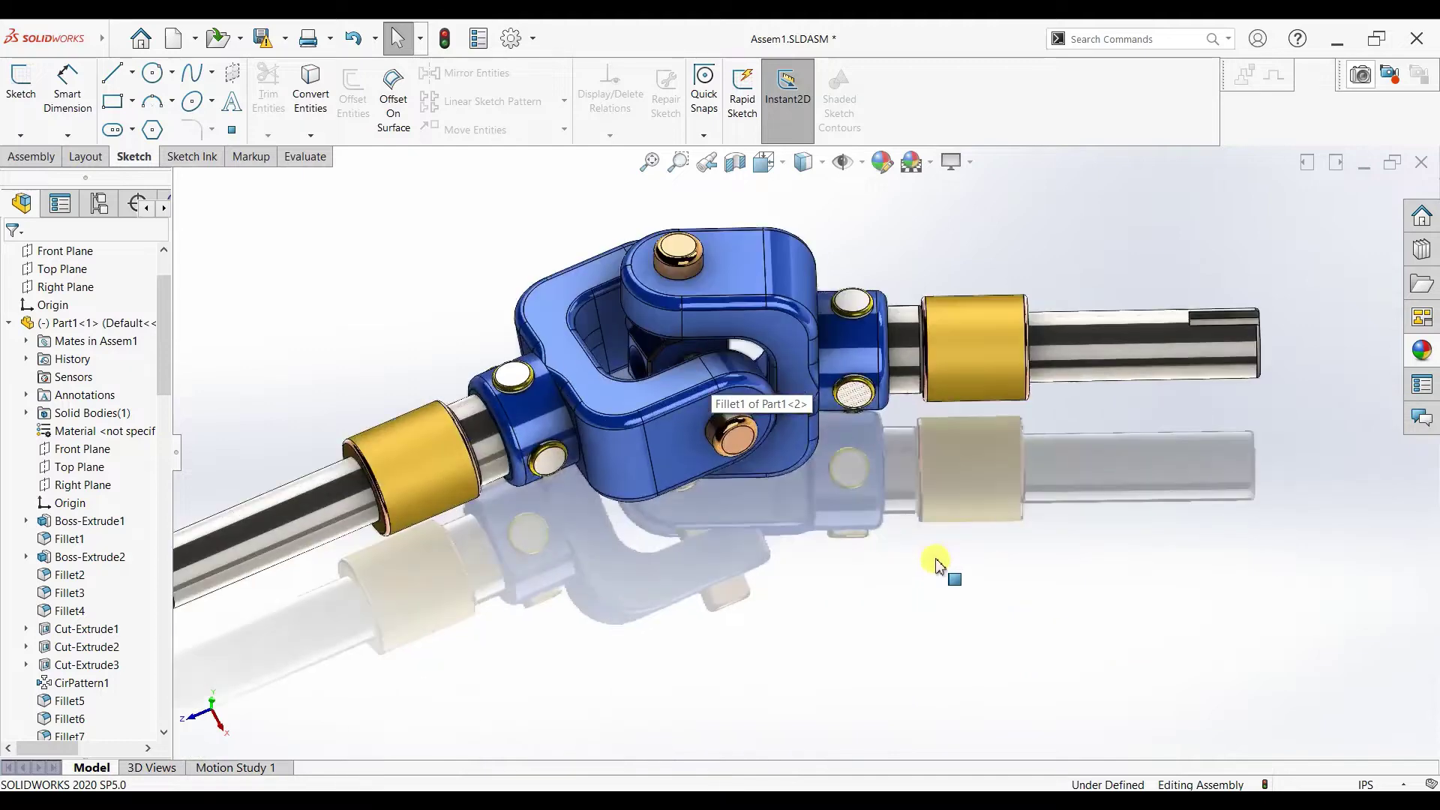
Step: Rotate the universal joint's yoke to check its motion and examine the finished assembly from several sides
middle_drag(942, 568, 831, 530)
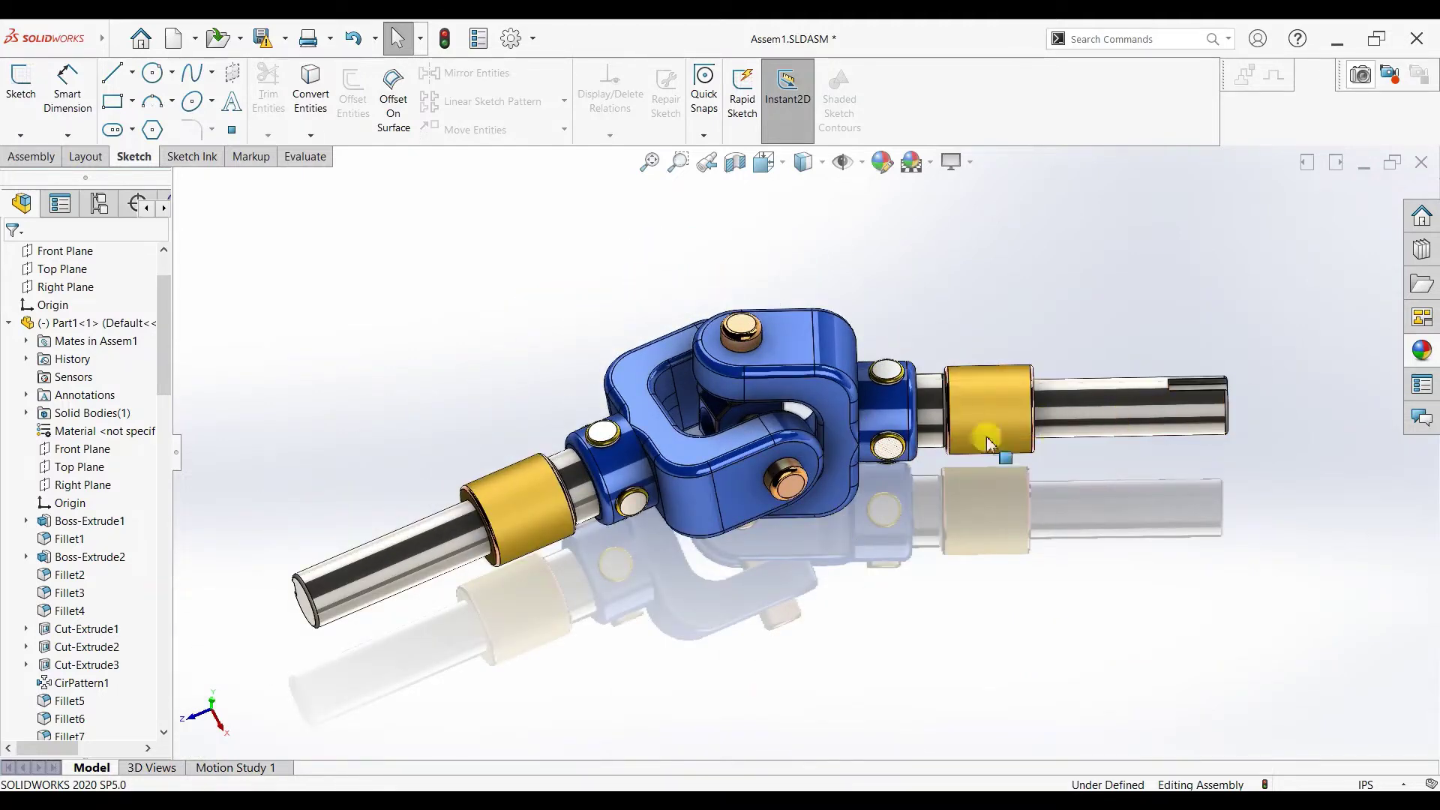
drag(802, 381, 660, 338)
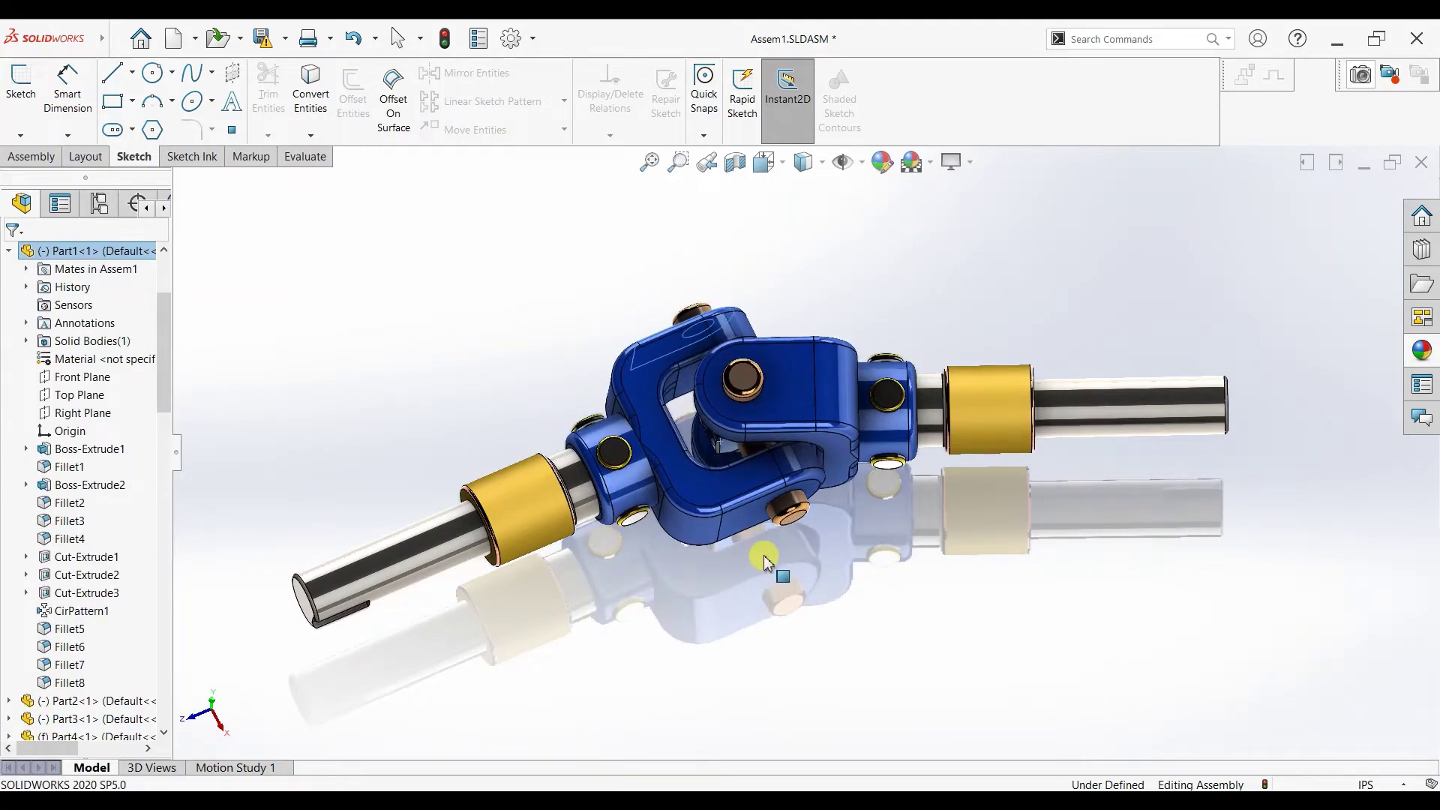
scroll(633, 452, down, 4)
middle_drag(855, 569, 935, 460)
scroll(935, 460, up, 4)
key(ctrl+7)
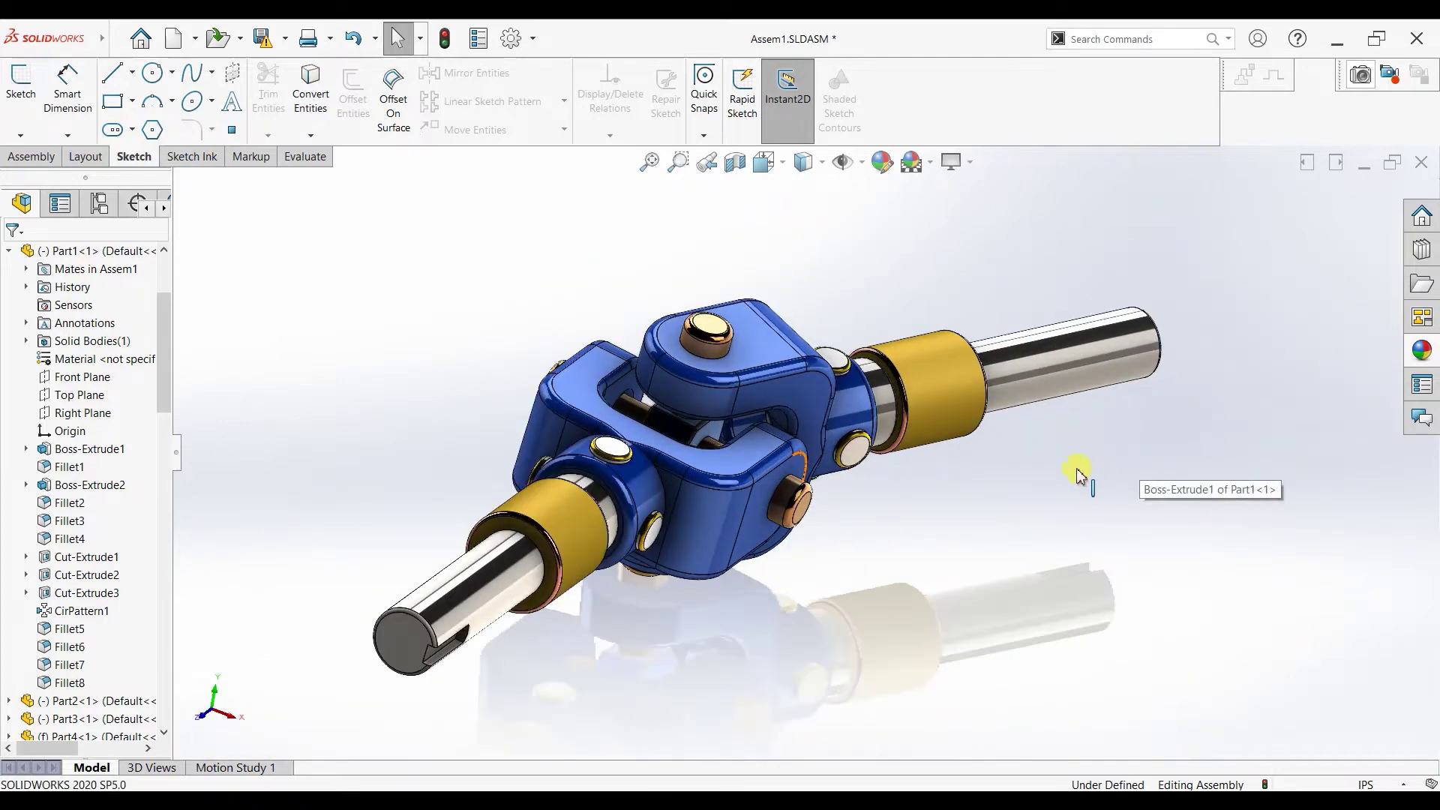
Step: Create a new assembly document and insert the Part6.SLDPRT shaft as its first component
click(195, 38)
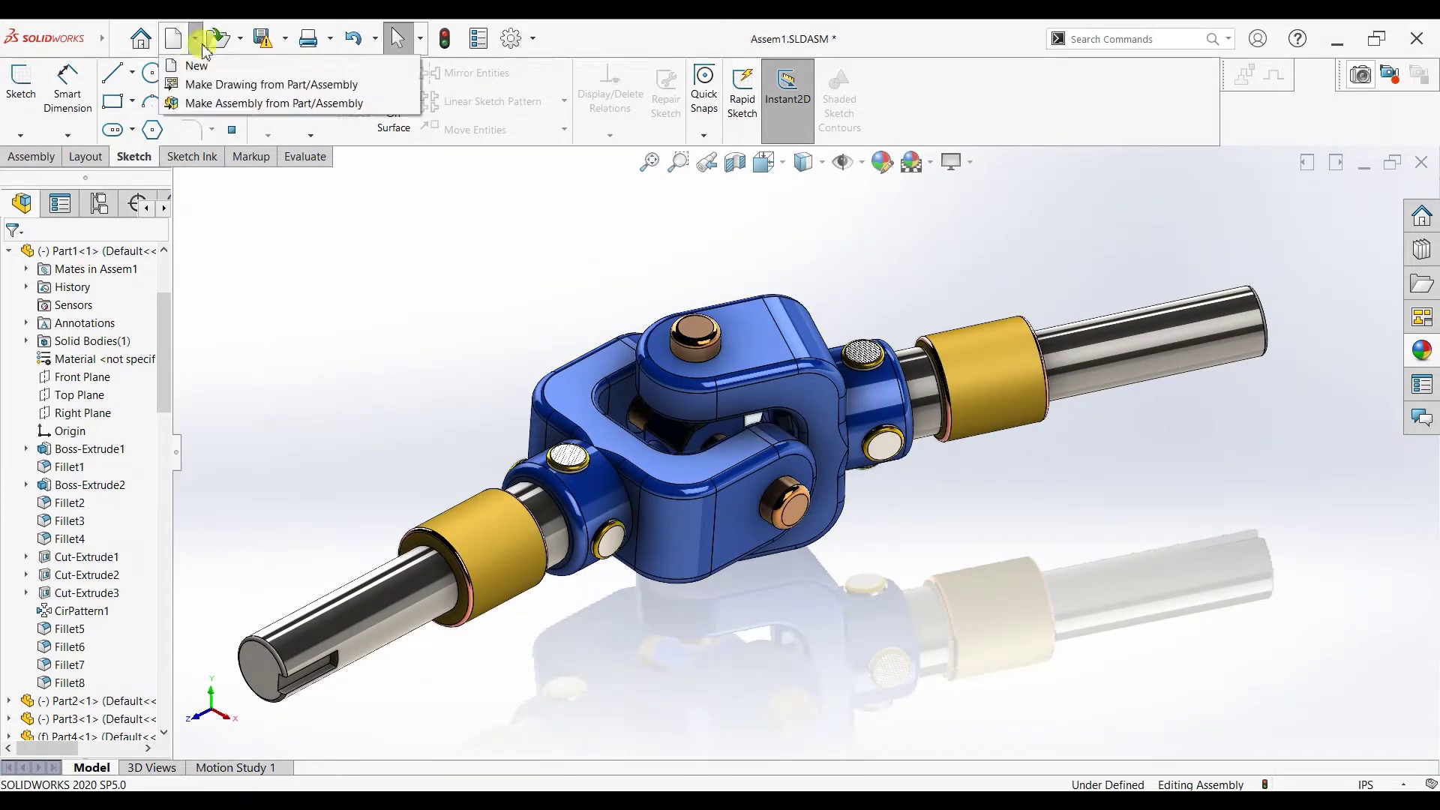
click(197, 67)
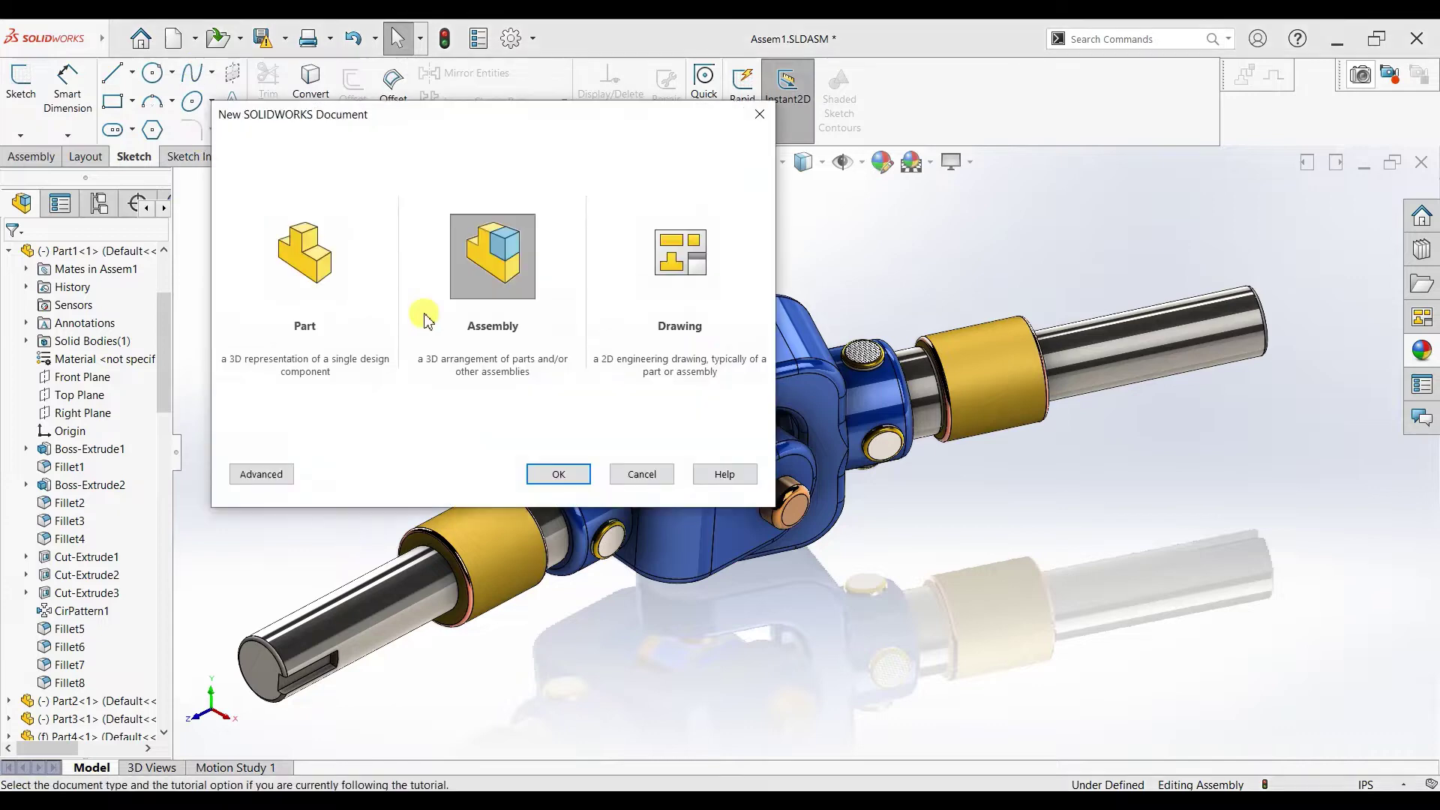
click(547, 478)
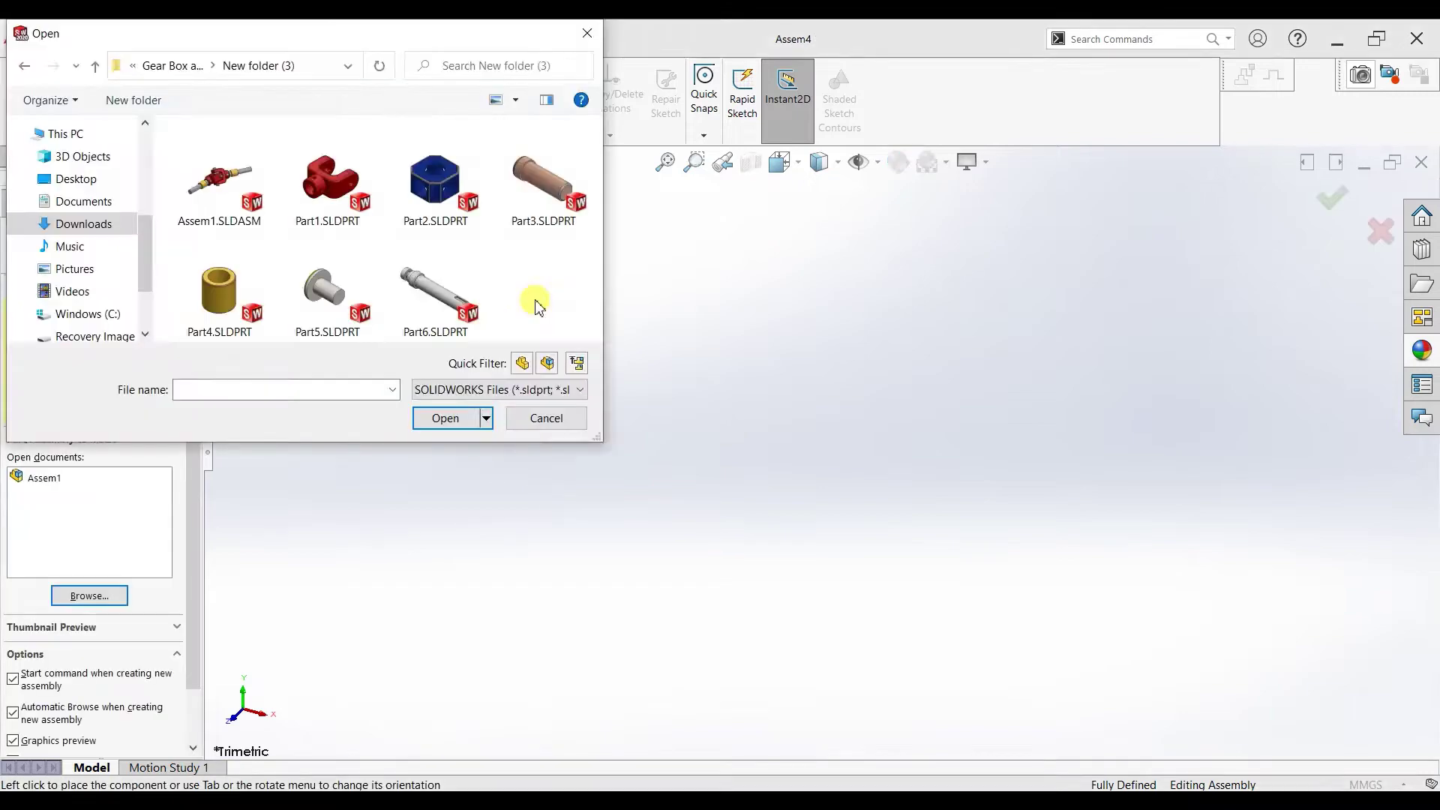
click(435, 296)
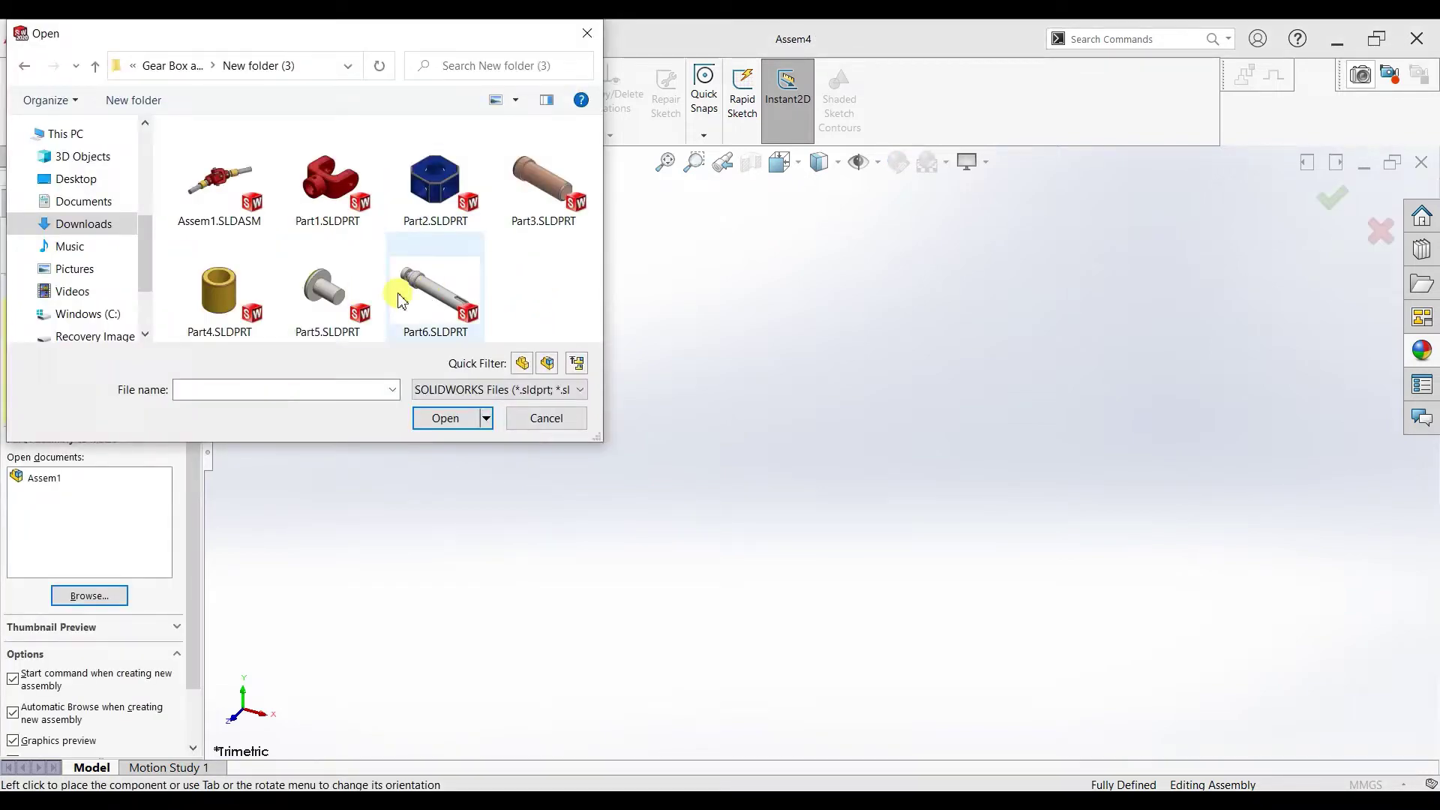
click(444, 420)
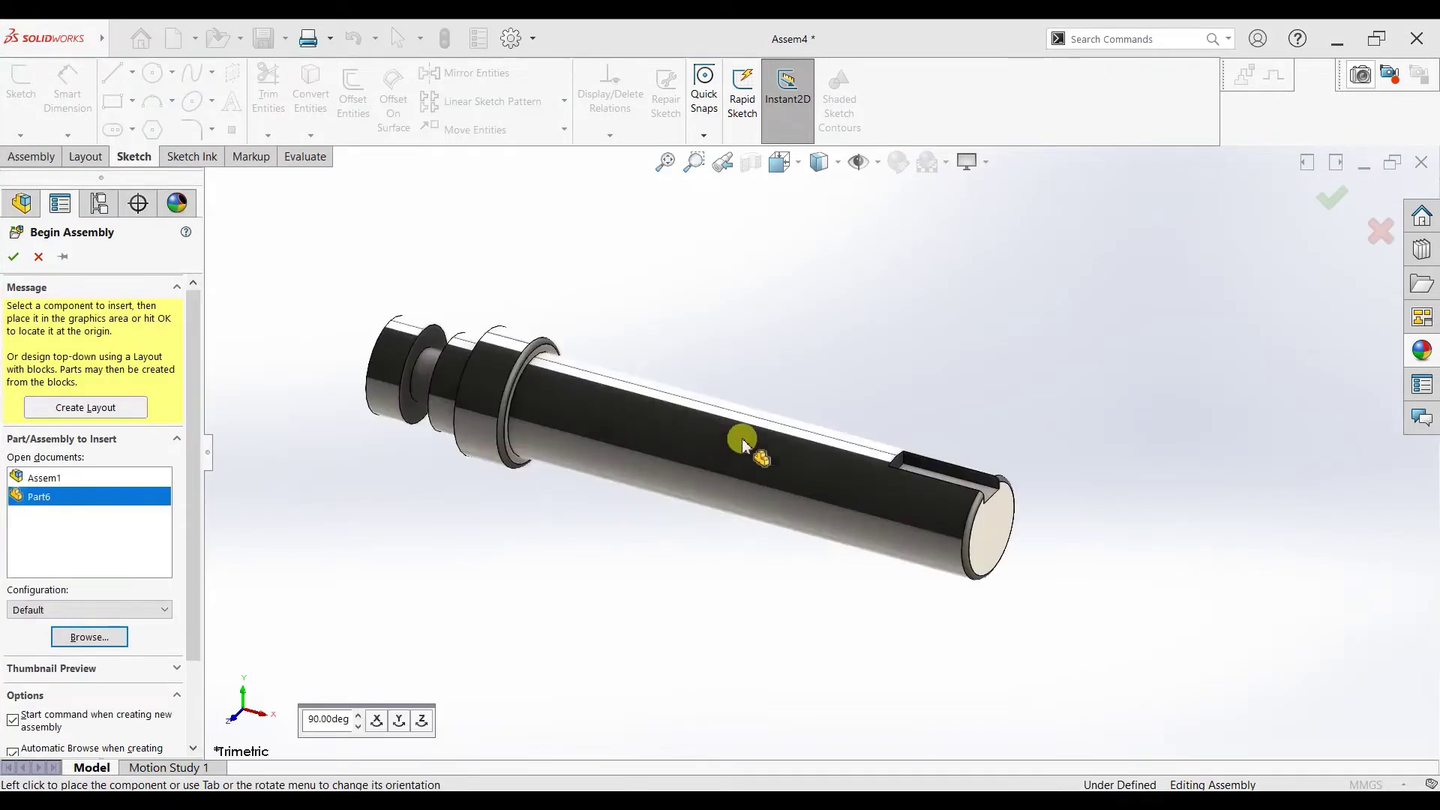
click(745, 444)
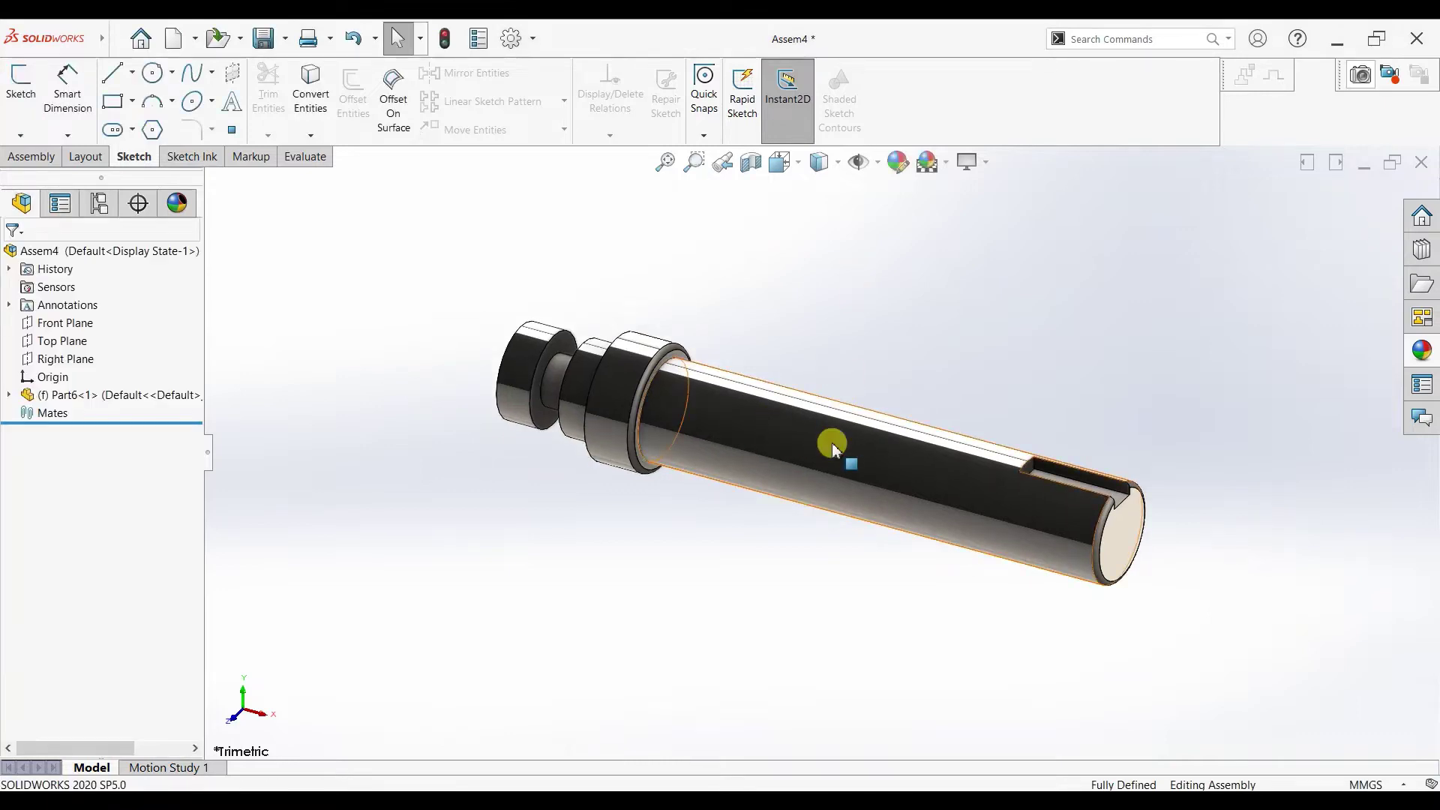
Step: Apply the Plain White scene to the new assembly
right_click(834, 448)
key(Escape)
click(758, 283)
click(946, 162)
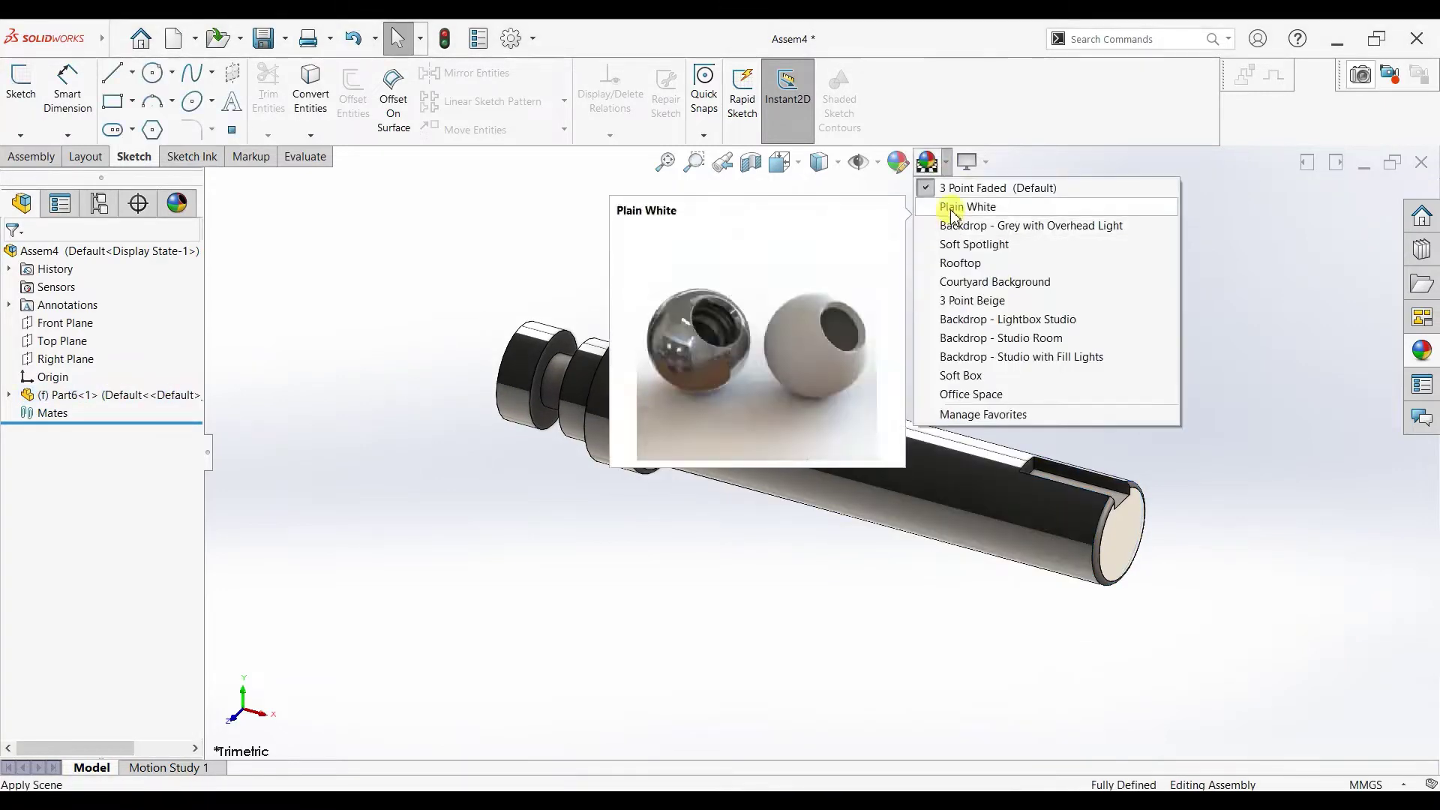
click(951, 213)
Step: Float the fixed Part6 shaft and move it freely away from its original position
right_click(830, 420)
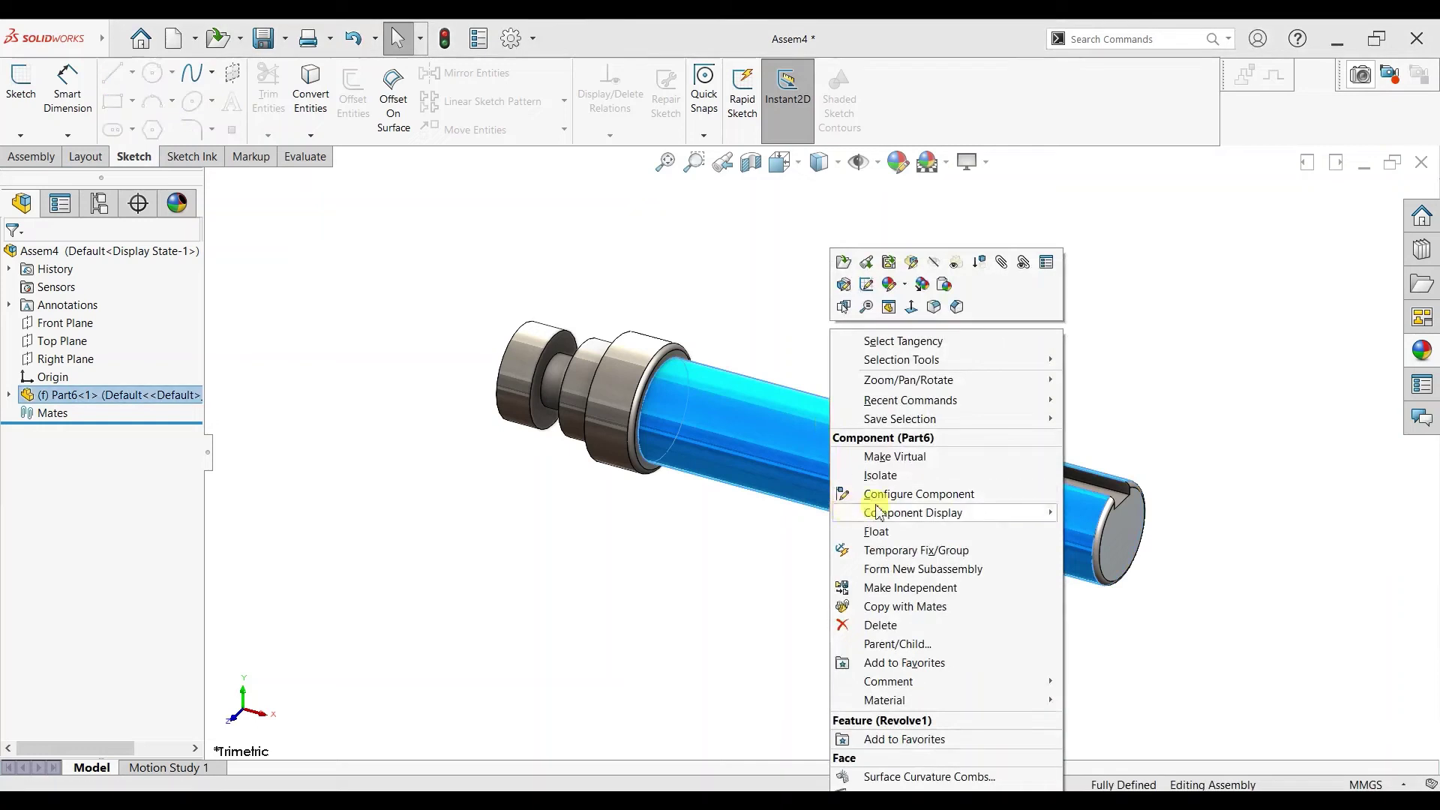
click(878, 531)
drag(887, 521, 794, 505)
drag(883, 450, 787, 608)
click(826, 340)
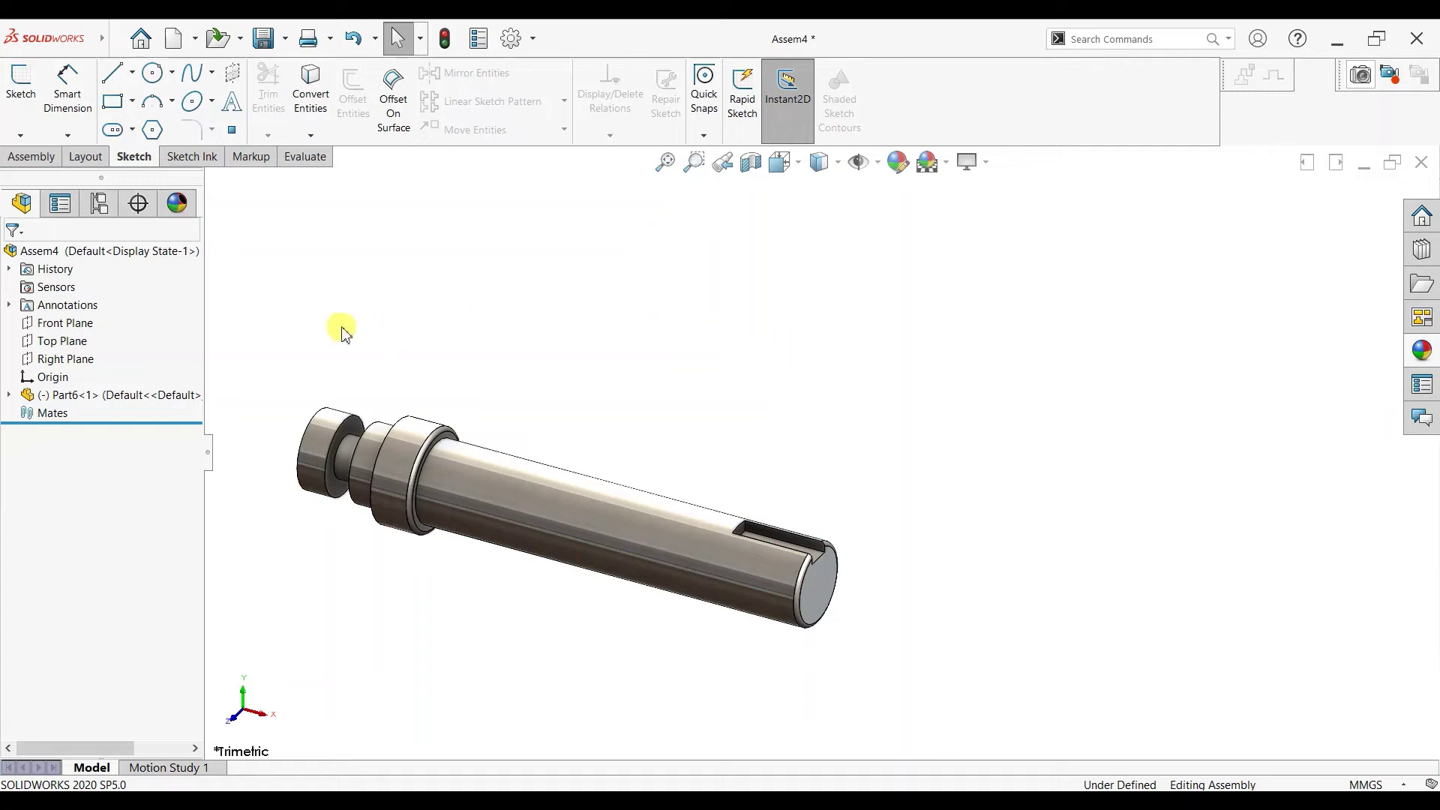
Step: Create a reference axis at the intersection of the assembly's Front Plane and Top Plane
click(47, 156)
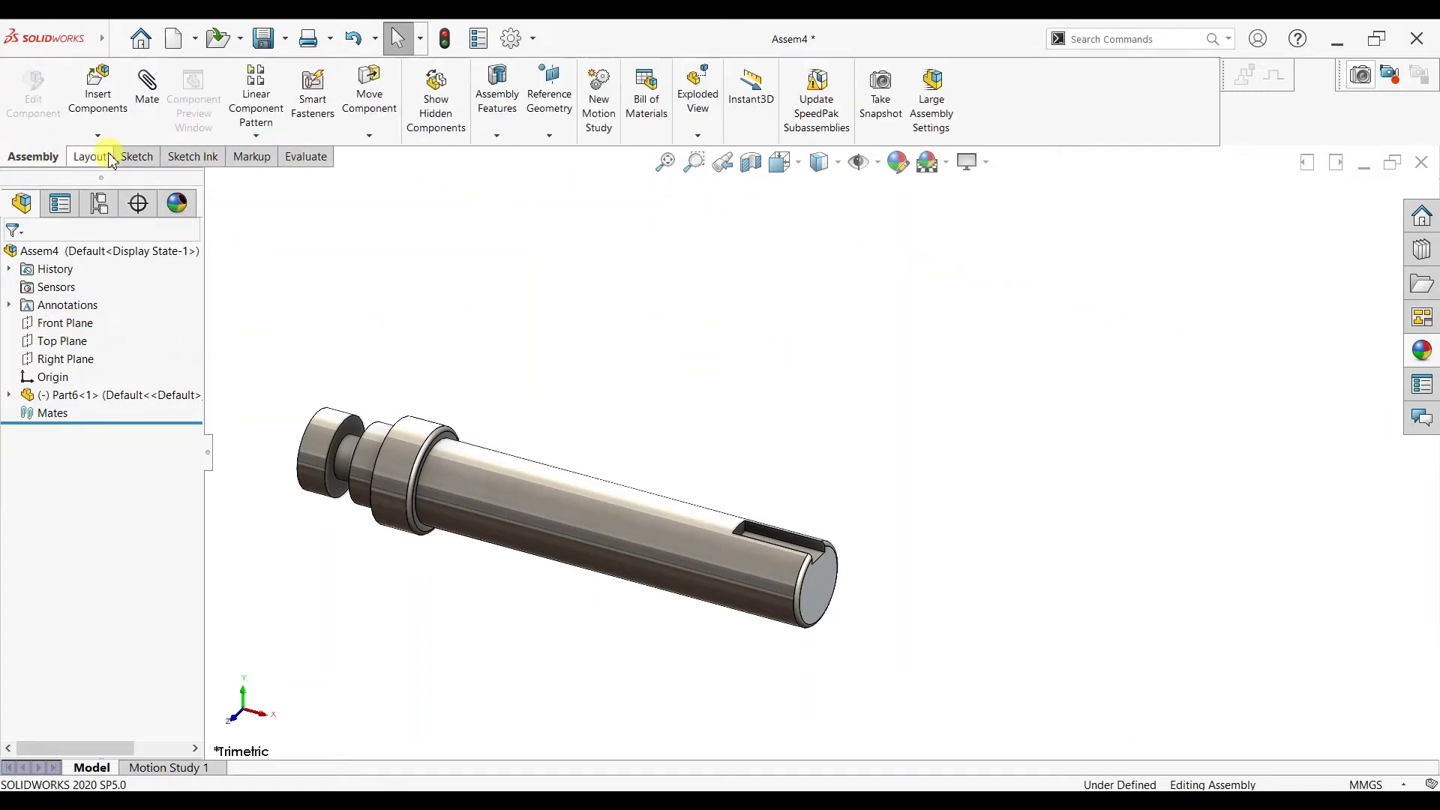
click(549, 135)
click(554, 170)
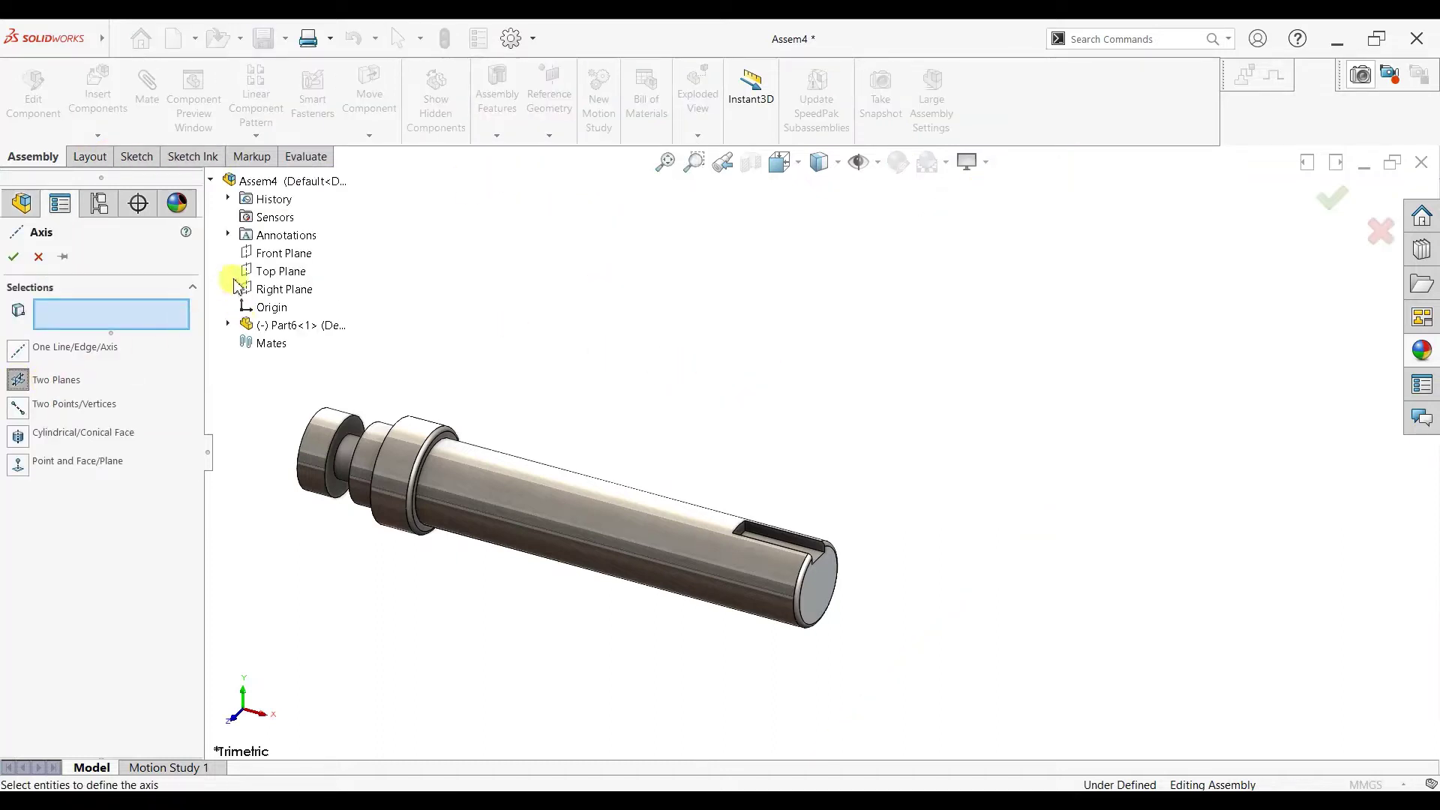
click(273, 253)
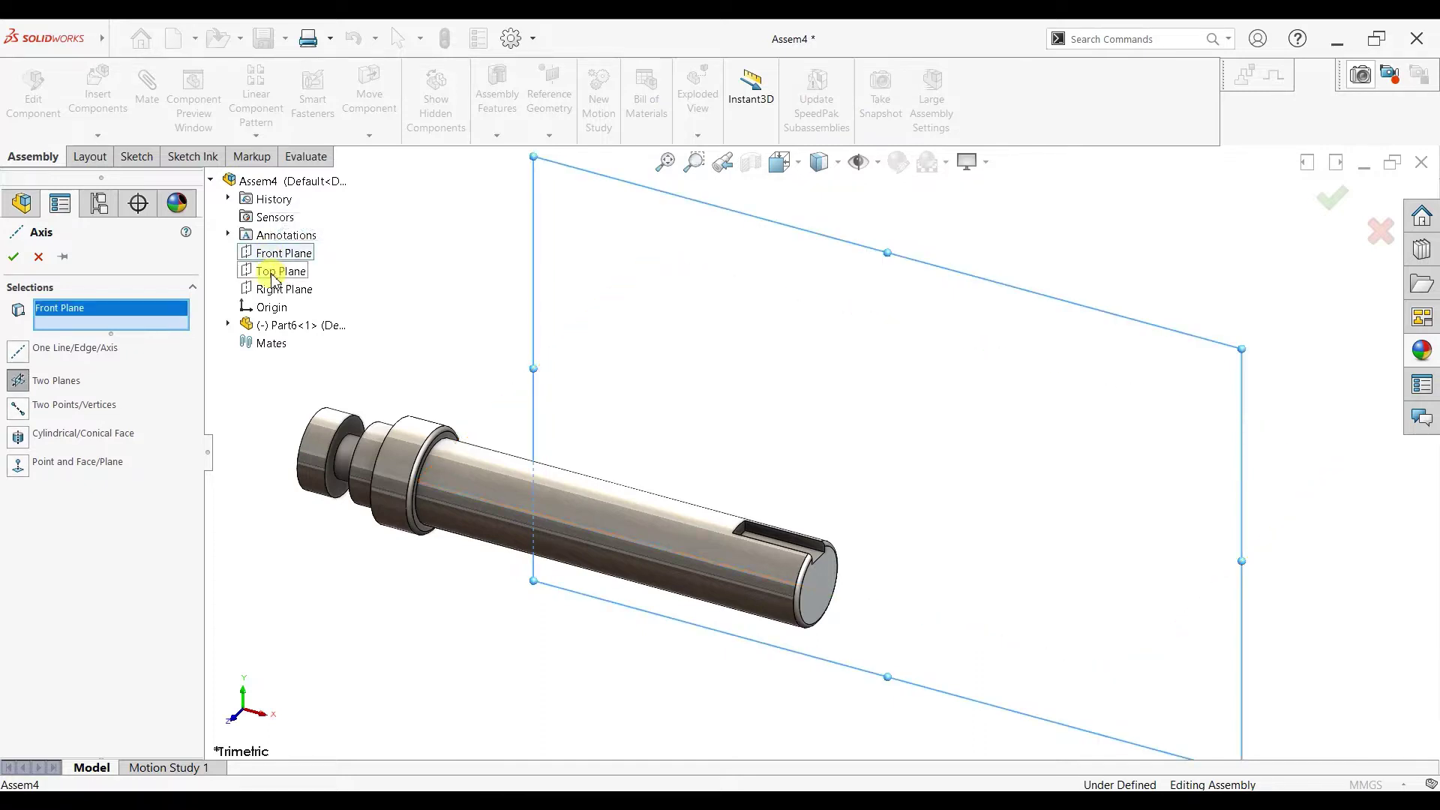
click(273, 273)
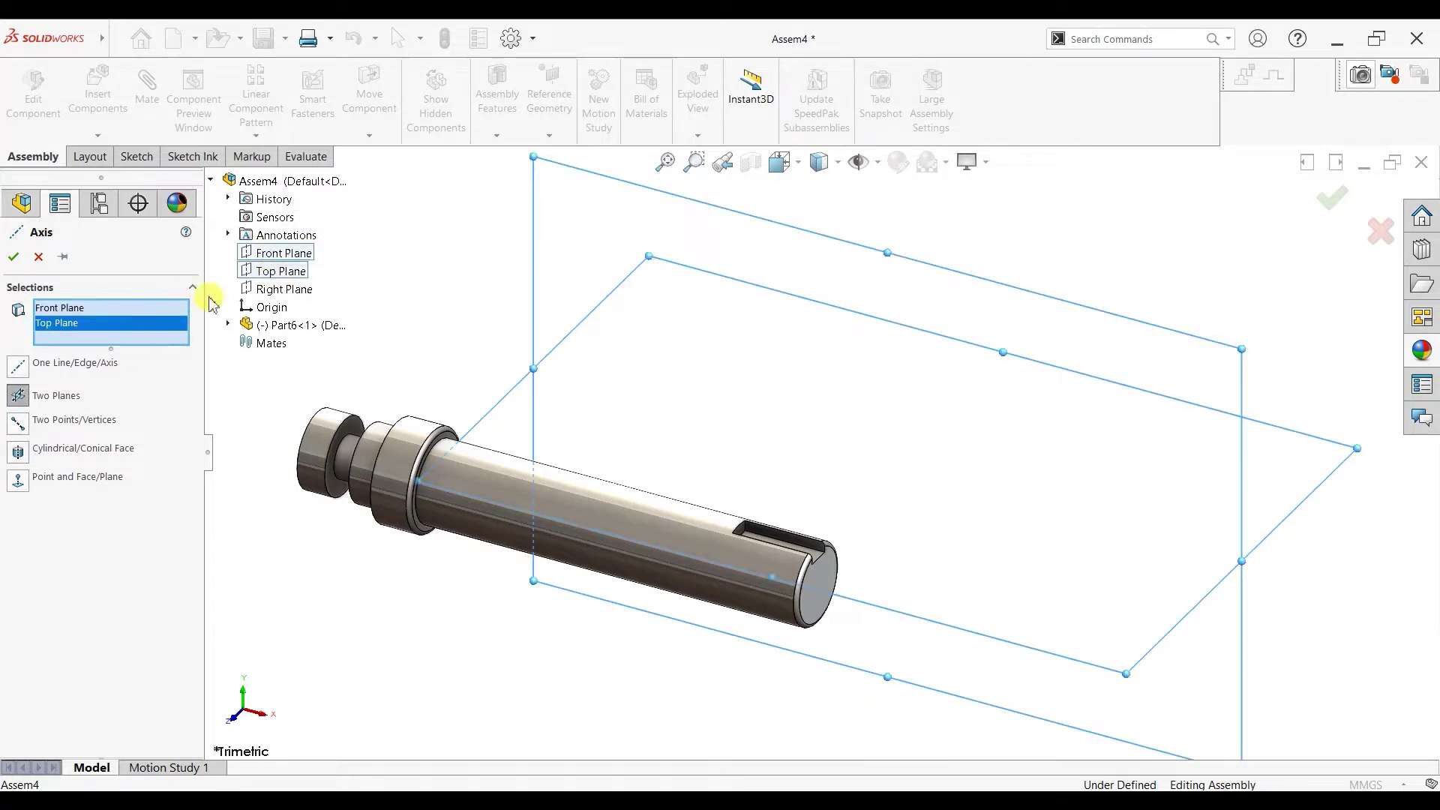
click(14, 258)
Step: Mate the shaft's long cylindrical face concentric with Axis1
scroll(974, 402, up, 3)
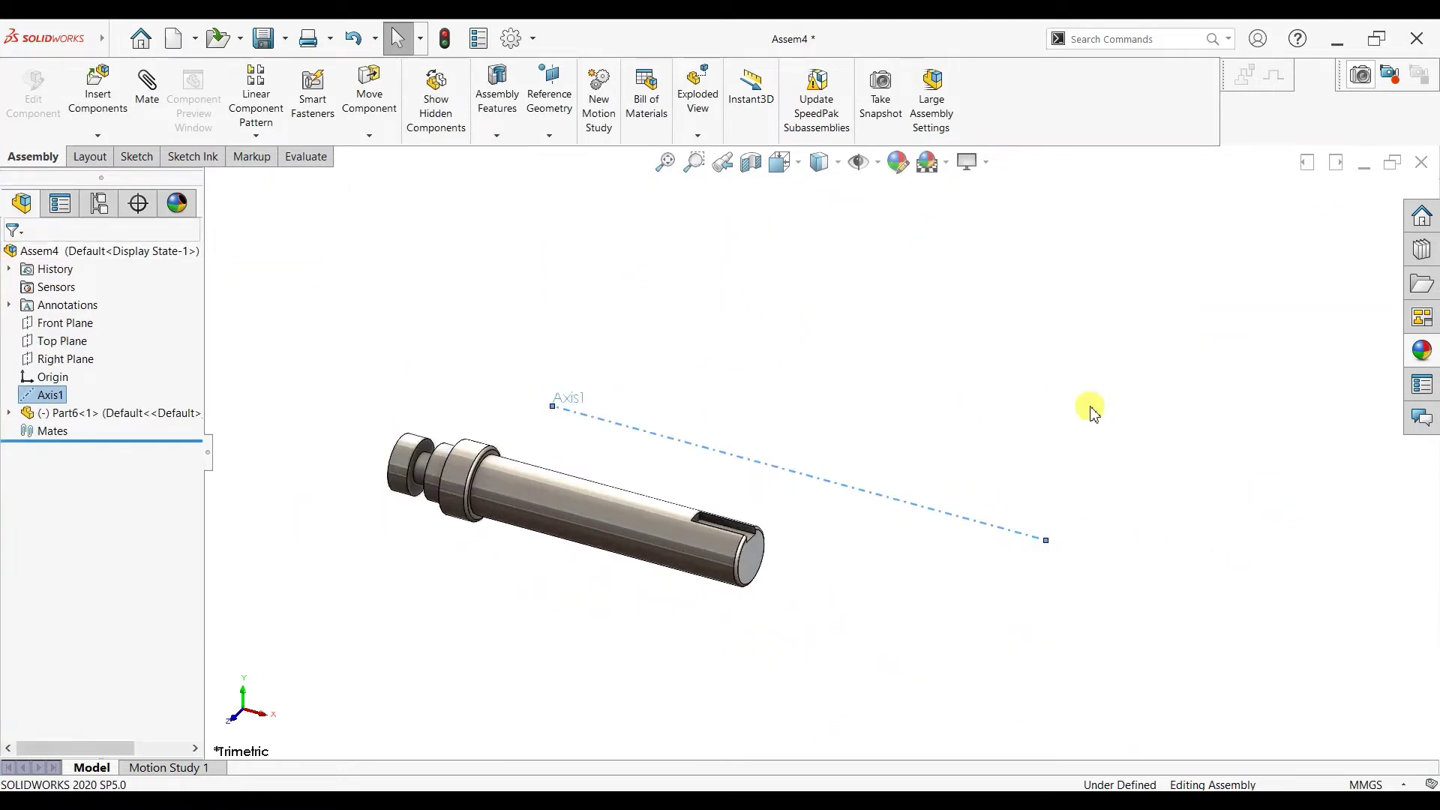
middle_drag(655, 299, 822, 445)
scroll(822, 446, down, 2)
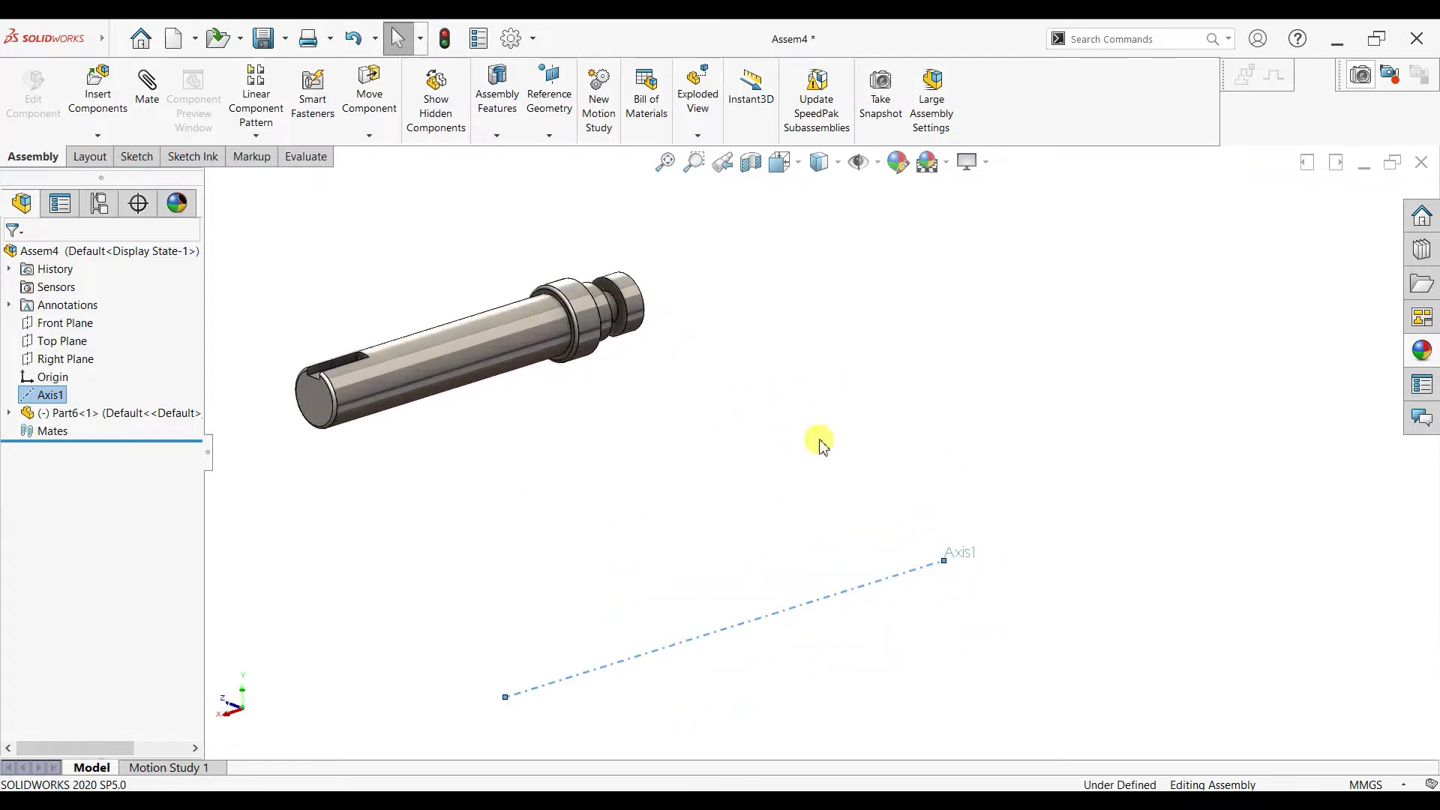
click(159, 112)
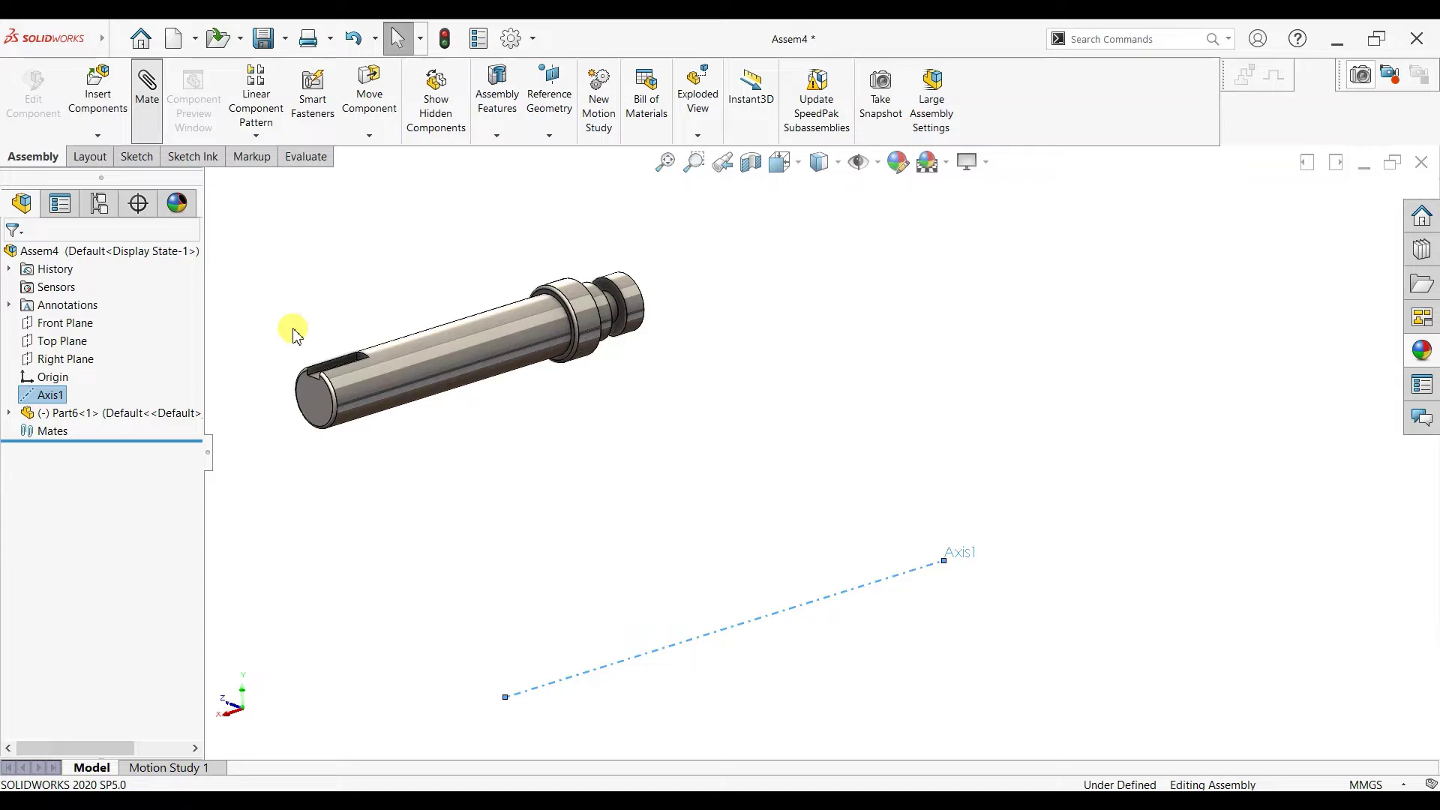
click(498, 341)
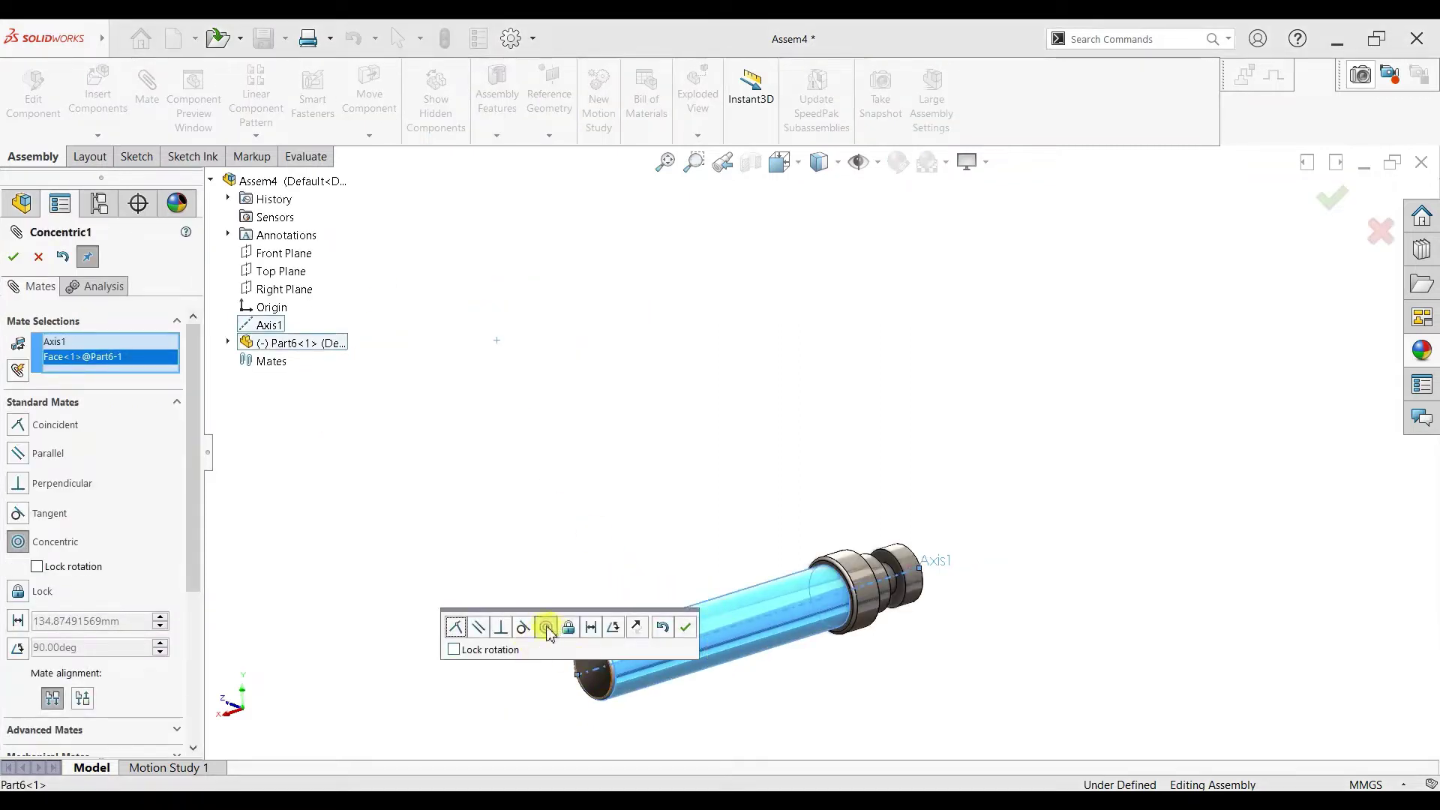
click(687, 627)
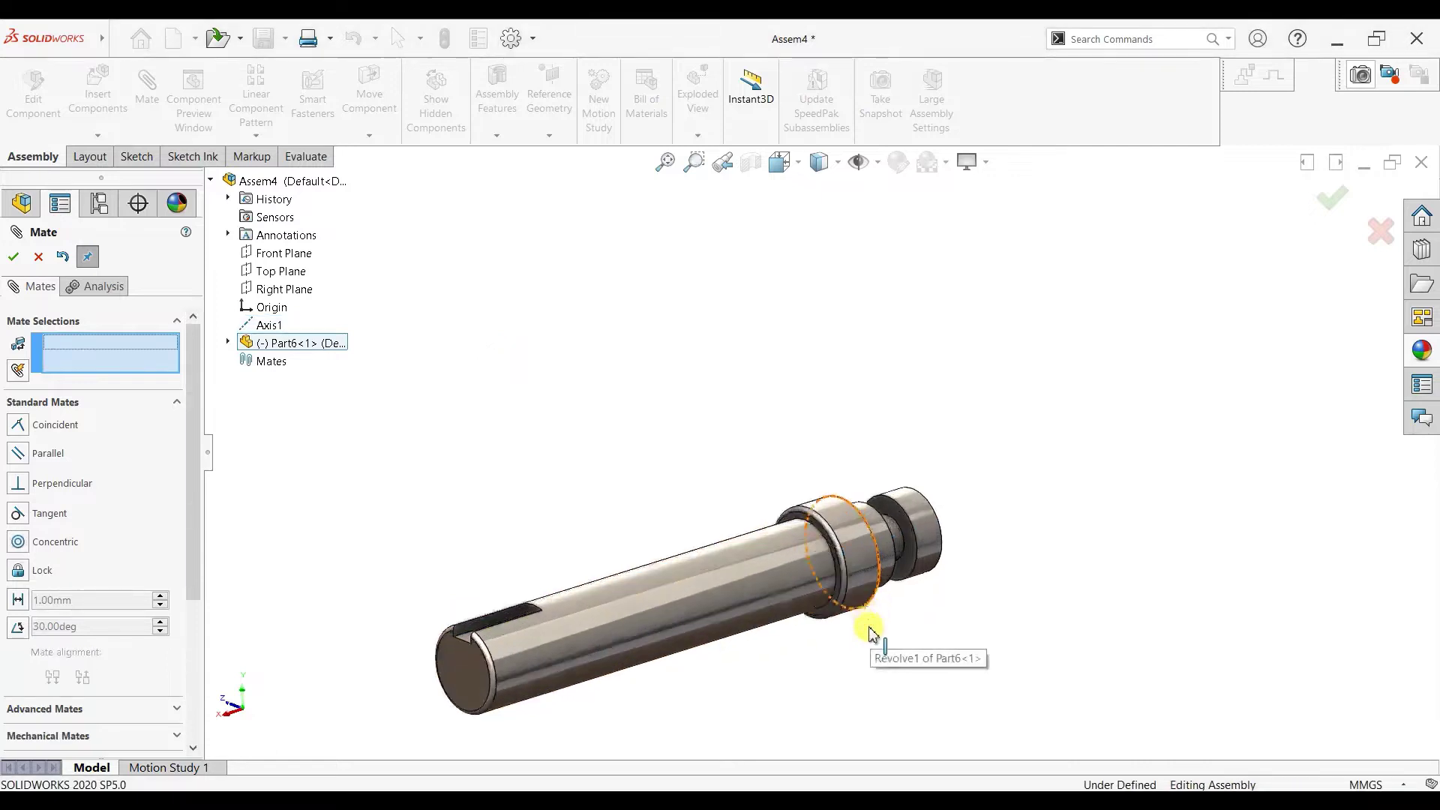
scroll(757, 632, down, 2)
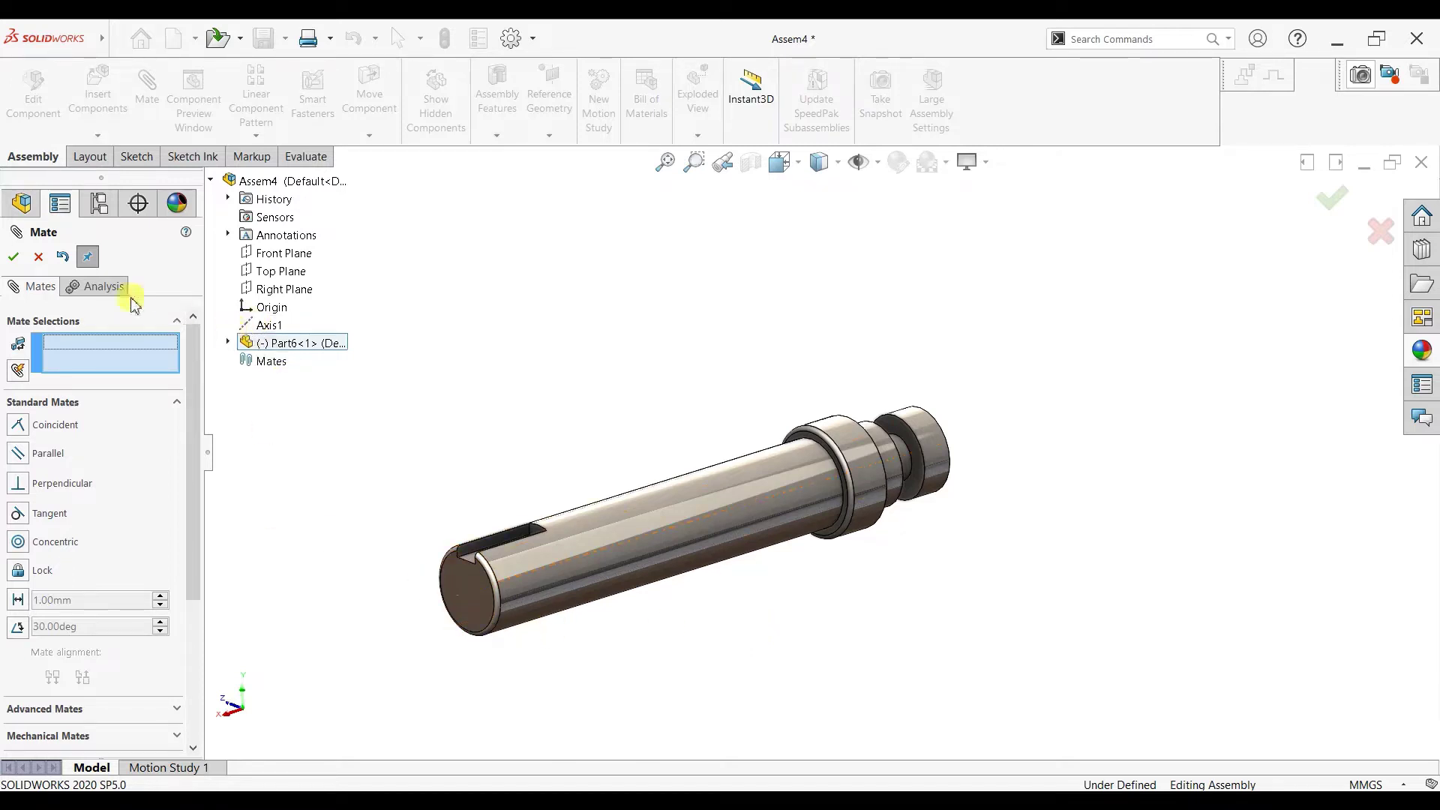
click(38, 258)
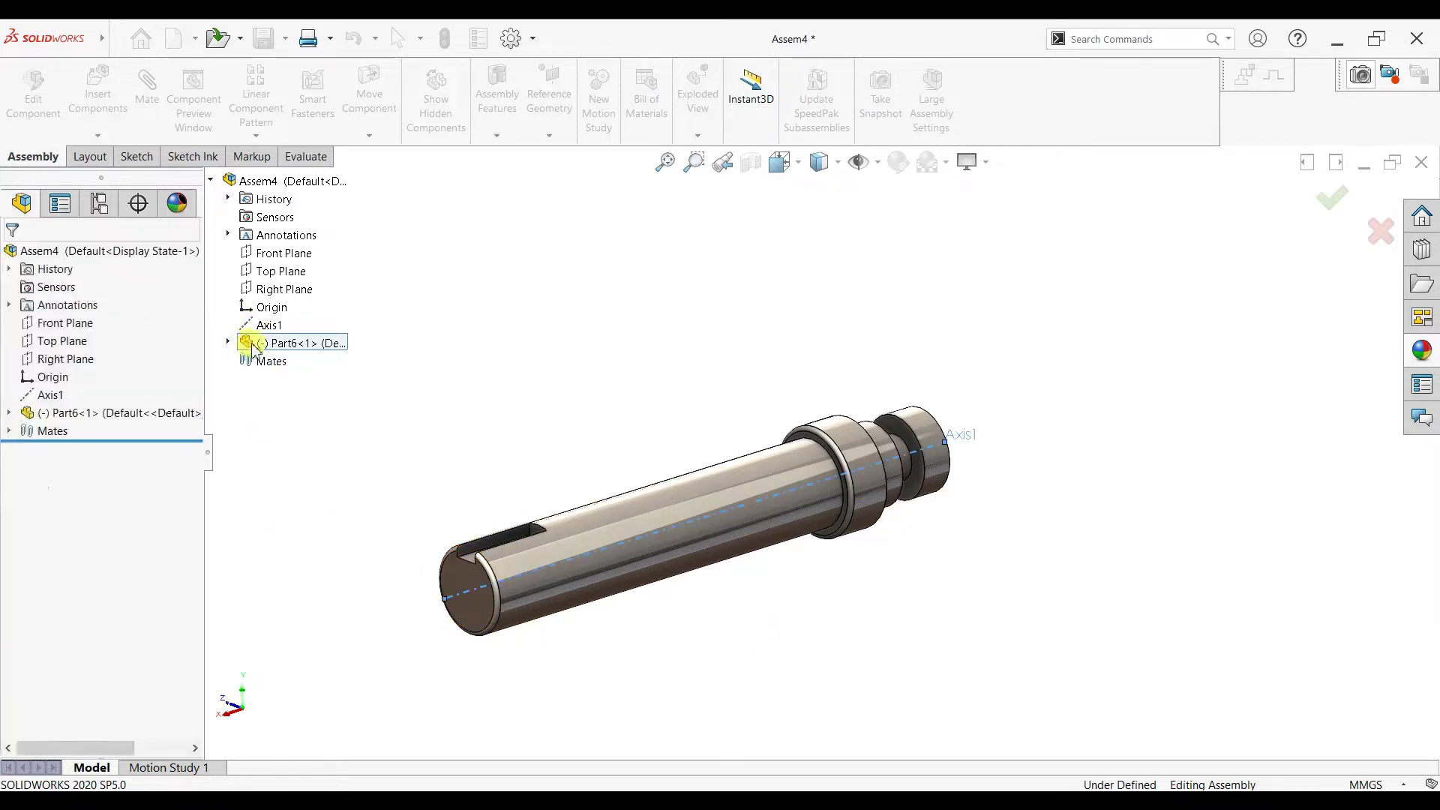
Step: Turn on the display of reference axes in the assembly
click(34, 392)
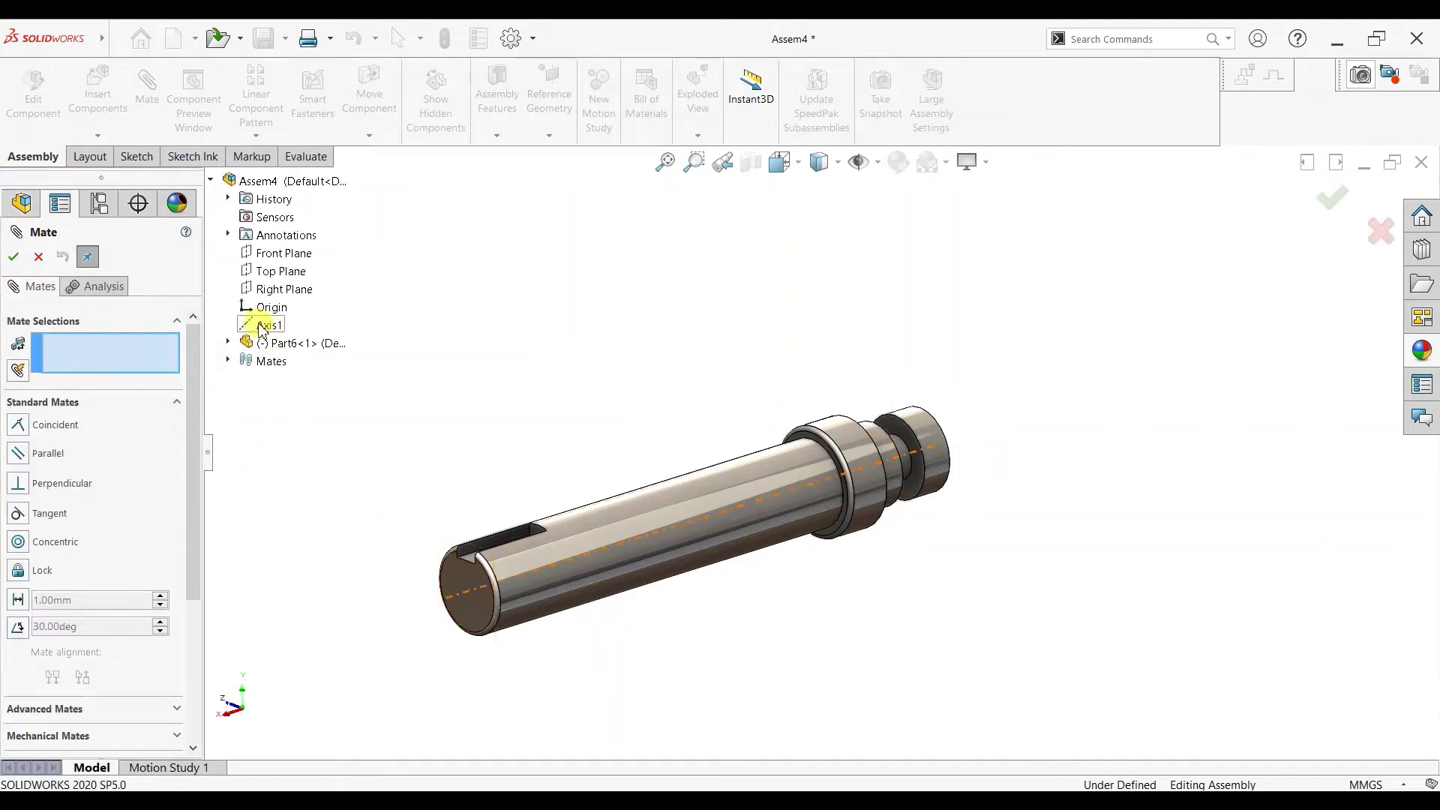
click(877, 166)
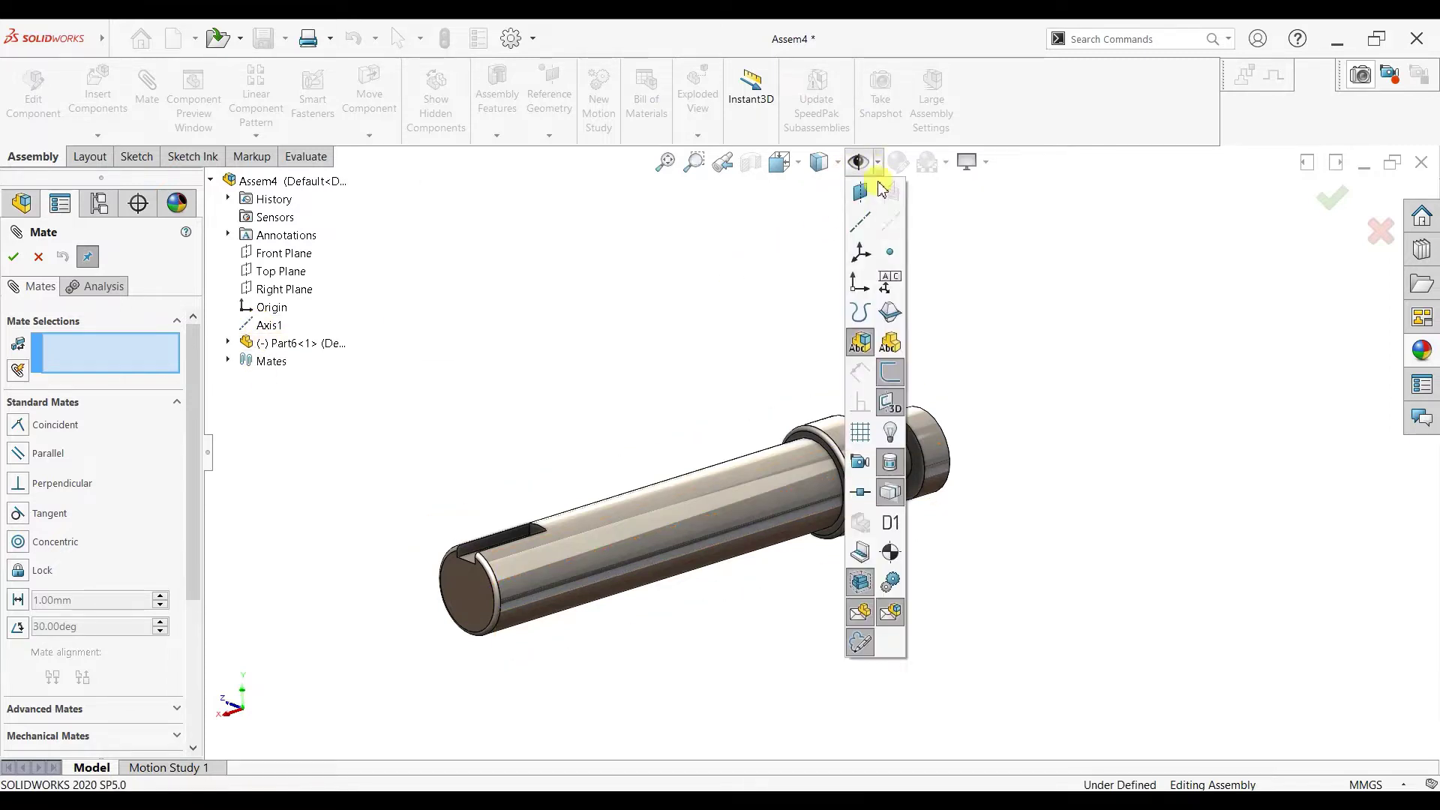
click(862, 224)
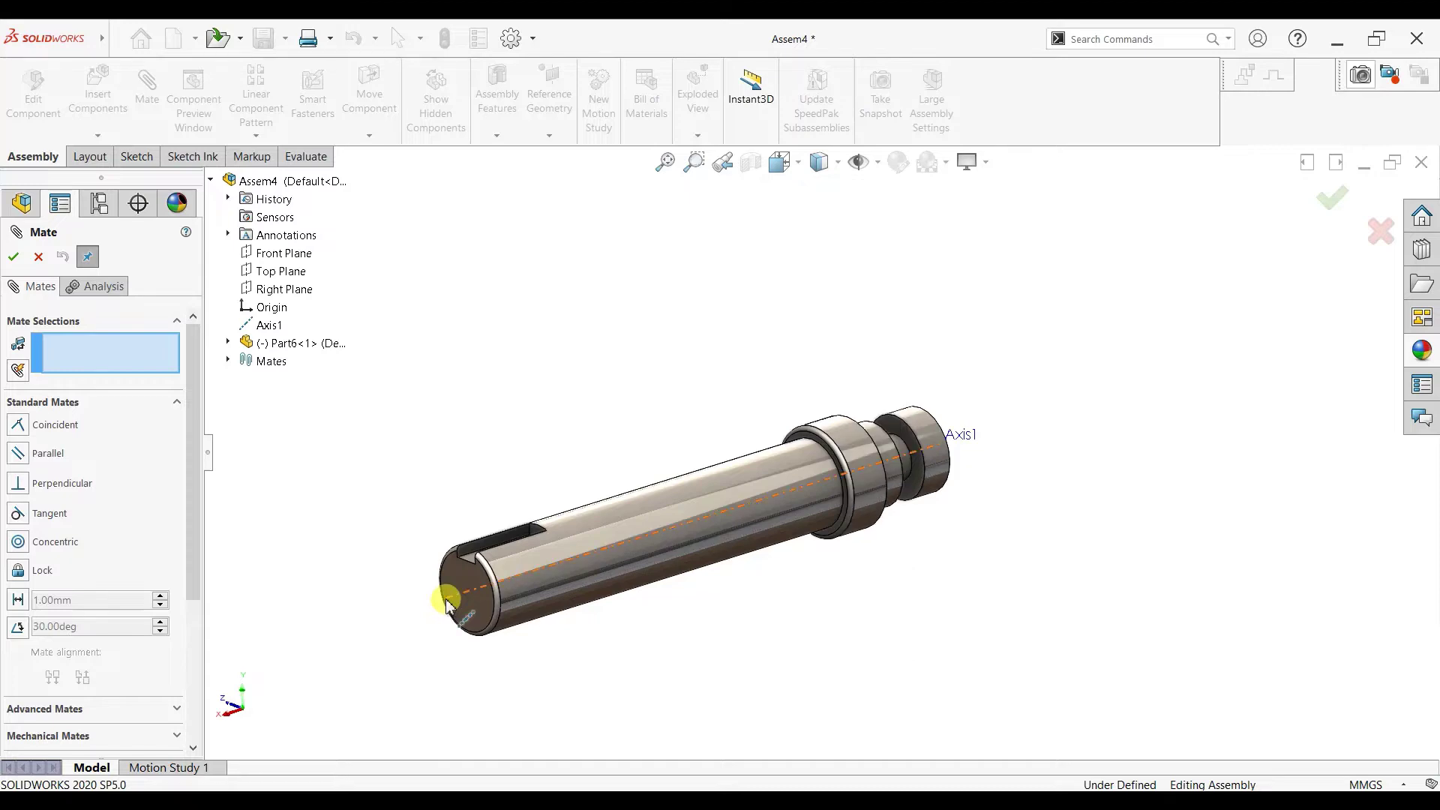
scroll(450, 596, down, 5)
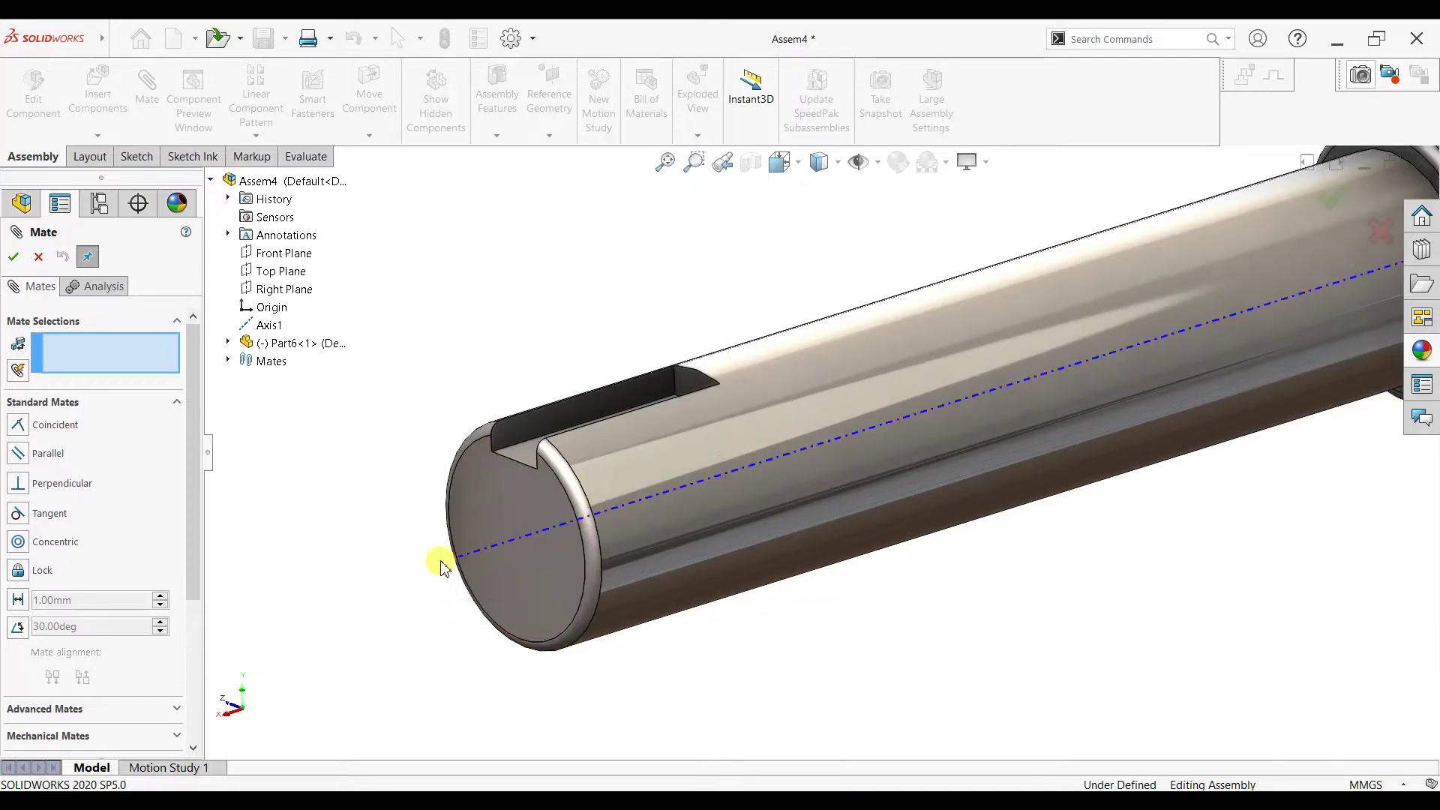
click(504, 572)
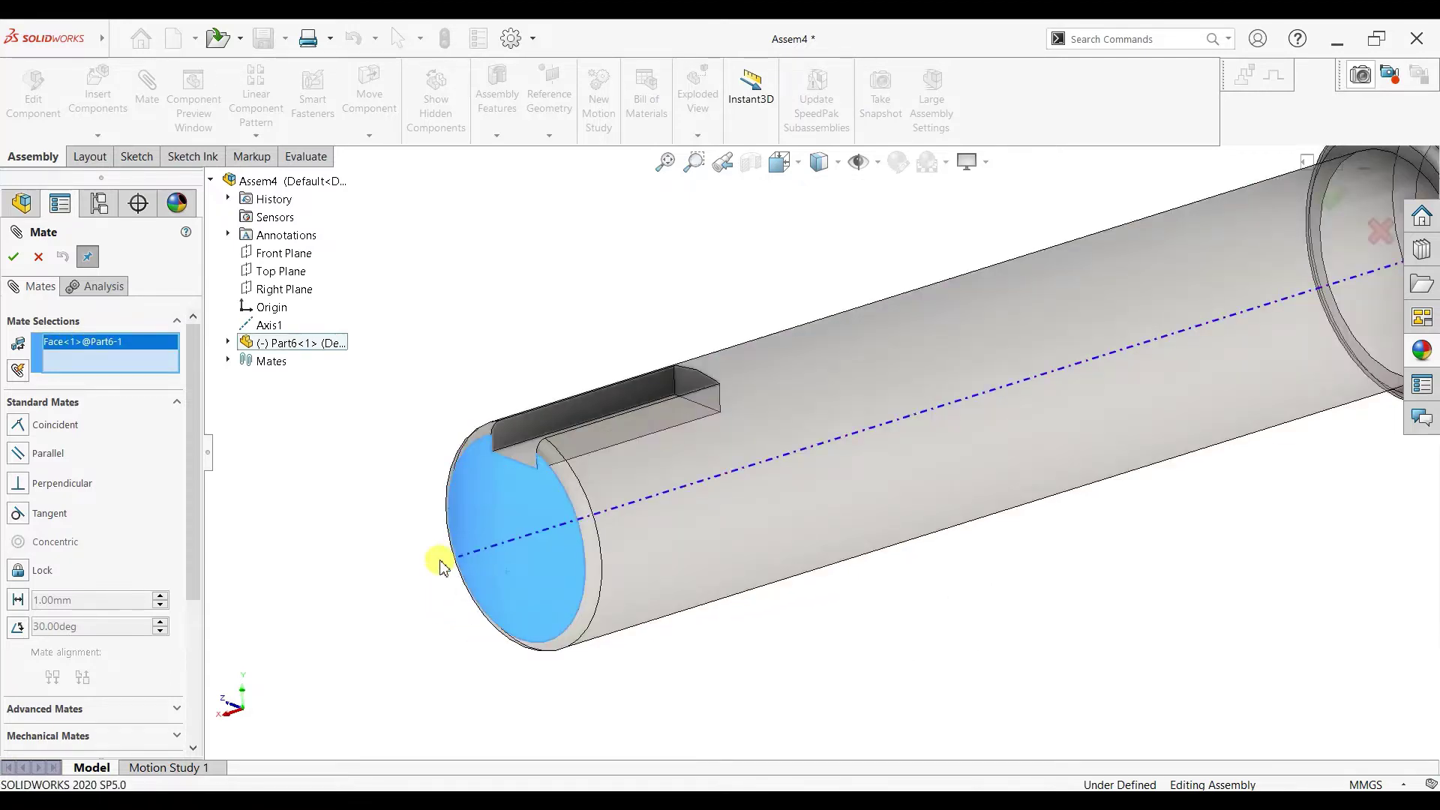
click(462, 561)
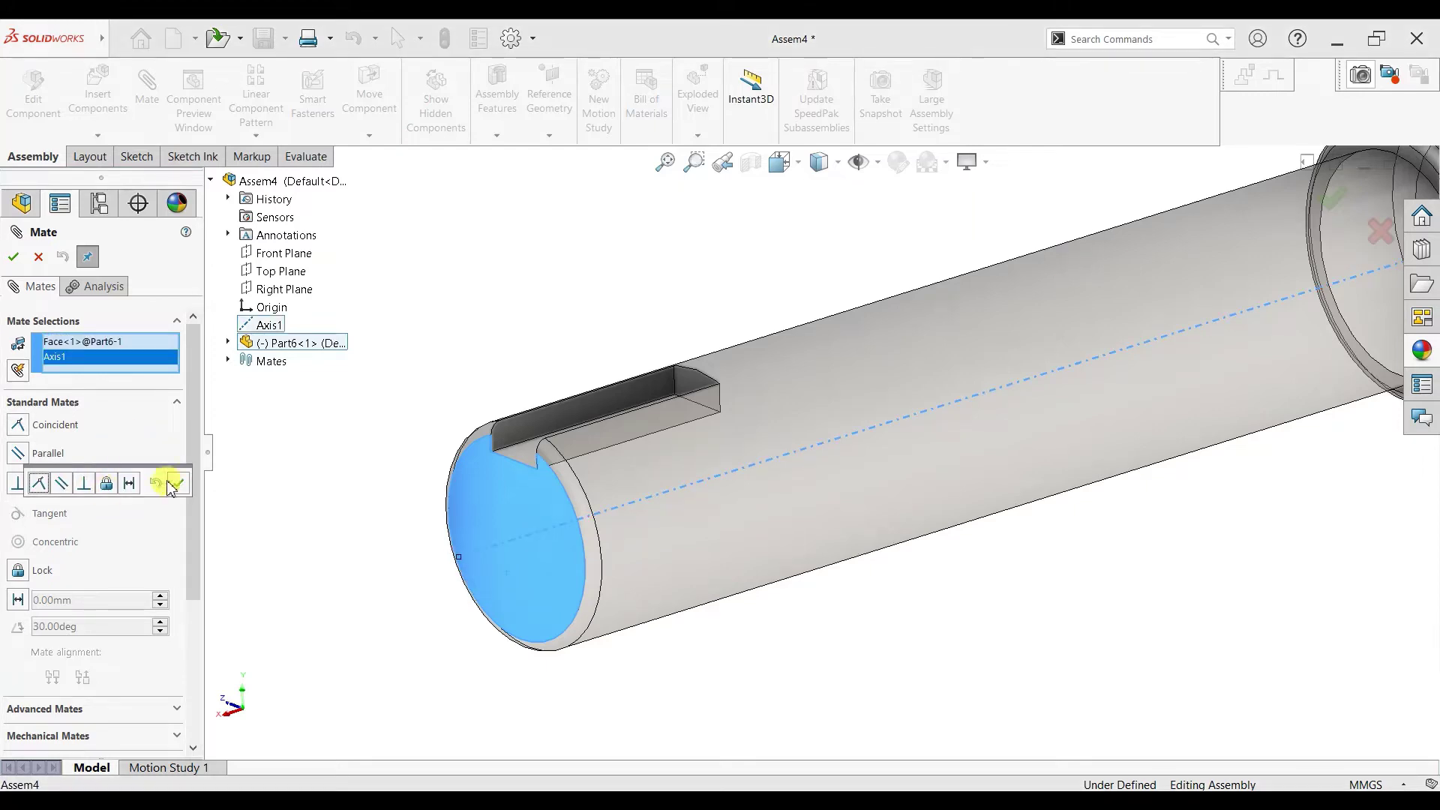
click(39, 257)
key(f)
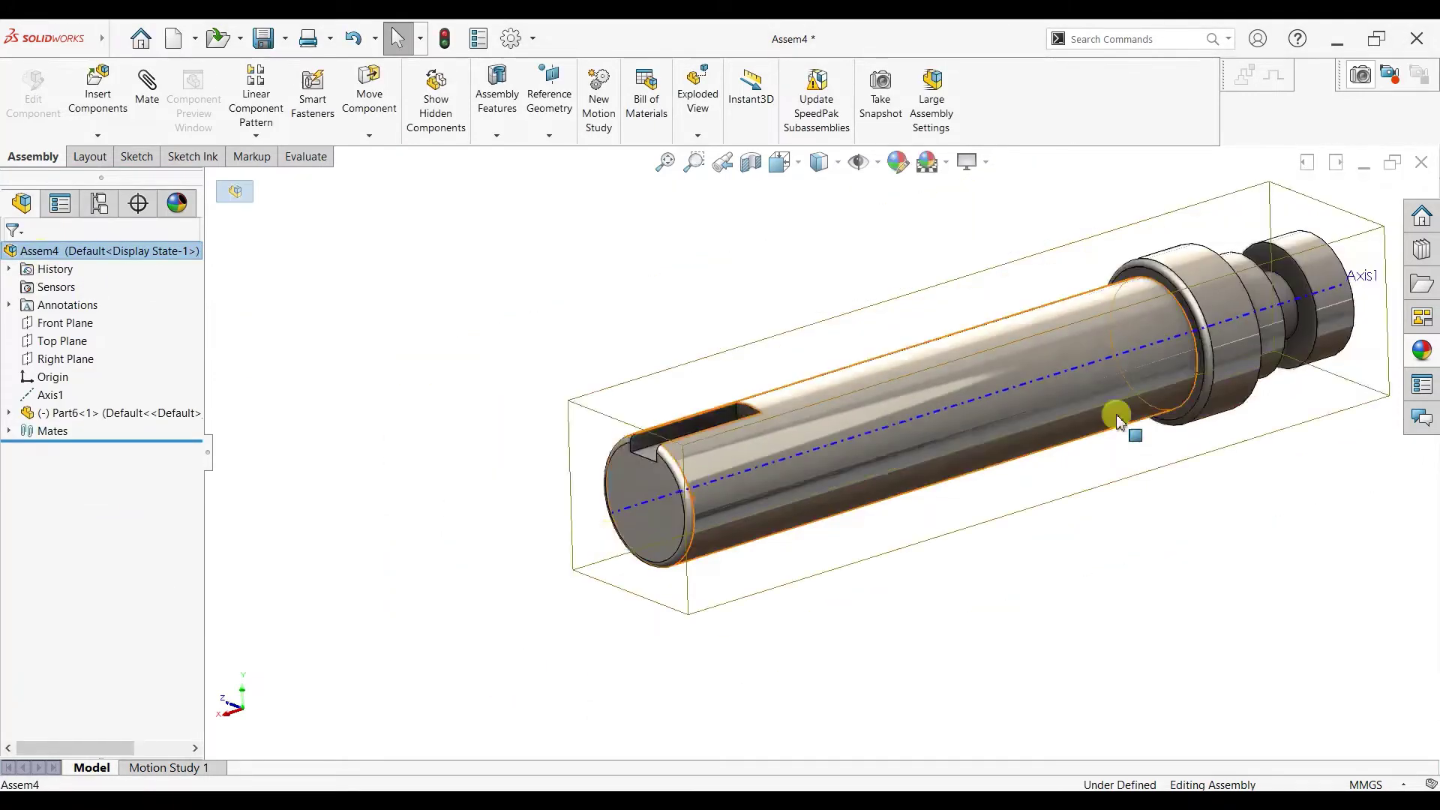
Step: Mate the shaft's keyway-side end face coincident with the assembly's Right Plane
click(1160, 368)
scroll(1157, 363, down, 2)
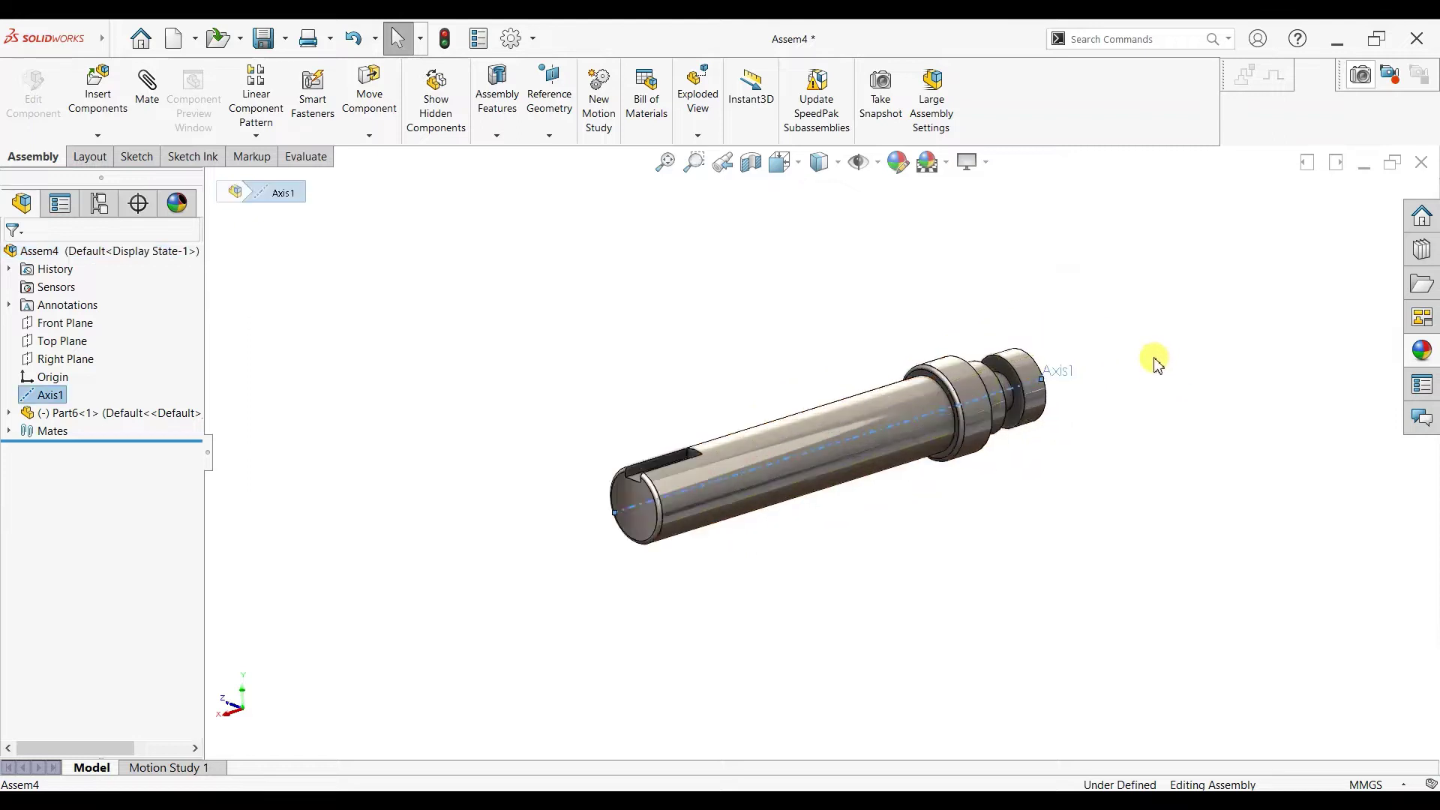
click(61, 358)
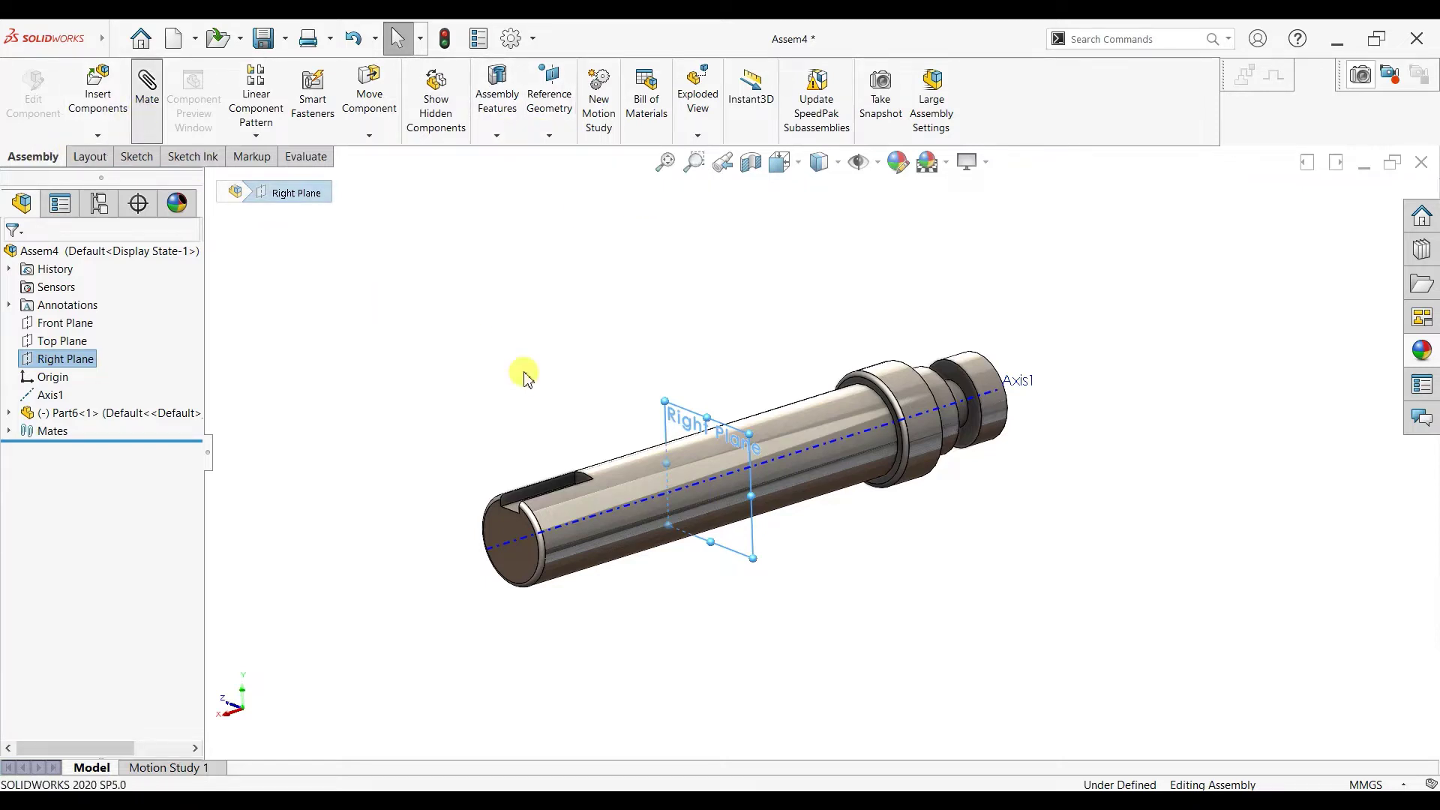
click(514, 518)
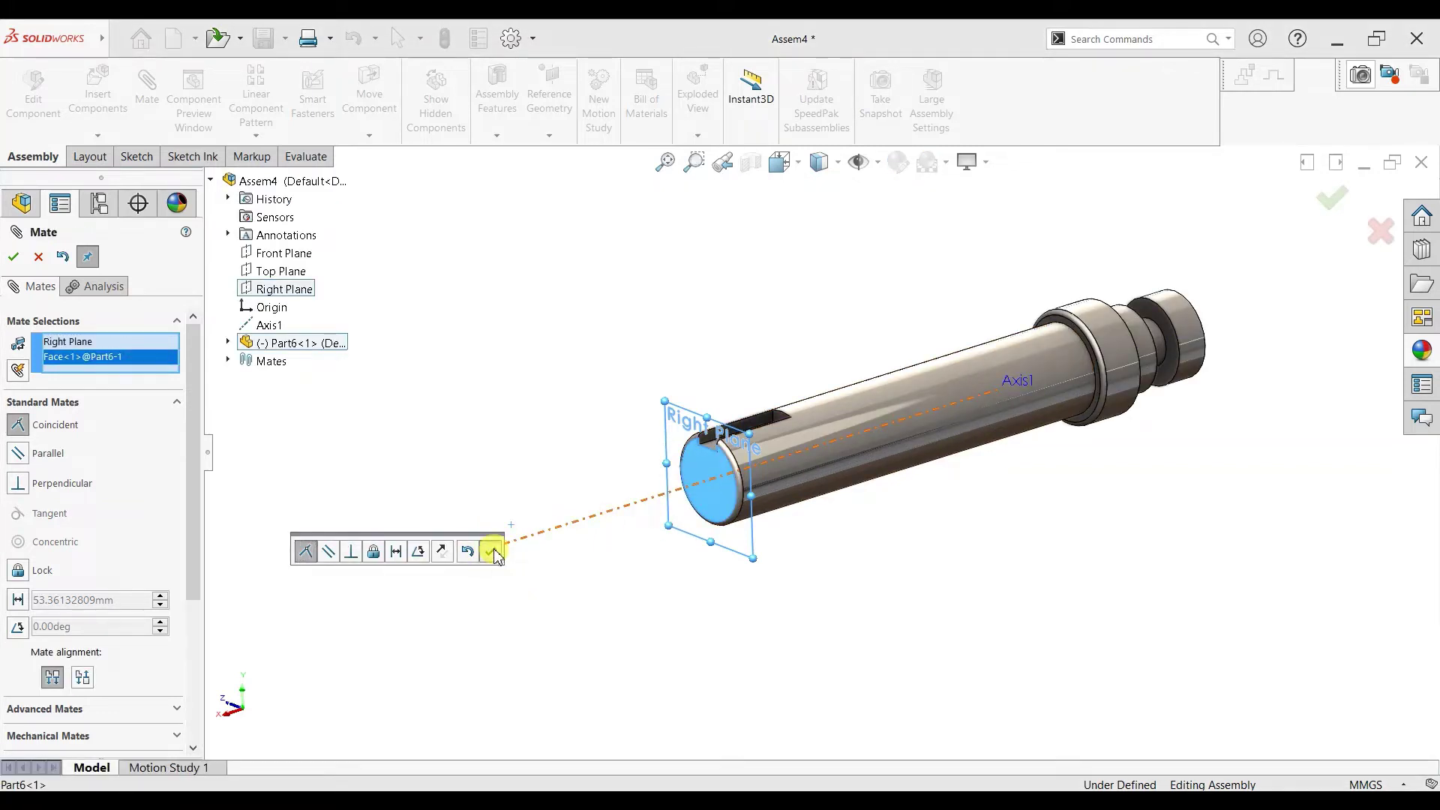
click(492, 553)
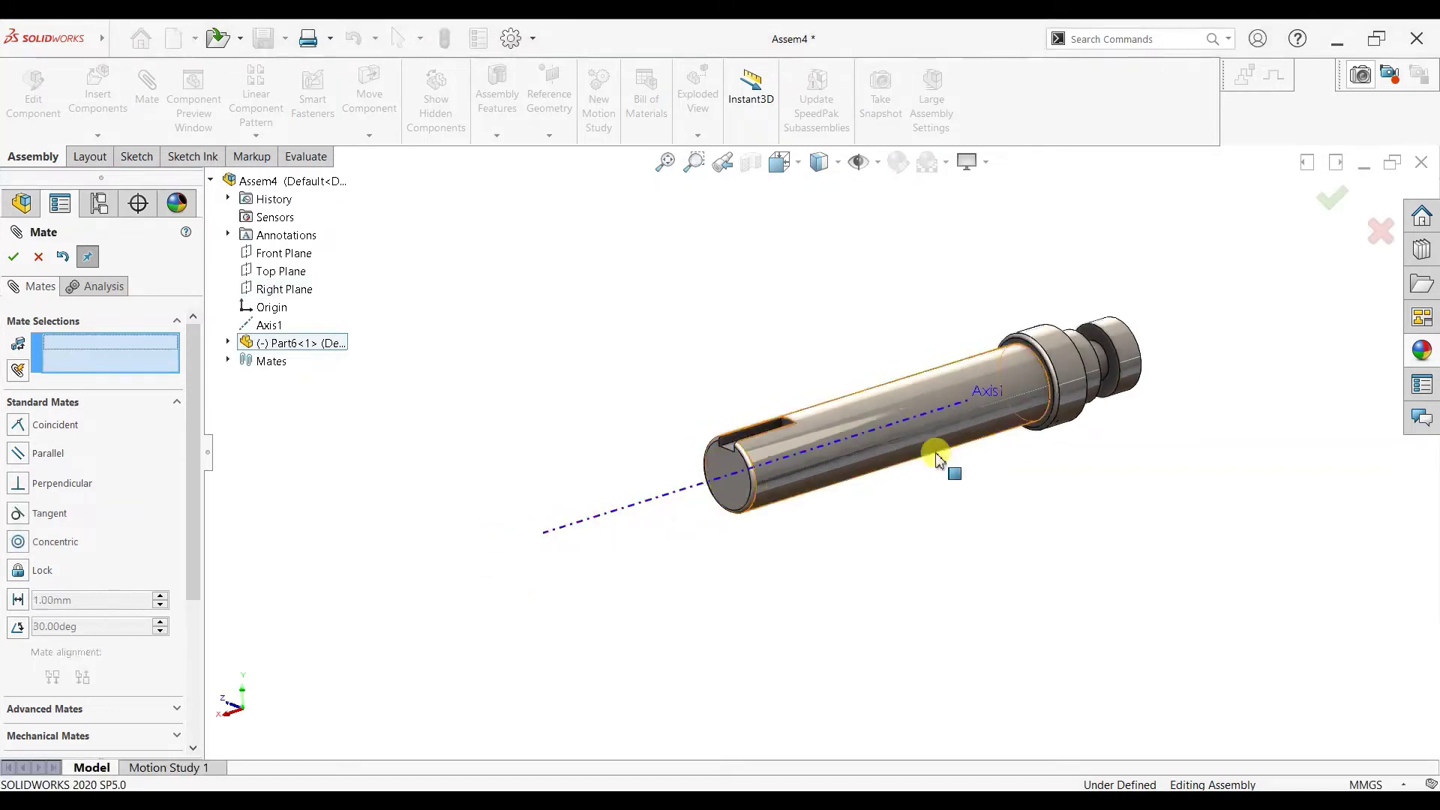
click(12, 257)
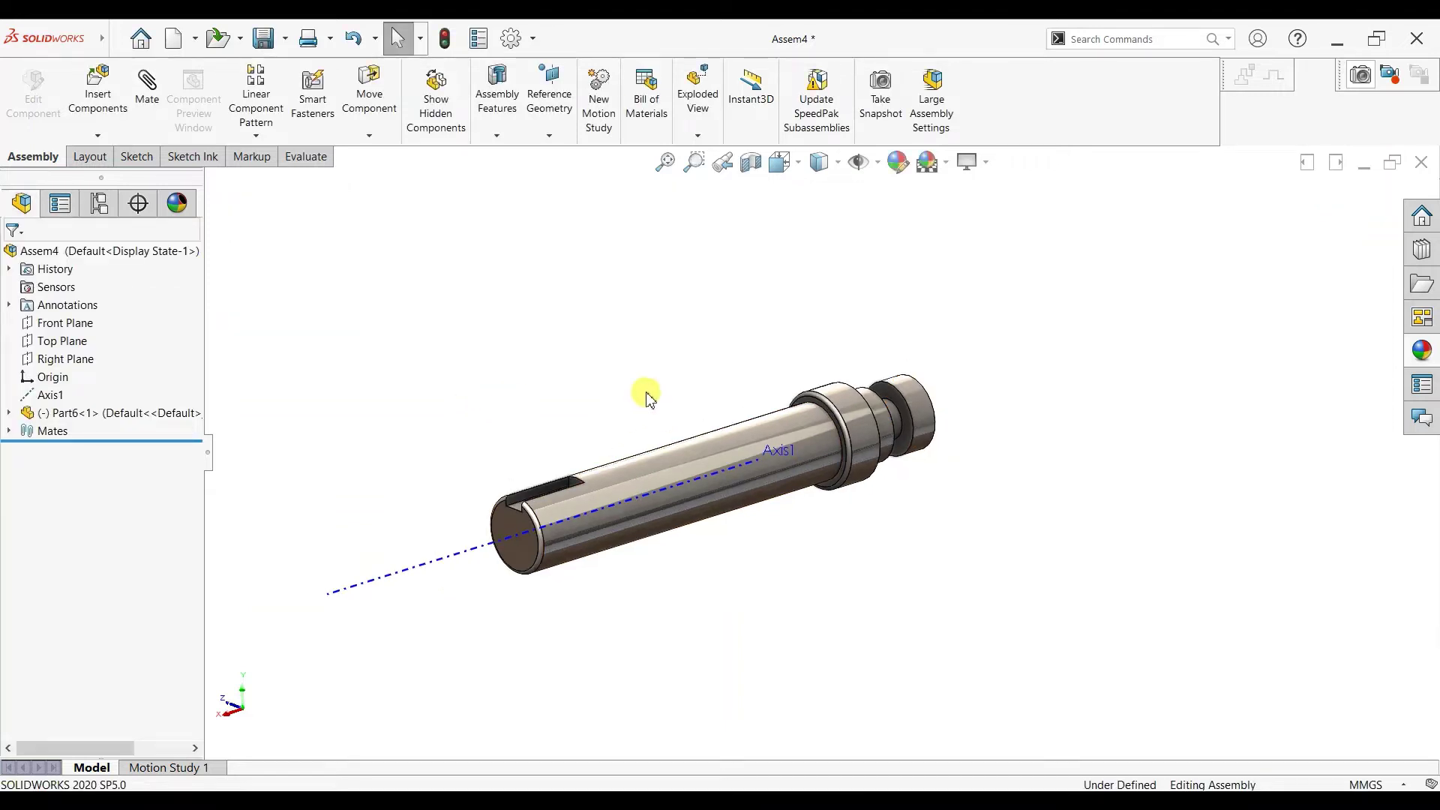
Step: Insert the Part4.SLDPRT sleeve into the assembly and place it beside the shaft
click(98, 86)
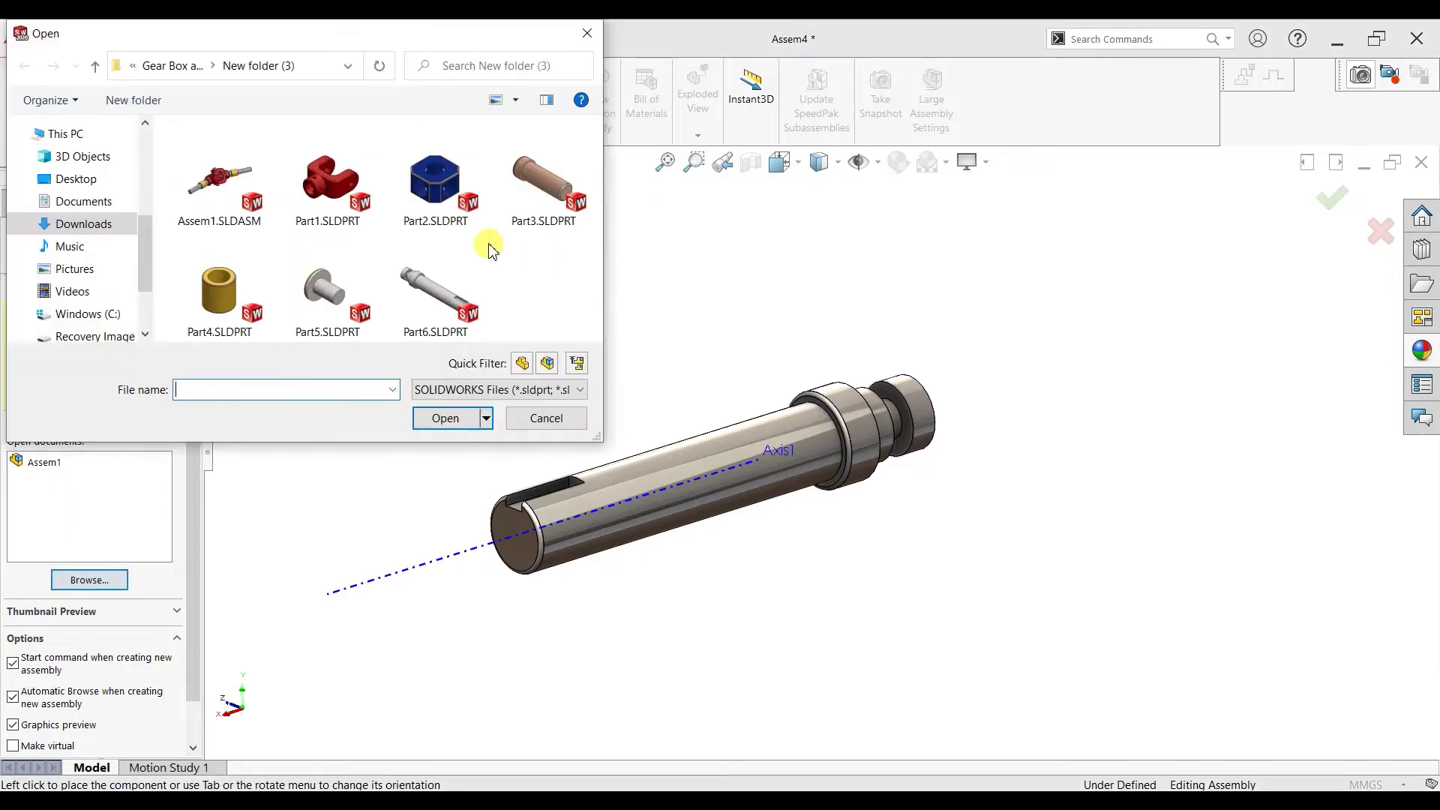
click(219, 292)
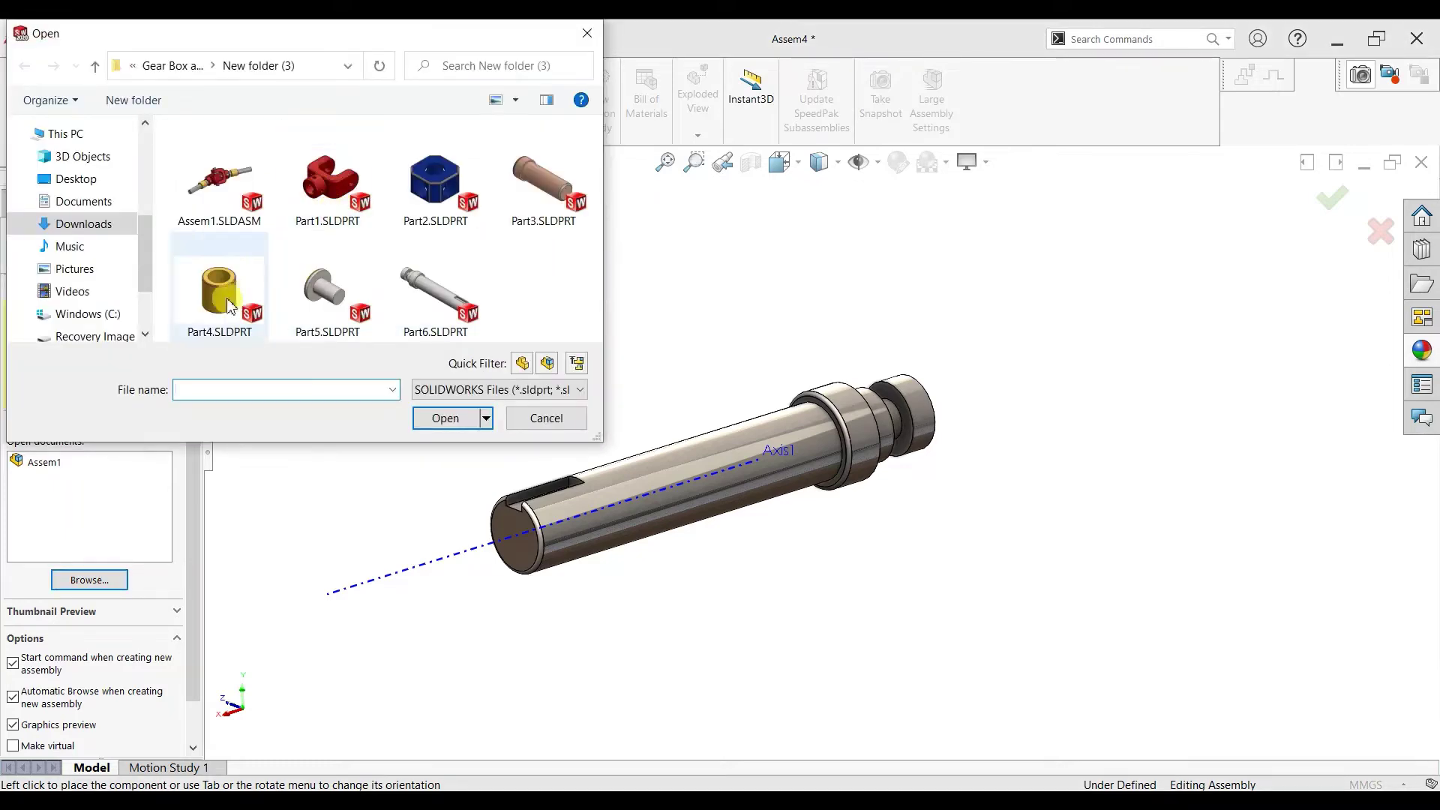
click(450, 421)
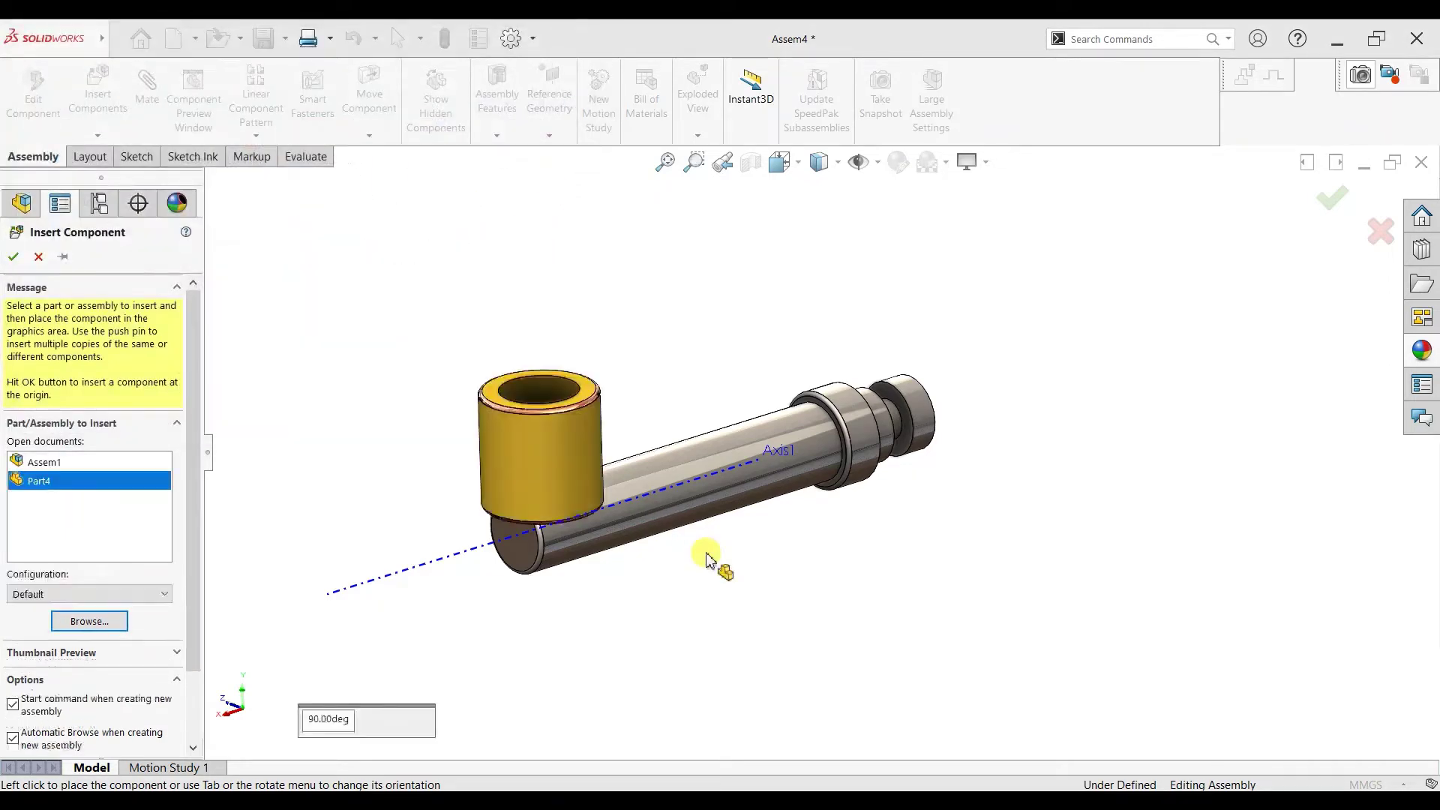
click(820, 581)
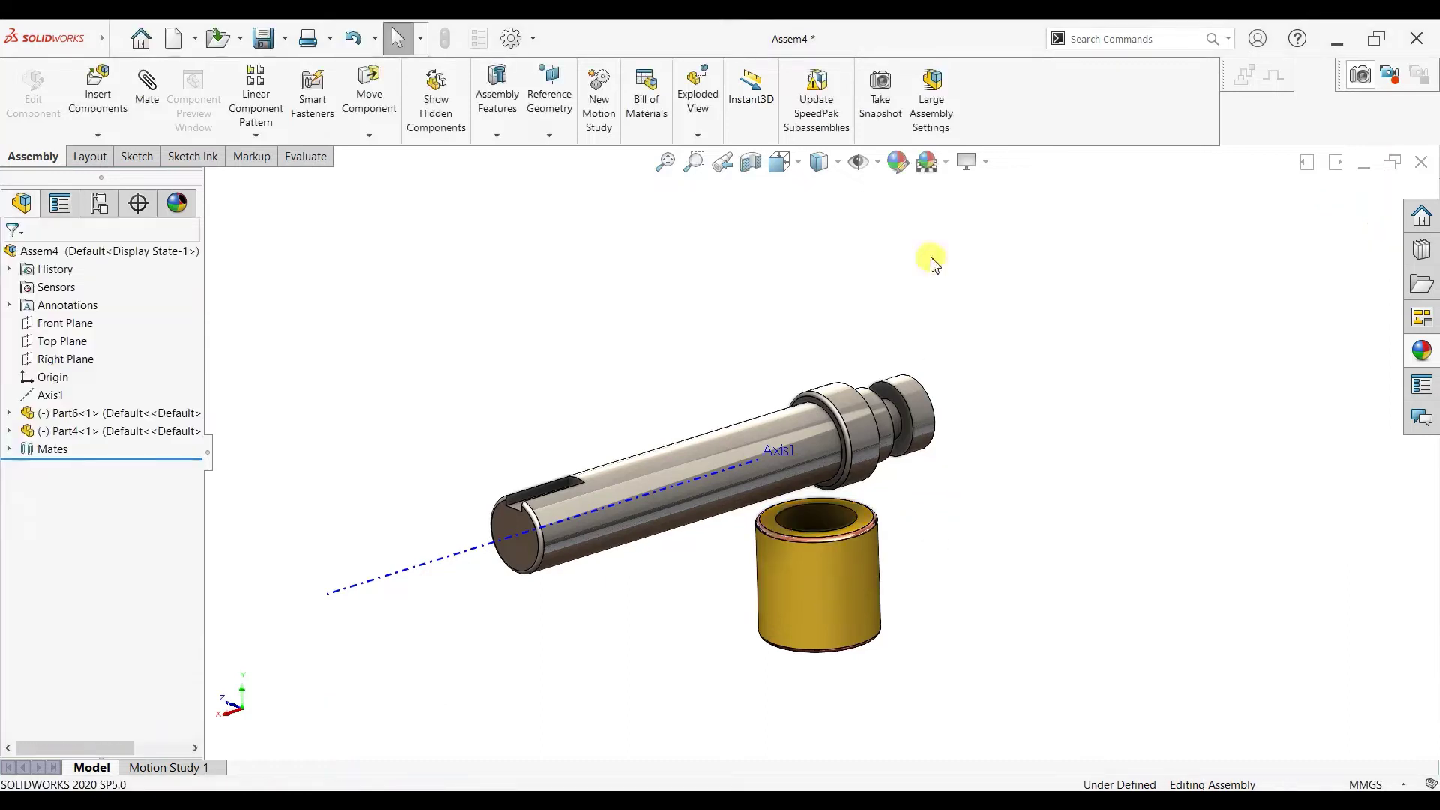
click(969, 162)
click(985, 226)
scroll(883, 585, down, 2)
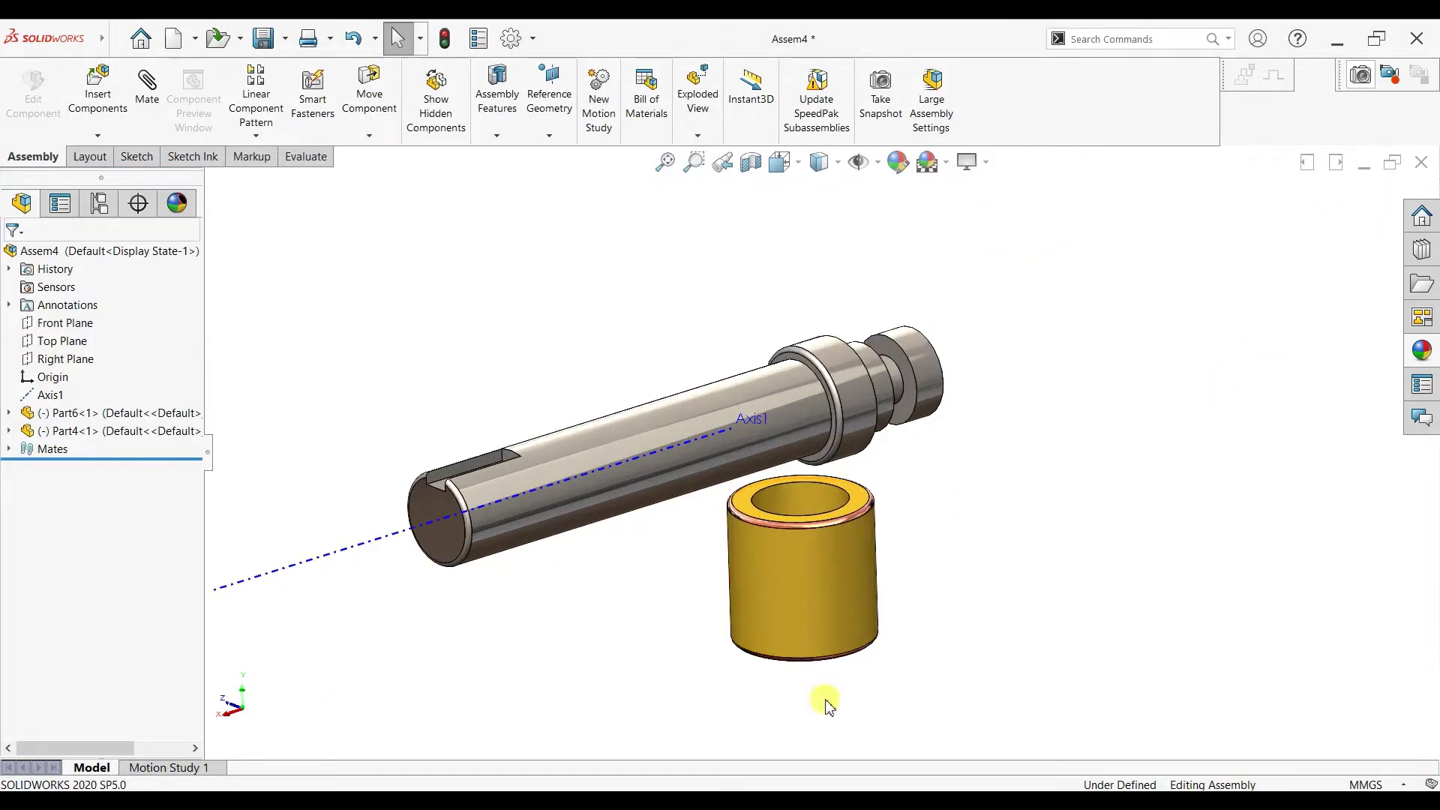
click(724, 750)
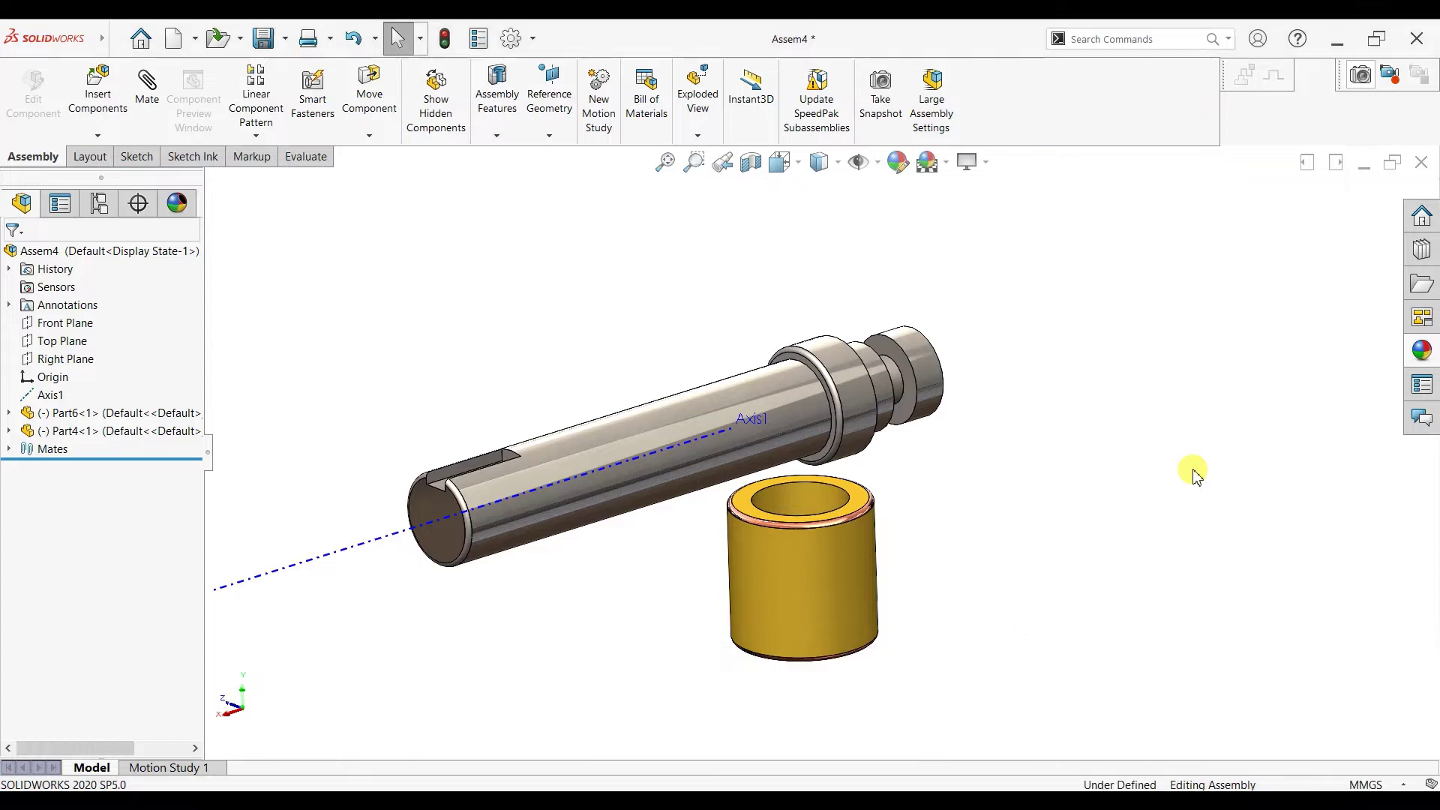
Step: Apply a yellow appearance to the whole Part4 sleeve, including its filleted edges
click(1425, 366)
scroll(1398, 517, down, 3)
drag(1382, 457, 834, 522)
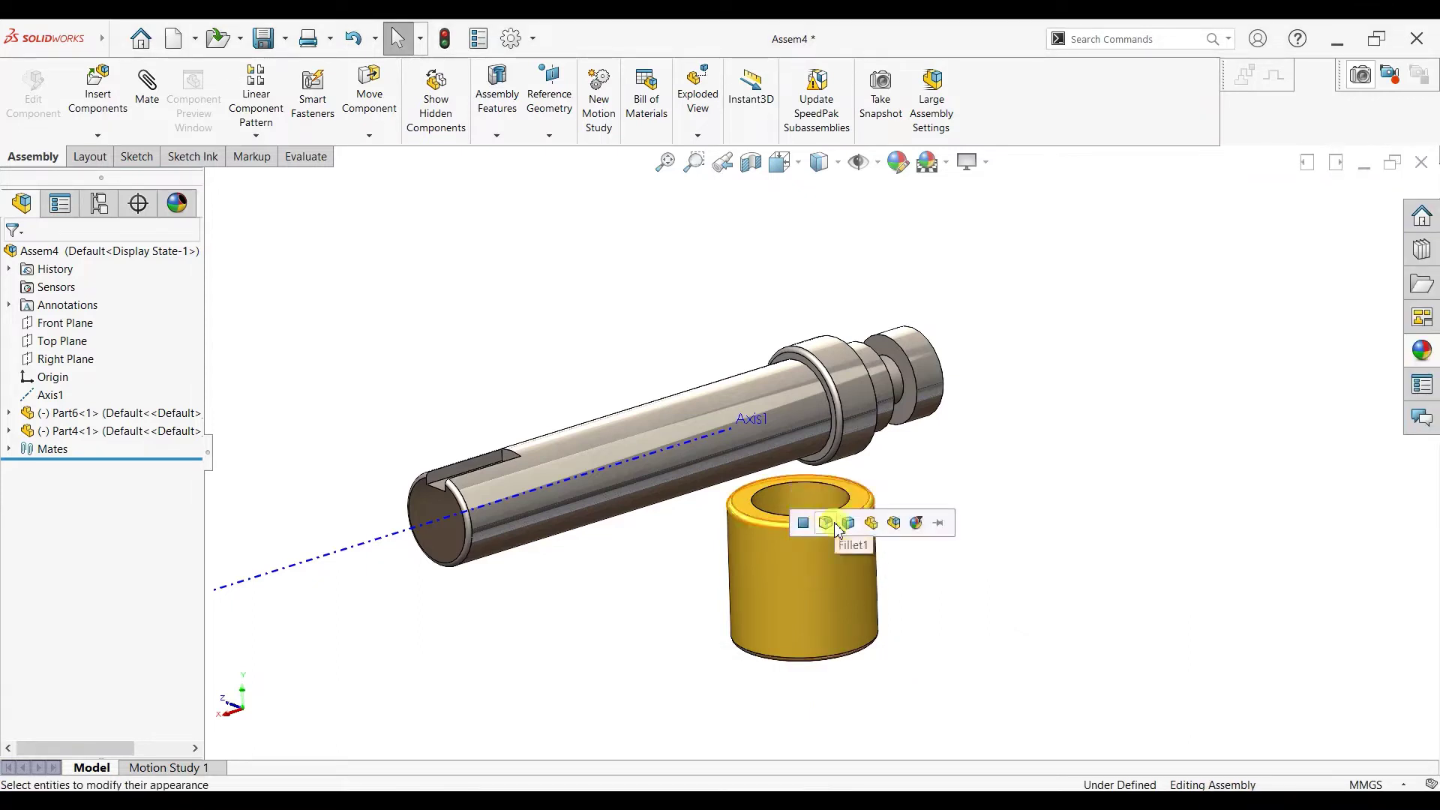
click(1076, 495)
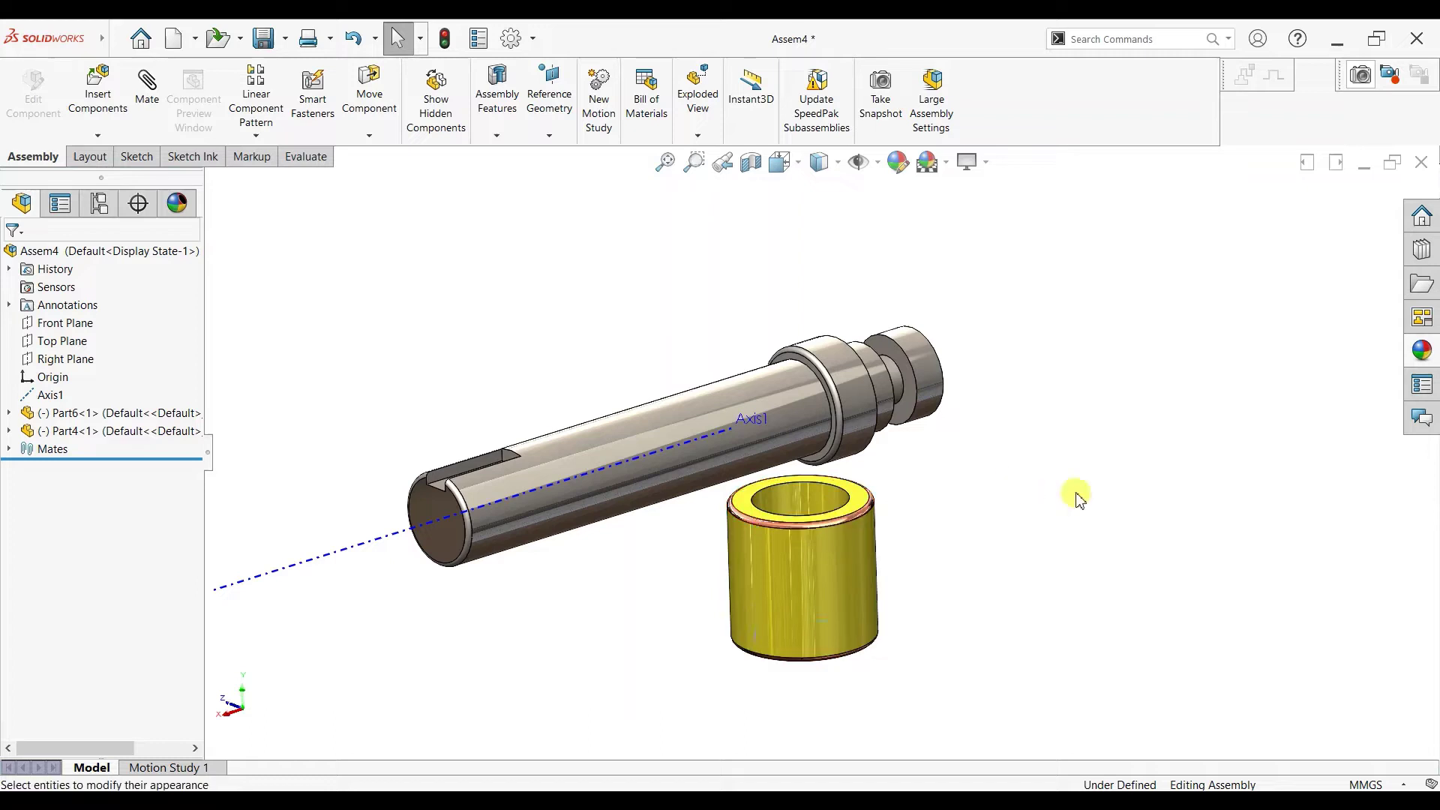
click(1416, 367)
drag(1382, 460, 784, 533)
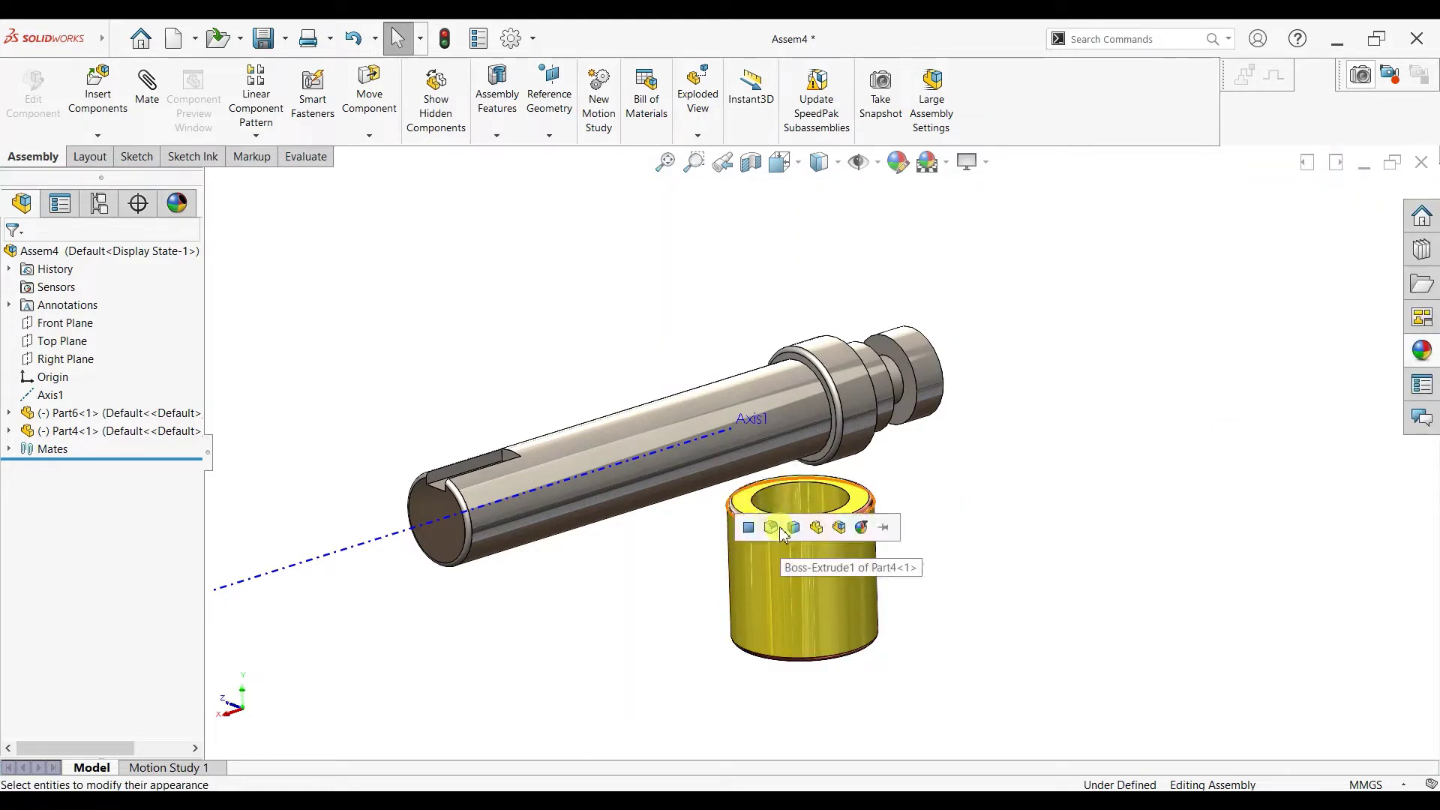
click(958, 504)
Step: Mate the Part4 sleeve's bore concentric with the shaft's cylindrical face
click(150, 105)
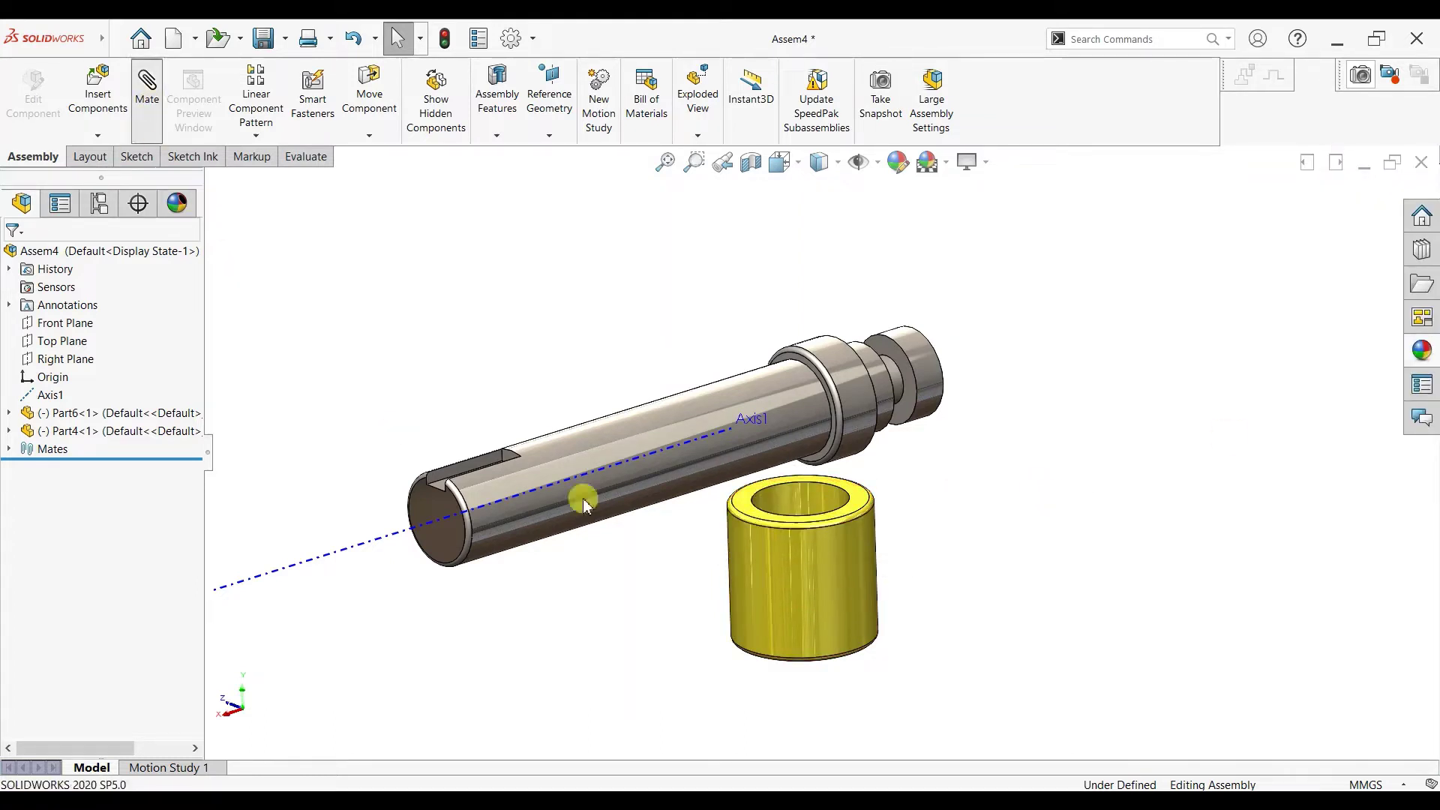
click(814, 503)
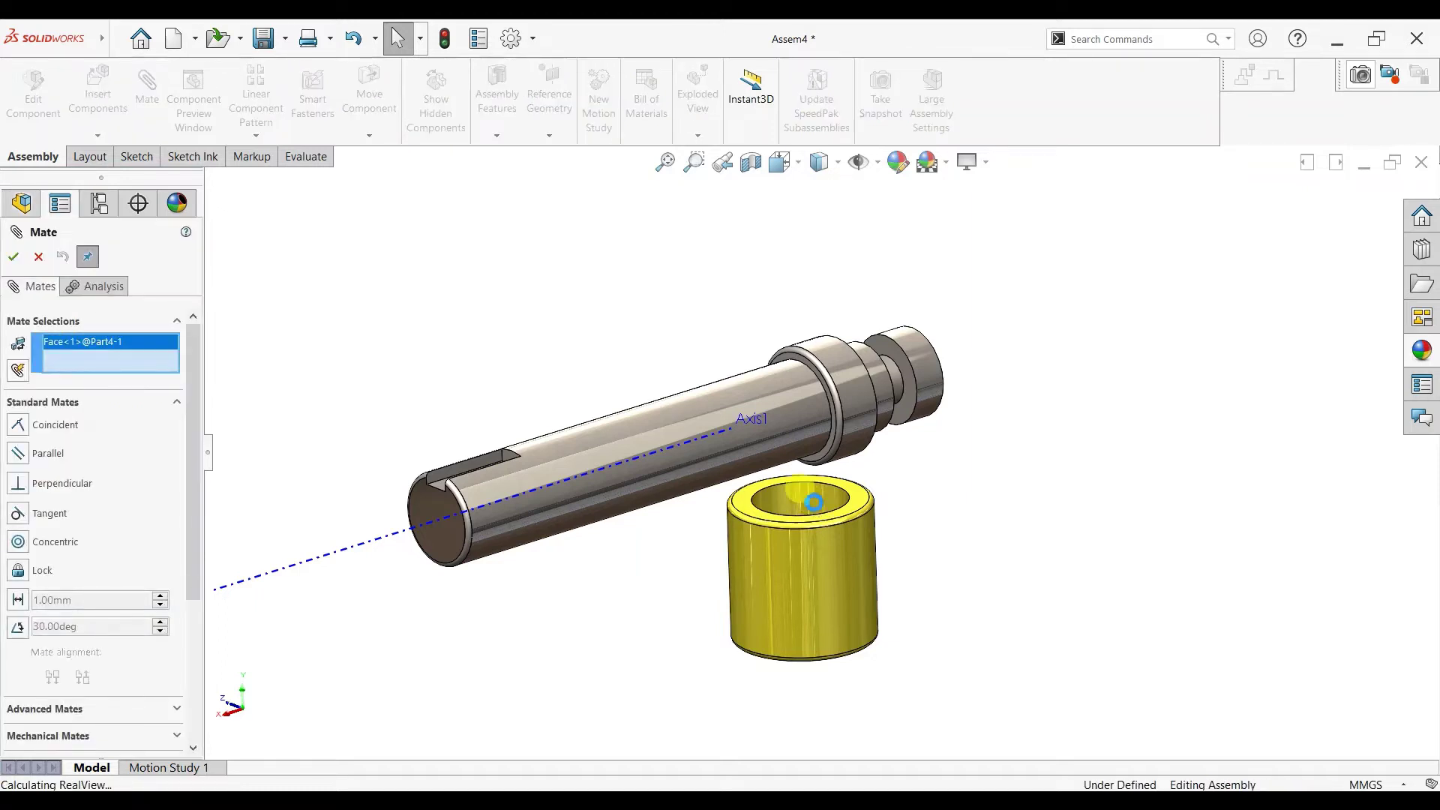
click(789, 411)
click(1021, 370)
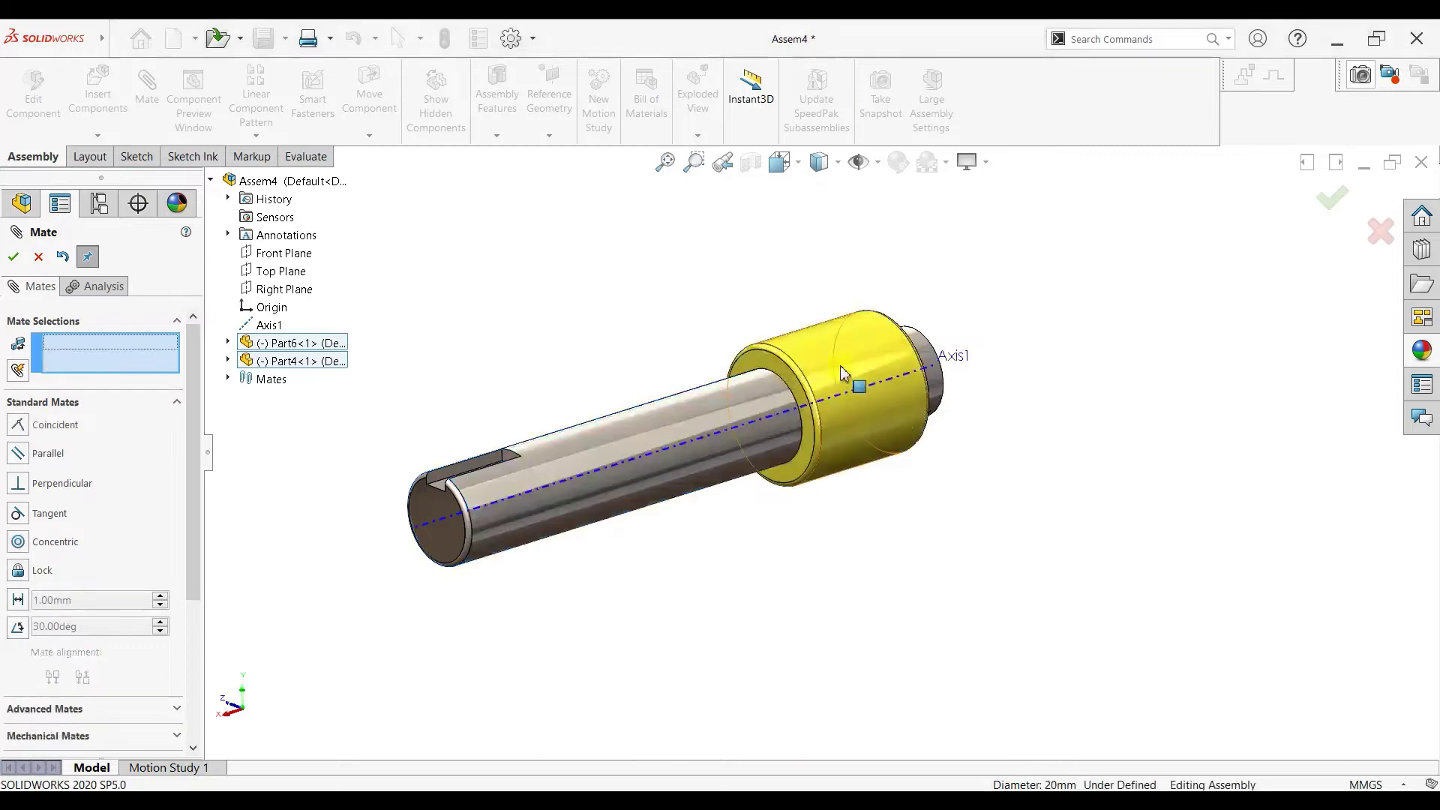
Step: Slide the sleeve along the shaft away from the collar and mate its facing end face coincident with the collar's shoulder face
drag(794, 389, 672, 431)
mouse_move(876, 459)
middle_down()
mouse_move(786, 435)
mouse_move(780, 420)
mouse_move(810, 460)
mouse_move(891, 482)
middle_up()
click(784, 420)
scroll(848, 465, down, 5)
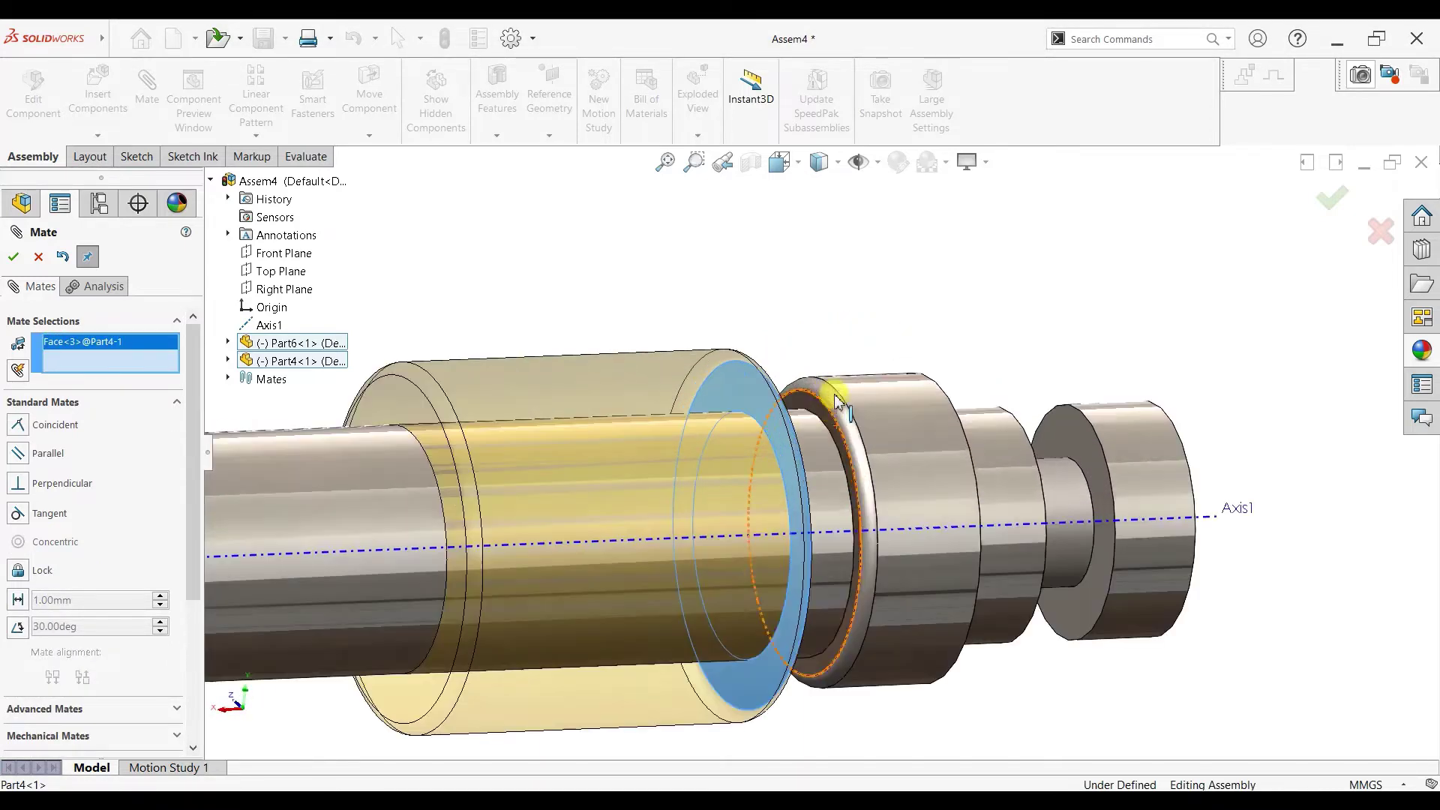
click(824, 401)
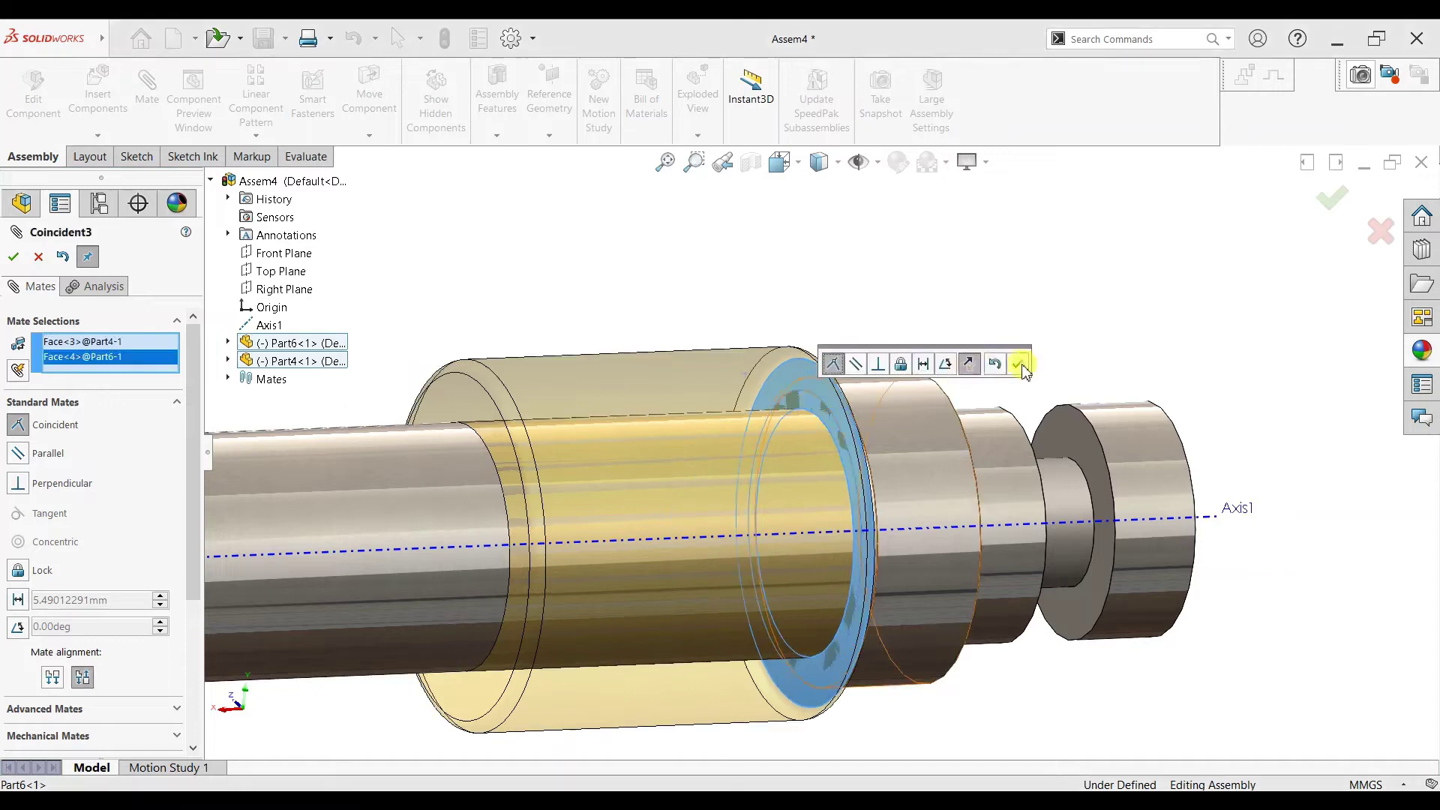
click(1016, 364)
scroll(1019, 487, up, 3)
scroll(1018, 501, up, 2)
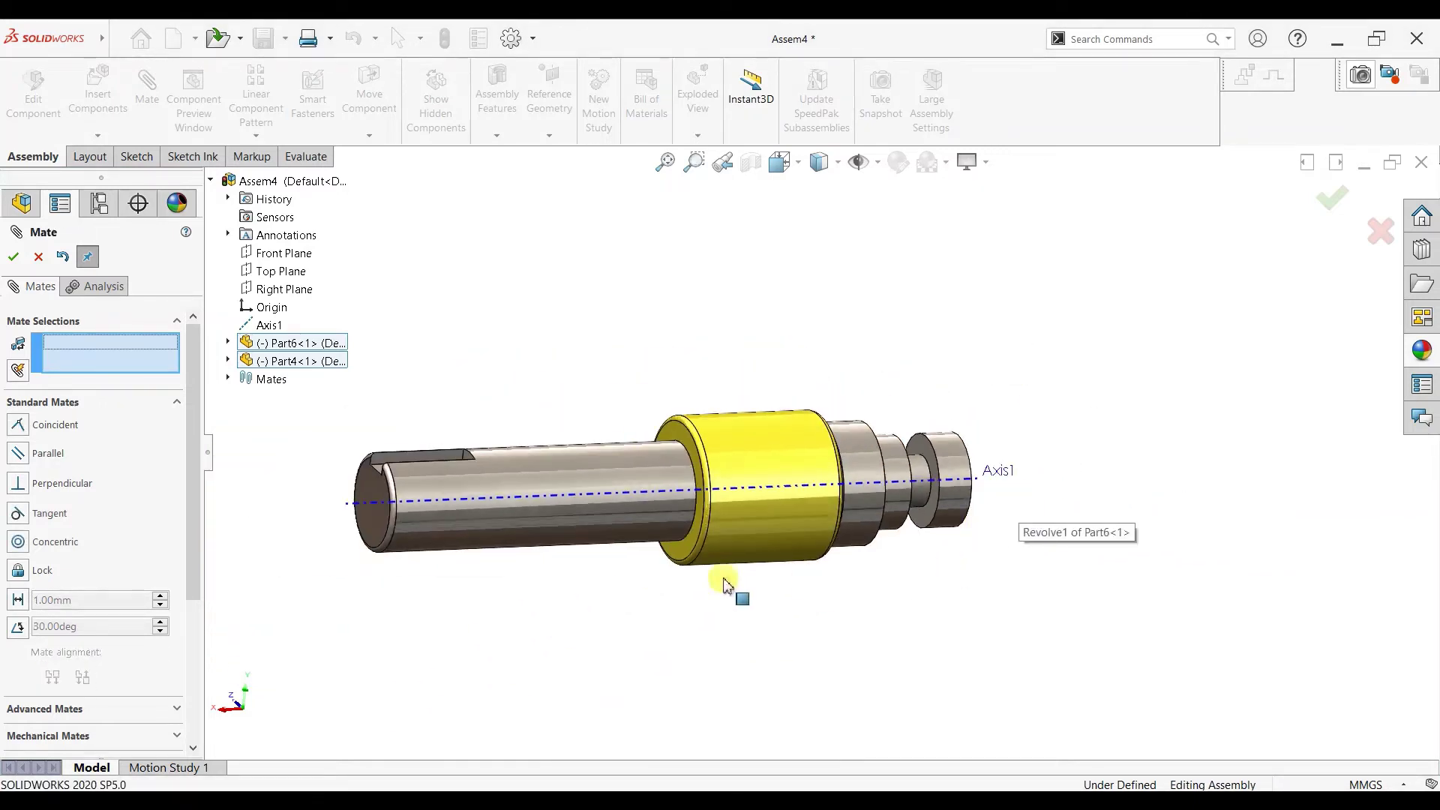
mouse_move(726, 578)
middle_down()
mouse_move(725, 643)
mouse_move(737, 578)
middle_up()
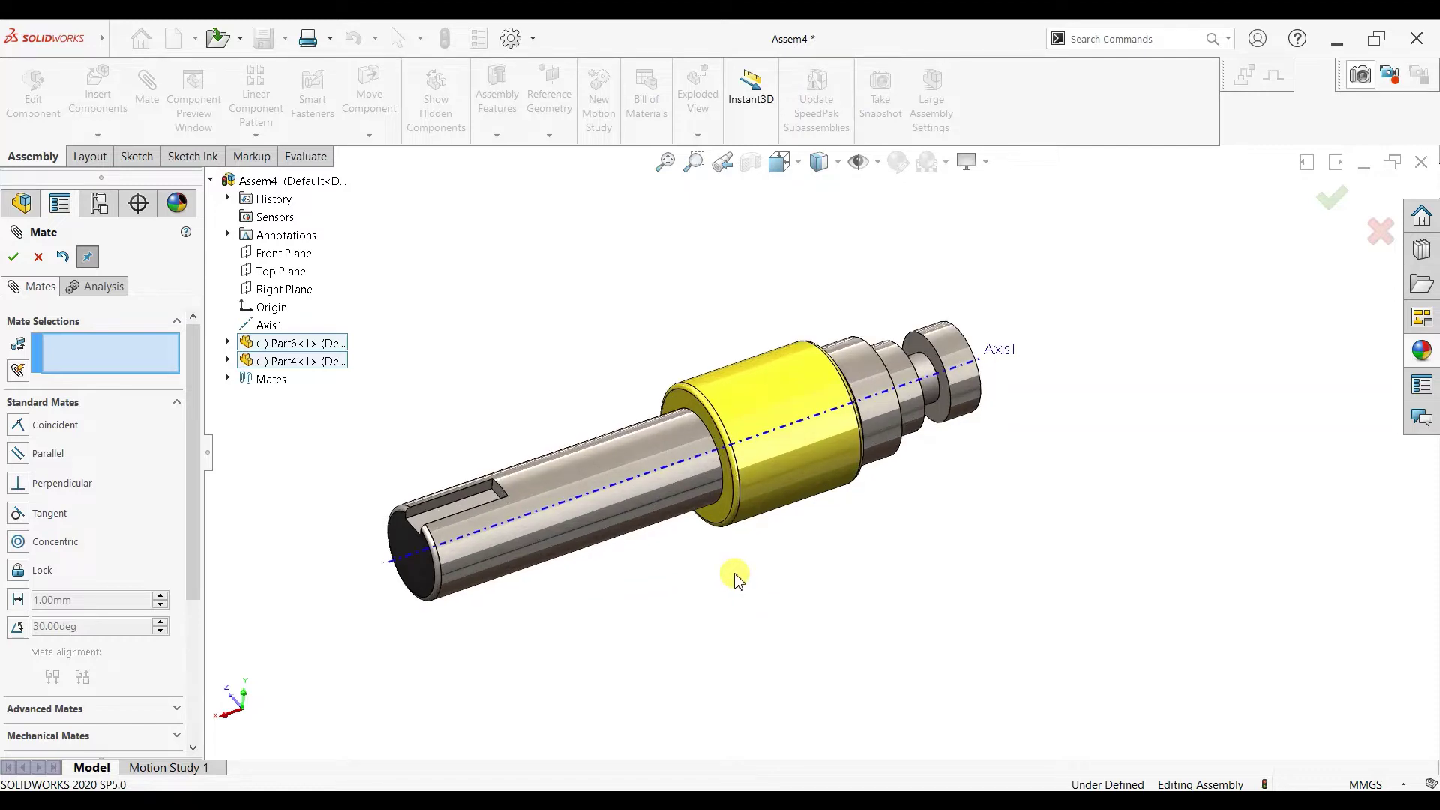
click(38, 258)
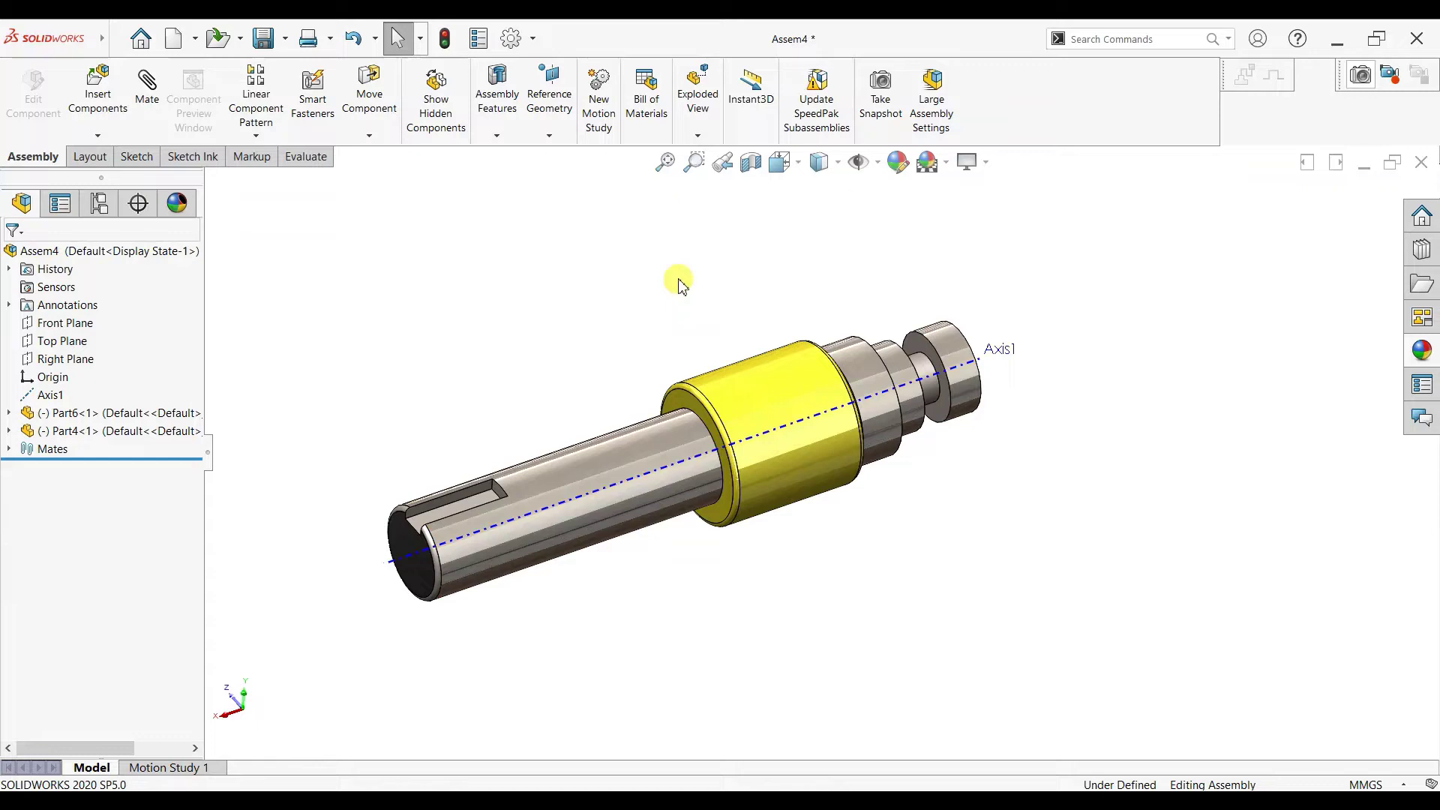
Step: Insert the Part1.SLDPRT fork into the assembly and place it near the shaft's grooved end
click(100, 101)
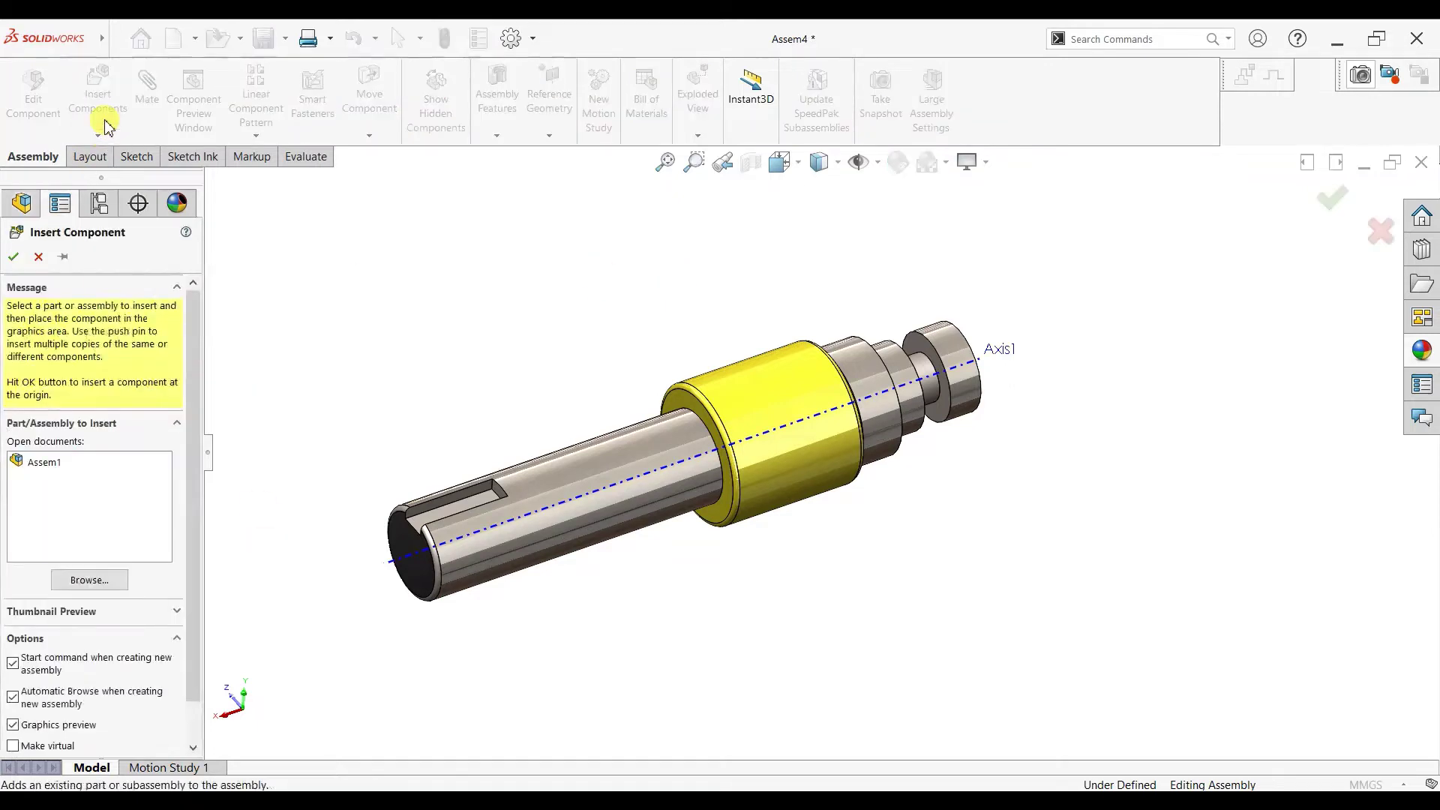
click(90, 580)
click(333, 215)
click(438, 413)
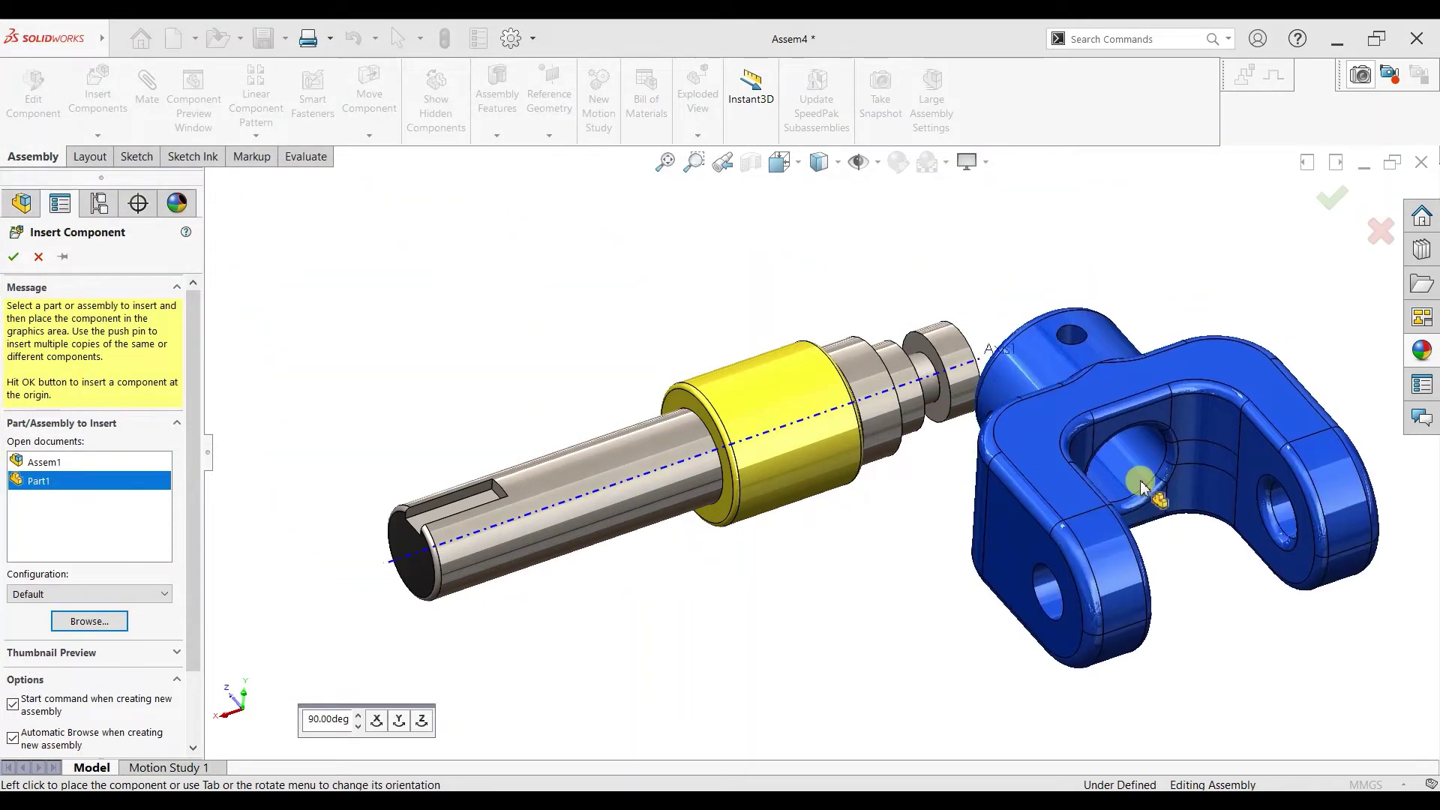
click(1136, 483)
scroll(1107, 415, down, 2)
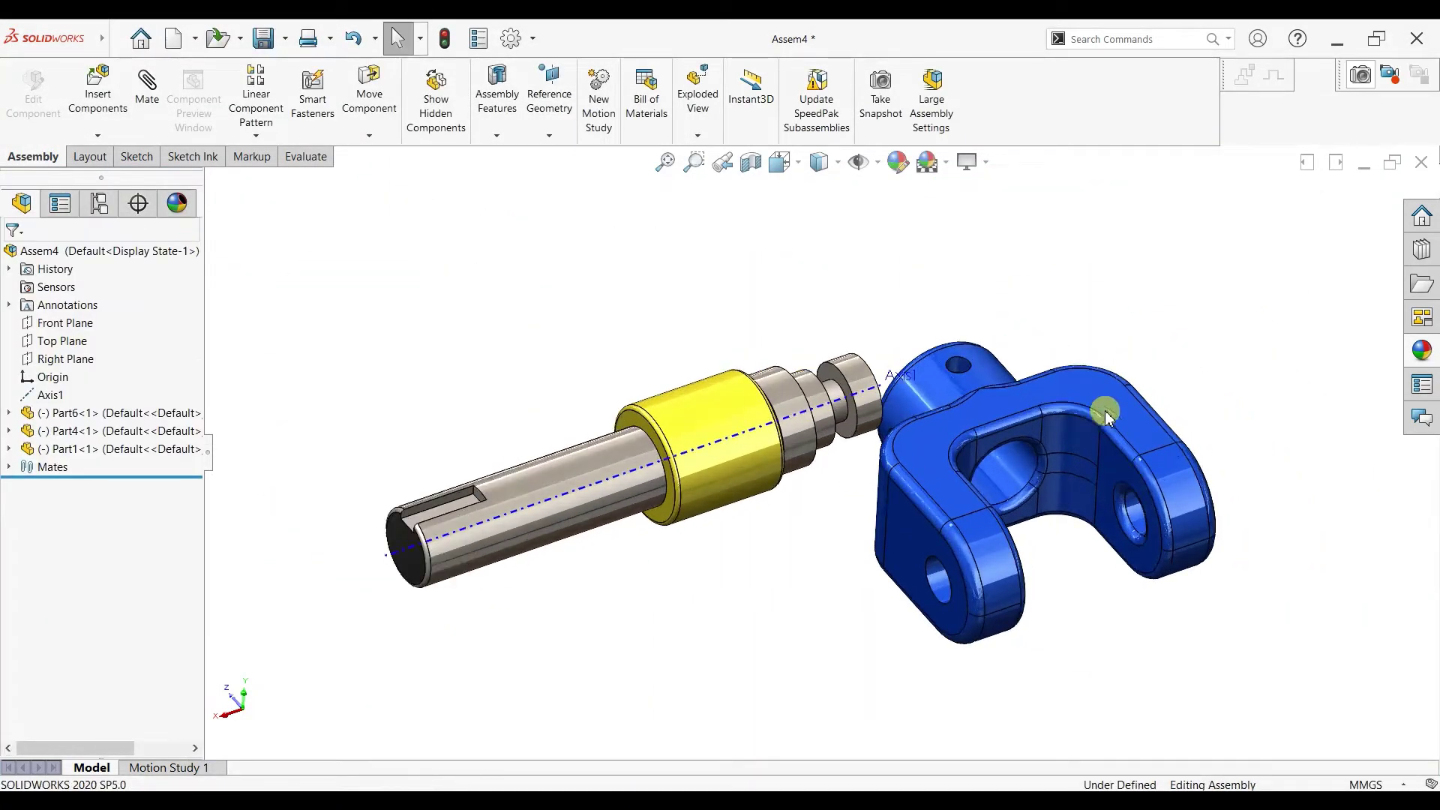
Step: Examine in the finished Assem1 assembly how the fork's hub fits onto the shaft, and return to Assem4
key(ctrl+Tab)
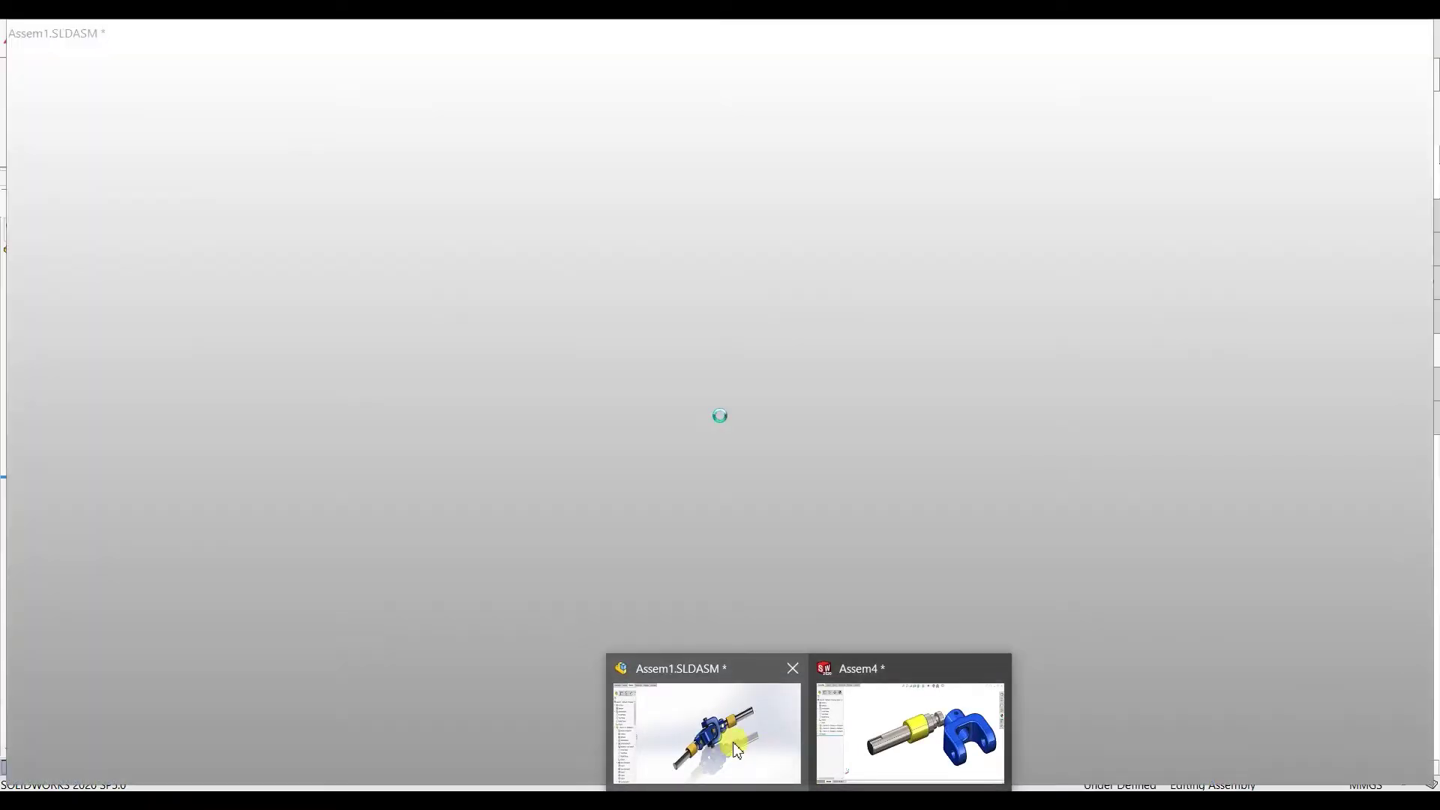
scroll(604, 450, down, 3)
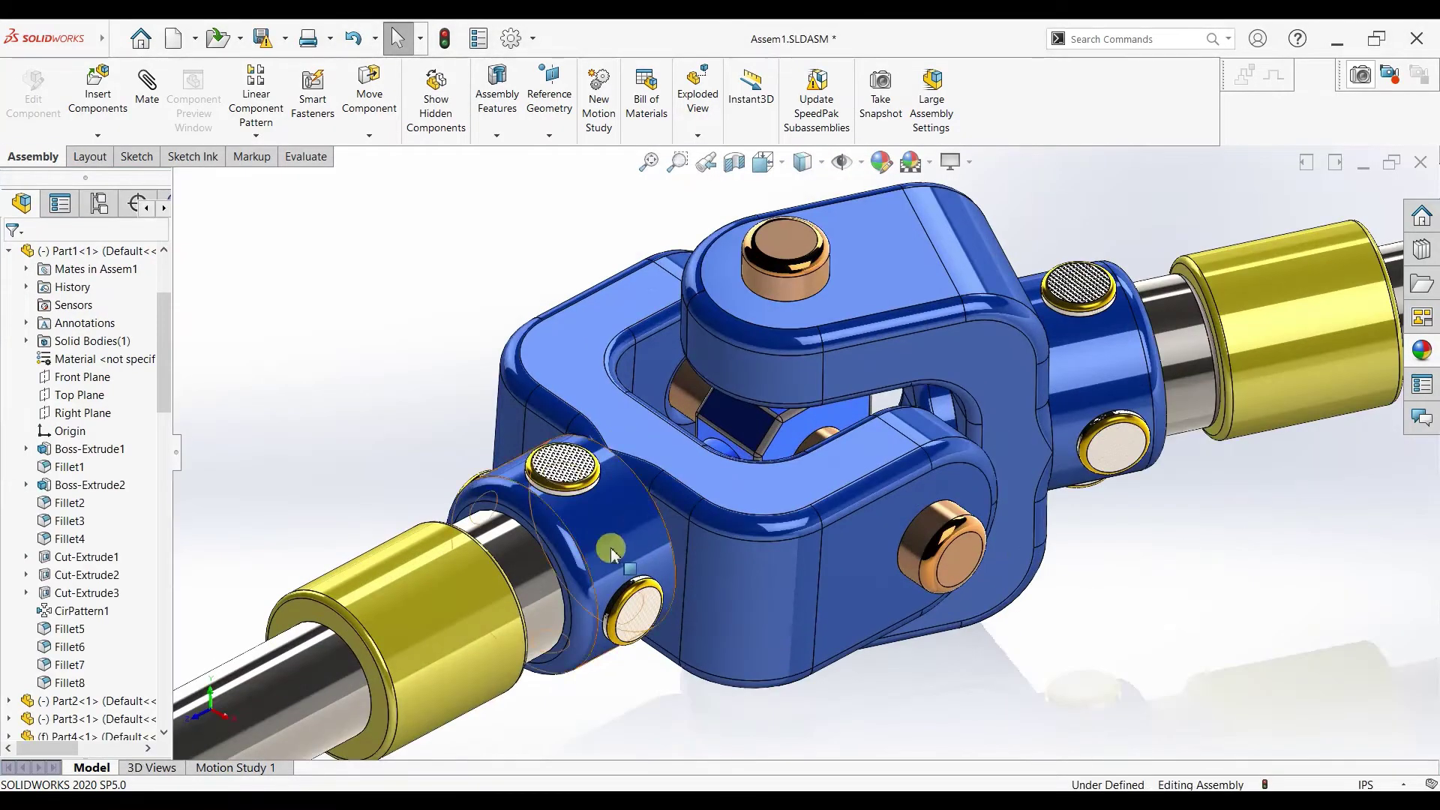
click(615, 479)
middle_drag(614, 480, 547, 419)
drag(547, 420, 510, 564)
scroll(688, 562, up, 3)
click(909, 600)
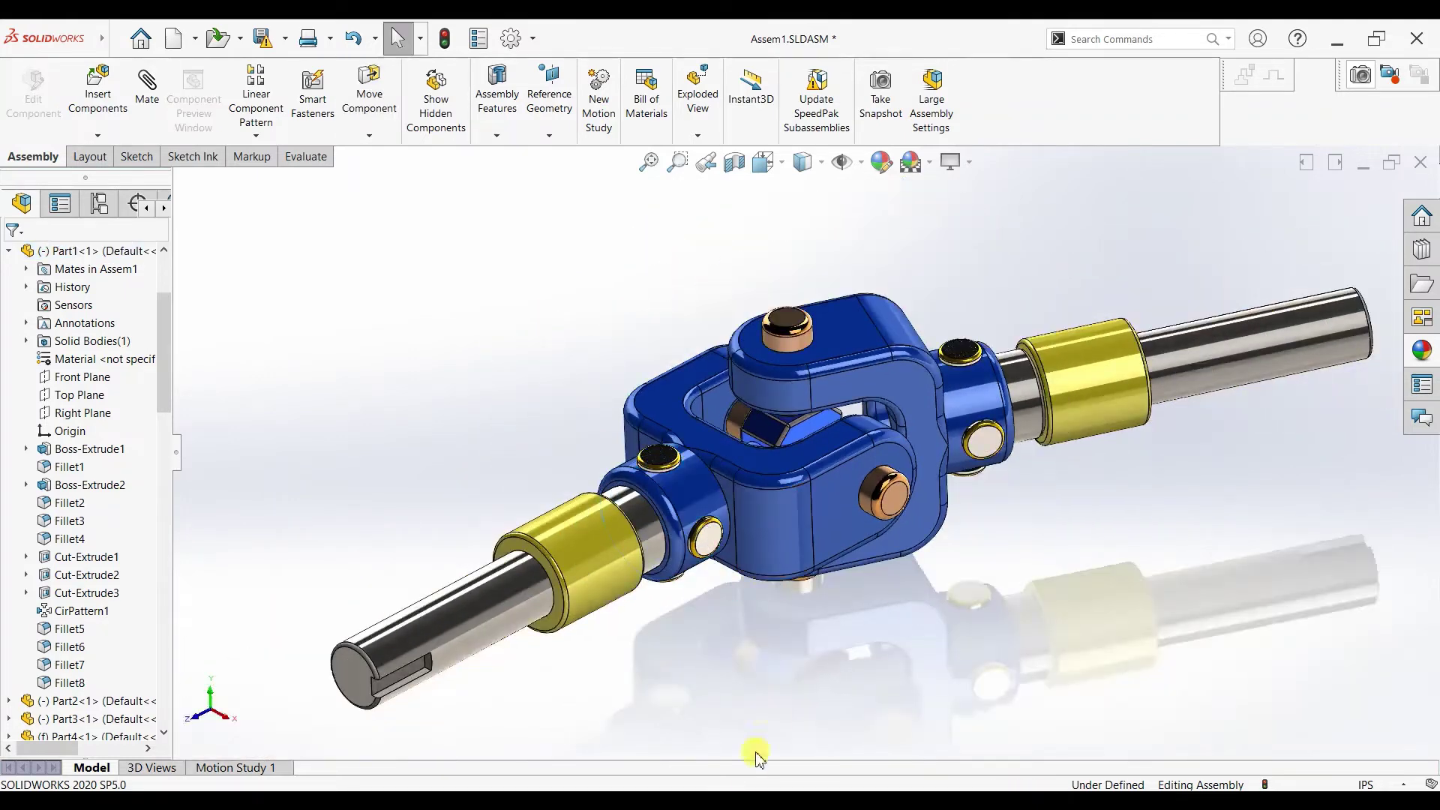
click(779, 800)
click(872, 743)
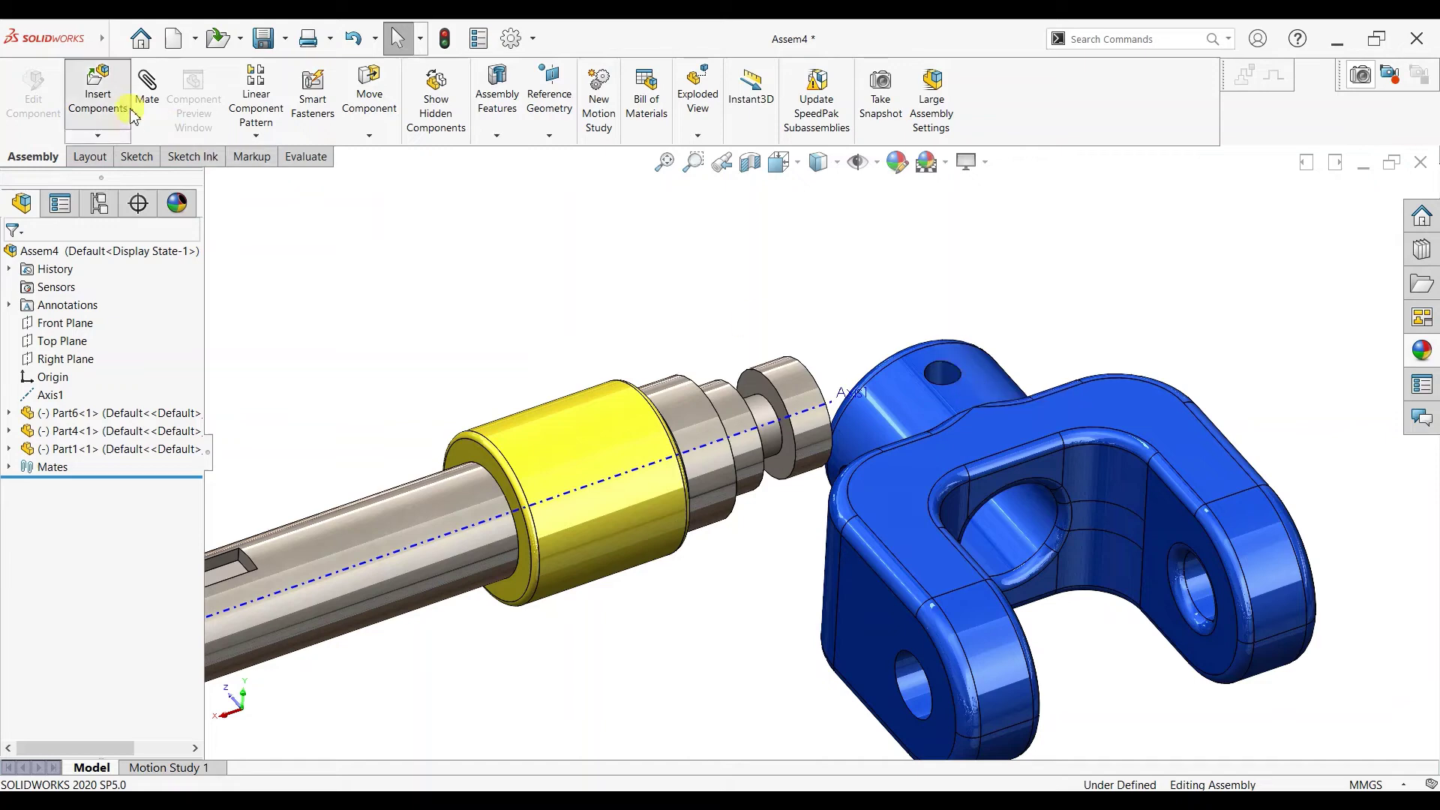
Step: Mate the fork's hub bore concentric with the shaft's stepped cylinder beyond the collar, with the mate alignment flipped
click(98, 89)
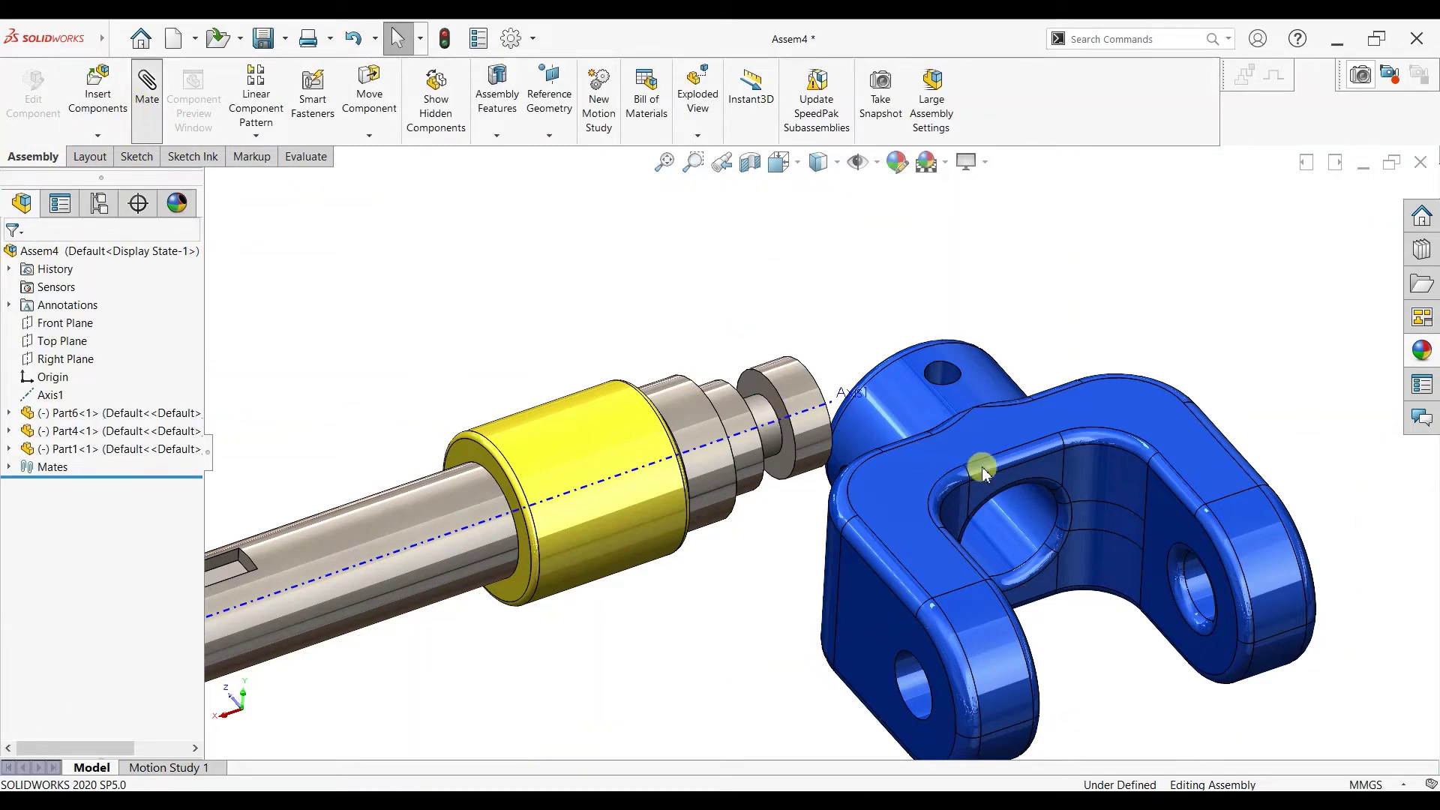
click(1020, 519)
click(738, 418)
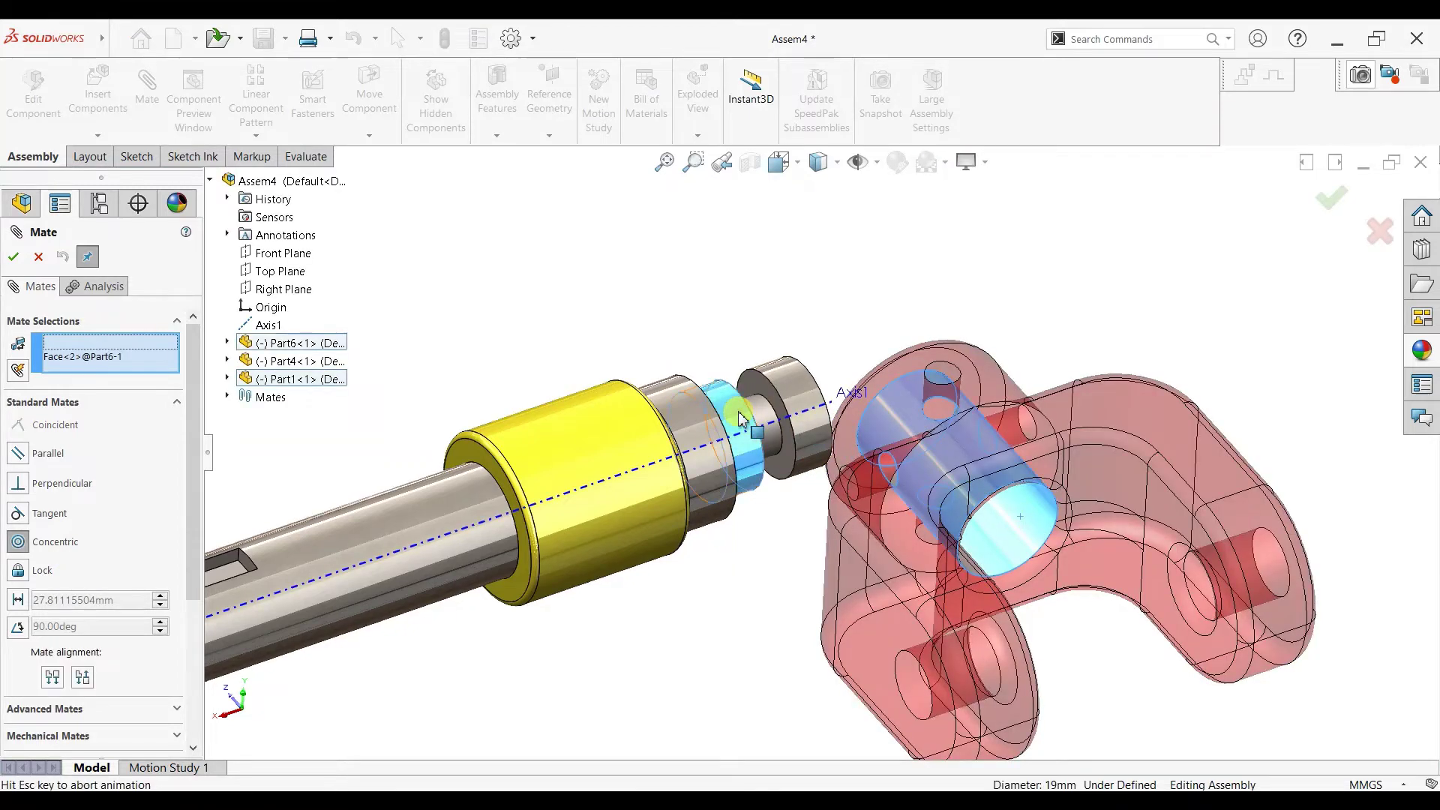
click(920, 373)
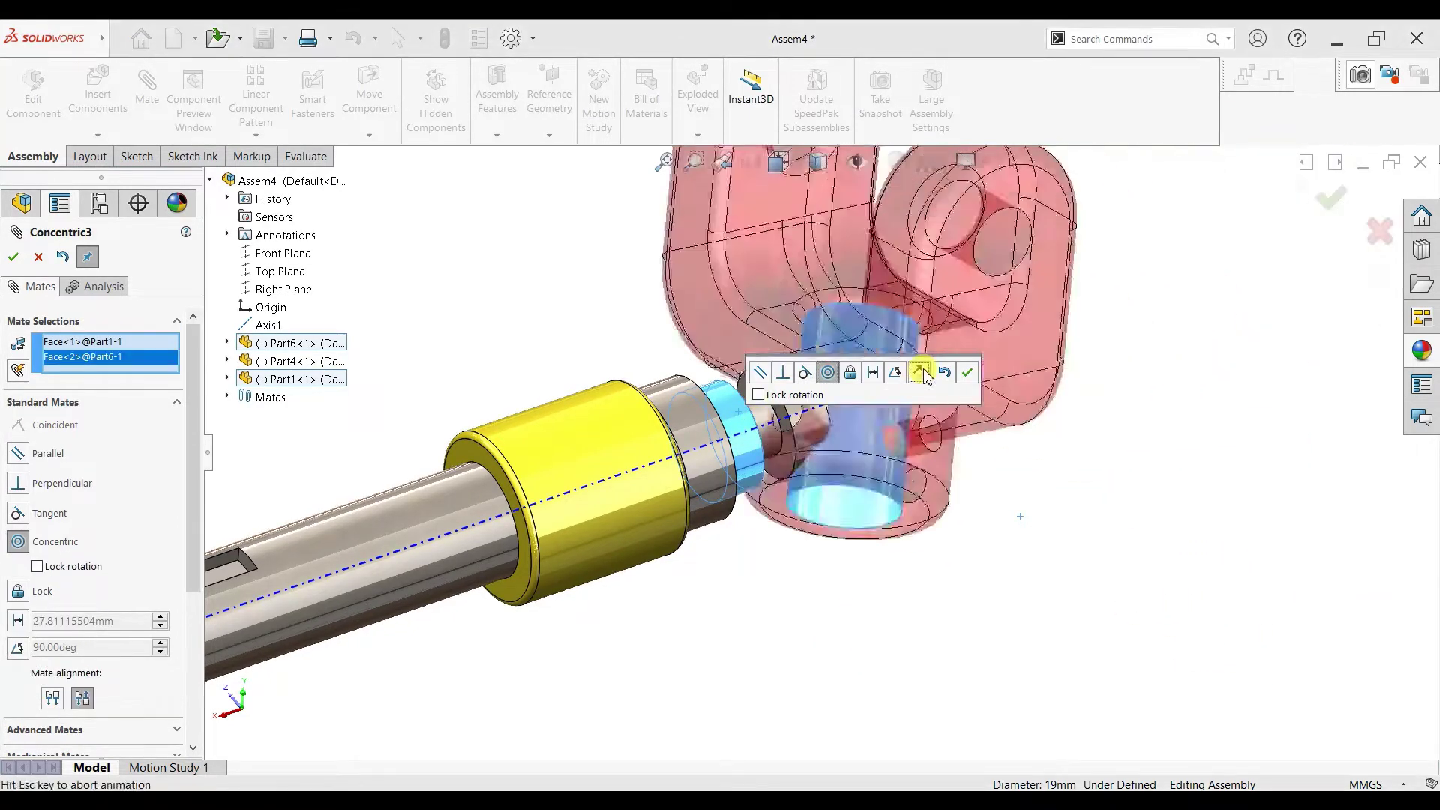
key(Return)
Step: Pull the fork off the shaft's end and mate its hub end face coincident with the collar's shoulder face
drag(954, 488, 1232, 201)
scroll(731, 450, down, 3)
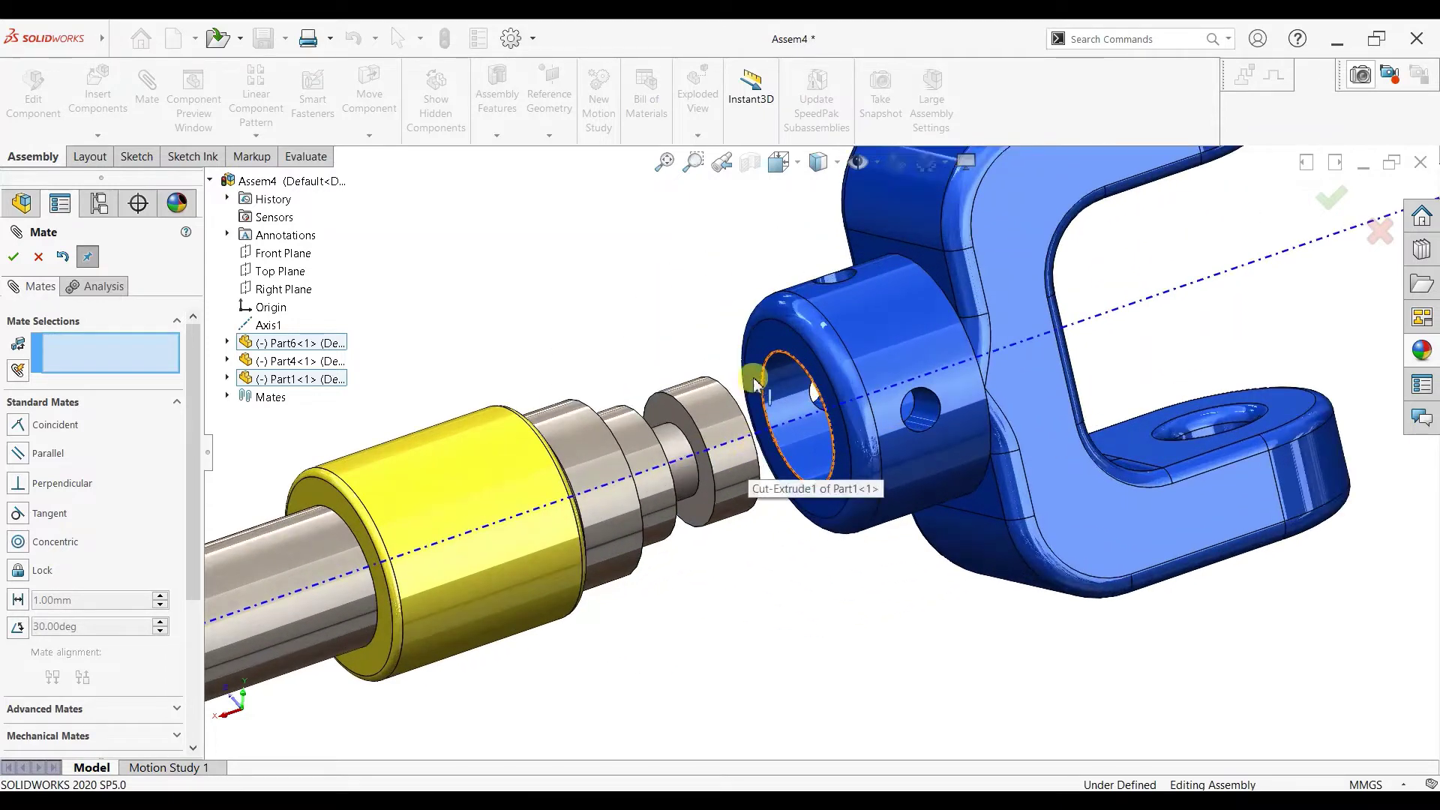
click(772, 335)
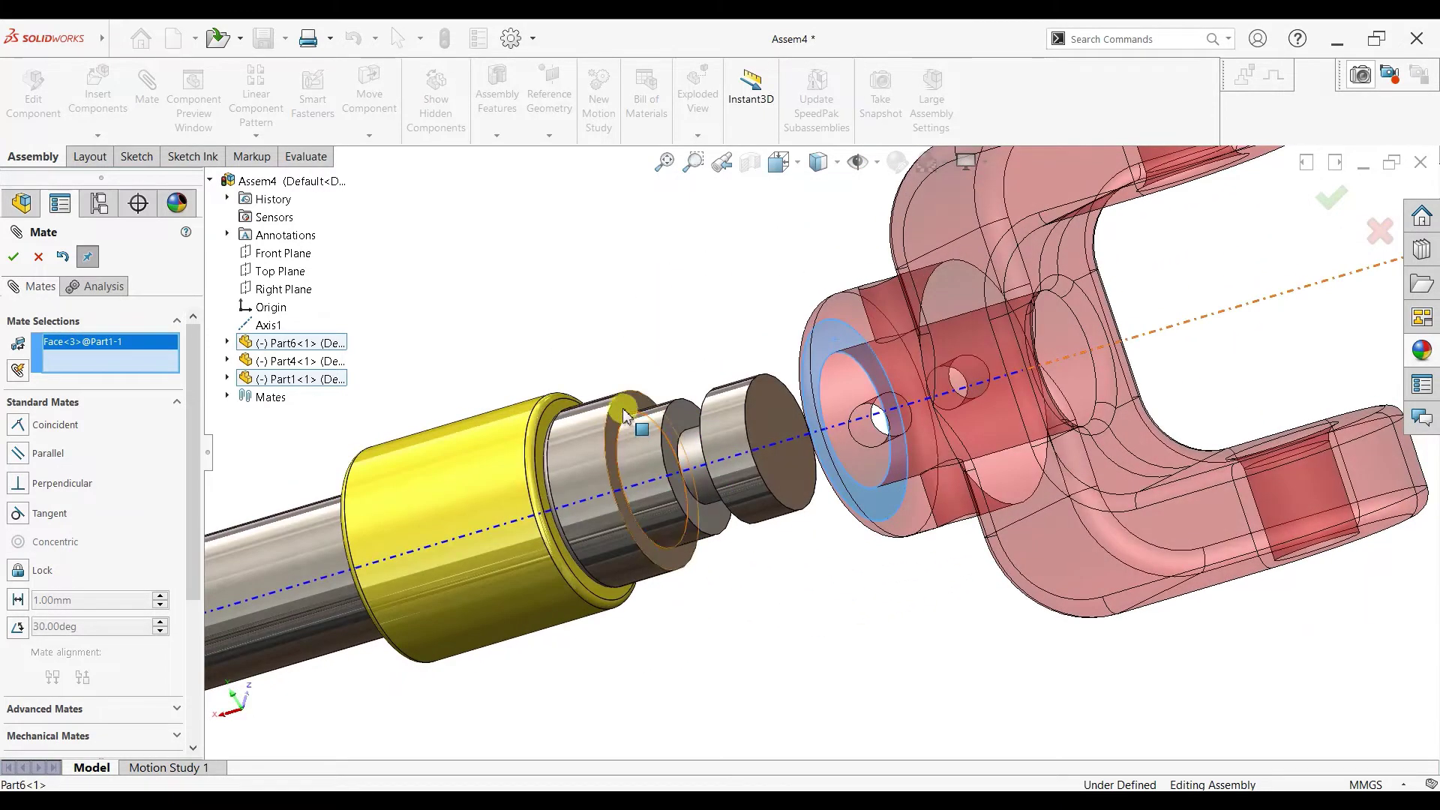
click(623, 414)
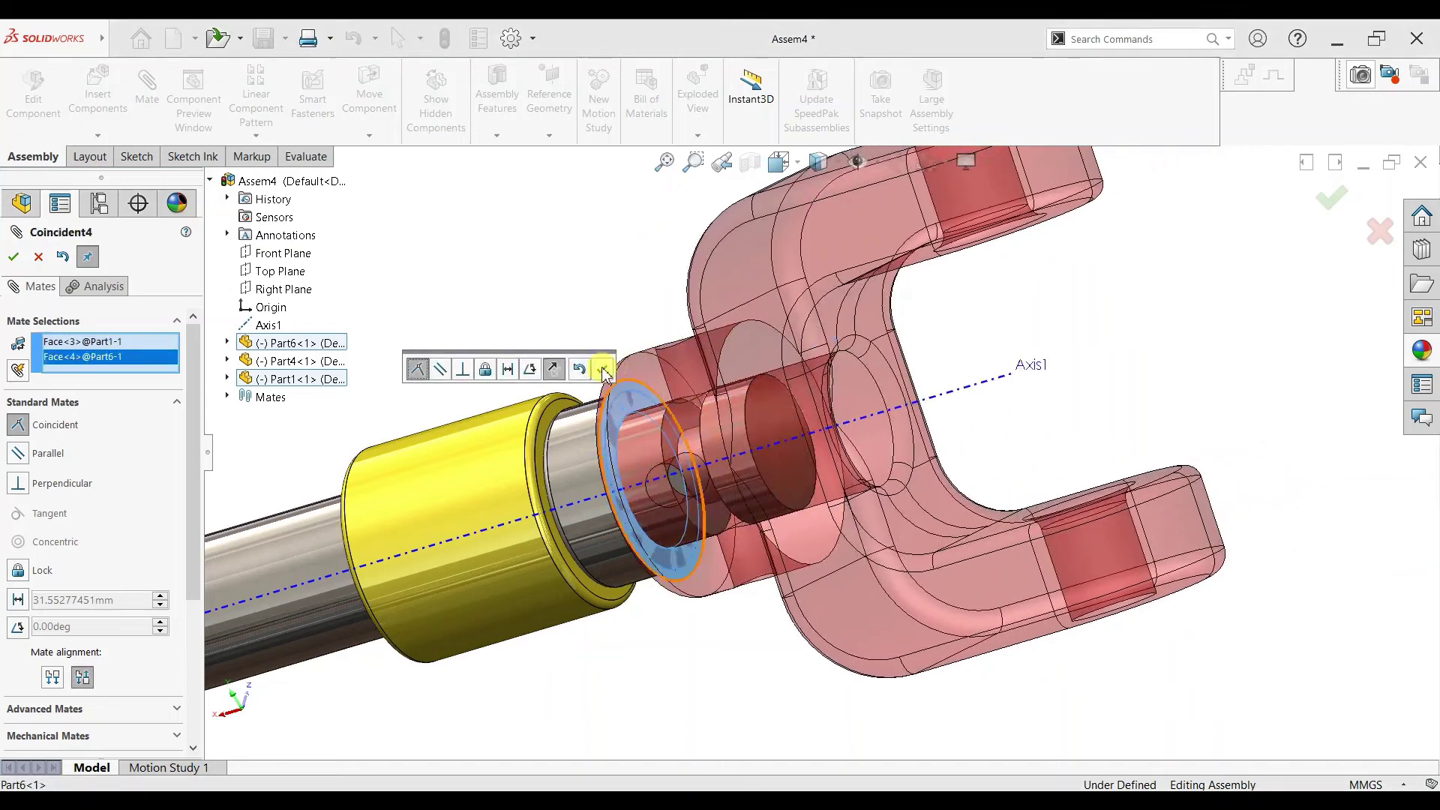
click(603, 369)
Step: Rotate the fork about Axis1 so its two arms lie side by side, and finish mating
key(f)
middle_drag(681, 578, 789, 555)
scroll(826, 431, down, 5)
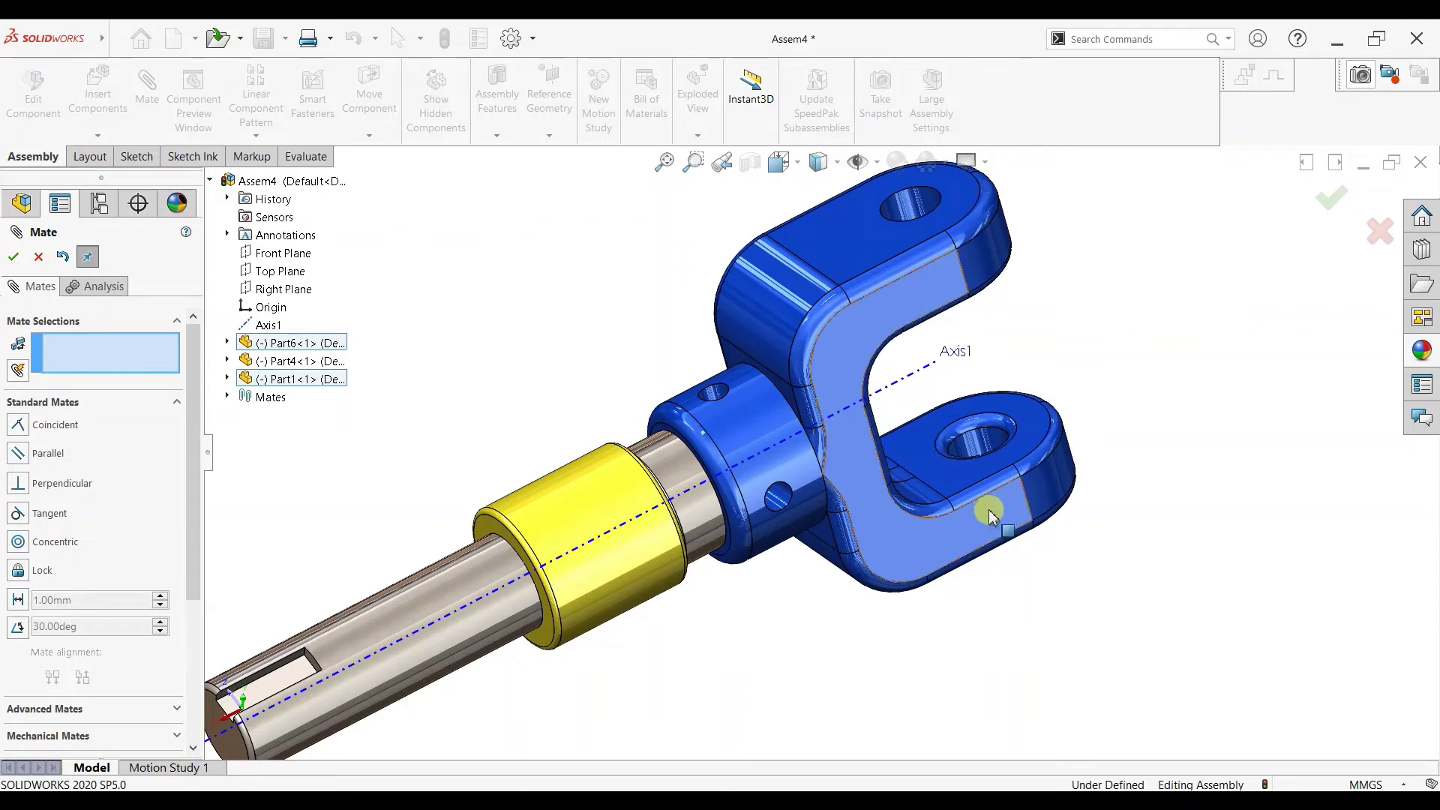
drag(989, 504, 960, 329)
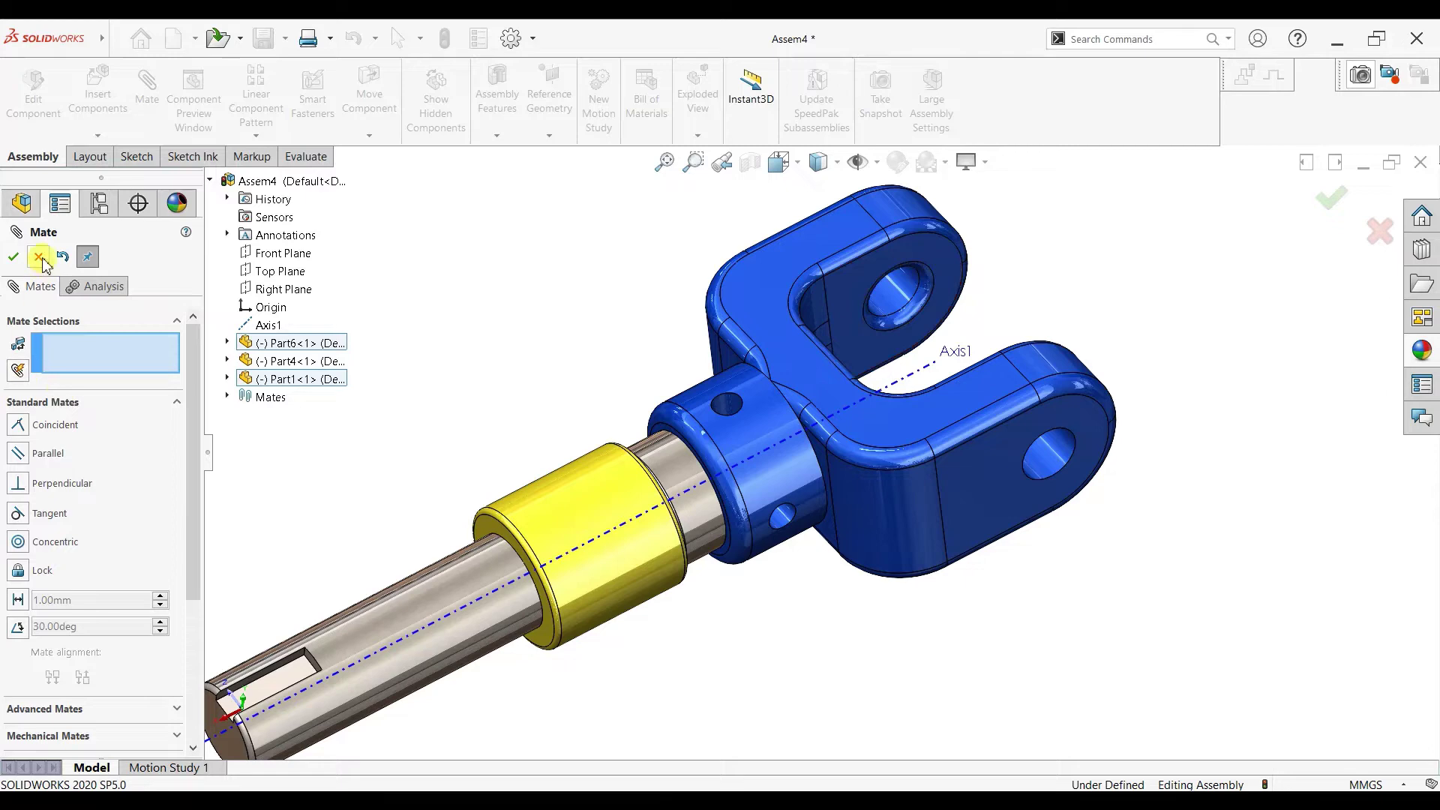
key(Escape)
scroll(780, 577, up, 2)
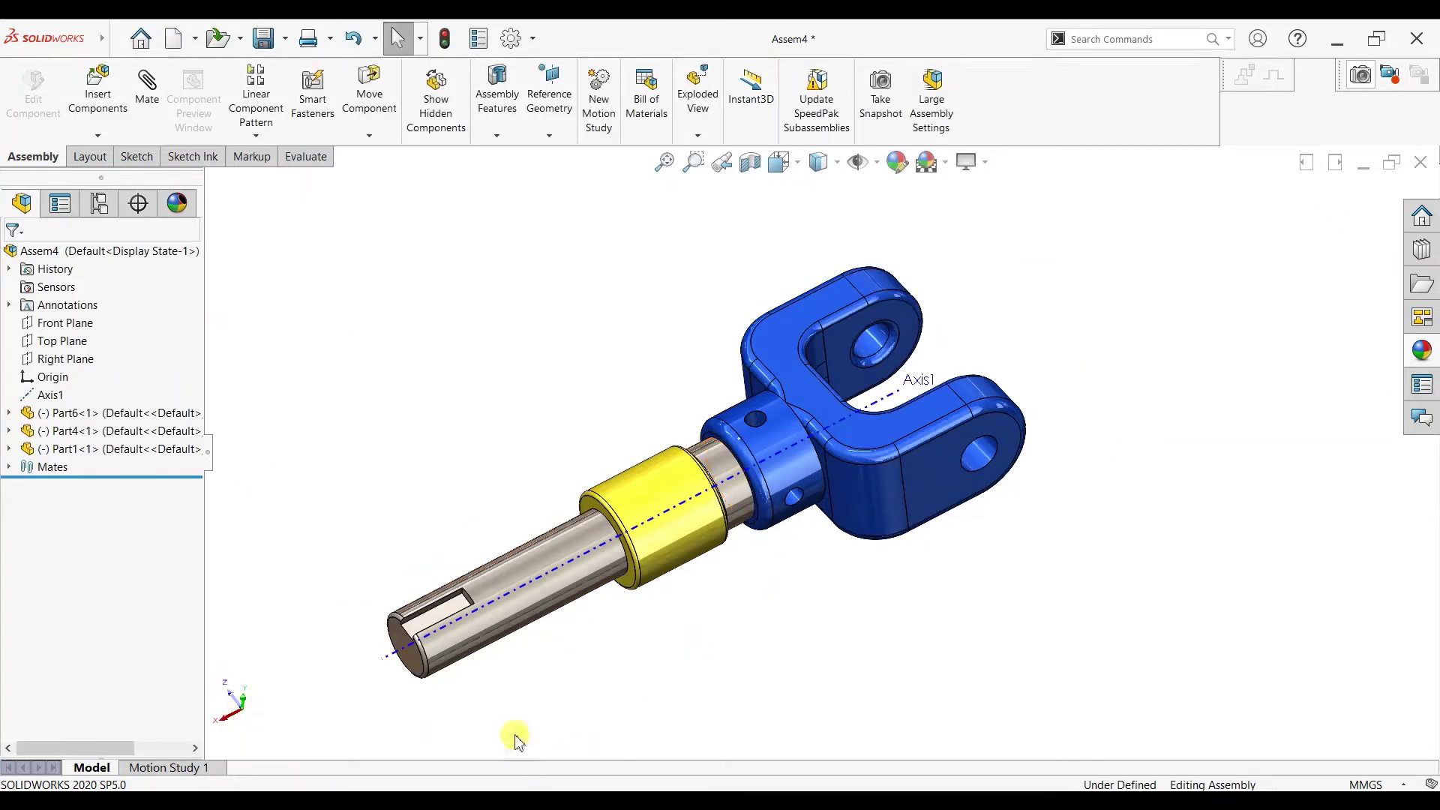
Step: Insert the octagonal center block Part2.SLDPRT and place it beyond the fork's open end
click(97, 83)
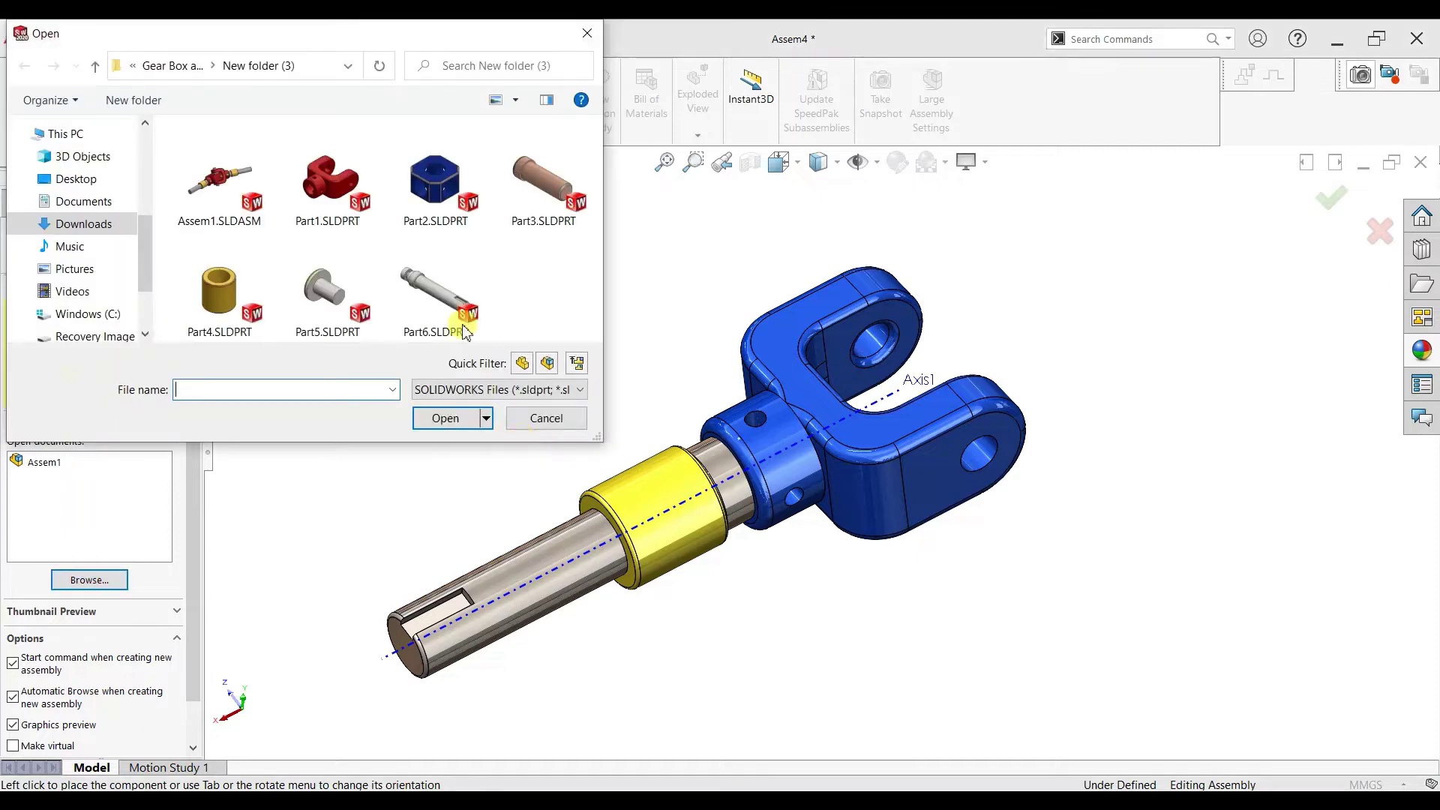
click(448, 208)
click(457, 424)
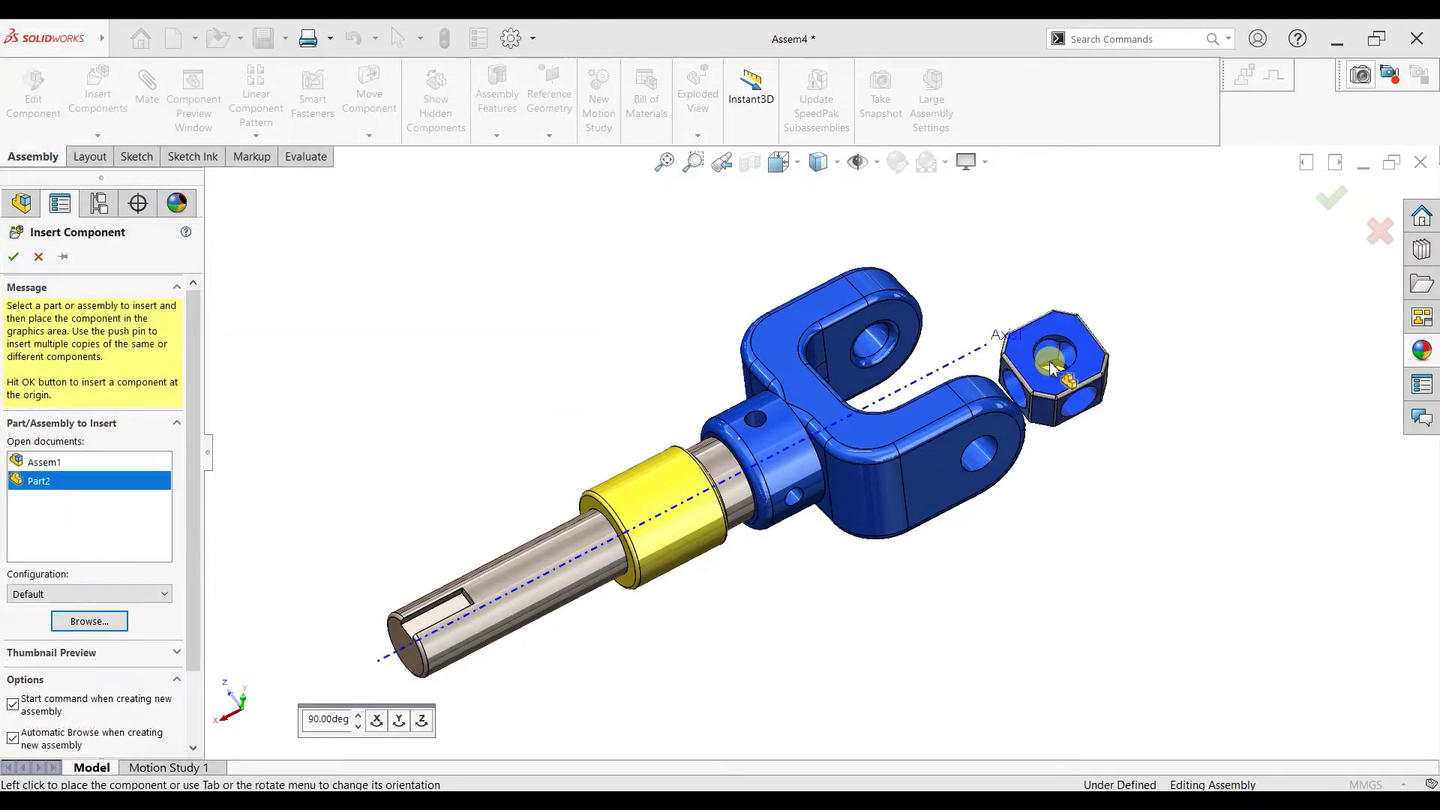
click(1069, 324)
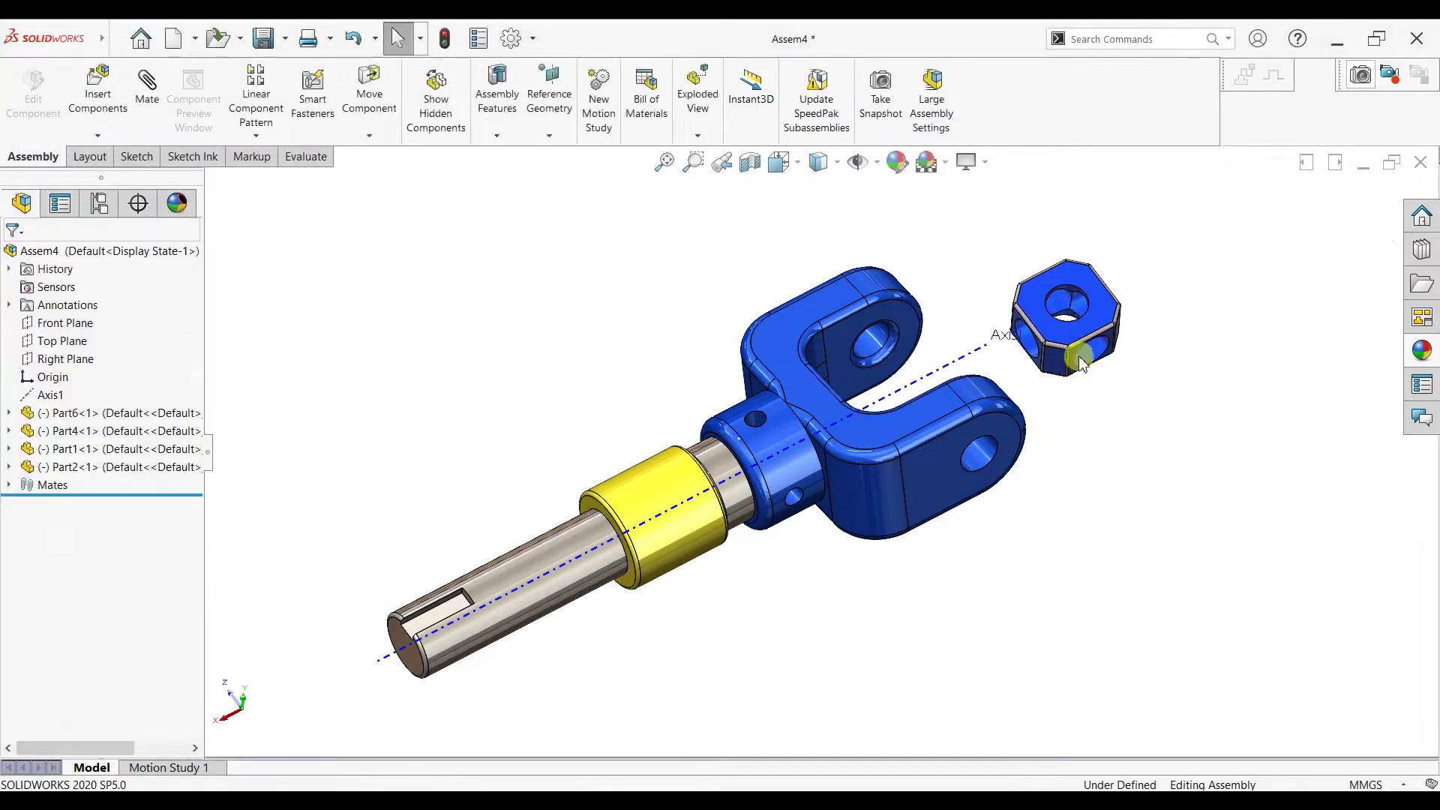
scroll(1028, 334, down, 5)
scroll(822, 550, up, 3)
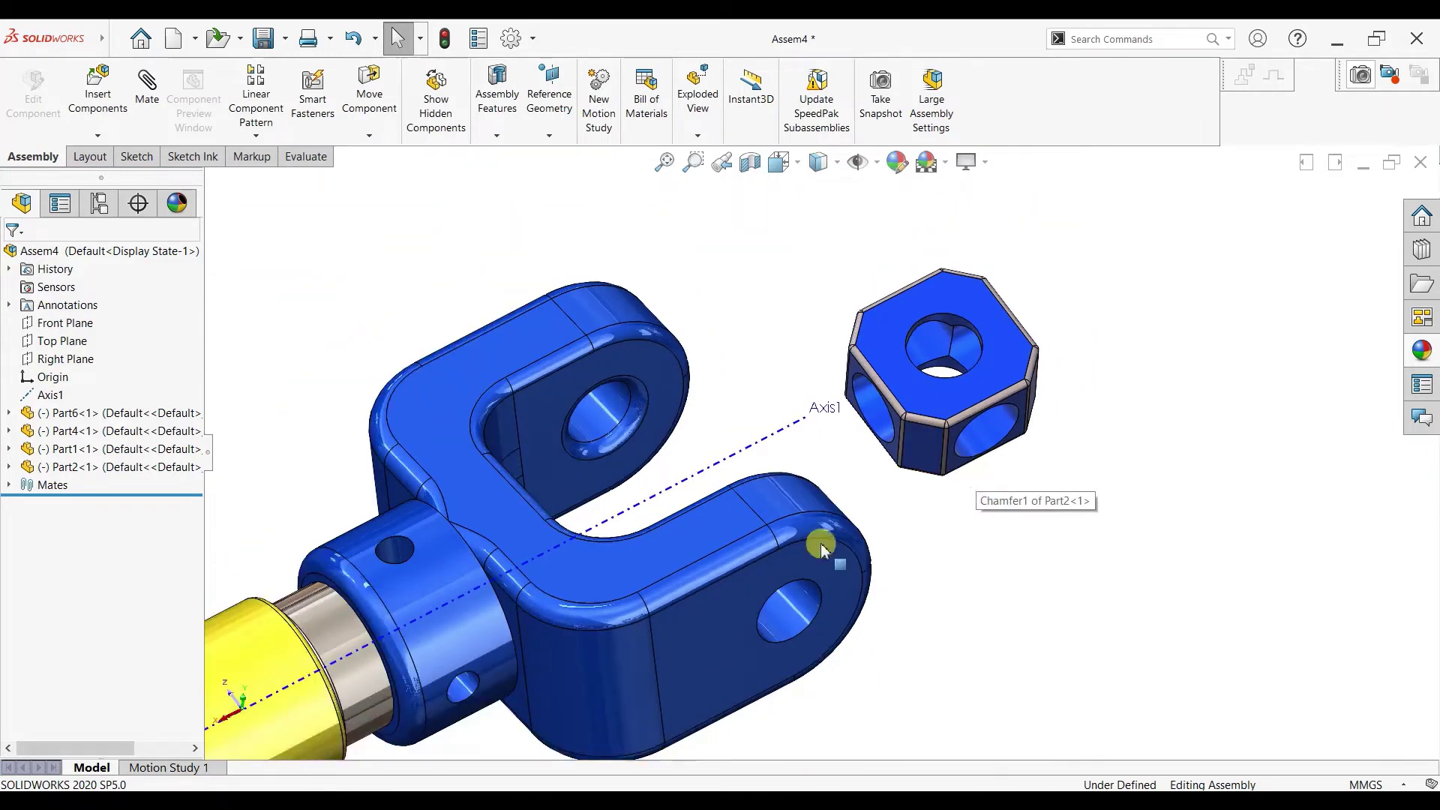
Step: Examine in the finished Assem1 assembly how the center block sits between the fork arms, and return to Assem4
mouse_move(705, 724)
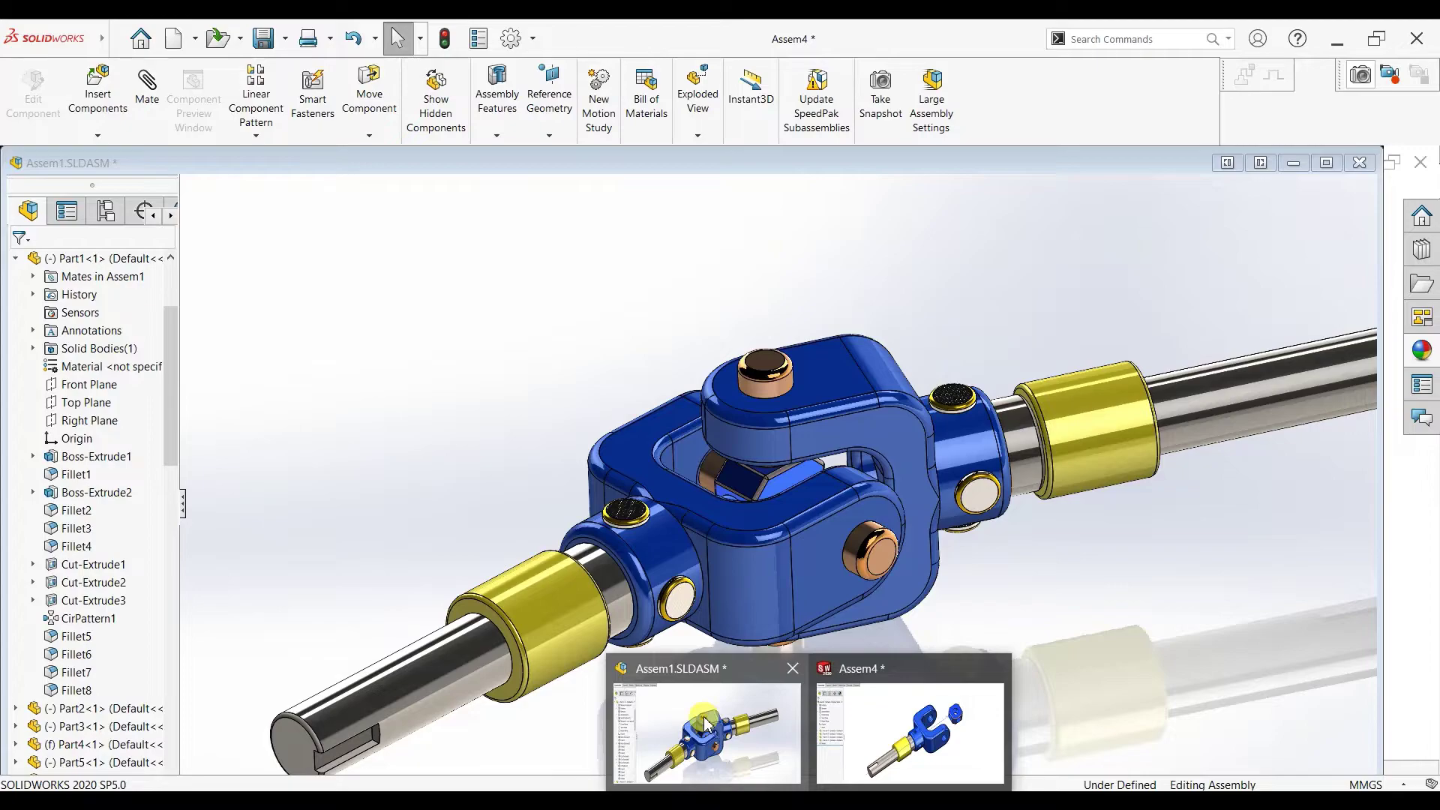
click(705, 724)
scroll(813, 479, down, 5)
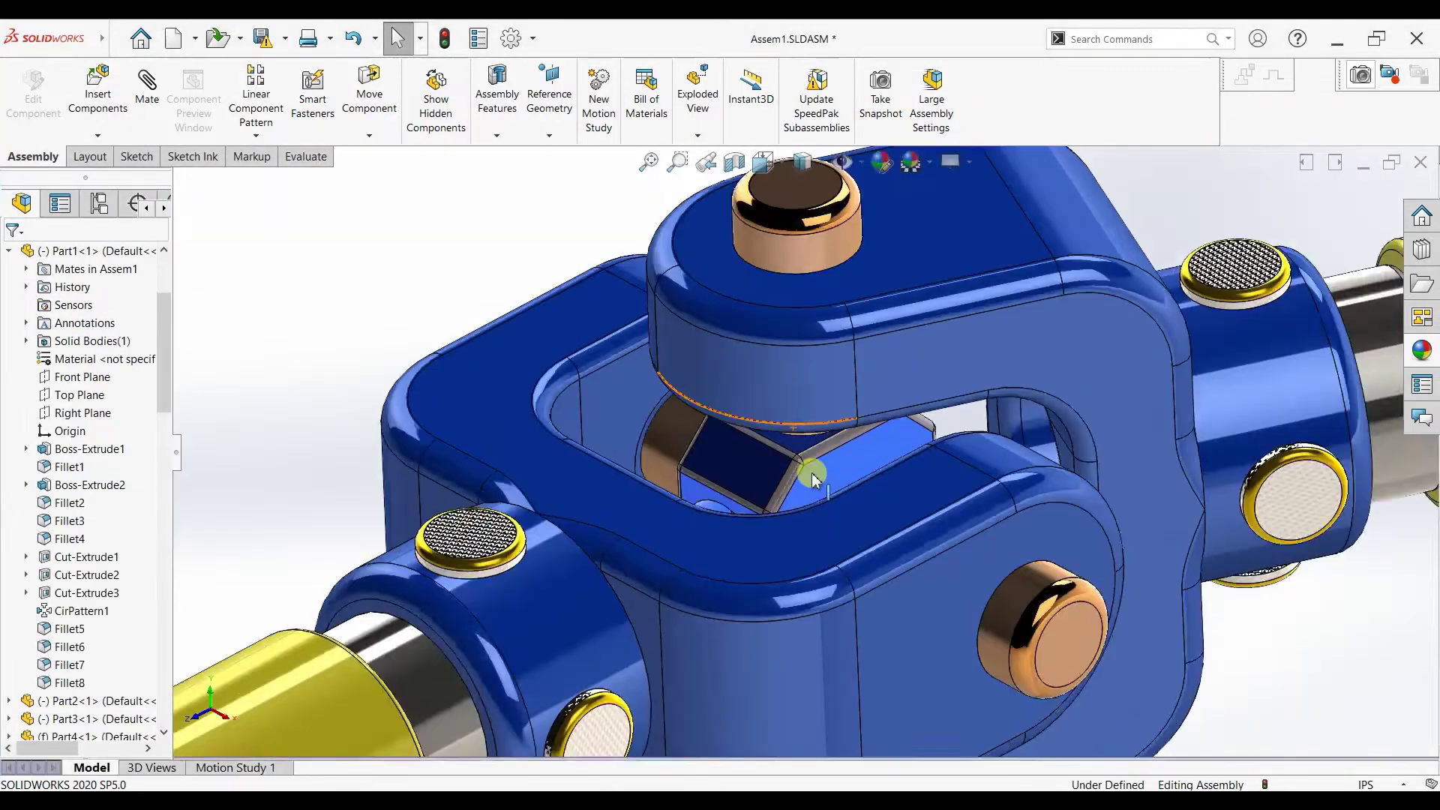
middle_drag(814, 478, 852, 515)
scroll(852, 518, up, 5)
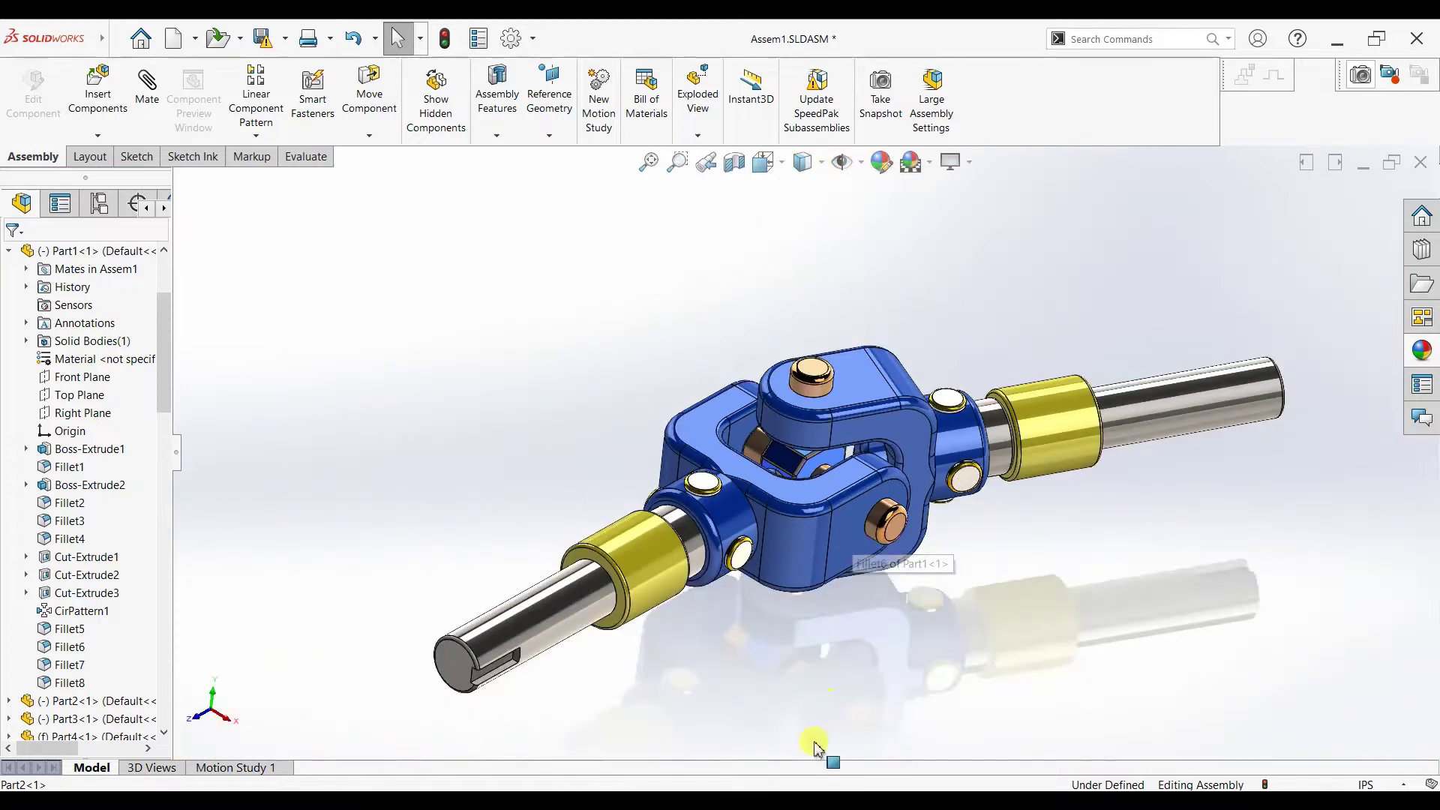
mouse_move(816, 750)
click(885, 727)
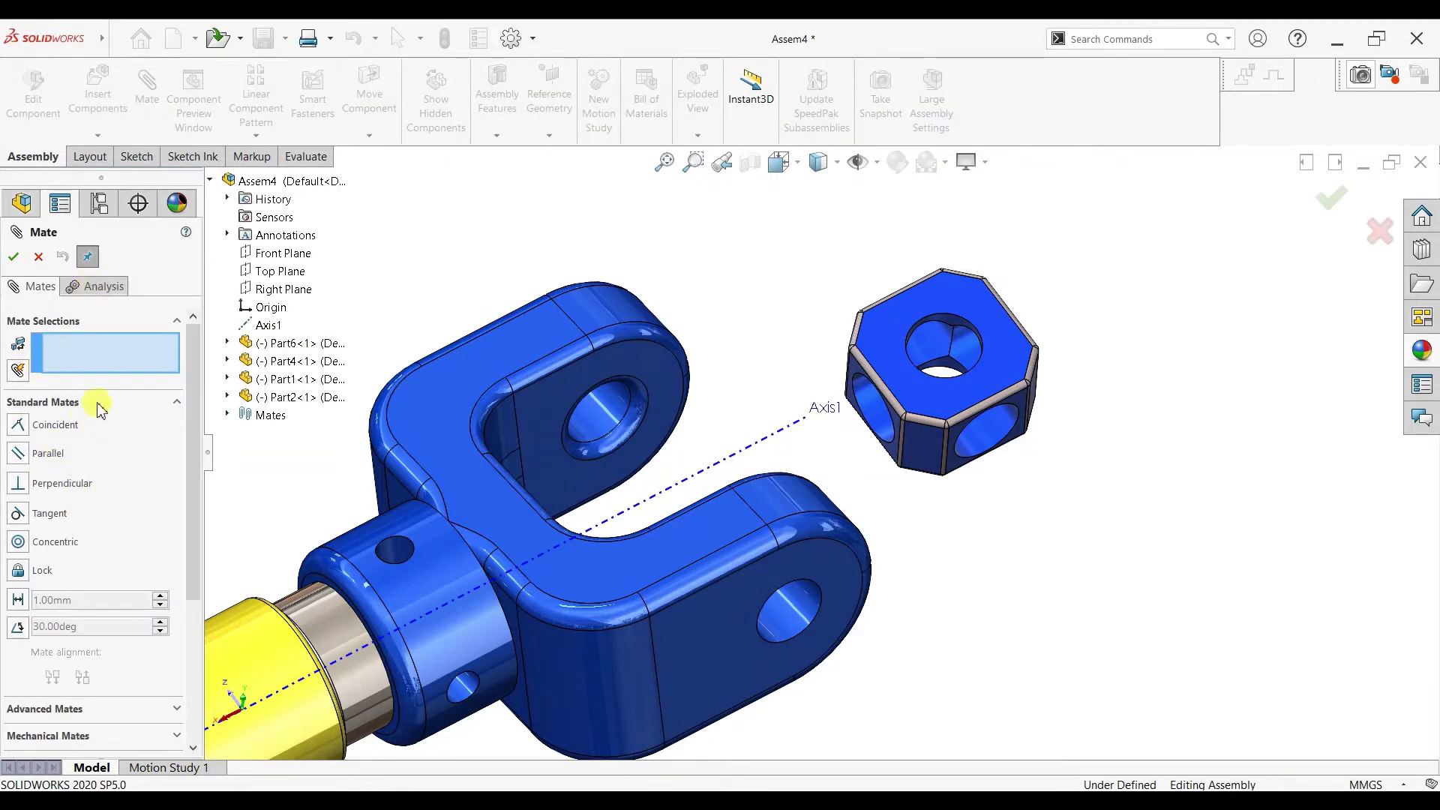
Step: Start a centered Width mate with the inner faces of the fork's two arms as the width selections
click(97, 404)
click(65, 421)
click(30, 503)
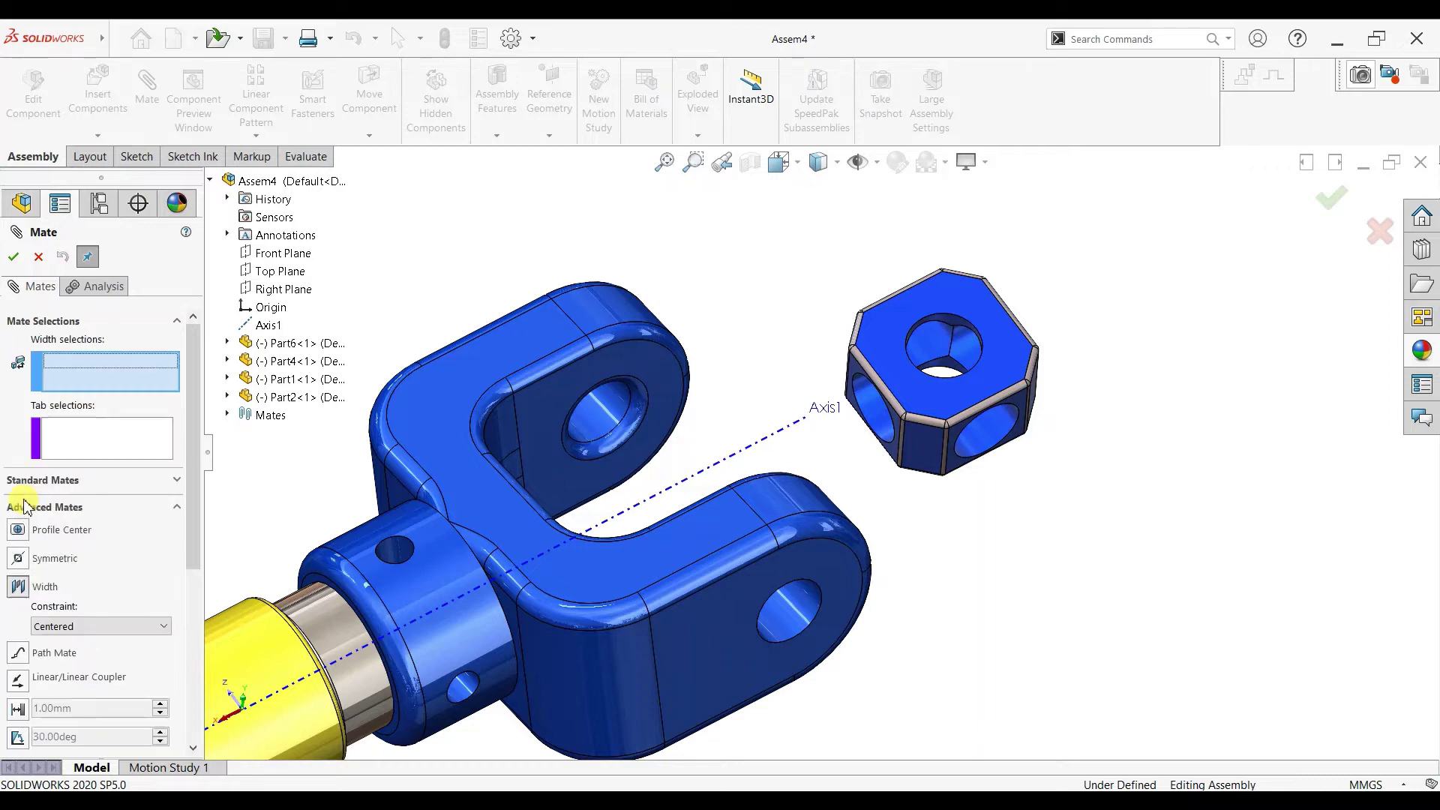
click(577, 442)
middle_drag(685, 472, 737, 498)
click(889, 558)
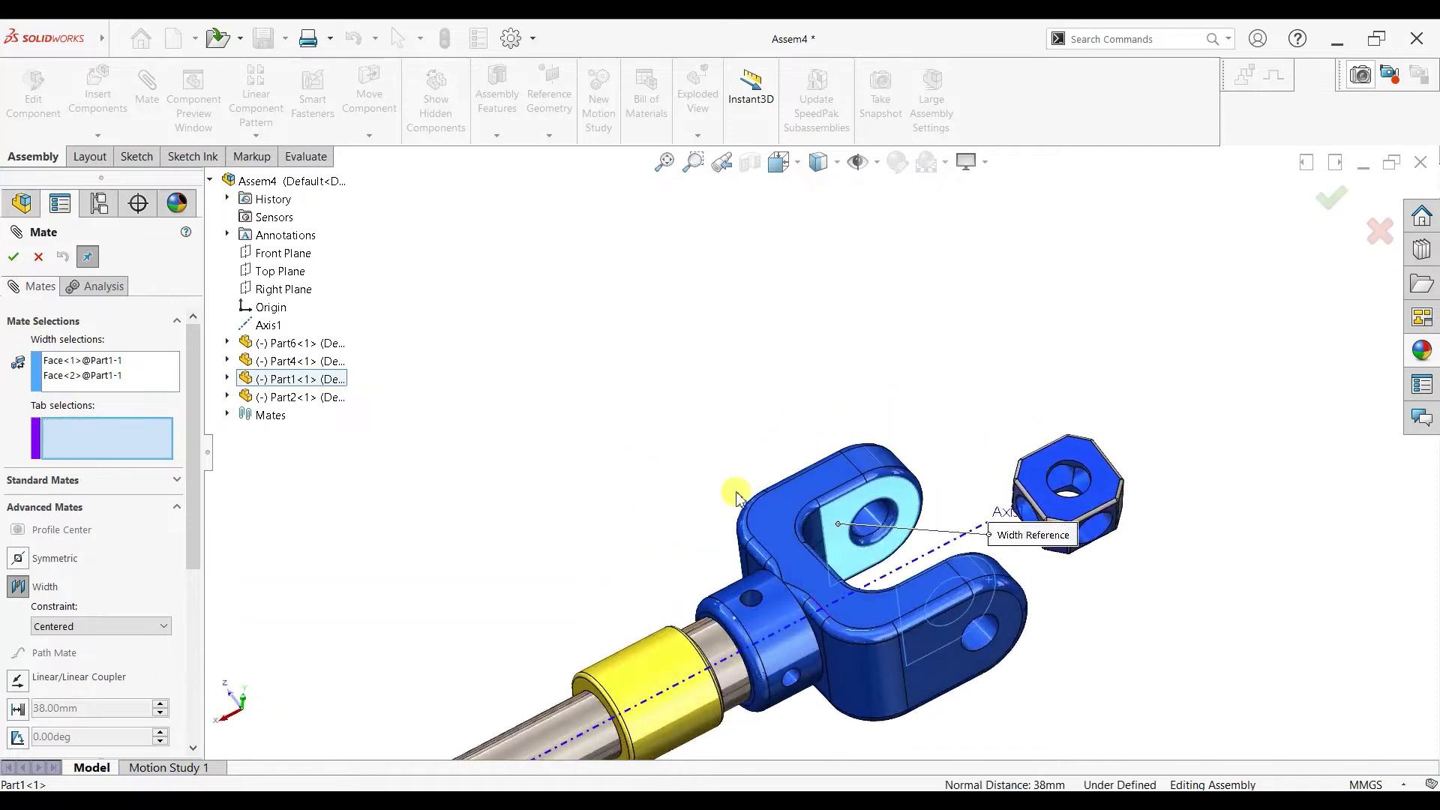
Step: Add the center block's two opposite large octagonal faces as tab selections and apply the Width mate
scroll(984, 514, down, 2)
middle_drag(1074, 518, 975, 354)
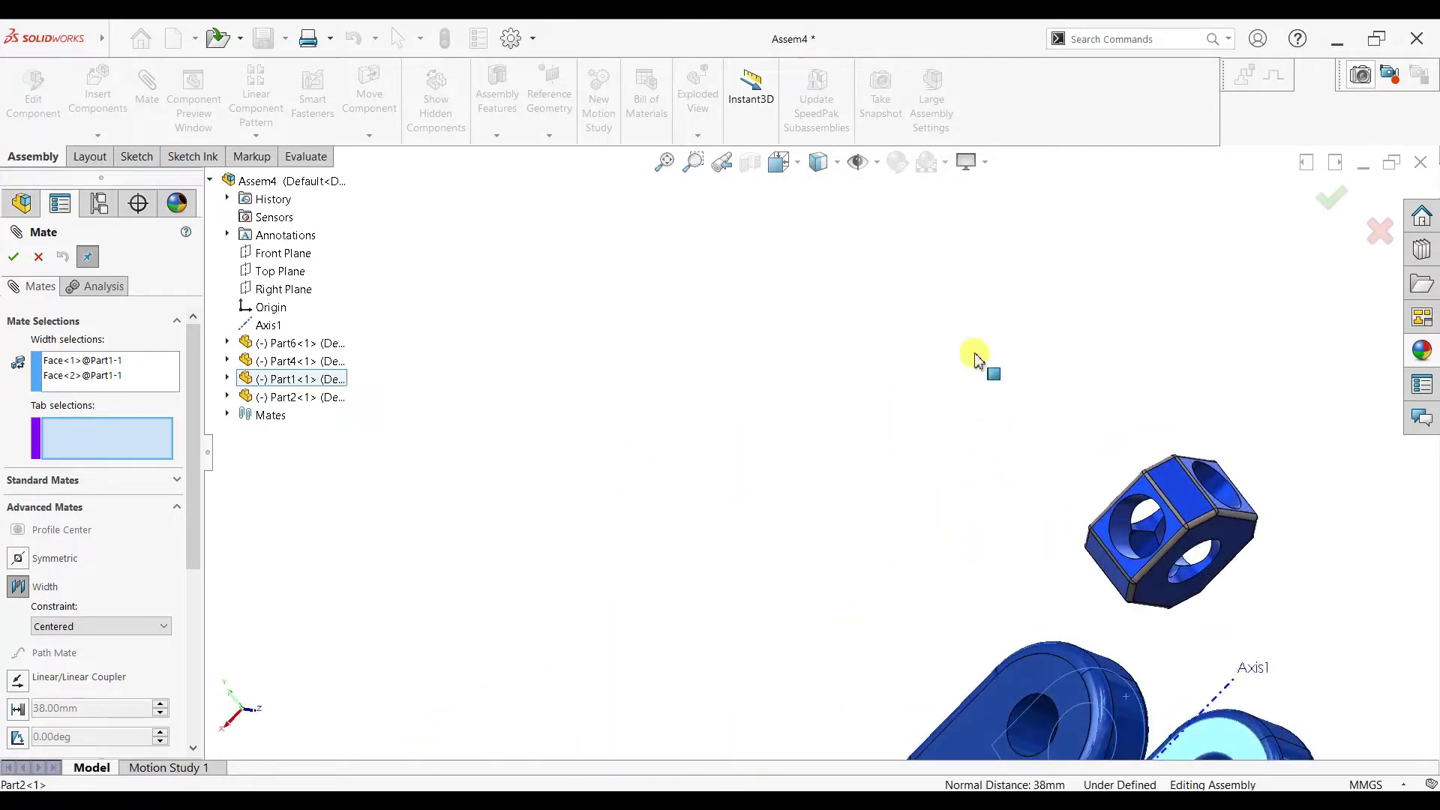
click(1203, 529)
middle_drag(968, 591, 1050, 552)
scroll(891, 469, down, 2)
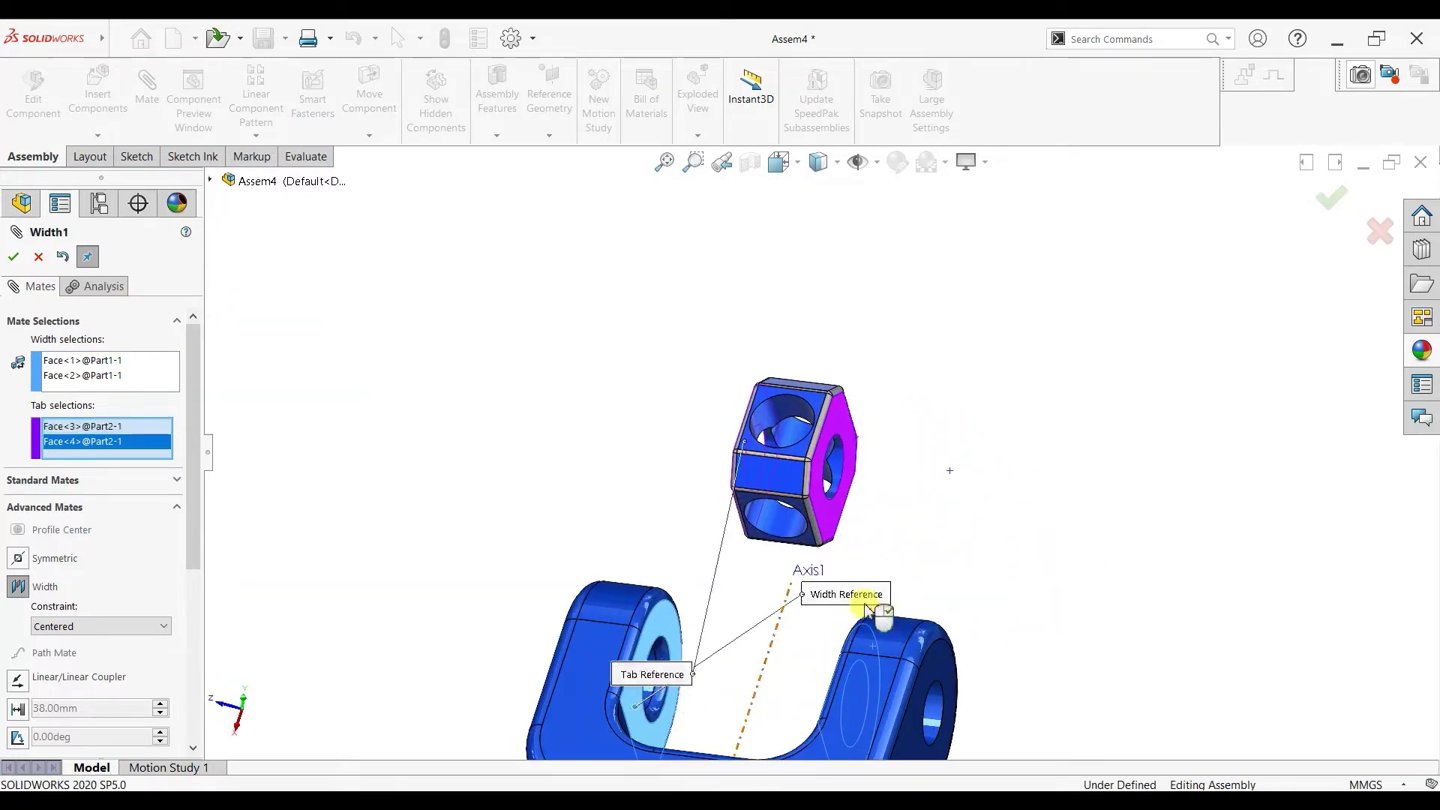
scroll(868, 606, up, 4)
middle_drag(868, 551, 736, 570)
scroll(668, 501, down, 3)
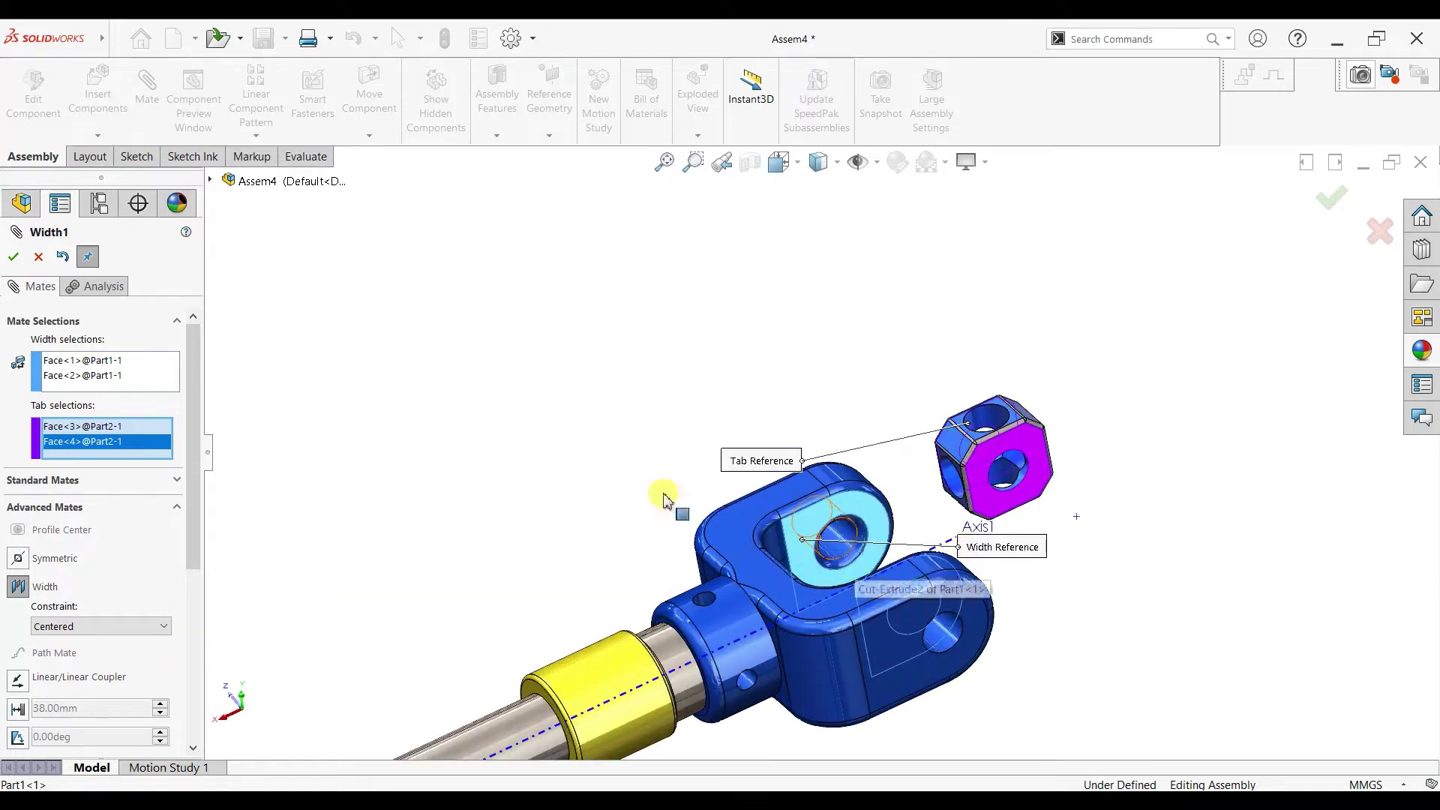
click(13, 257)
scroll(895, 585, down, 3)
scroll(1076, 397, down, 2)
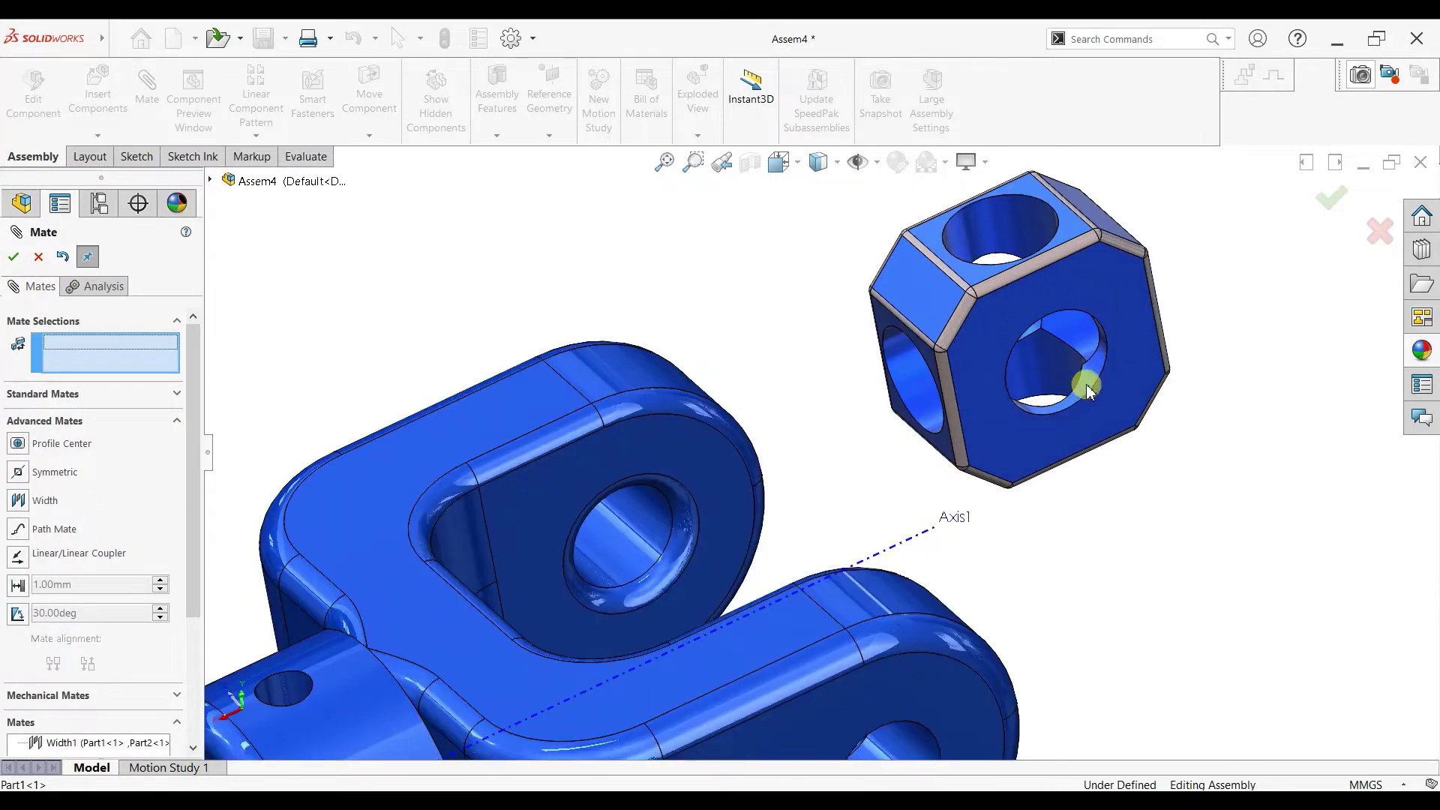
click(1091, 389)
click(643, 549)
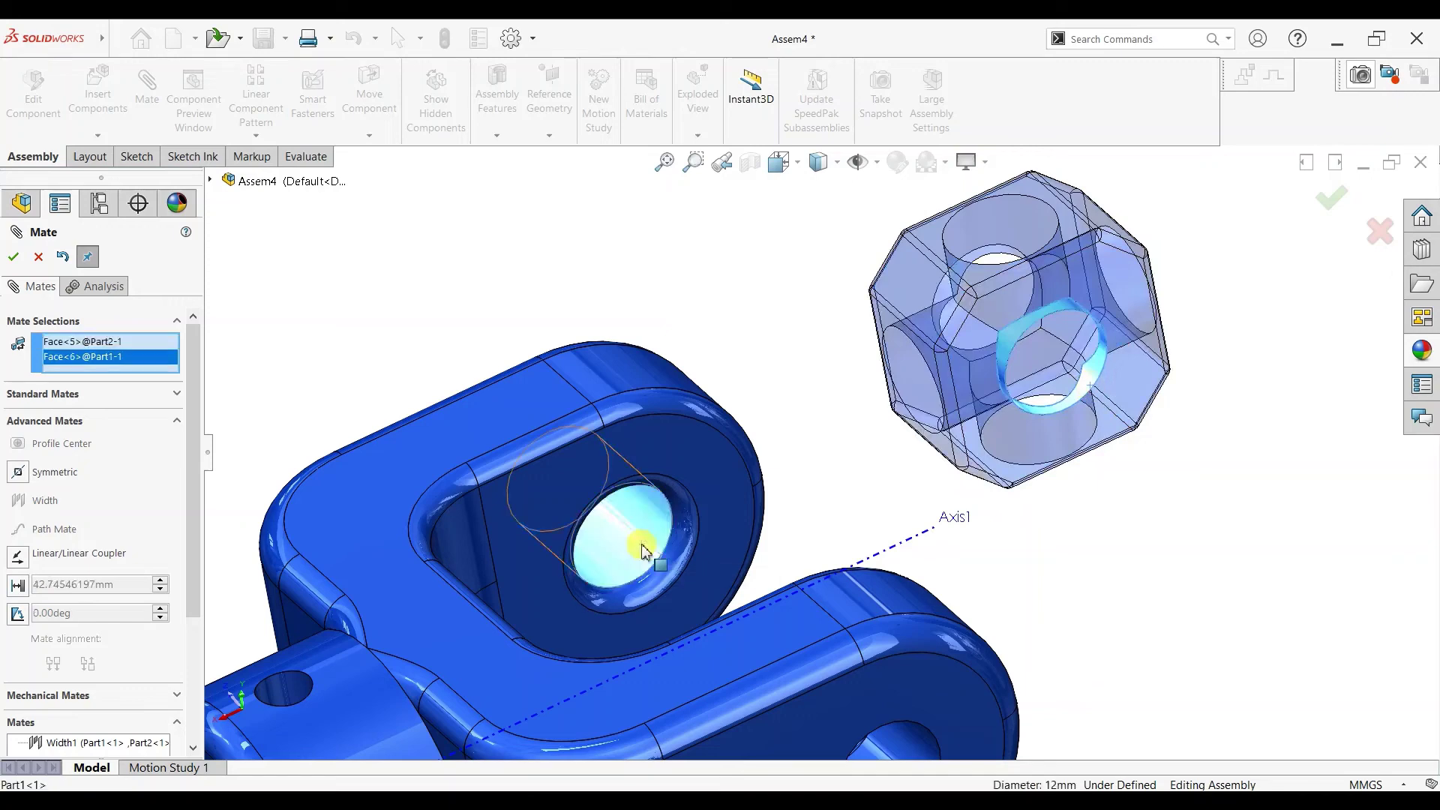
click(38, 257)
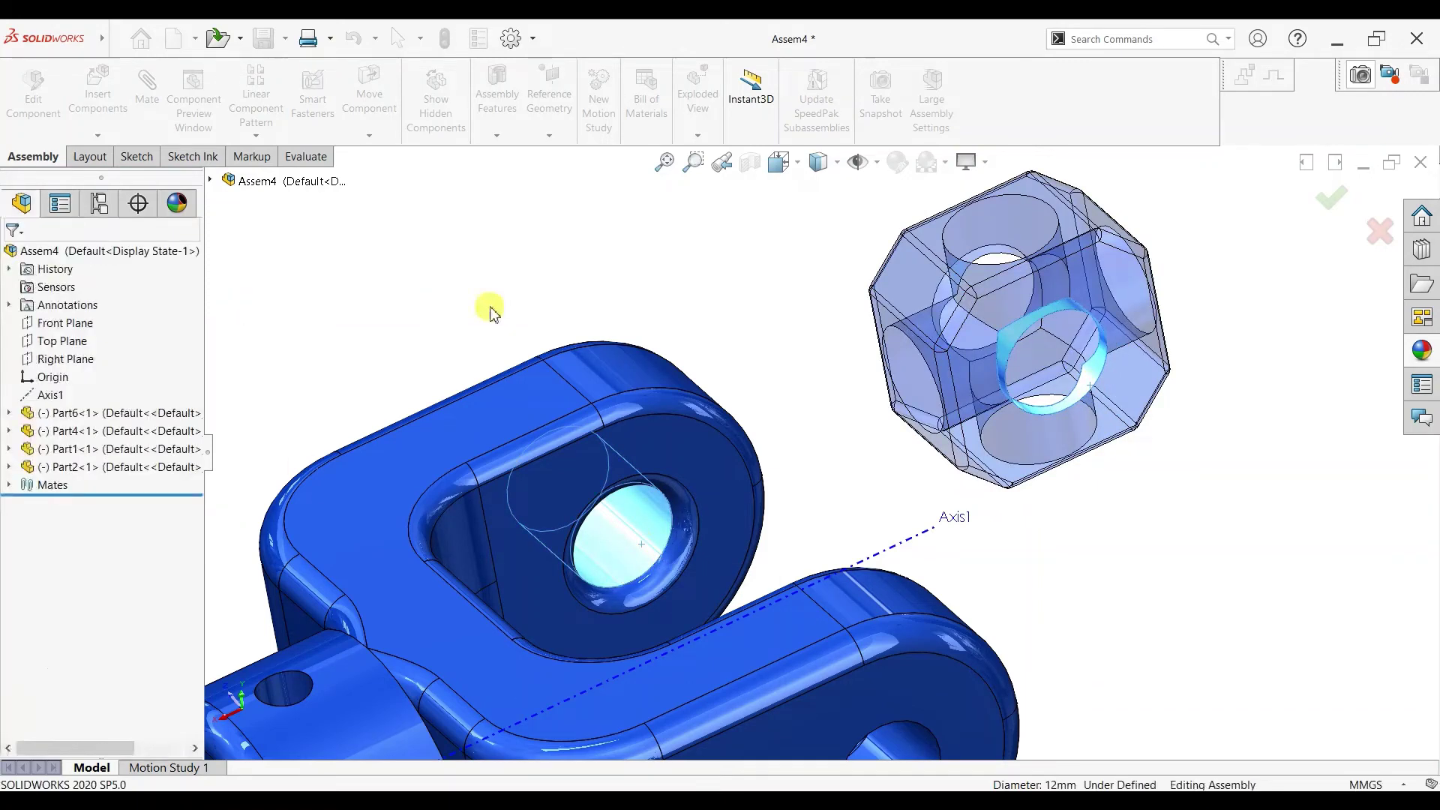
Step: Move the center block into the gap between the fork's arms, near the arm holes
scroll(773, 465, up, 5)
middle_drag(858, 498, 737, 363)
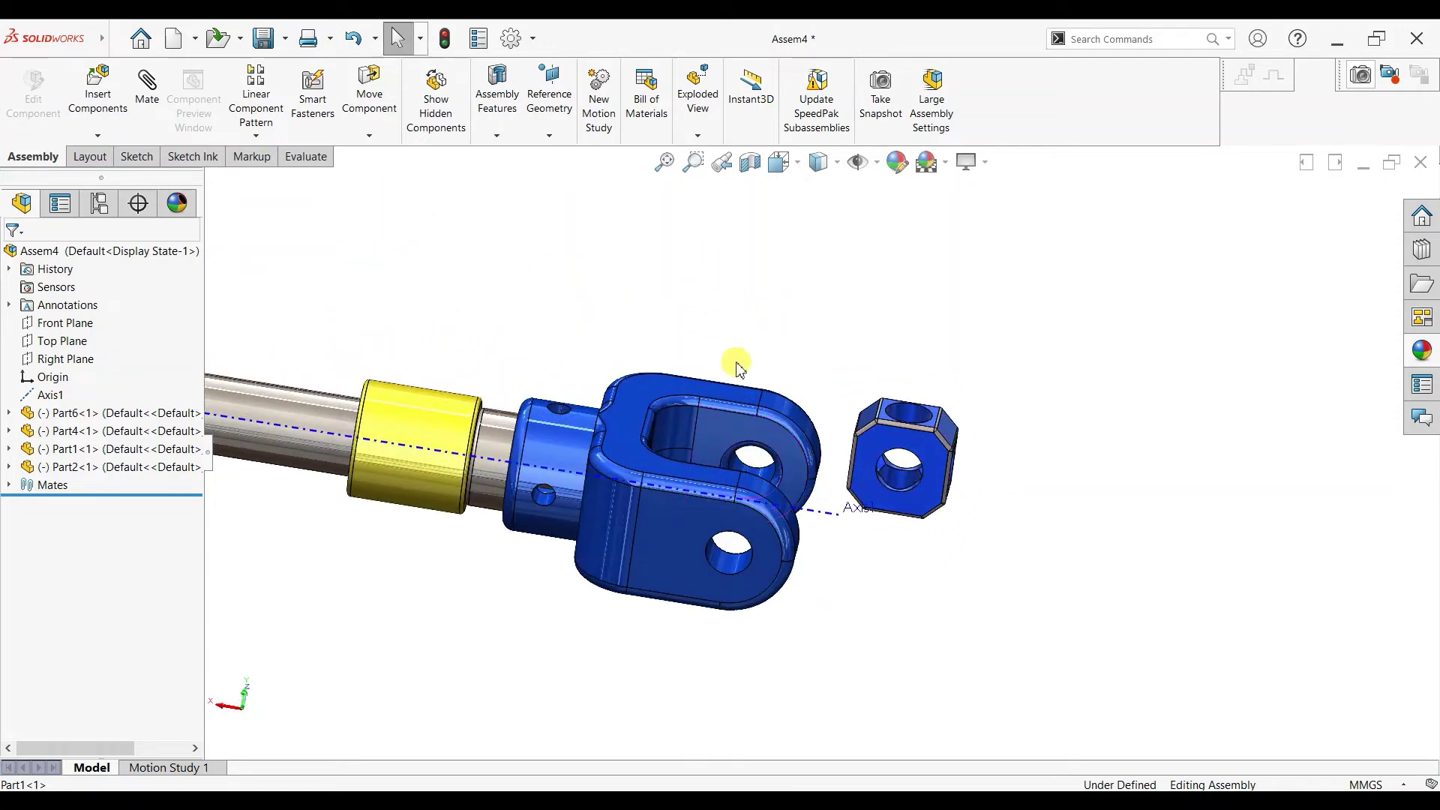
scroll(787, 506, down, 3)
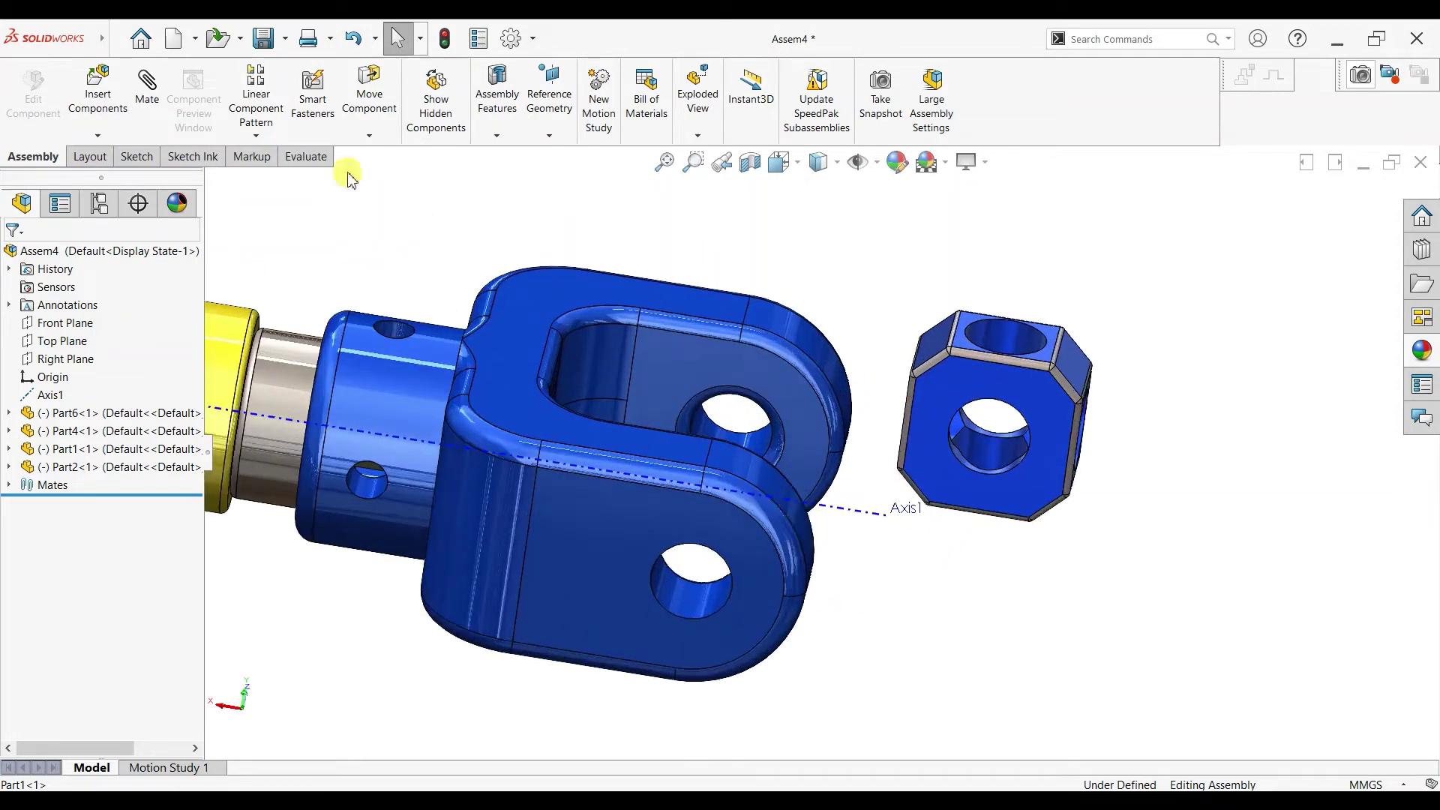
drag(896, 391, 637, 440)
middle_drag(945, 570, 955, 540)
drag(823, 433, 812, 491)
click(1014, 487)
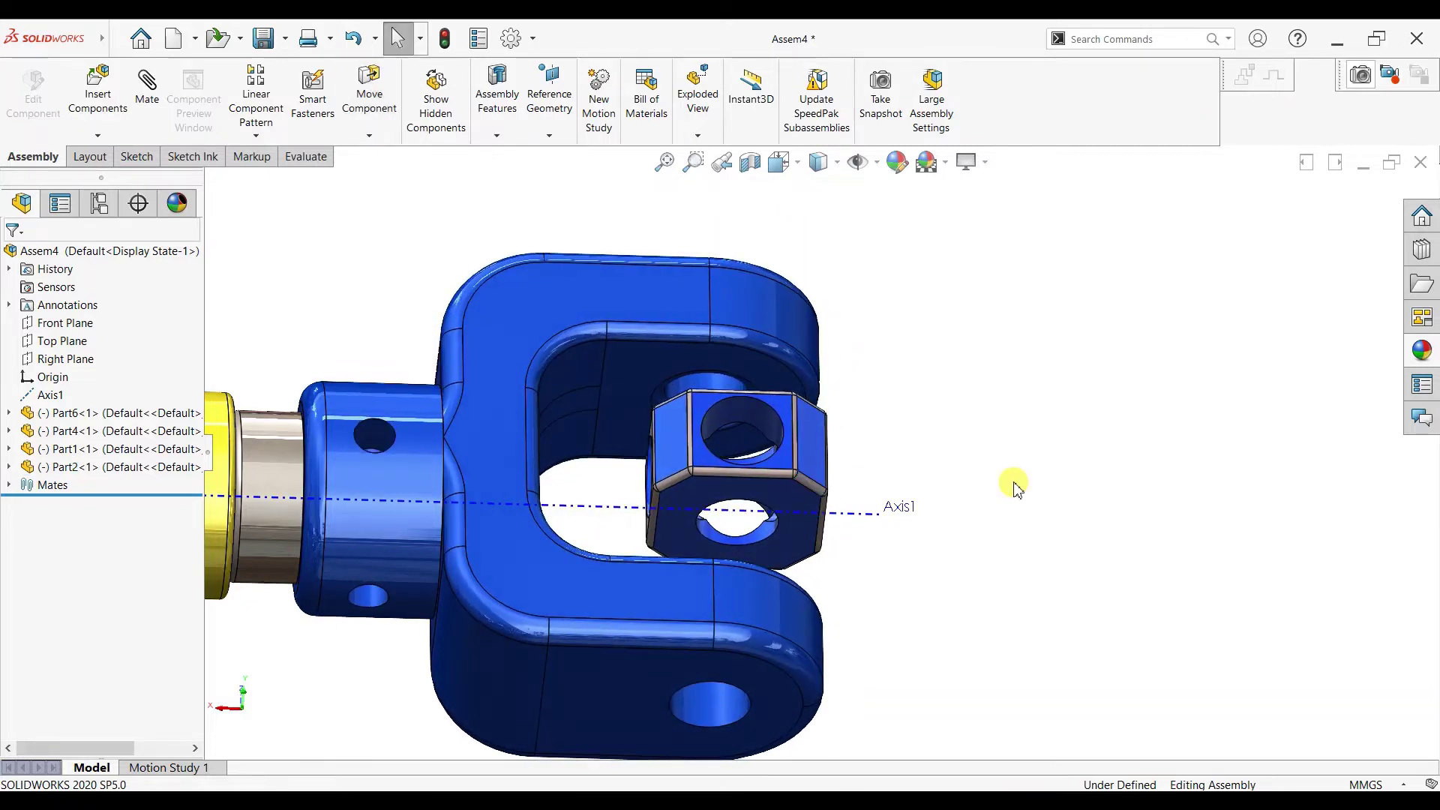
Step: Mate the center block's hole concentric with the fork arm's pin hole, and finish mating
scroll(1012, 483, down, 2)
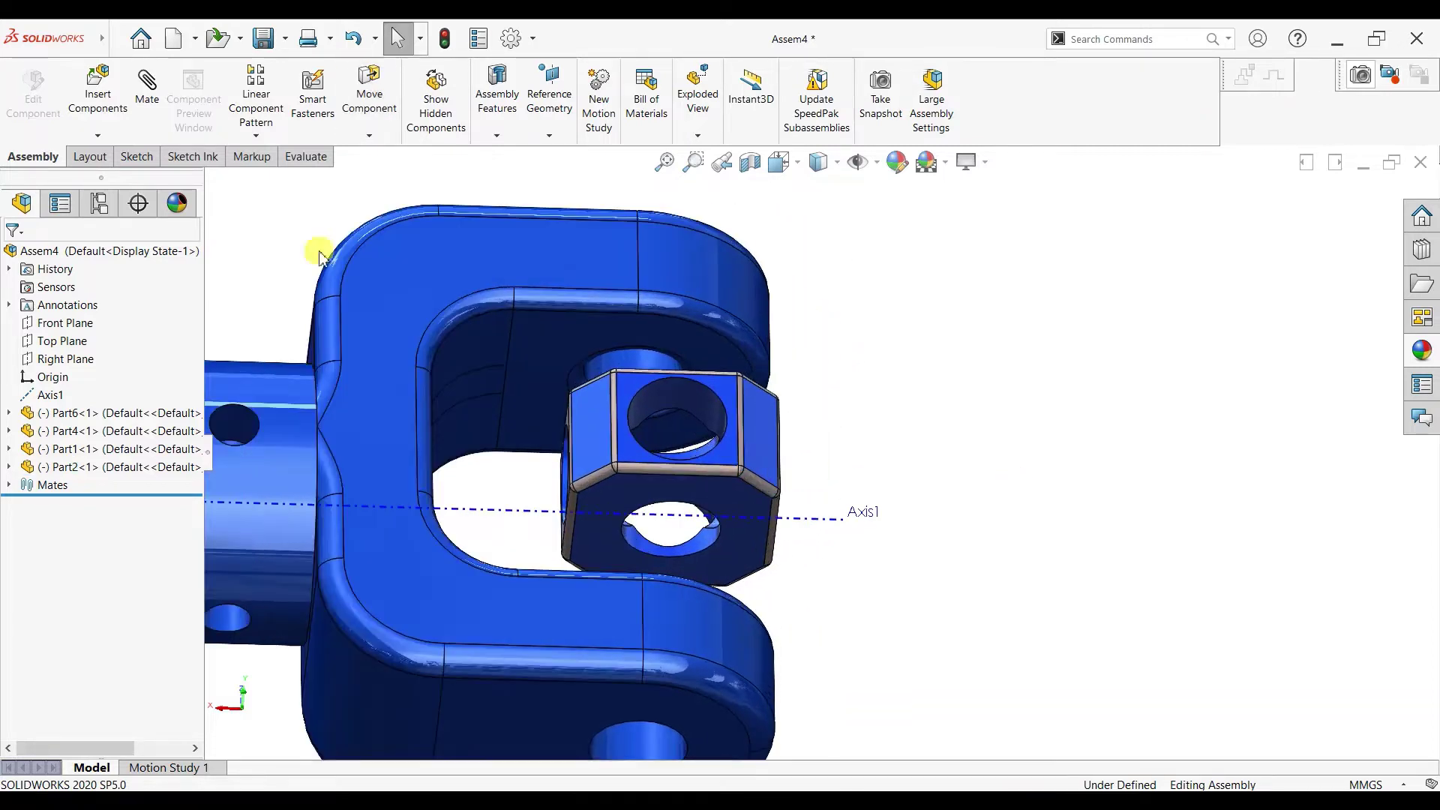
click(690, 553)
middle_drag(684, 582, 749, 591)
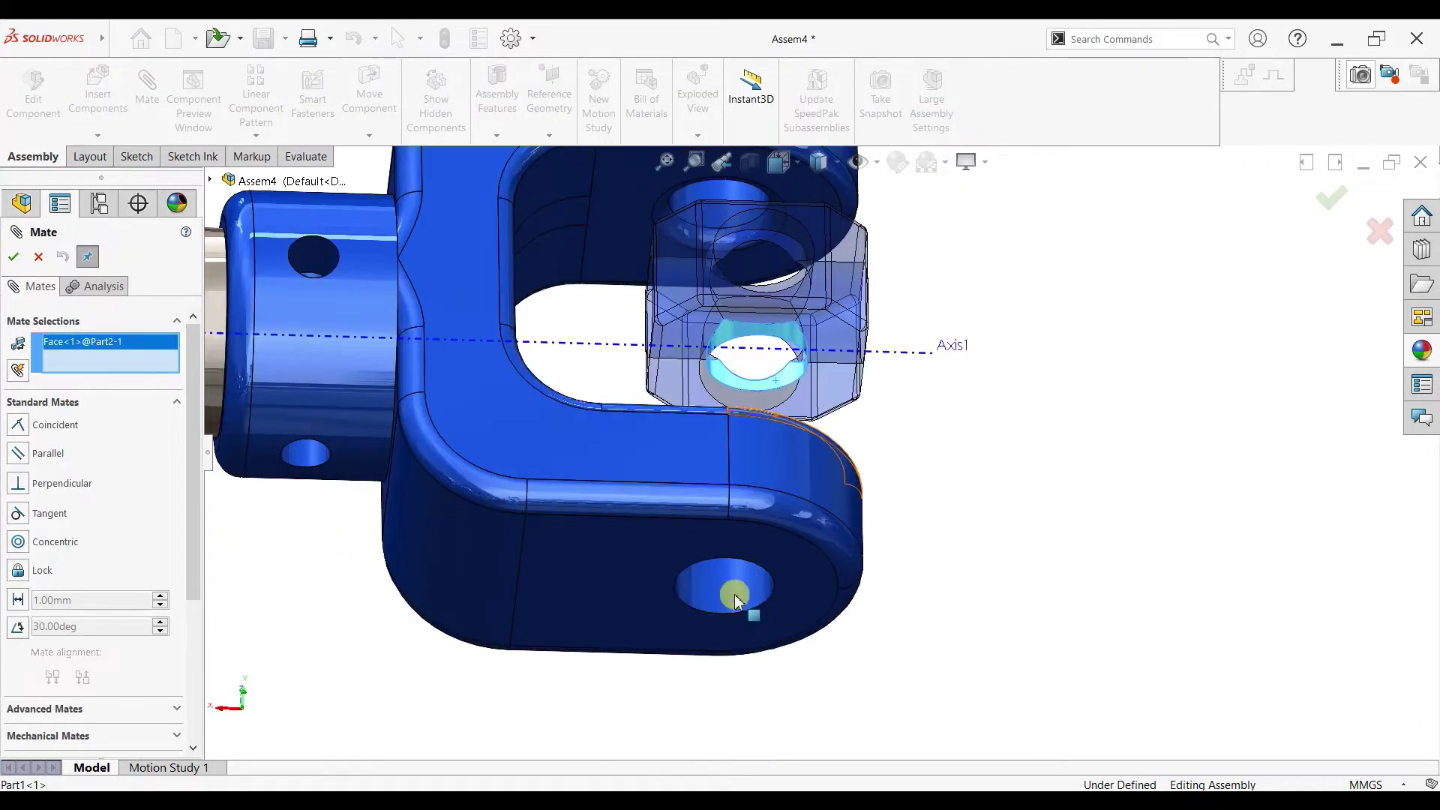
click(735, 600)
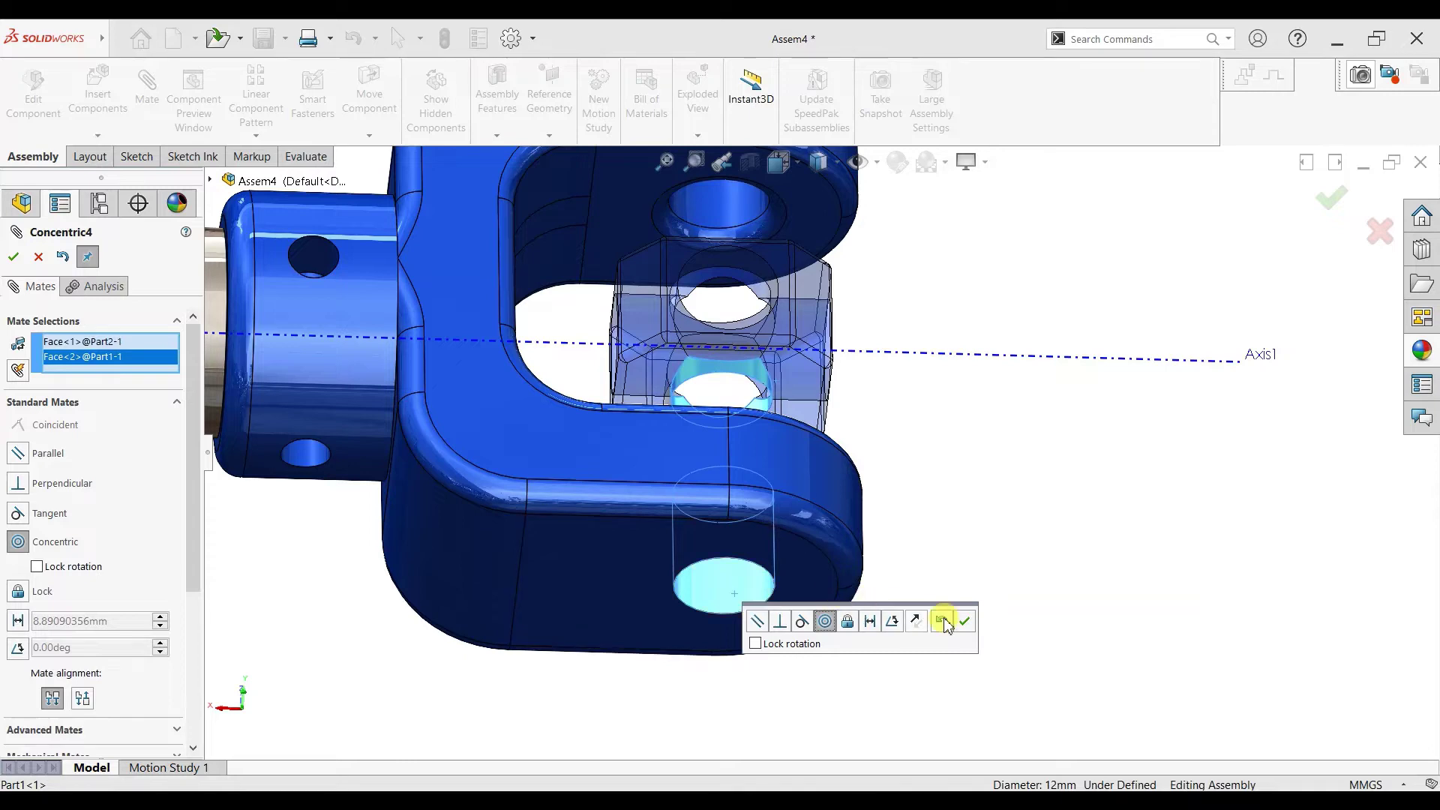
click(965, 623)
scroll(842, 589, up, 5)
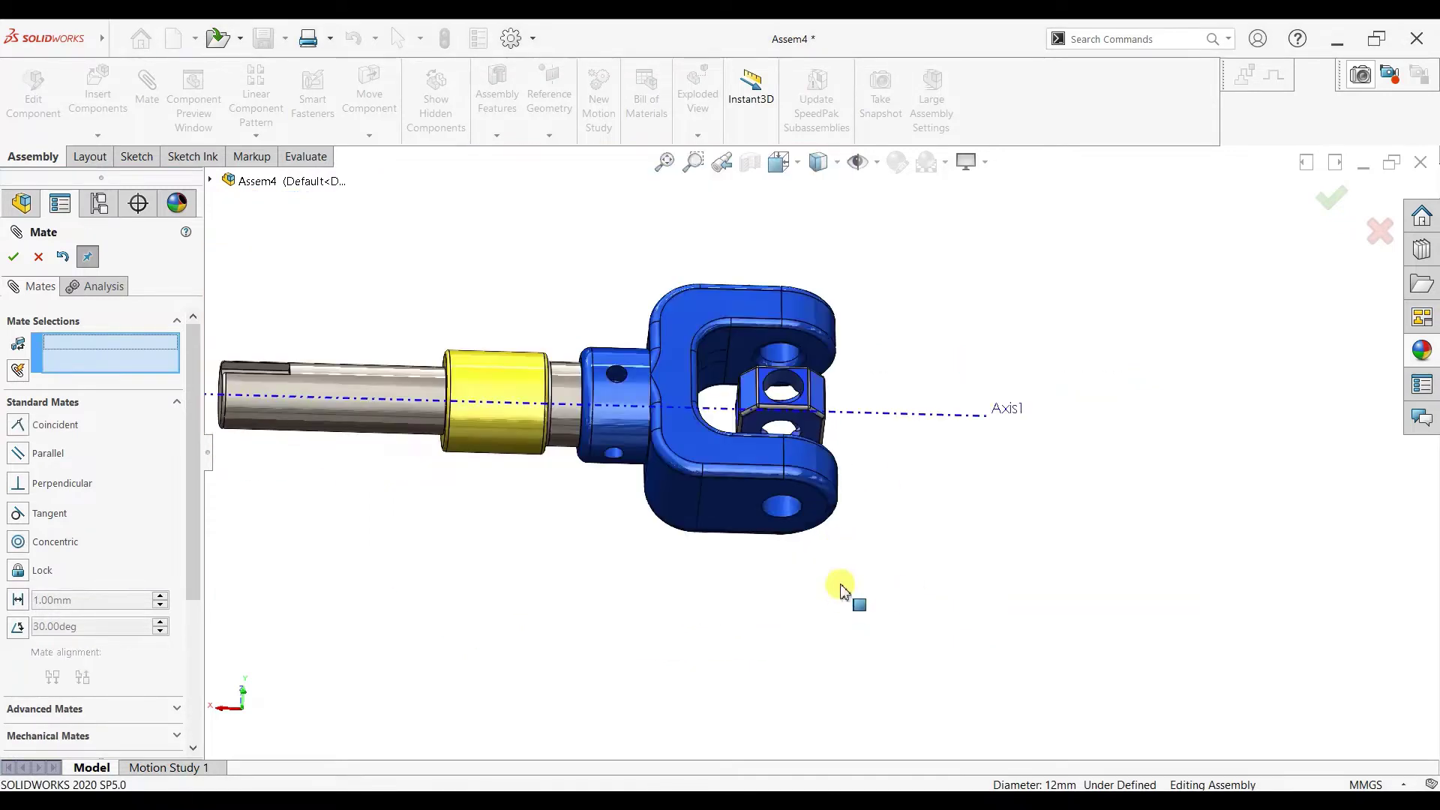
middle_drag(842, 589, 867, 425)
scroll(585, 248, down, 2)
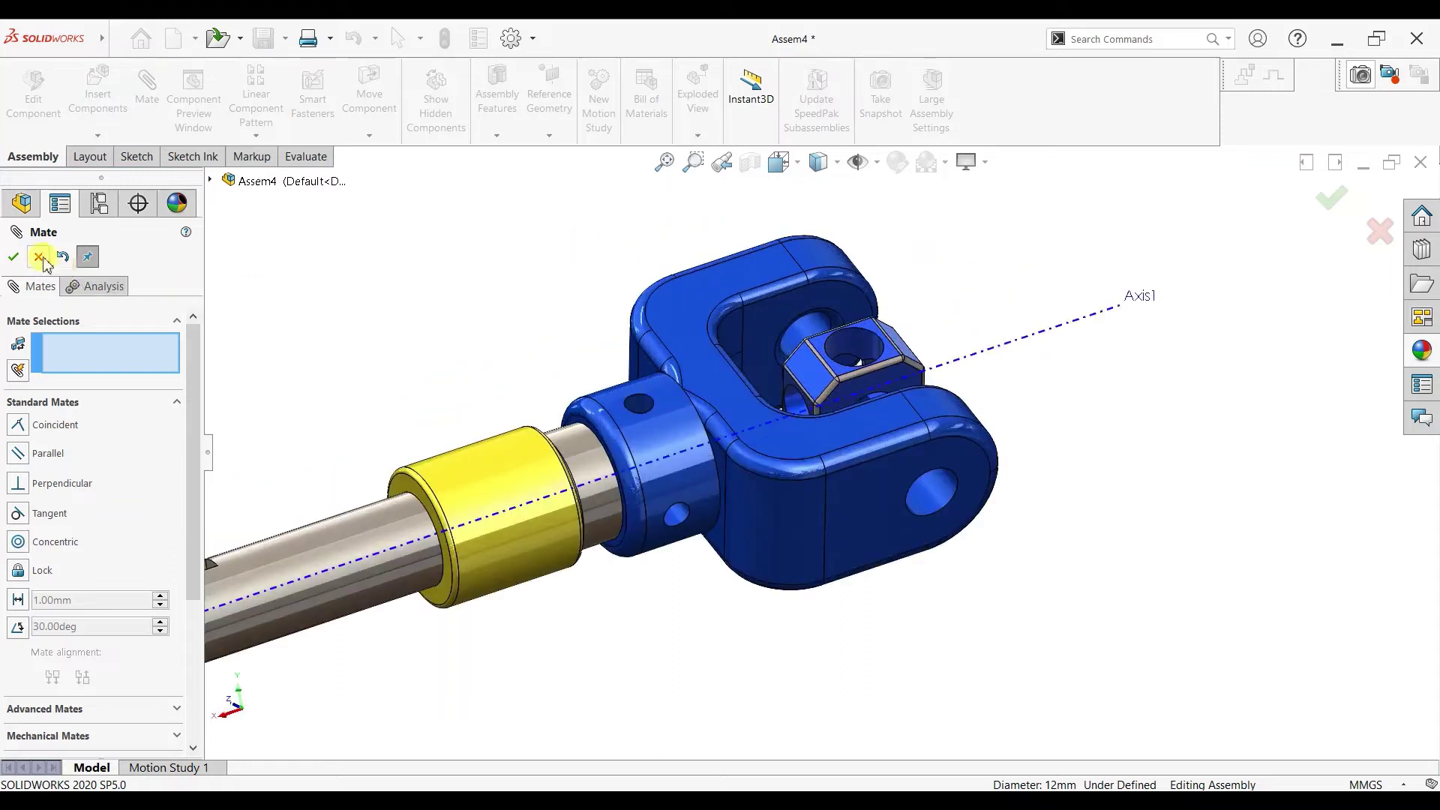
key(Escape)
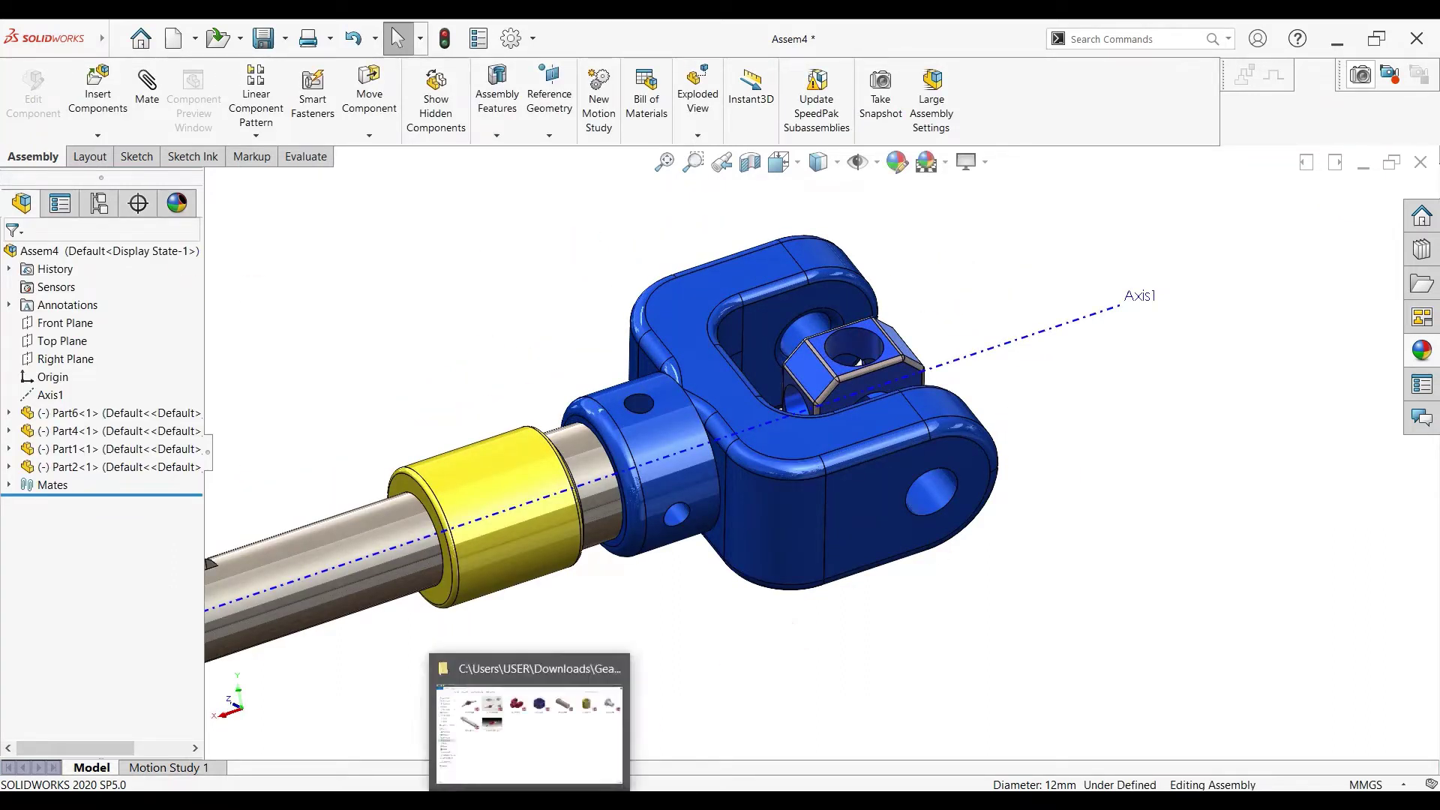
Step: Insert the headed pin Part3.SLDPRT and place it beside the fork arm's outer side, near the pin hole
mouse_move(829, 780)
click(756, 739)
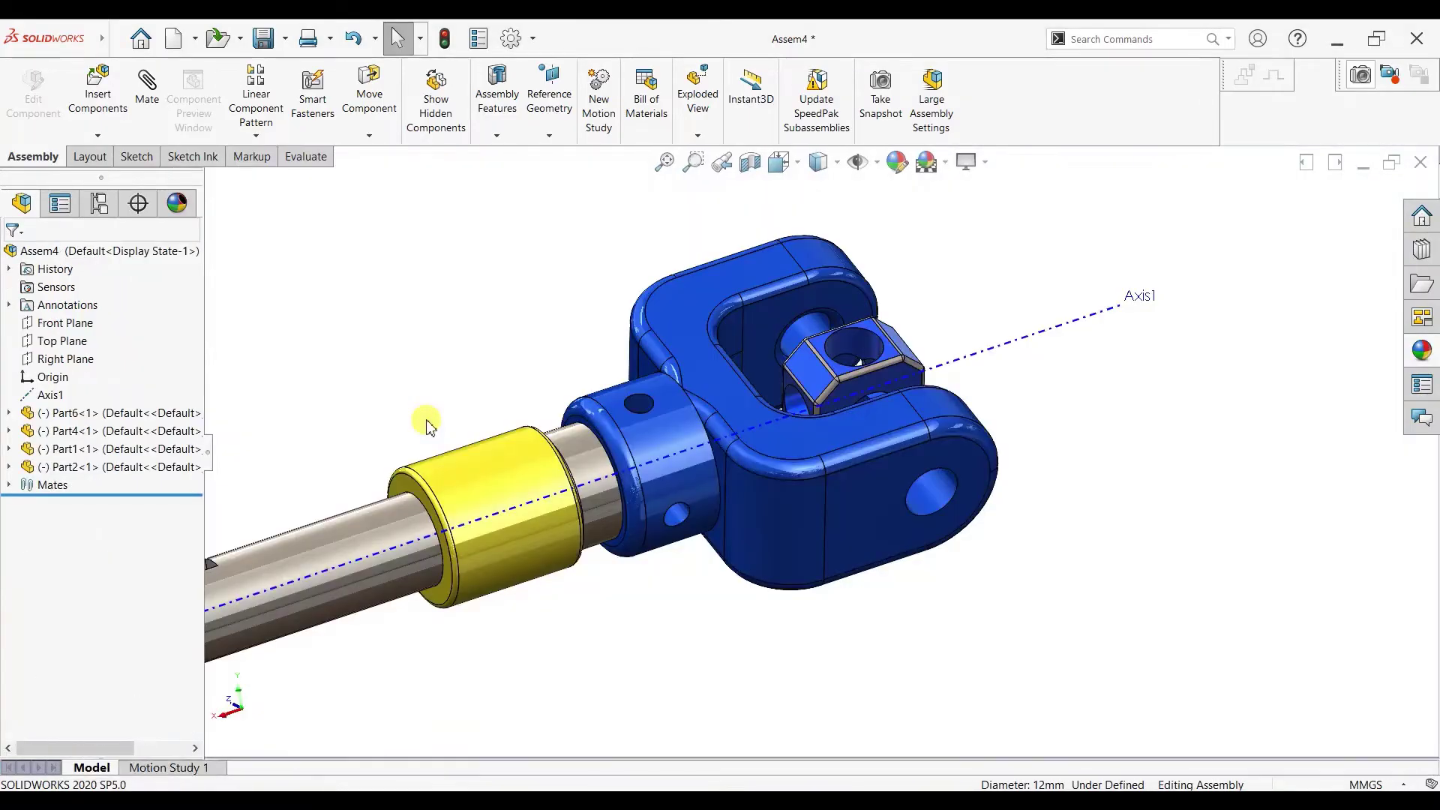
click(90, 92)
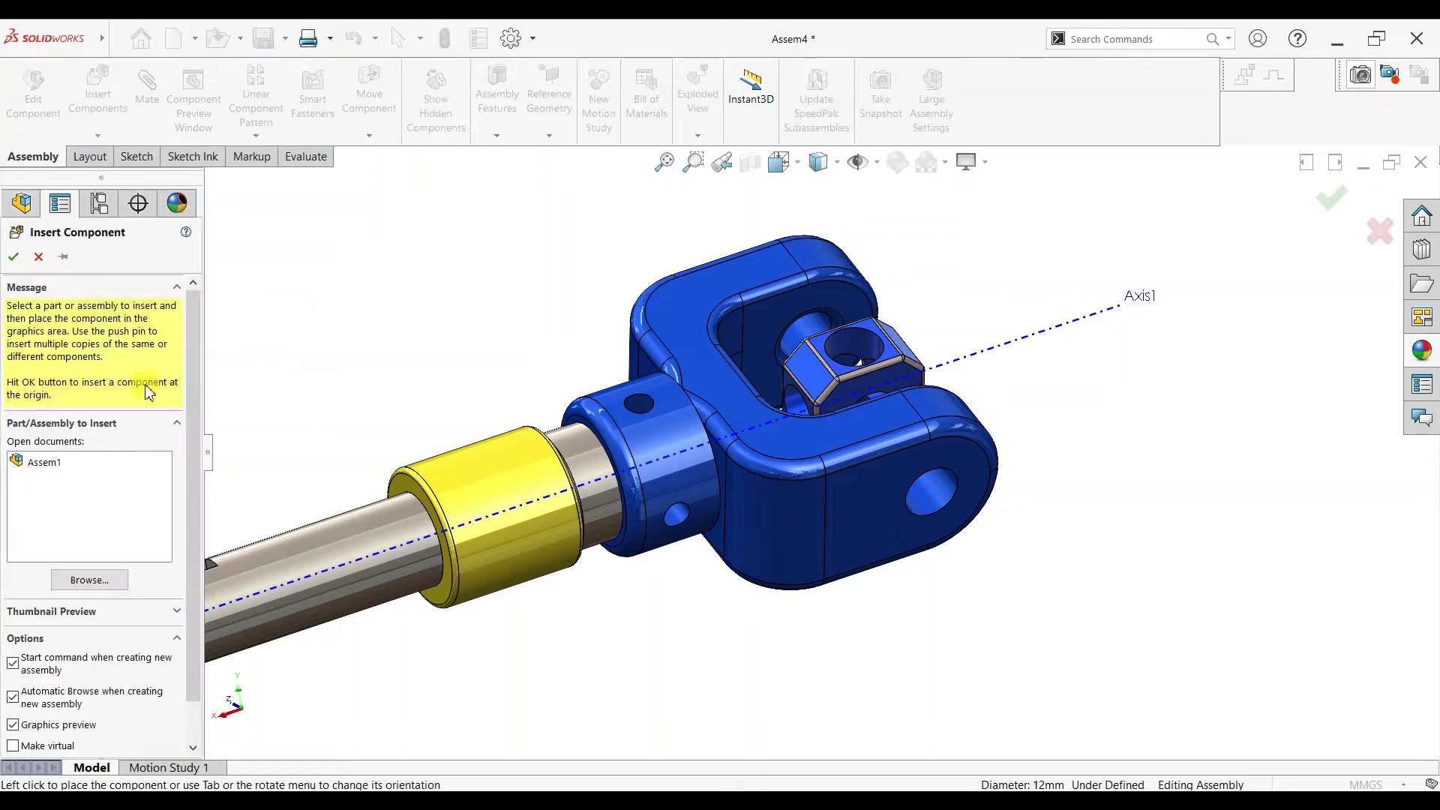
click(65, 580)
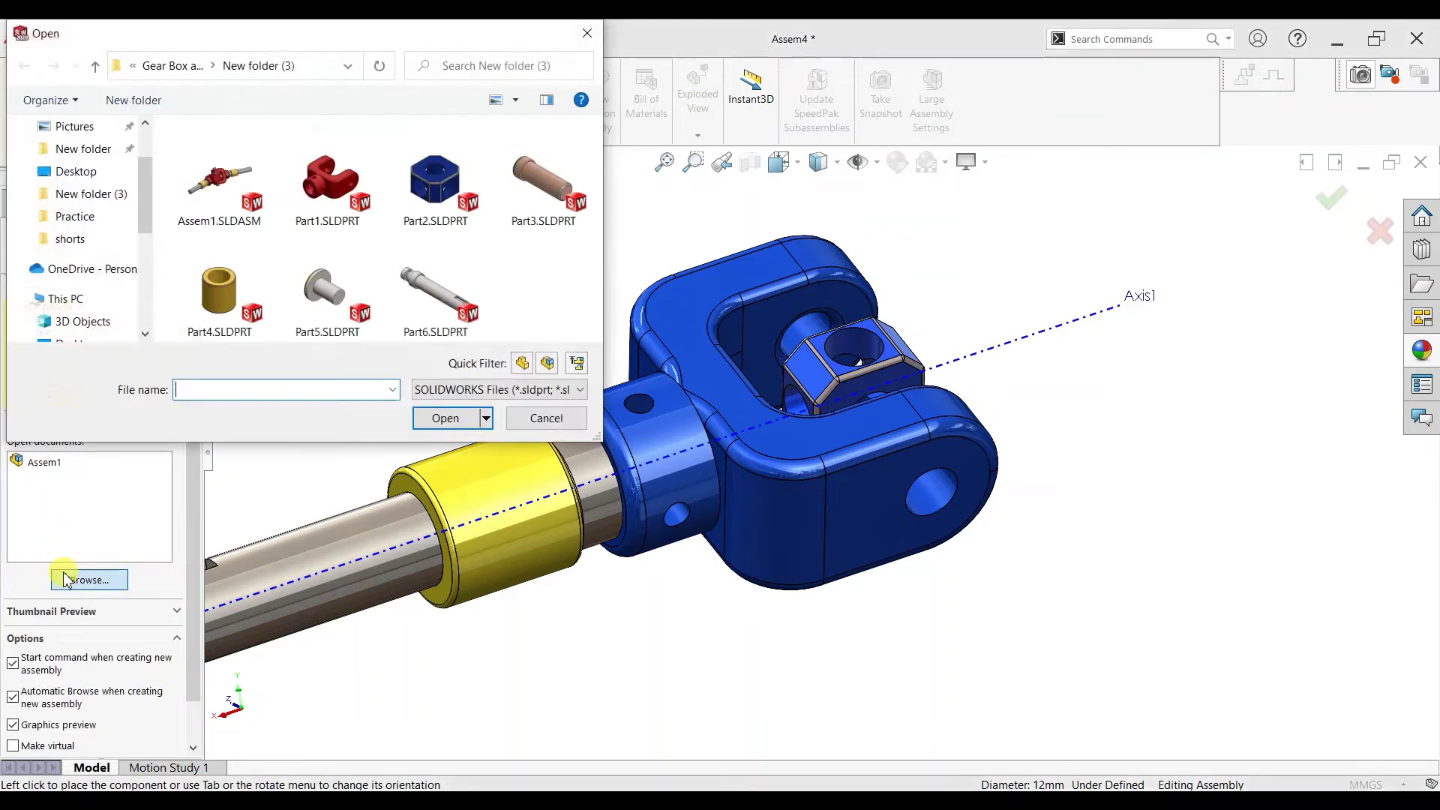
click(537, 203)
click(445, 417)
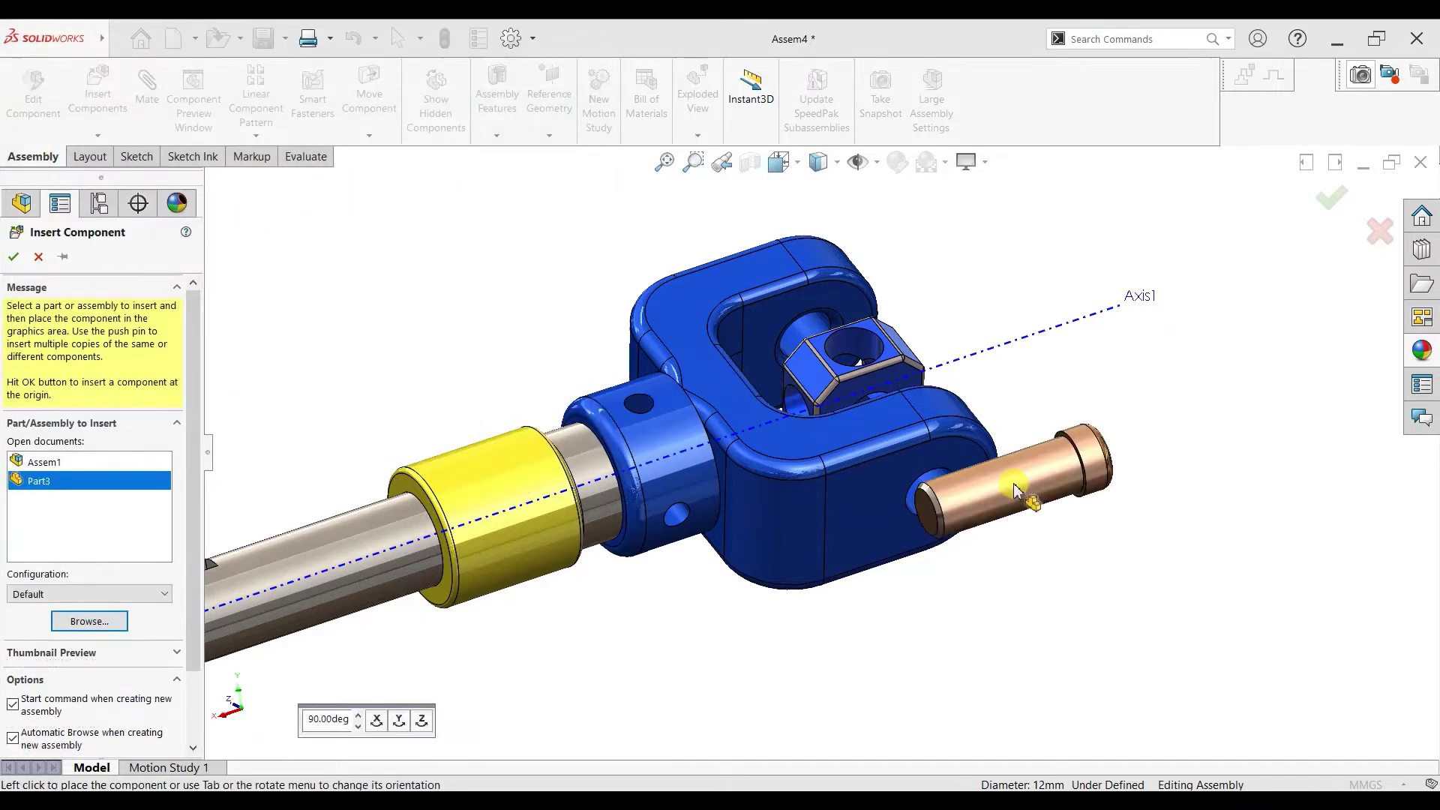
click(1060, 537)
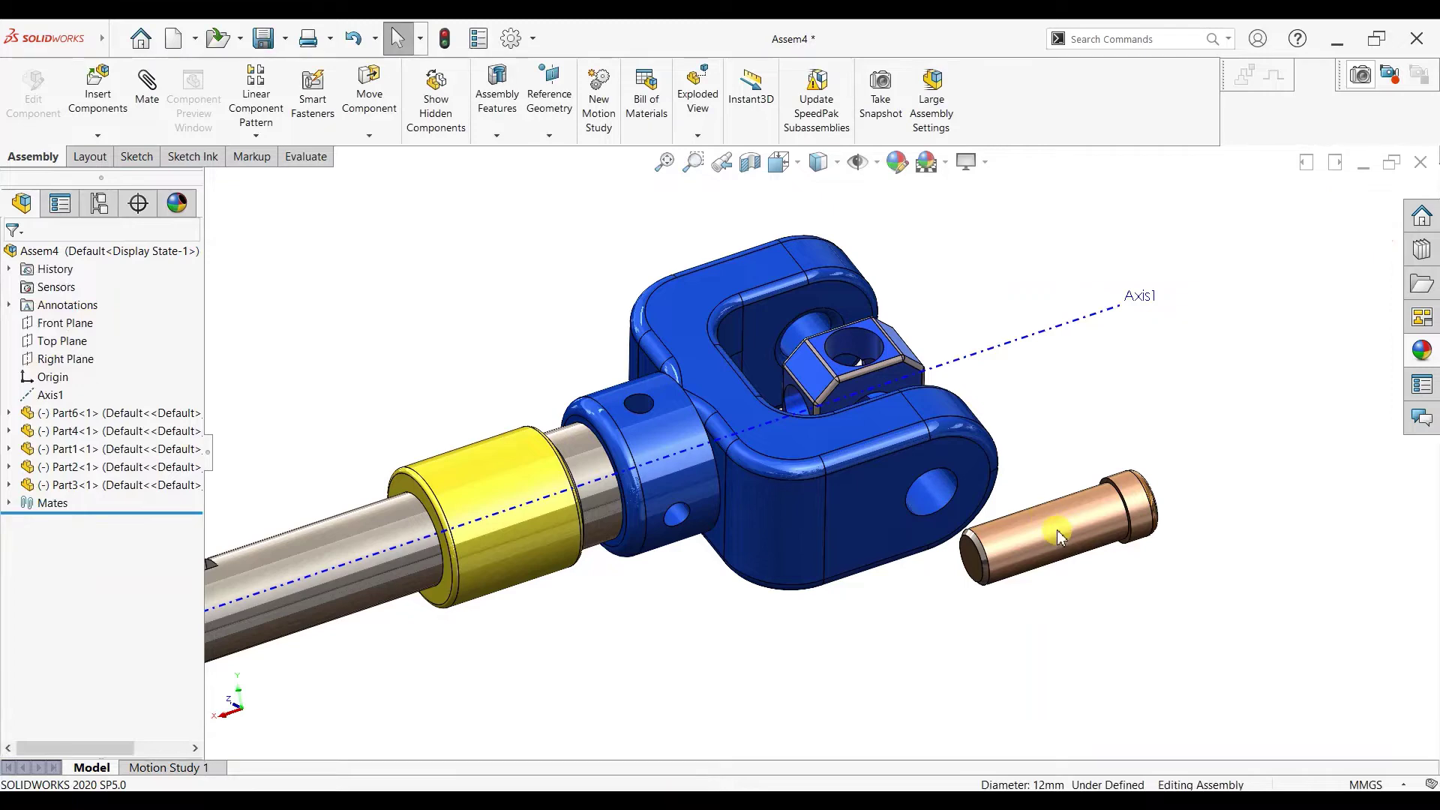
Step: Mate the pin's cylindrical shank concentric with the hole in the fork arm
scroll(985, 501, down, 3)
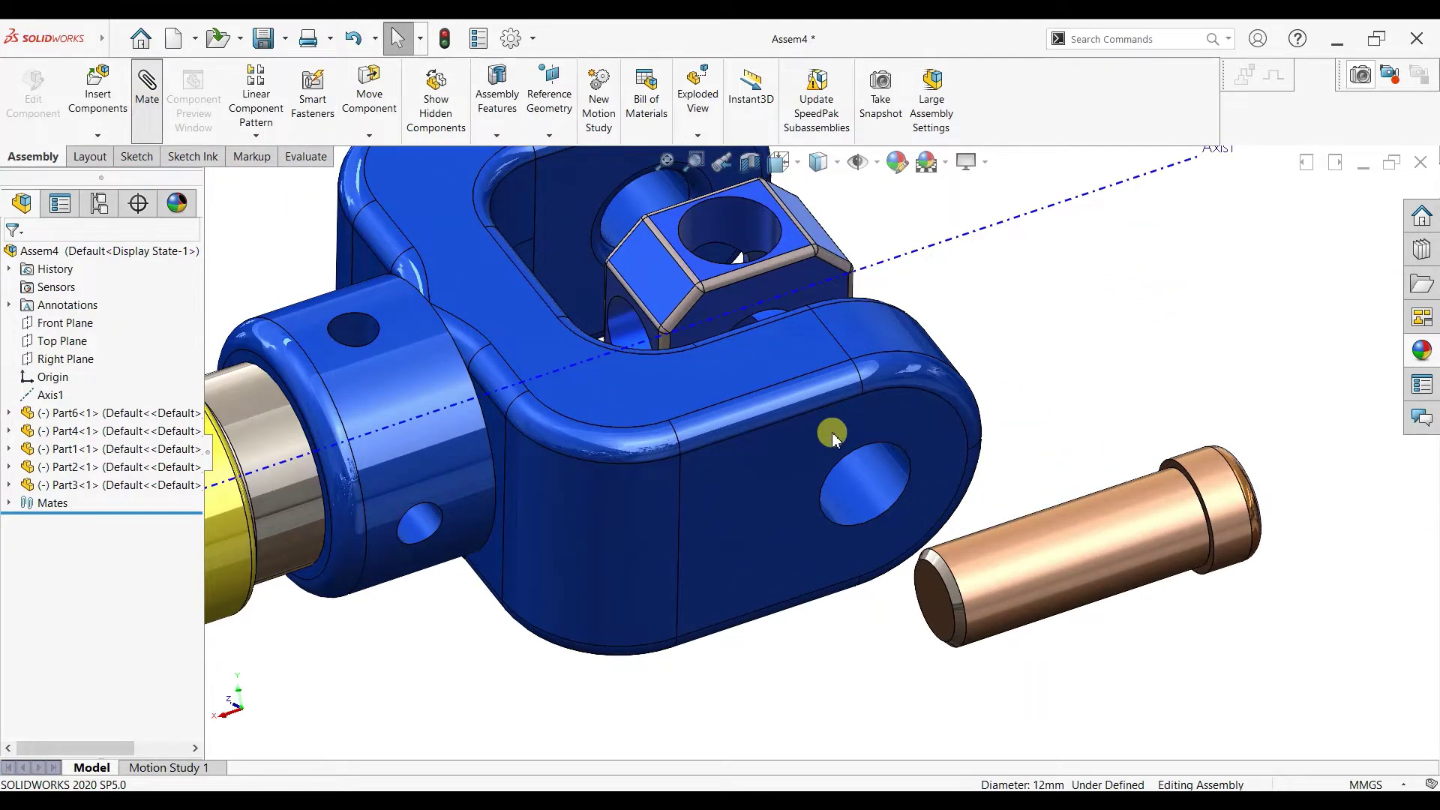
click(1033, 573)
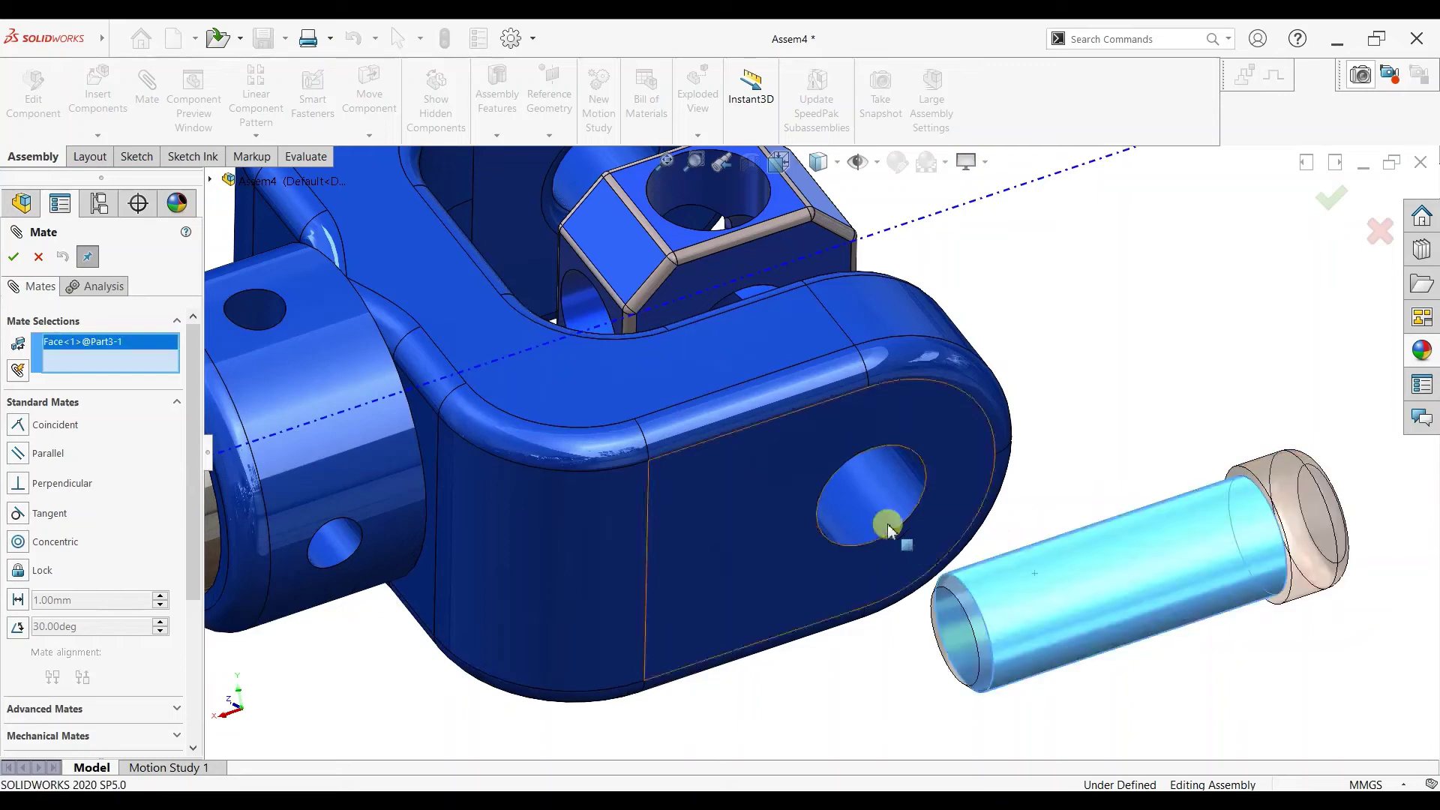
click(862, 504)
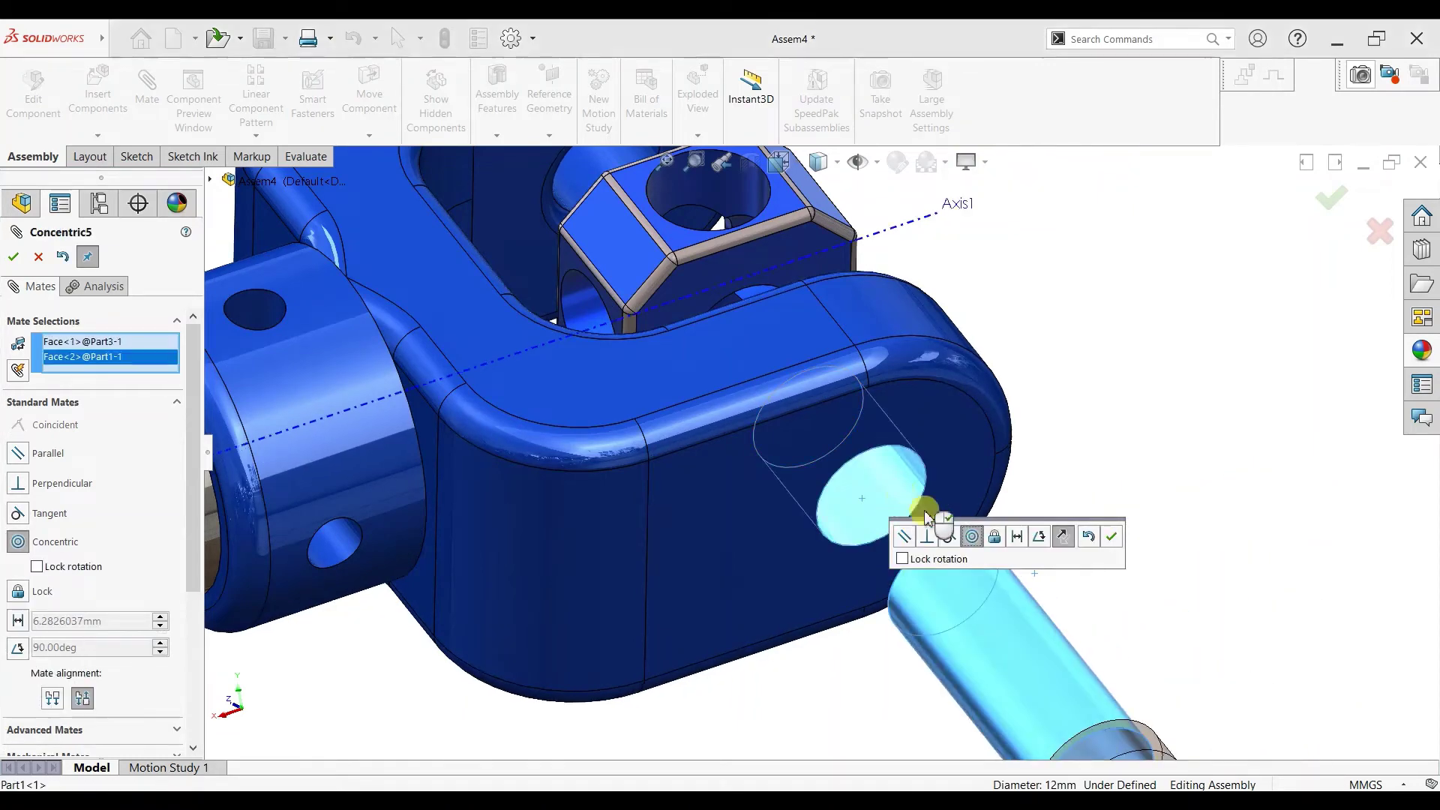
click(1108, 536)
Step: Mate the underside of the pin's head coincident with the fork arm's outer flat face, and finish mating
scroll(1094, 562, up, 5)
middle_drag(875, 578, 842, 515)
scroll(791, 421, down, 8)
click(913, 414)
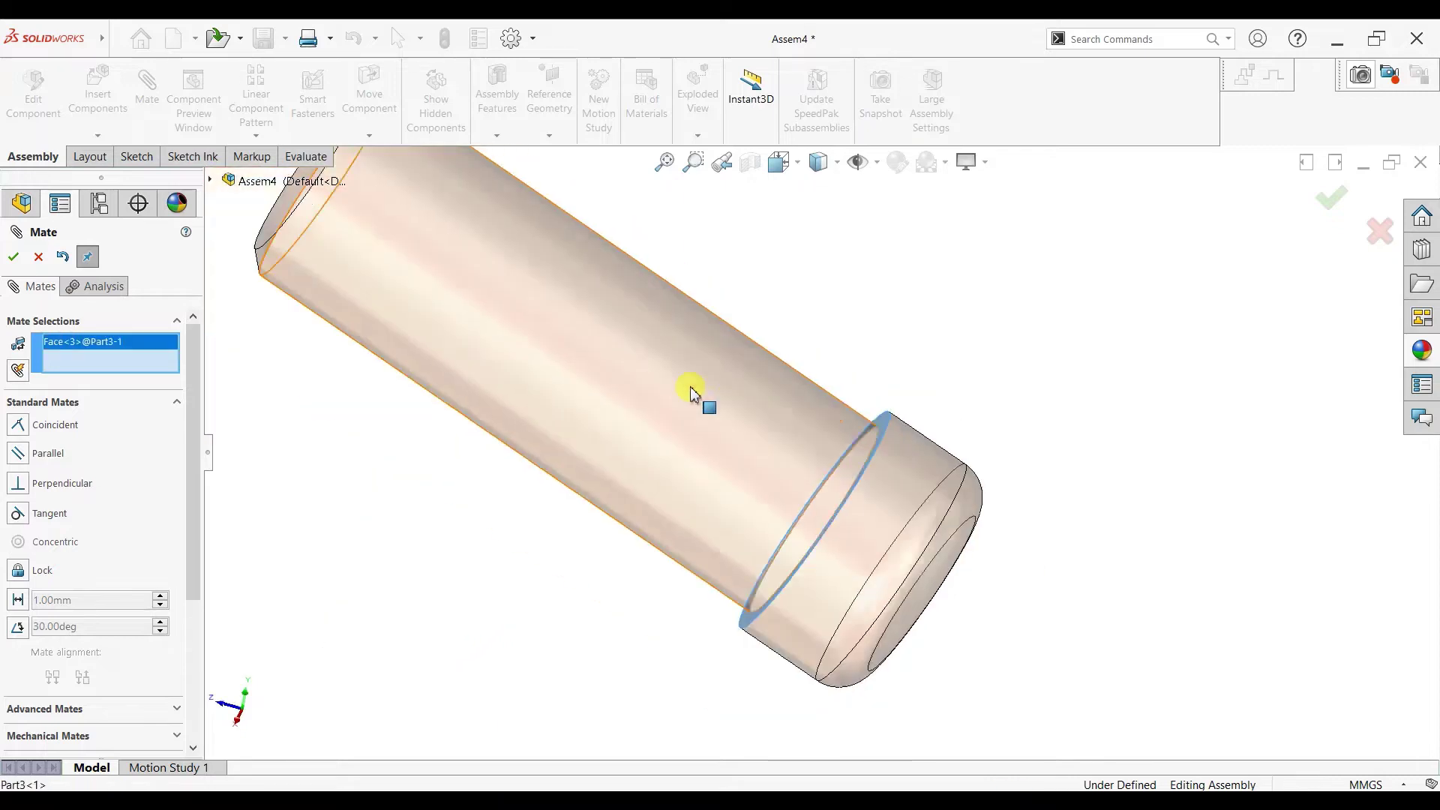
scroll(622, 338, up, 5)
scroll(634, 337, down, 3)
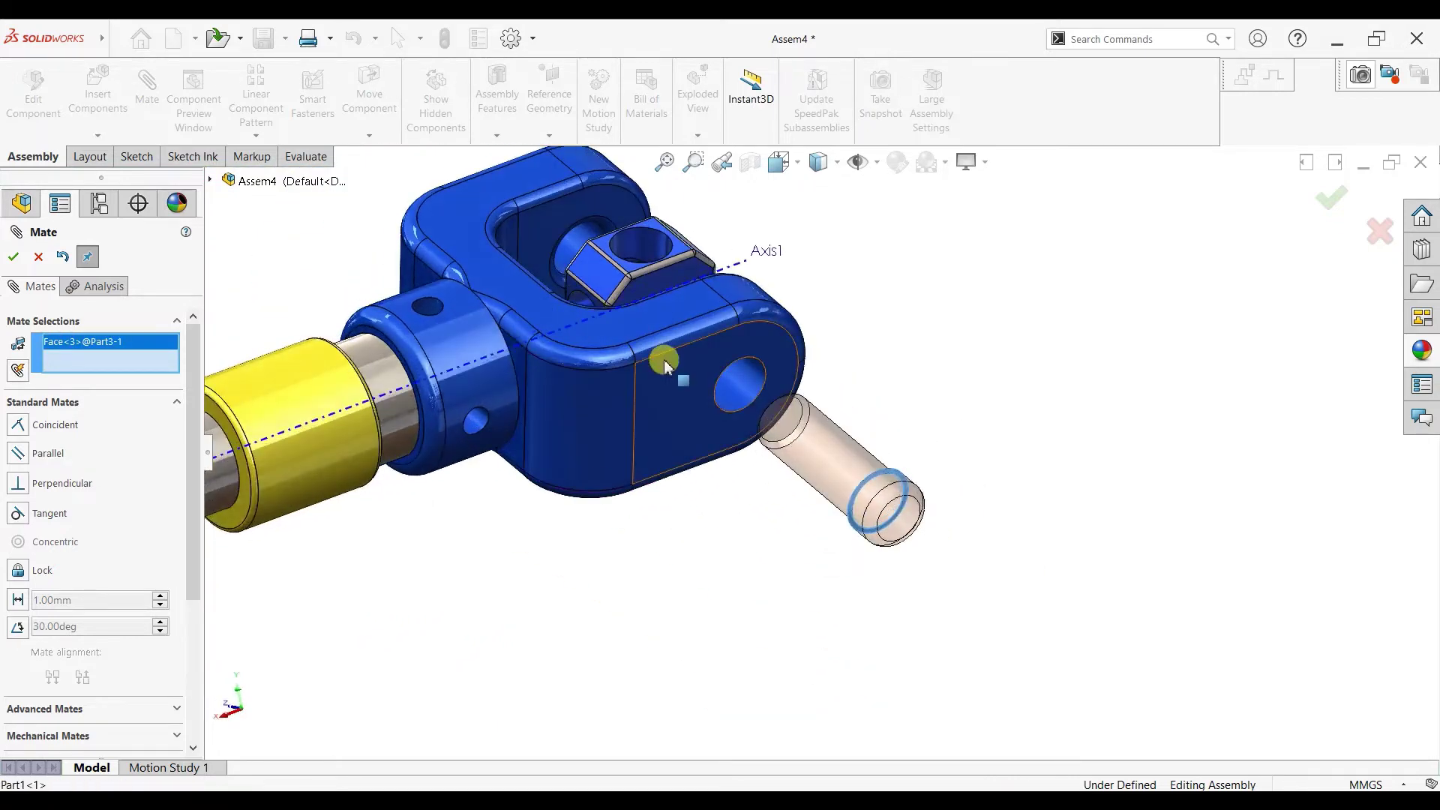
click(664, 360)
click(644, 322)
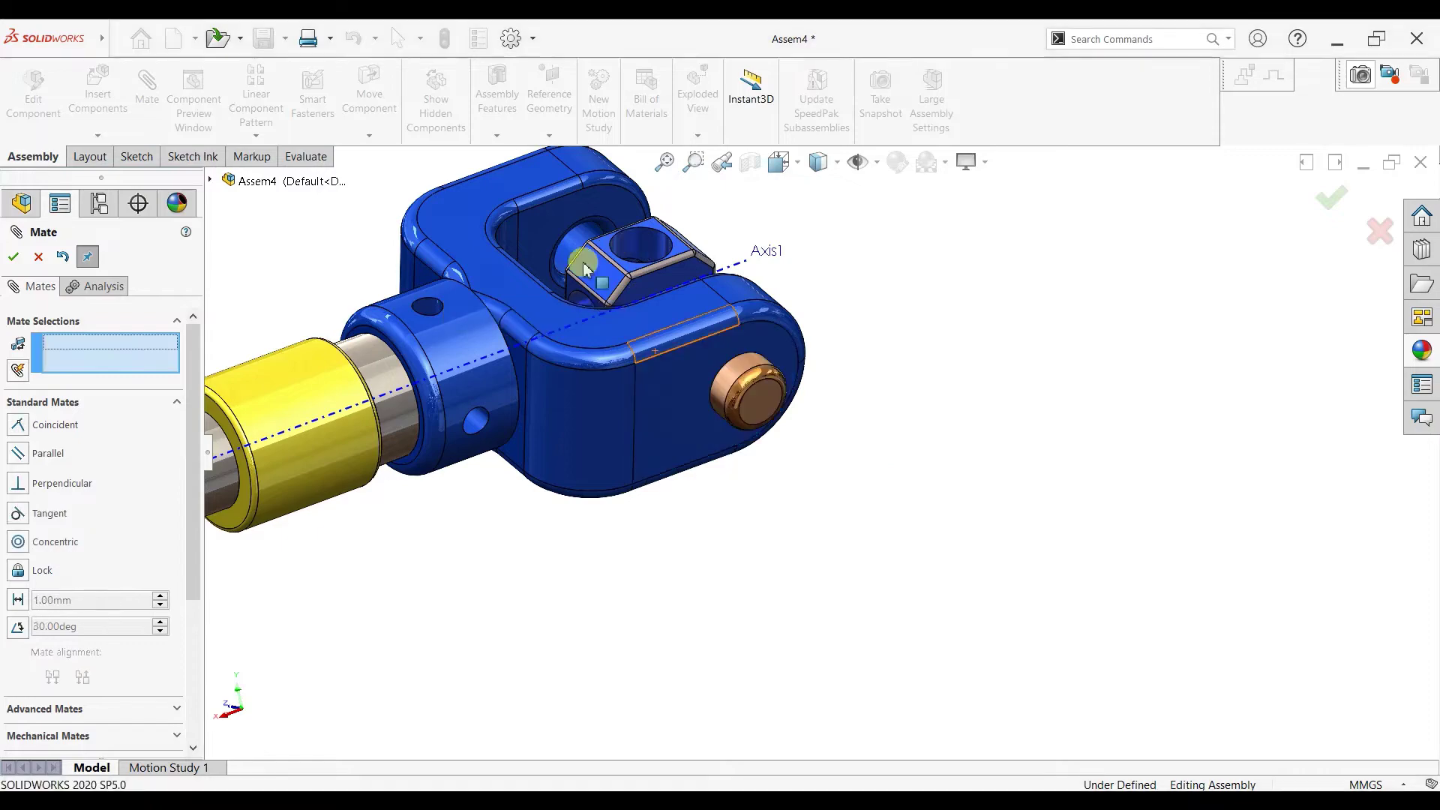
scroll(707, 348, down, 3)
middle_drag(707, 347, 691, 386)
scroll(691, 386, up, 5)
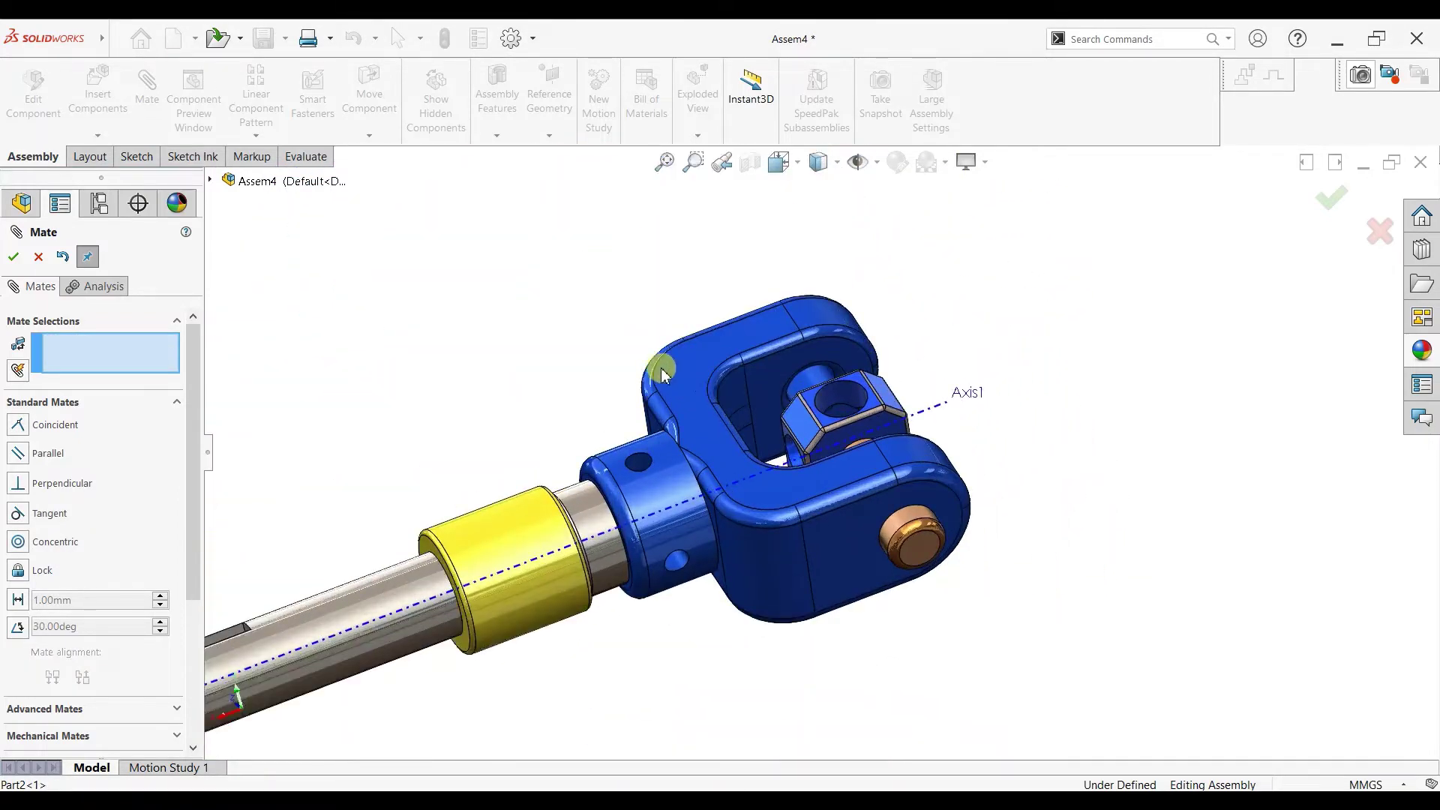
scroll(664, 371, down, 1)
click(38, 257)
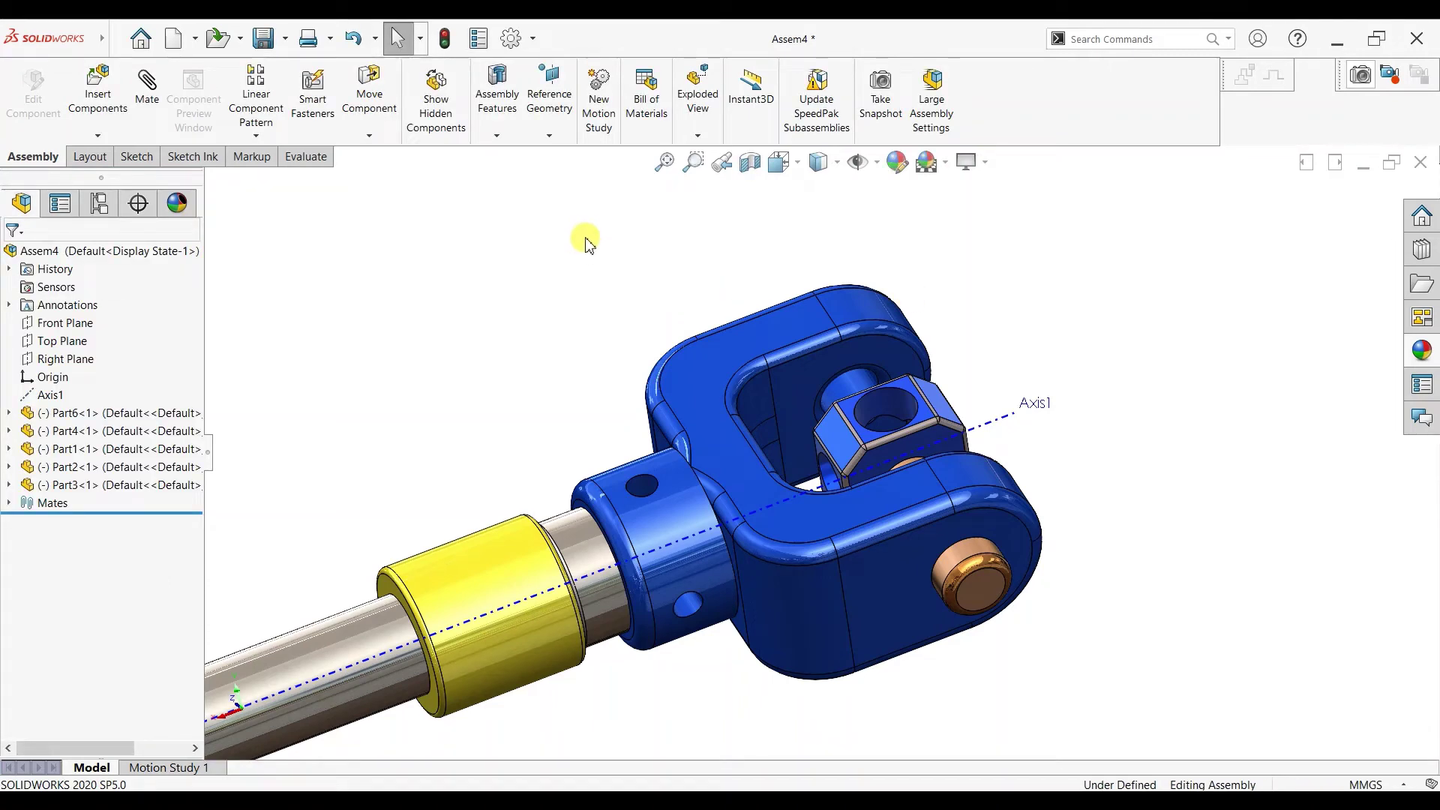
click(259, 136)
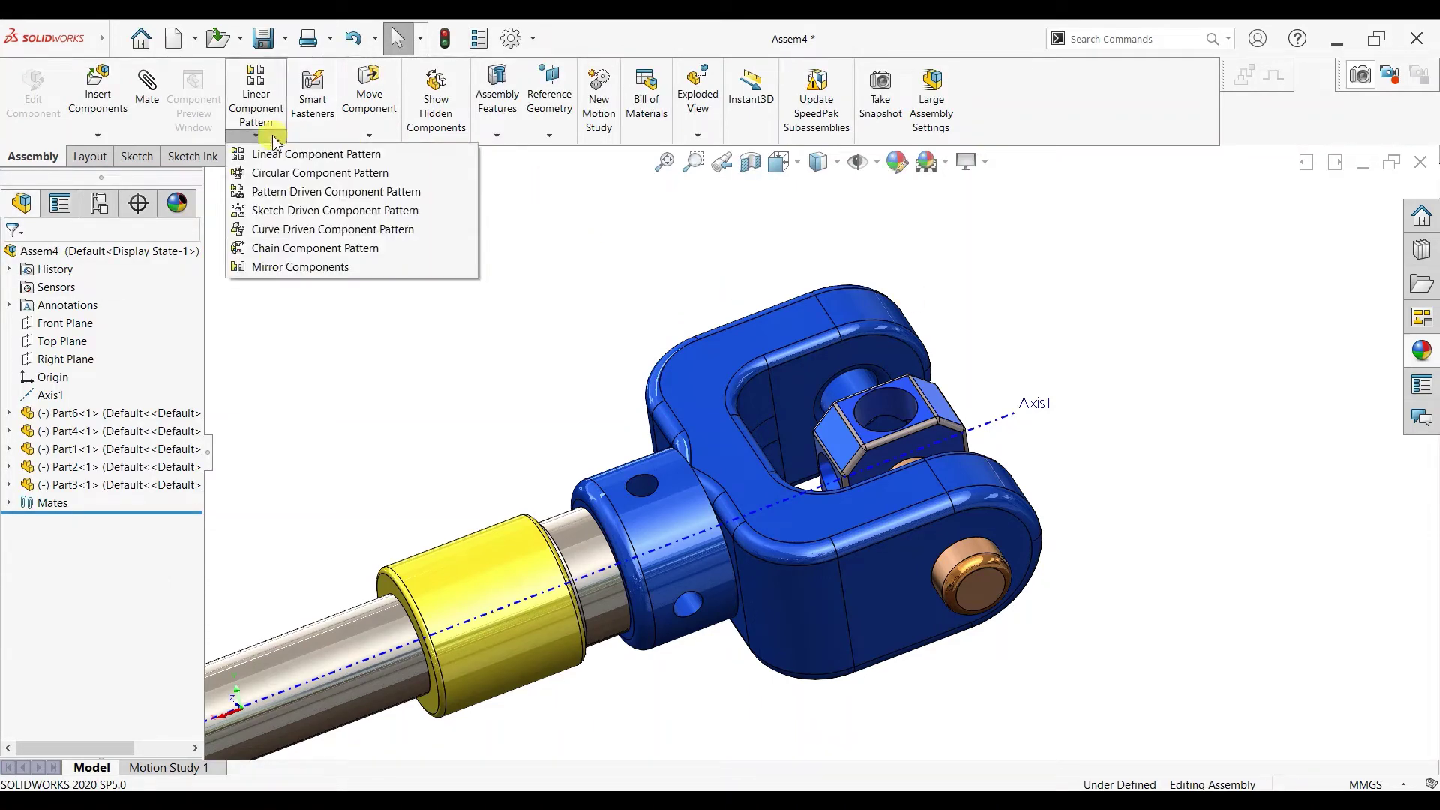
click(273, 267)
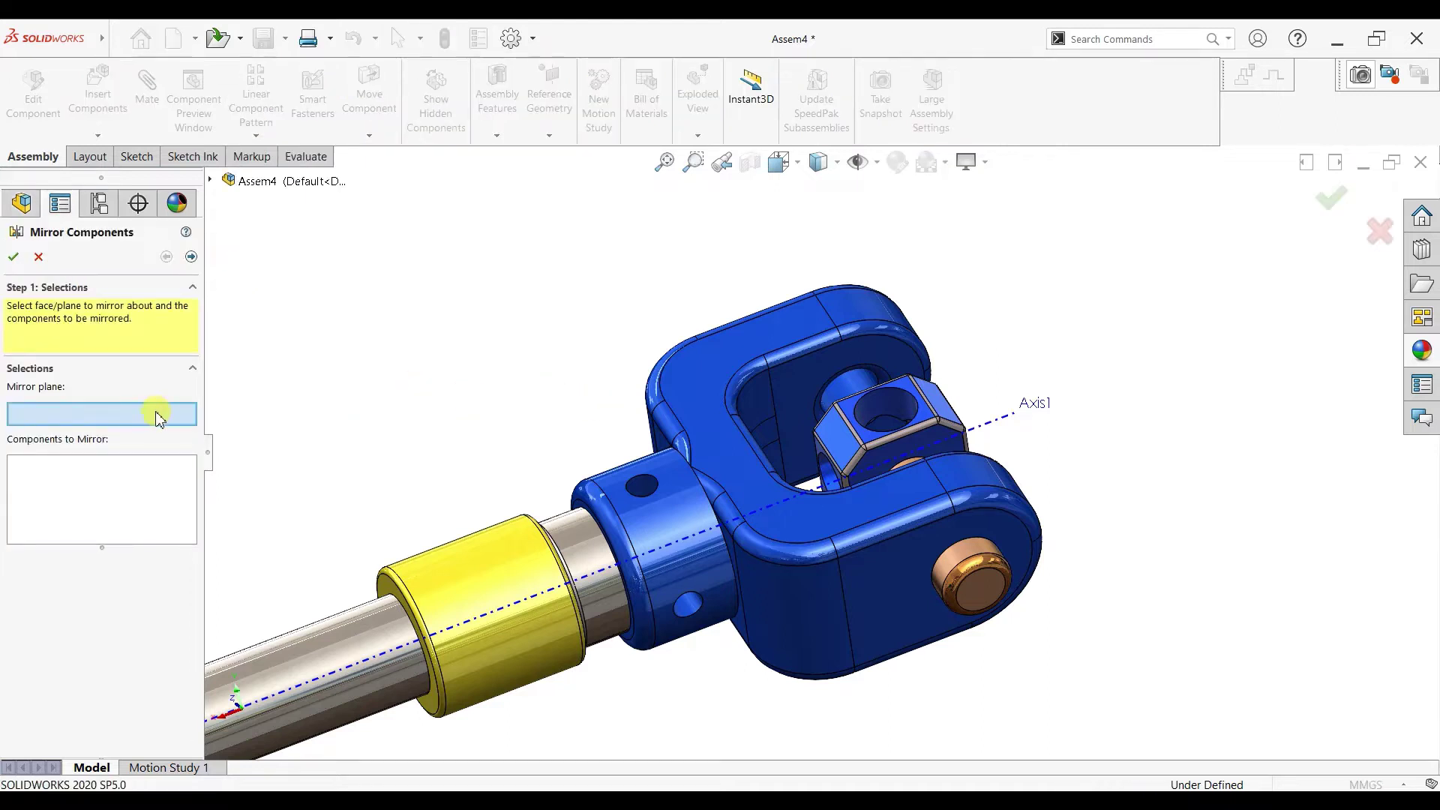
click(212, 181)
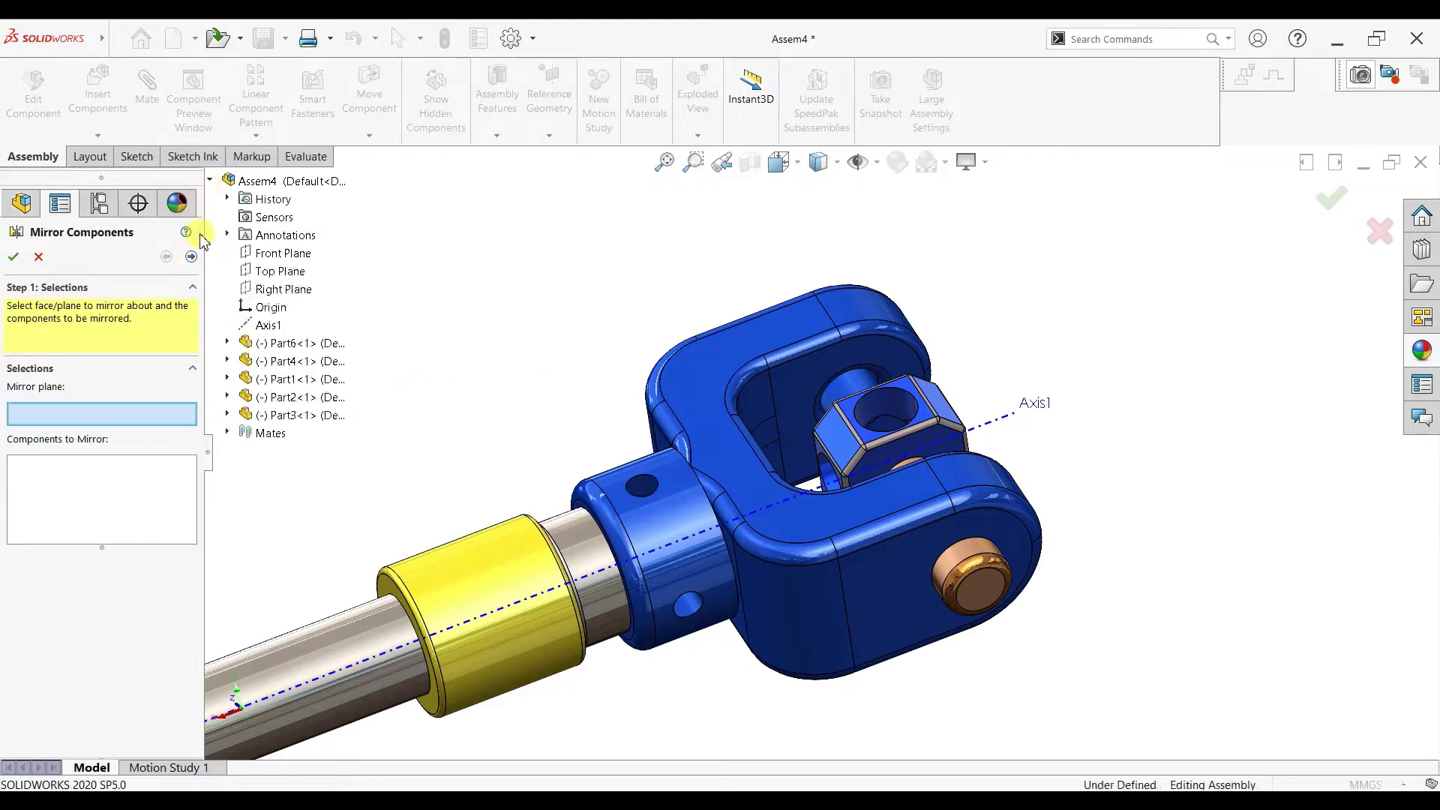
click(264, 253)
middle_drag(1006, 411, 1103, 390)
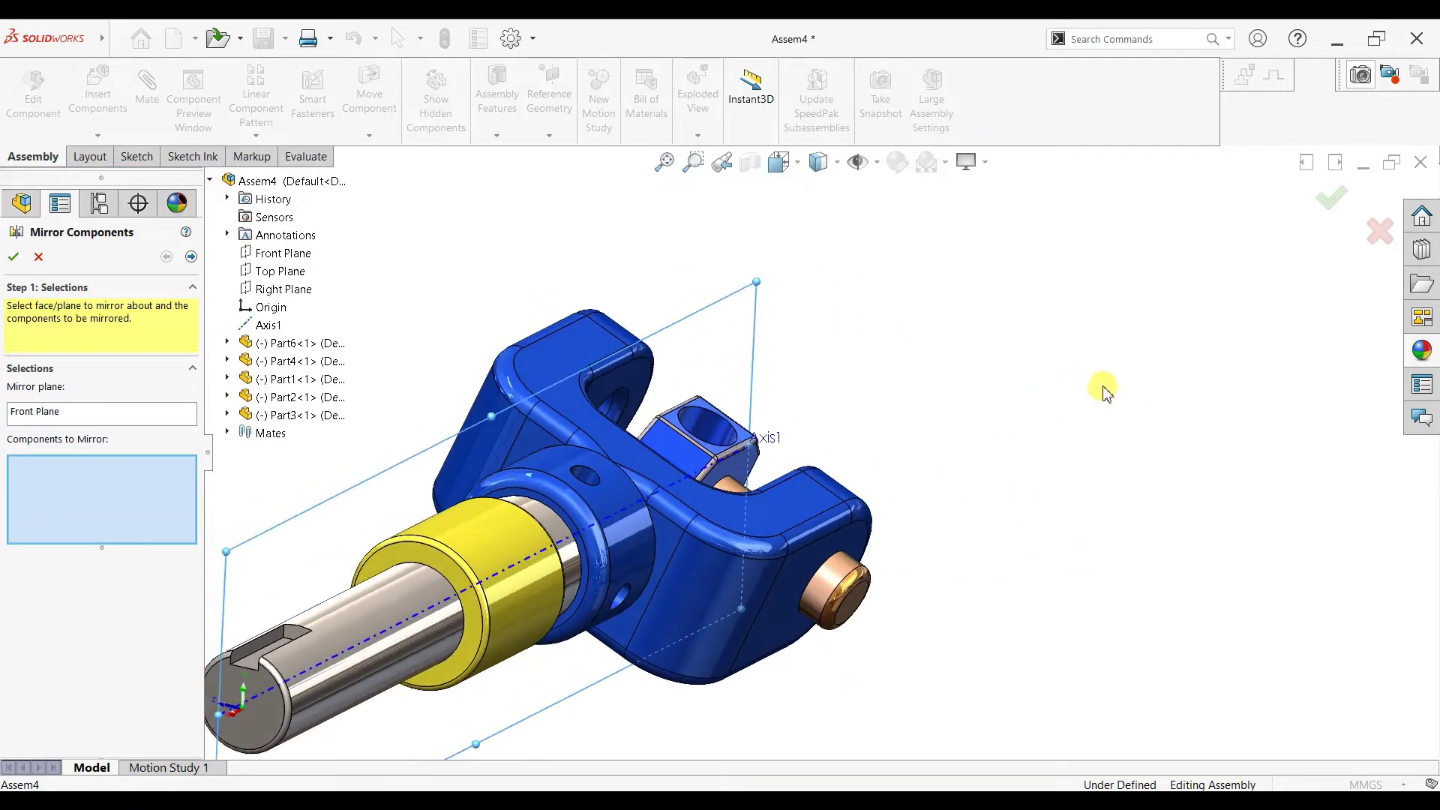
click(39, 257)
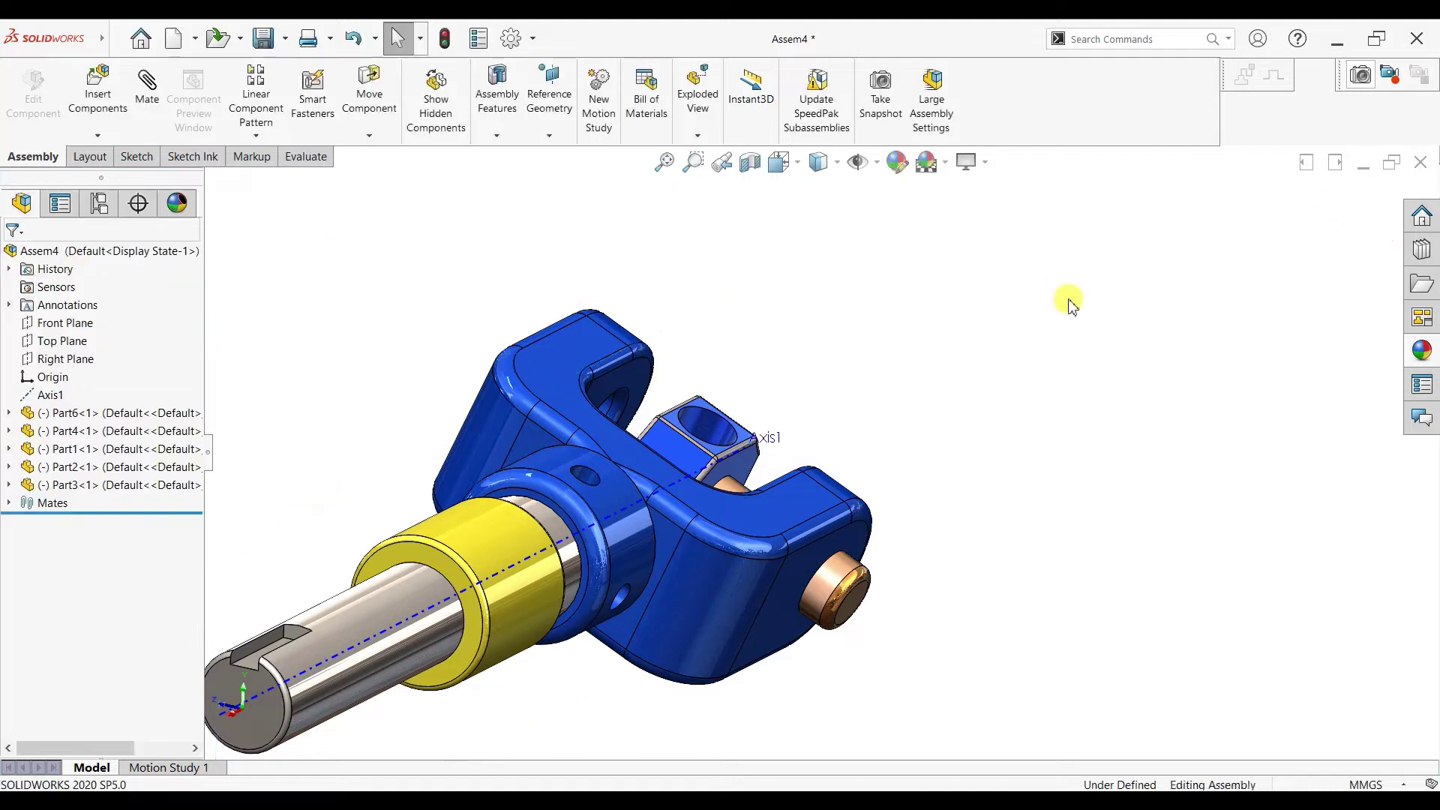
Step: Mate the fork arm's outer flat face parallel to the assembly's Front Plane, and finish mating
scroll(907, 412, up, 3)
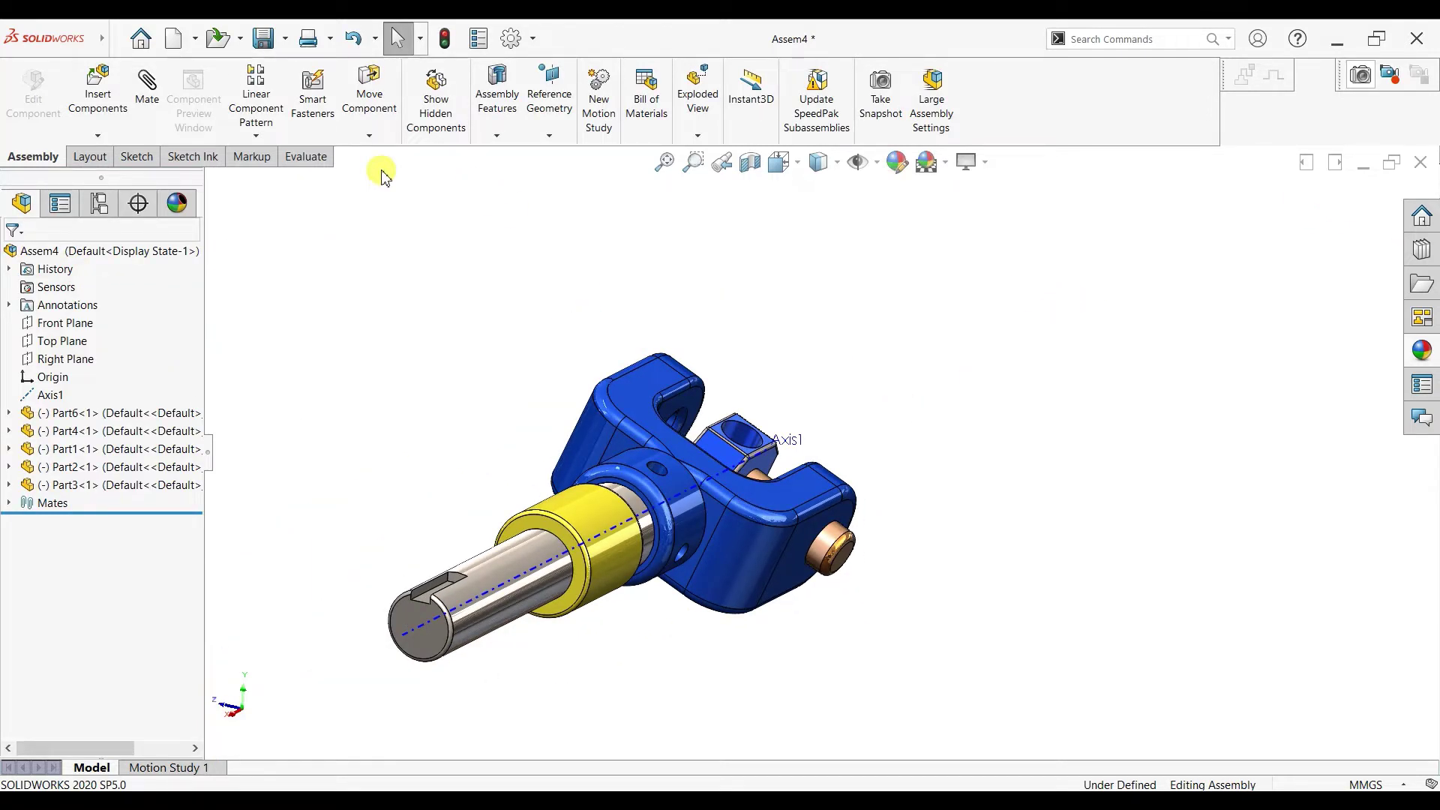
click(147, 88)
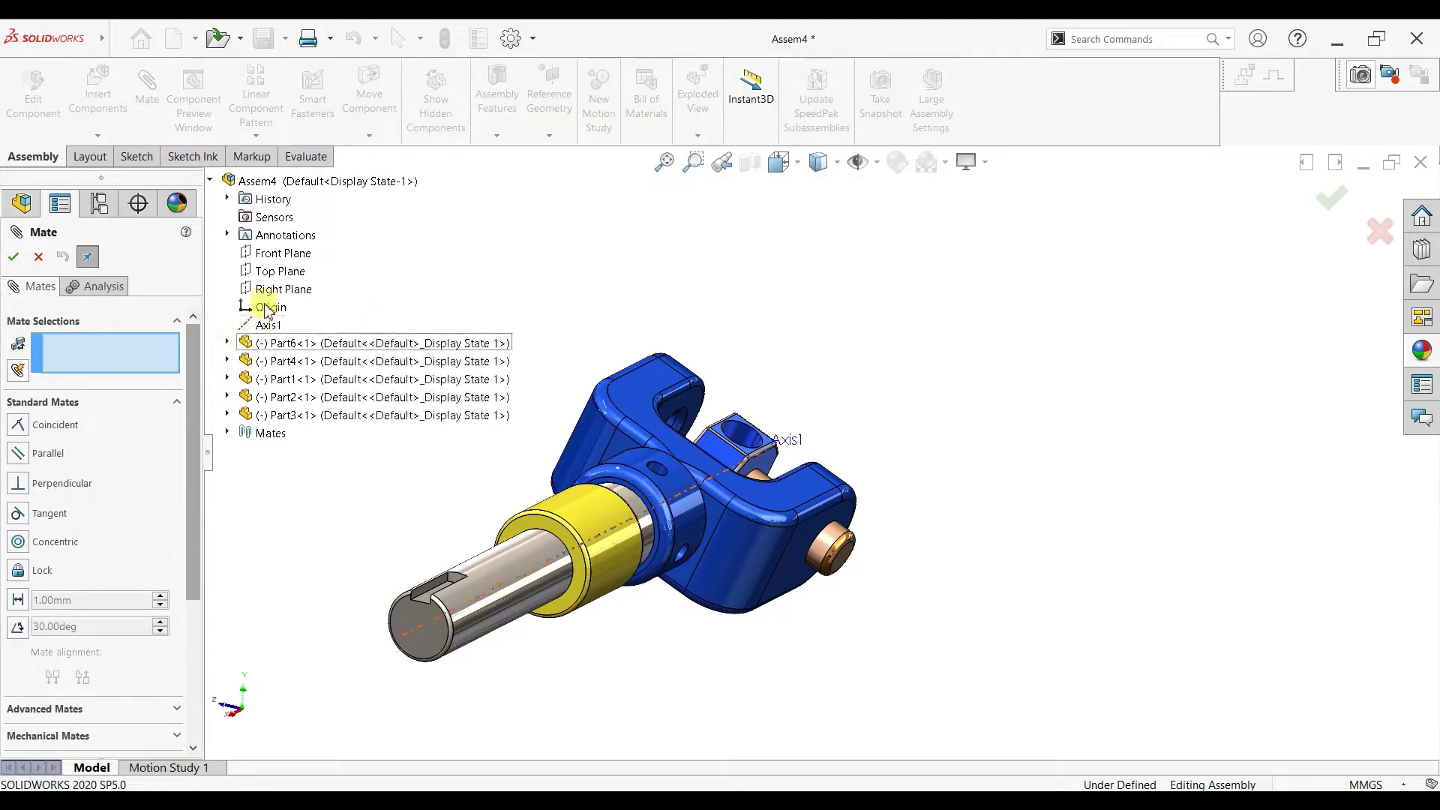
click(270, 255)
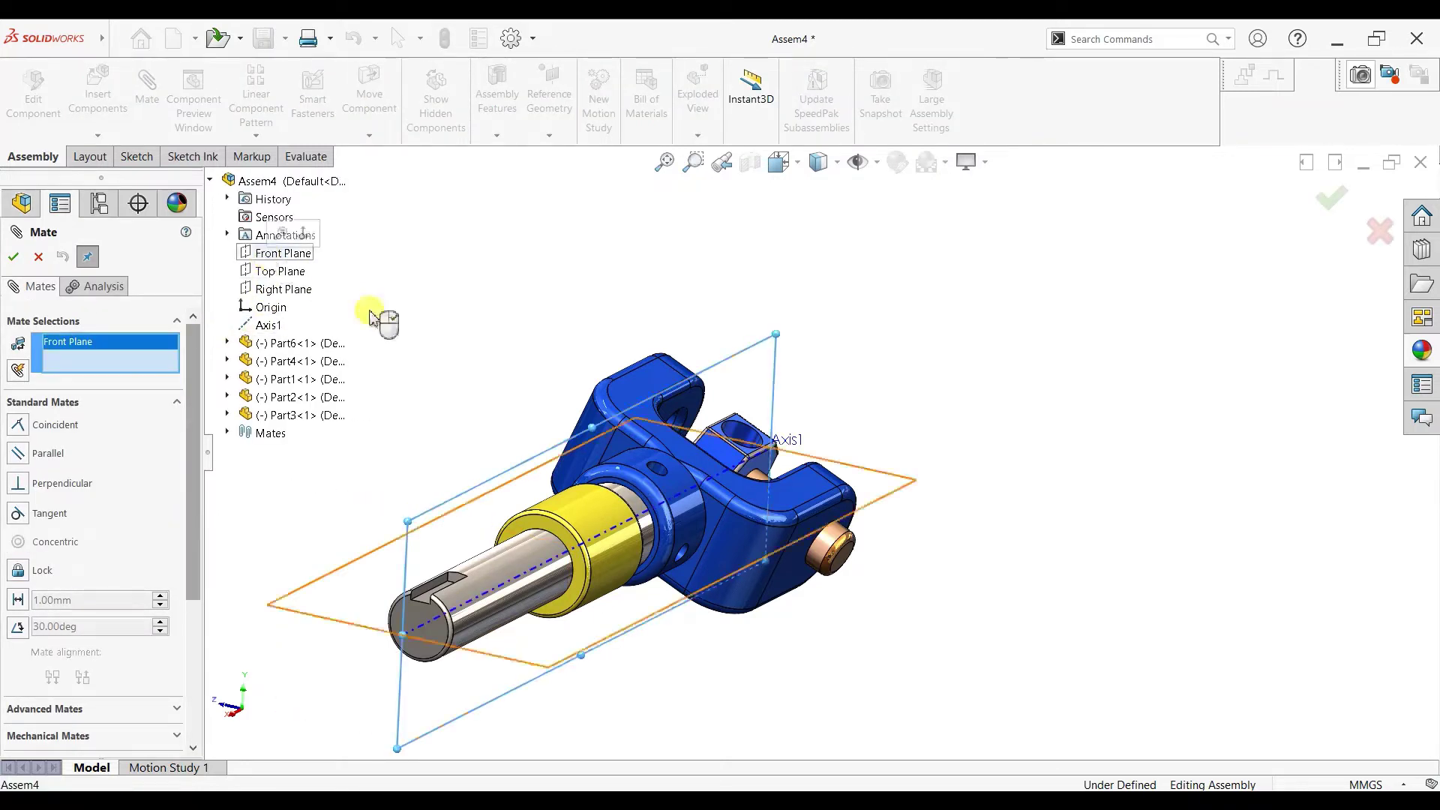
click(801, 545)
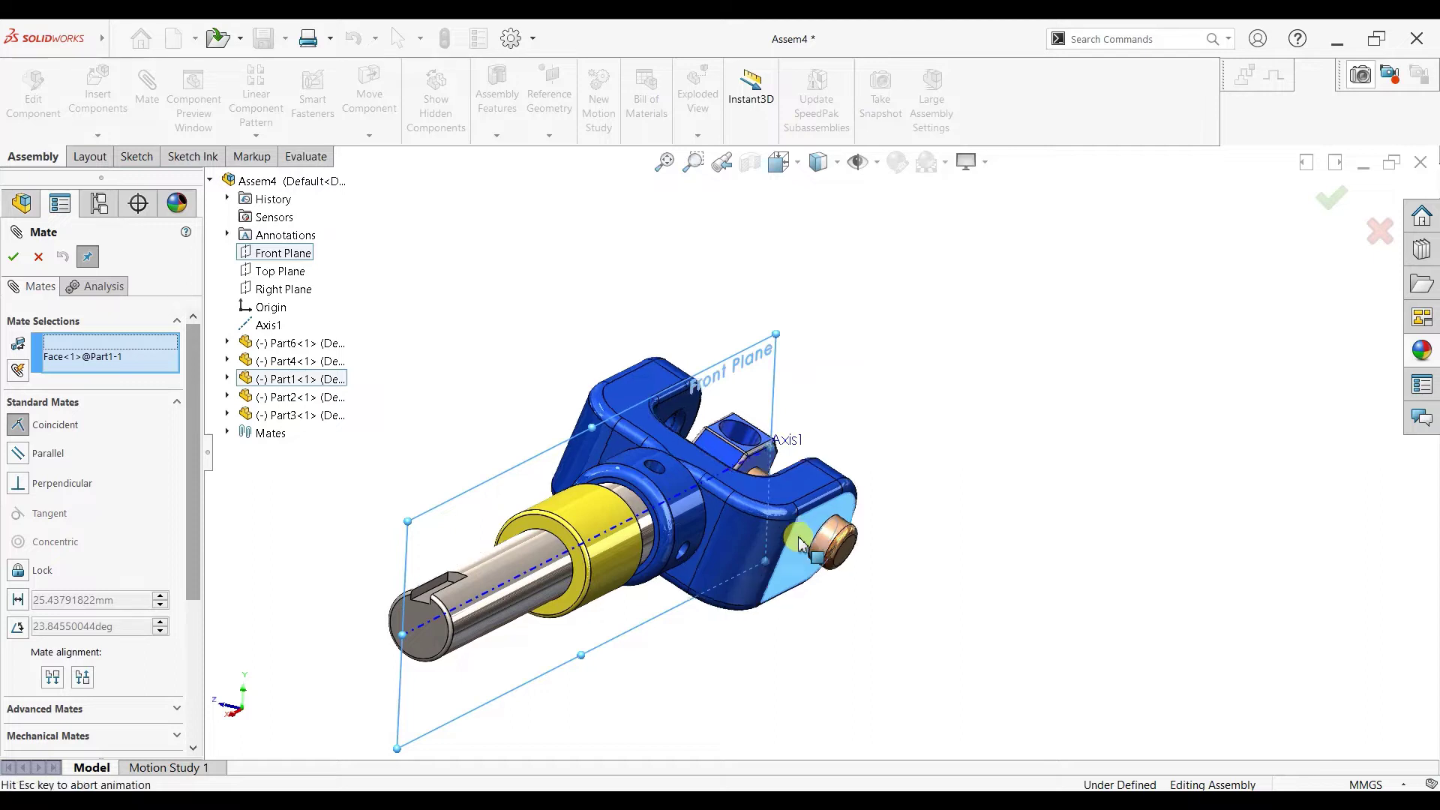
click(1140, 540)
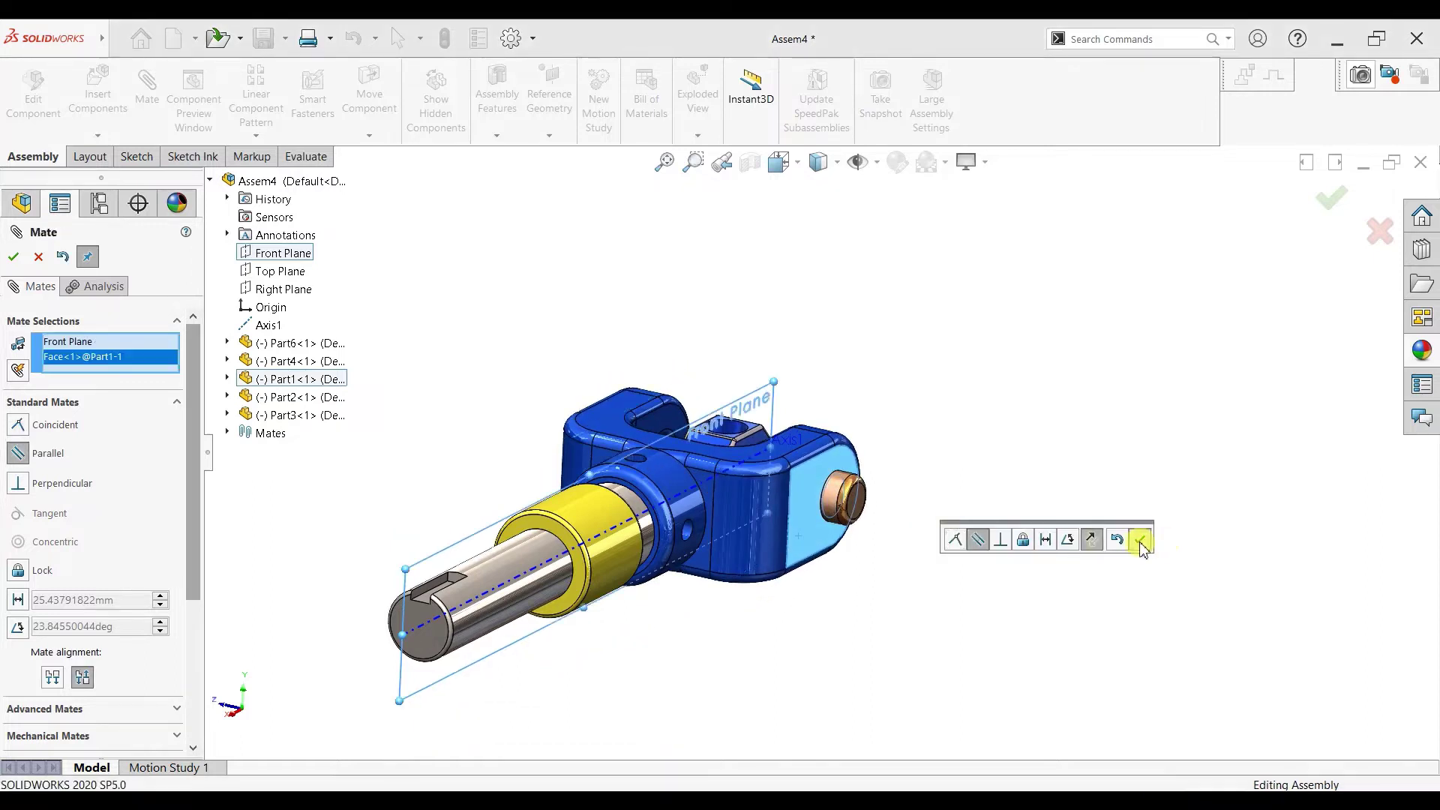
click(38, 257)
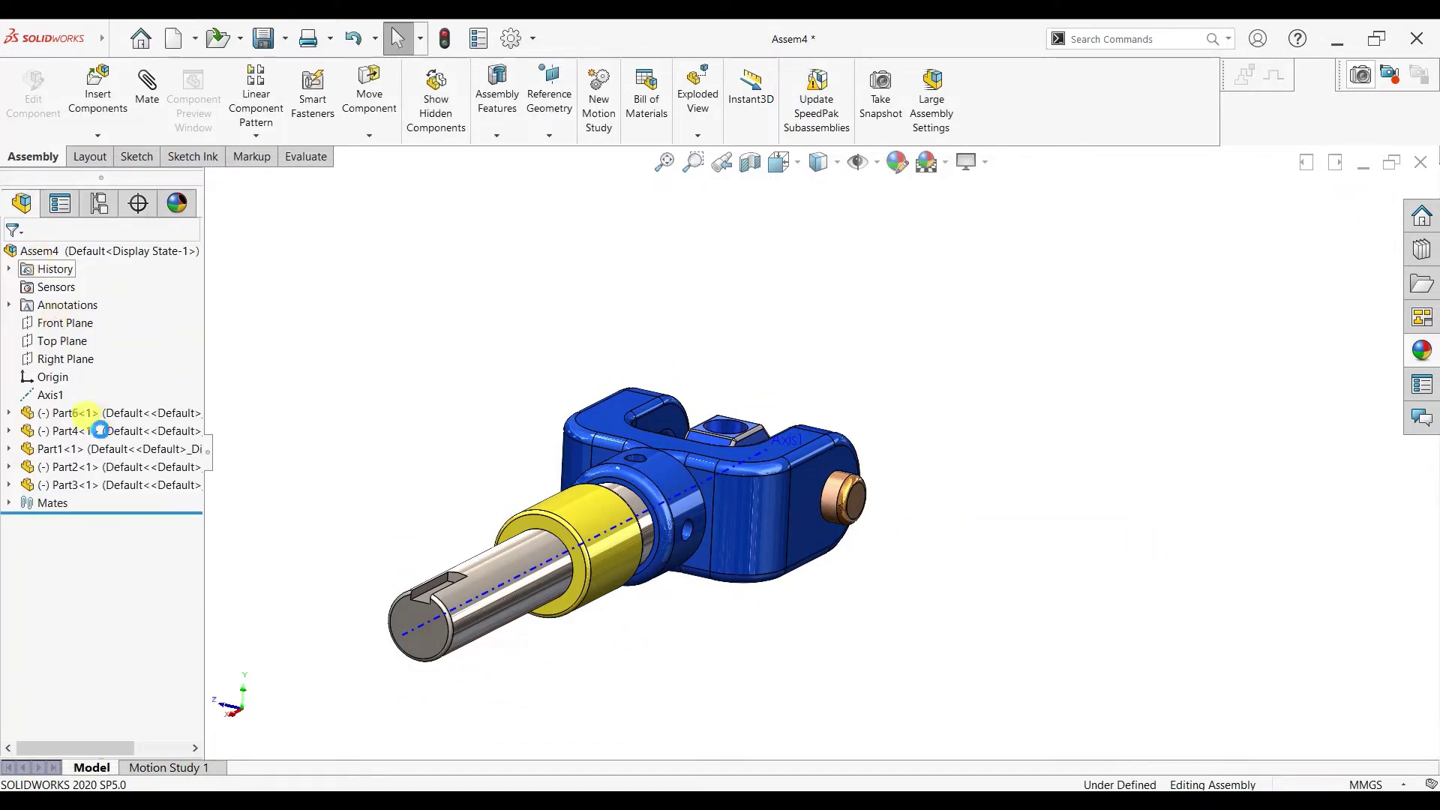
Step: Delete the parallel mate between the fork and the Front Plane
click(9, 504)
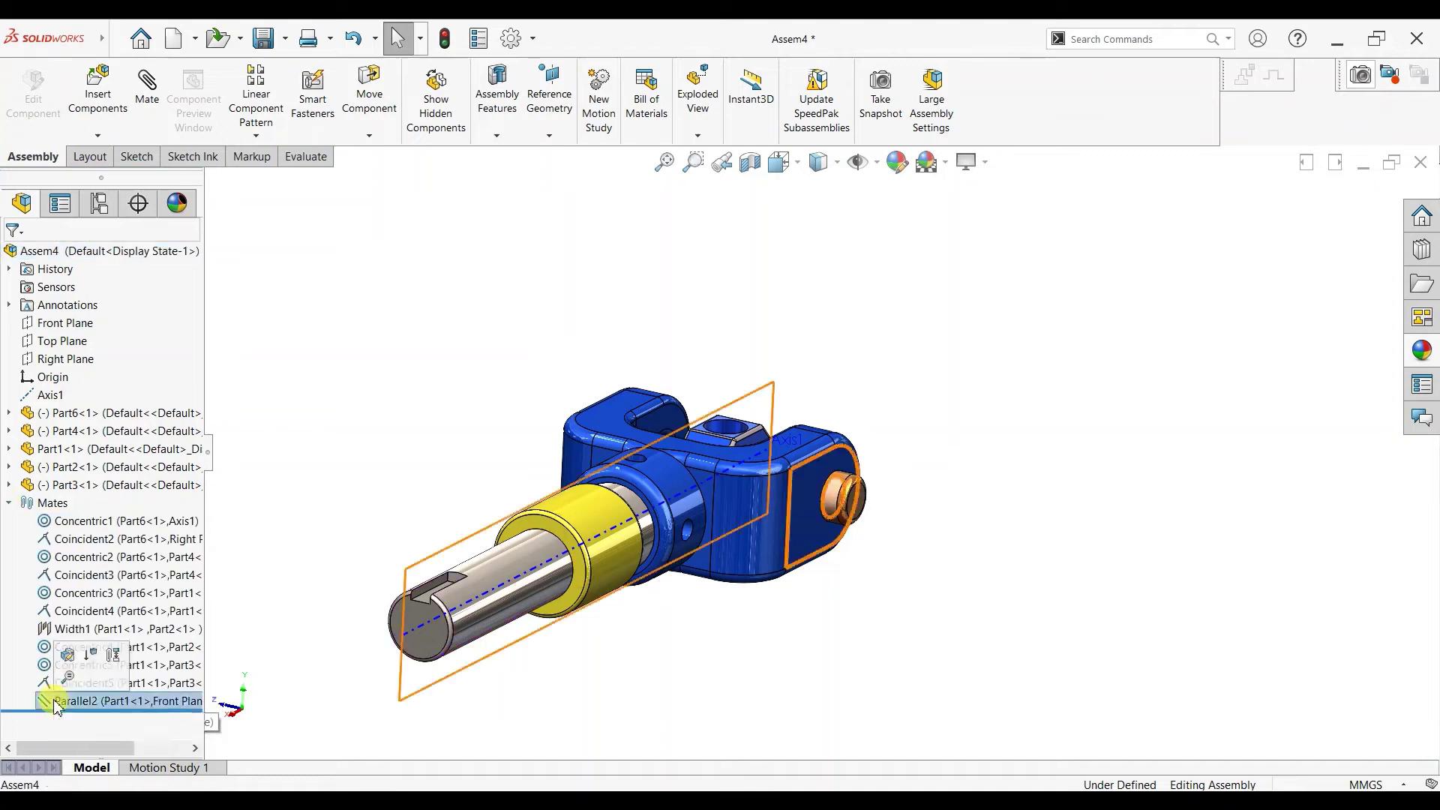
right_click(57, 700)
click(102, 587)
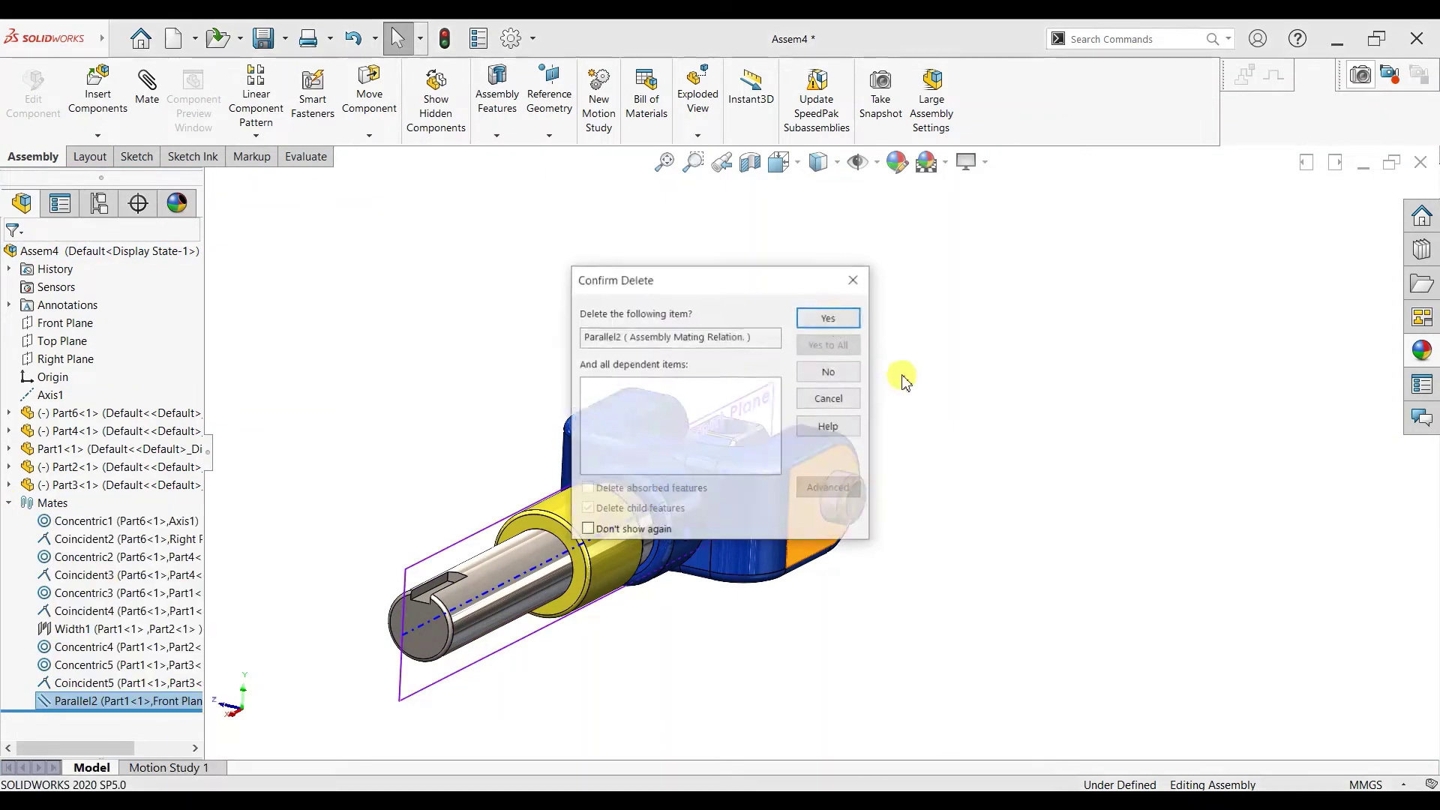
click(831, 319)
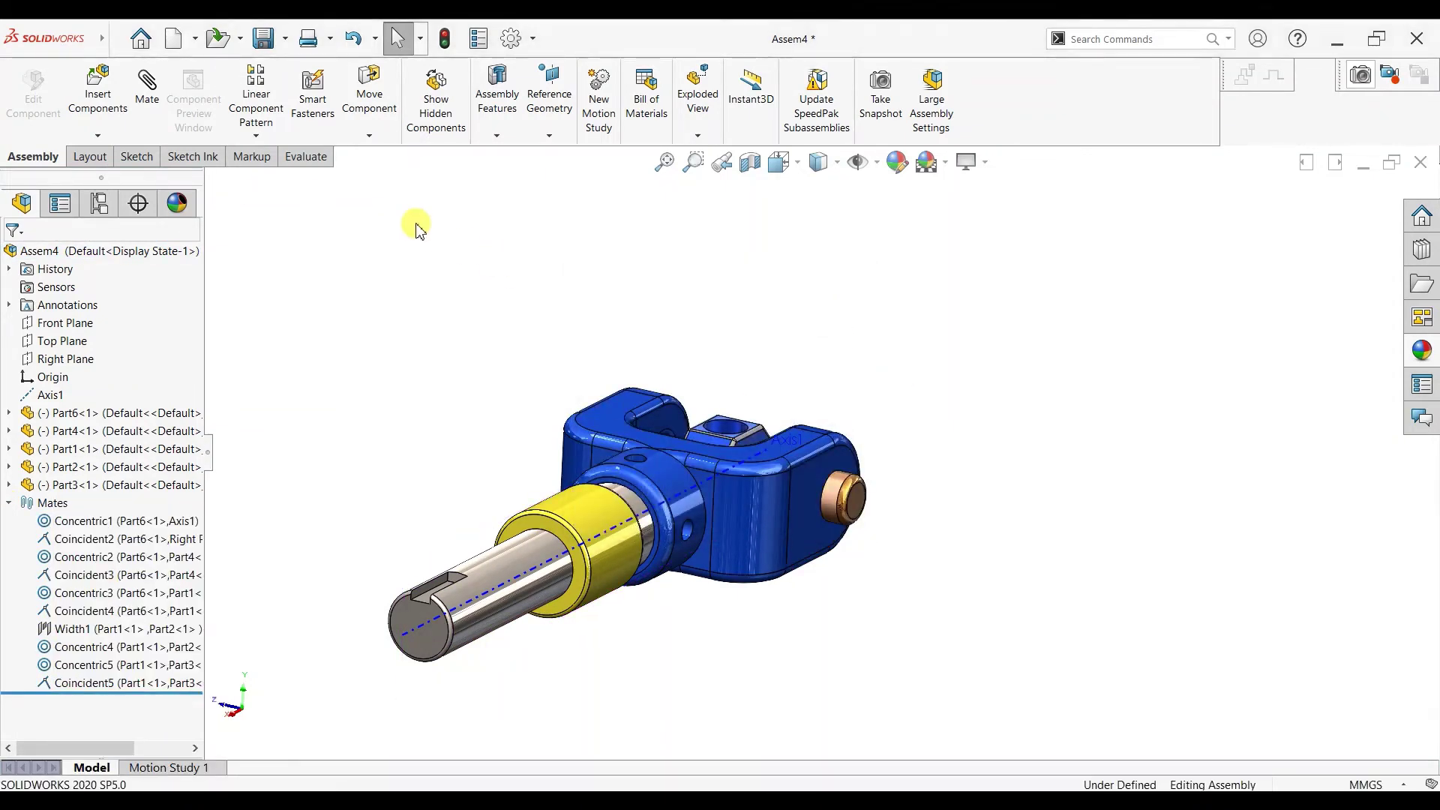
Step: Mirror the headed pin Part3 about the Front Plane into the opposite fork arm, using the center of its bounding box
click(257, 137)
click(274, 267)
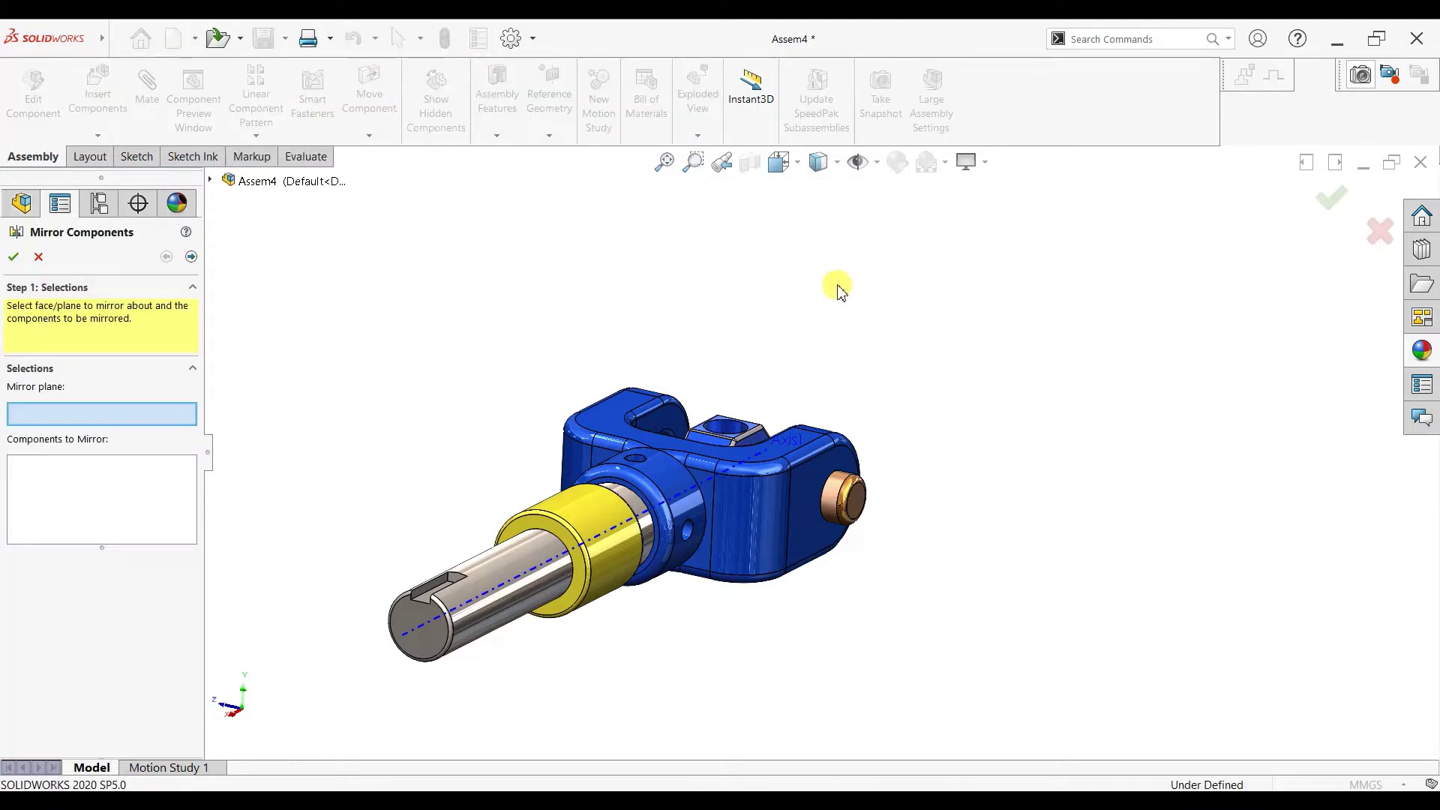
middle_drag(838, 289, 806, 362)
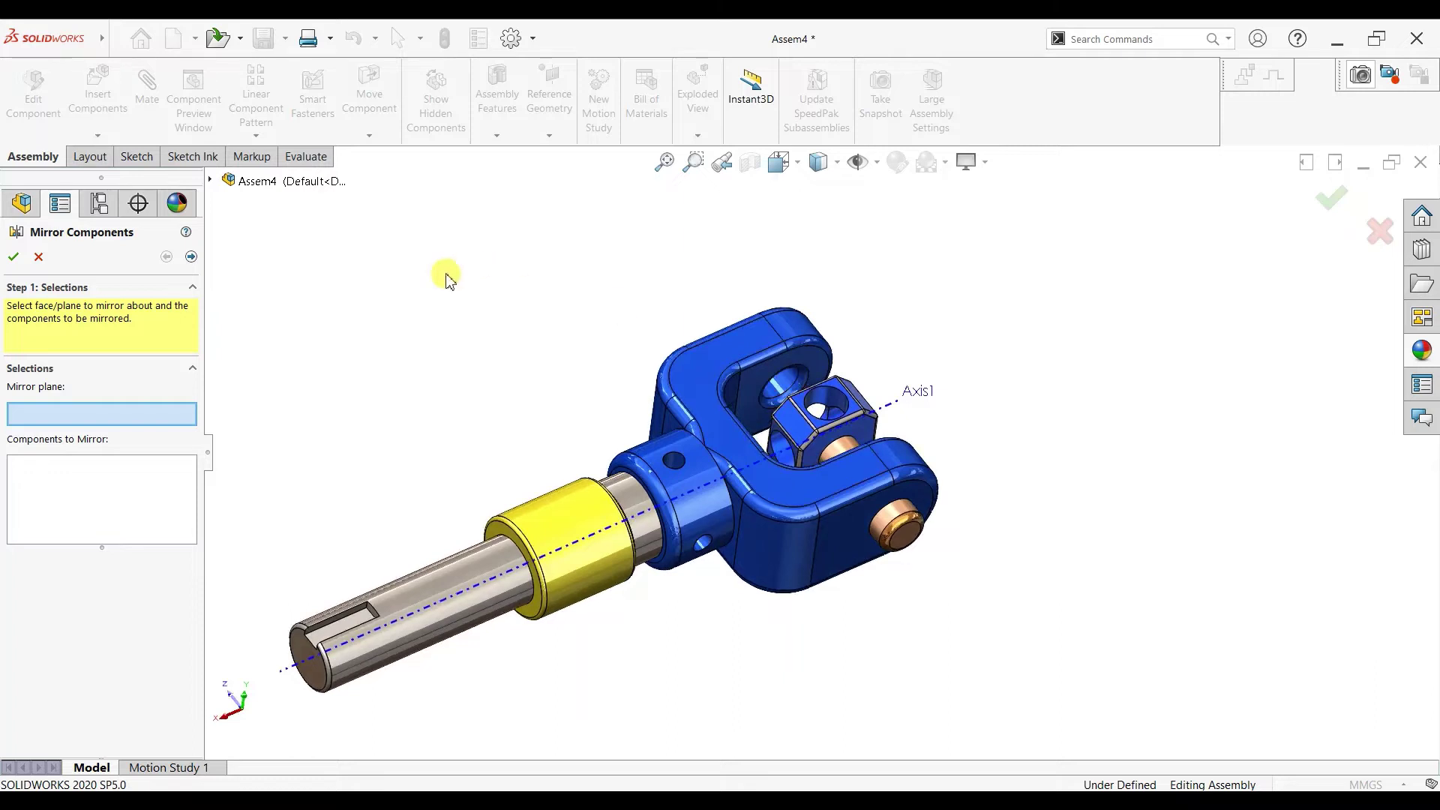
scroll(360, 247, down, 2)
click(210, 181)
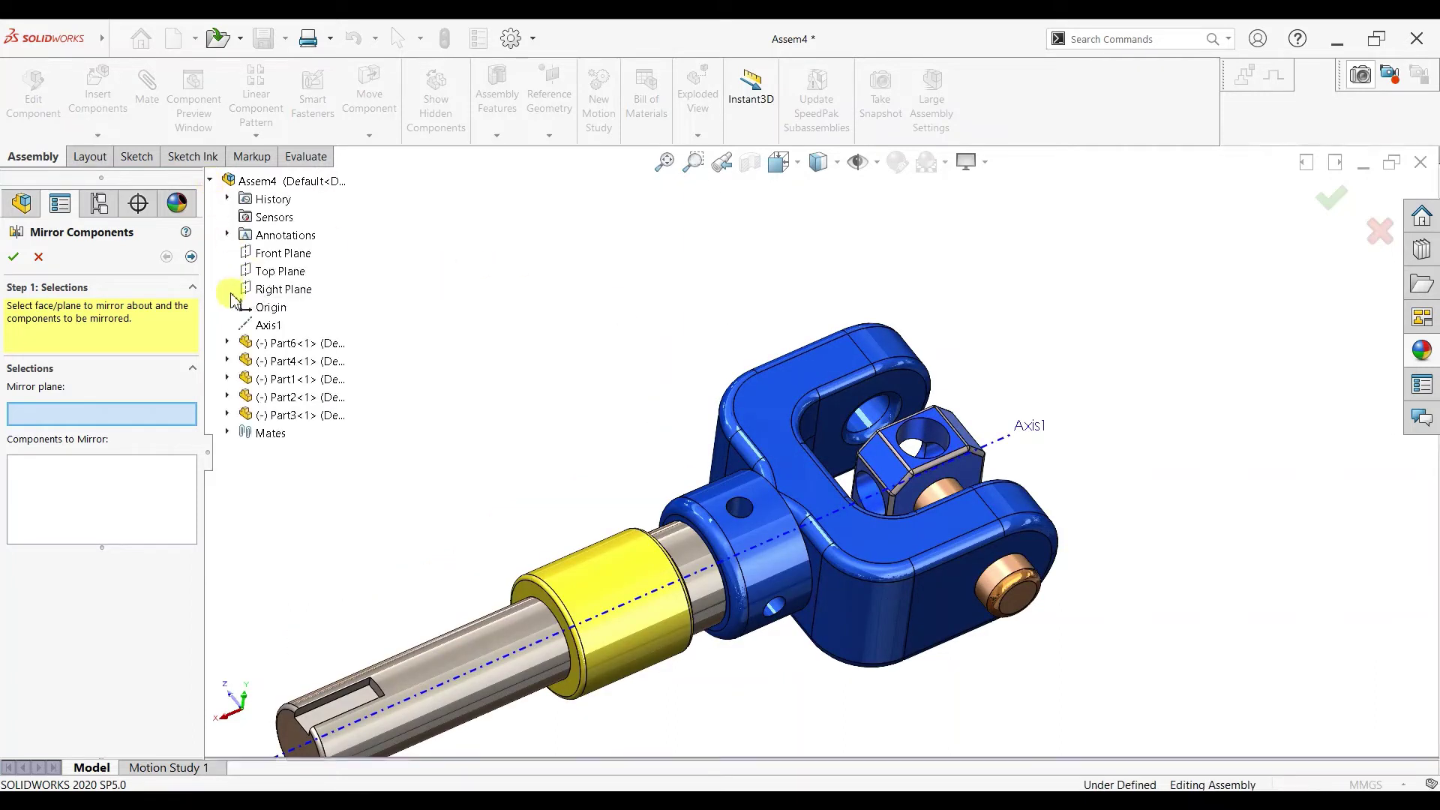
click(262, 254)
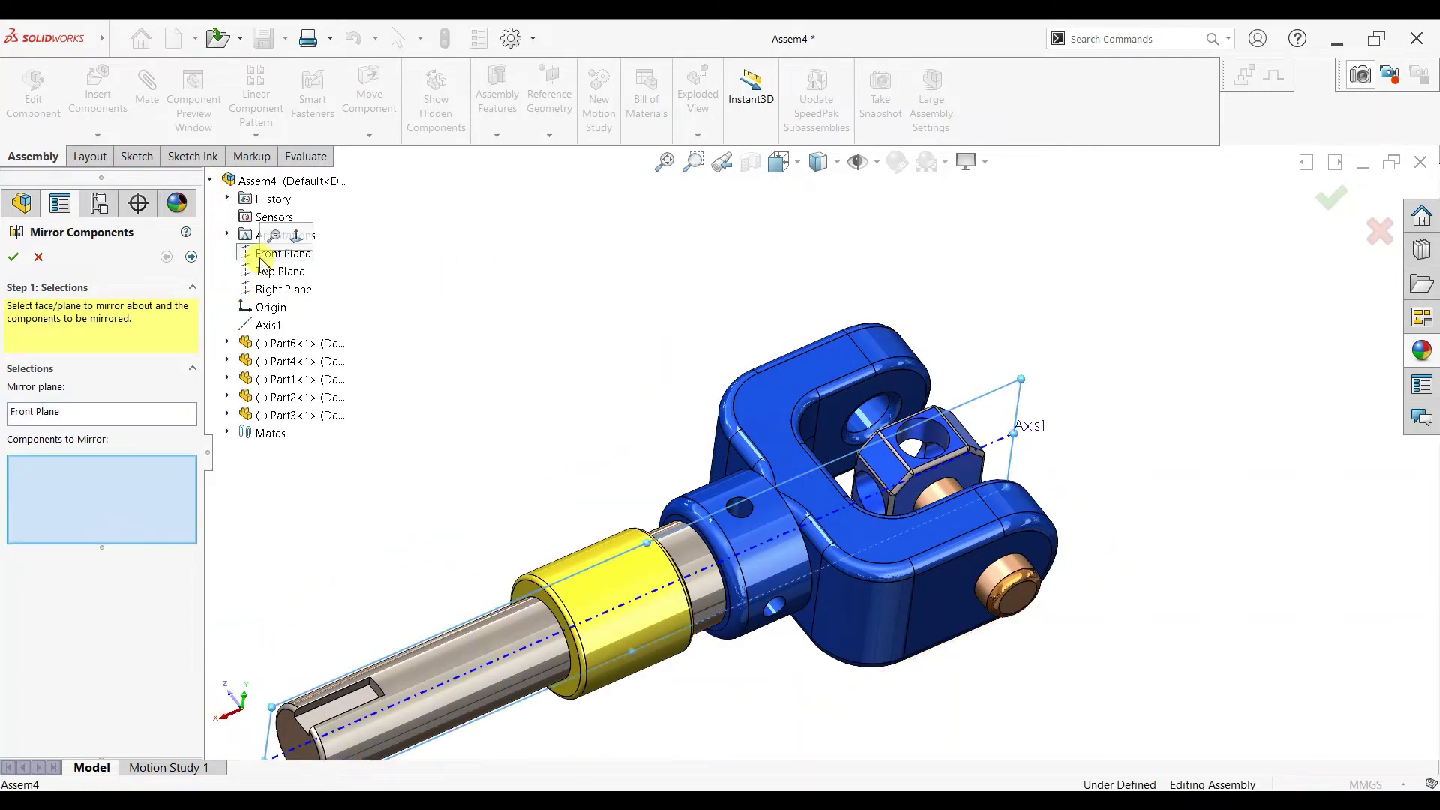
click(1009, 583)
click(192, 256)
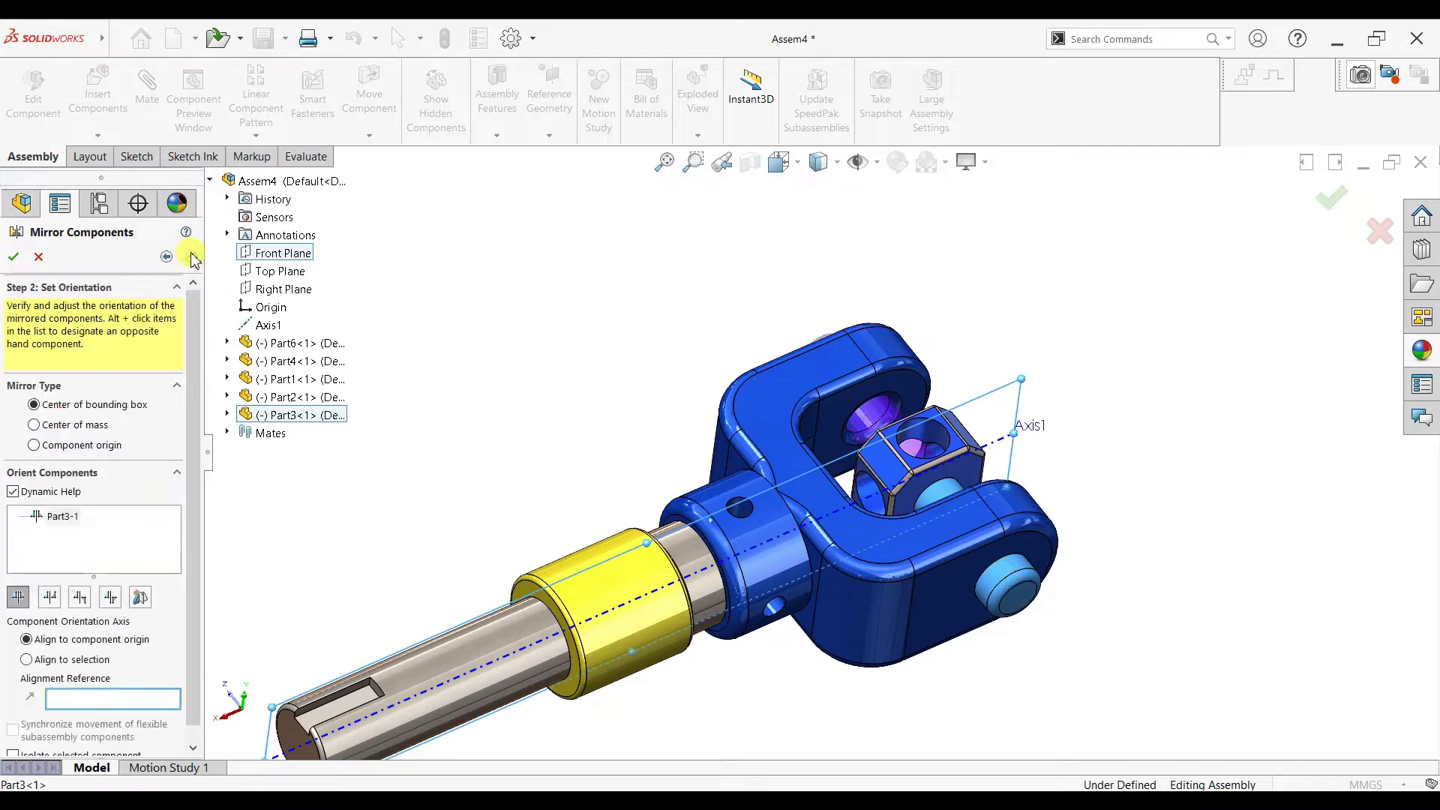
middle_drag(697, 375, 659, 352)
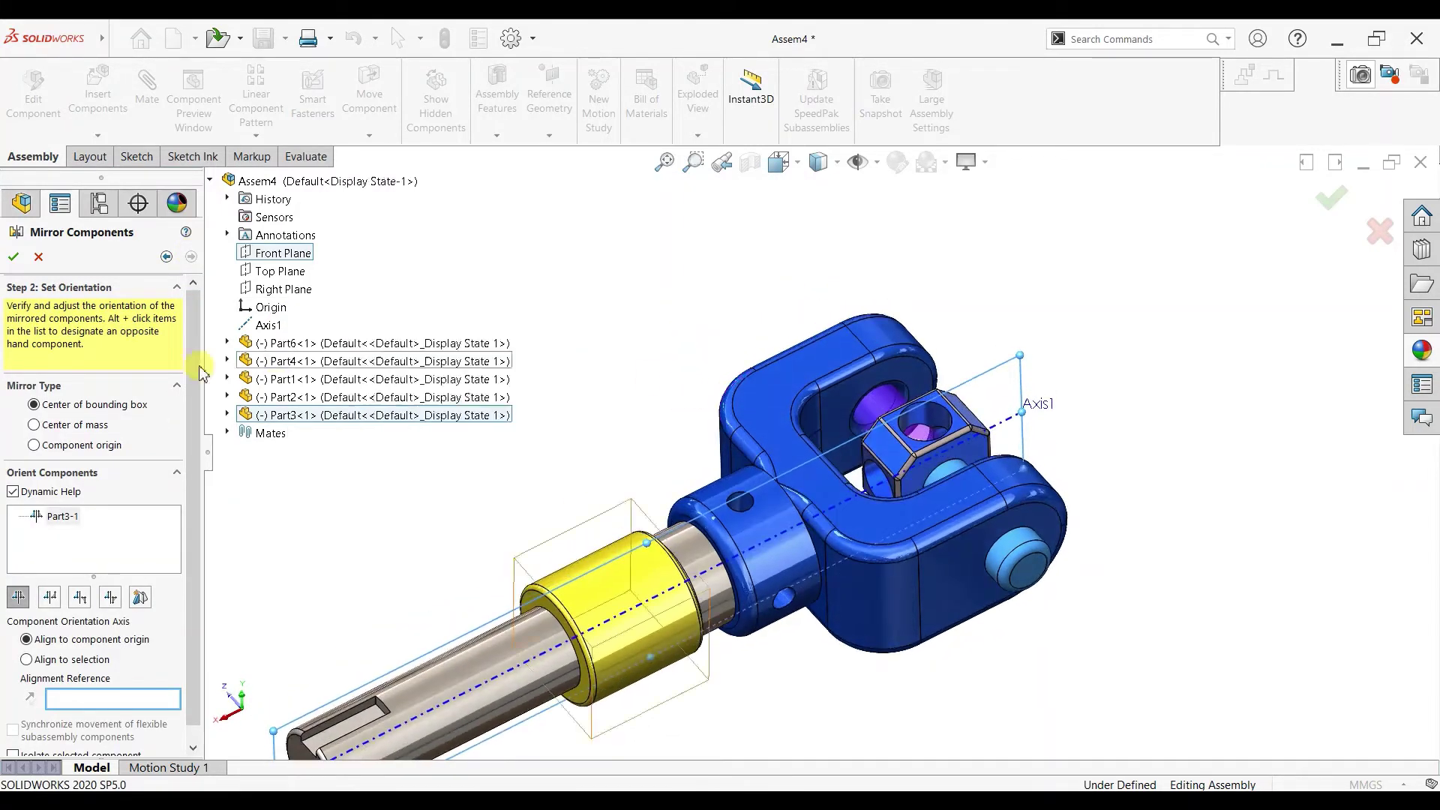
click(15, 258)
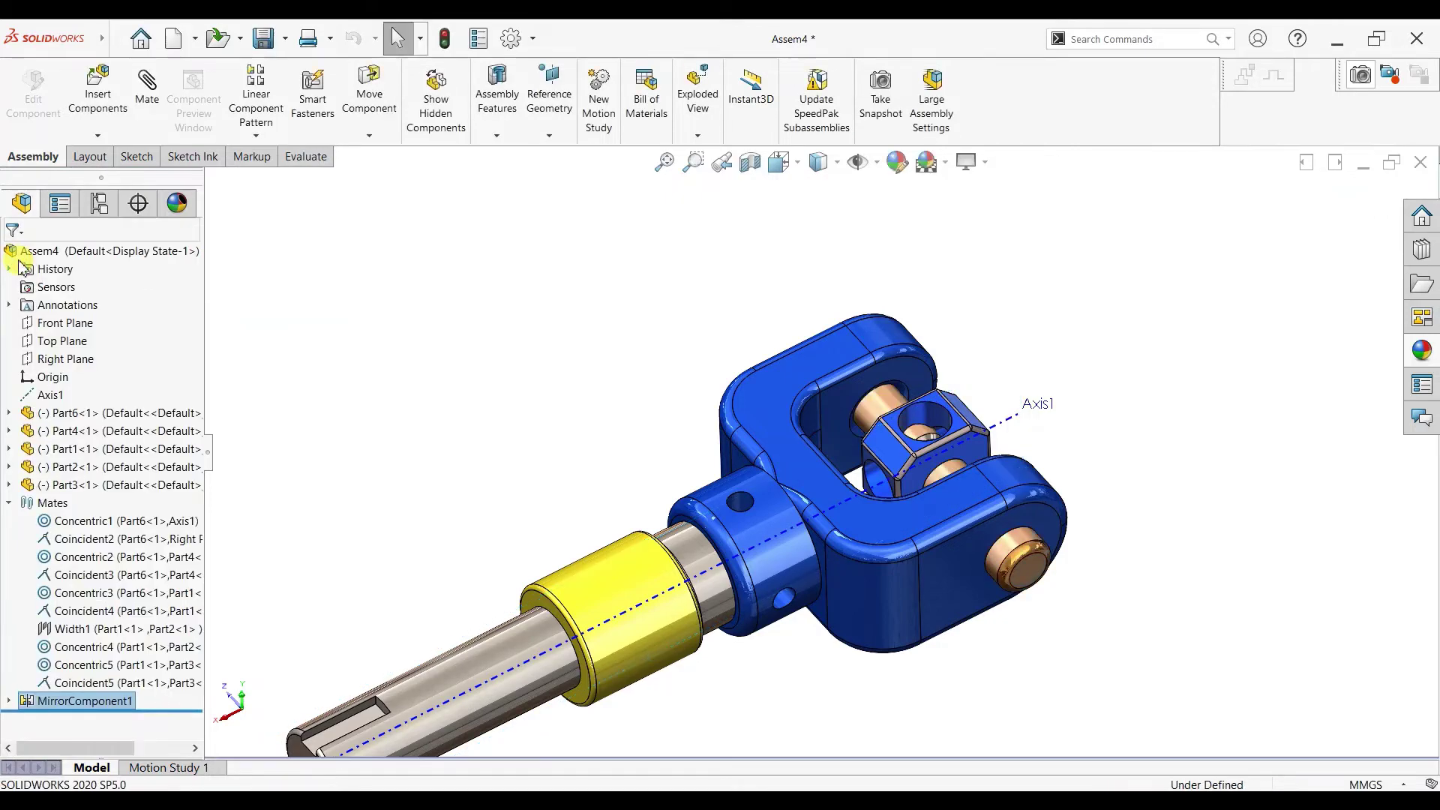
Step: Examine the pins in the finished Assem1, turn its joint slightly about the shaft, and return to Assem4
scroll(925, 457, down, 5)
middle_drag(927, 459, 926, 402)
scroll(949, 570, up, 6)
scroll(828, 654, down, 3)
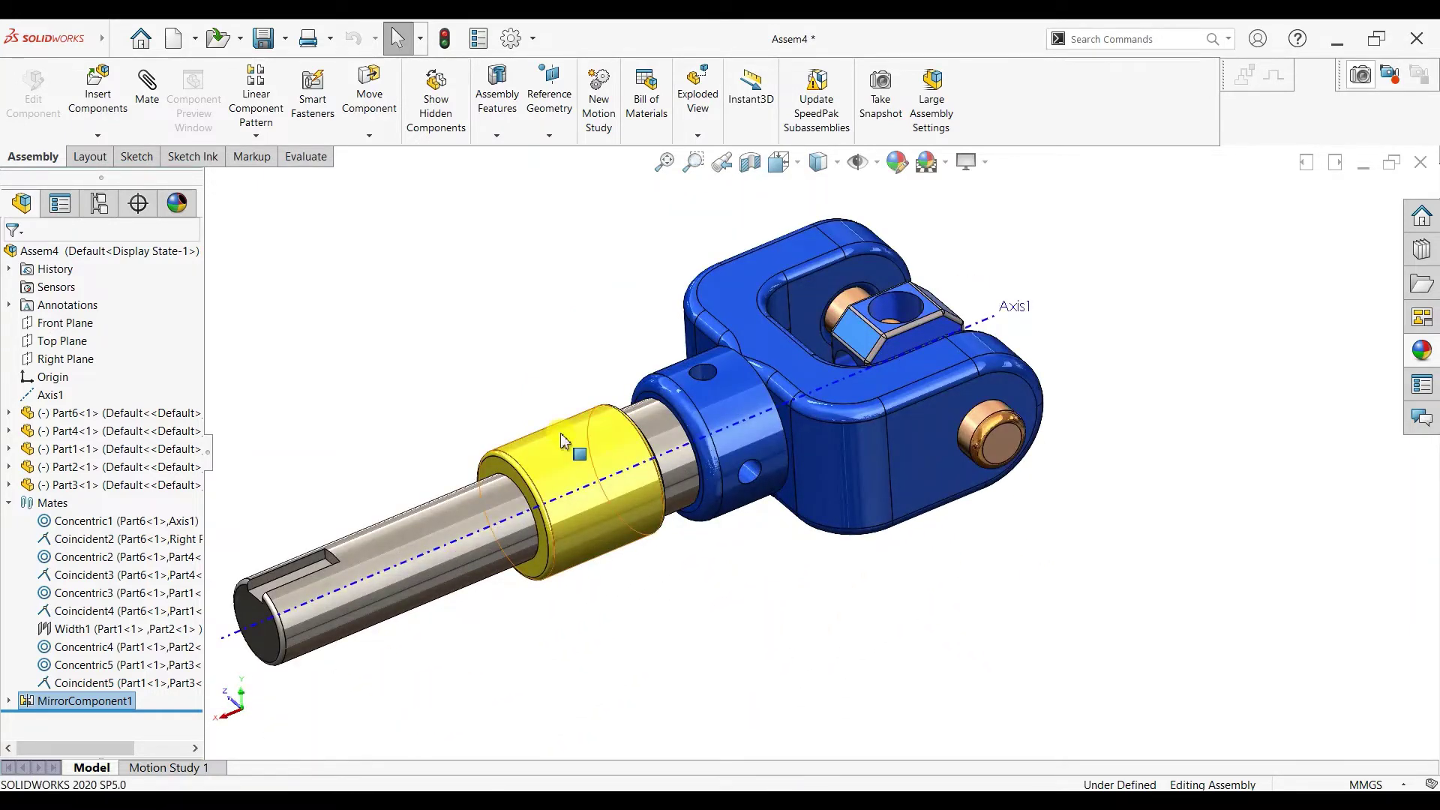
mouse_move(808, 800)
click(716, 720)
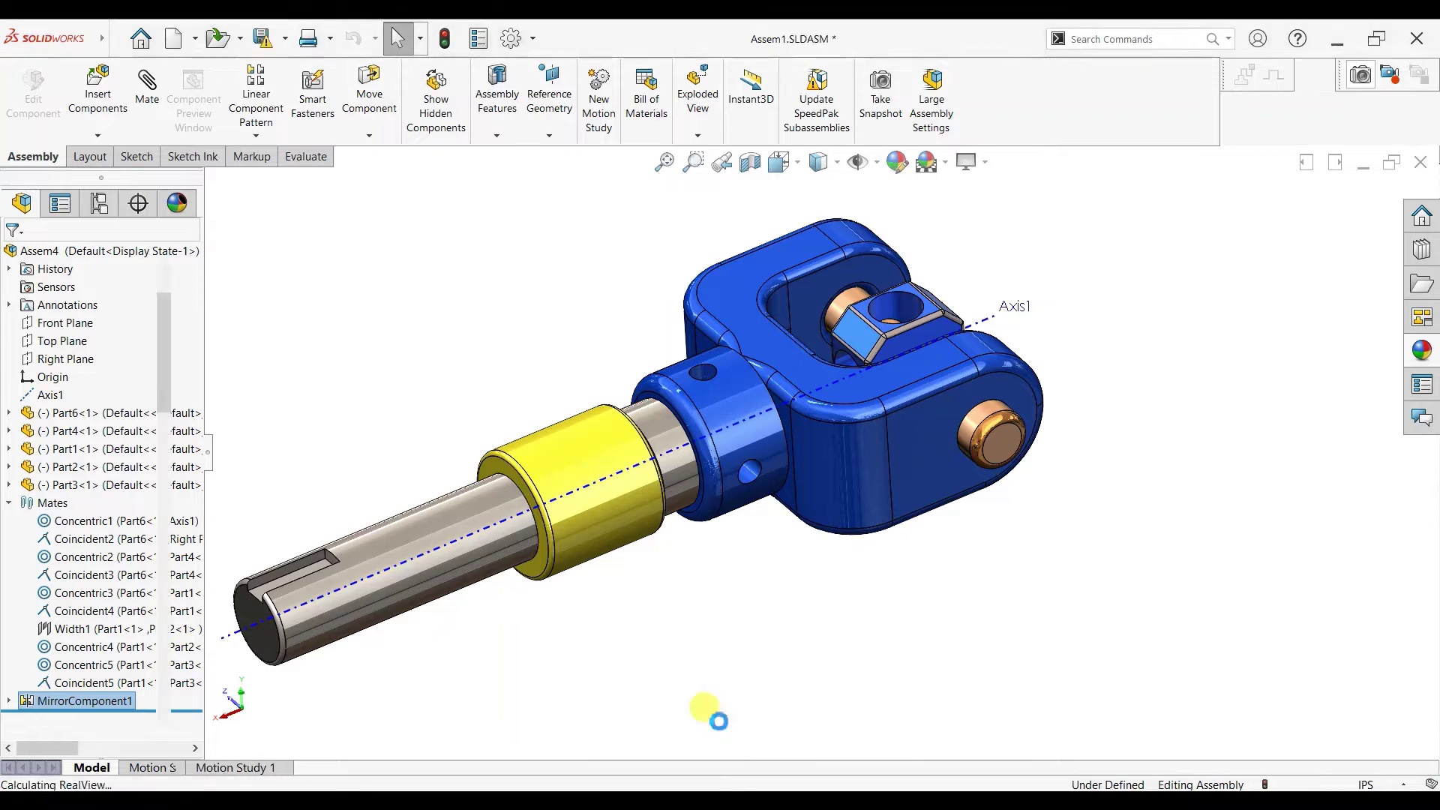
scroll(824, 529, down, 5)
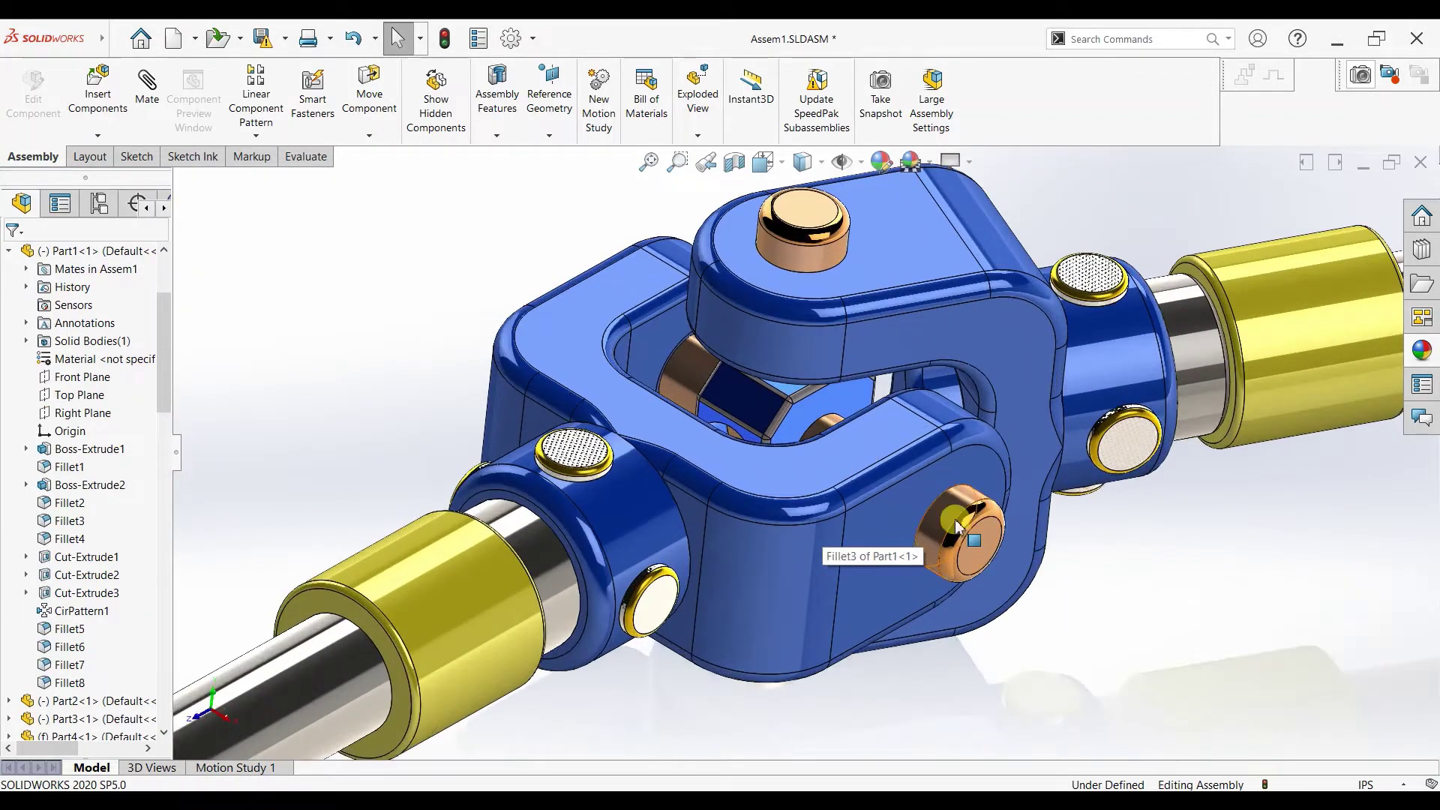
drag(924, 612, 913, 550)
scroll(919, 548, up, 8)
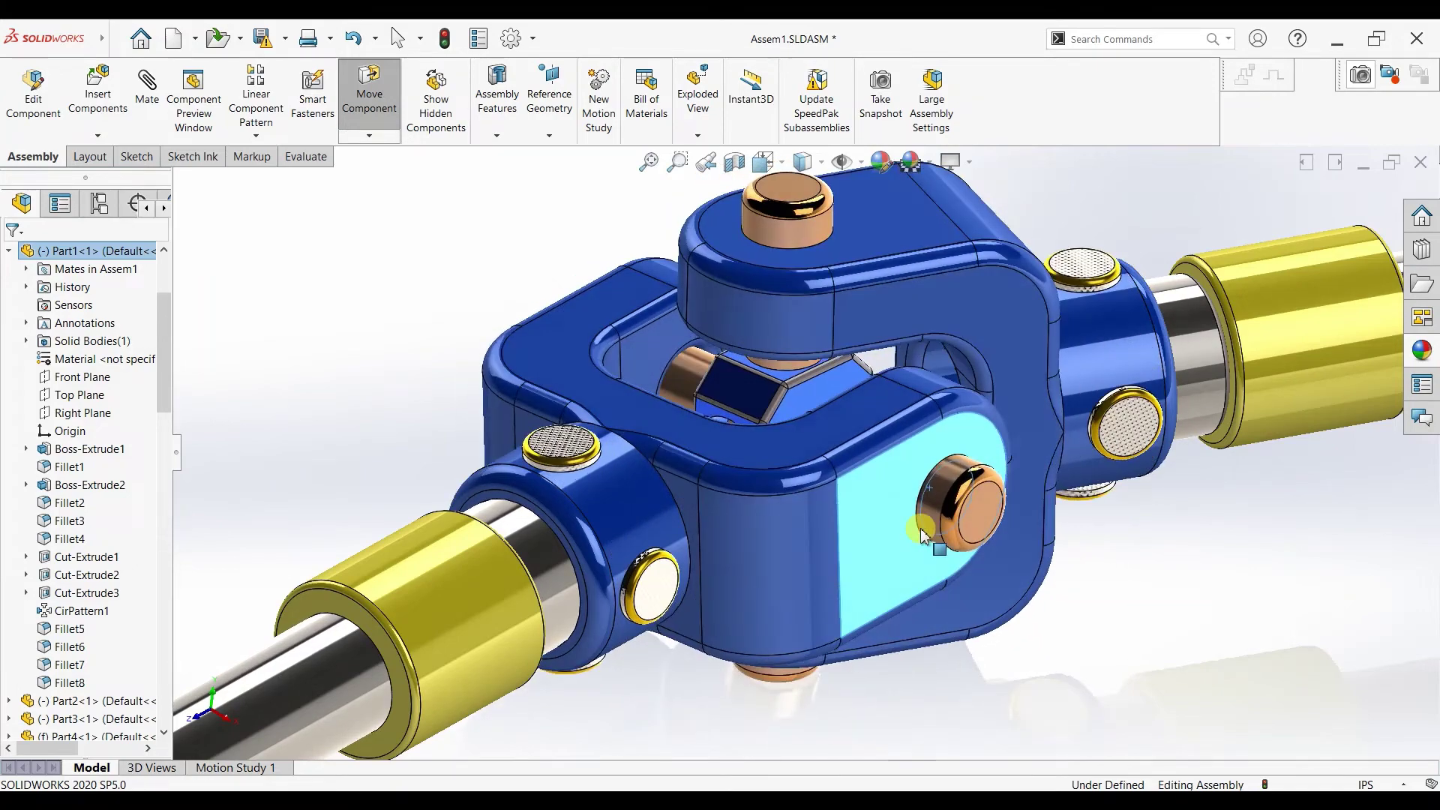
scroll(1001, 534, down, 2)
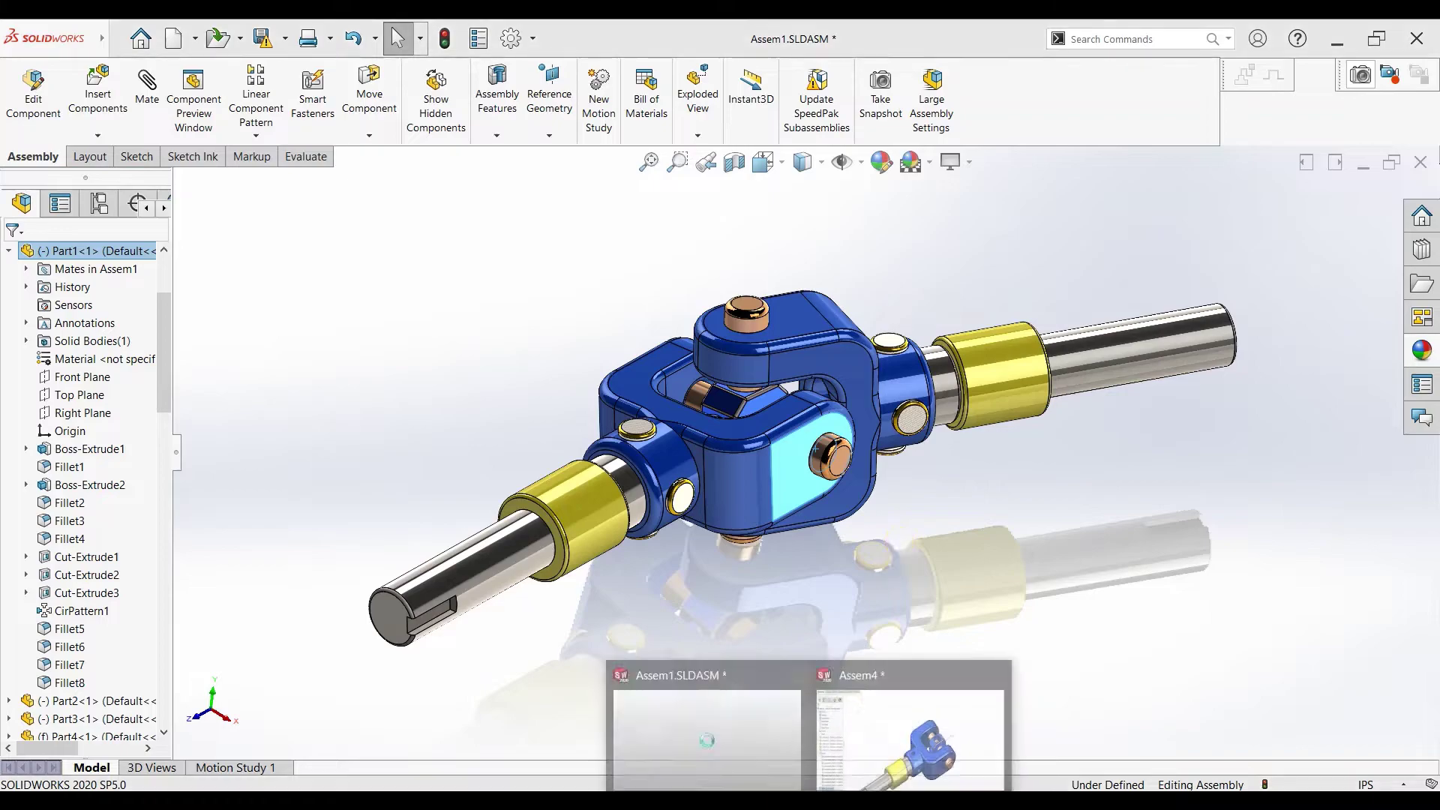
click(900, 746)
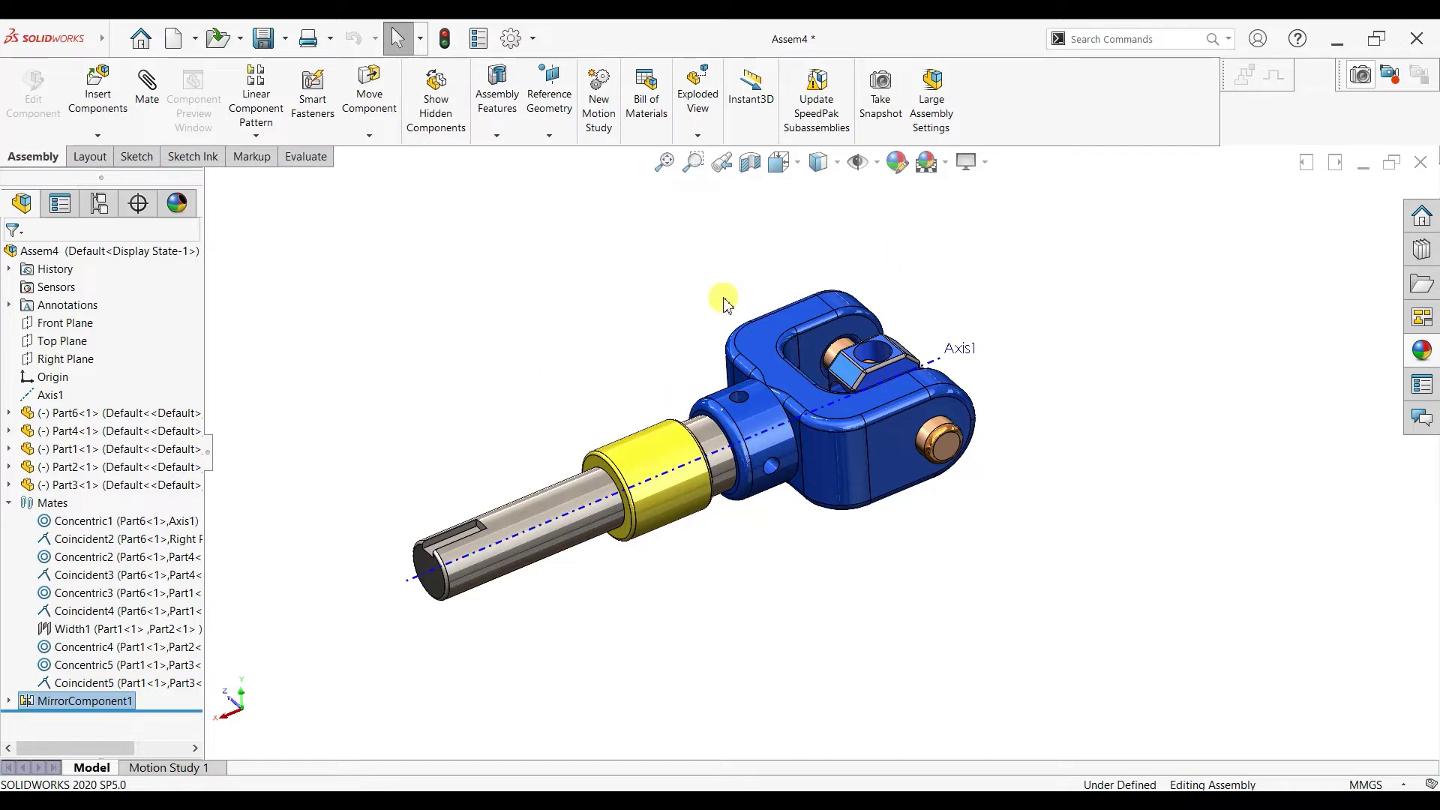
Step: Insert the small headed pin Part5 into the assembly, placing it loose above the shaft
click(97, 84)
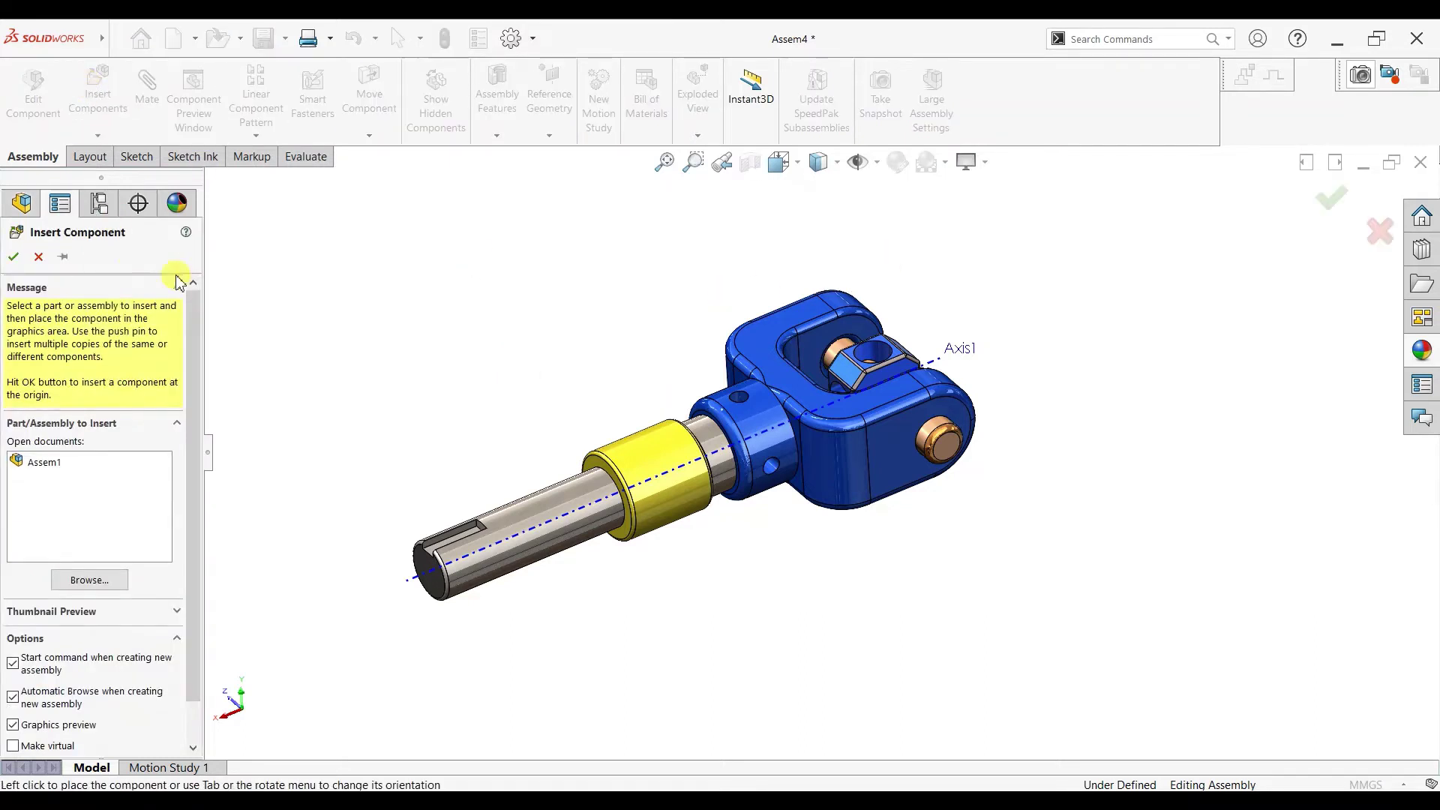
click(90, 581)
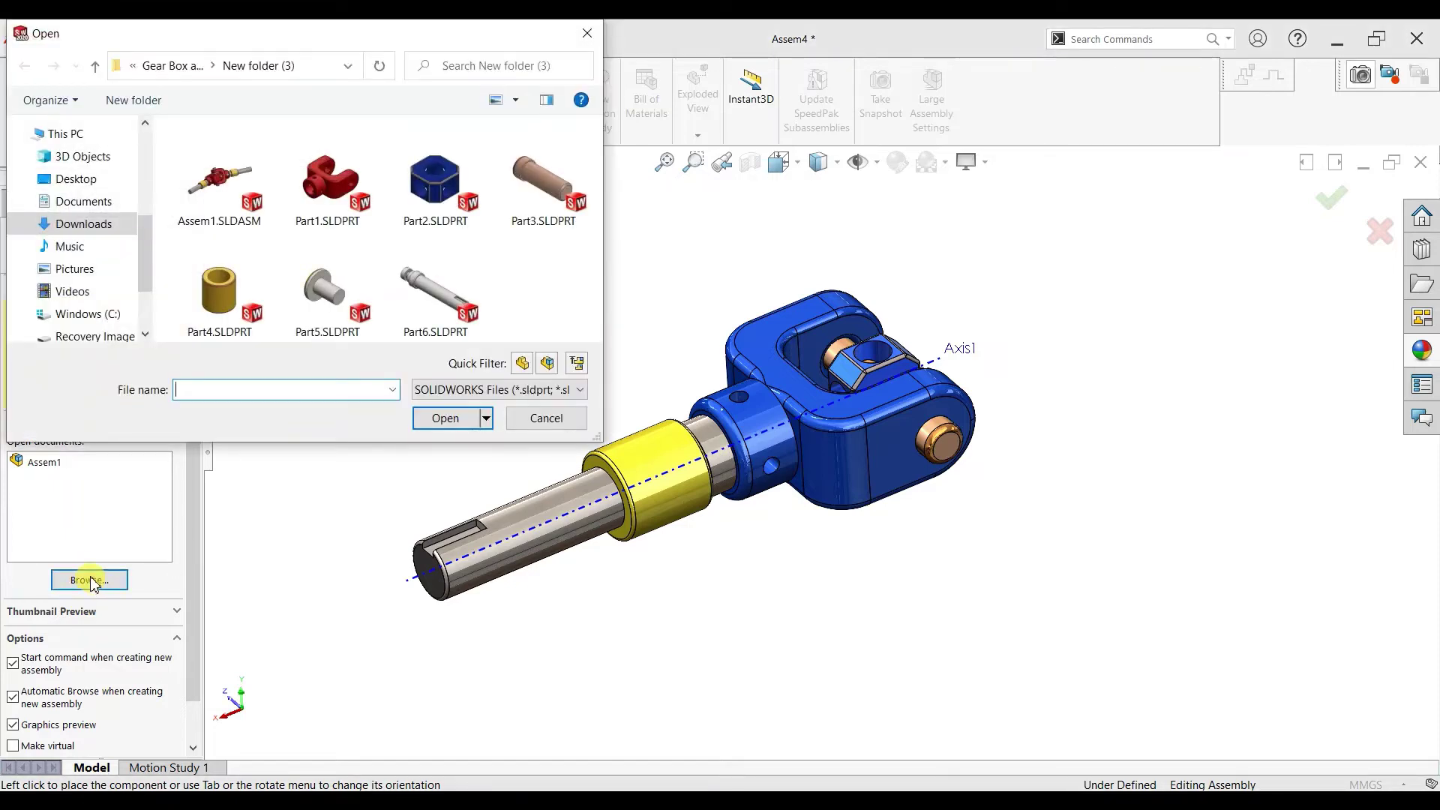
click(322, 300)
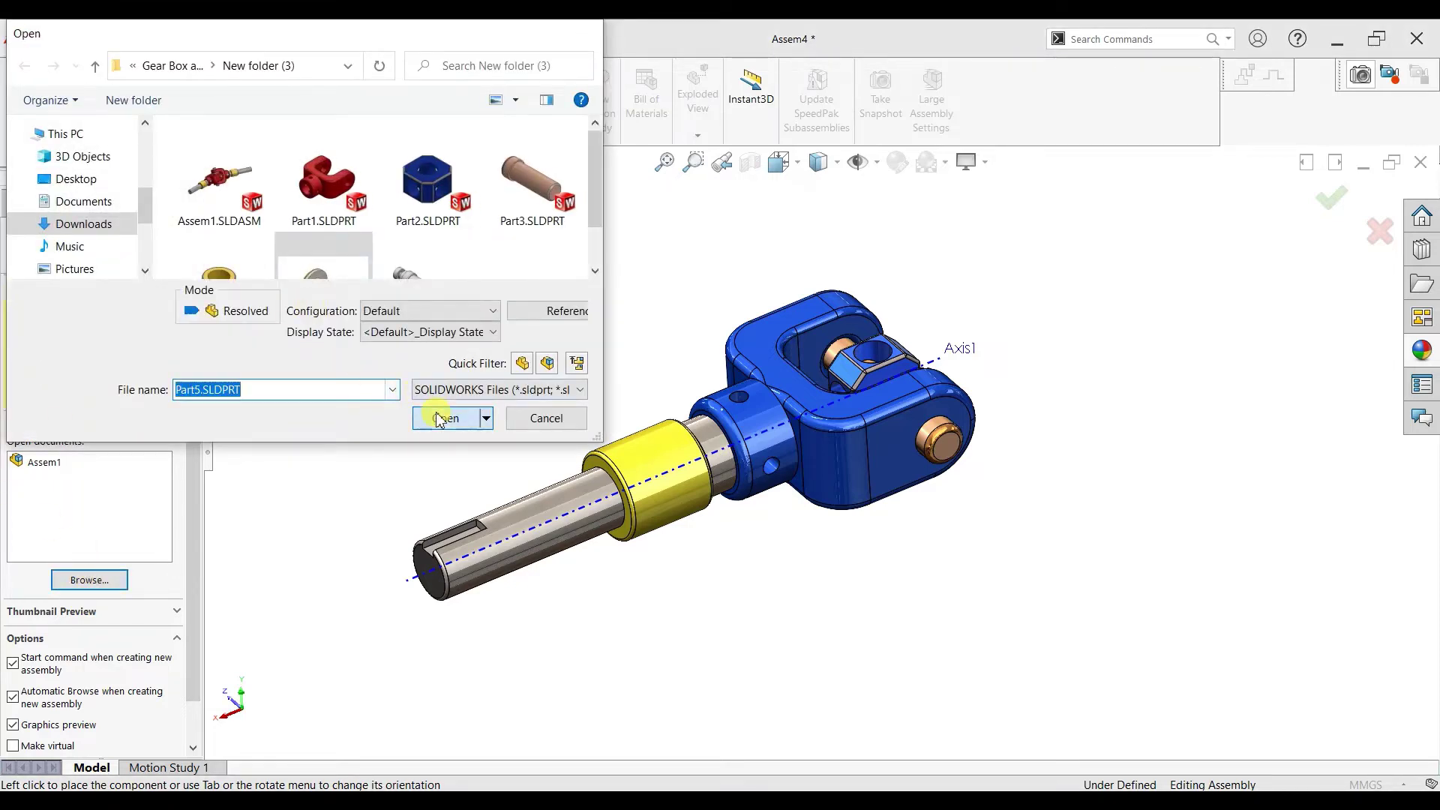
click(441, 419)
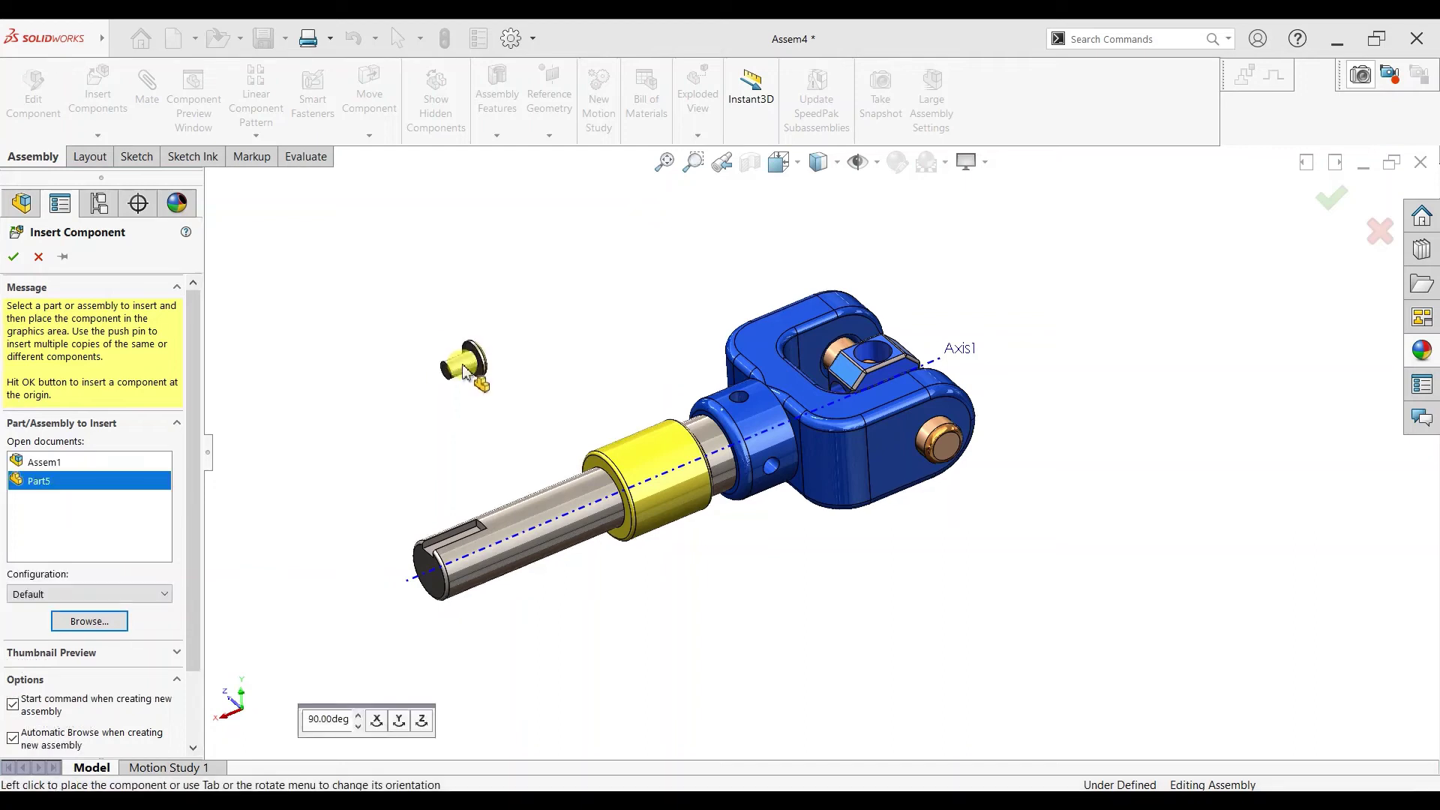
click(465, 372)
scroll(473, 390, down, 2)
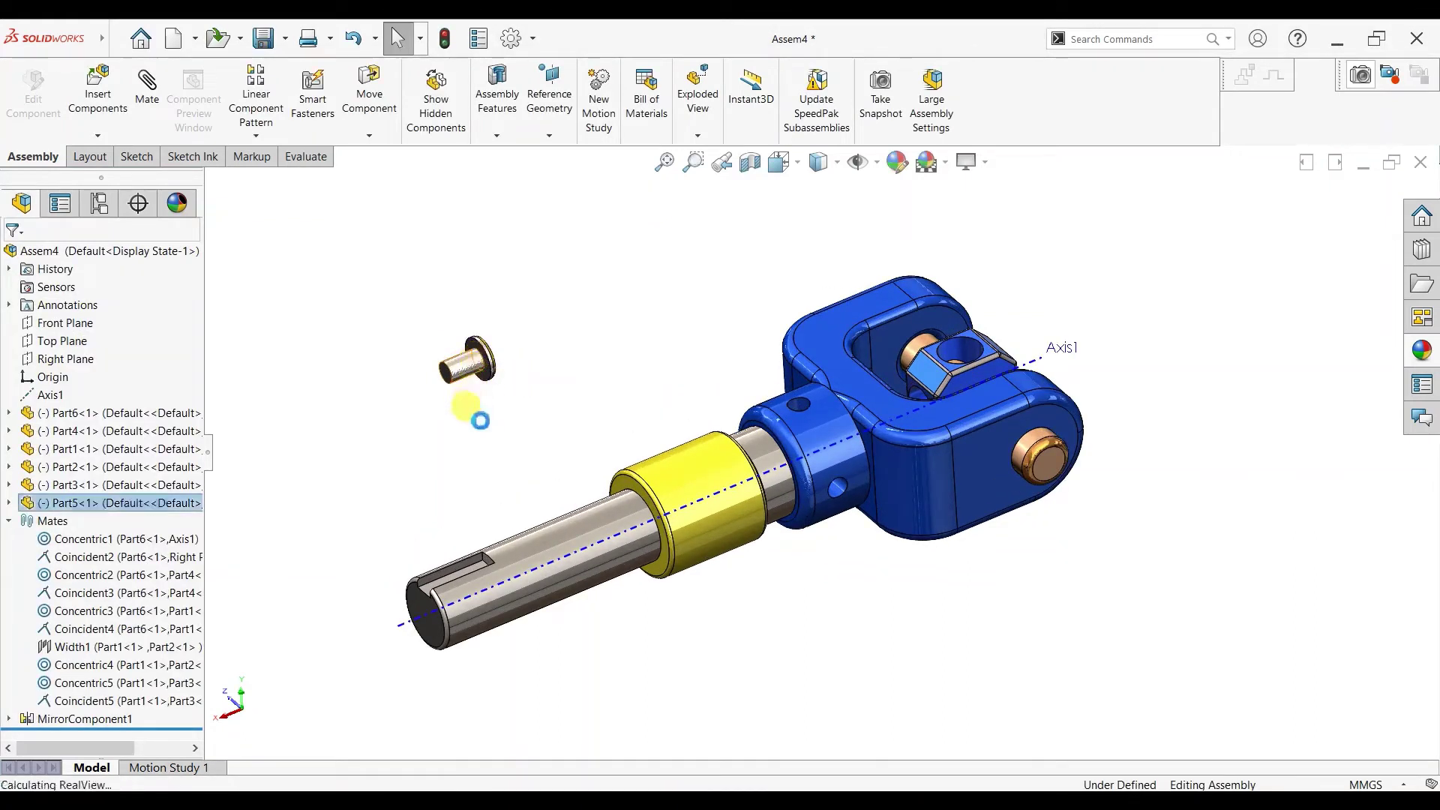
Step: Make three more copies of the Part5 pin in the empty space beside the fork and shaft
ctrl+drag(467, 364, 482, 421)
ctrl+drag(467, 364, 517, 310)
key(ctrl+8)
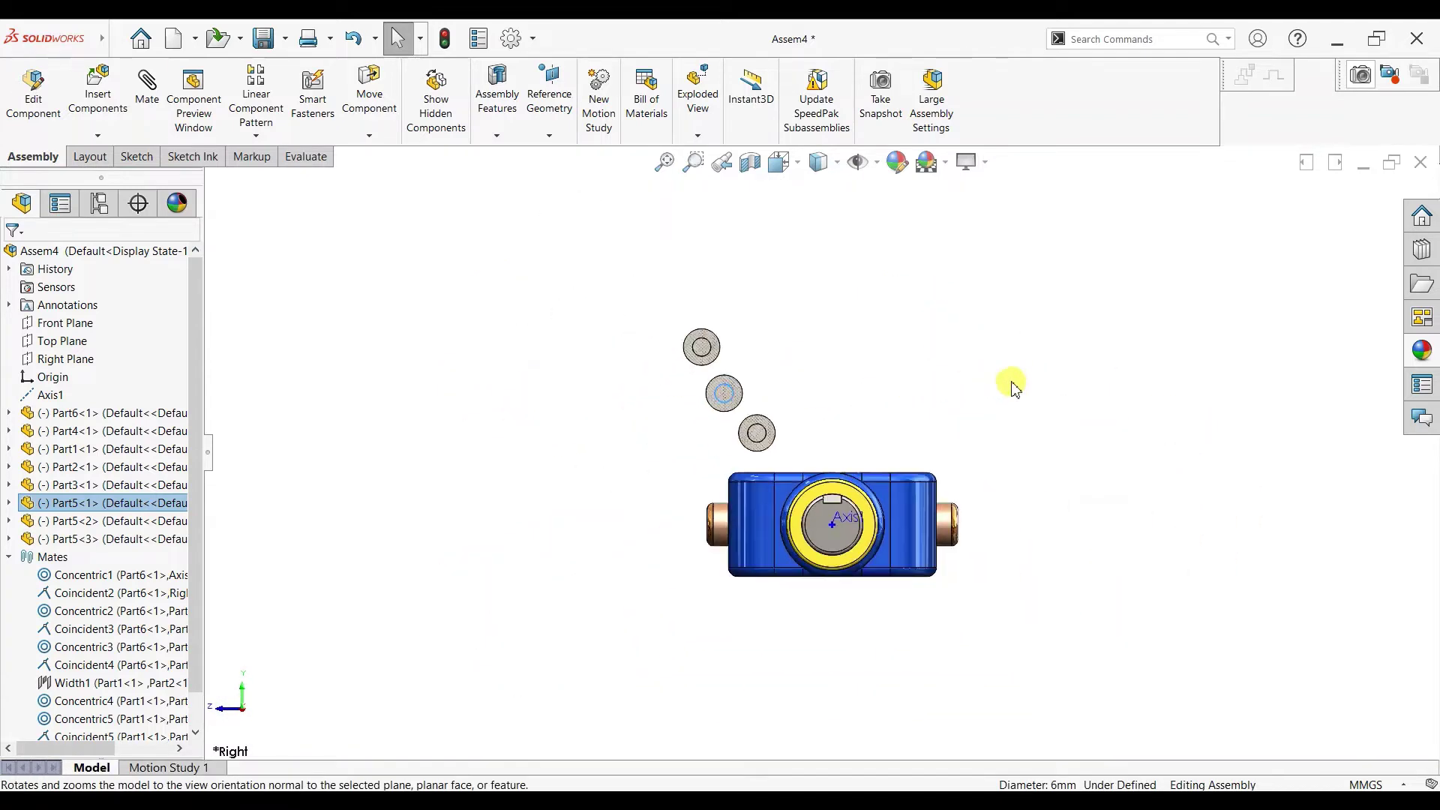
middle_drag(1014, 387, 1074, 392)
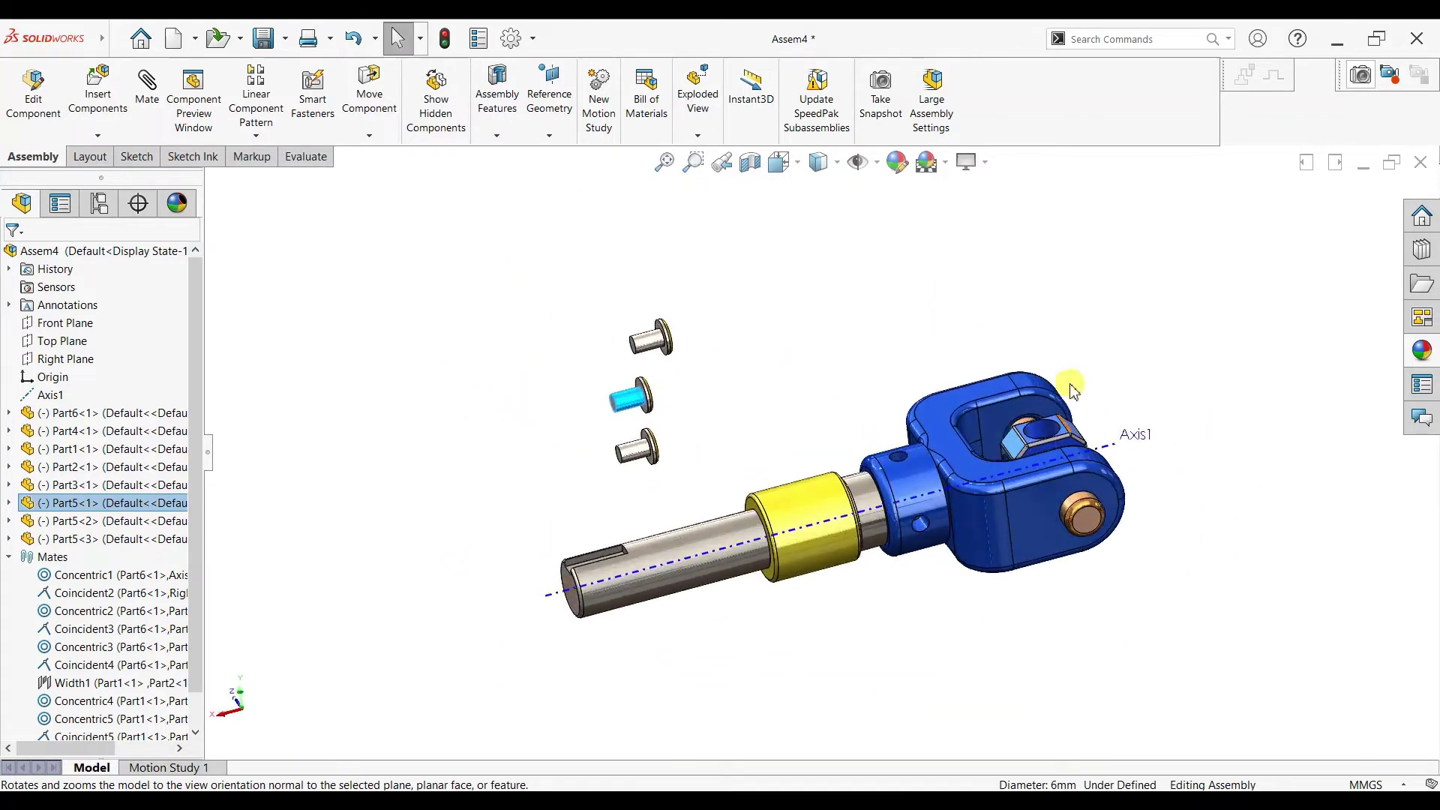
scroll(1050, 408, down, 3)
scroll(1042, 412, up, 3)
click(566, 367)
ctrl+drag(506, 359, 647, 385)
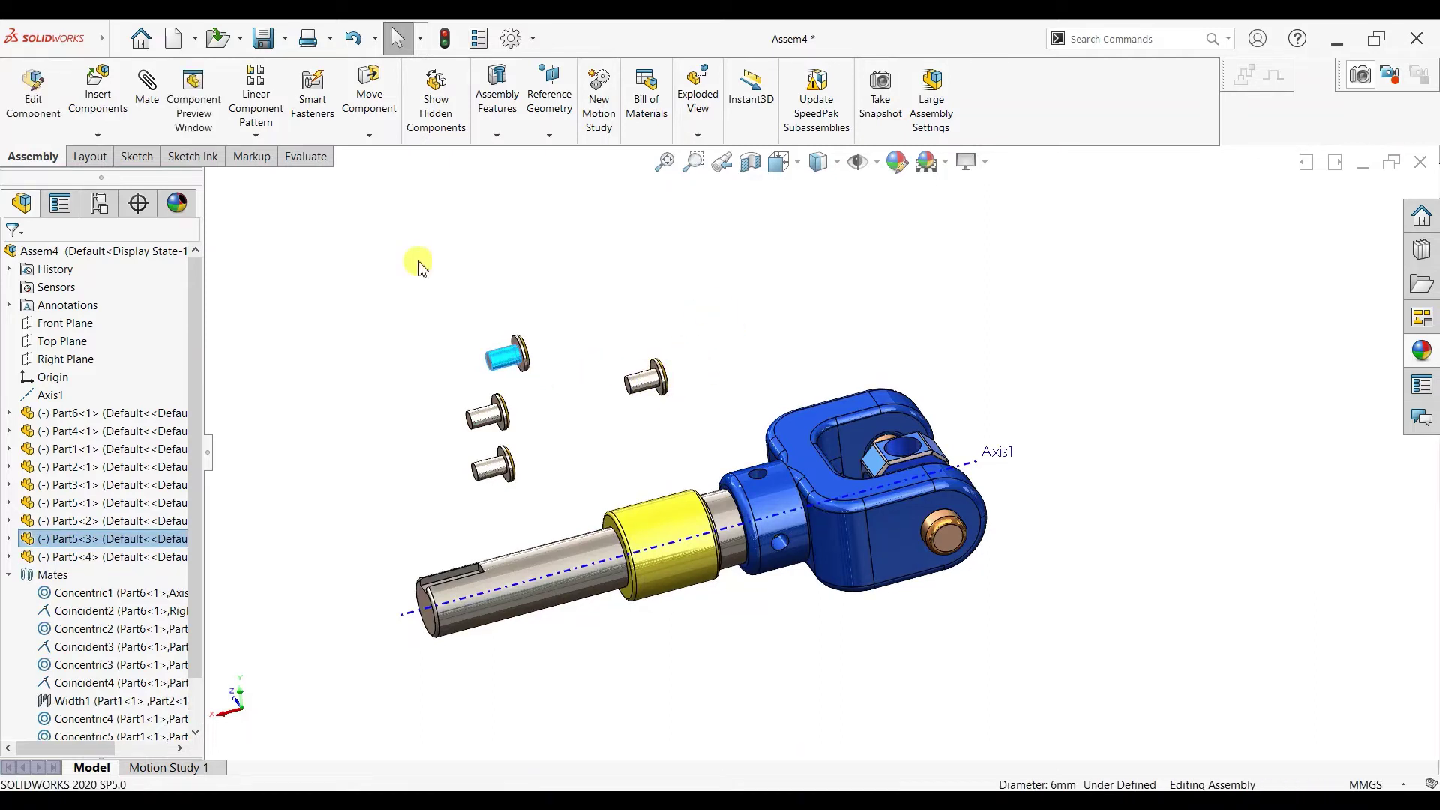
click(655, 297)
Step: Mate the shank of the separate fourth Part5 pin concentric with the side hole in the fork's hub
click(147, 86)
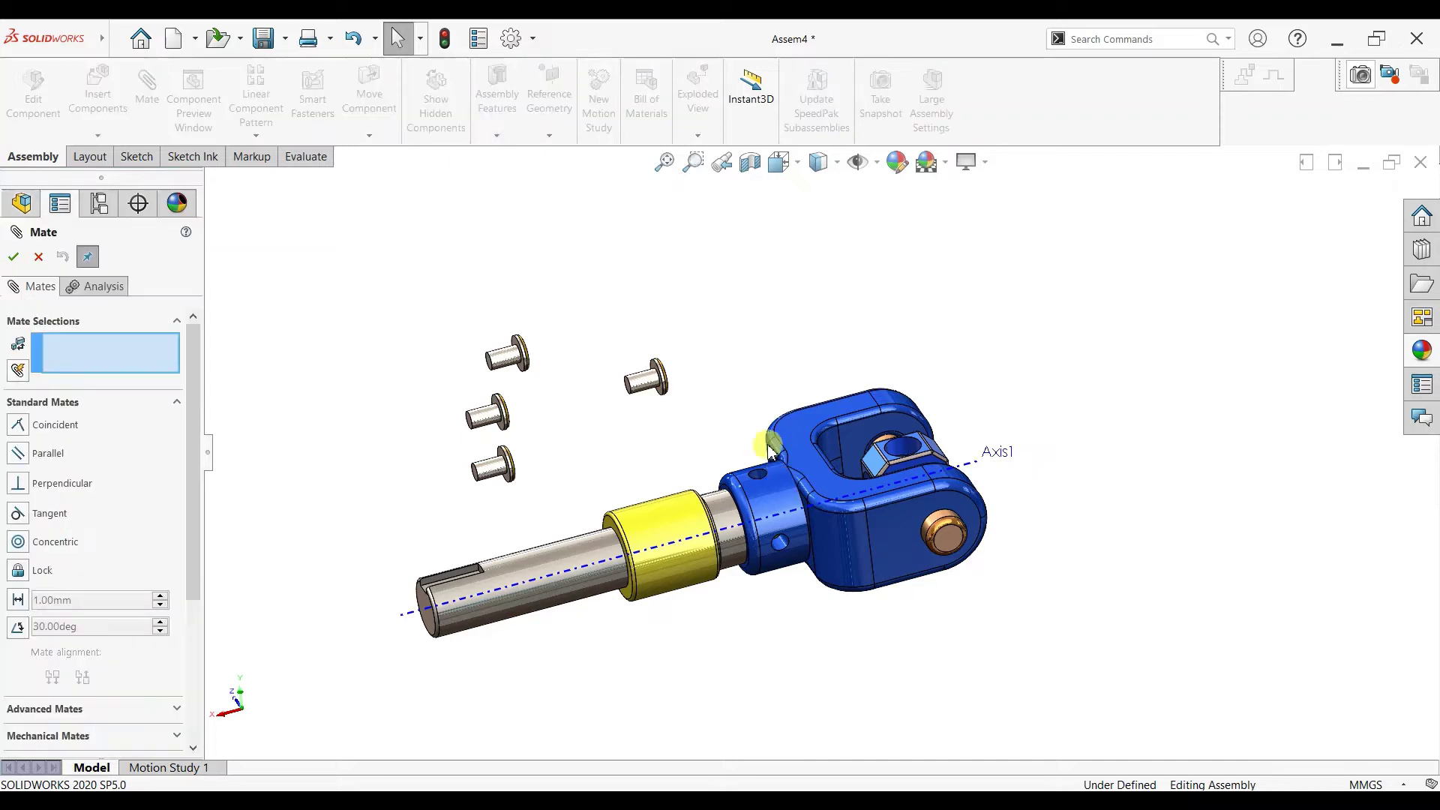
scroll(723, 417, down, 5)
click(555, 315)
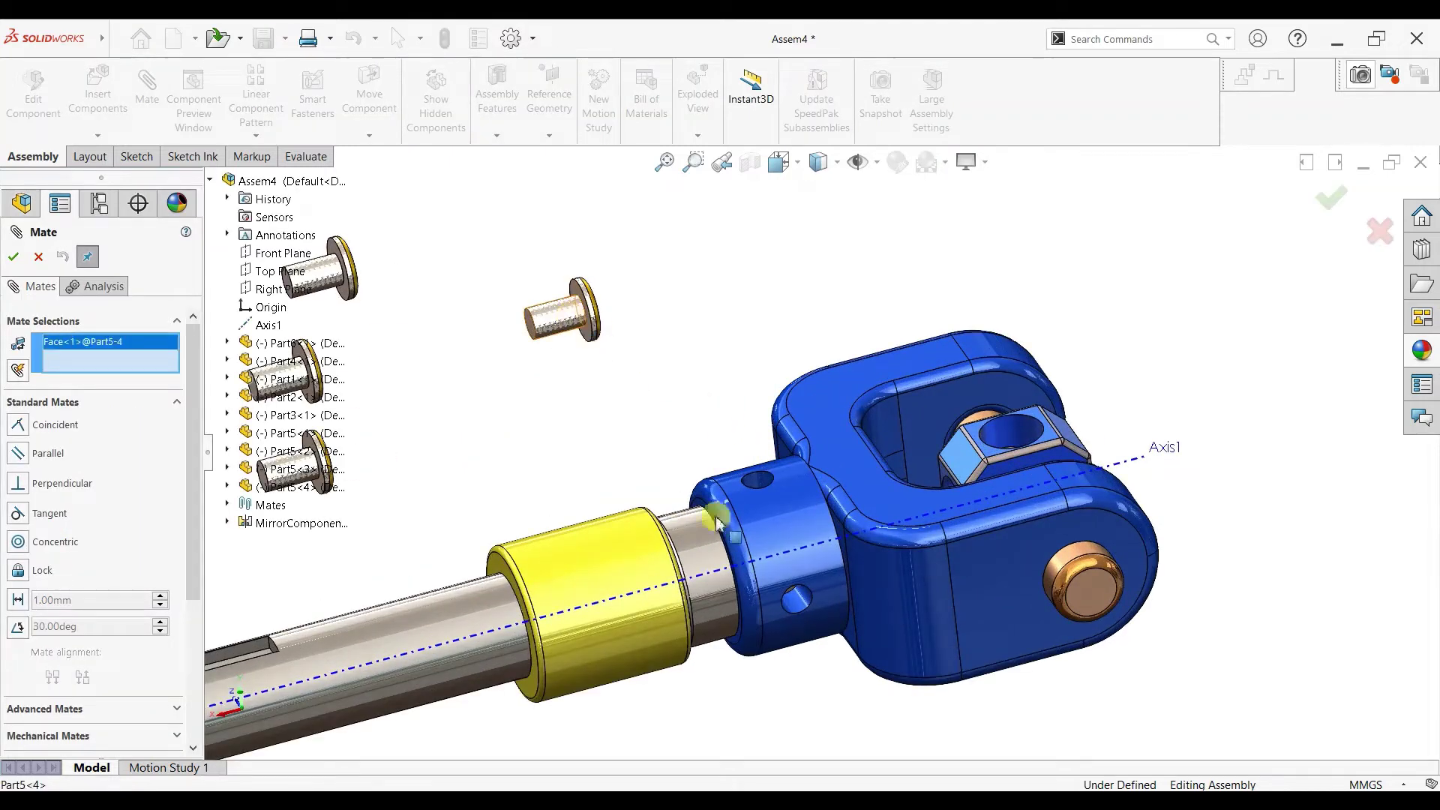
click(797, 602)
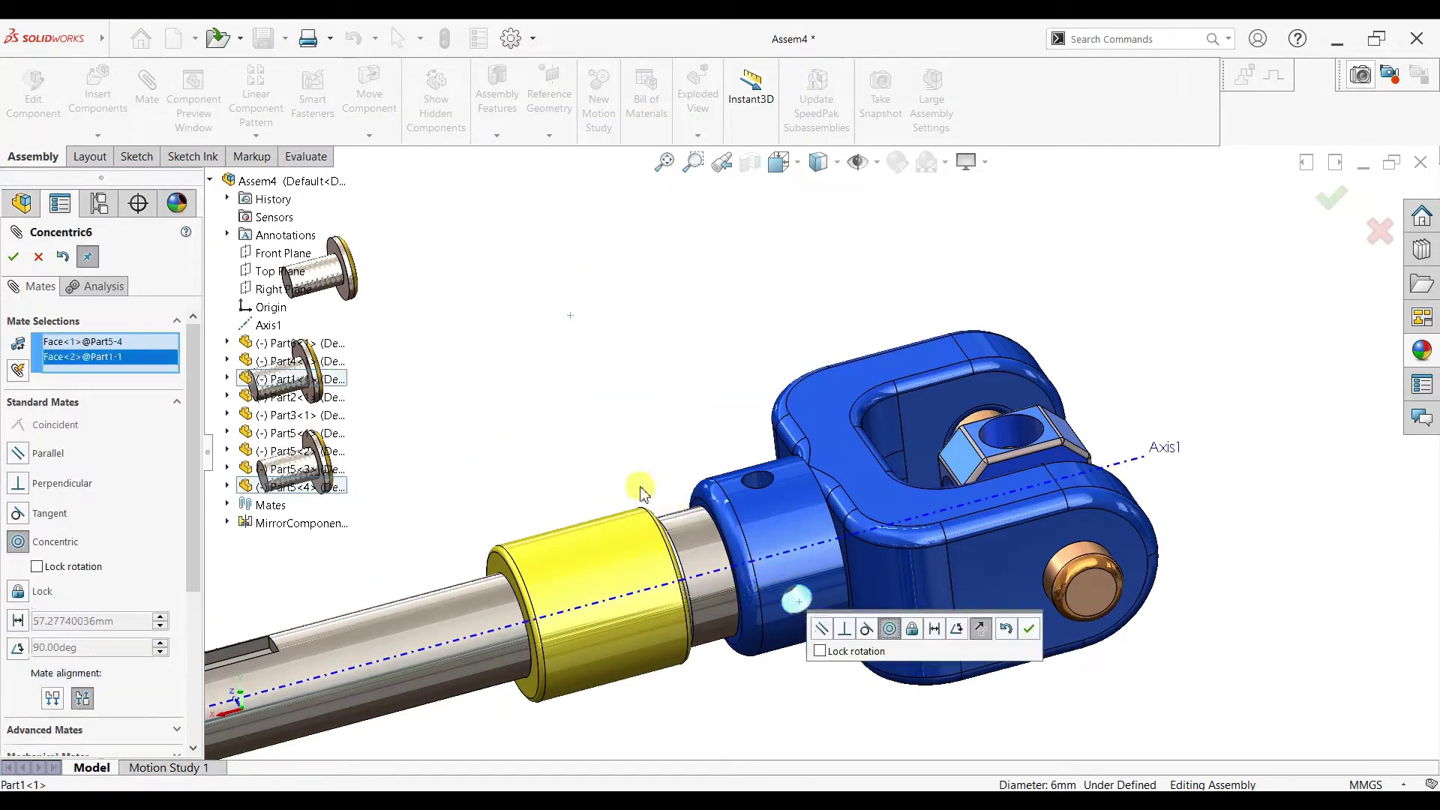
middle_drag(799, 608, 709, 602)
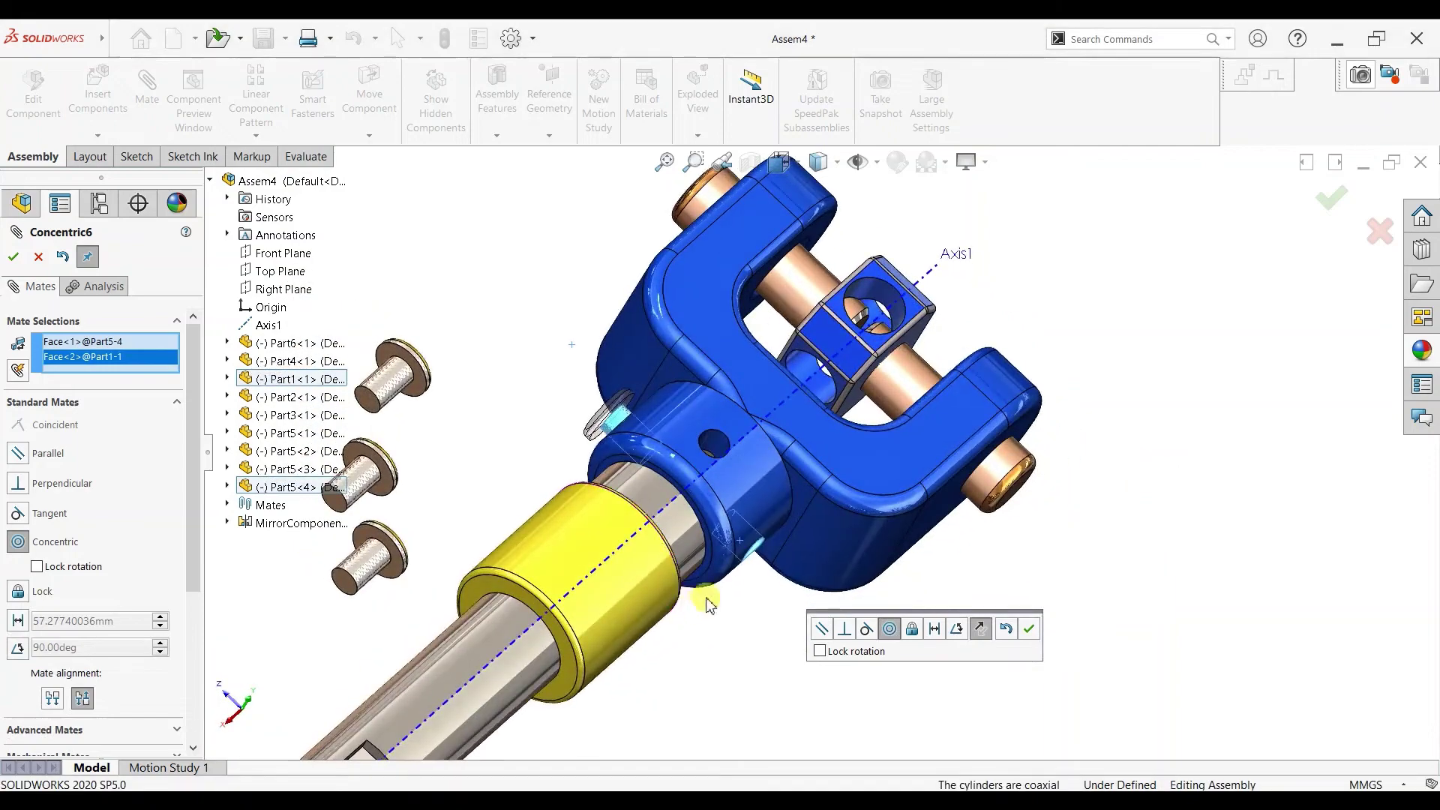
click(1028, 629)
Step: Mate the underside of the Part5 pin's head tangent to the fork hub's outer cylindrical face, and finish mating
scroll(693, 477, down, 5)
scroll(694, 476, up, 3)
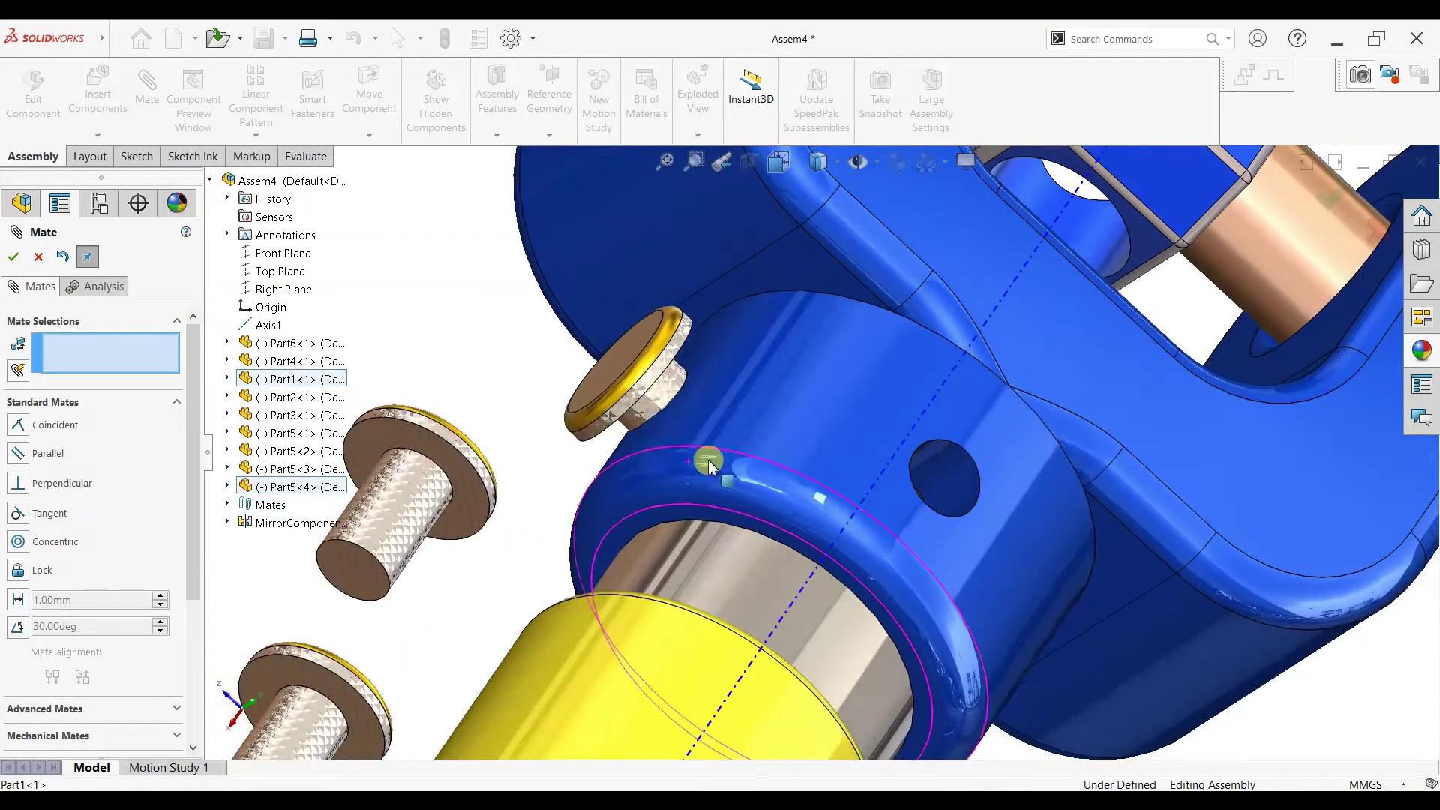
click(679, 405)
middle_drag(679, 405, 679, 368)
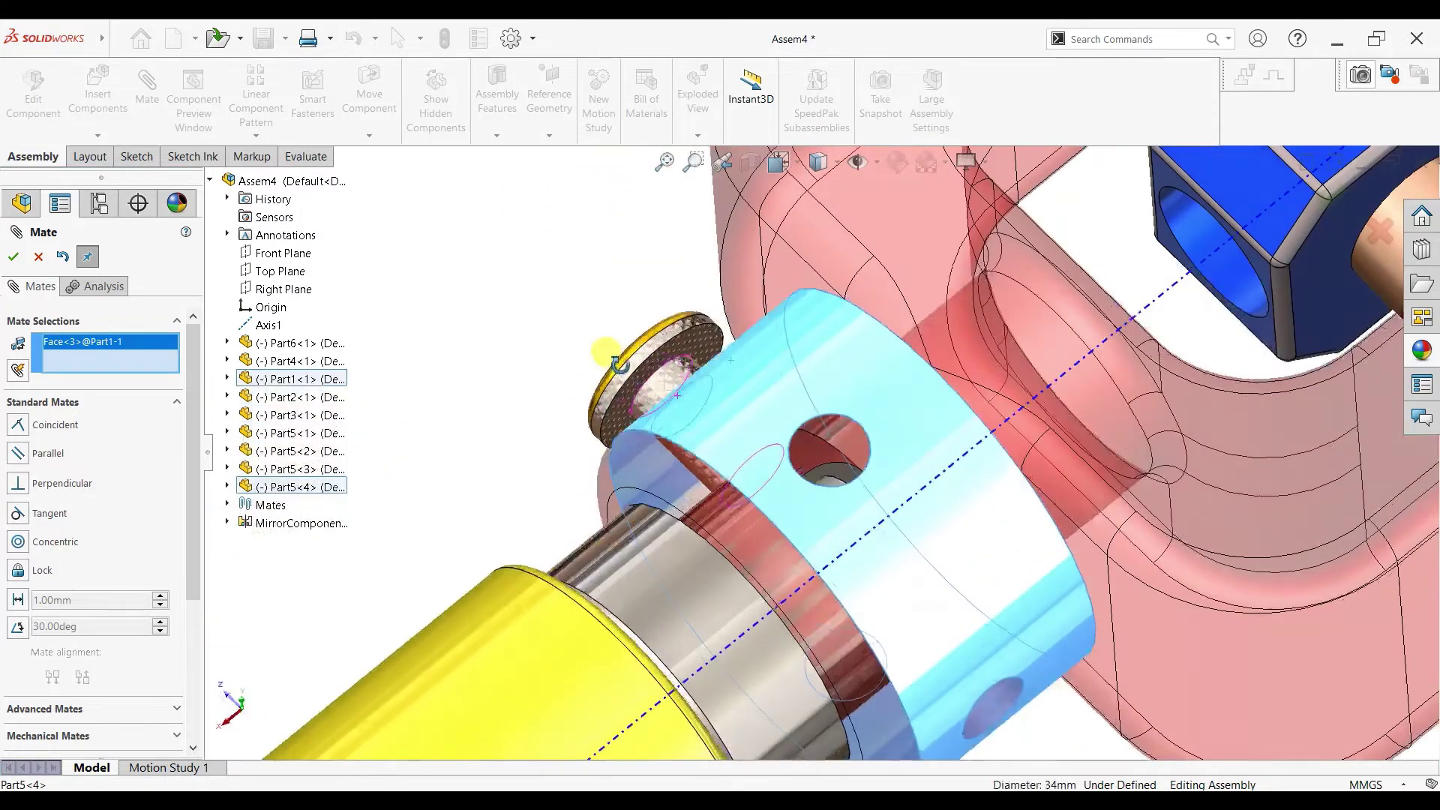
click(683, 359)
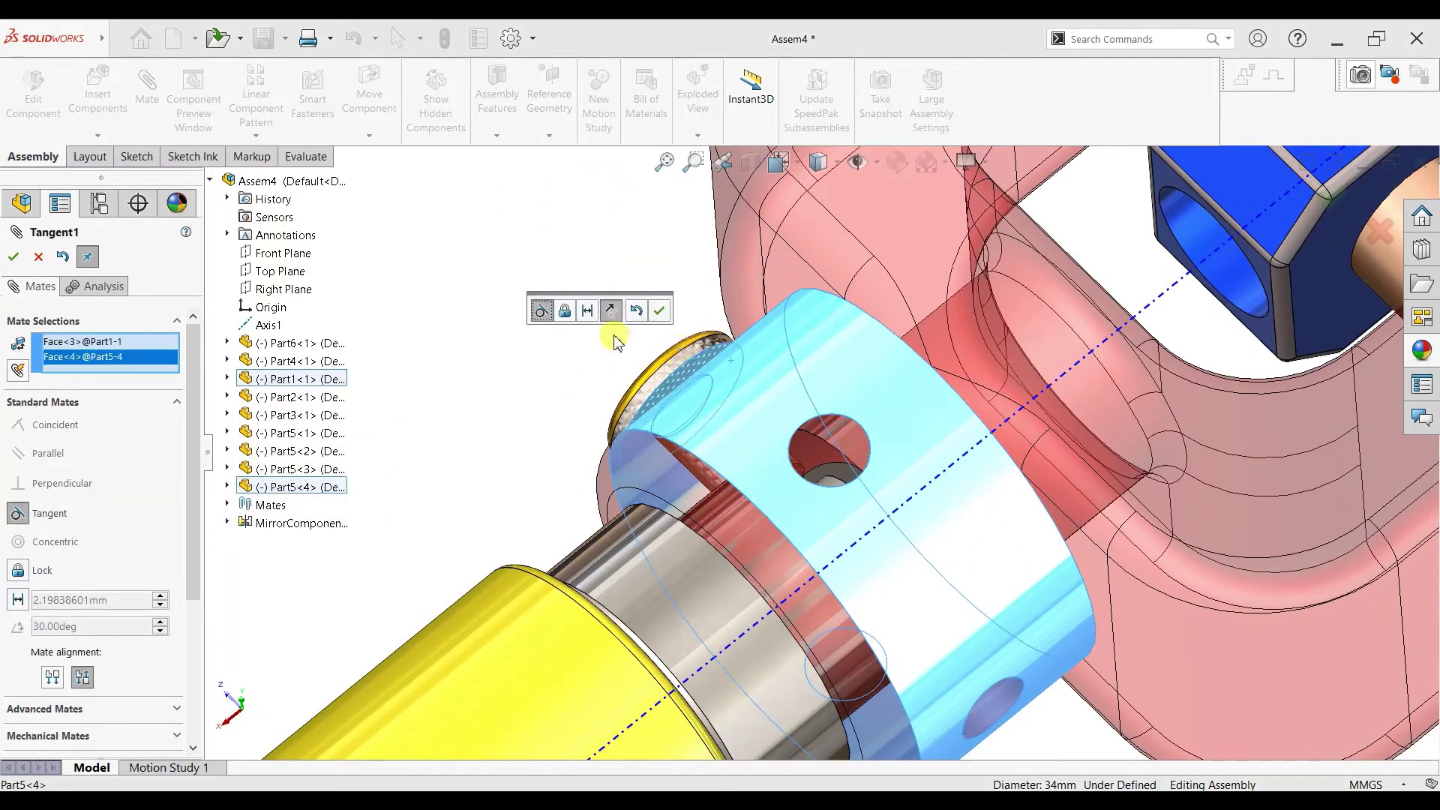
click(659, 311)
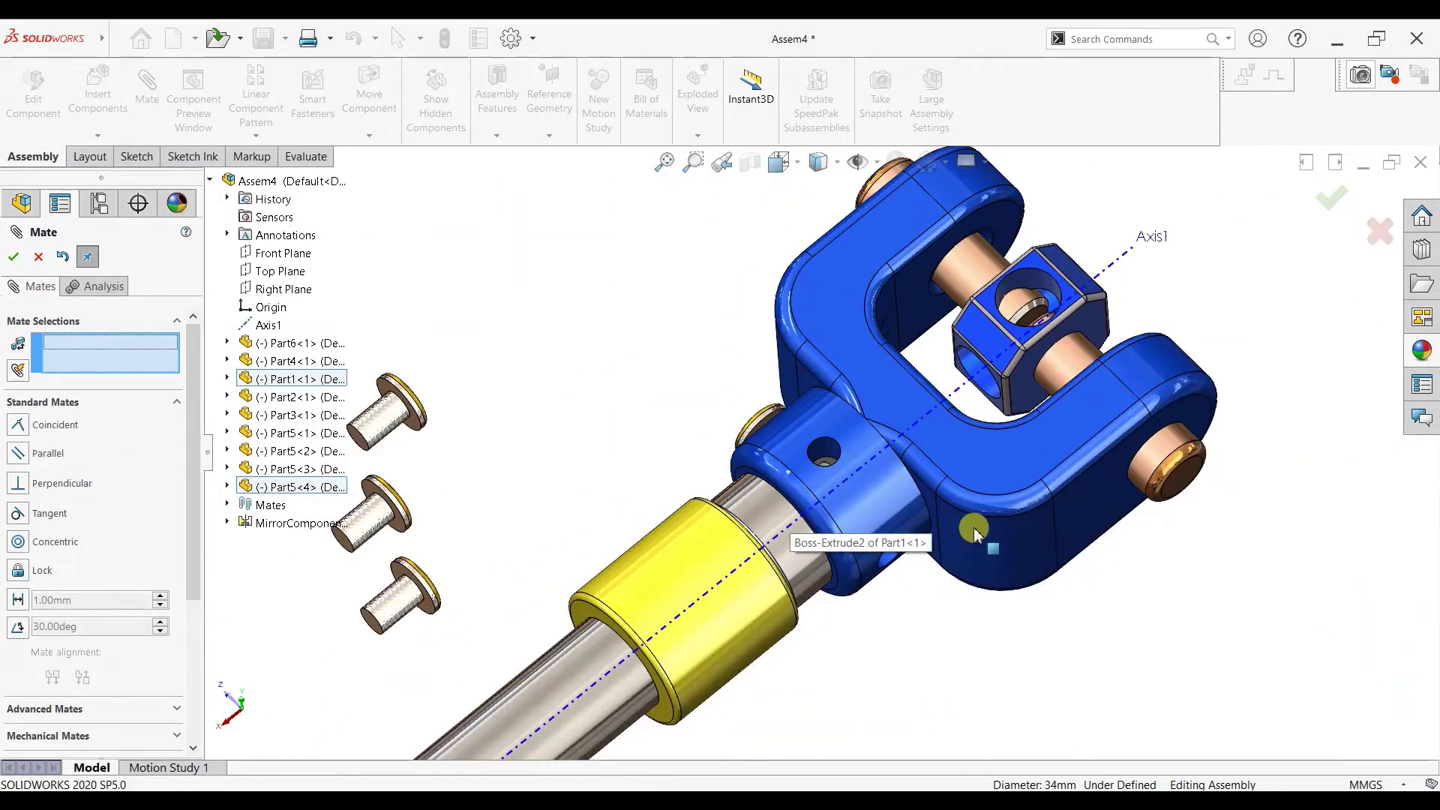
middle_drag(975, 534, 572, 443)
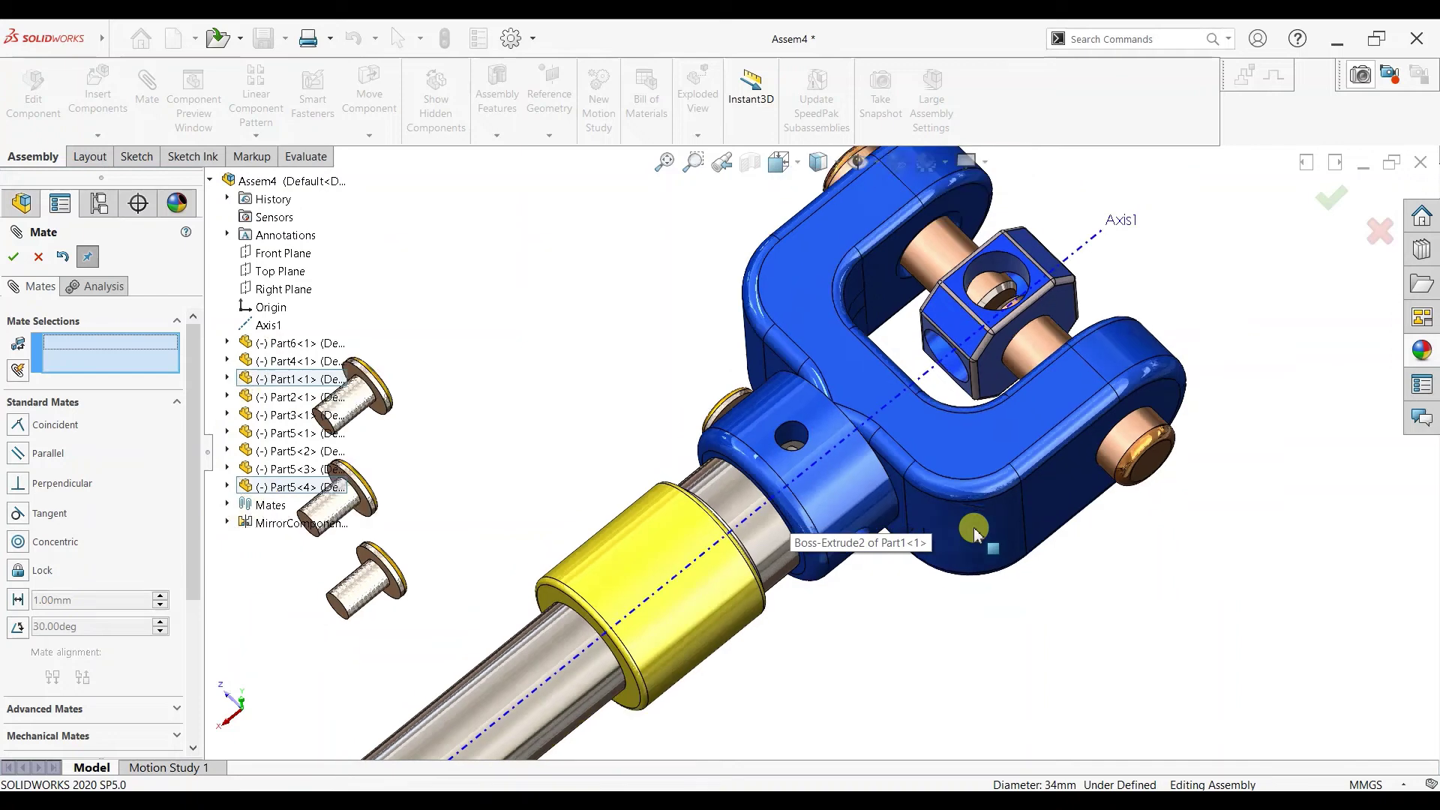
click(37, 258)
Step: Circular-pattern the mated Part5 pin about the fork hub's circular edge, with 4 equally spaced instances over 360 degrees
click(256, 136)
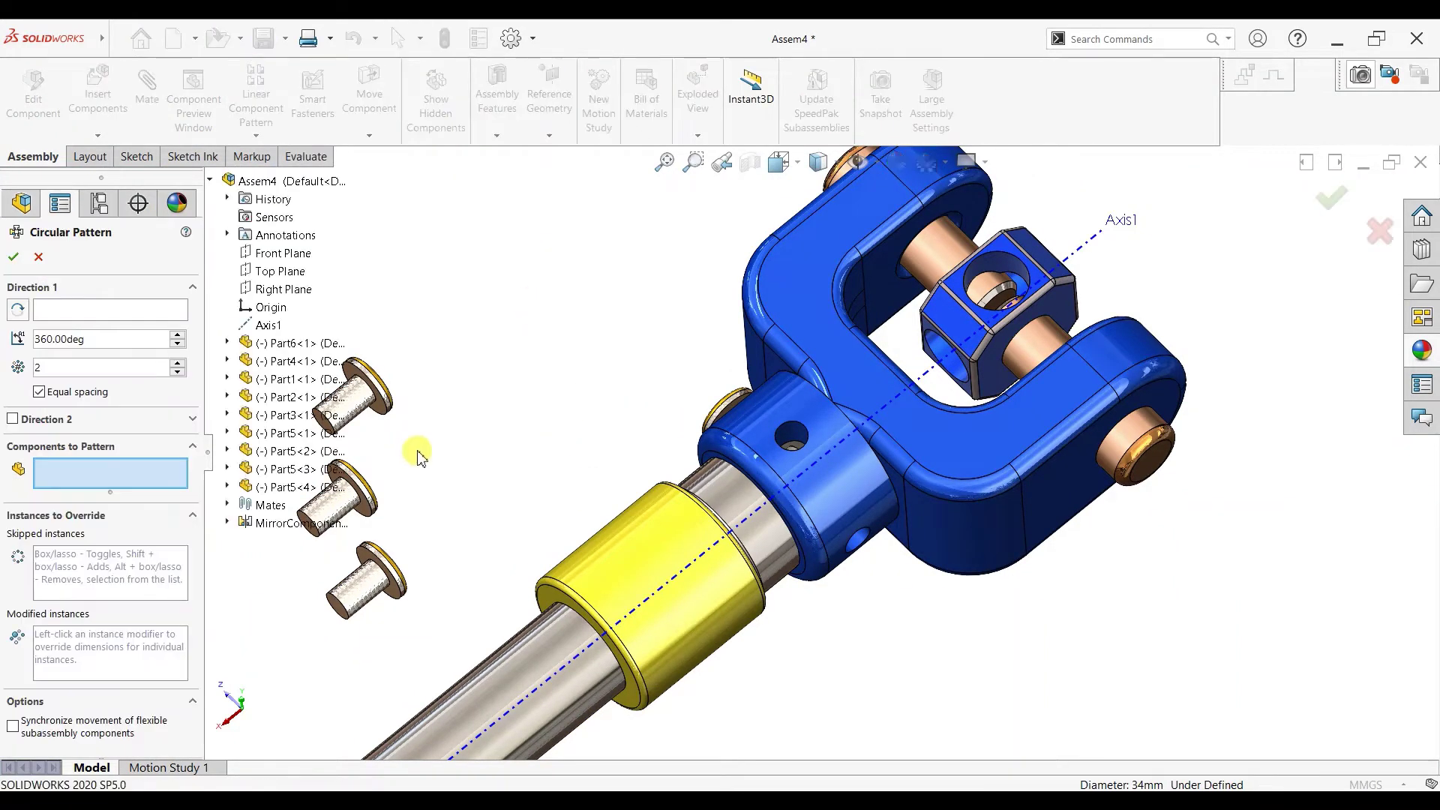
click(120, 309)
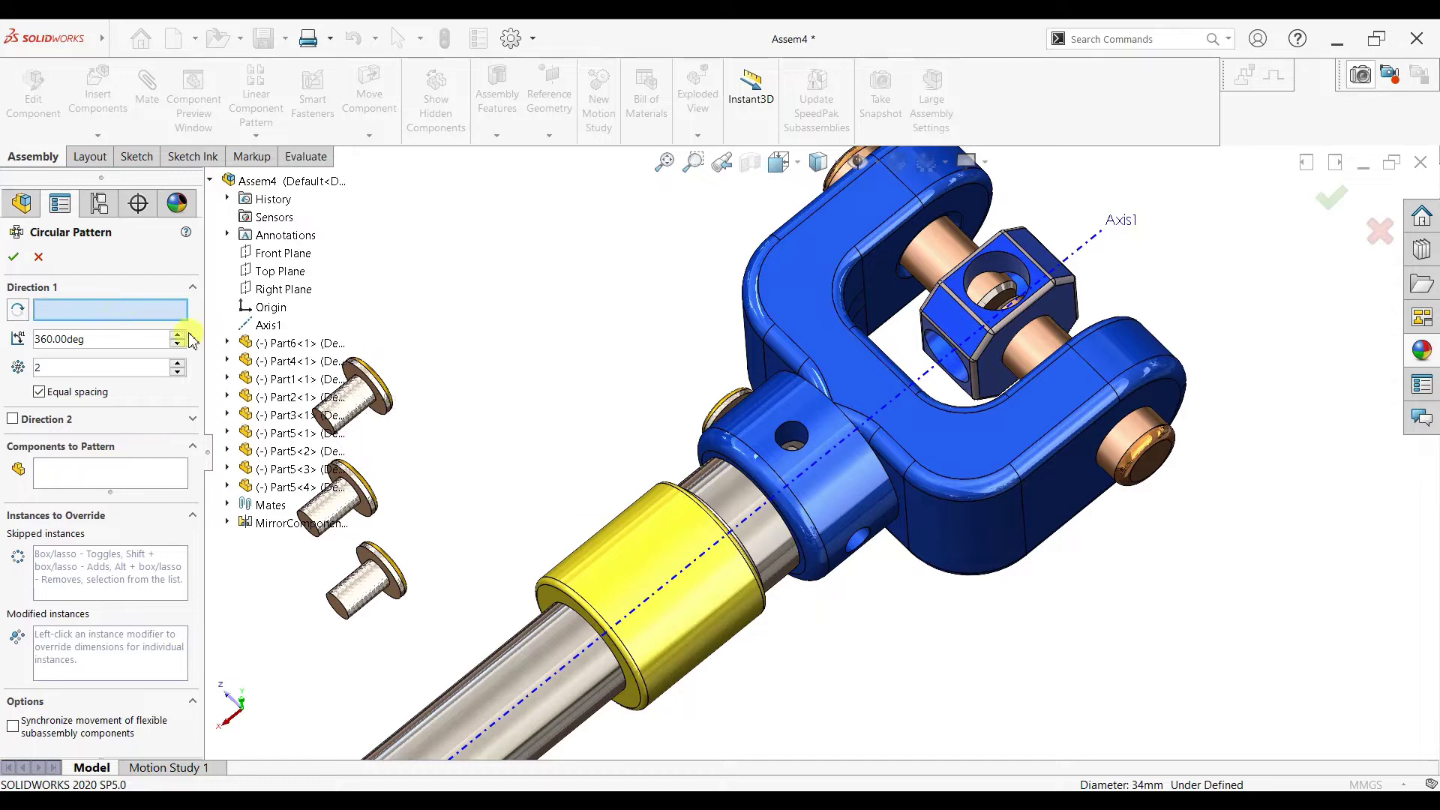
click(765, 473)
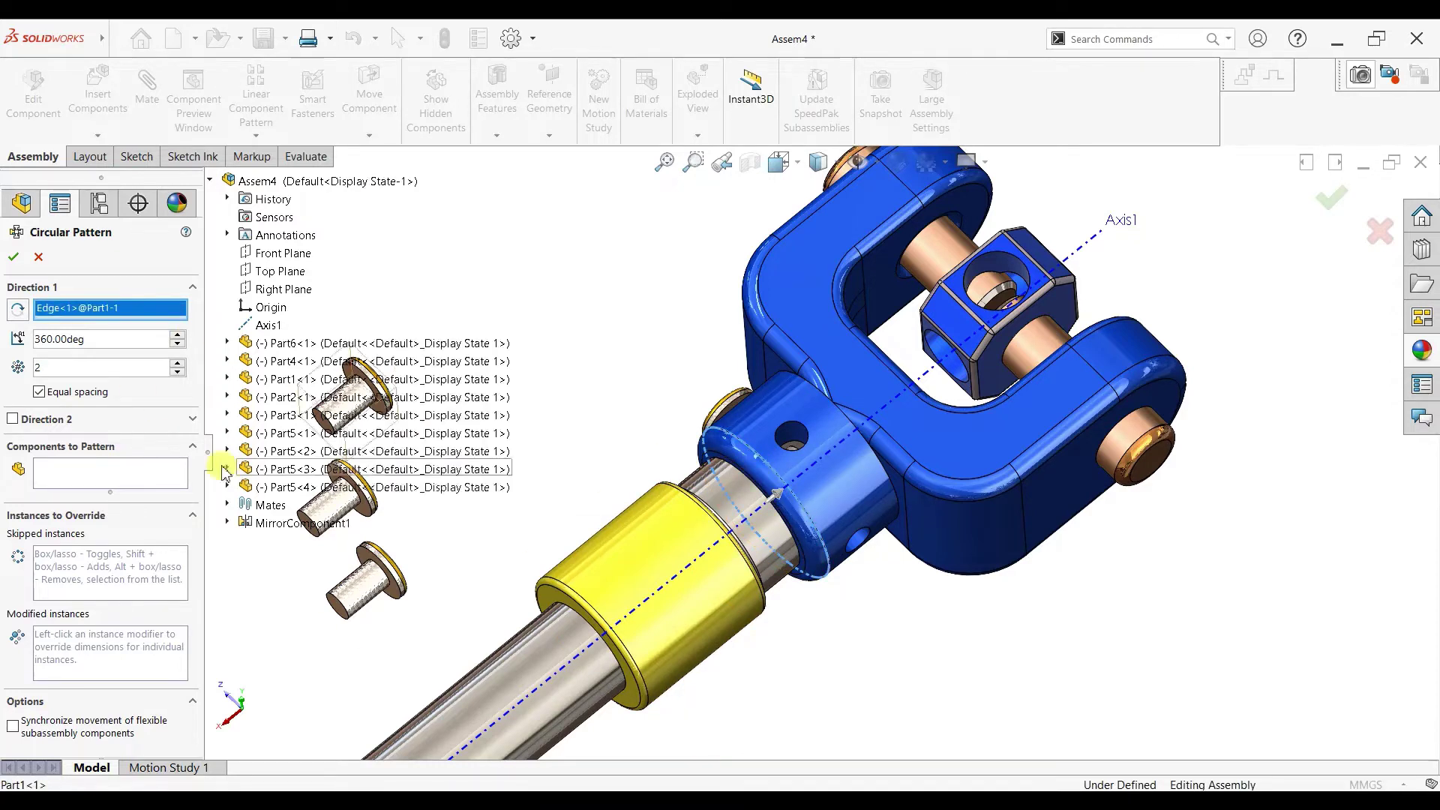
click(738, 402)
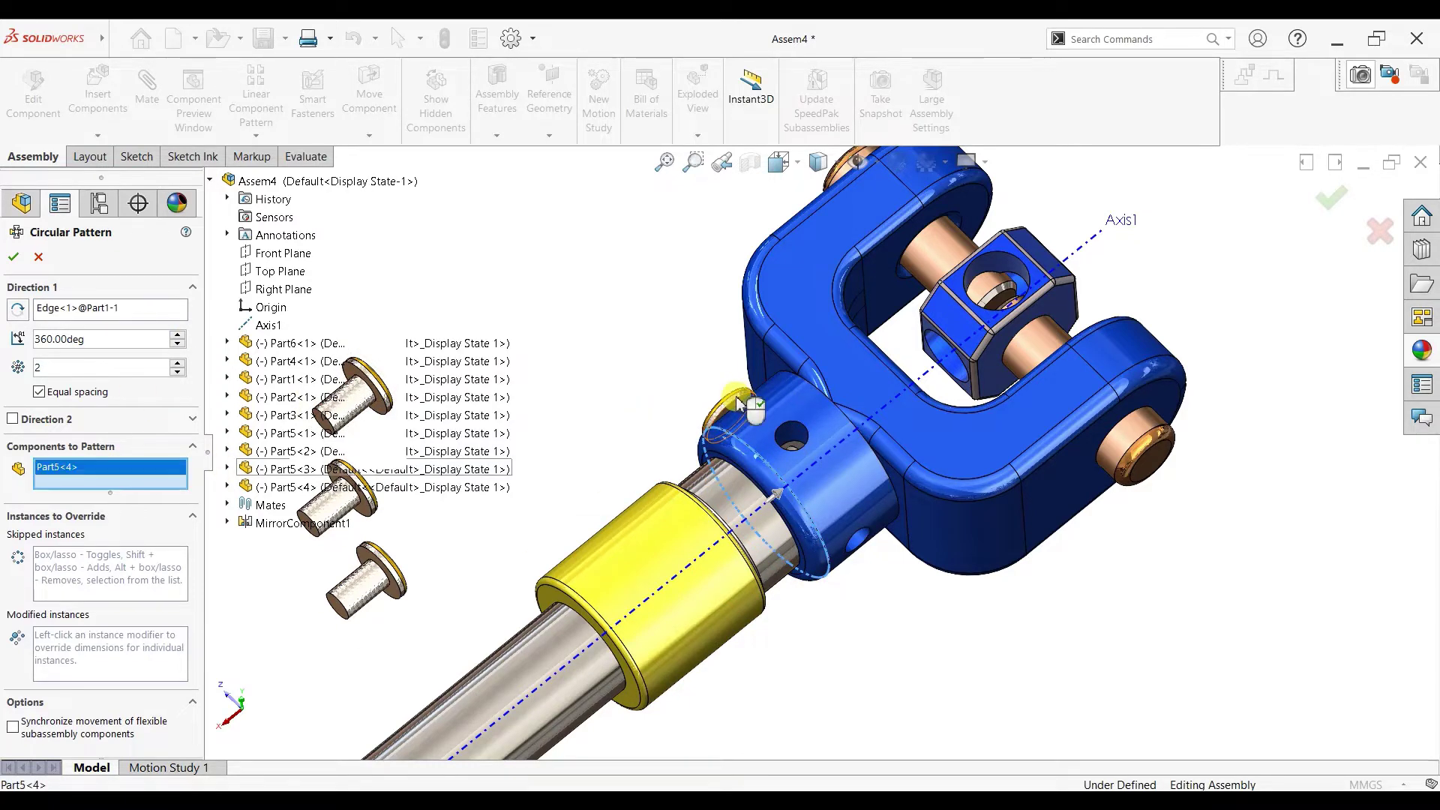
click(178, 362)
click(178, 362)
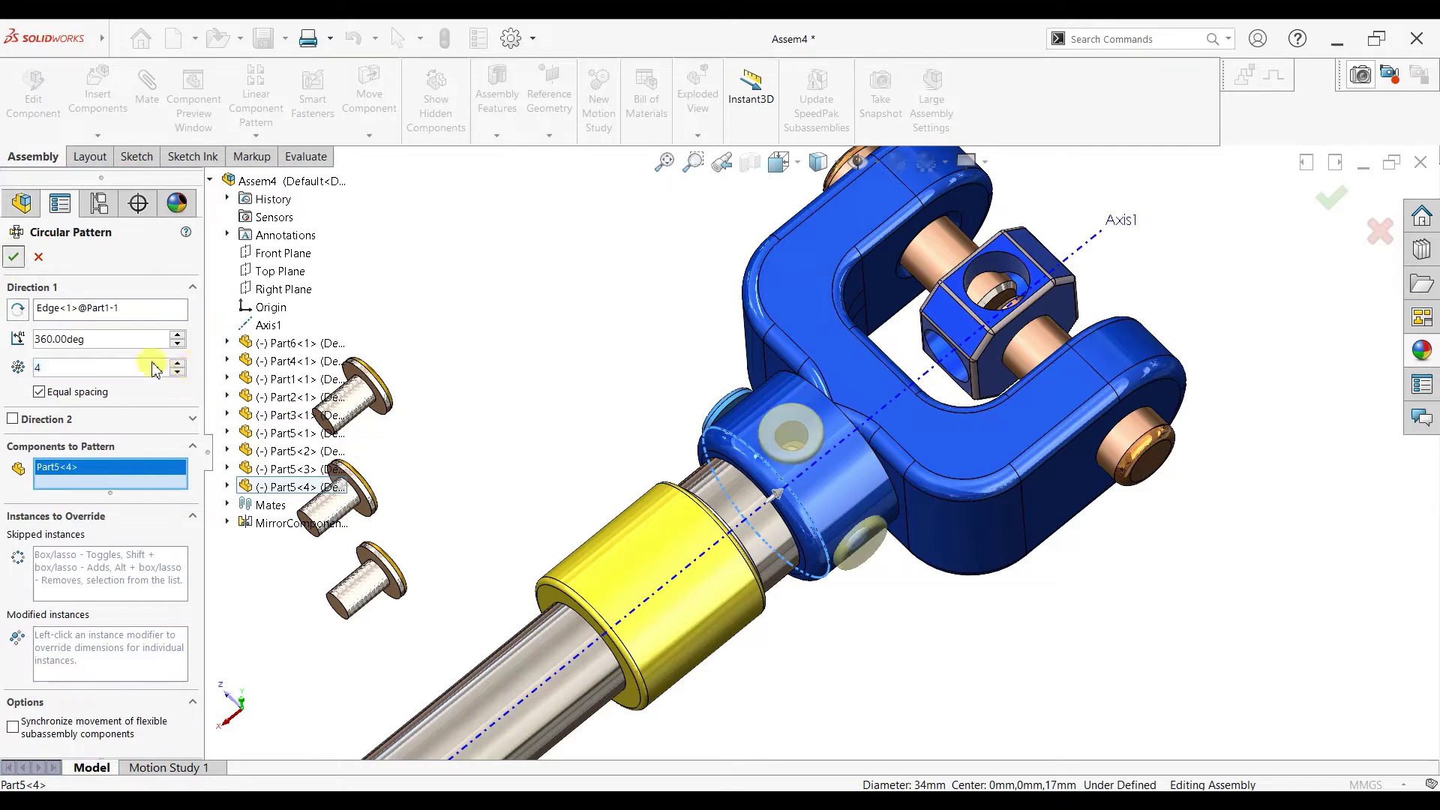
key(Return)
Step: Delete the three loose Part5 pins lying beside the shaft
scroll(518, 447, up, 2)
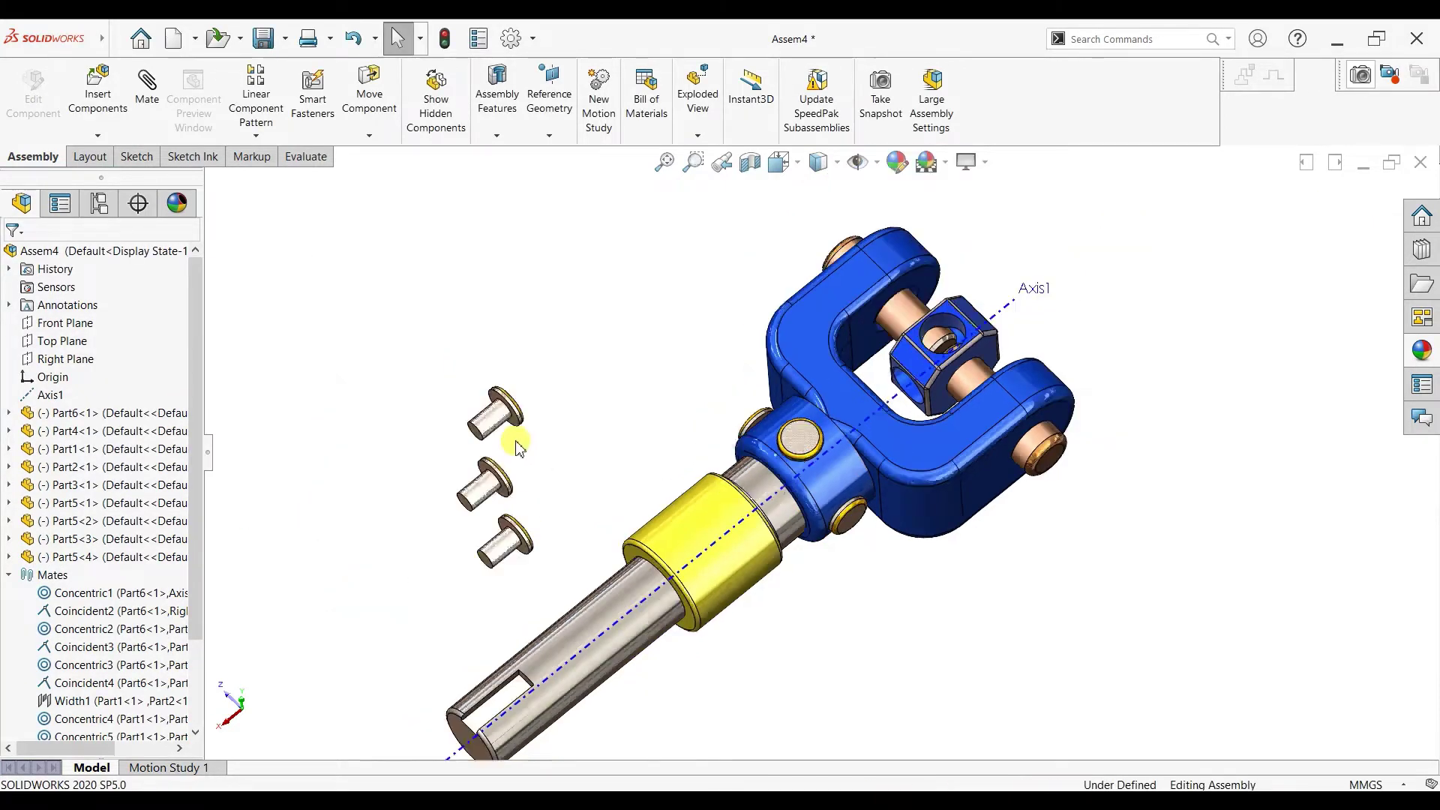
scroll(517, 446, up, 1)
click(550, 435)
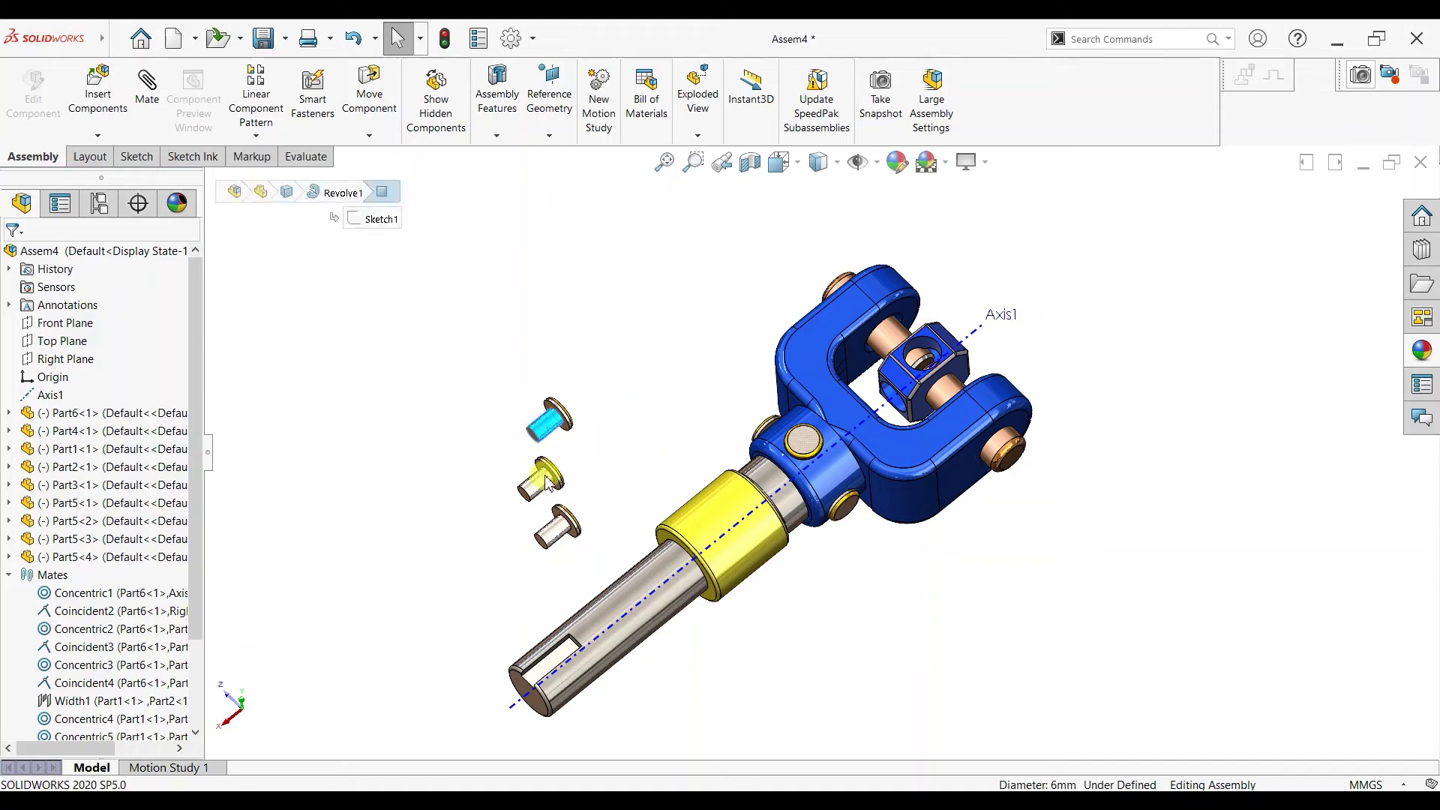
key(Delete)
click(828, 317)
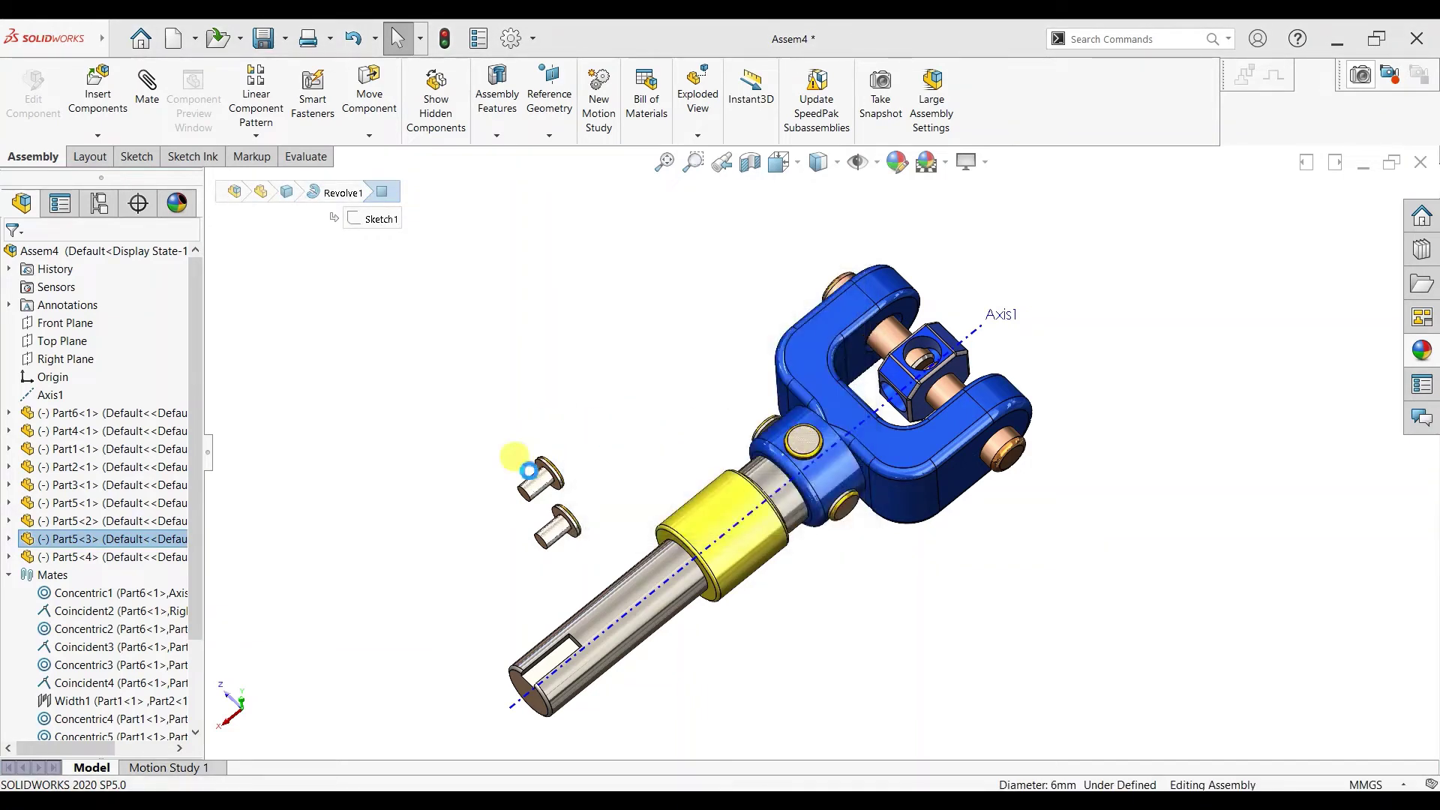
click(538, 482)
key(Delete)
click(829, 317)
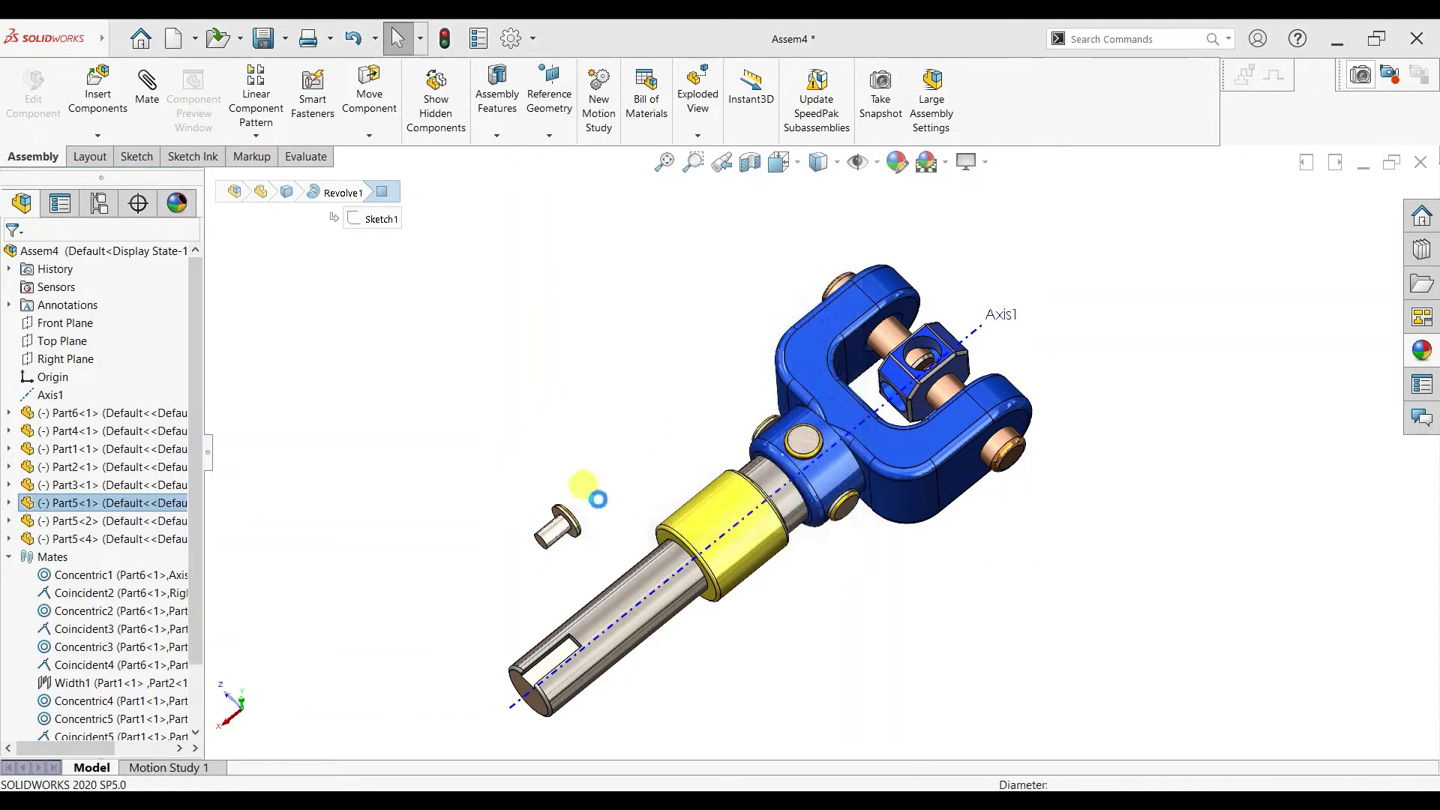
click(553, 516)
key(Delete)
click(829, 317)
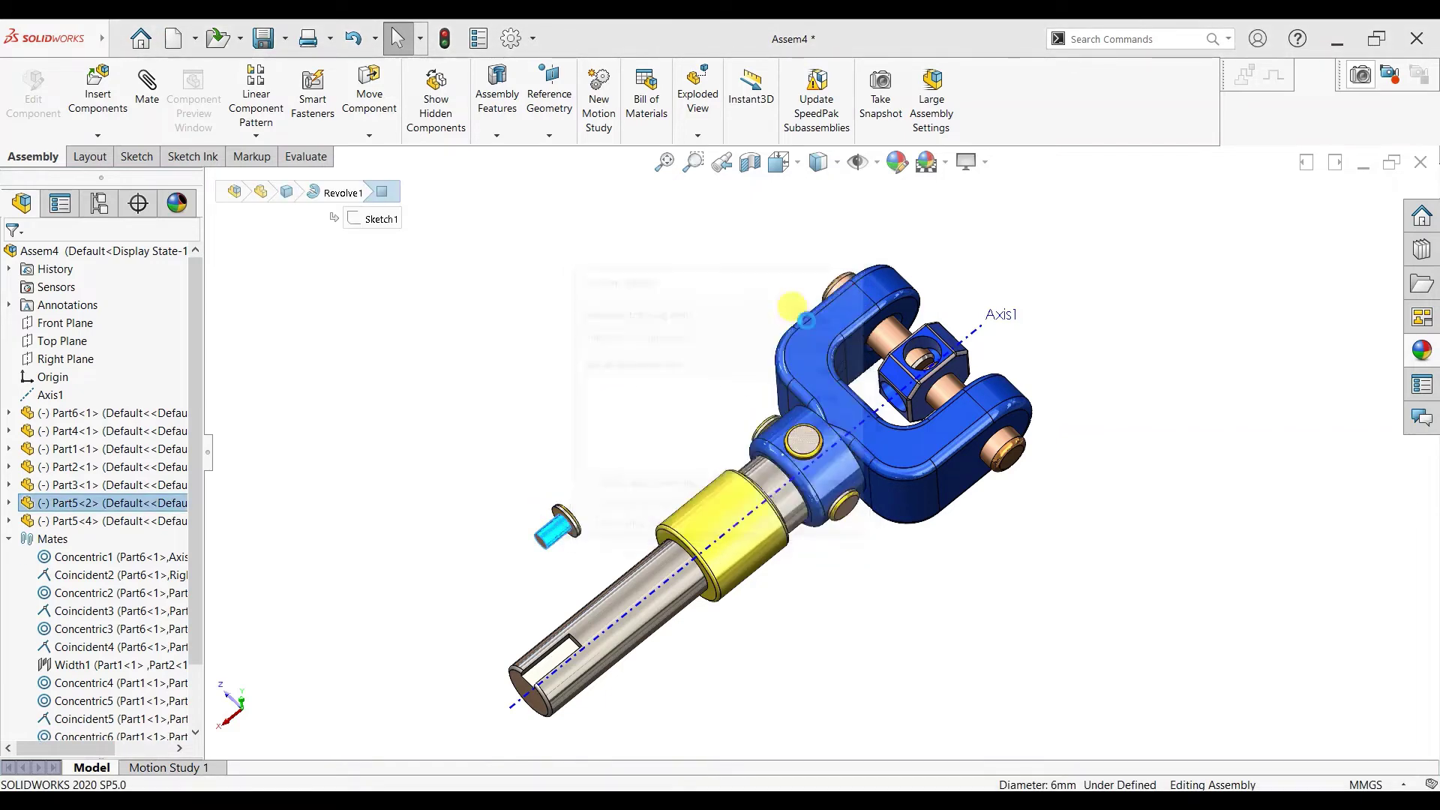
middle_drag(975, 420, 949, 450)
scroll(937, 439, down, 1)
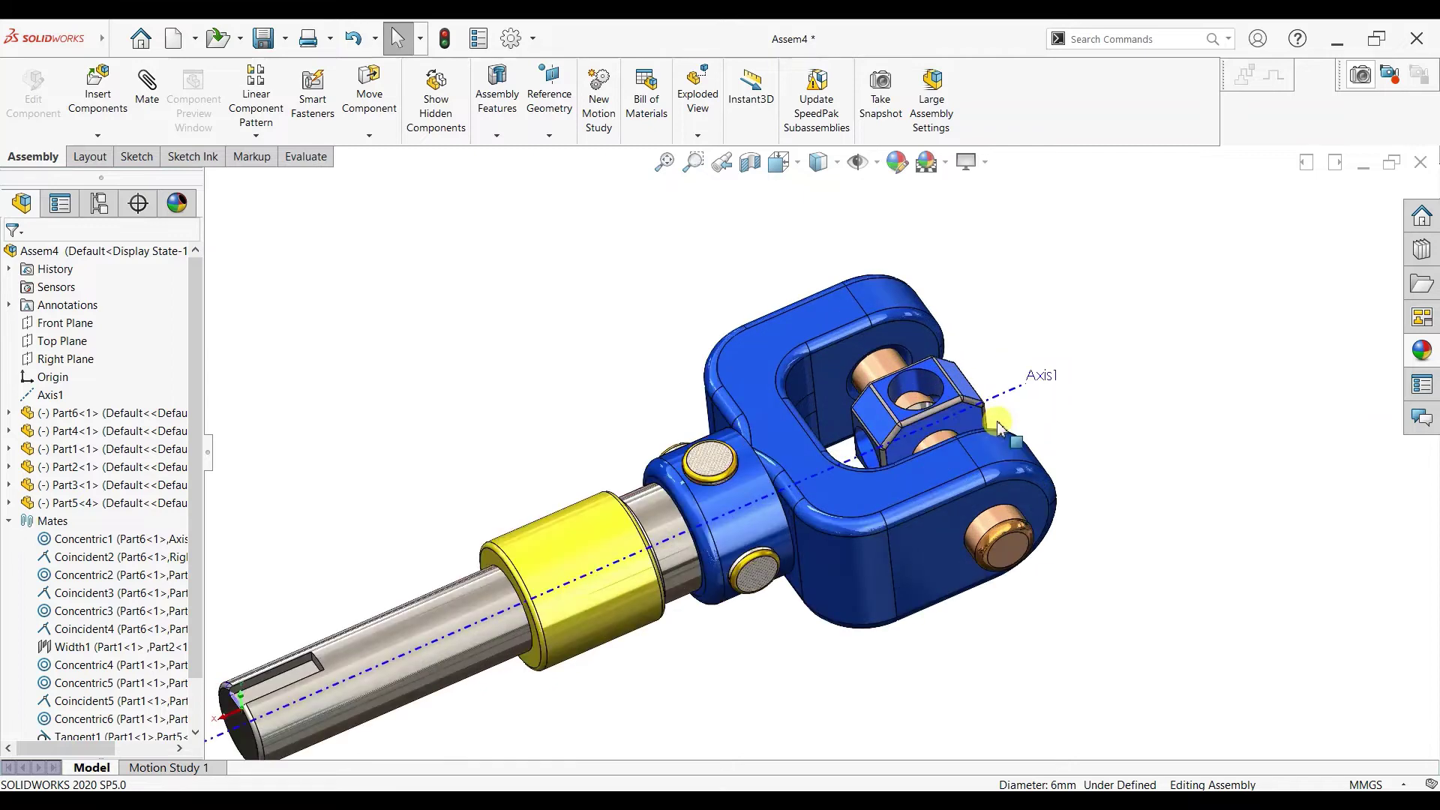
scroll(990, 405, up, 2)
scroll(971, 435, down, 3)
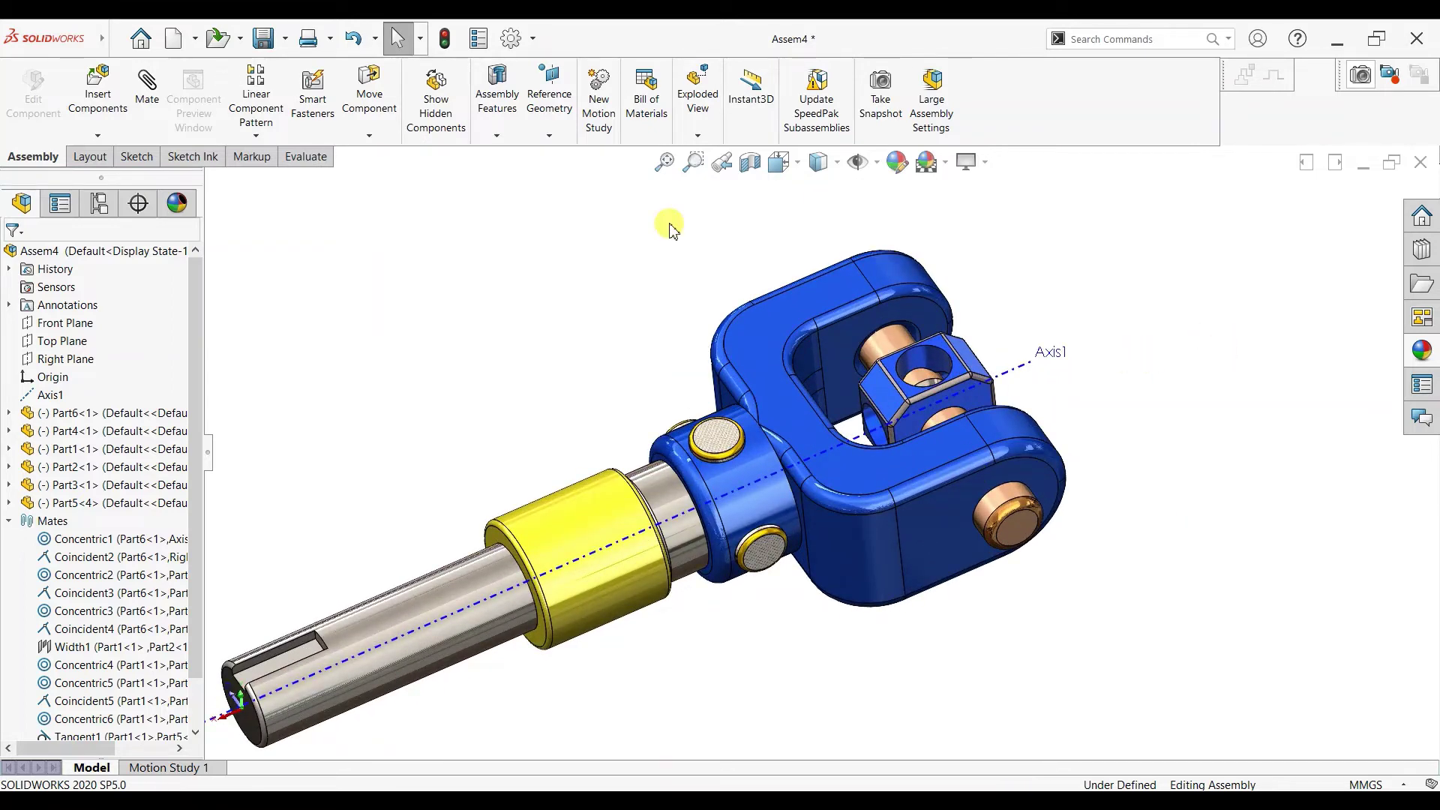
click(553, 138)
click(547, 267)
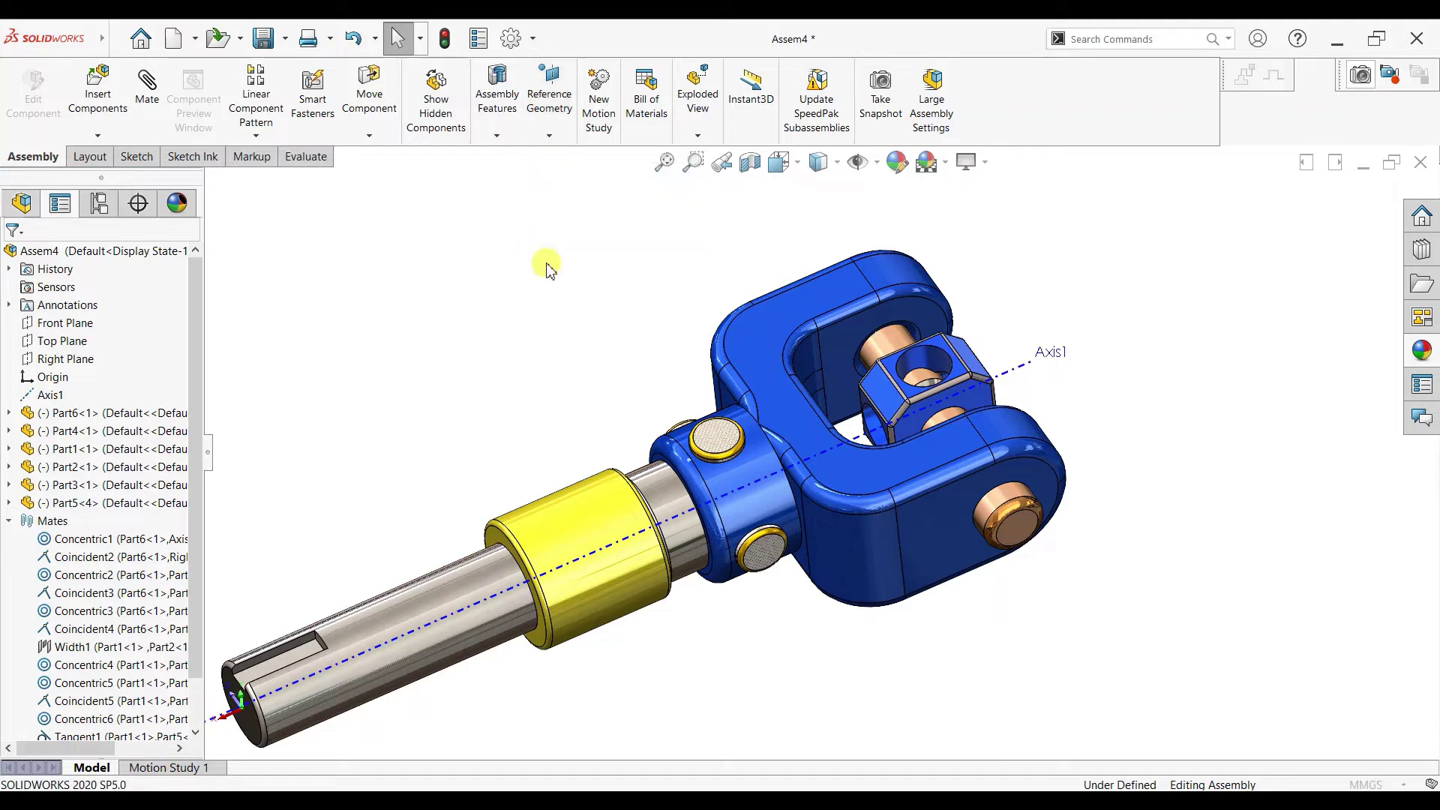
click(210, 180)
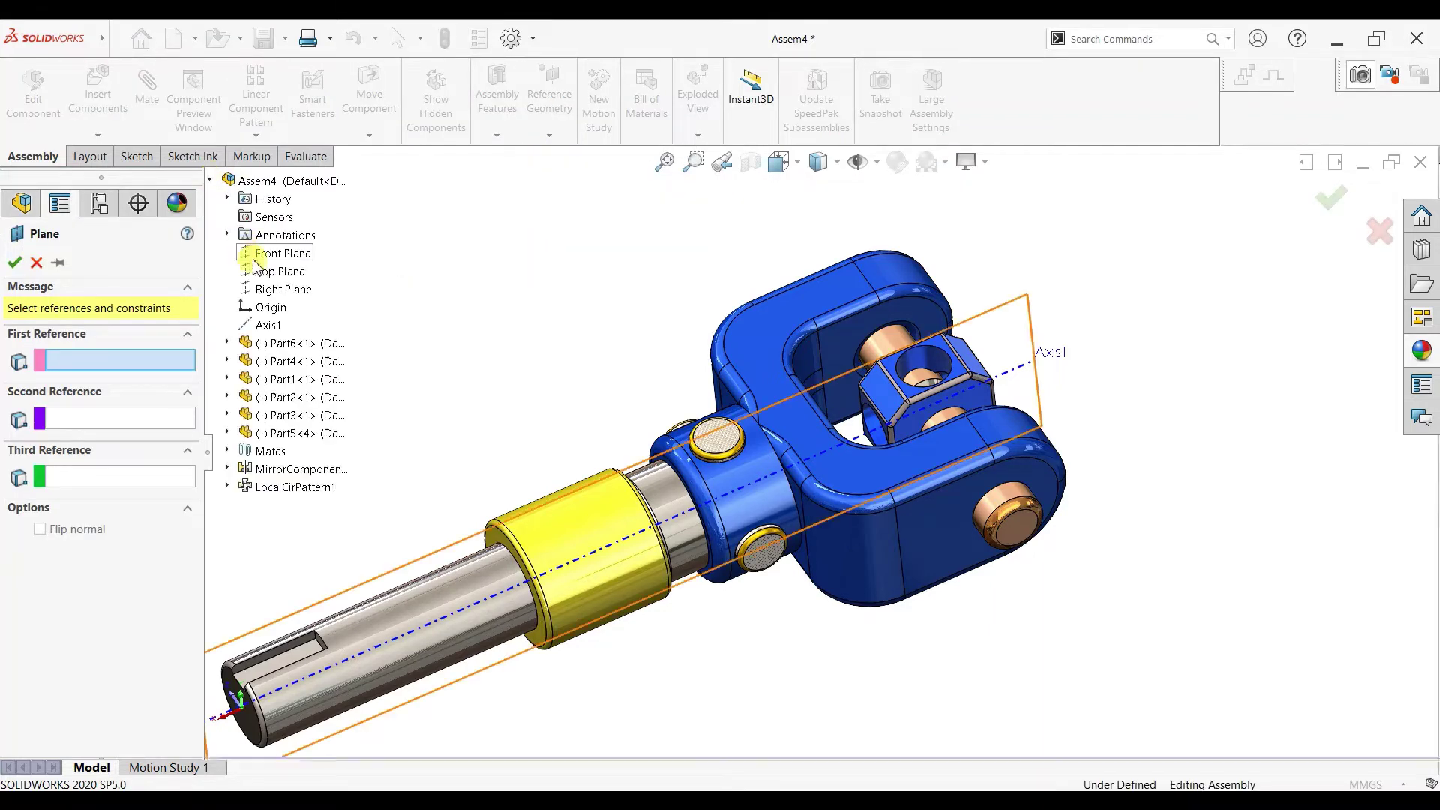
click(259, 255)
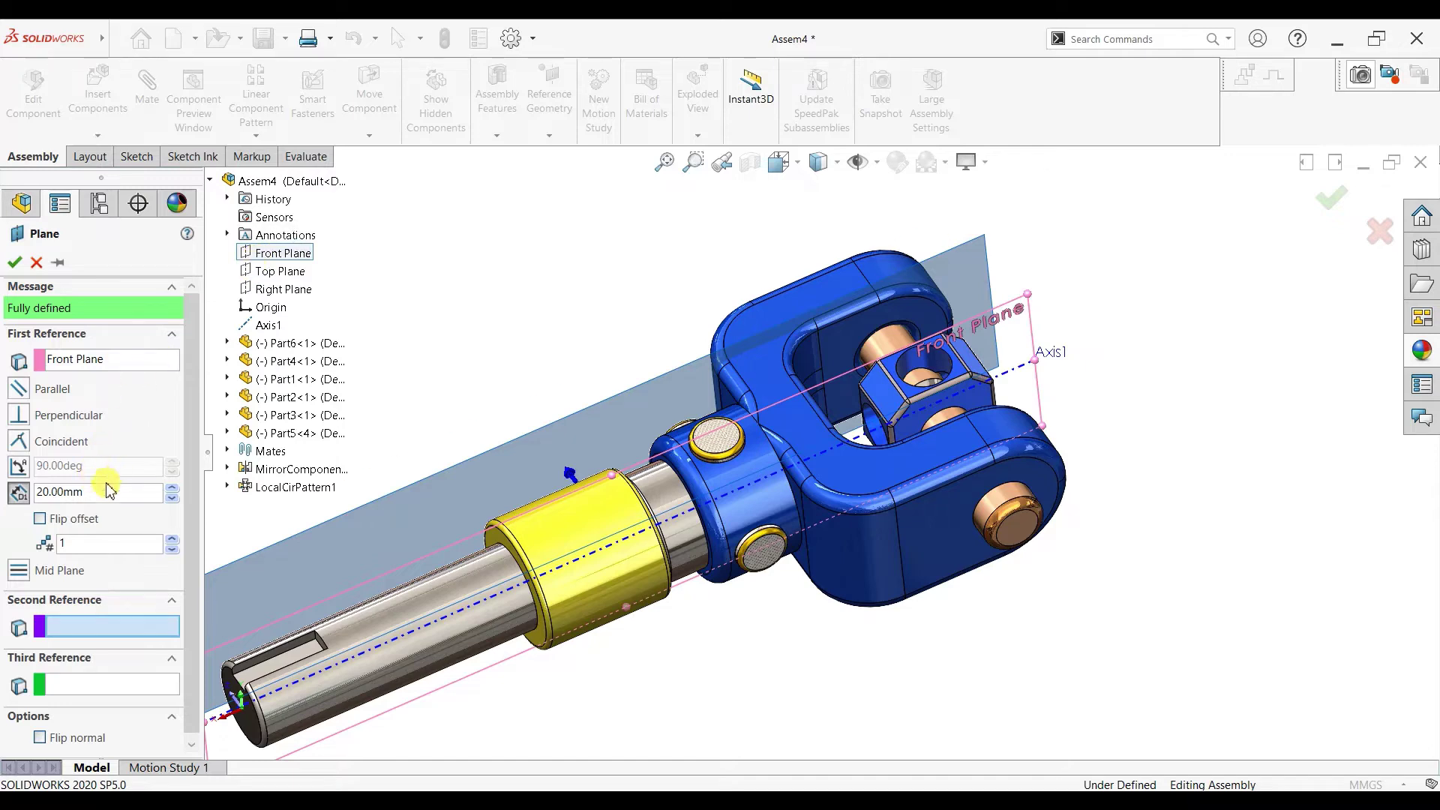
click(20, 468)
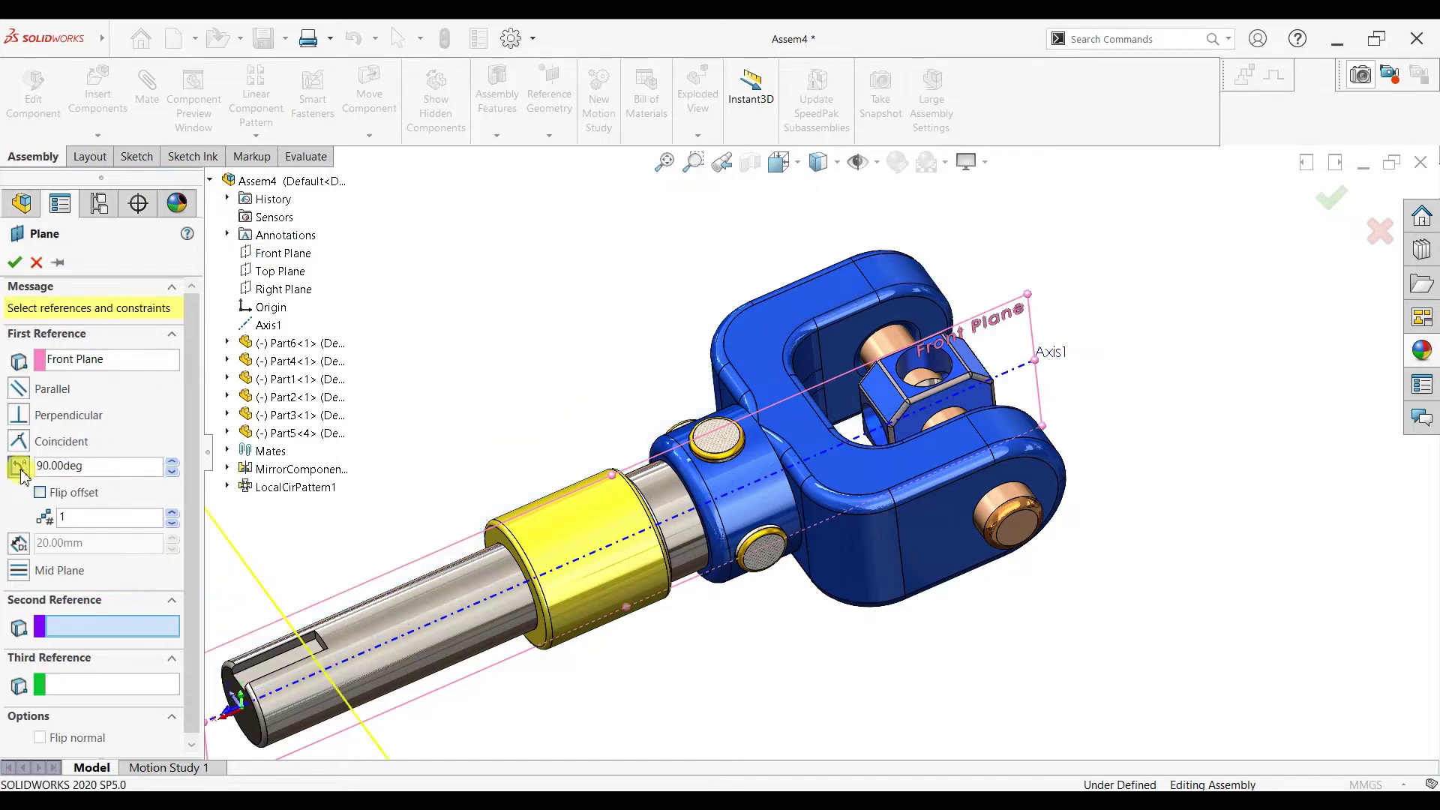
scroll(645, 399, up, 3)
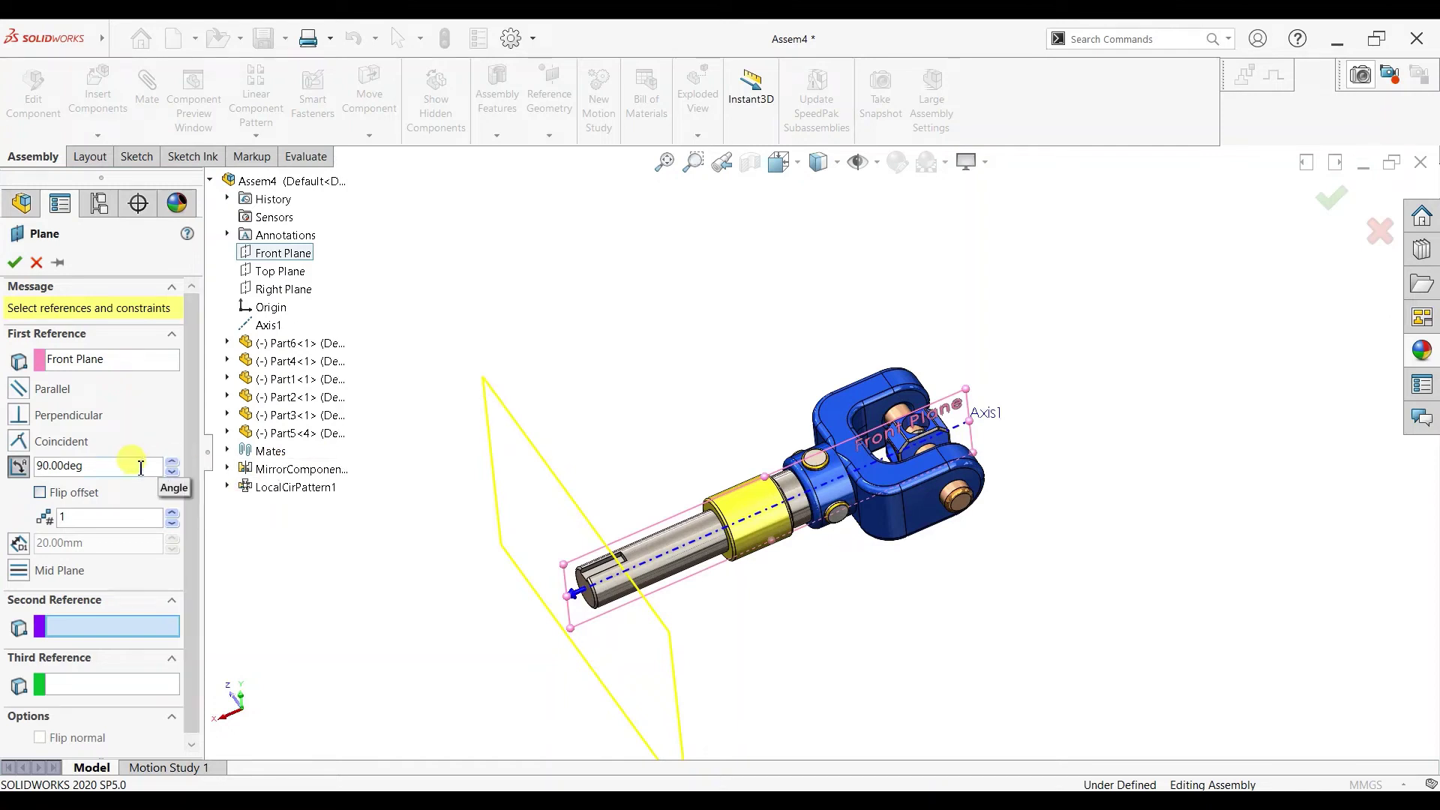
click(18, 422)
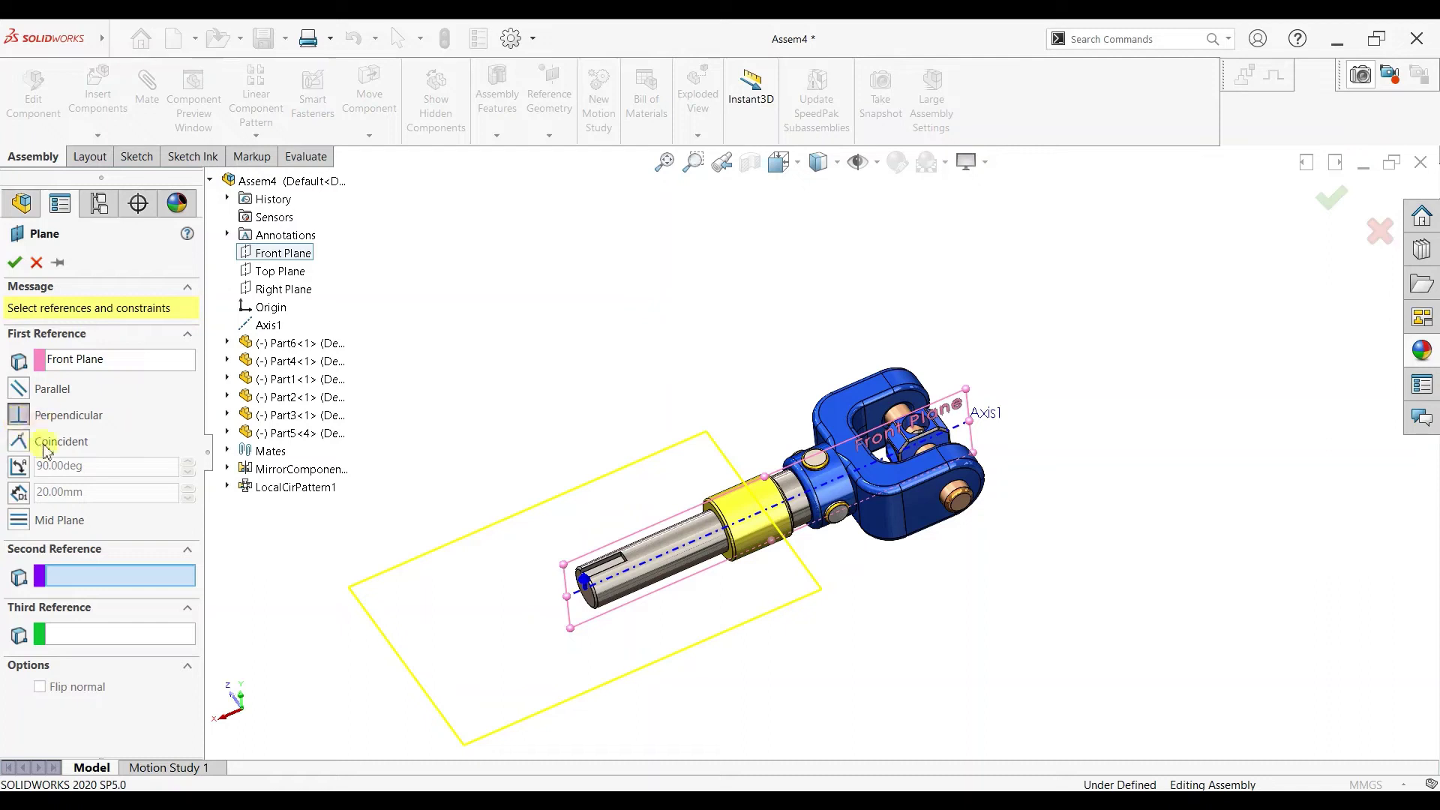
click(25, 471)
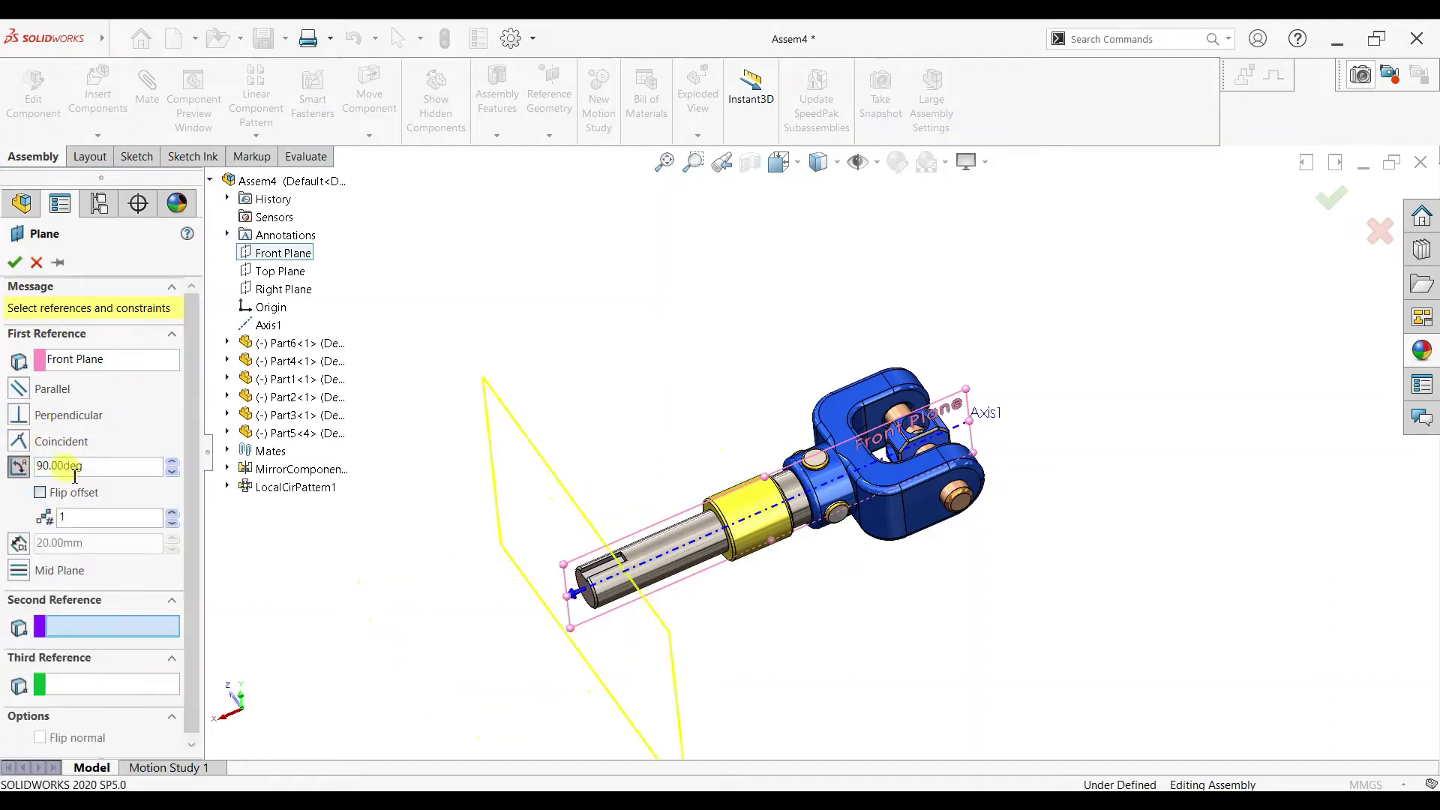
click(170, 463)
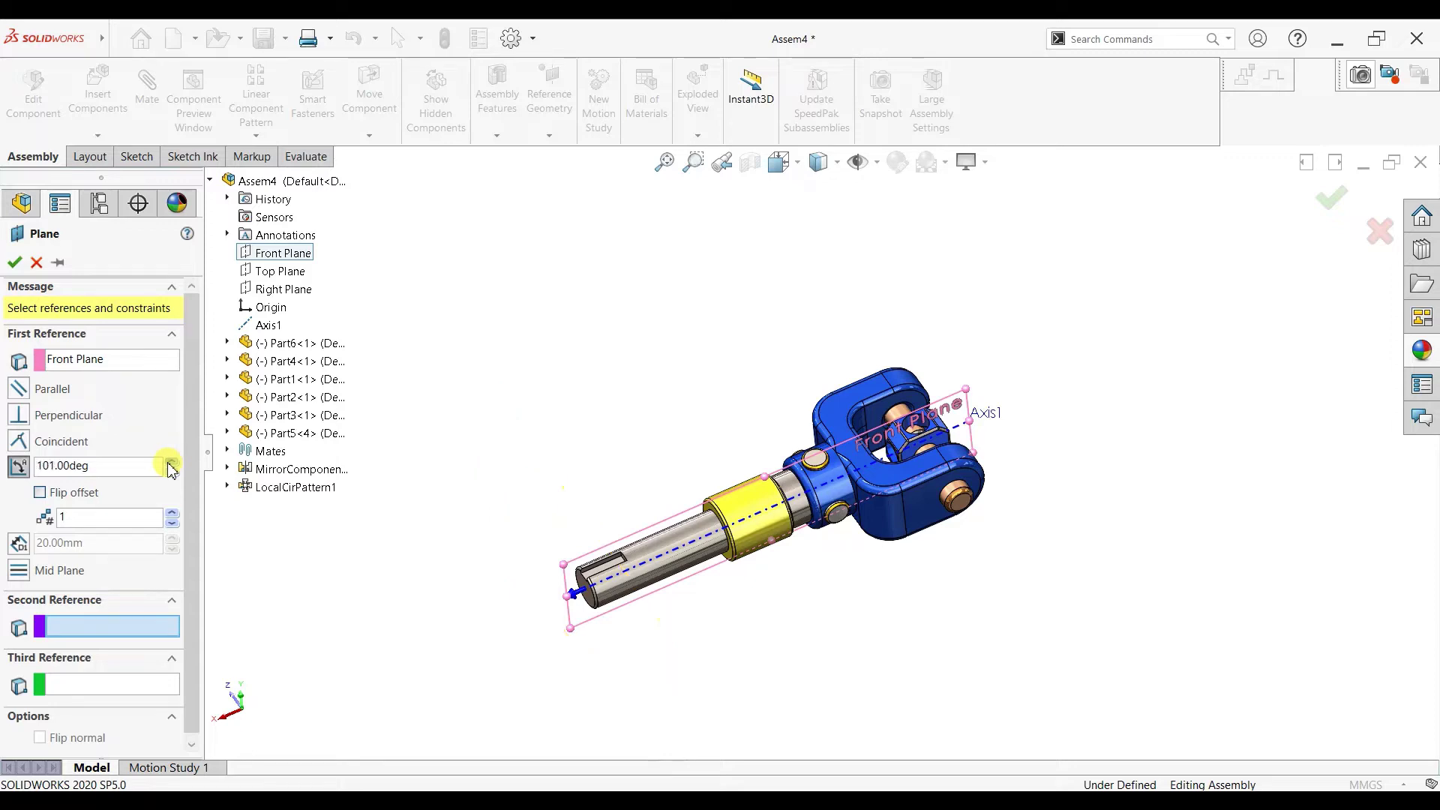
click(35, 263)
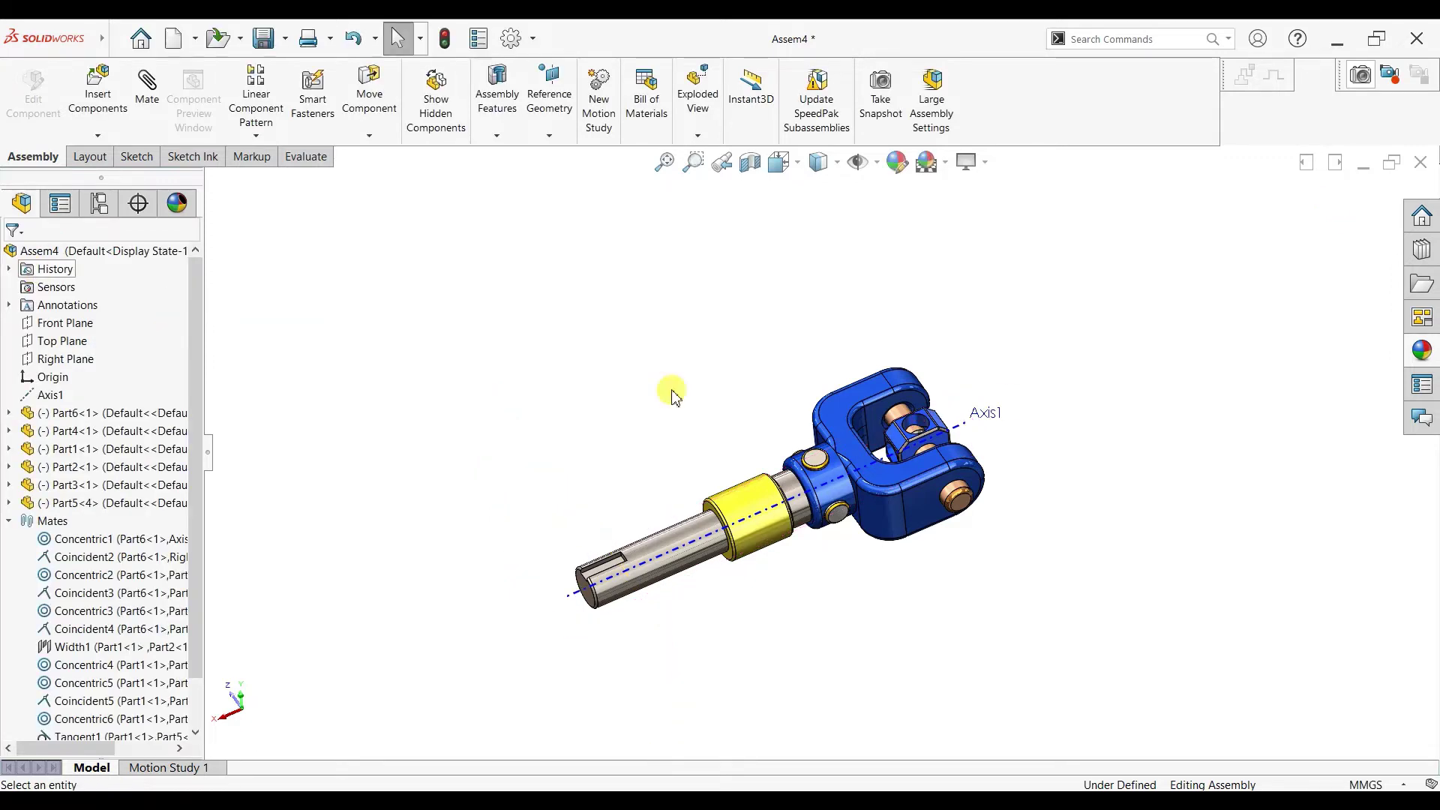
Step: Begin a reference plane using the center block's pinned side face and that face's outer vertical edge as references
scroll(1208, 486, down, 2)
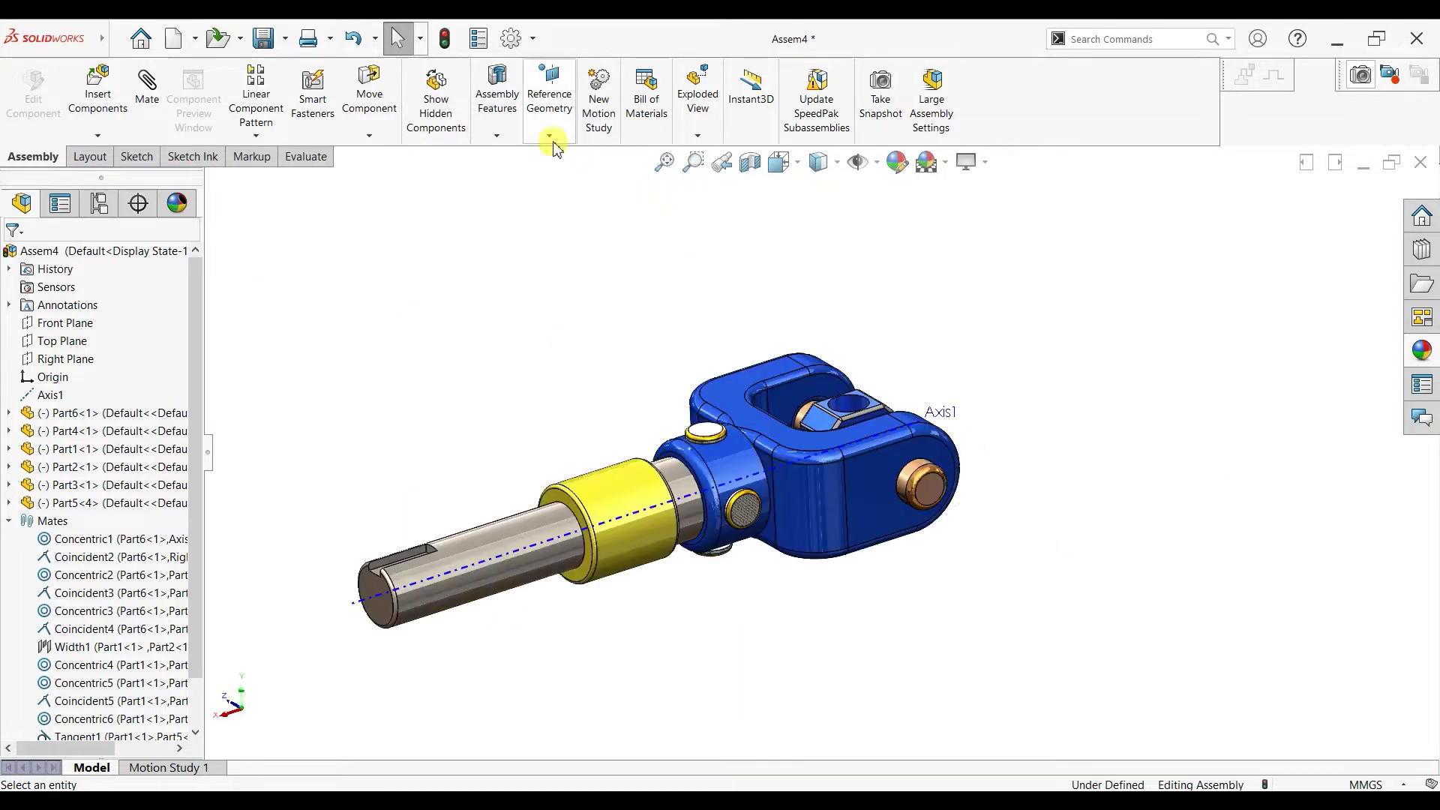
click(549, 136)
click(559, 152)
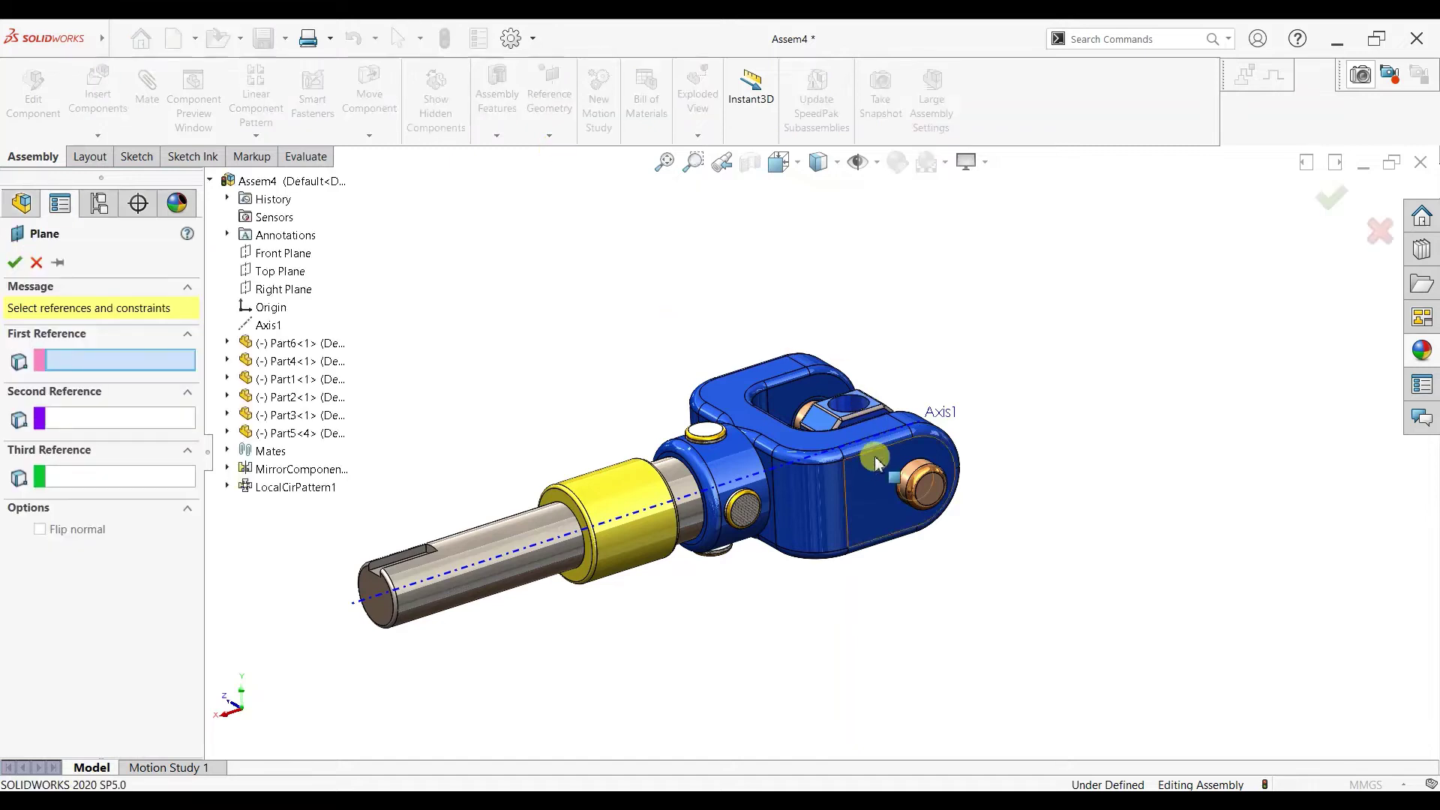
scroll(875, 463, down, 3)
scroll(778, 424, down, 2)
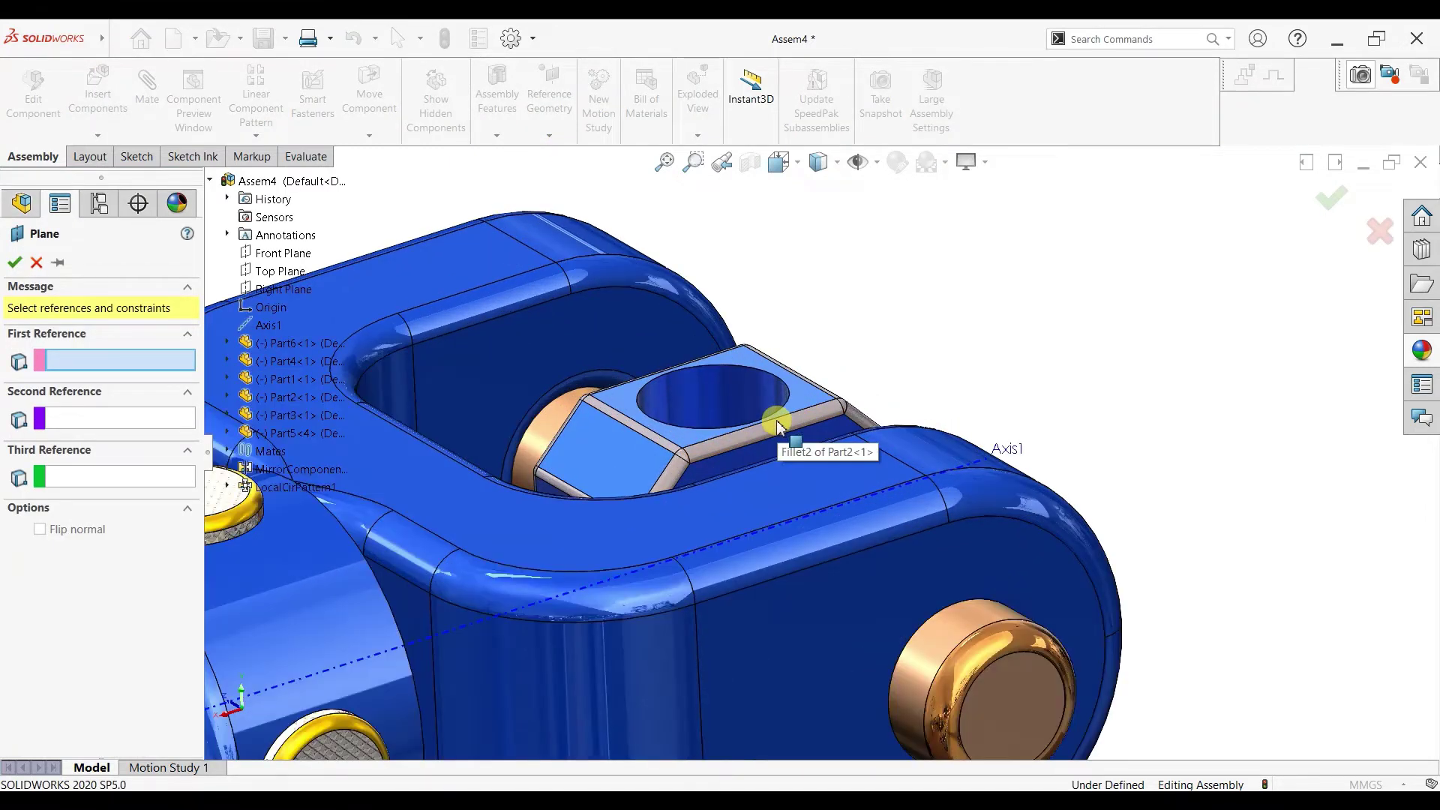
scroll(778, 423, up, 3)
scroll(838, 448, down, 2)
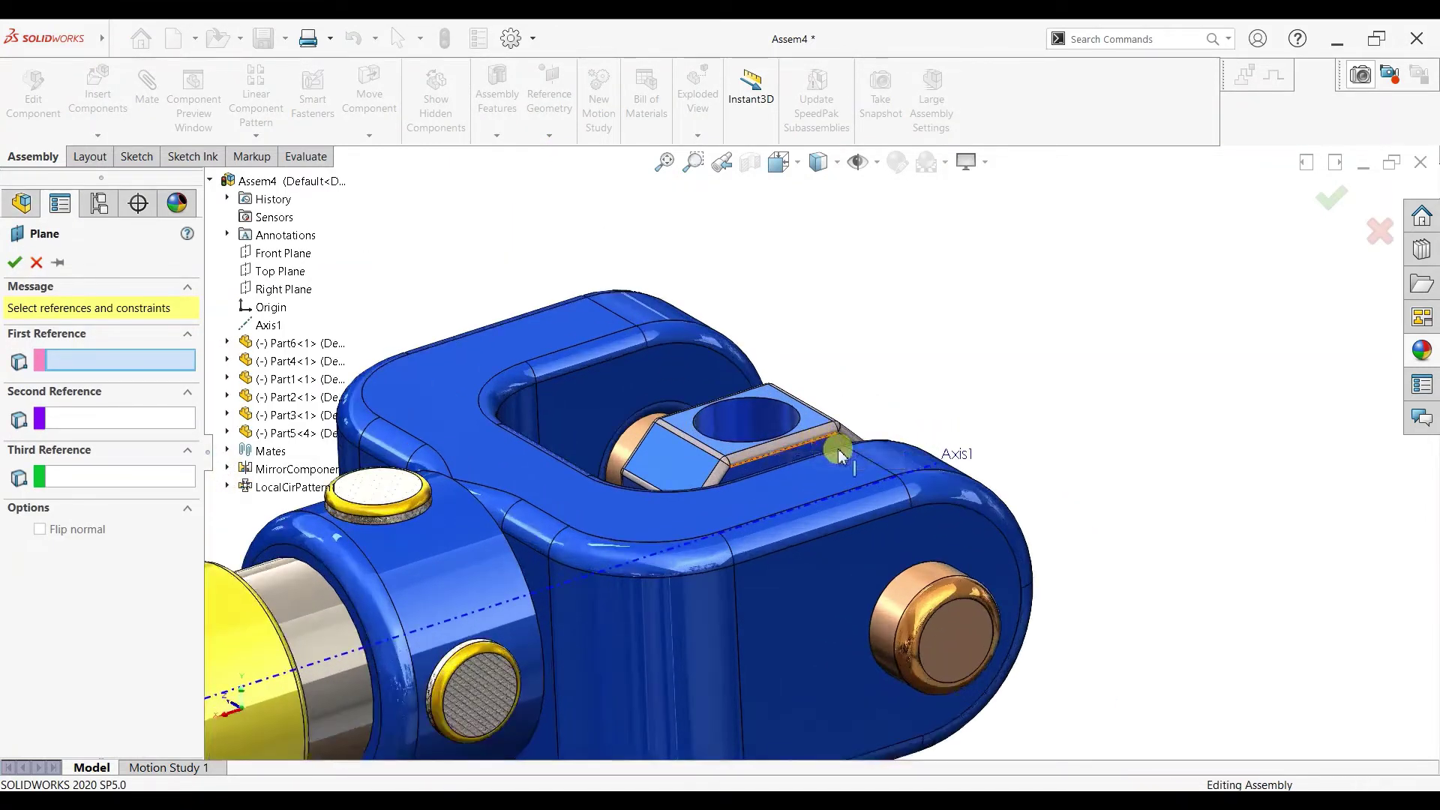
middle_drag(839, 449, 830, 520)
click(838, 409)
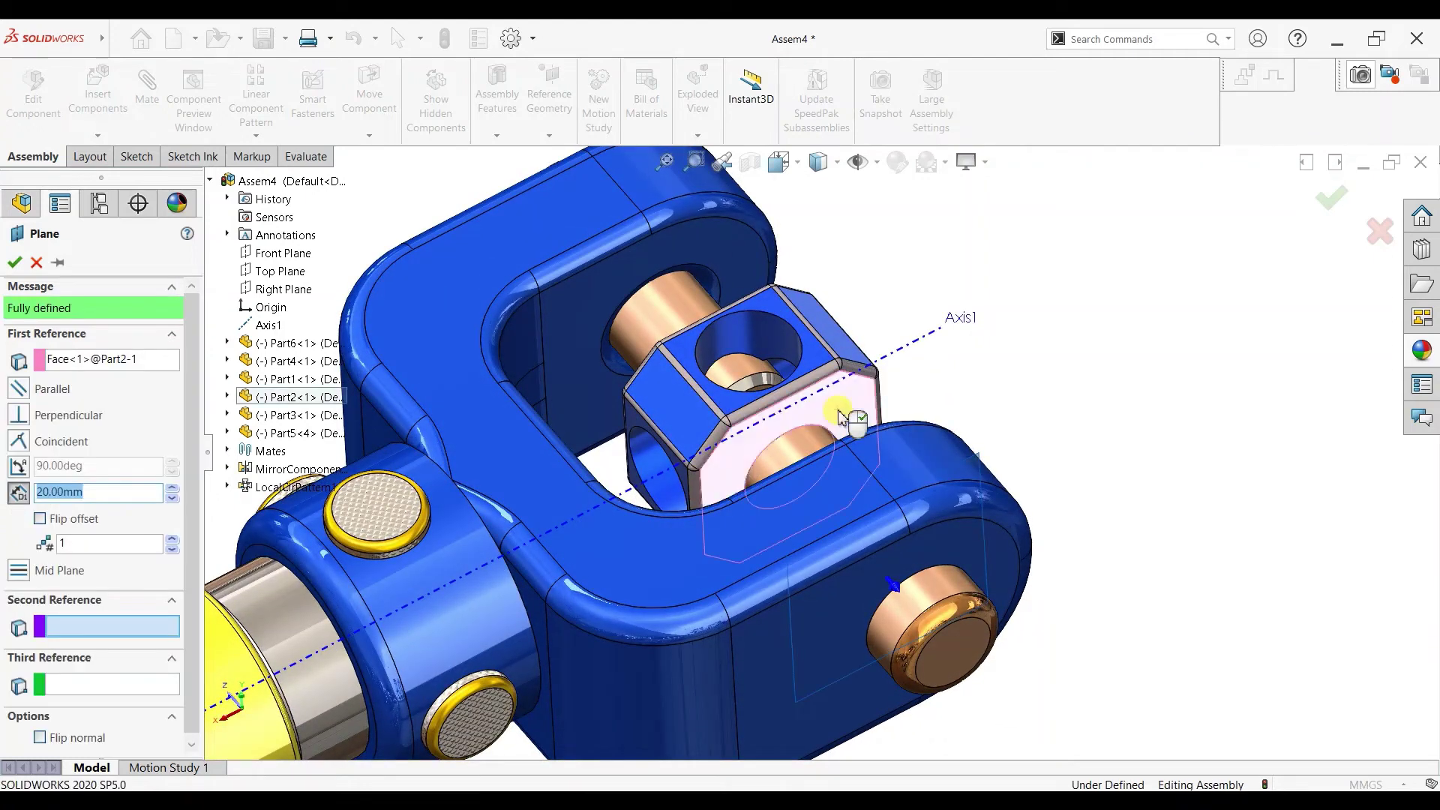
scroll(839, 415, down, 3)
click(912, 407)
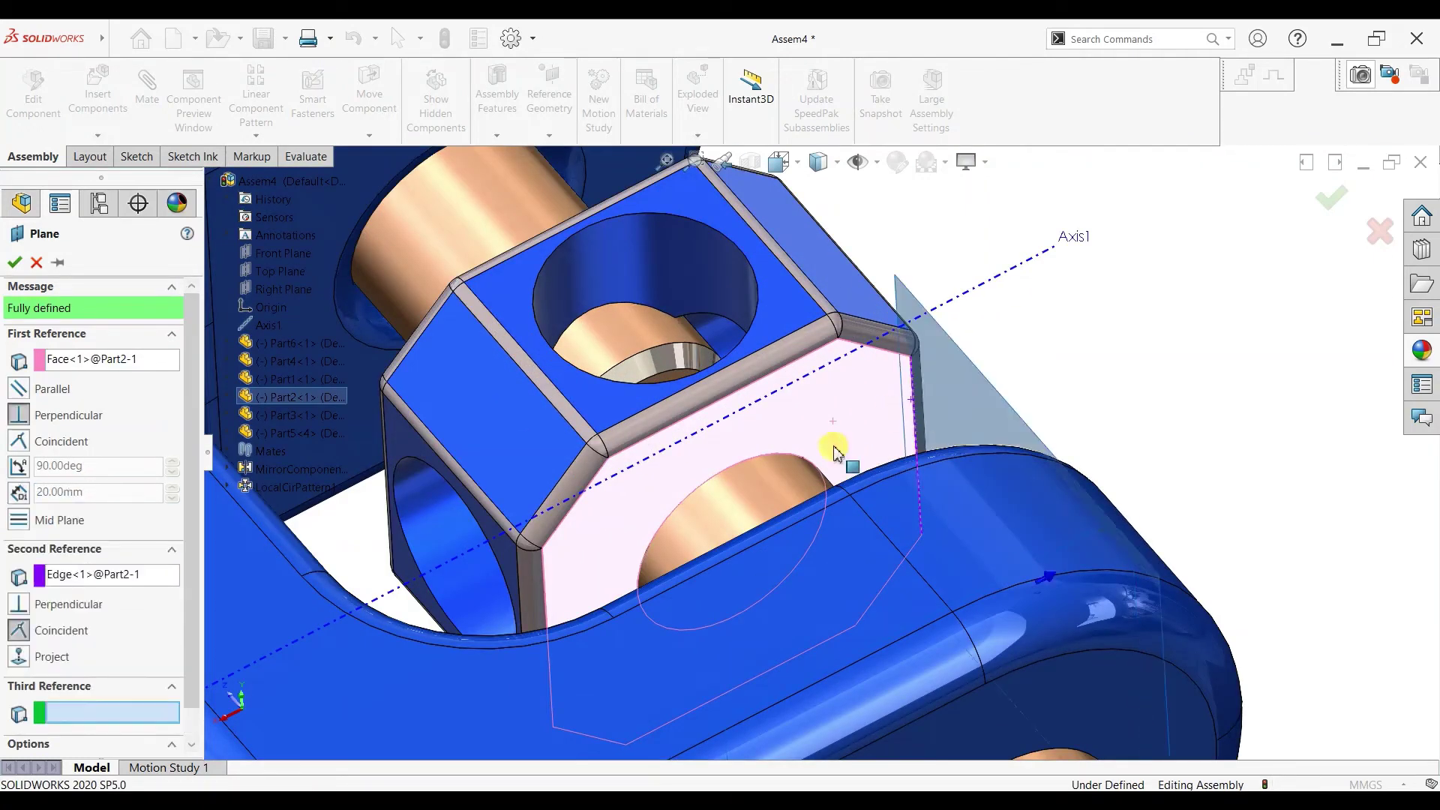
Step: Set the reference plane at a 135-degree angle to the center block's face, passing through the selected edge, and create it
click(20, 465)
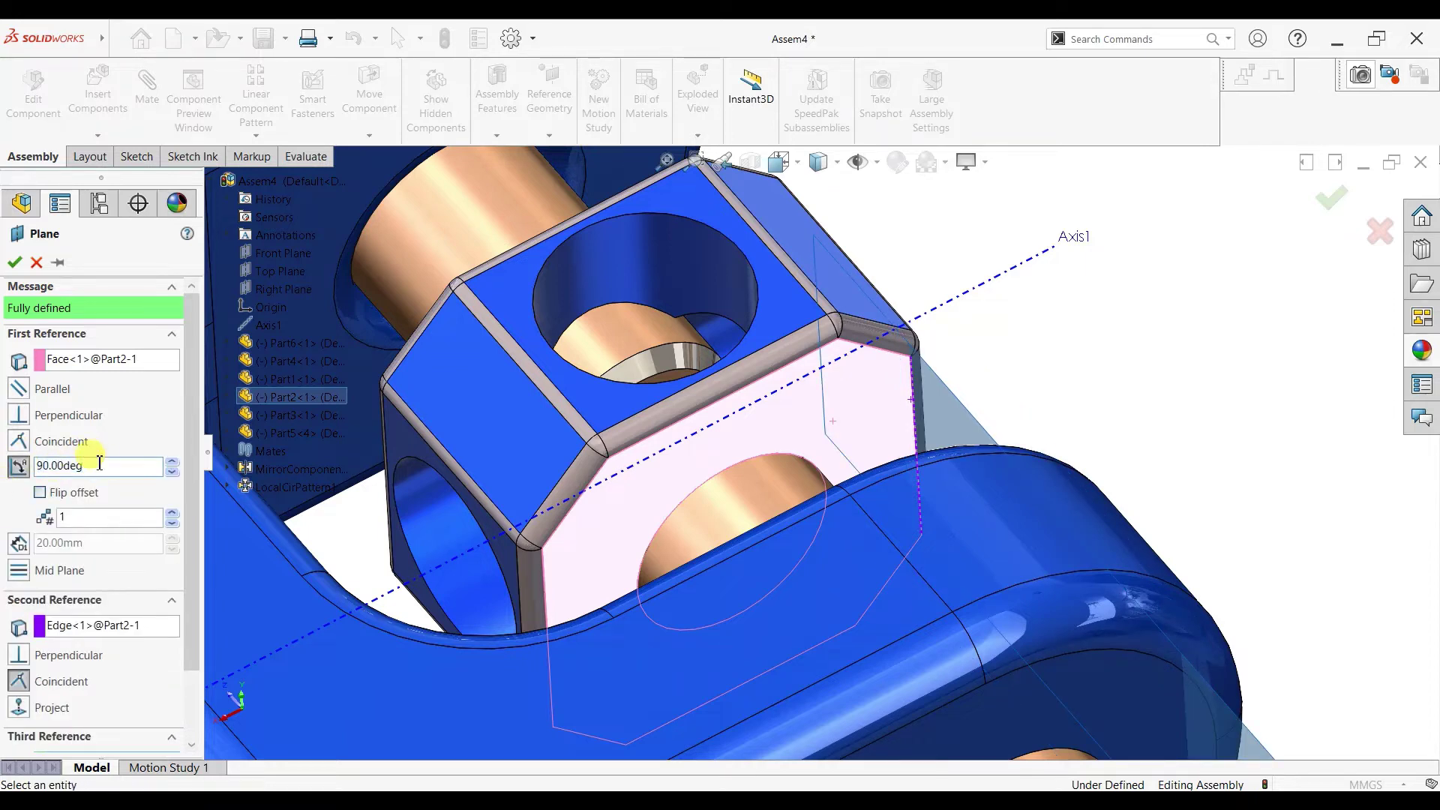
text(+45)
scroll(911, 399, up, 4)
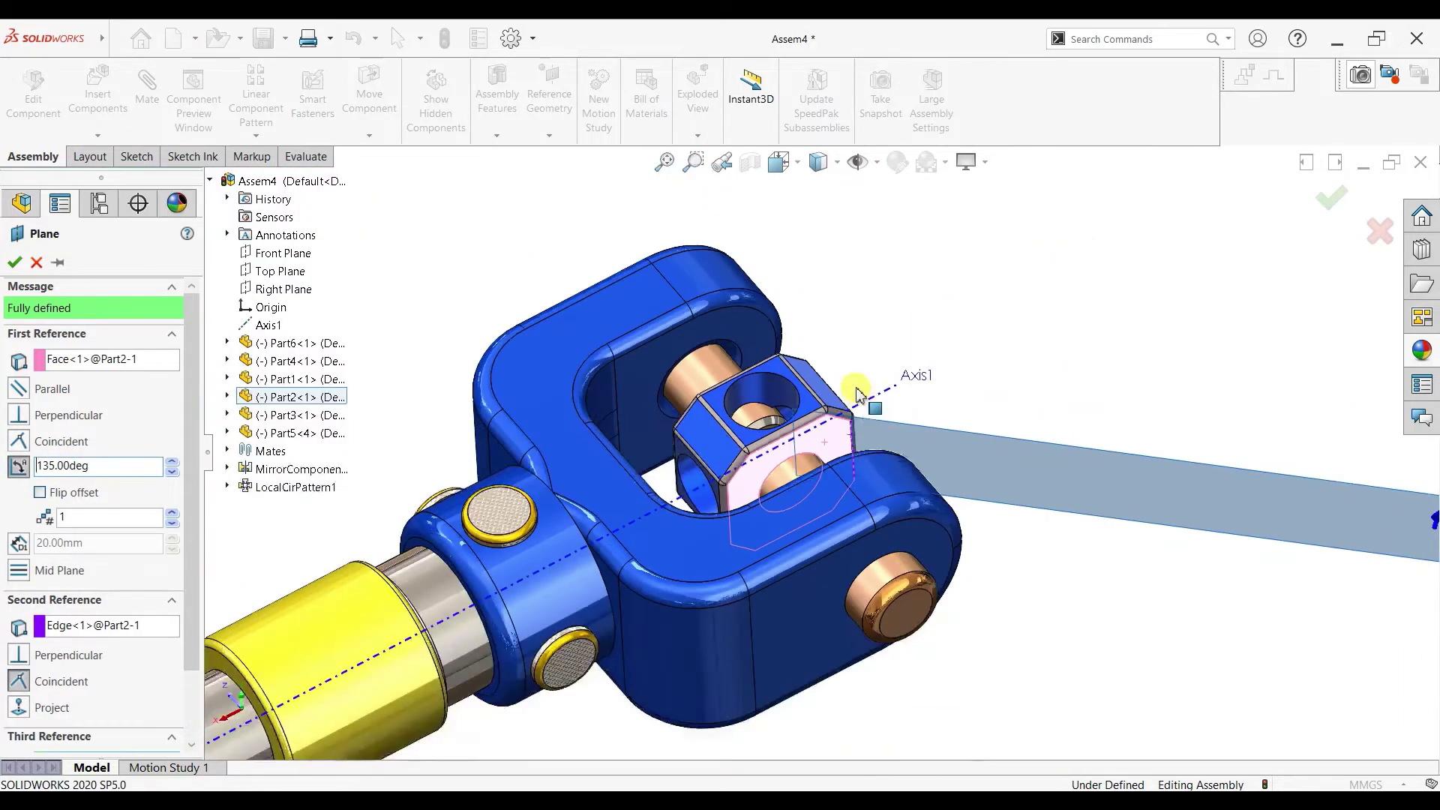
click(14, 262)
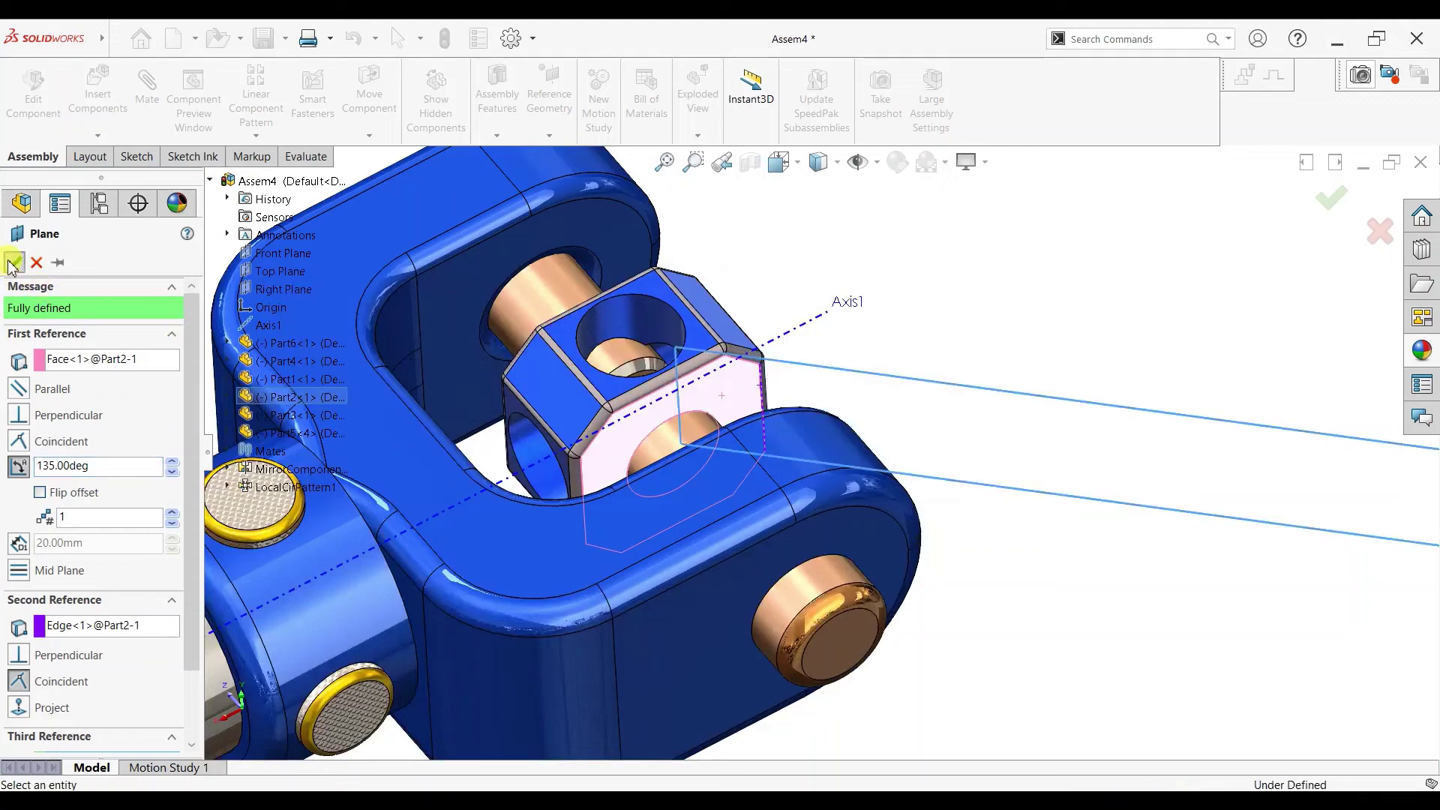
Step: Copy the Part1 fork and place the loose copy beyond the free end of the center block
scroll(492, 382, up, 3)
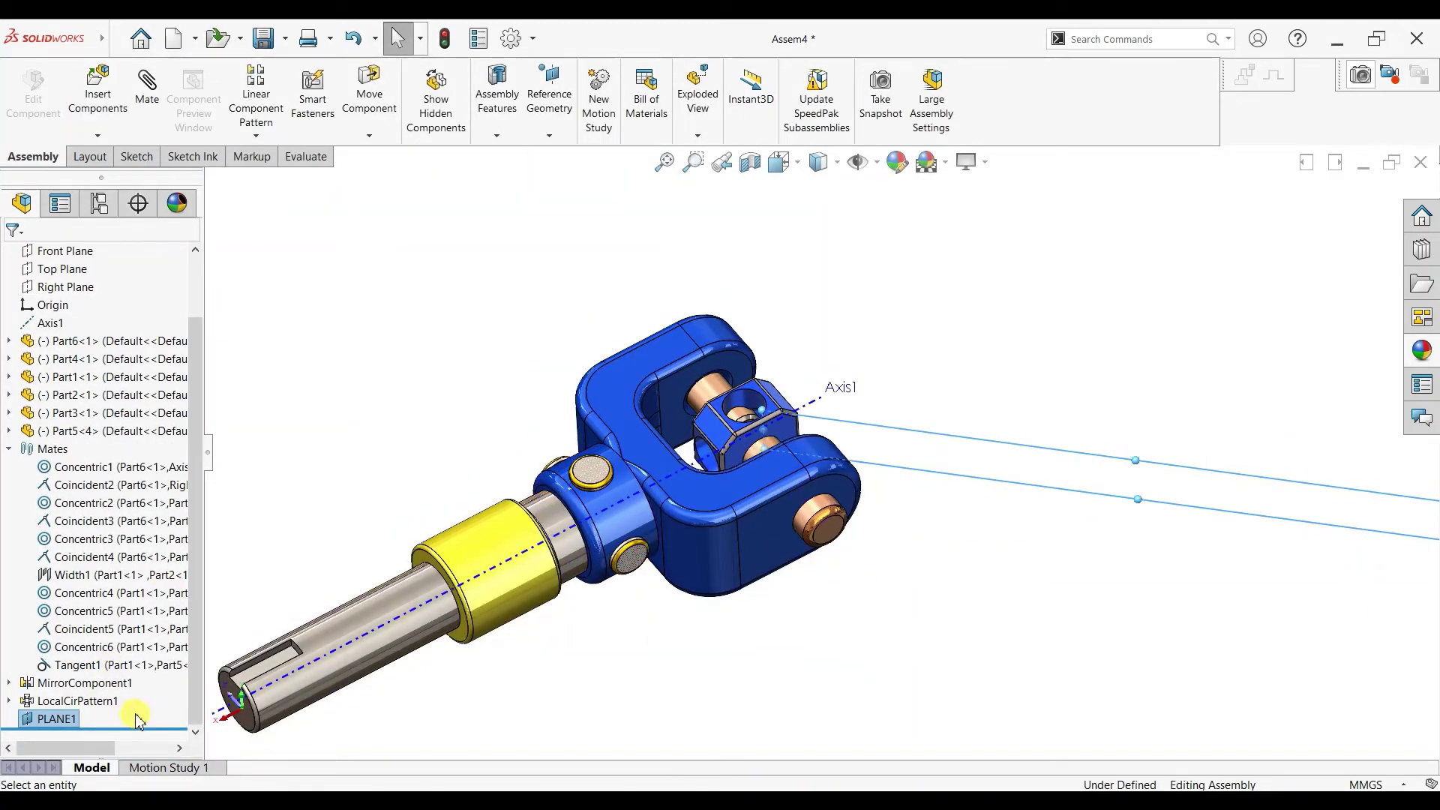
scroll(822, 583, up, 2)
middle_drag(885, 540, 875, 491)
scroll(949, 488, down, 5)
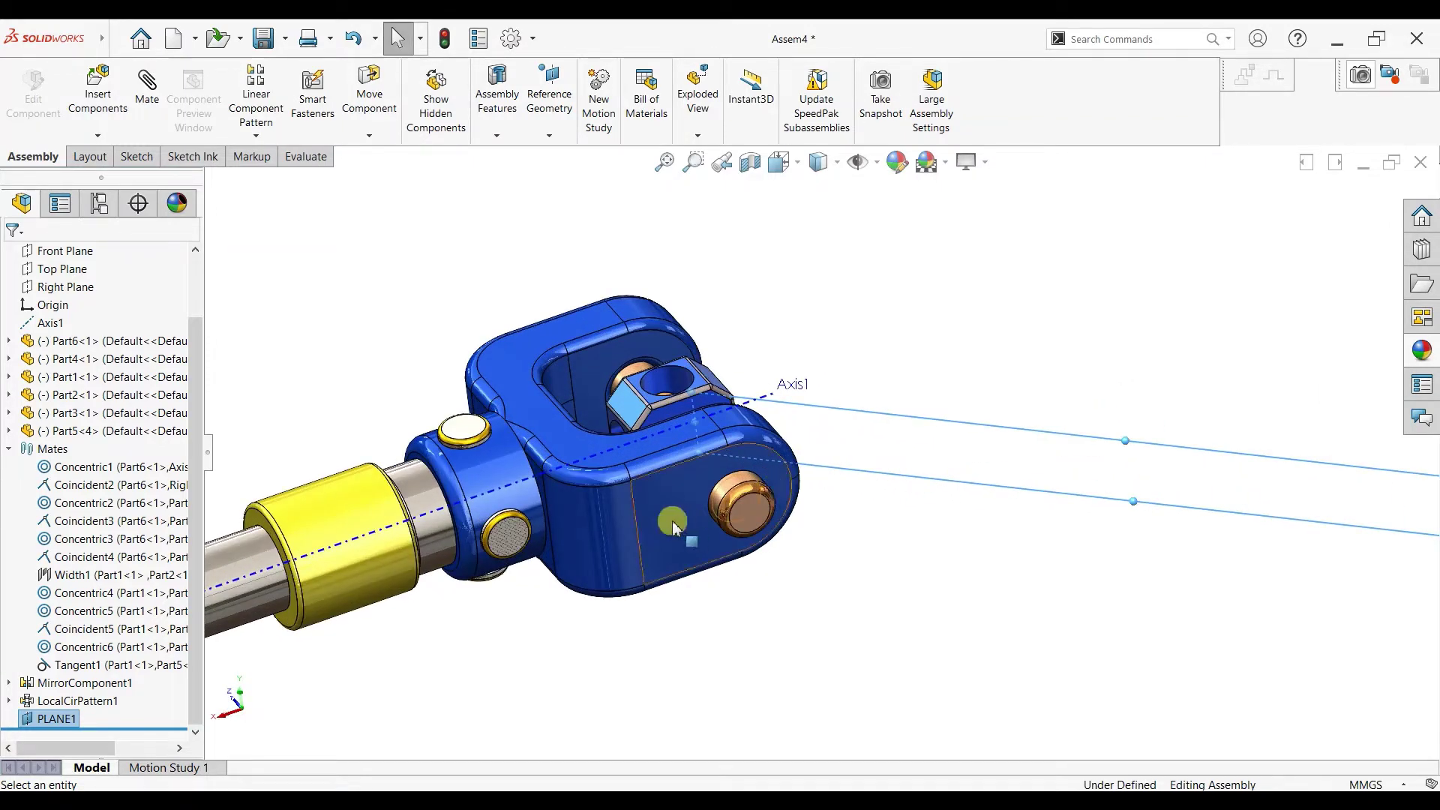
ctrl+drag(686, 541, 1012, 307)
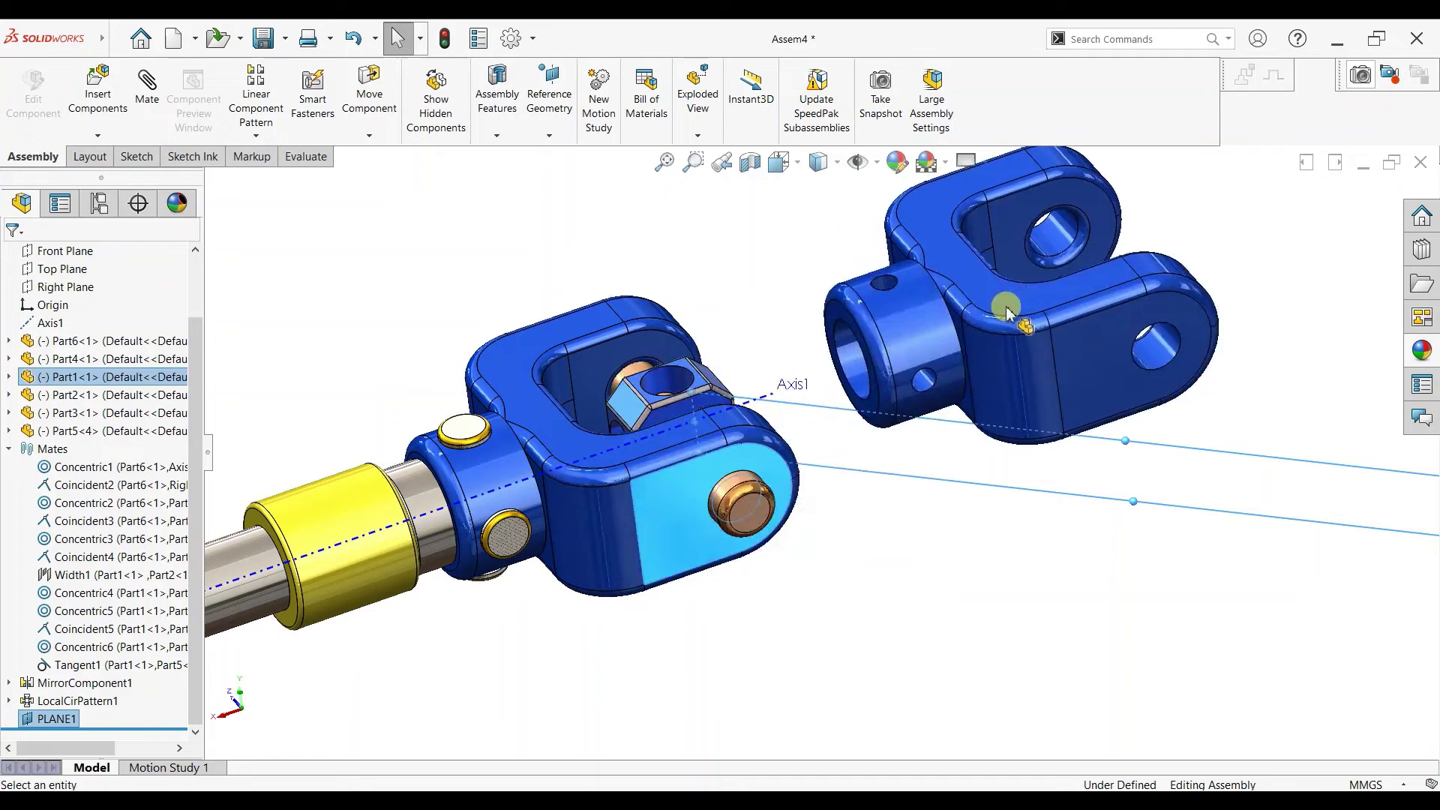
click(1045, 578)
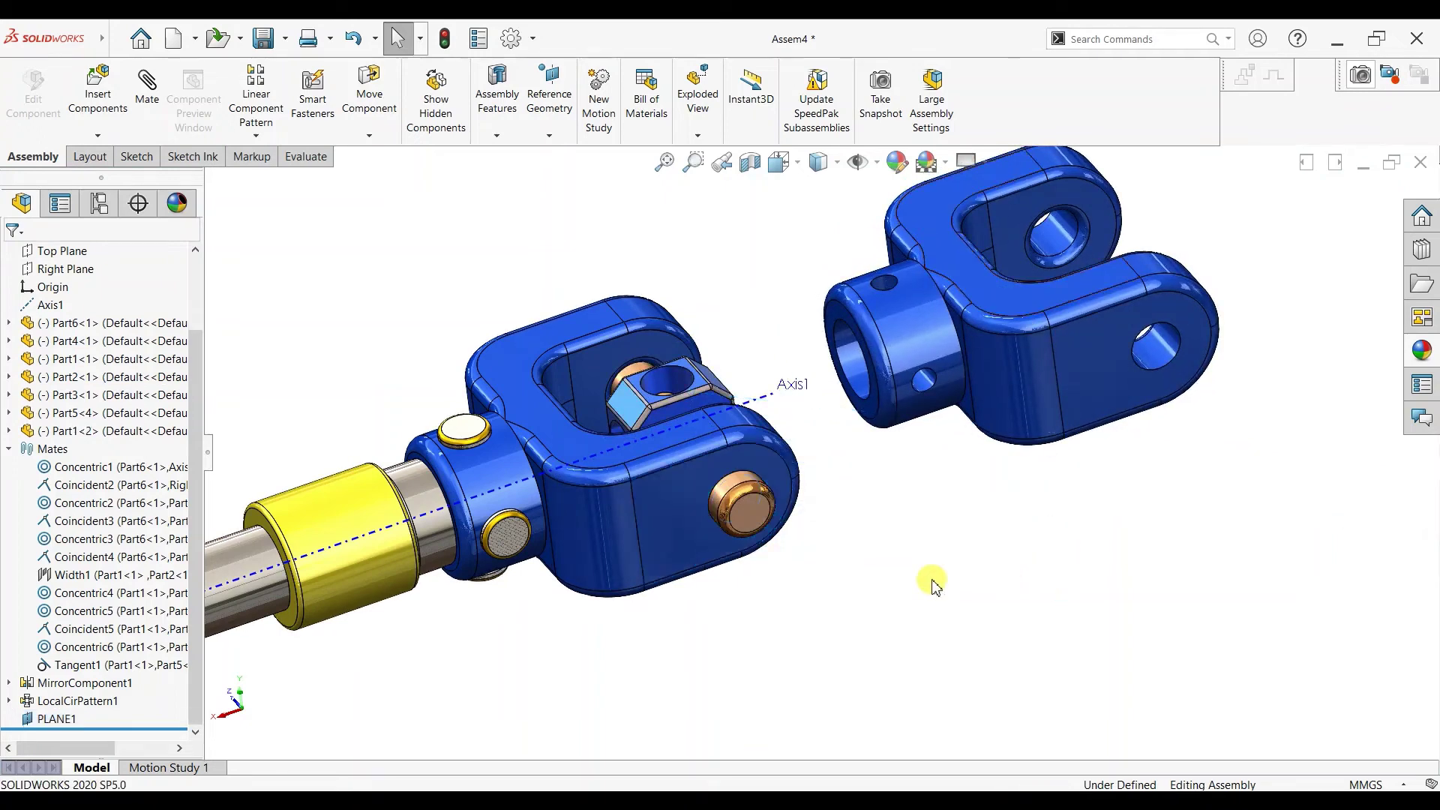
Step: Reposition the Part1 fork copy and rotate it freely until its open arms face the center block
scroll(866, 409, up, 2)
scroll(1092, 360, down, 2)
click(1073, 298)
drag(1073, 298, 1042, 248)
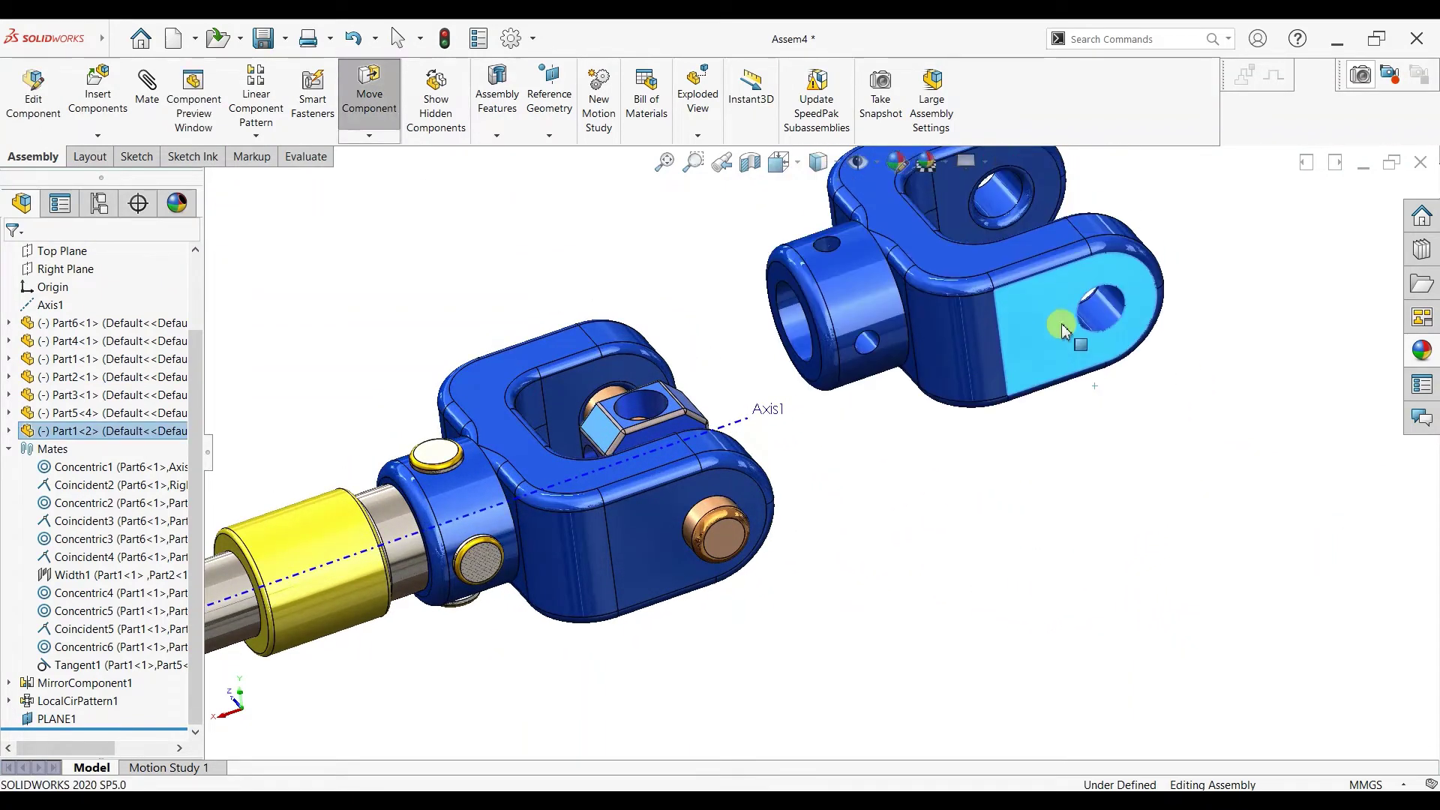
click(369, 136)
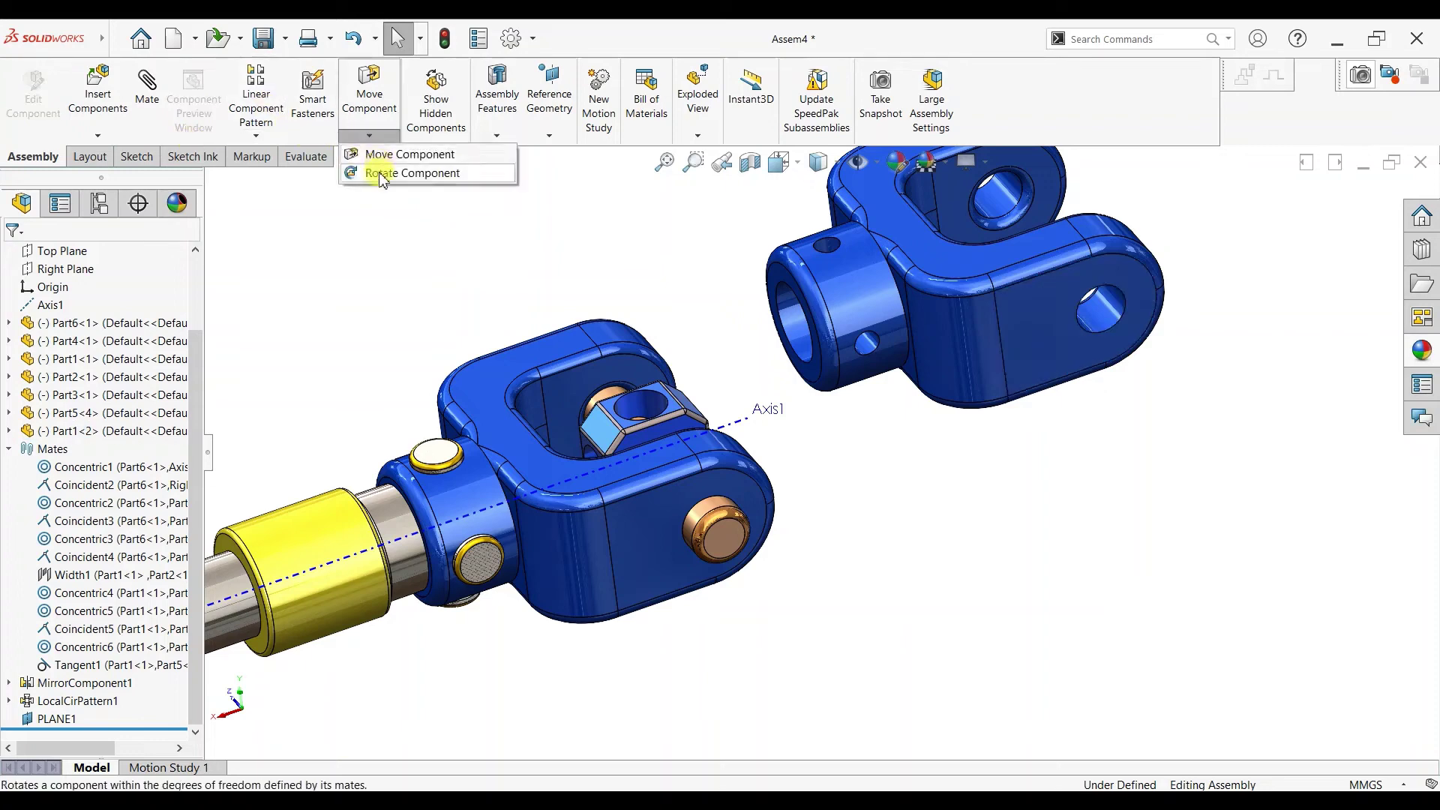
click(379, 171)
drag(1019, 295, 783, 480)
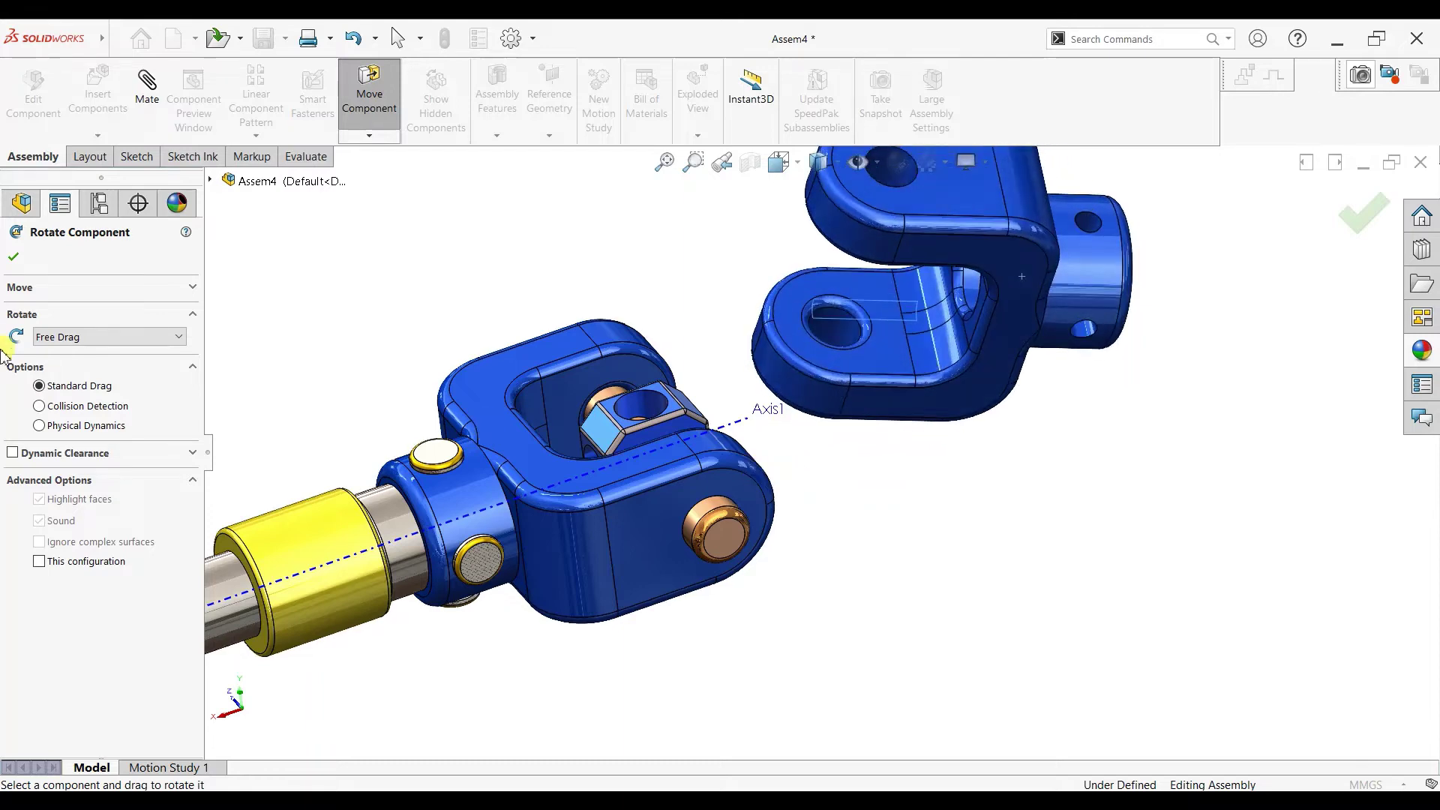
click(15, 258)
Step: Mate the fork copy's arm hole concentric with the center block's open vertical hole, and swing the copy's hub about that hole
scroll(556, 286, up, 2)
scroll(556, 286, down, 1)
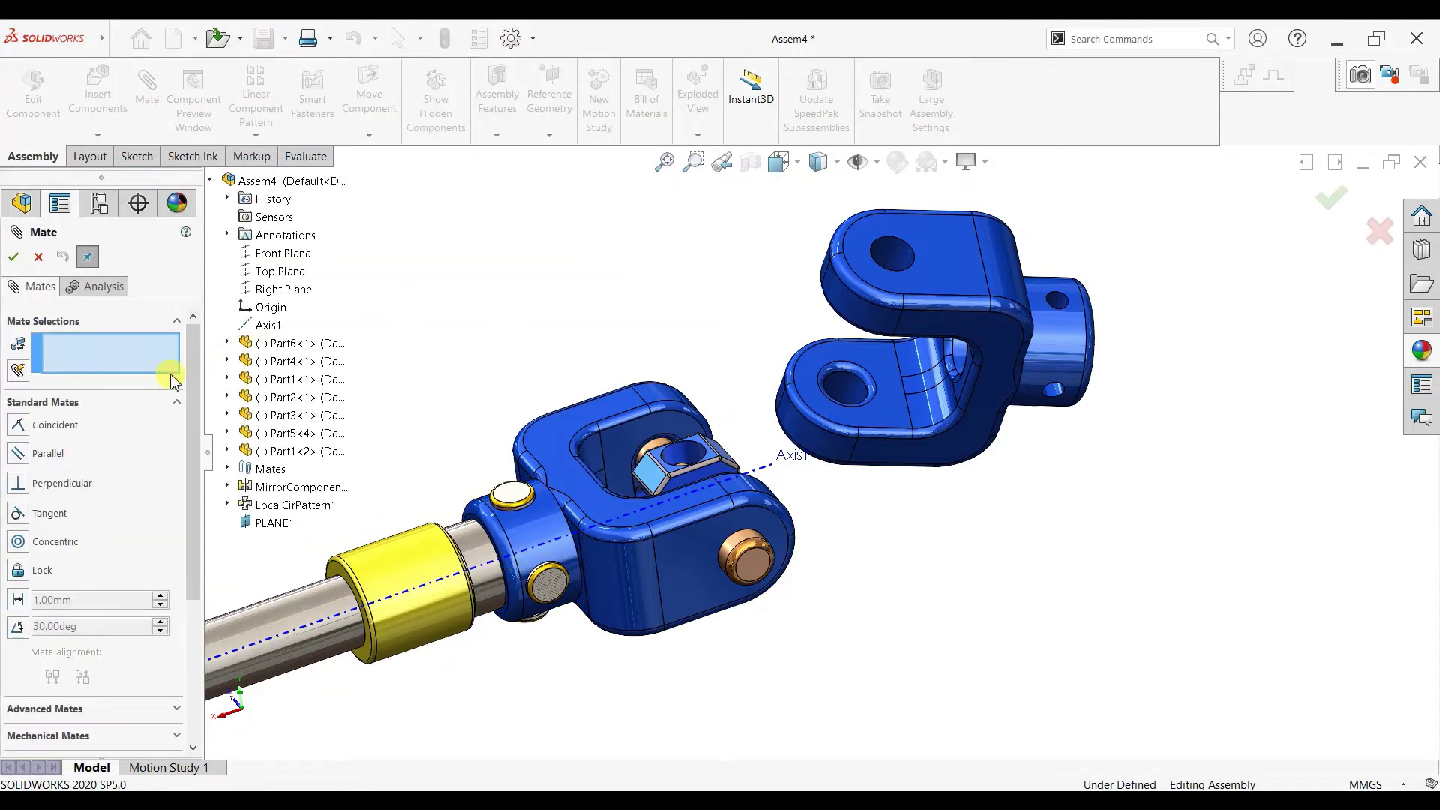
click(681, 455)
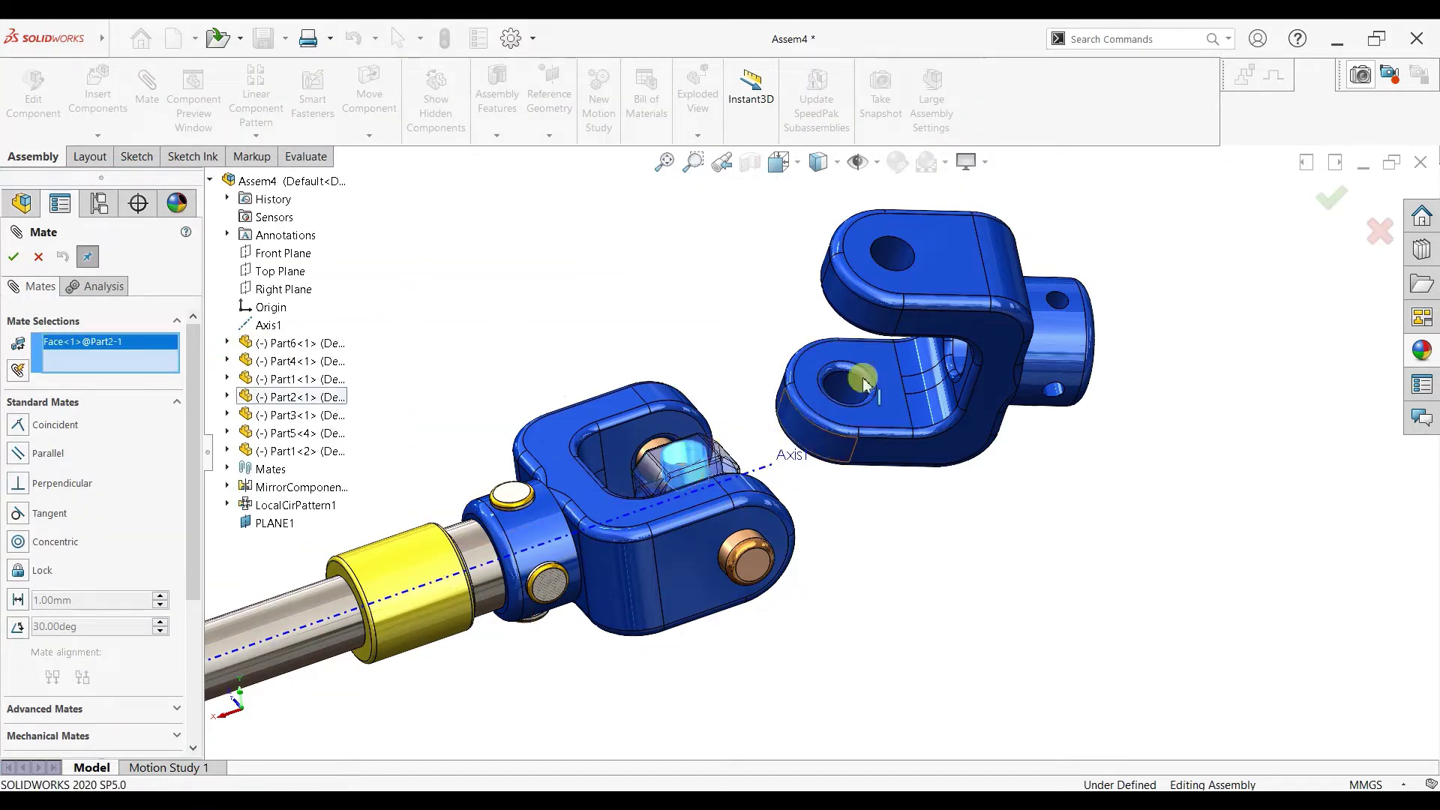
click(897, 256)
click(1135, 249)
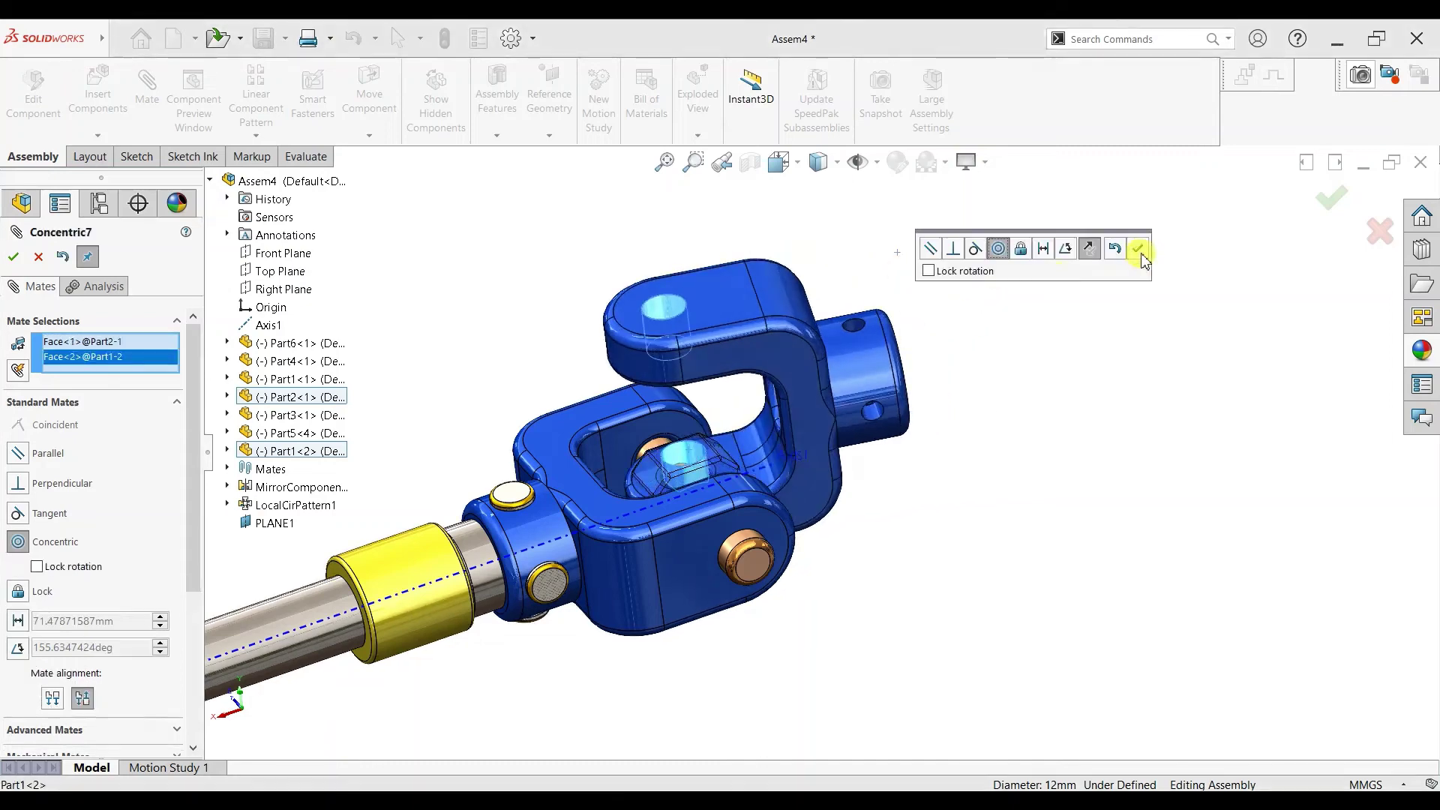
click(848, 411)
drag(864, 478, 860, 558)
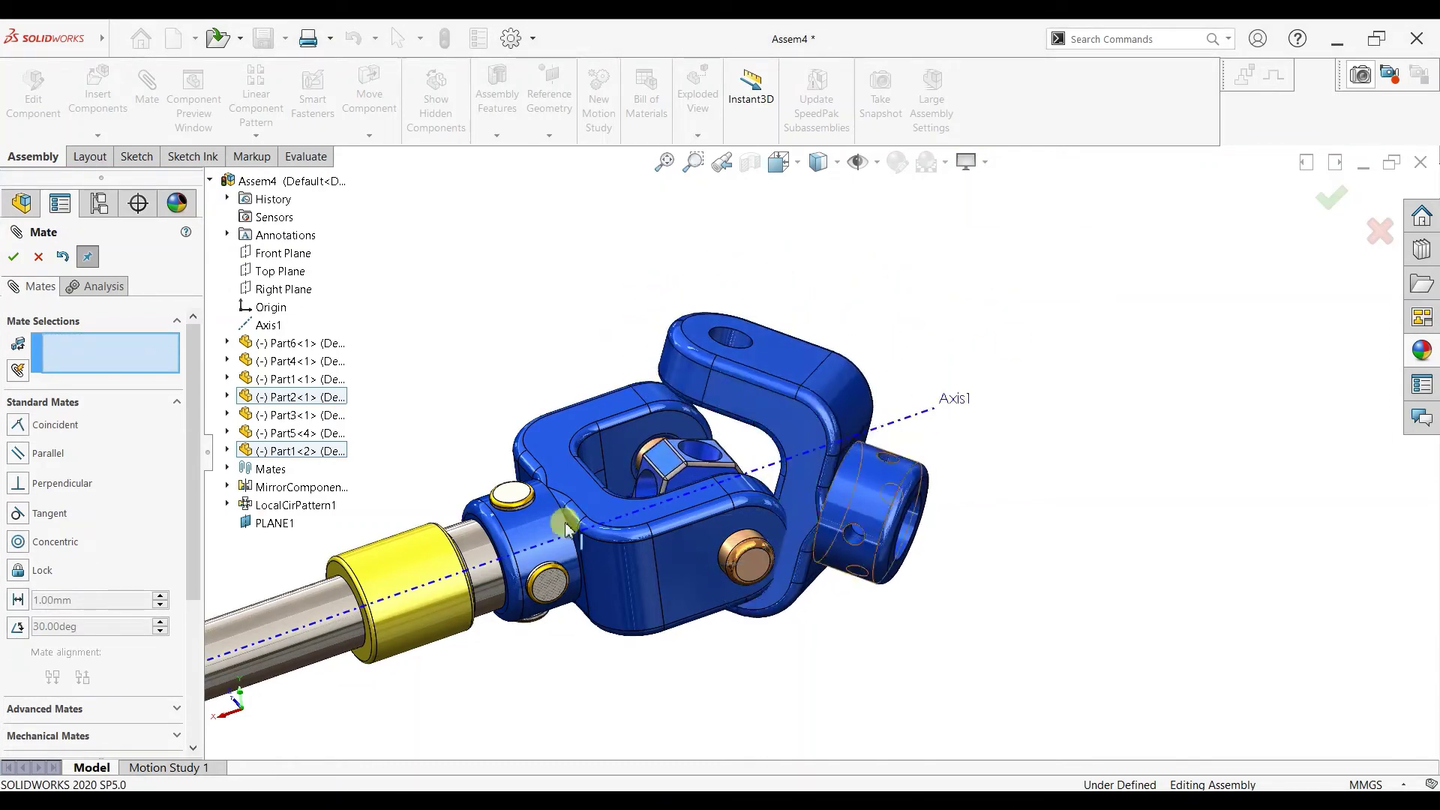
Step: Start a Width advanced mate and pick the fork copy's two facing inner arm faces as the width selections
click(141, 409)
click(57, 424)
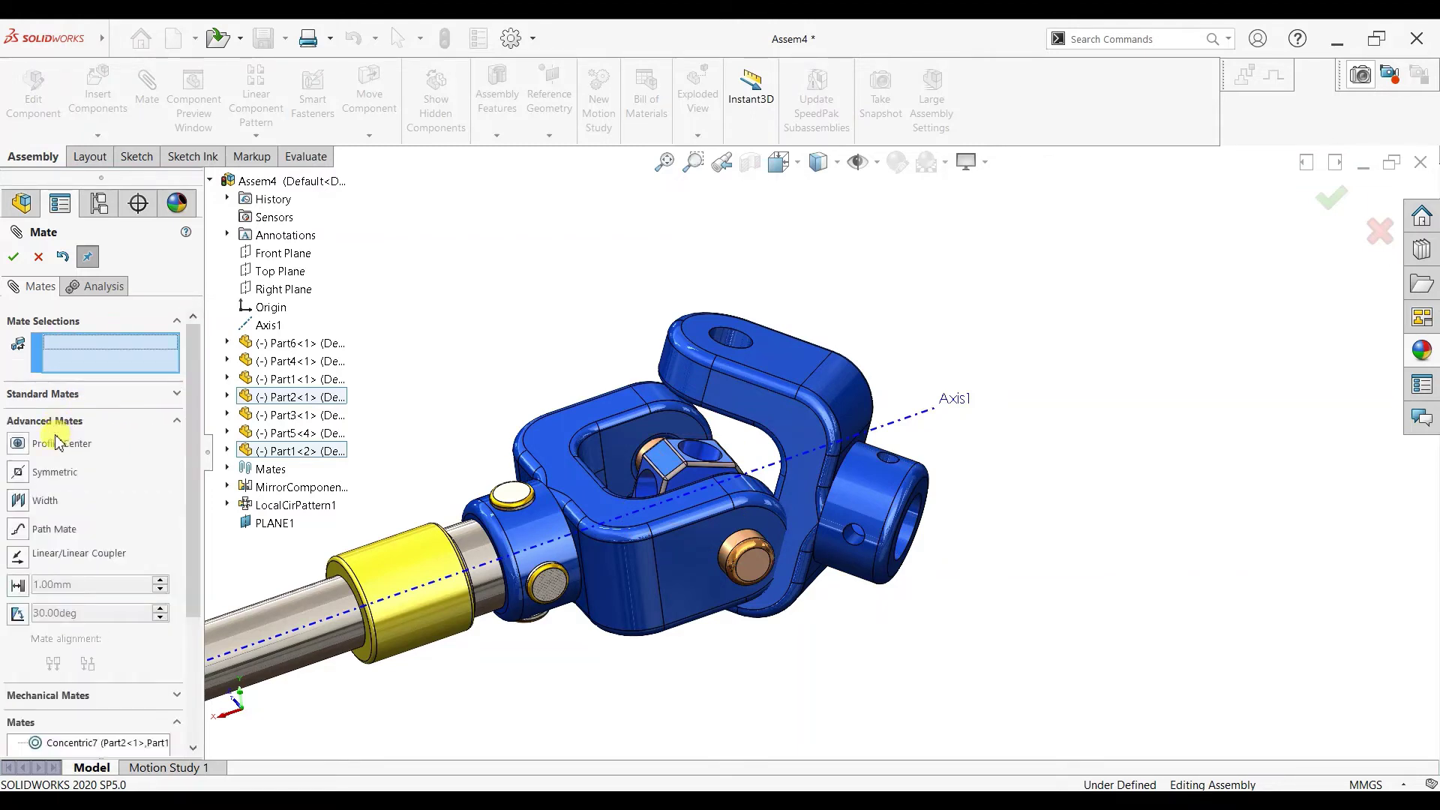
click(19, 500)
scroll(620, 432, down, 3)
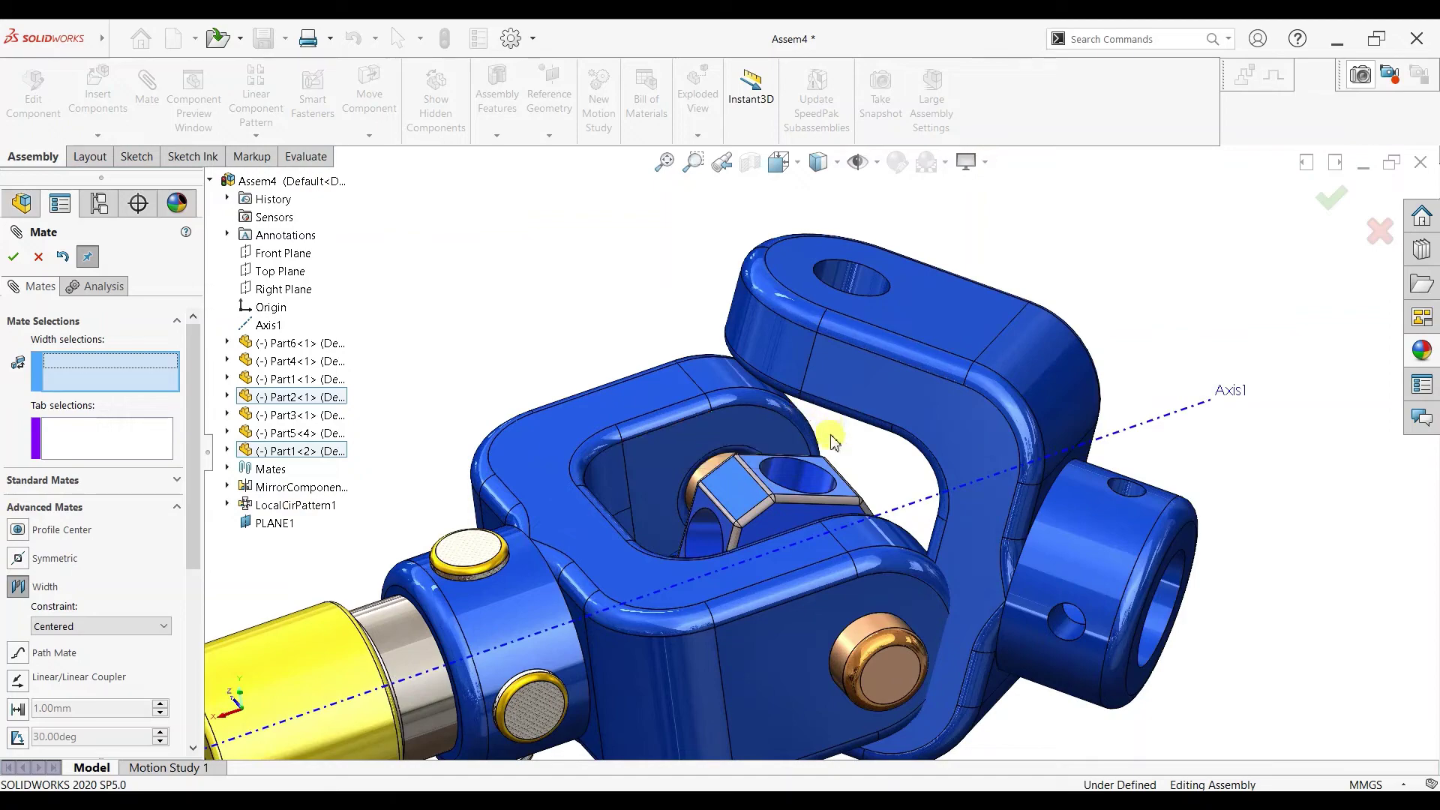
middle_drag(832, 441, 921, 269)
click(966, 254)
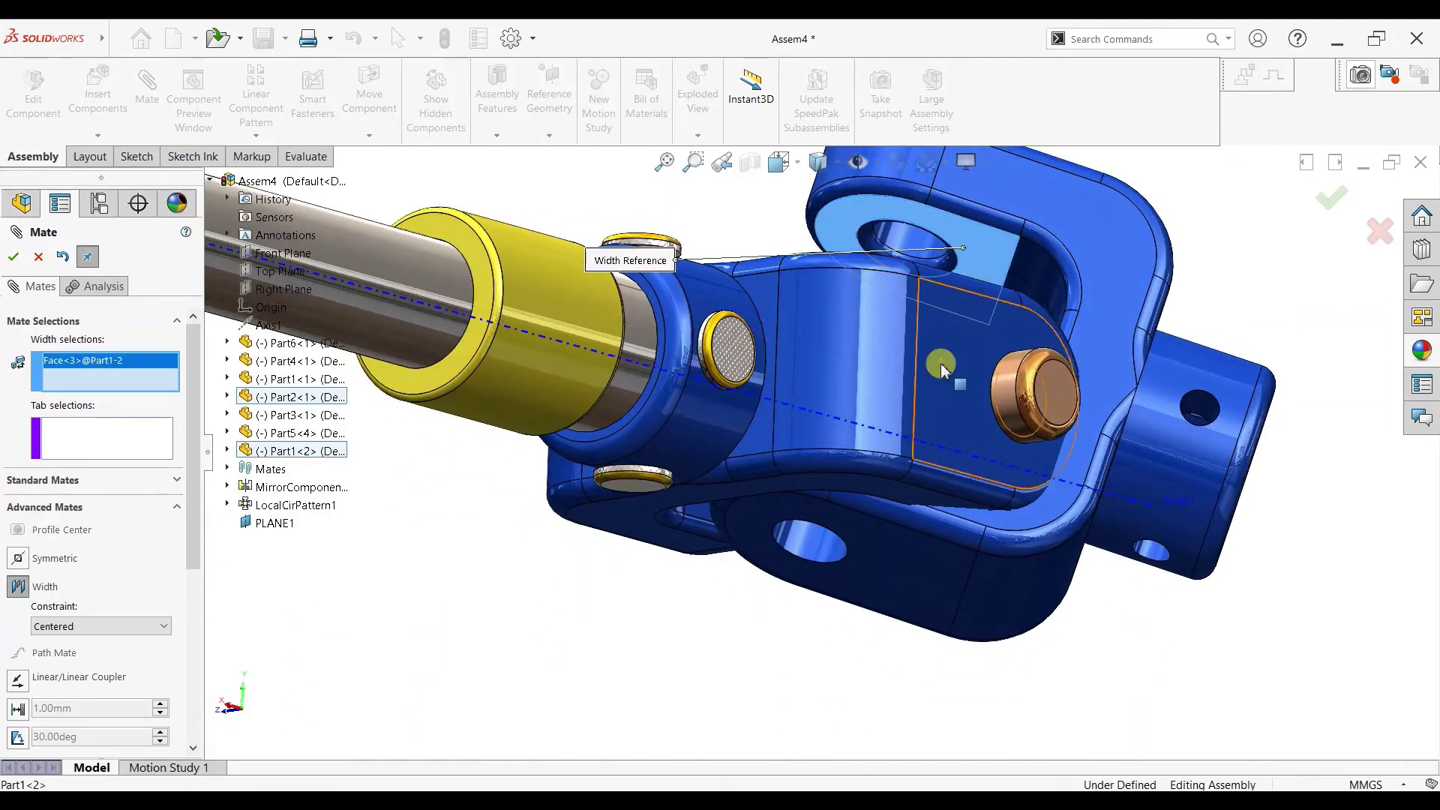
middle_drag(942, 360, 910, 409)
scroll(894, 266, down, 3)
middle_drag(894, 266, 877, 334)
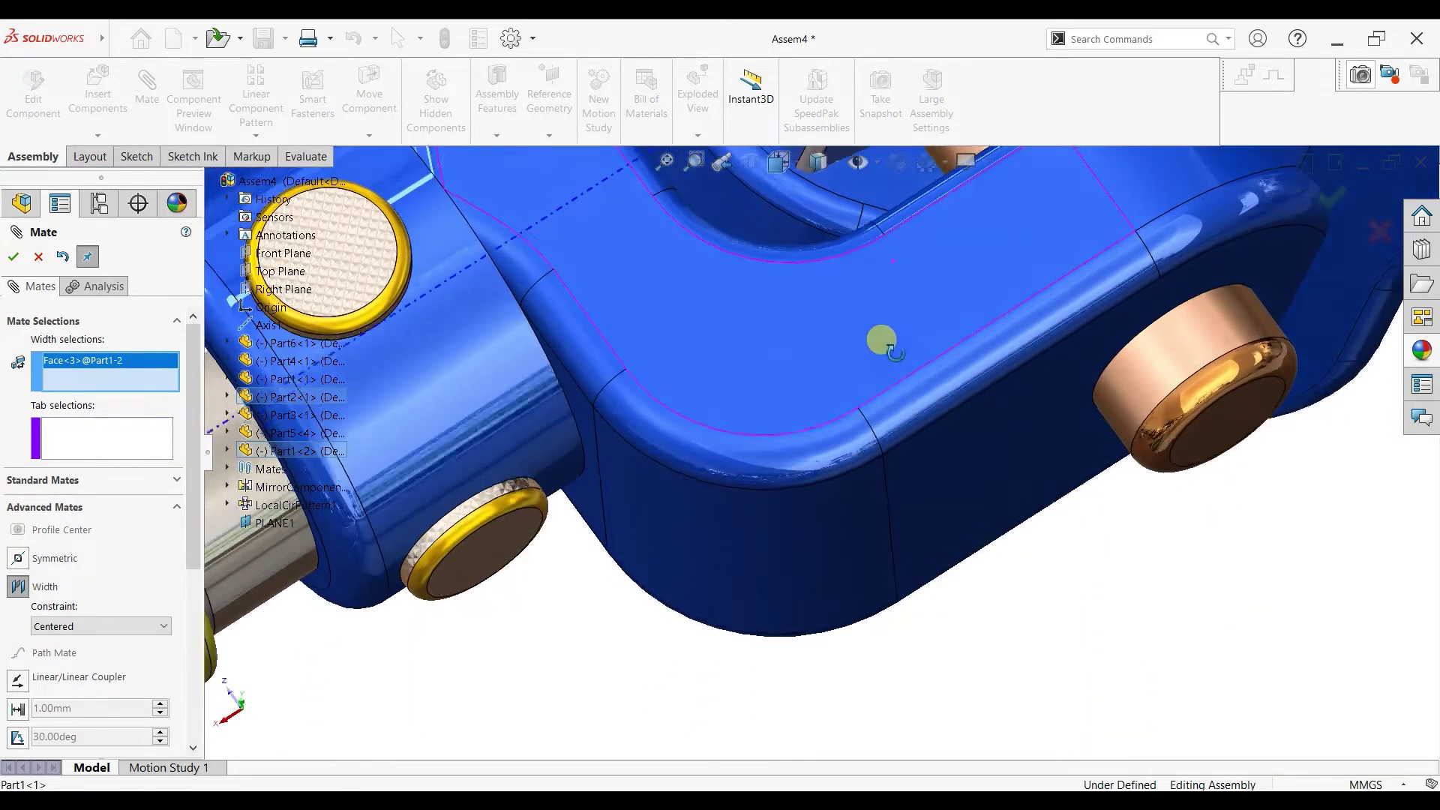
click(900, 199)
scroll(912, 330, up, 3)
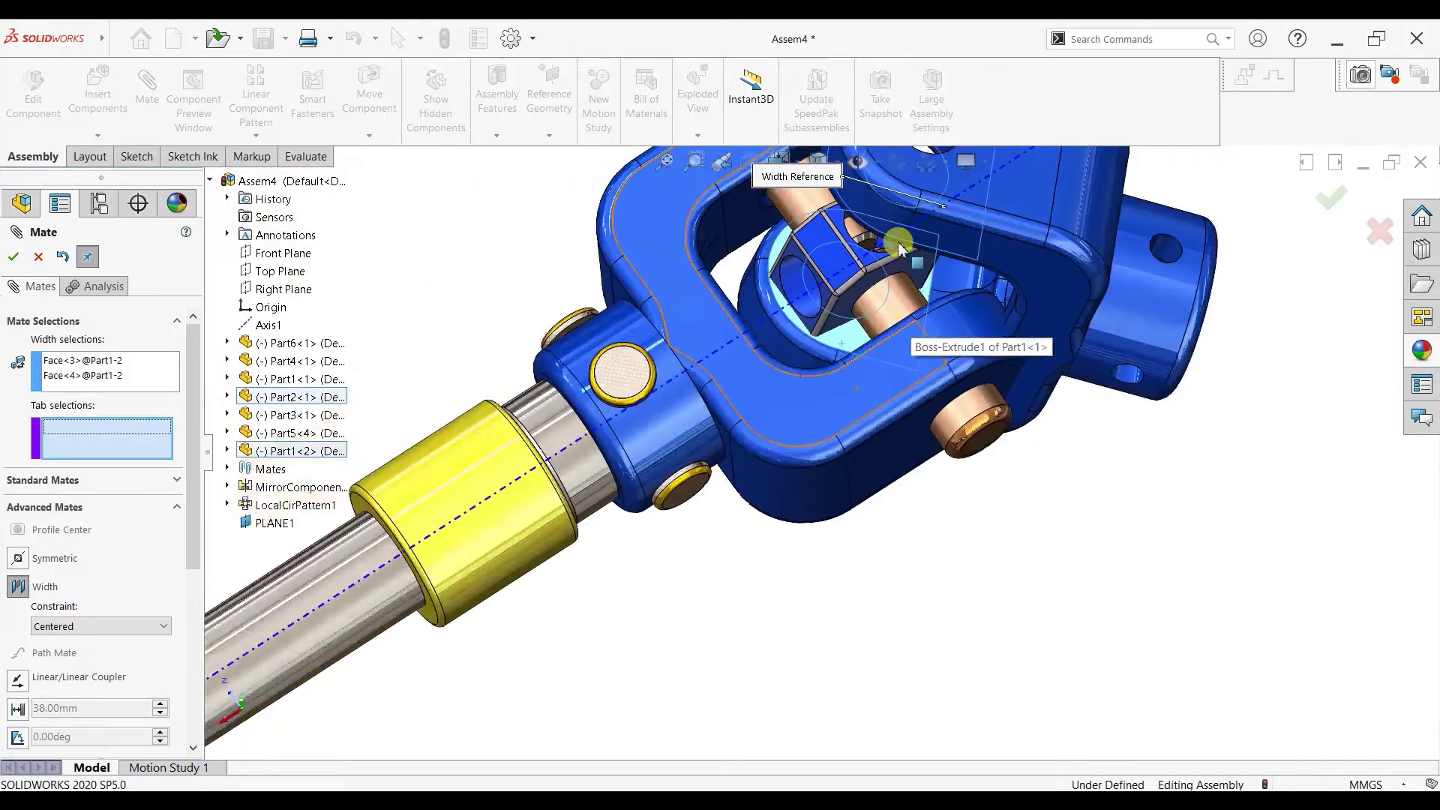
Step: Add the center block's two opposite hole faces as tab selections and apply the Width mate with the Centered constraint
scroll(907, 337, down, 3)
scroll(885, 307, down, 1)
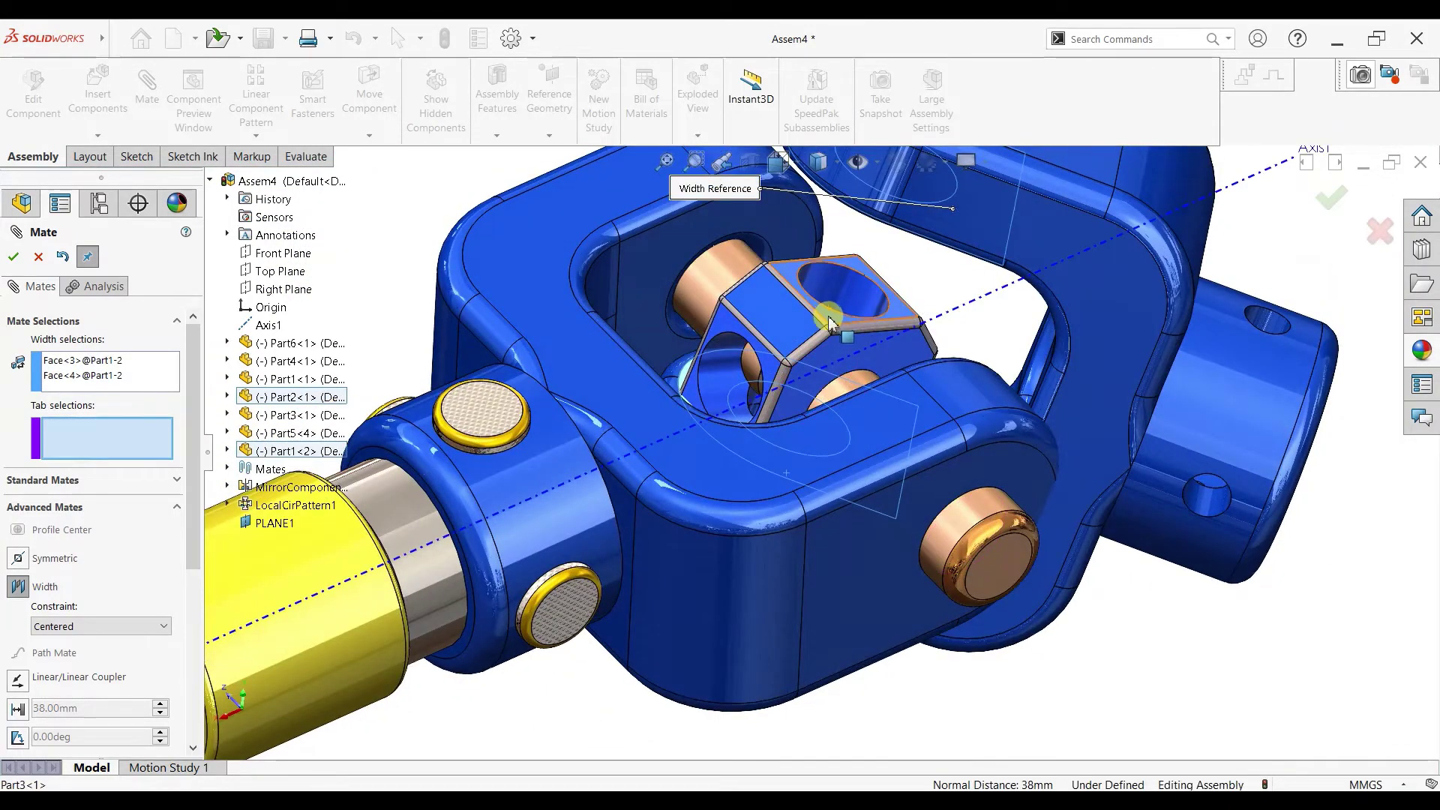
middle_drag(812, 480, 938, 330)
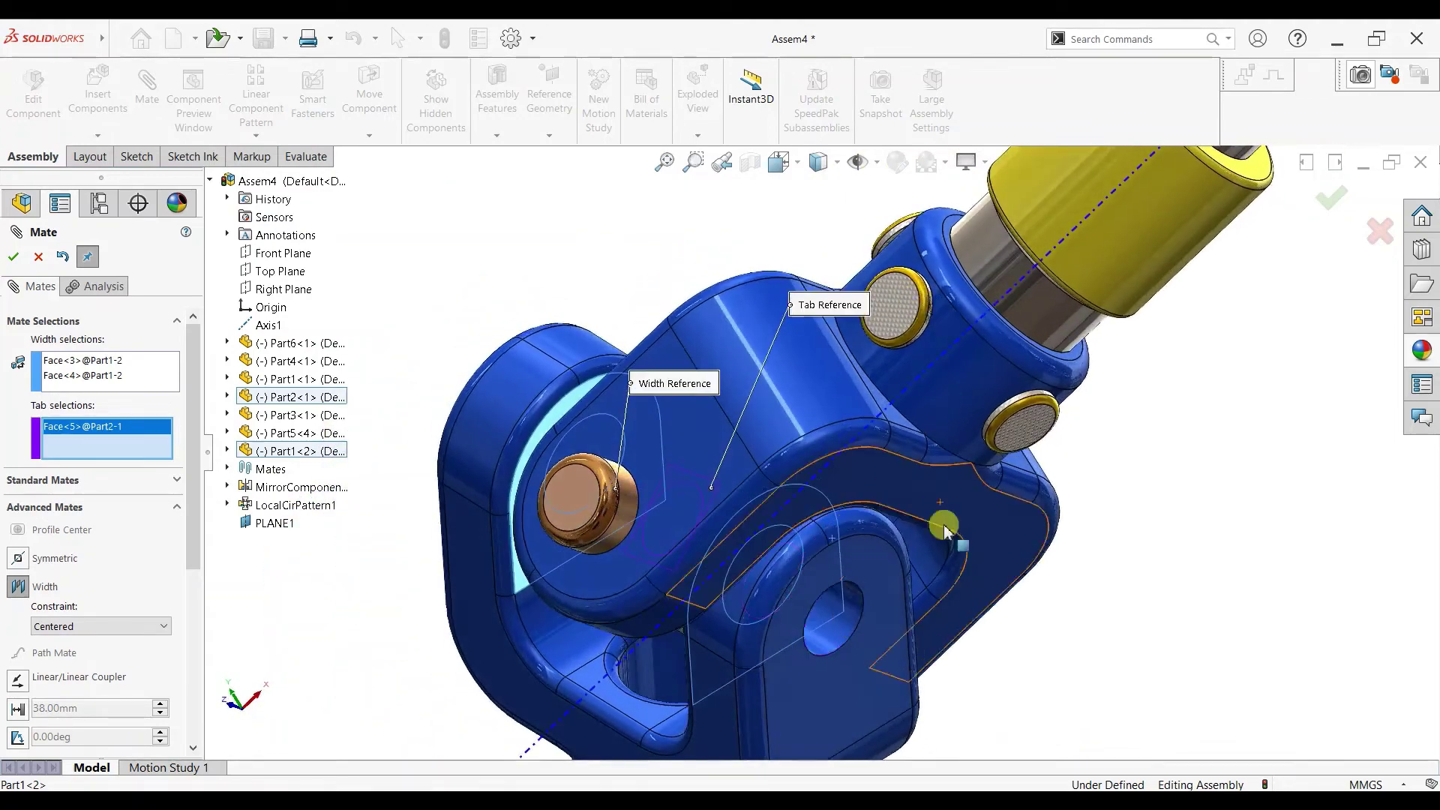
scroll(900, 525, up, 3)
scroll(759, 574, down, 3)
middle_drag(795, 573, 681, 604)
scroll(765, 585, down, 3)
middle_drag(765, 585, 816, 385)
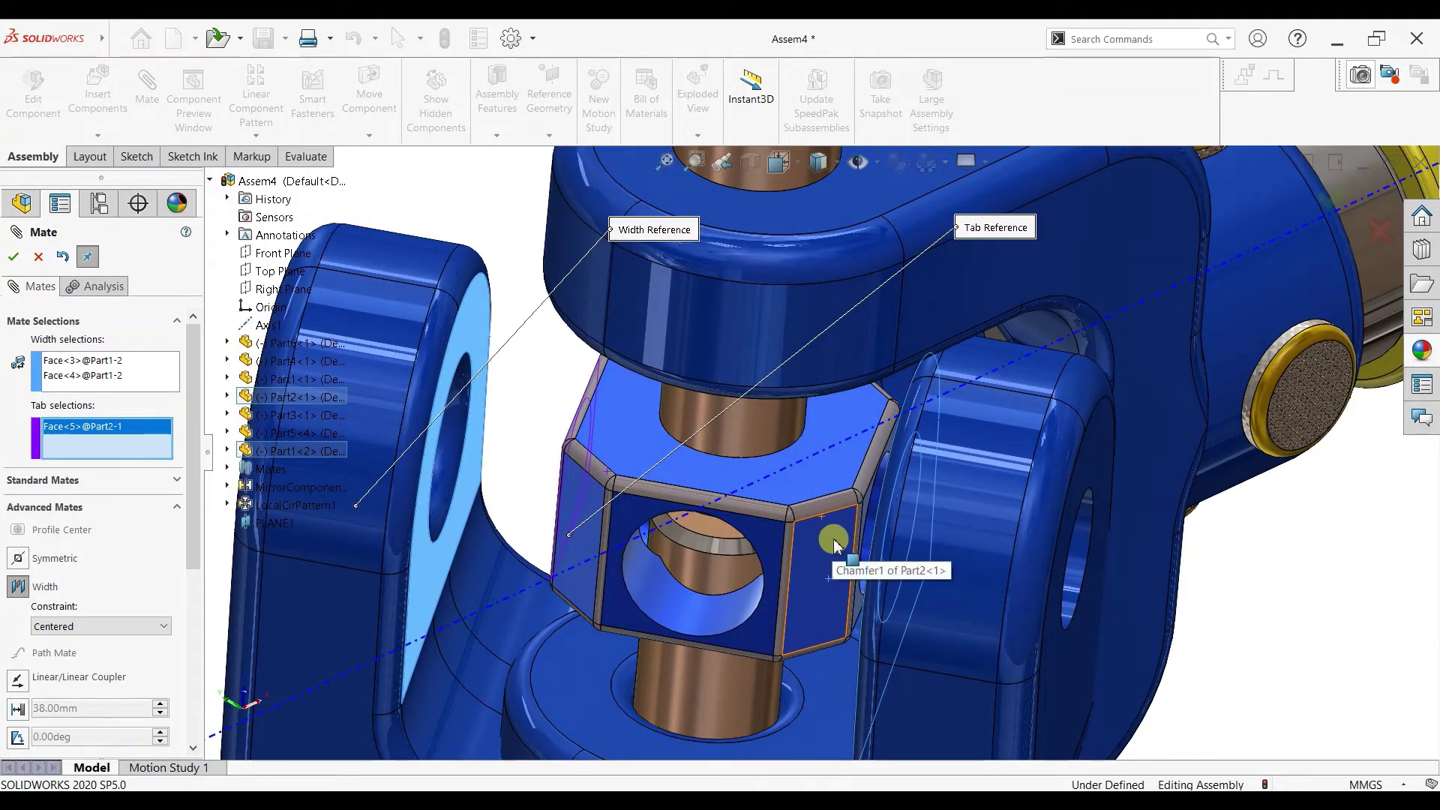
middle_drag(835, 544, 899, 544)
click(854, 504)
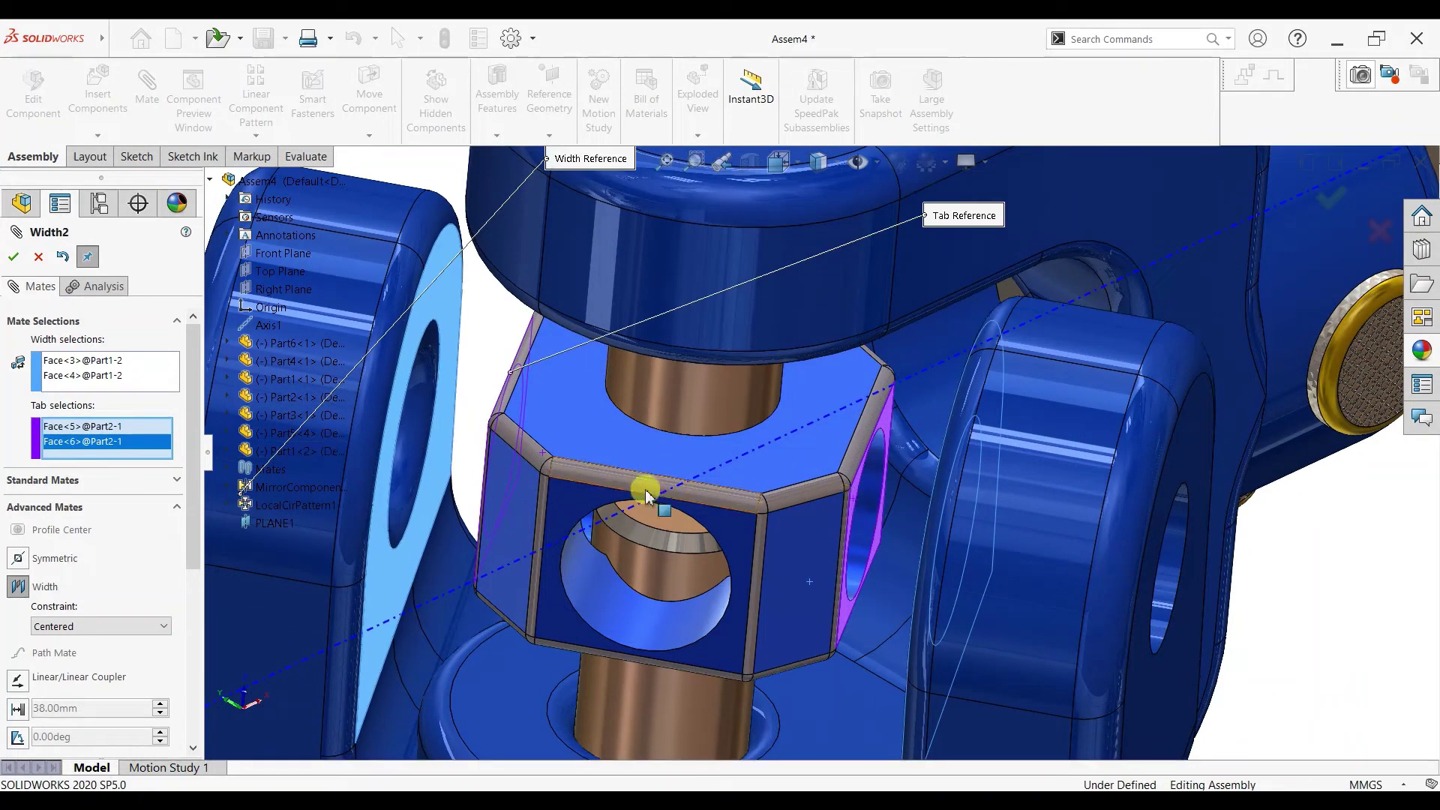
key(f)
click(15, 257)
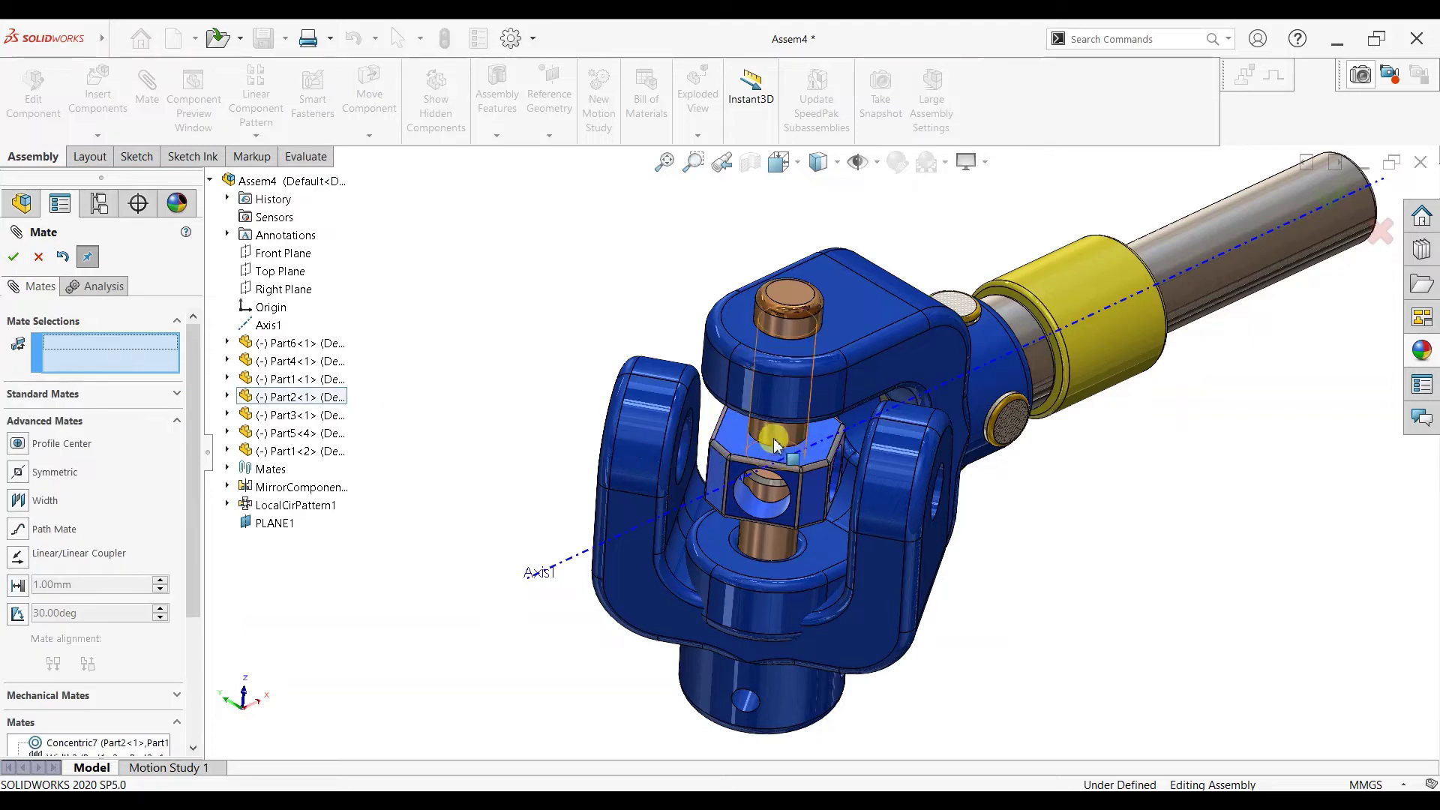
scroll(1016, 402, up, 3)
middle_drag(1035, 327, 730, 514)
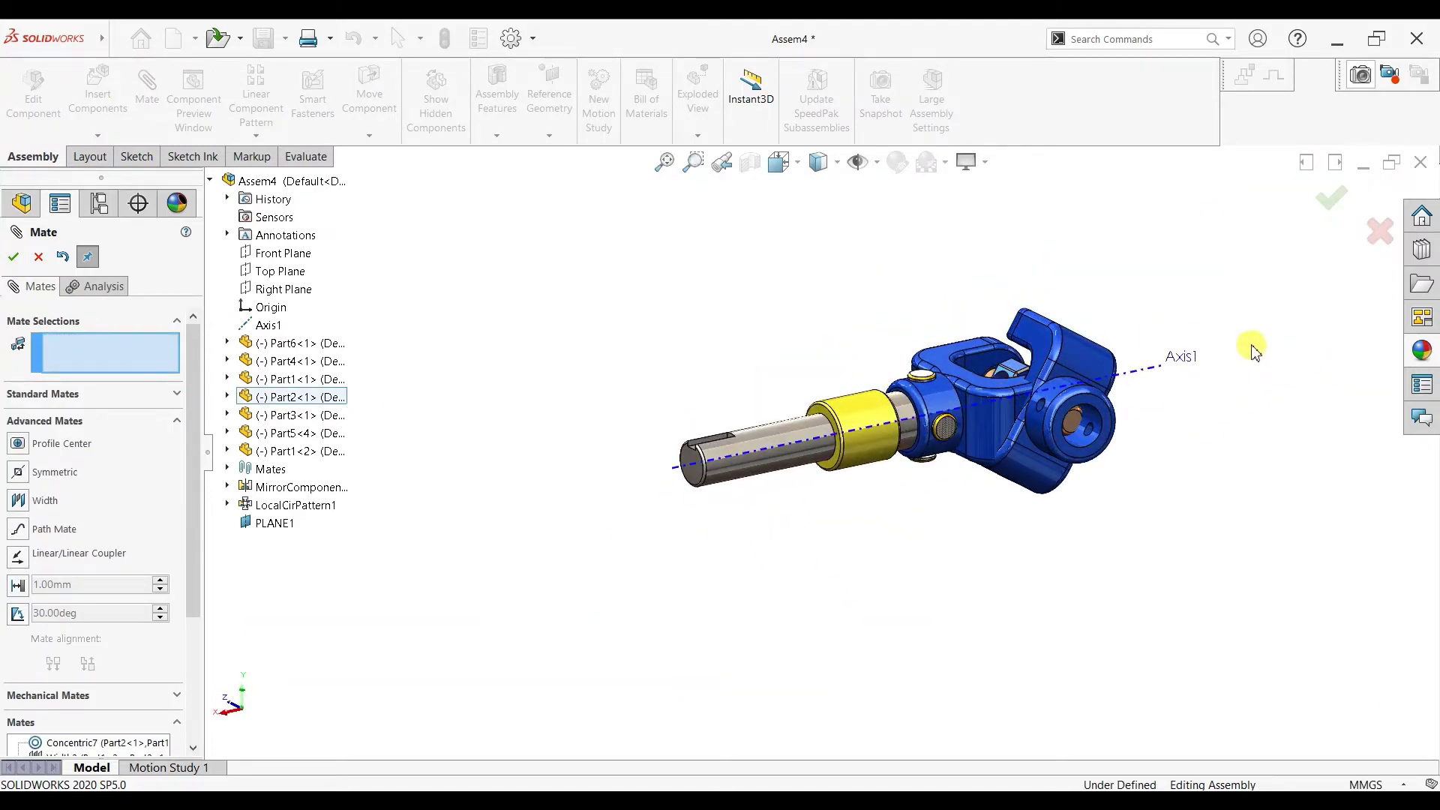
scroll(1082, 422, down, 4)
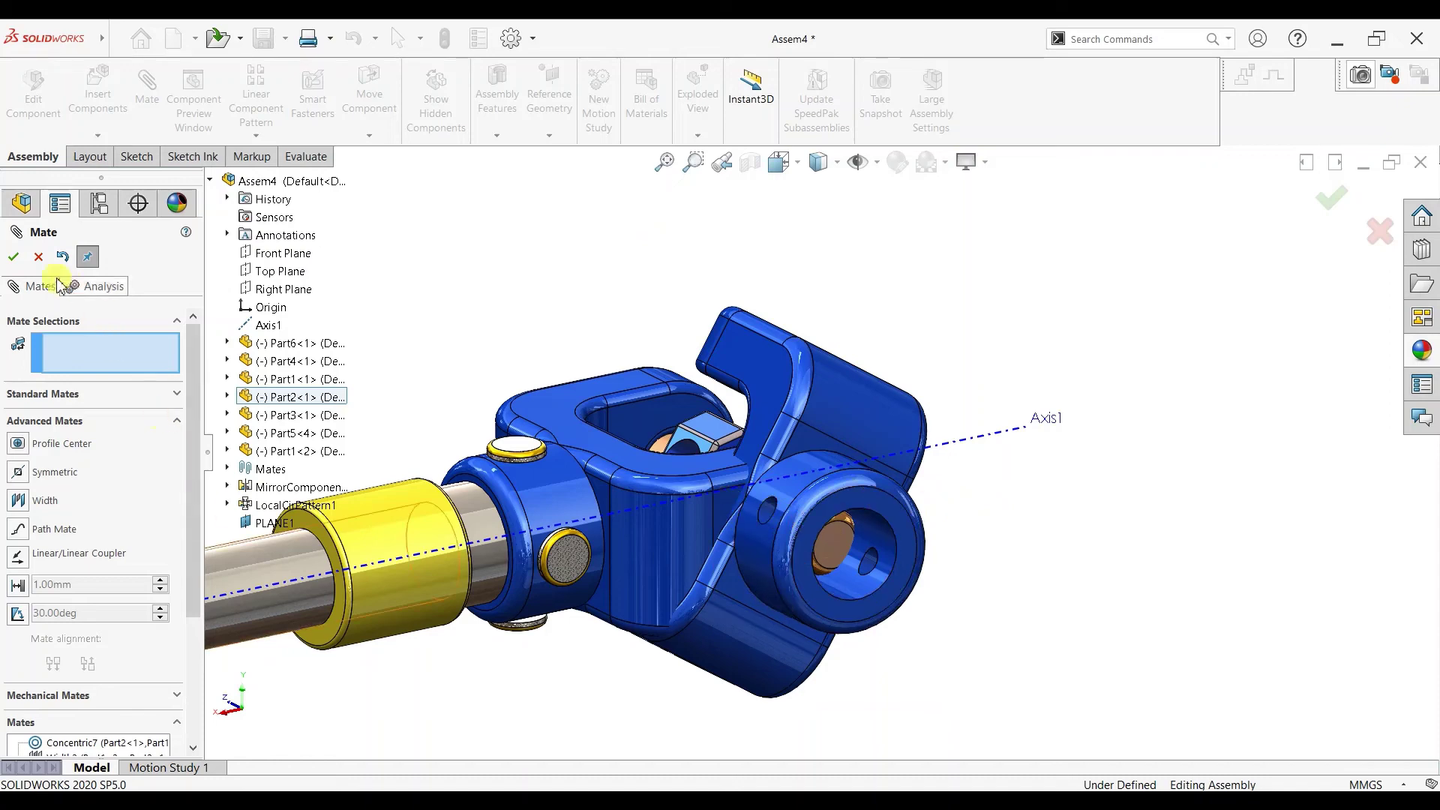
click(36, 258)
Step: Swing the fork copy about the center block's open hole until its hub sits at an angle to Axis1
drag(824, 646, 1089, 606)
middle_drag(1161, 477, 1101, 555)
drag(930, 592, 1095, 536)
click(1222, 474)
scroll(1220, 475, down, 1)
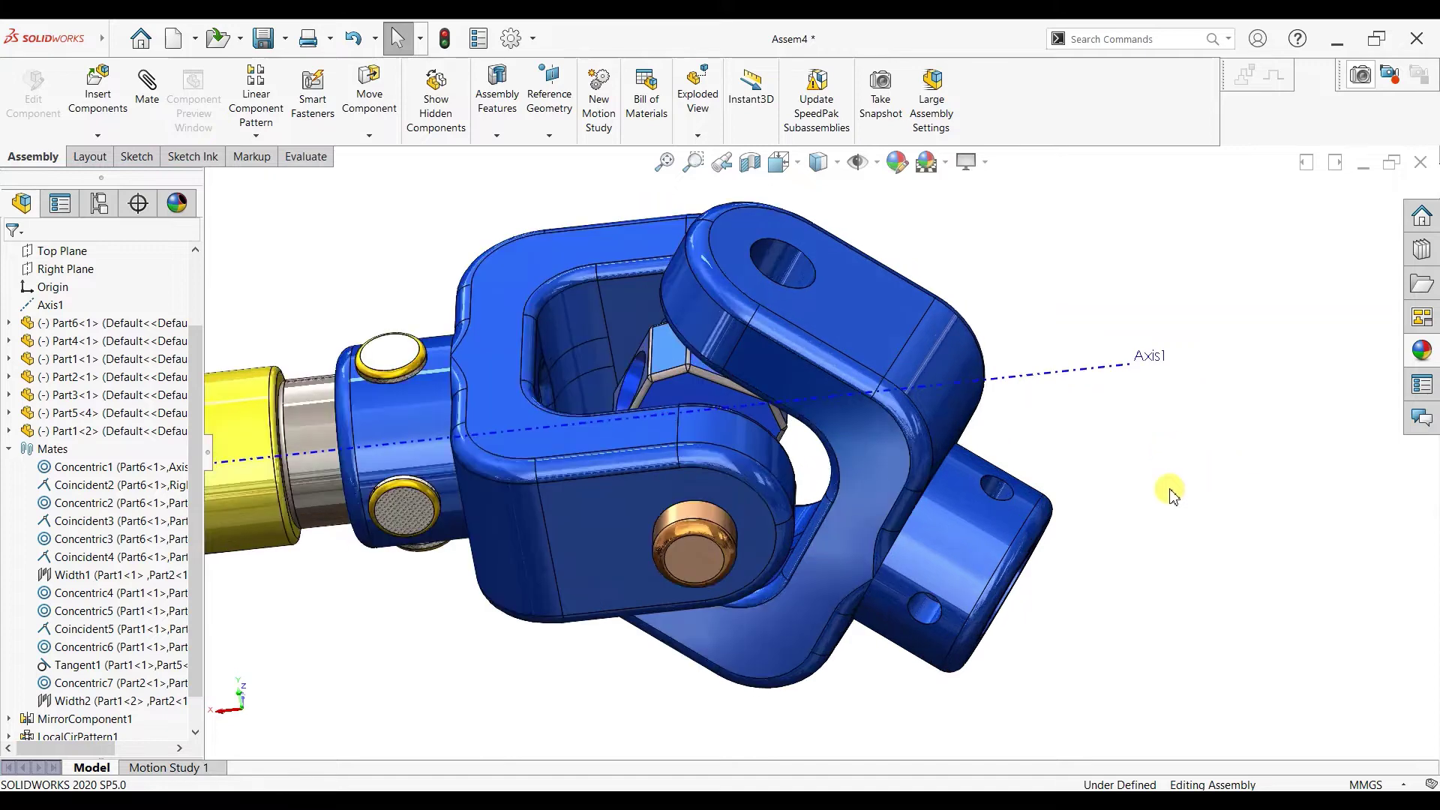
Step: Make two loose copies of the Part3 pin and place them in the empty space beyond the fork copy
scroll(1140, 498, up, 2)
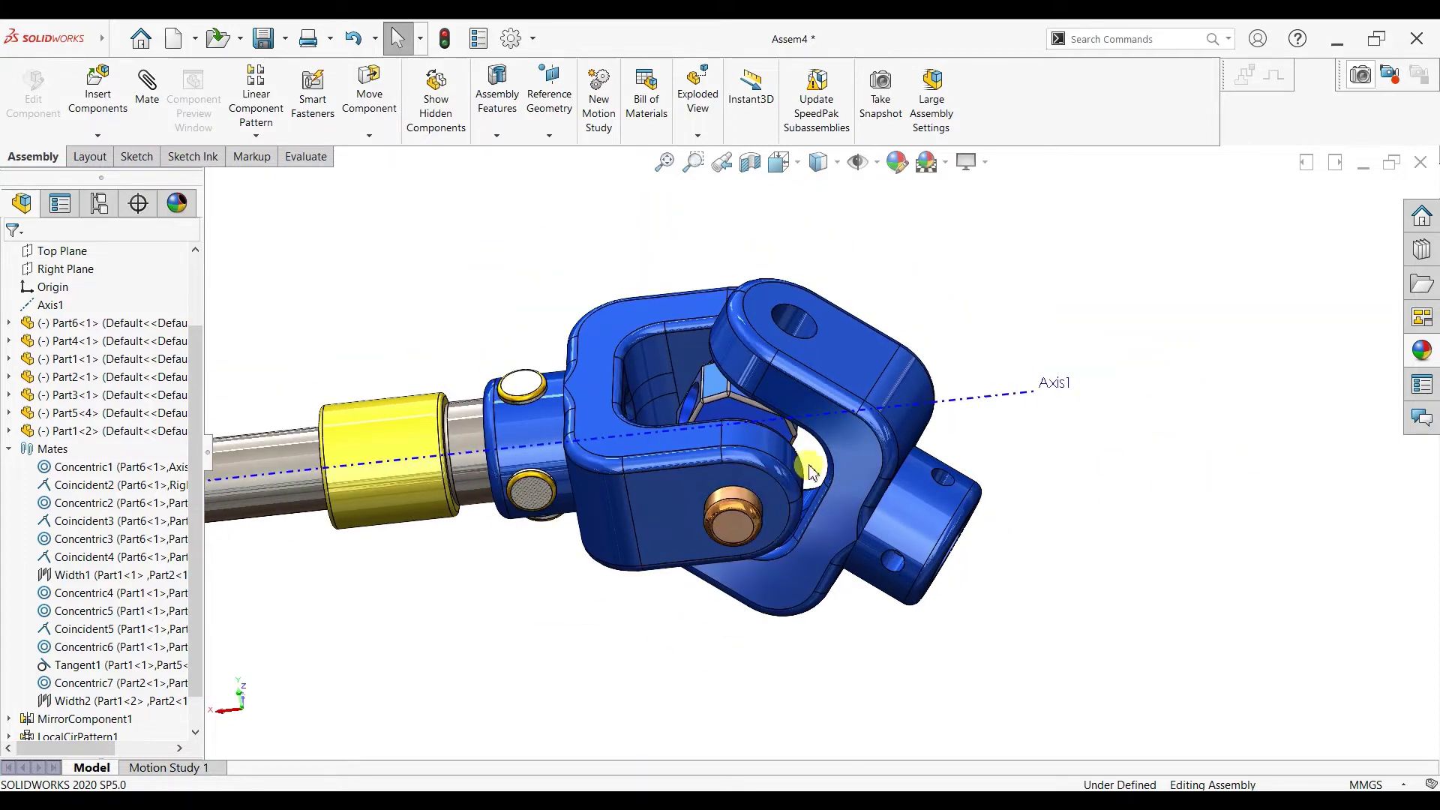
scroll(731, 472, down, 1)
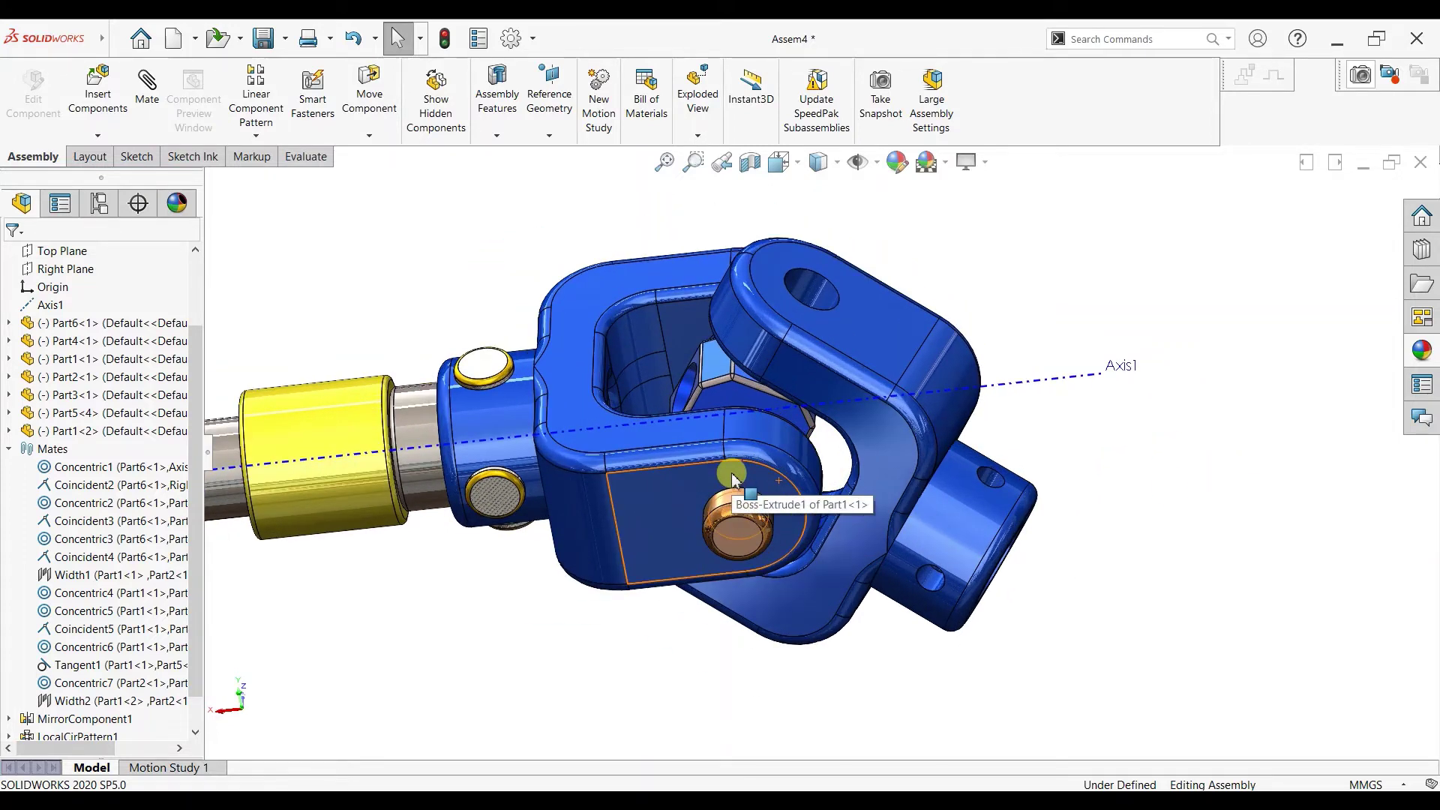
ctrl+drag(743, 502, 1183, 389)
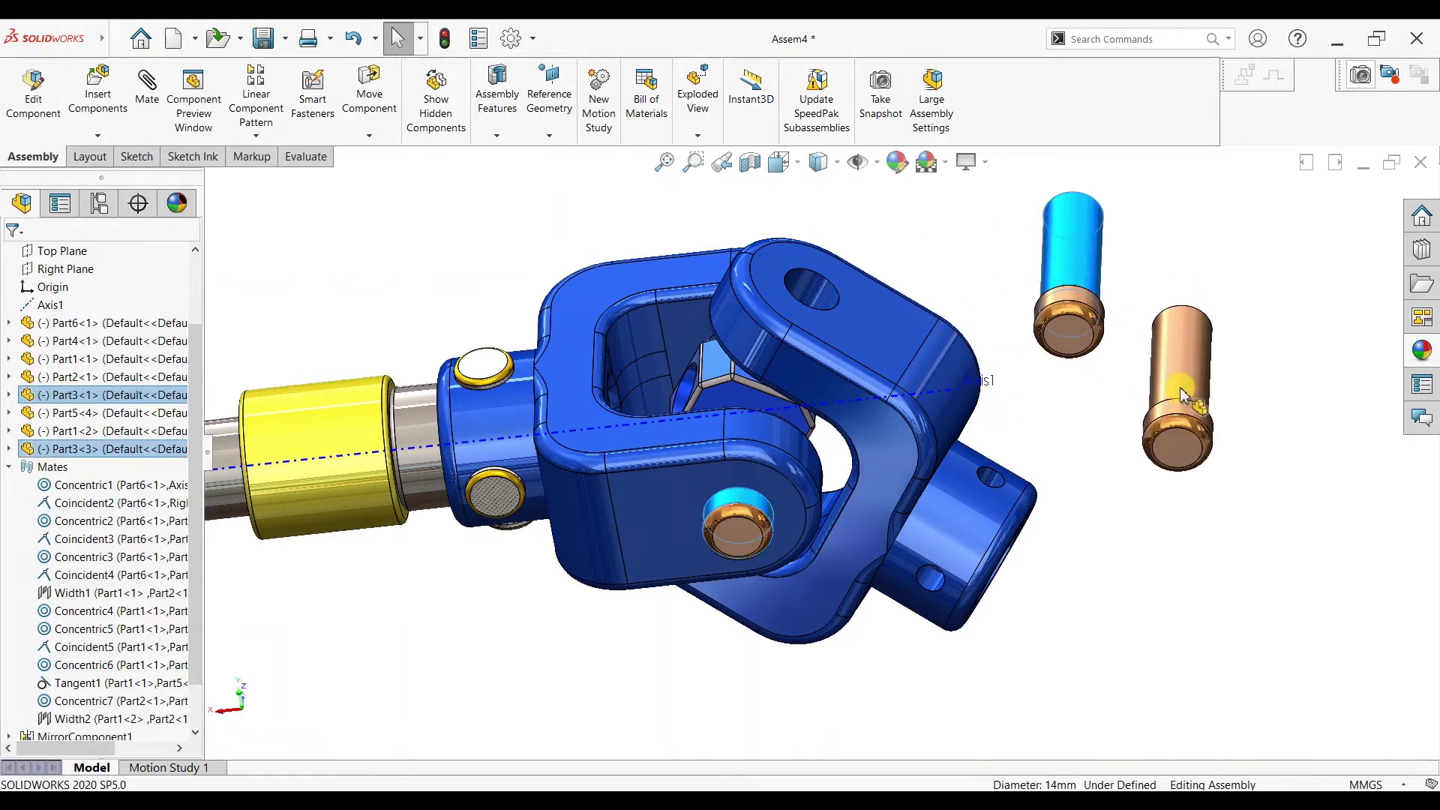
click(1234, 242)
click(1303, 291)
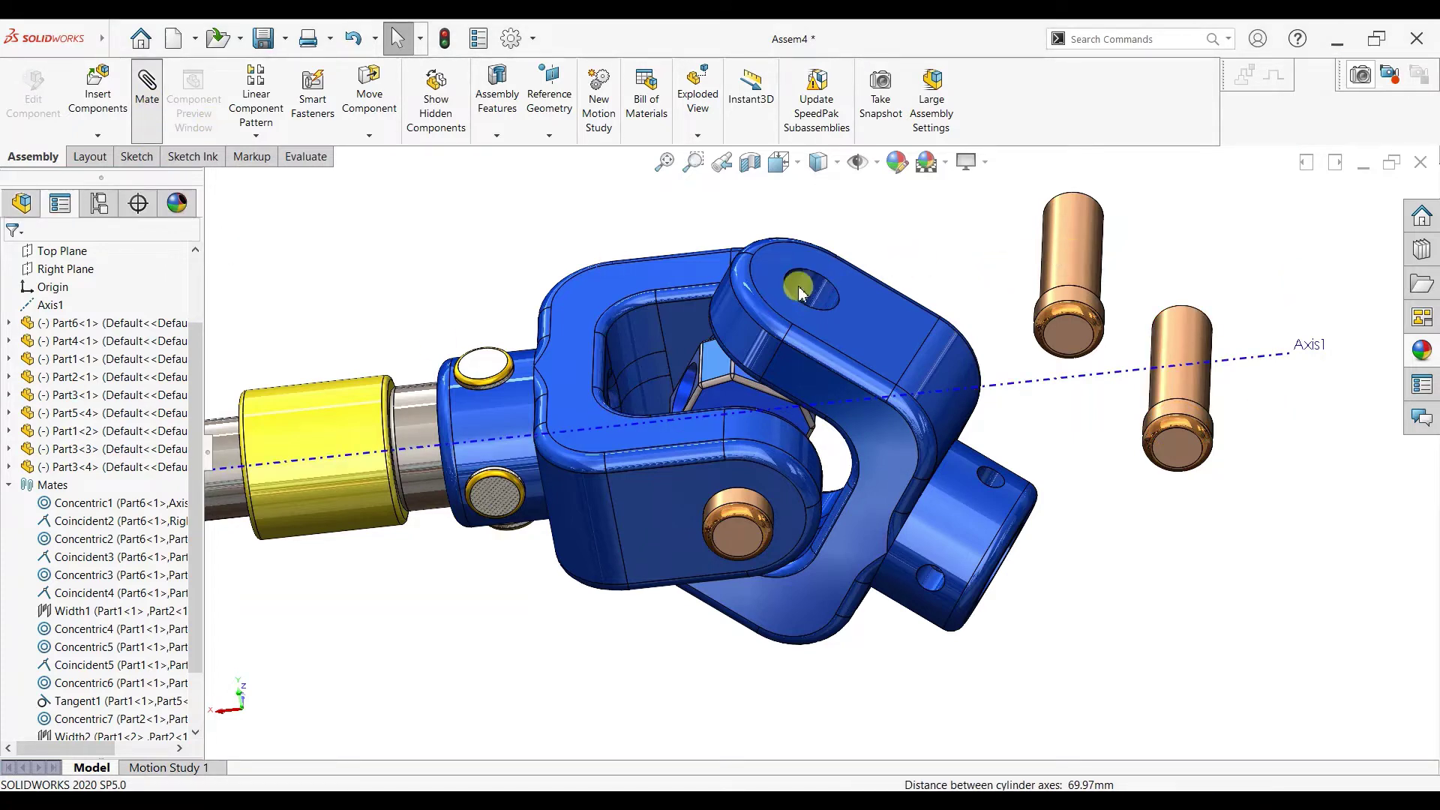
Step: Mate the first loose pin's shank concentric with the fork copy's upper arm hole, flipping the alignment so its head faces outward
scroll(798, 292, down, 5)
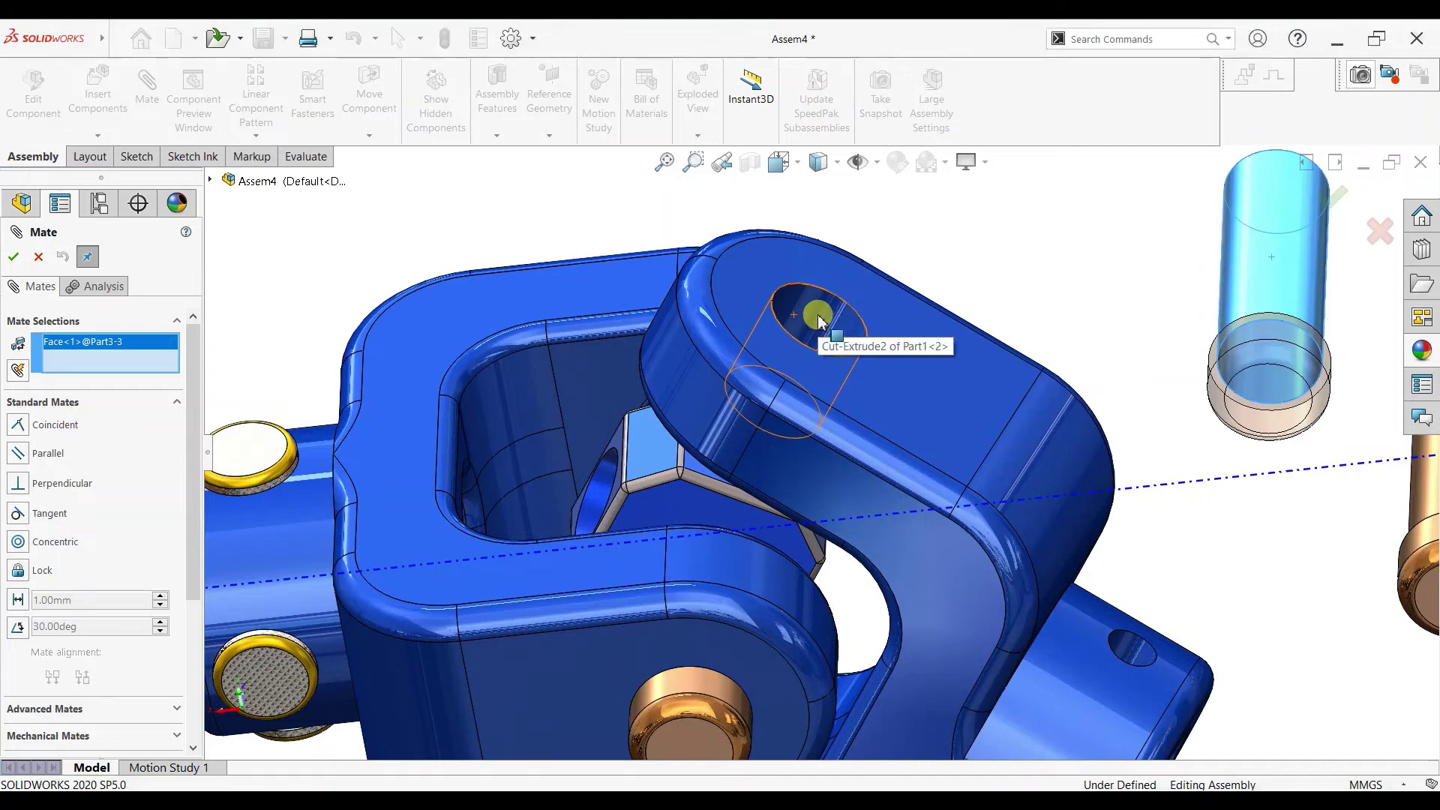
click(816, 328)
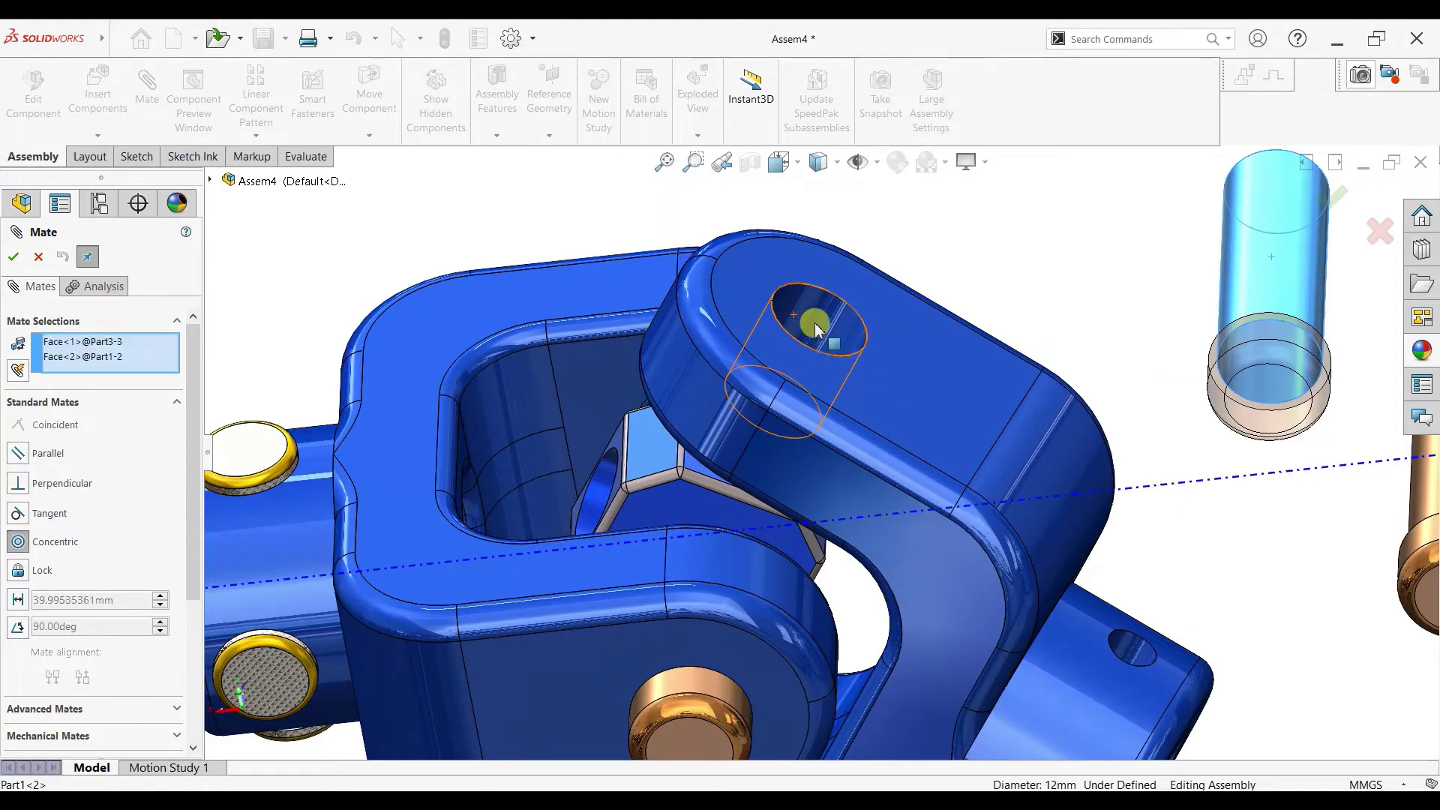
click(1009, 282)
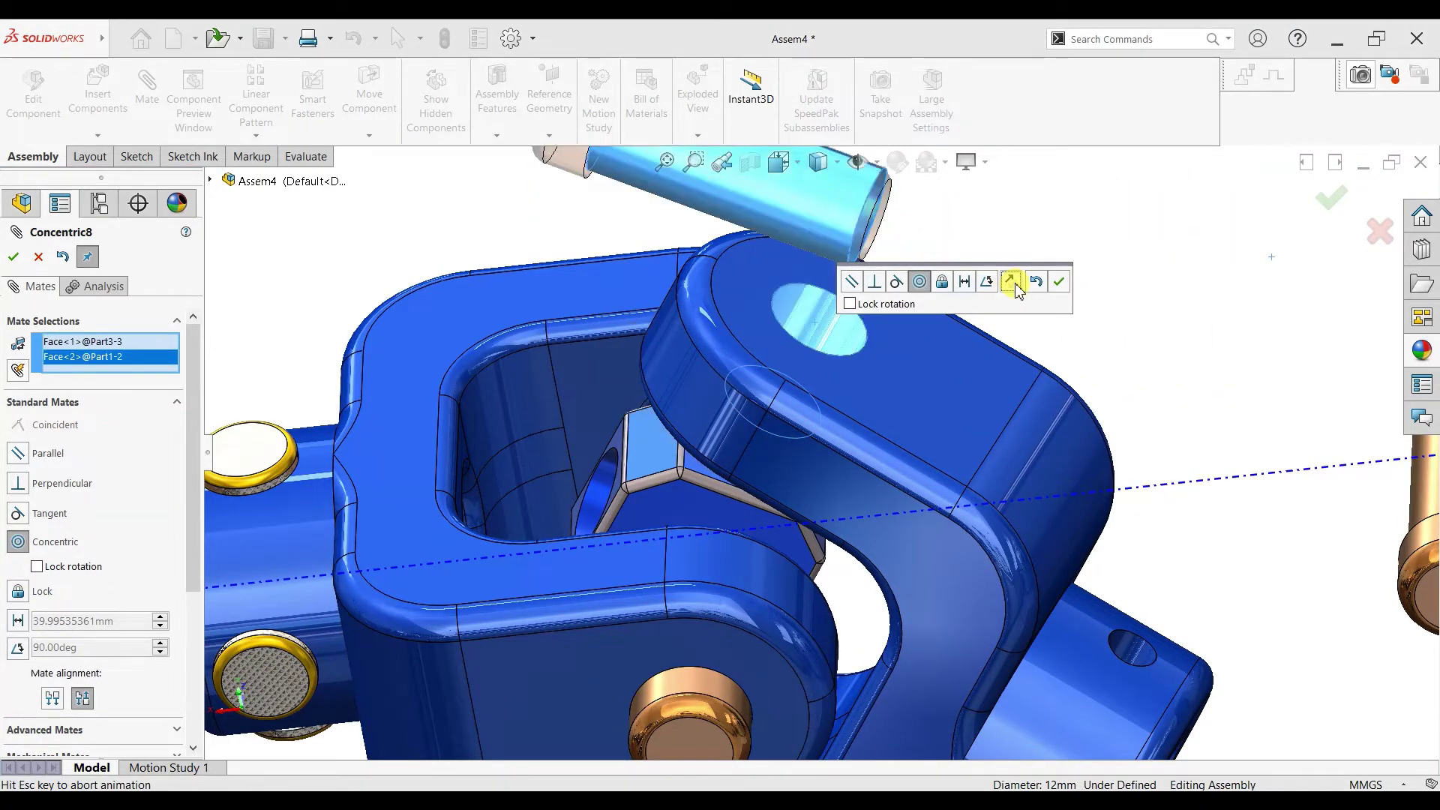
click(1058, 282)
scroll(868, 299, up, 5)
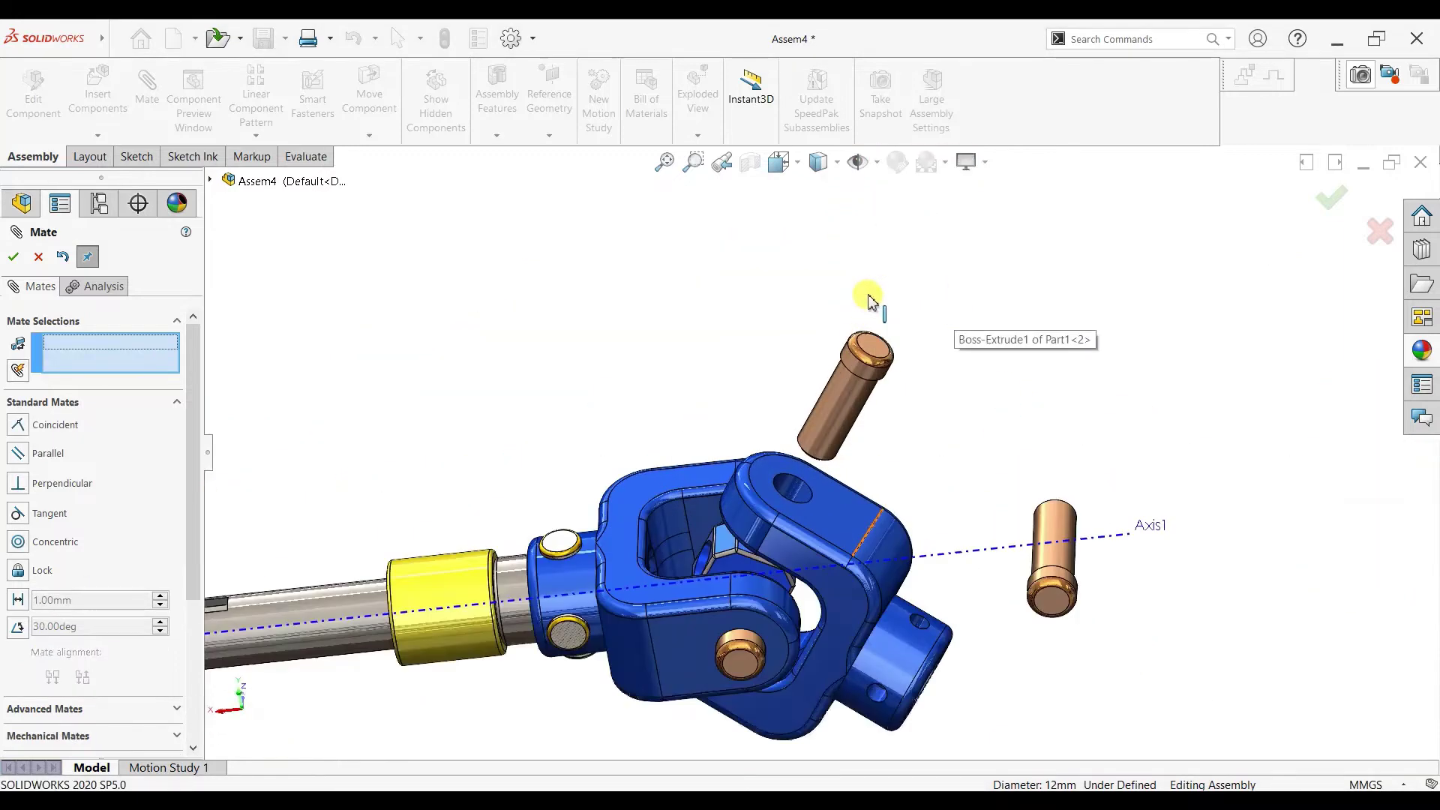
Step: Mate the shoulder under that pin's head coincident with the outer face of the fork copy's upper arm
middle_drag(868, 425, 925, 241)
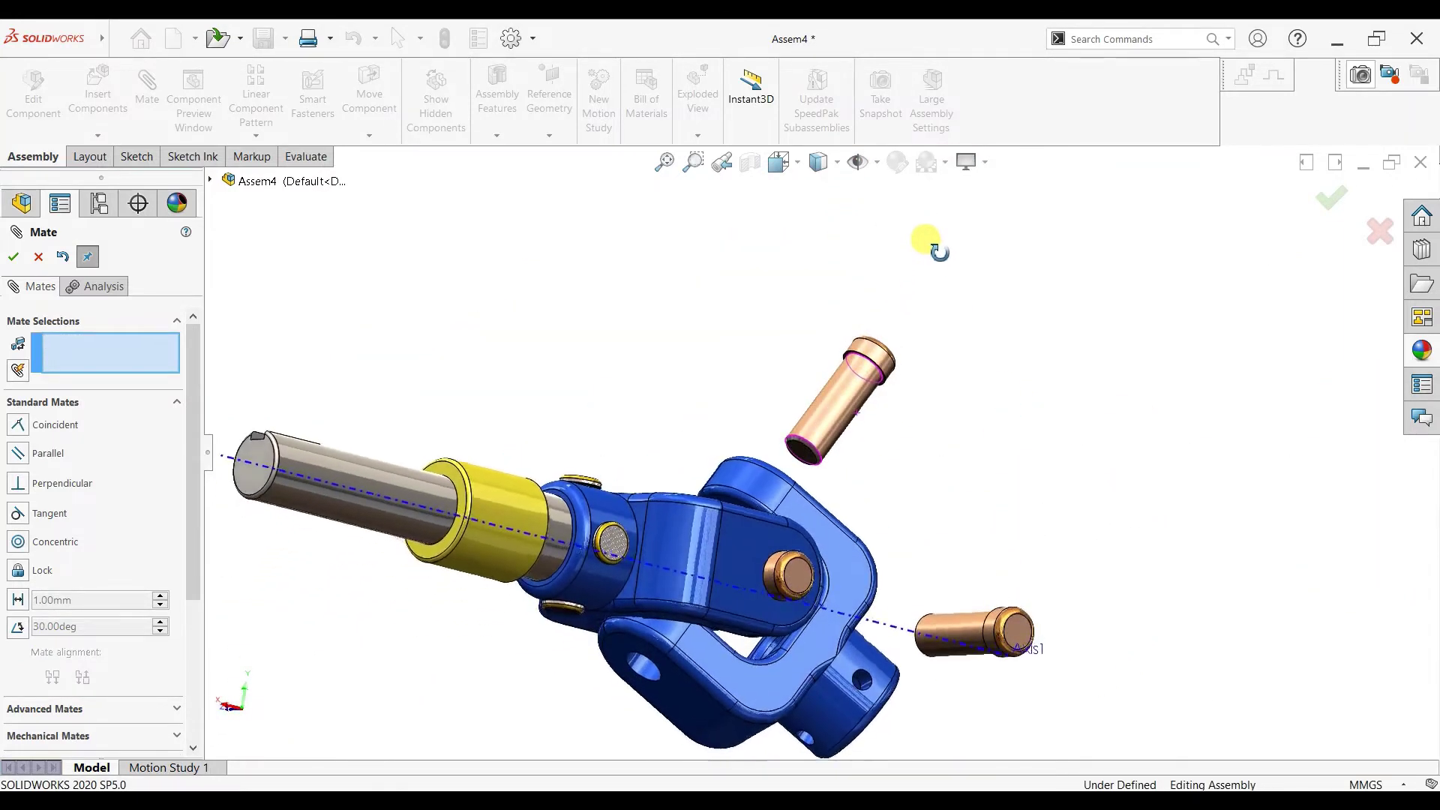
scroll(847, 388, down, 5)
scroll(847, 387, down, 2)
click(841, 334)
scroll(839, 484, up, 5)
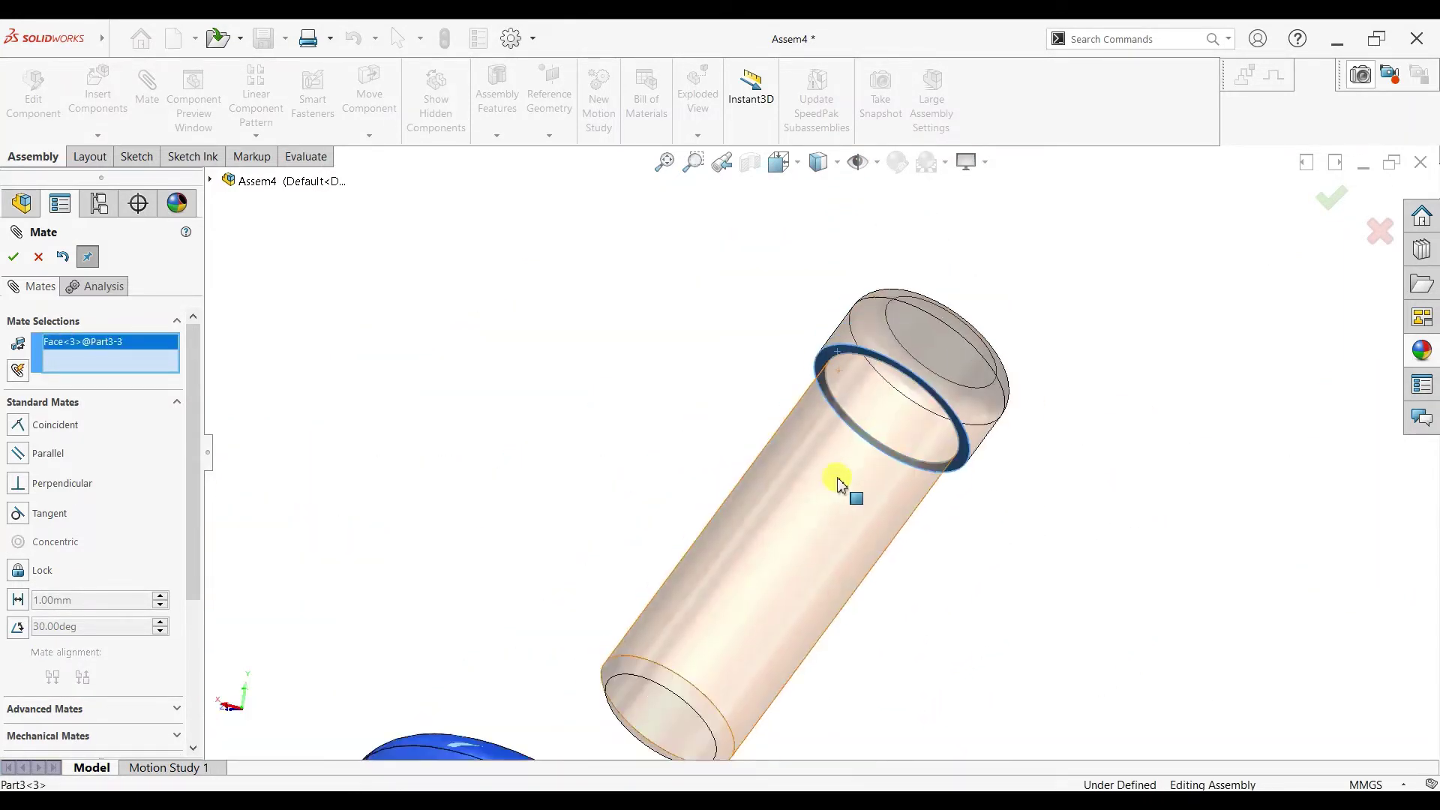
middle_drag(837, 493, 741, 575)
scroll(767, 575, down, 2)
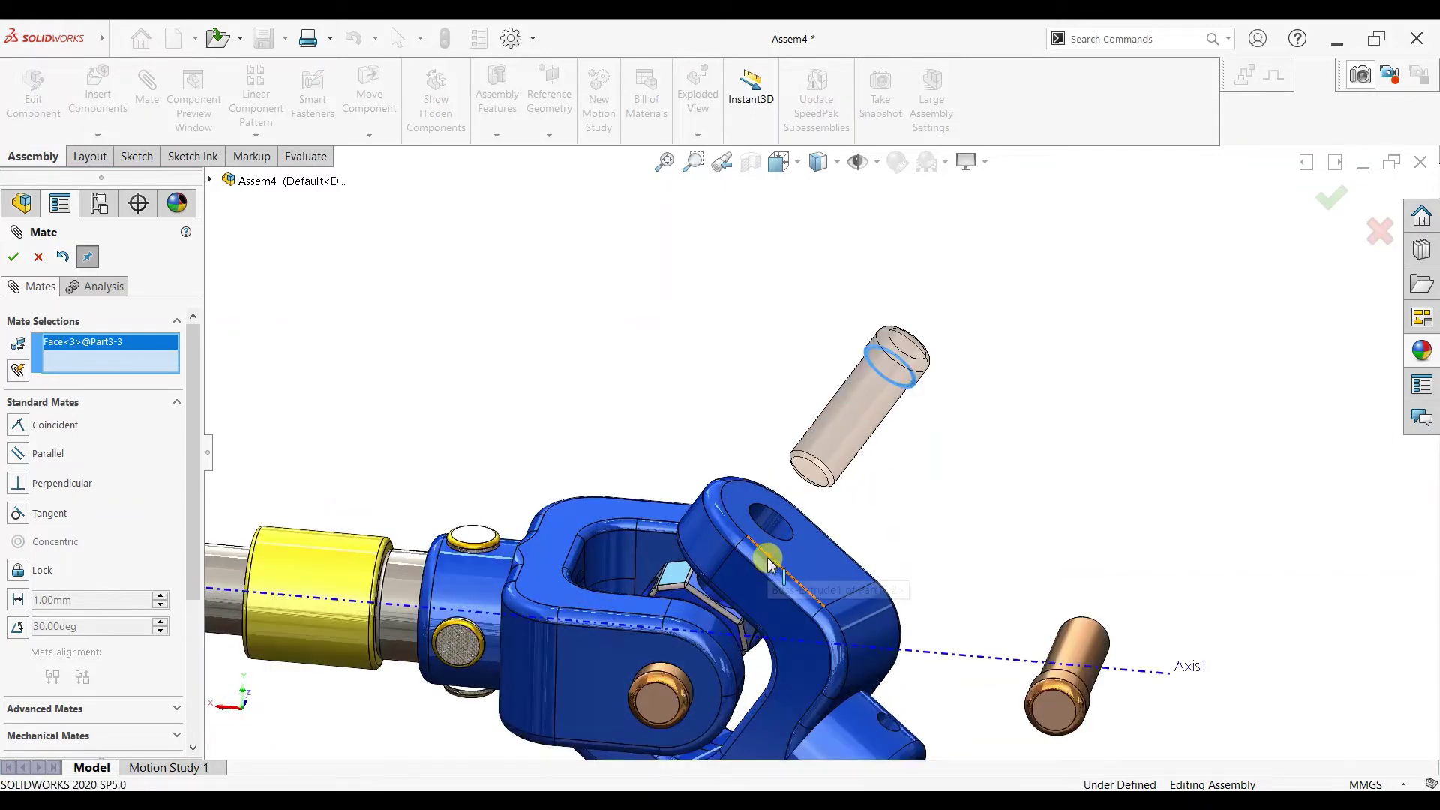
click(793, 561)
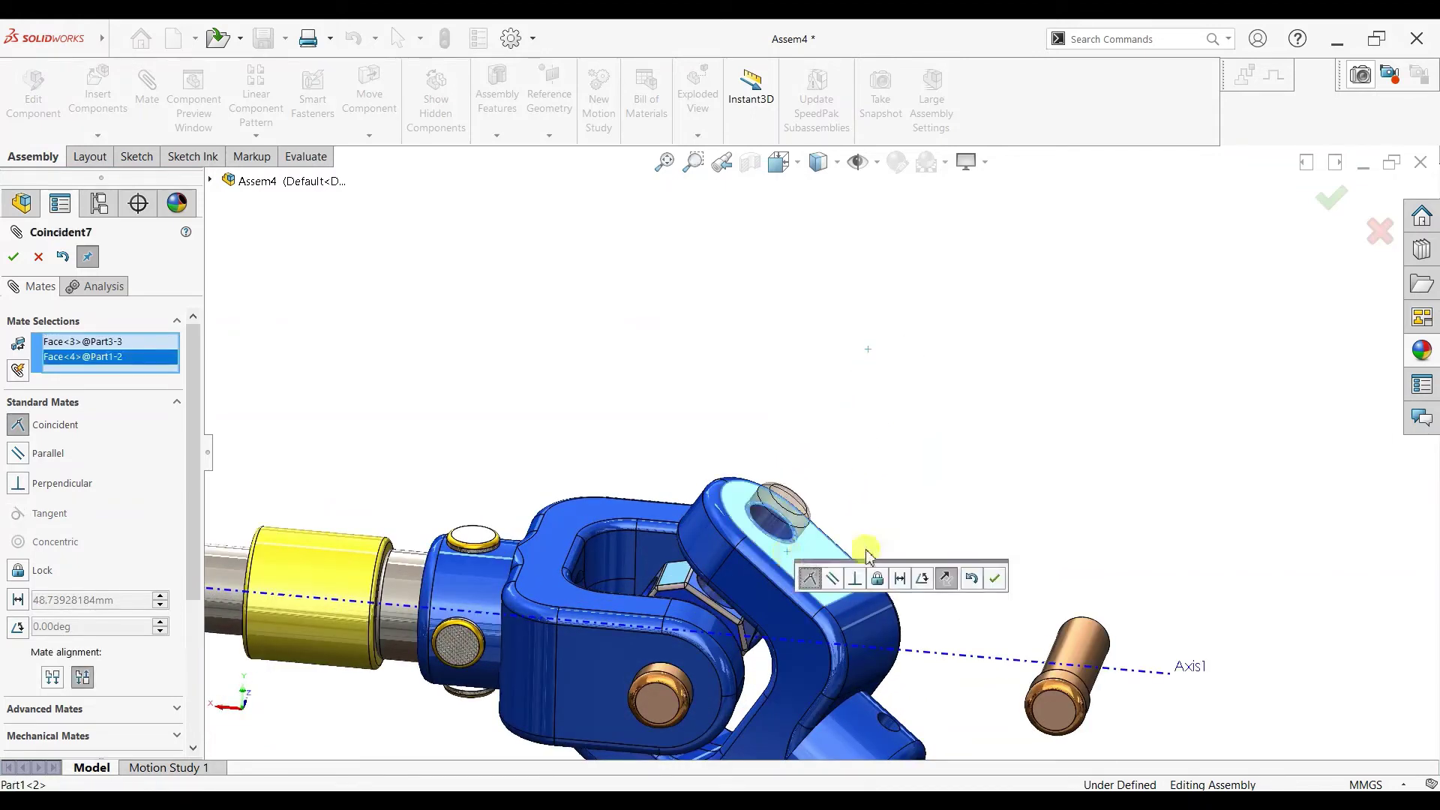
click(991, 579)
Step: Mate the remaining loose pin's shank concentric with the hole in the fork copy's opposite arm, with its head facing outward
scroll(733, 647, up, 3)
middle_drag(735, 633, 758, 675)
scroll(758, 675, down, 3)
click(859, 664)
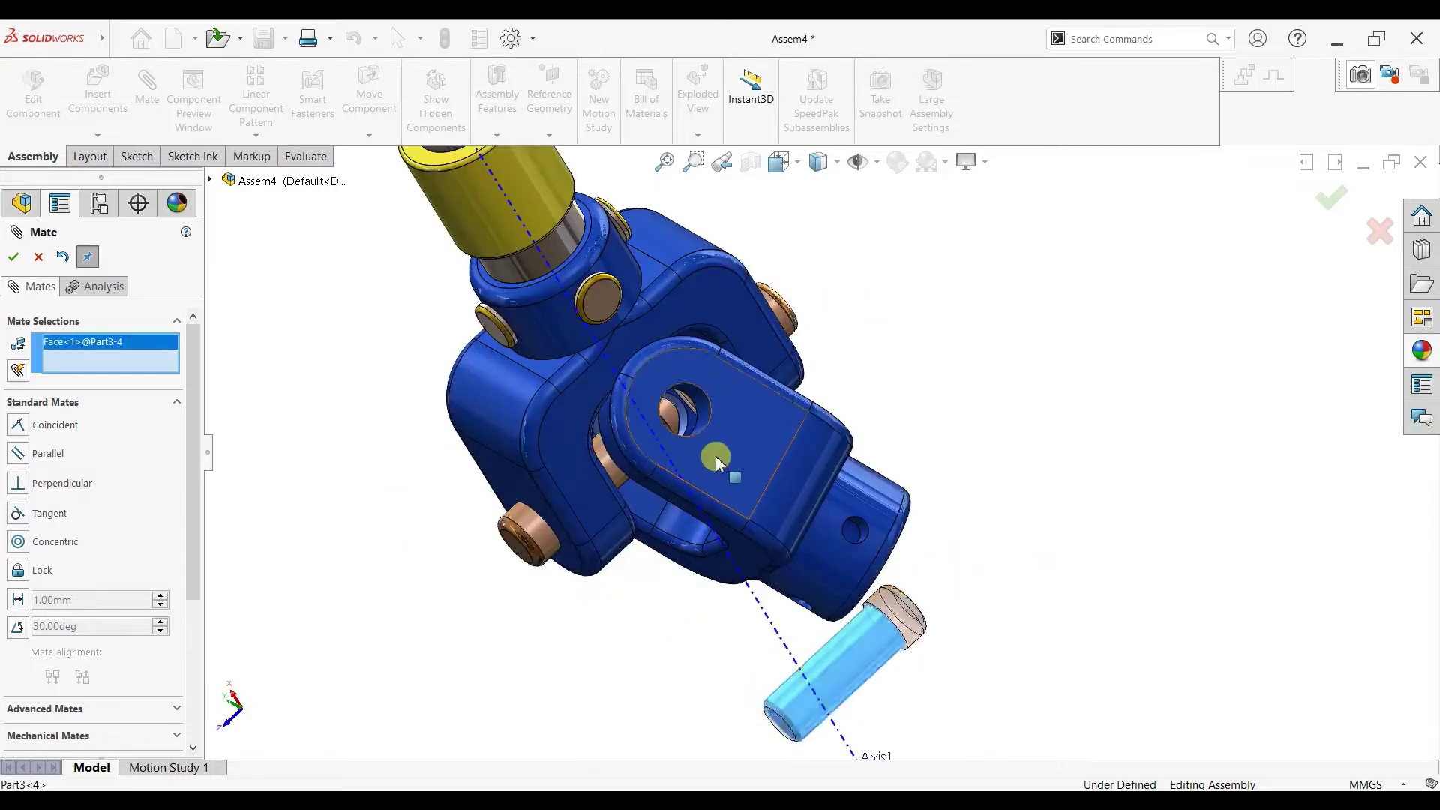
scroll(703, 388, down, 3)
click(710, 395)
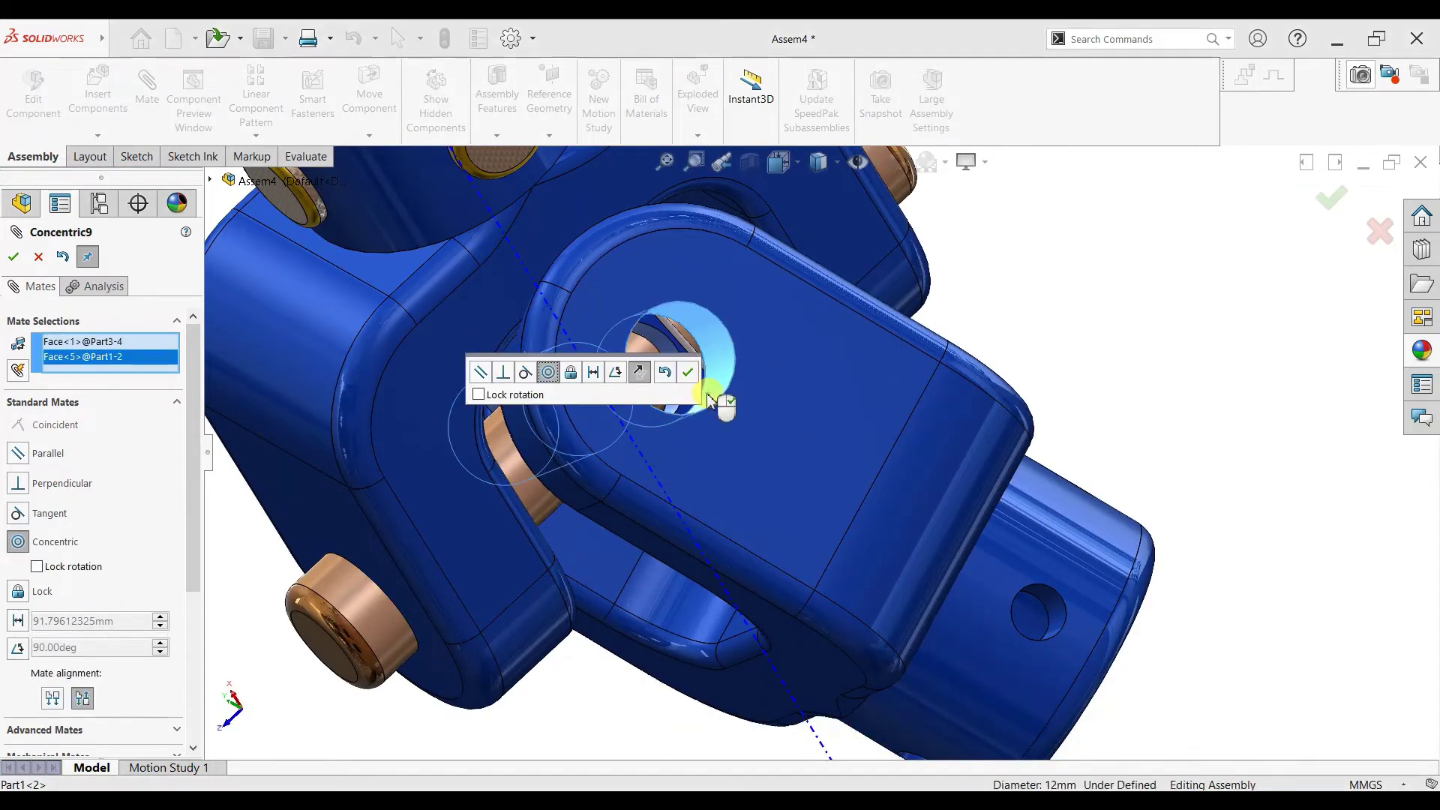
click(640, 373)
scroll(547, 465, up, 3)
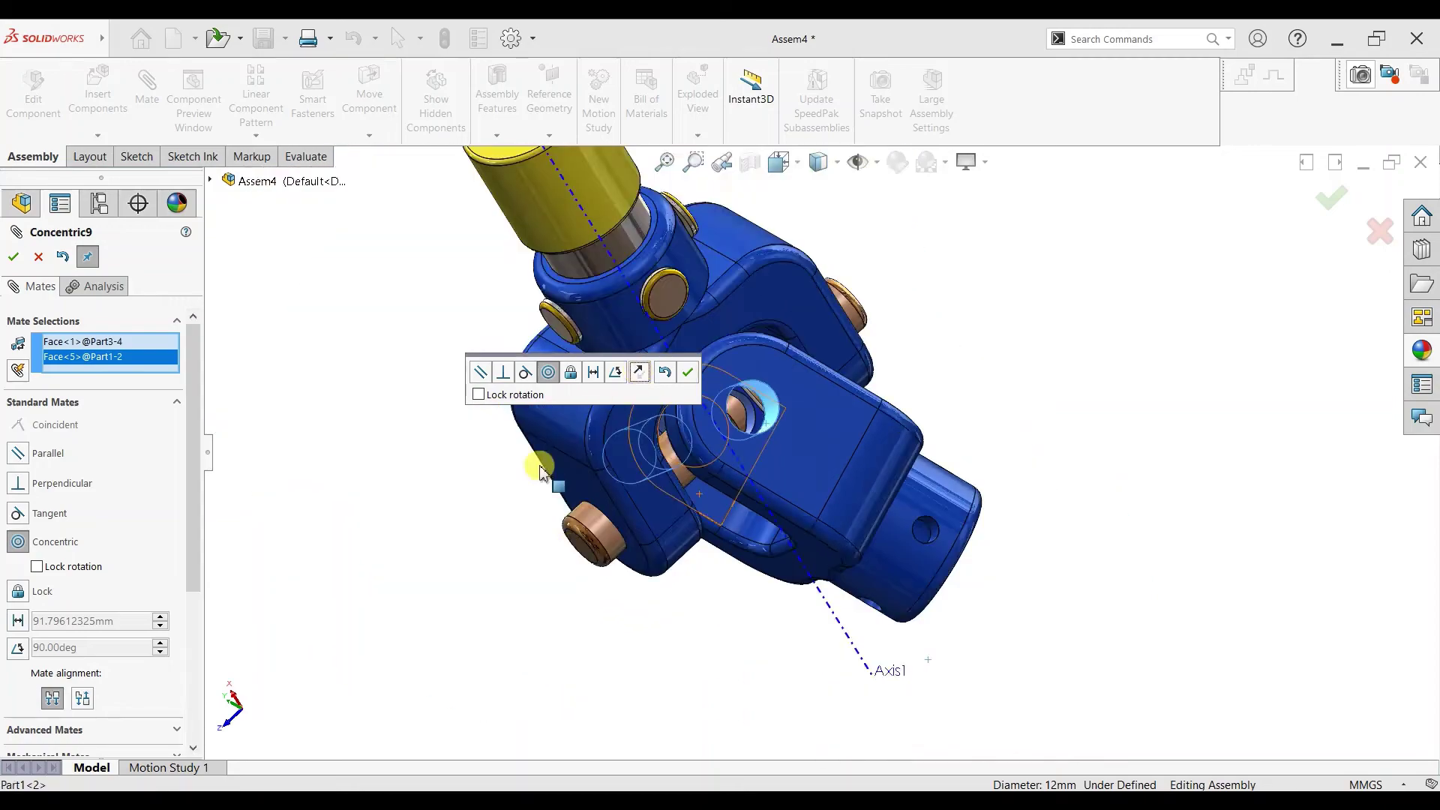
middle_drag(547, 466, 677, 488)
scroll(619, 420, down, 2)
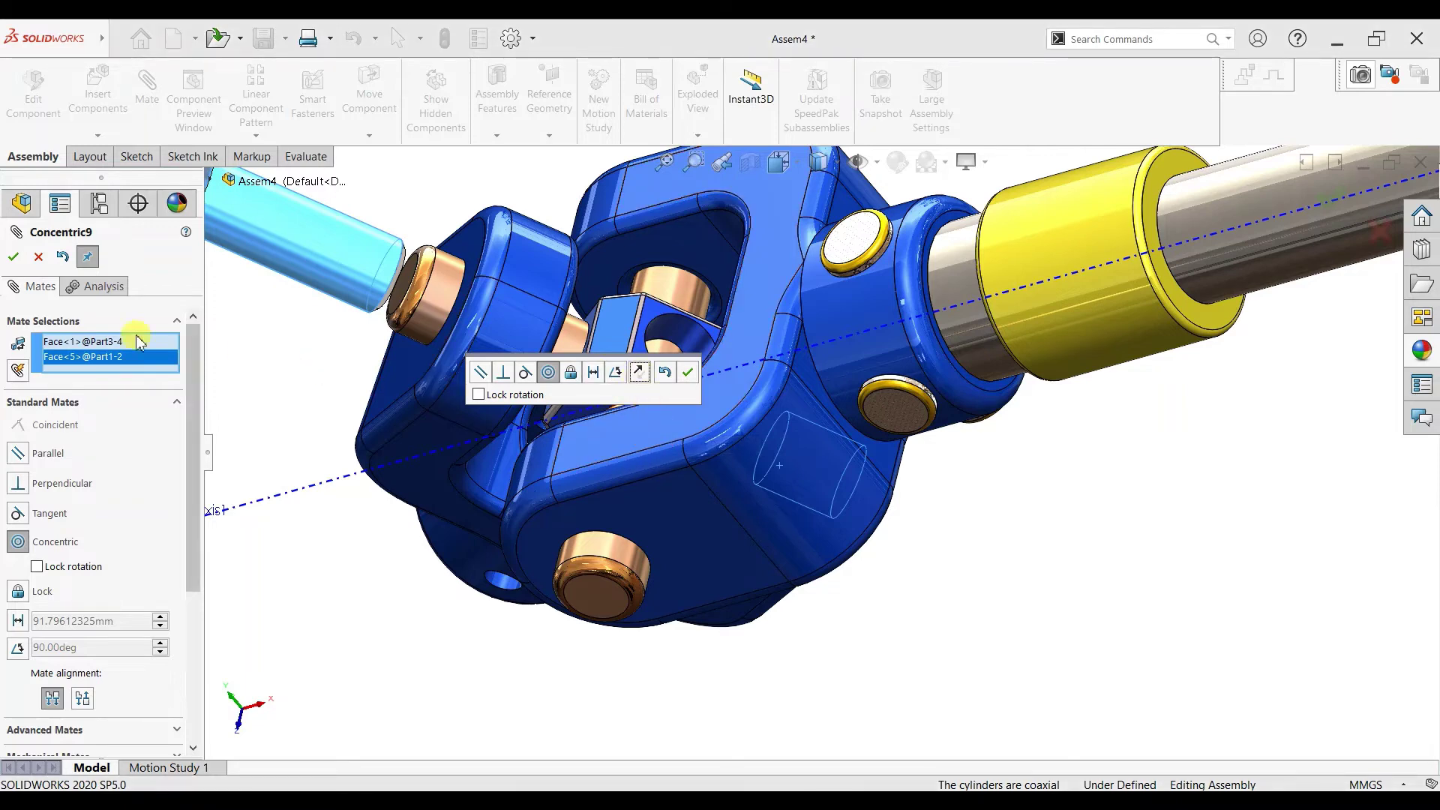
click(639, 372)
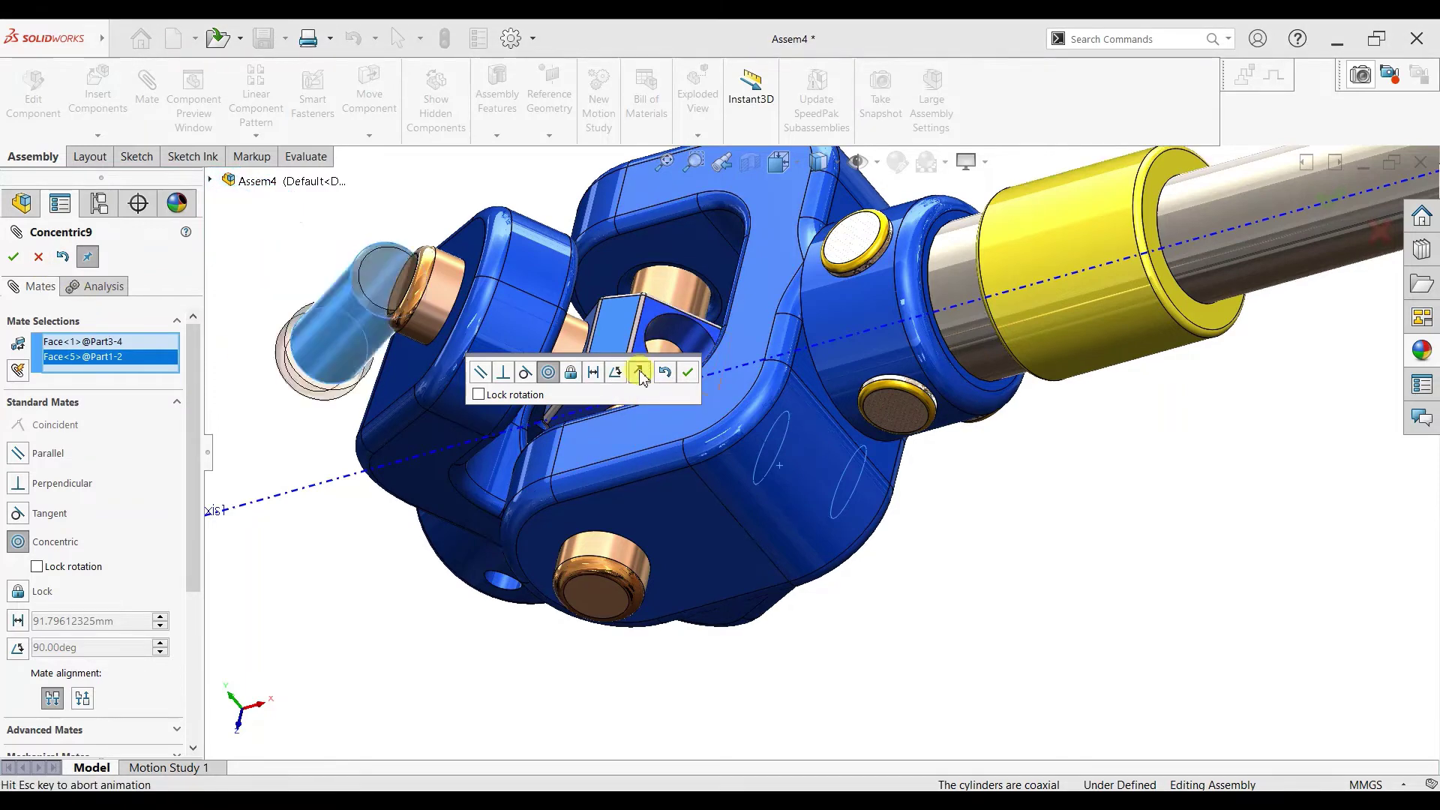
click(688, 374)
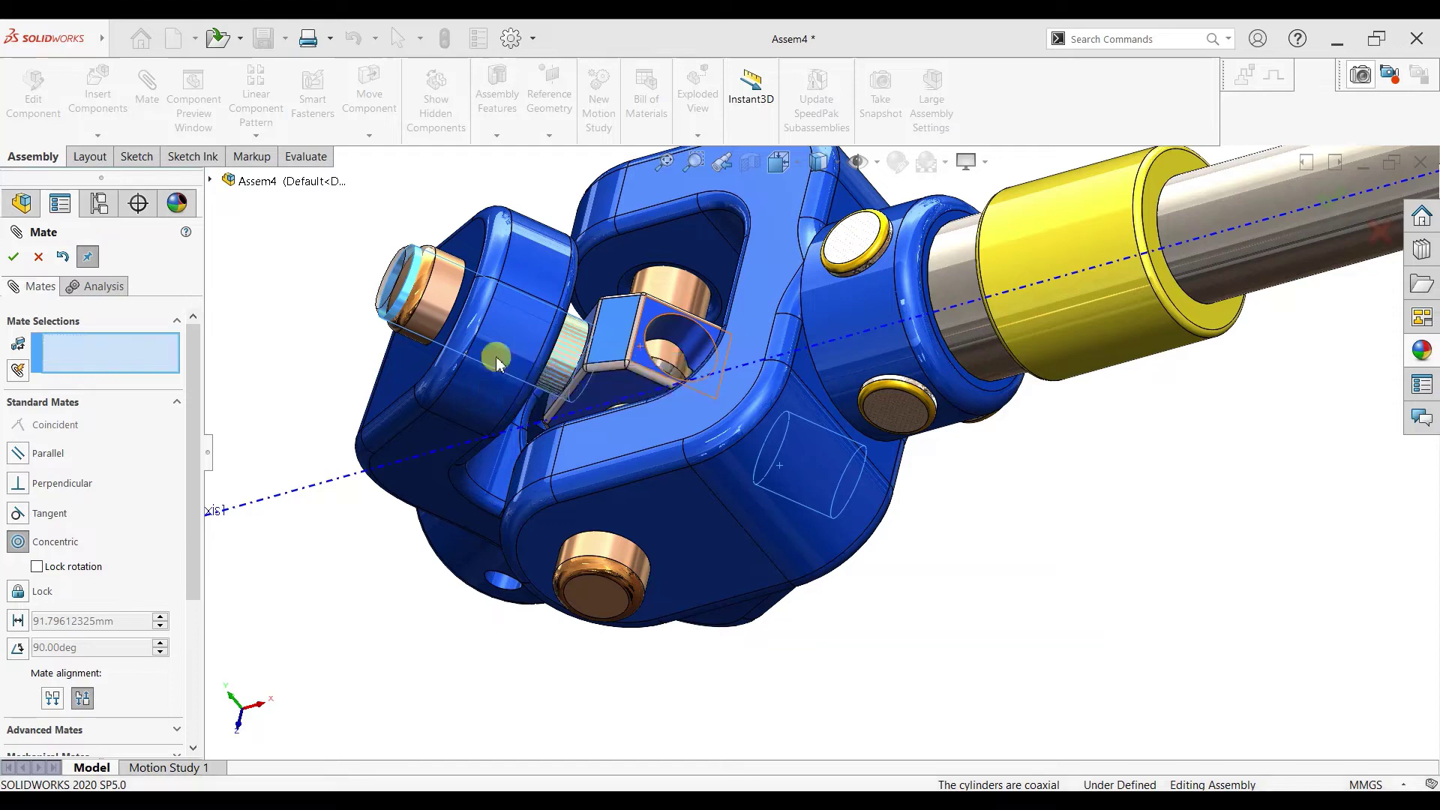
Step: Pull the second pin out of its hole and mate its head's shoulder coincident with the fork copy's outer arm face
drag(482, 315, 840, 561)
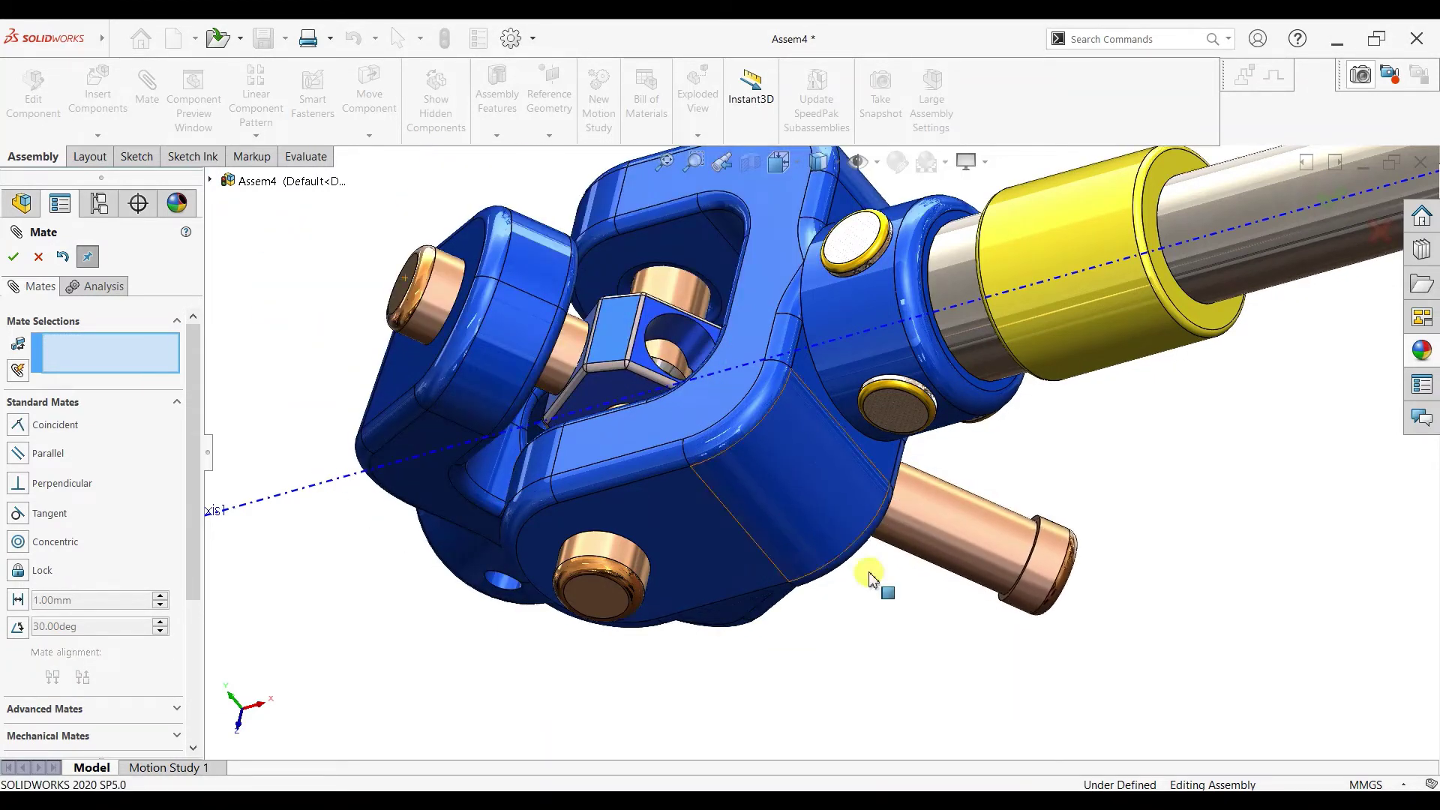
scroll(889, 596, up, 4)
middle_drag(890, 601, 748, 639)
scroll(1012, 450, down, 5)
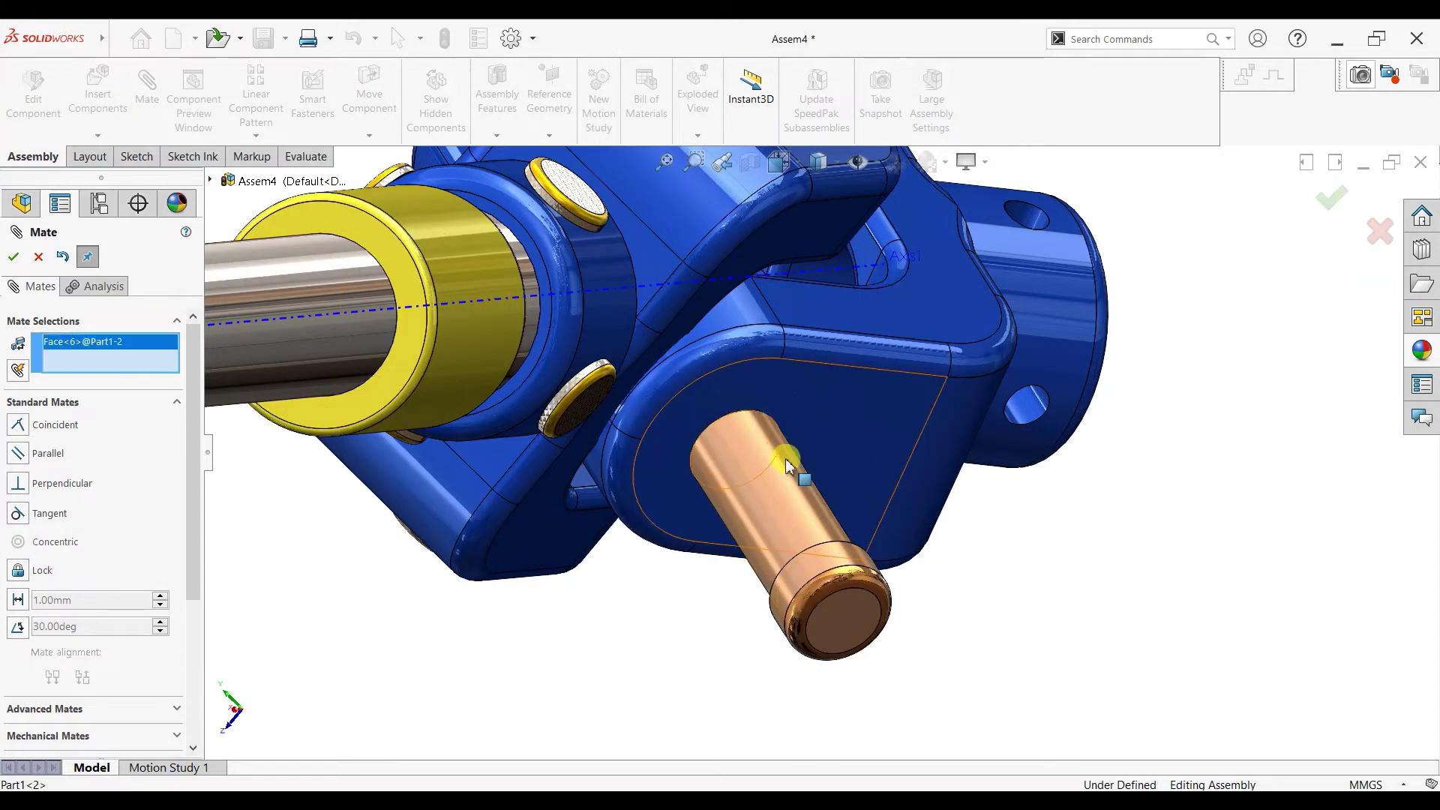
scroll(787, 465, up, 3)
middle_drag(788, 465, 842, 537)
scroll(832, 529, down, 4)
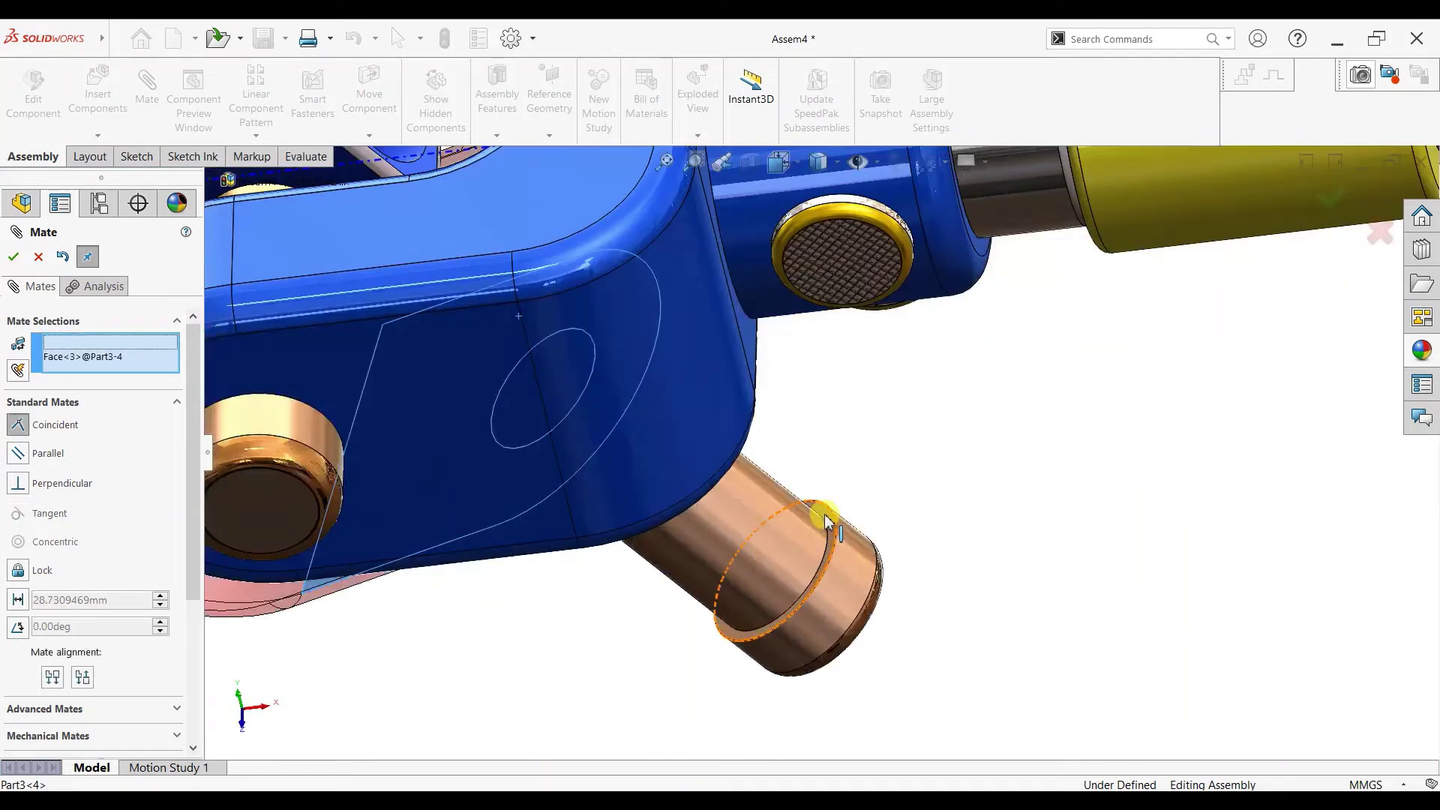
click(826, 519)
click(1031, 546)
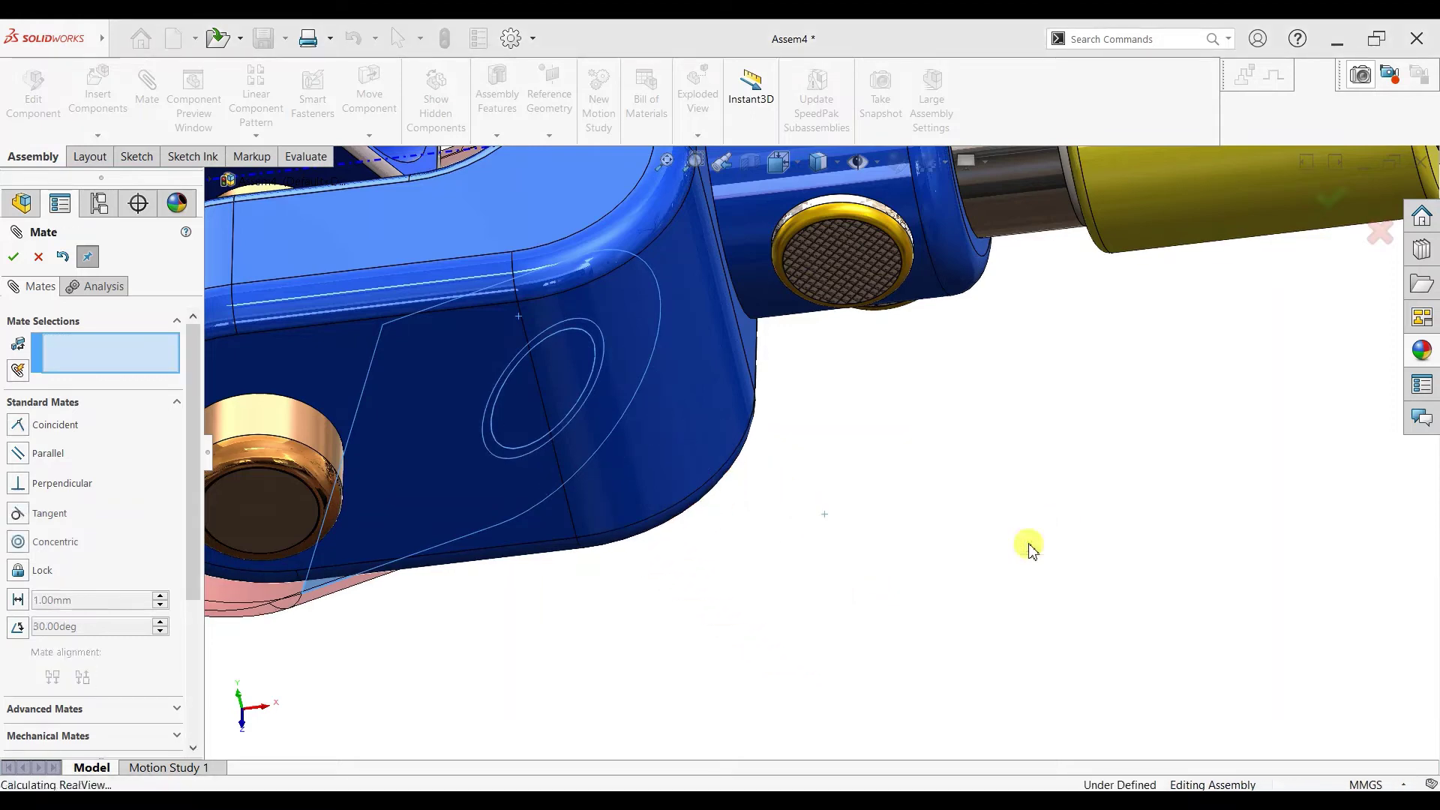
Step: Examine the pinned universal joint in an isometric view and swing the second fork by its hub to test its motion
scroll(765, 440, up, 8)
middle_drag(1012, 412, 742, 615)
key(space)
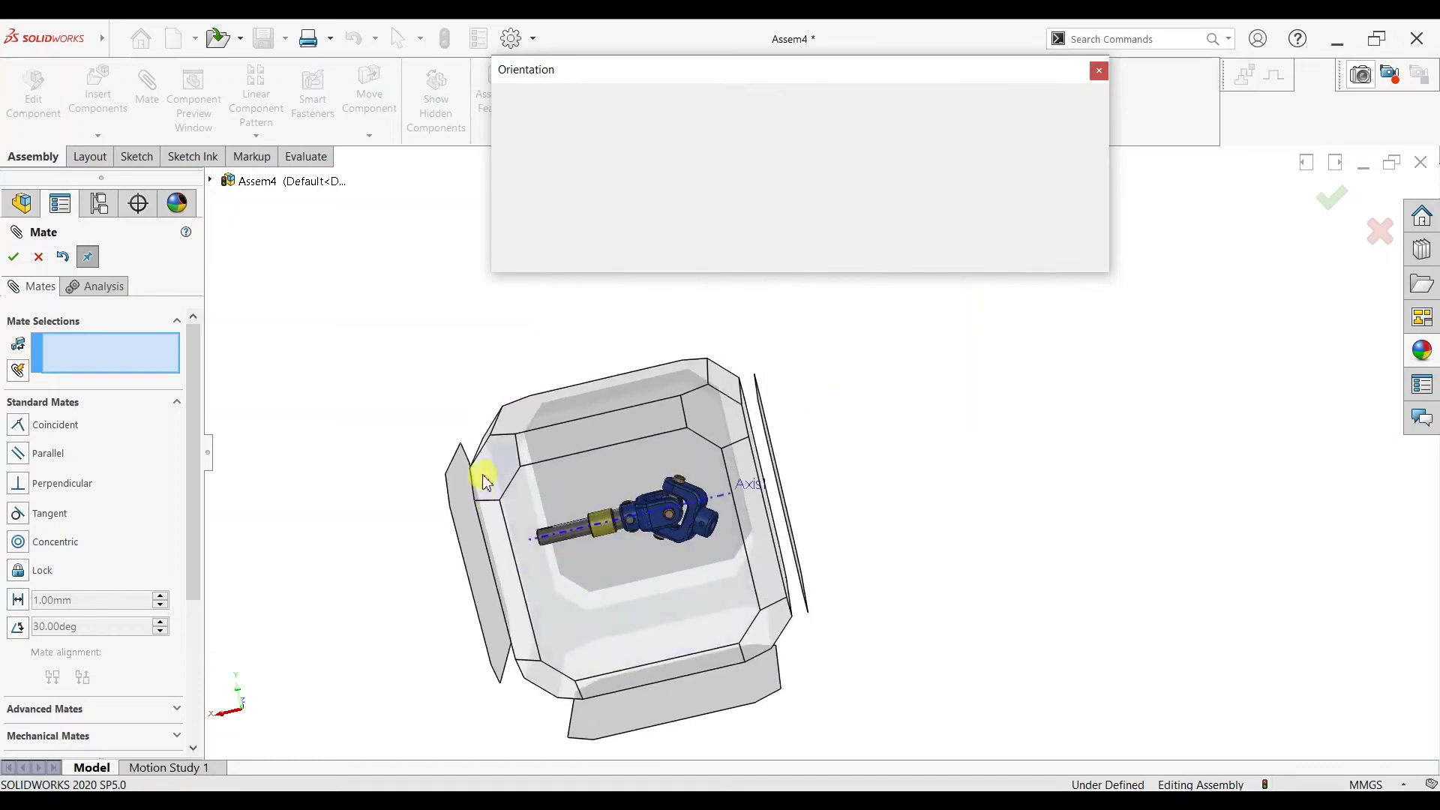
click(485, 474)
scroll(994, 393, down, 6)
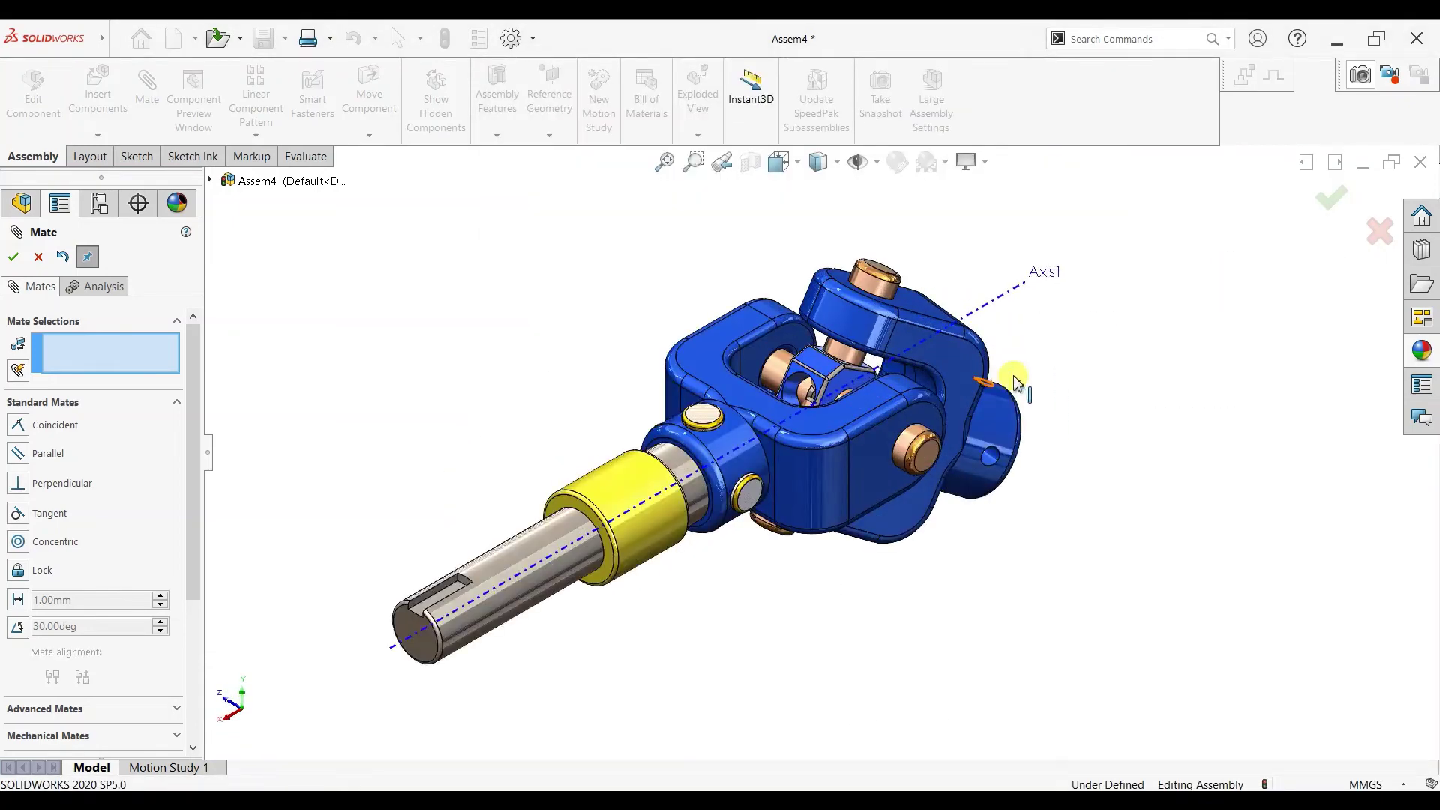
scroll(852, 344, down, 2)
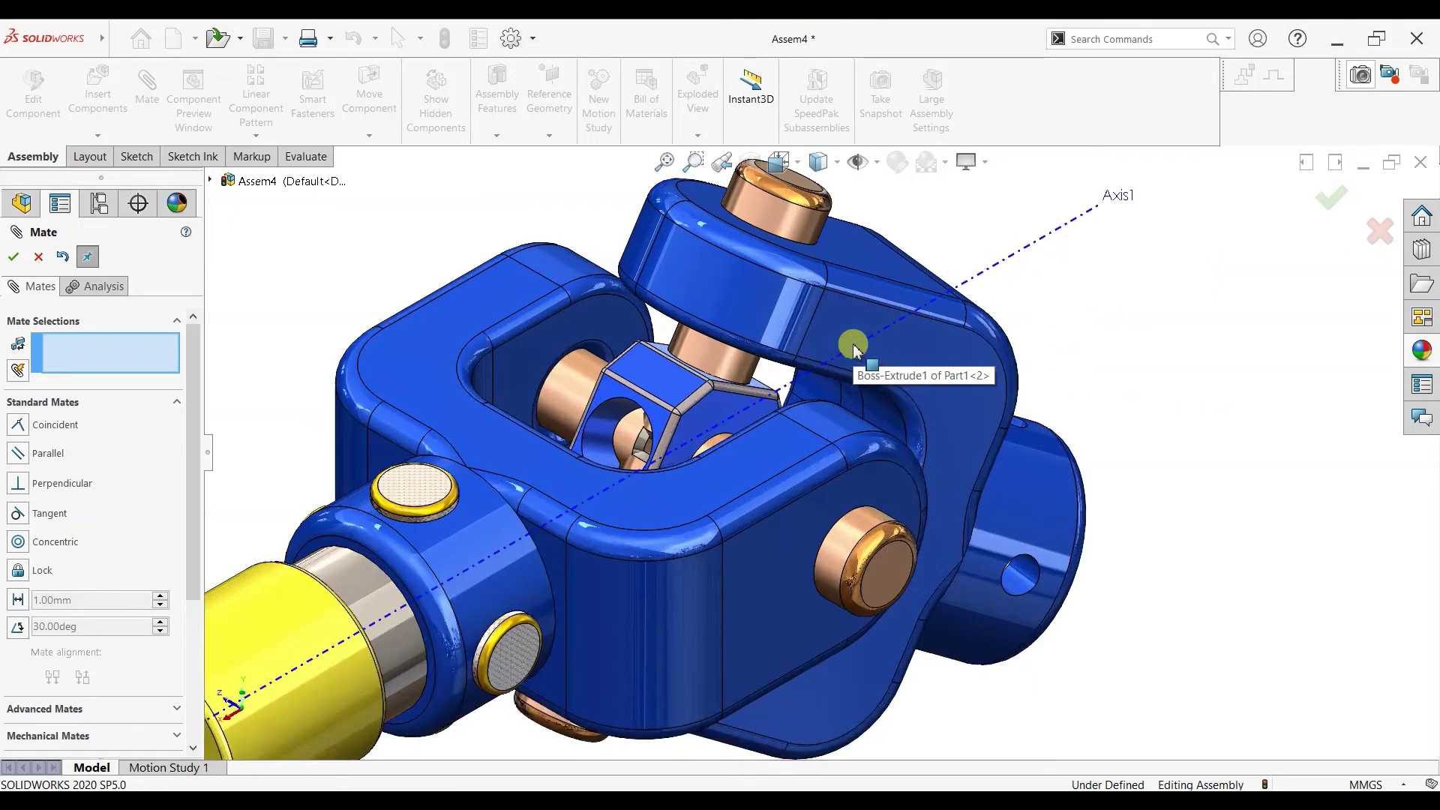
drag(1032, 471, 1181, 366)
middle_drag(724, 445, 917, 525)
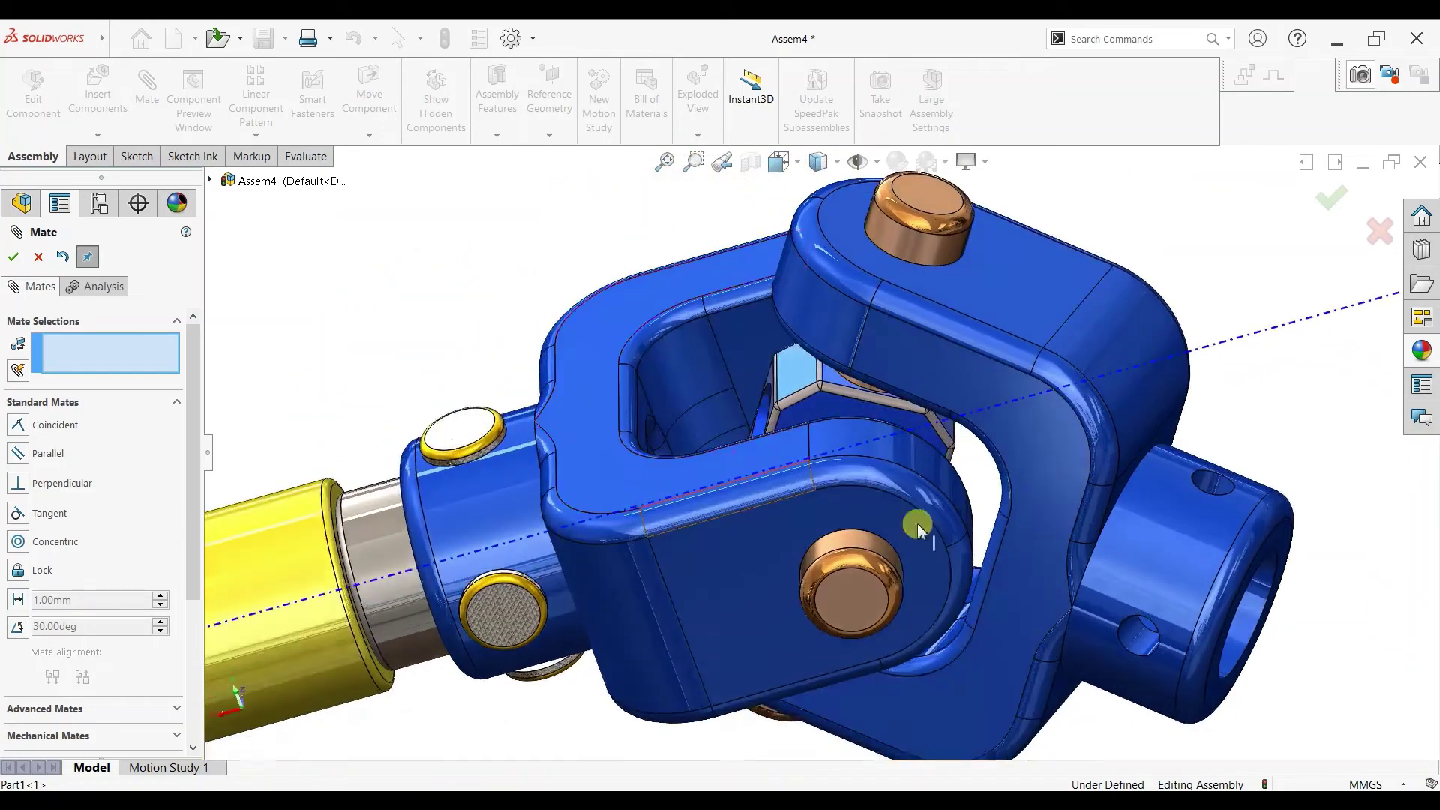
Step: Rotate the first fork about the shaft axis and swing the second fork again, examining how the joint moves
scroll(929, 518, up, 5)
scroll(979, 461, down, 4)
scroll(975, 442, up, 2)
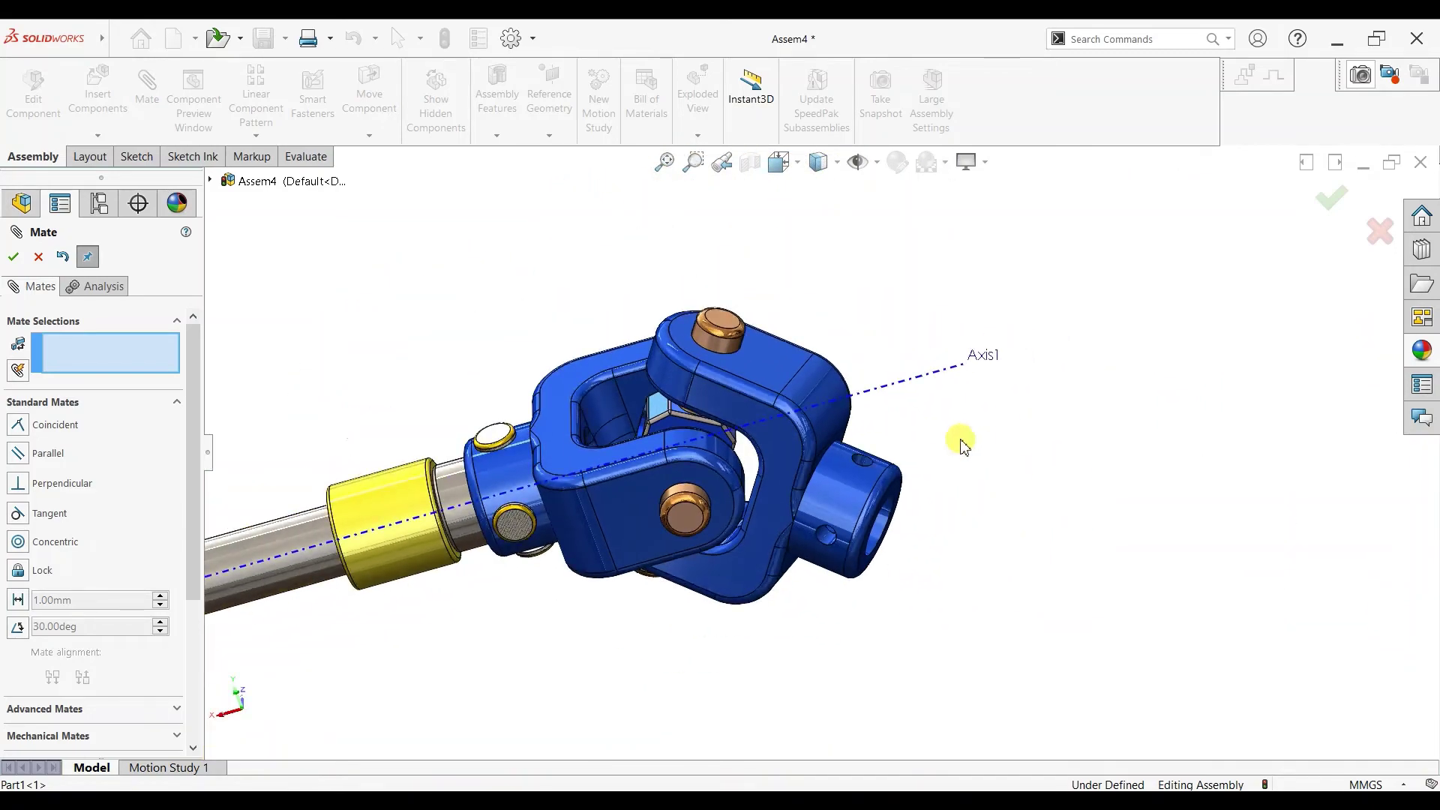
scroll(498, 478, down, 2)
drag(516, 419, 1065, 422)
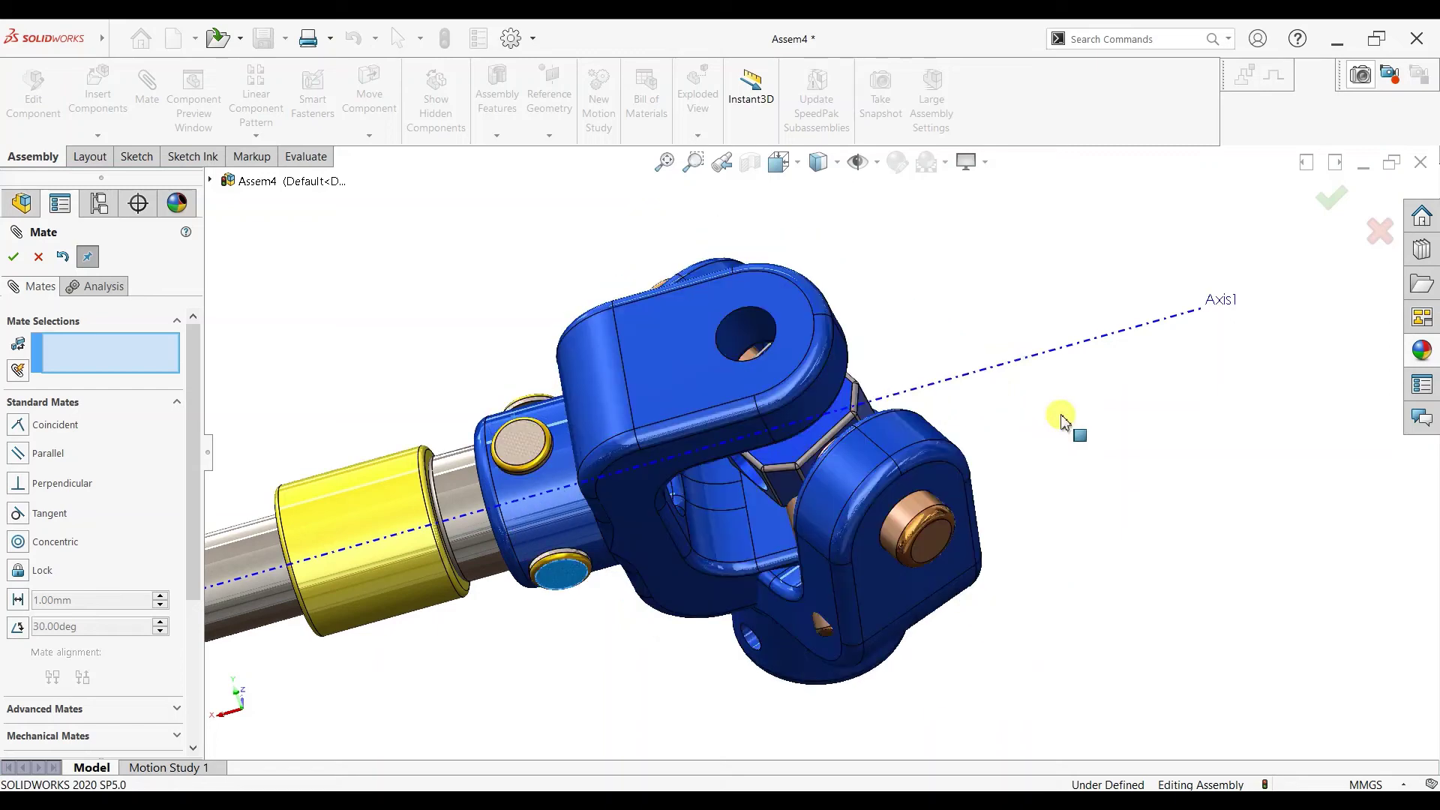
scroll(979, 540, down, 2)
drag(896, 566, 765, 564)
scroll(785, 522, up, 2)
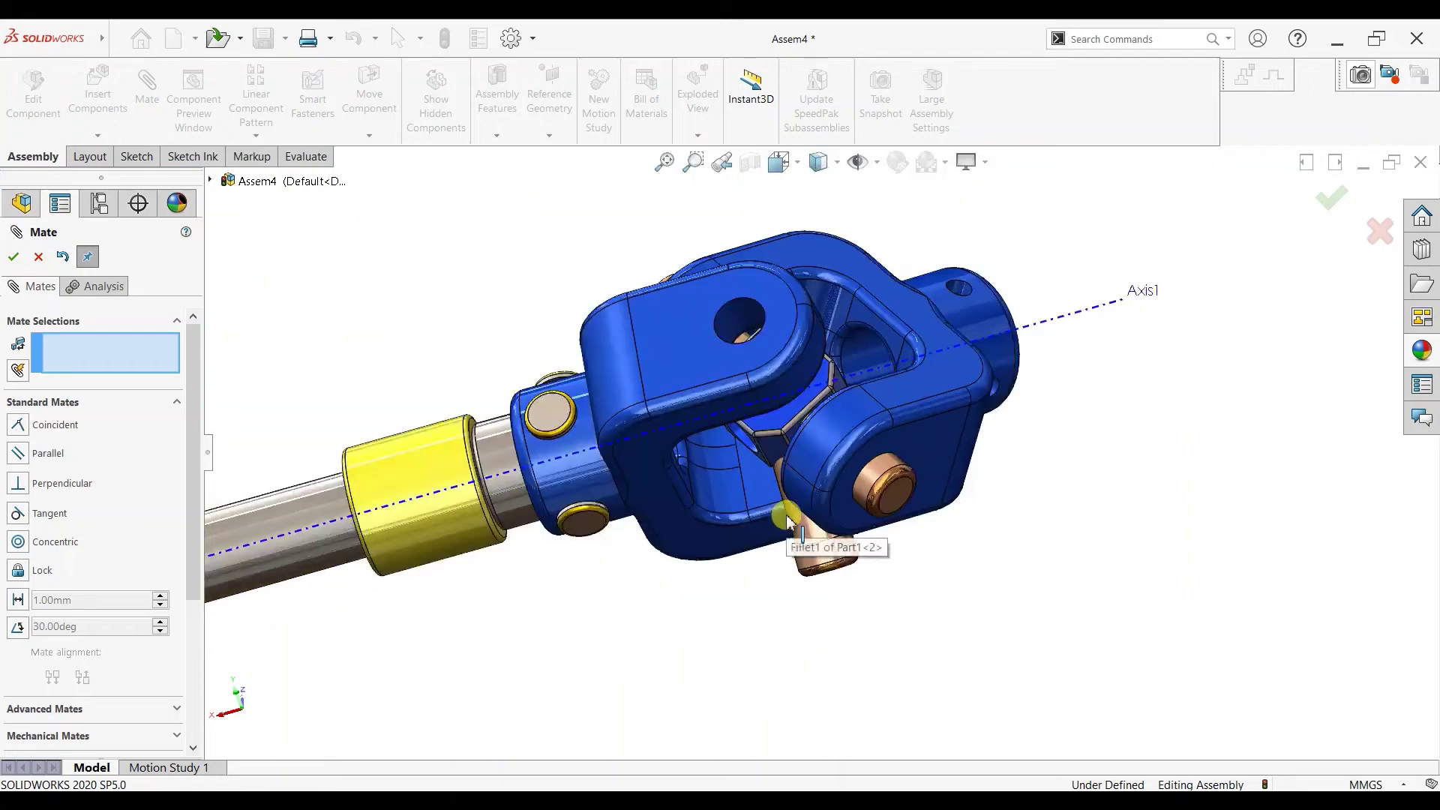
middle_drag(837, 531, 787, 585)
scroll(693, 461, down, 5)
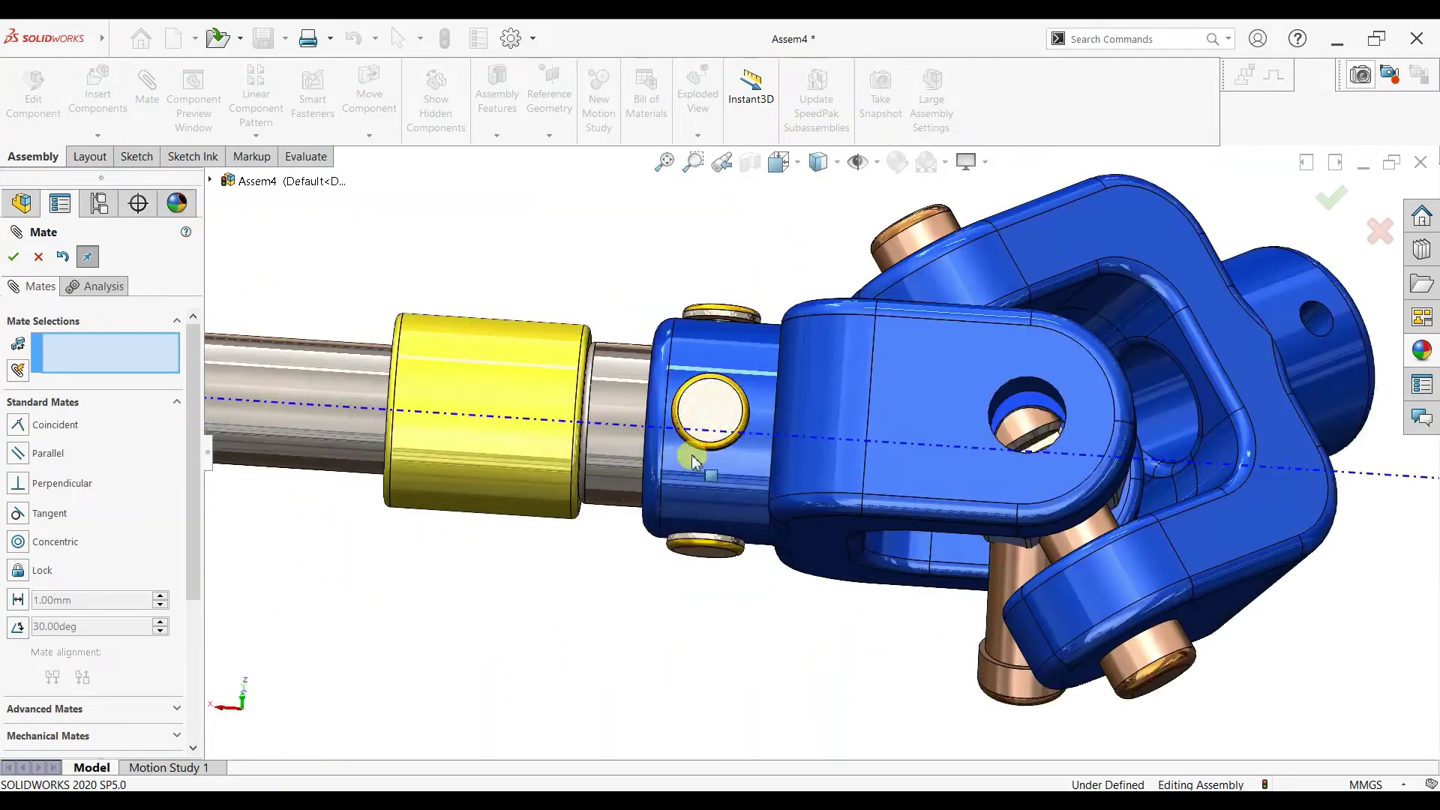
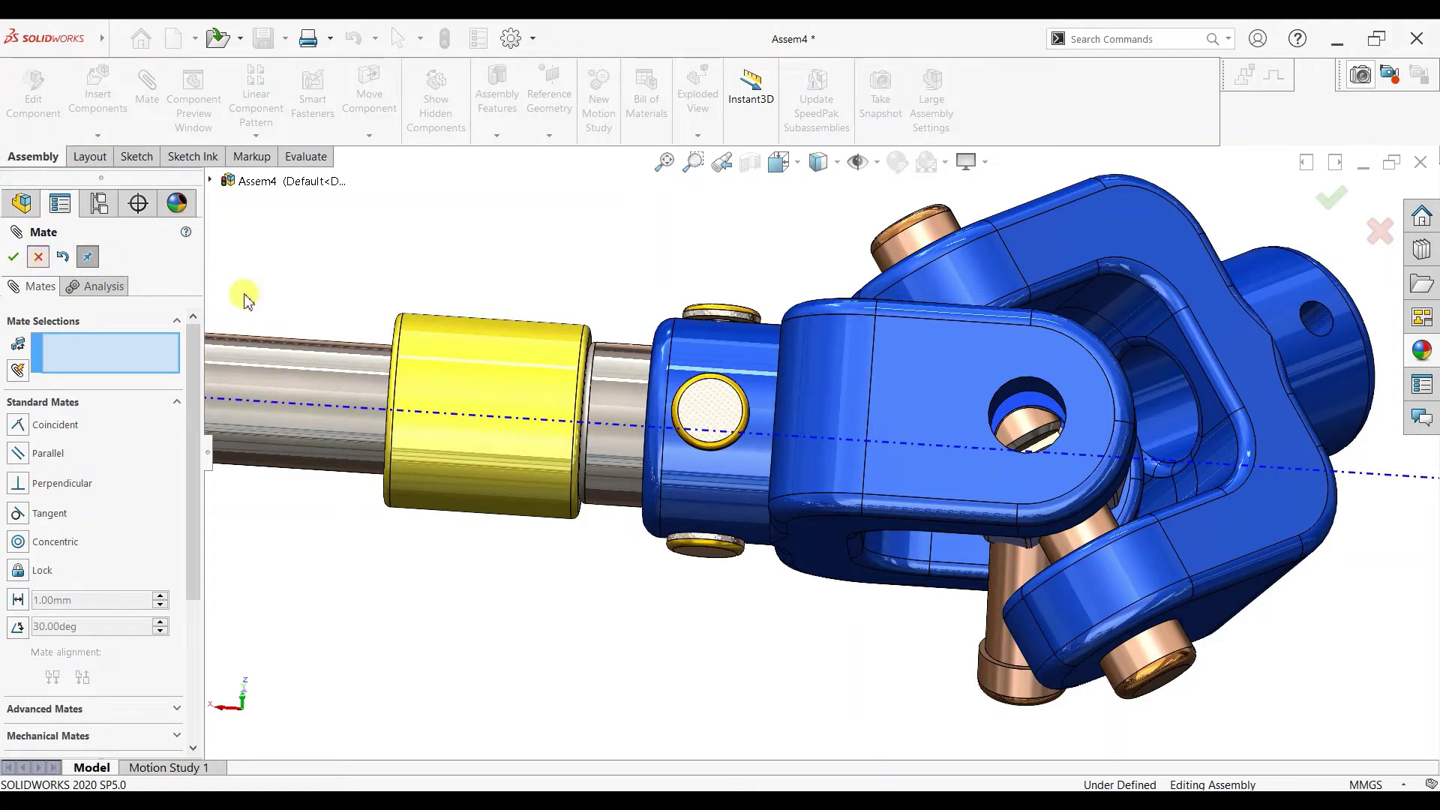
Step: Finish mating and place a copy of the small headed pin from the first fork's hub in free space above the joint
key(Escape)
click(709, 411)
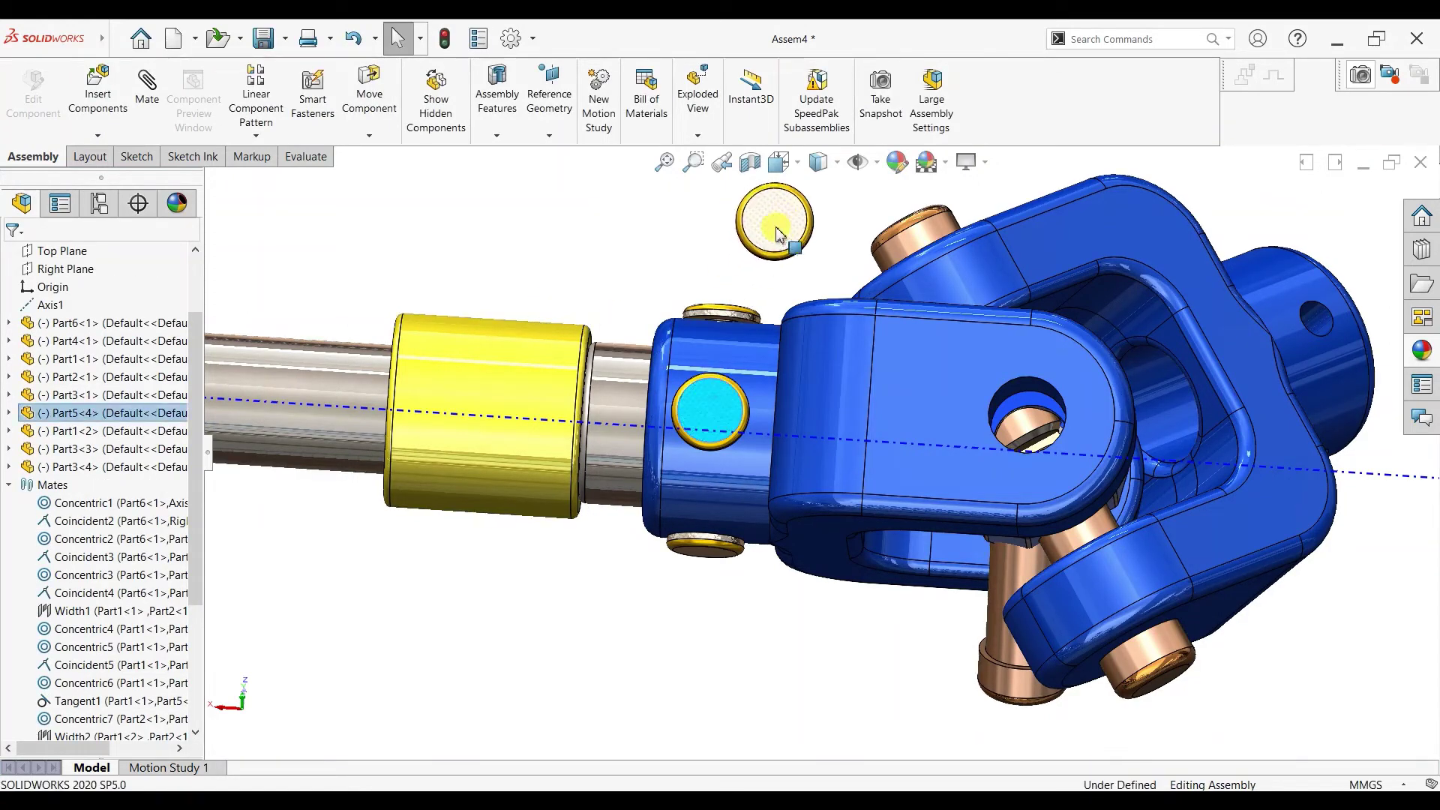
scroll(1110, 447, up, 2)
middle_drag(1232, 423, 1156, 360)
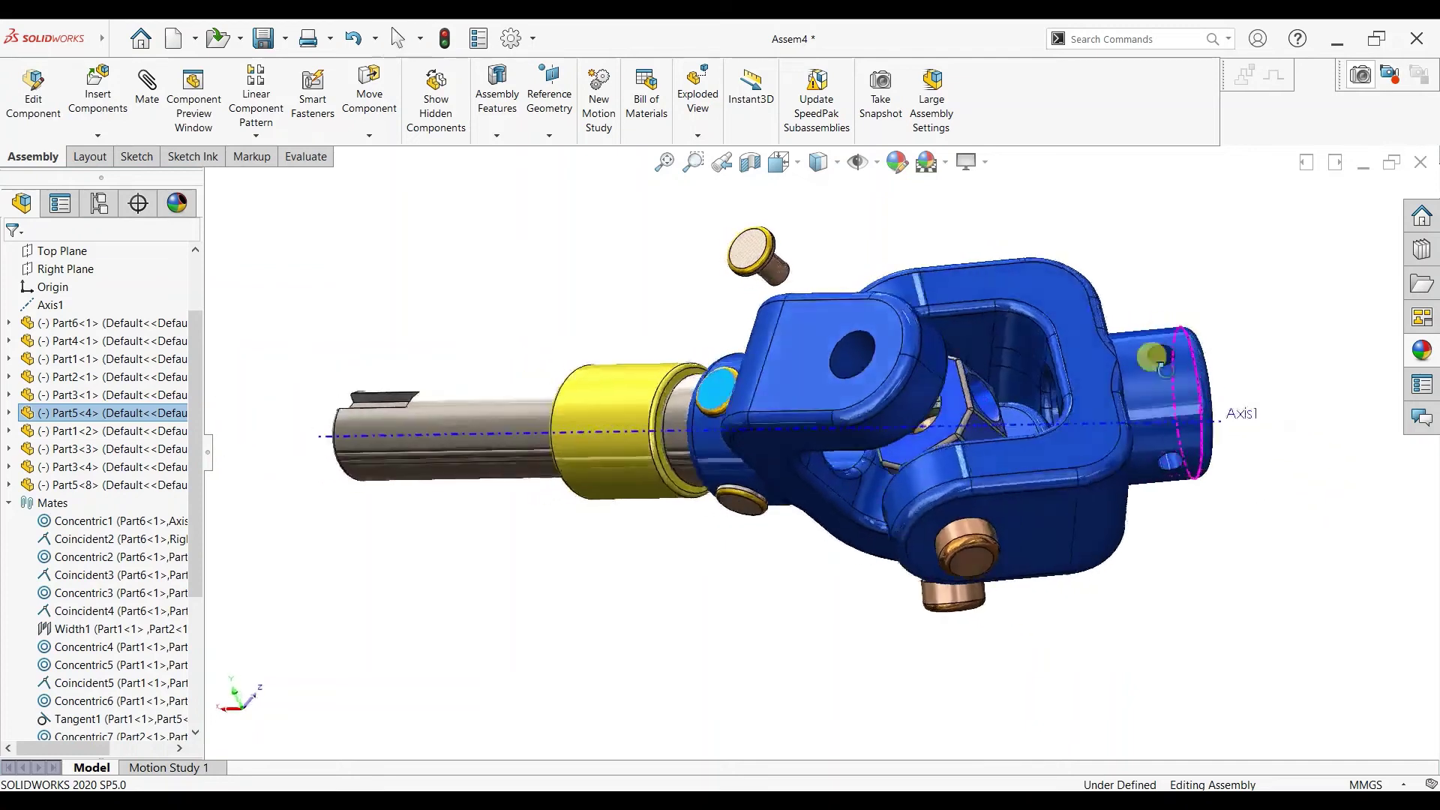
scroll(1157, 315, down, 3)
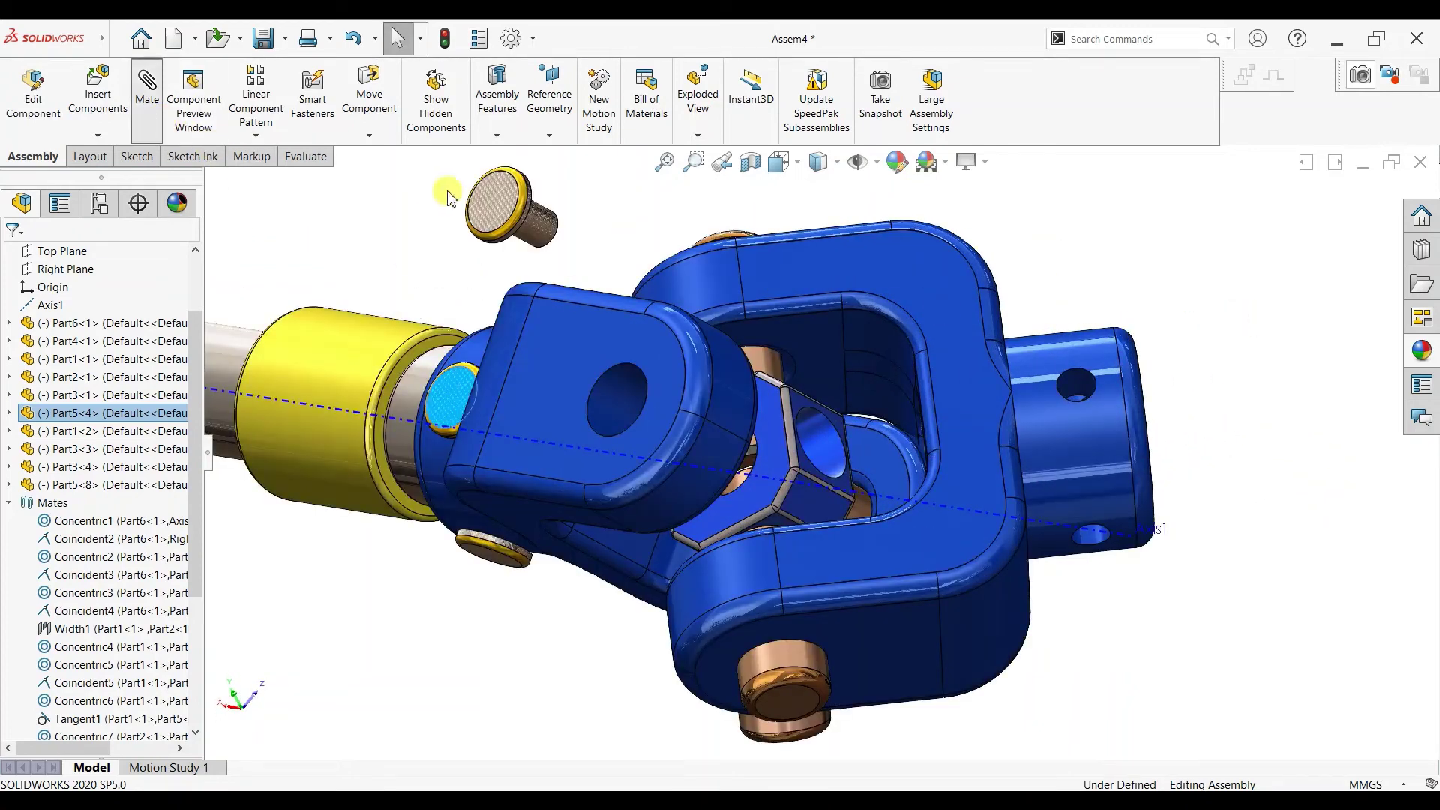
click(546, 227)
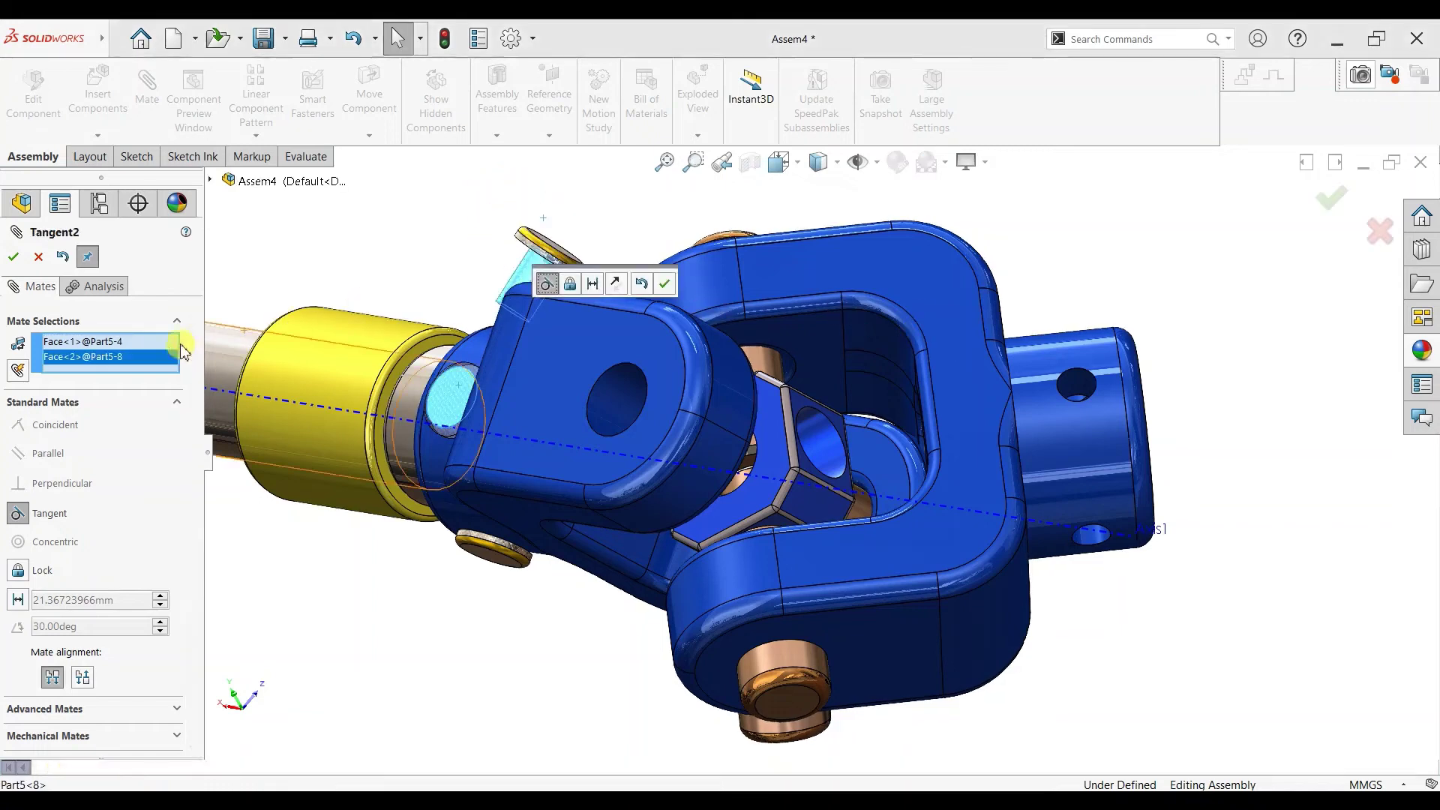
right_click(182, 351)
click(199, 361)
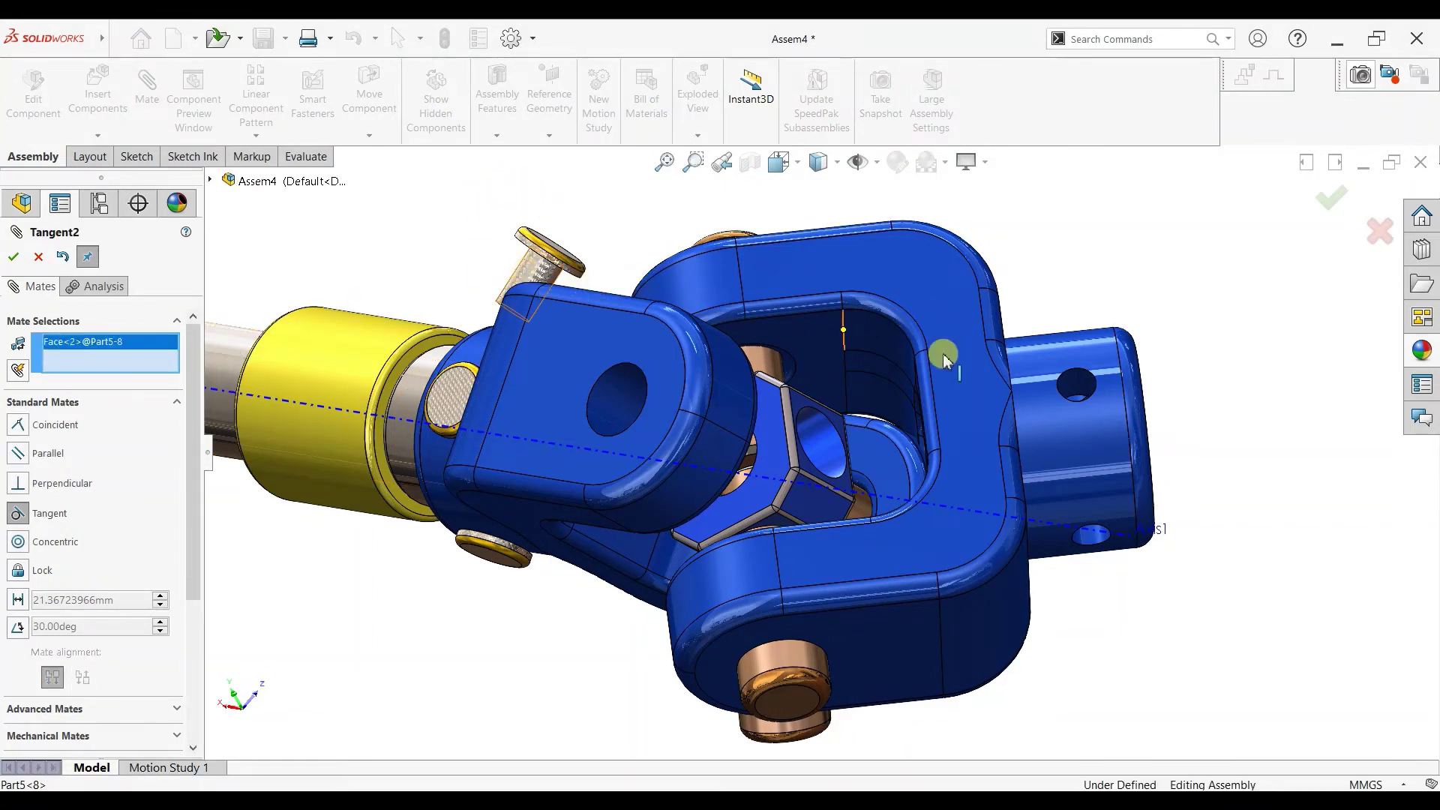
click(1077, 388)
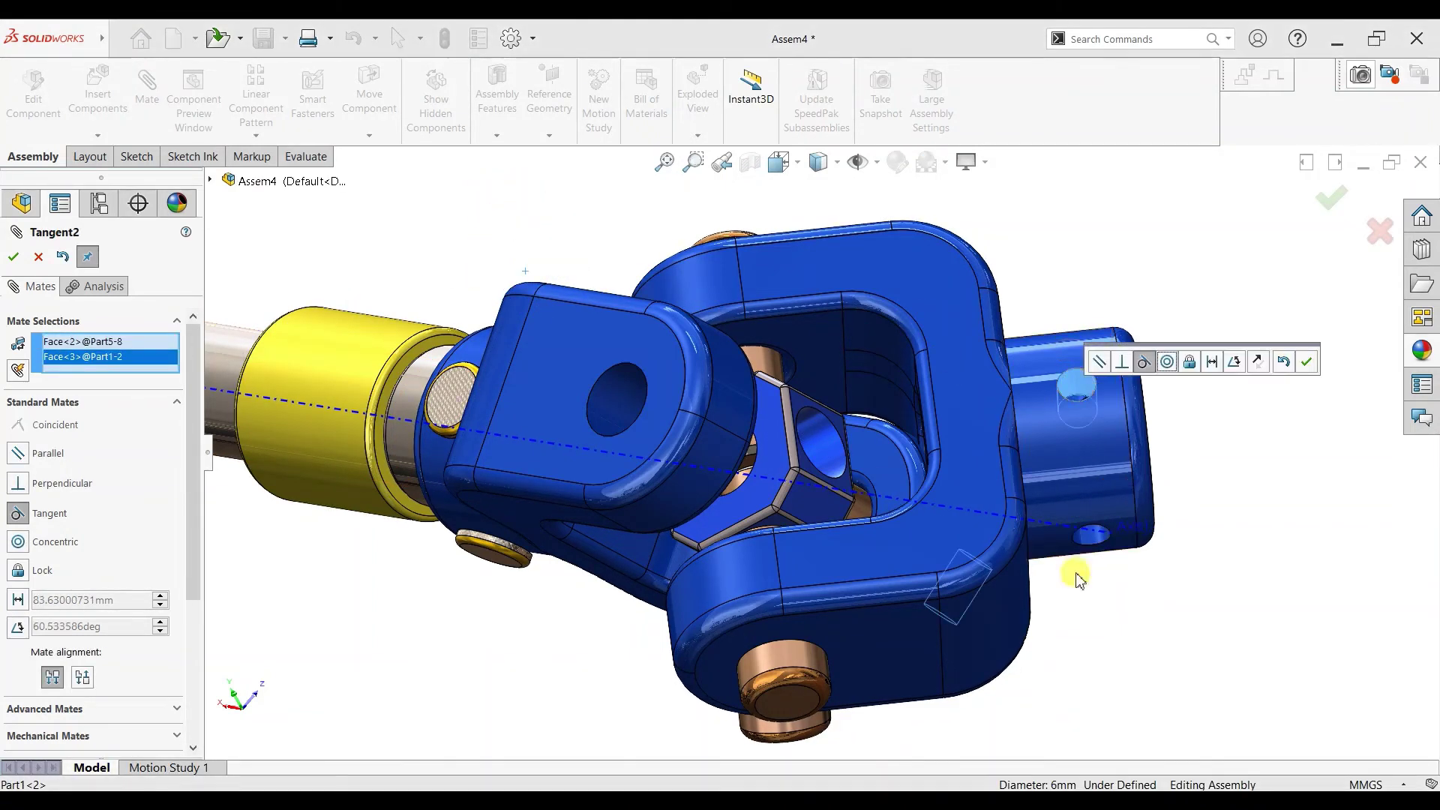
middle_drag(1077, 572, 1088, 448)
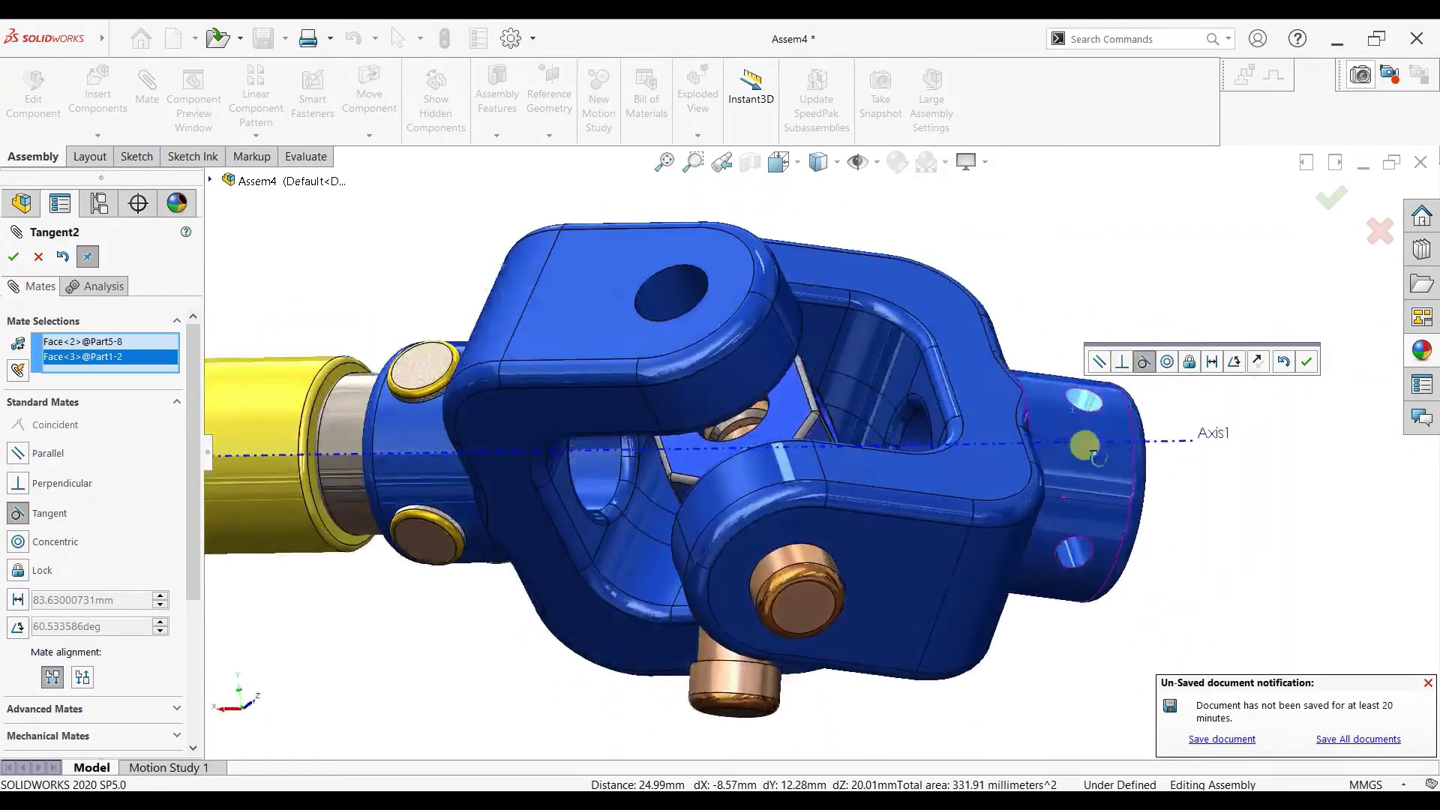
right_click(135, 355)
click(143, 365)
click(62, 257)
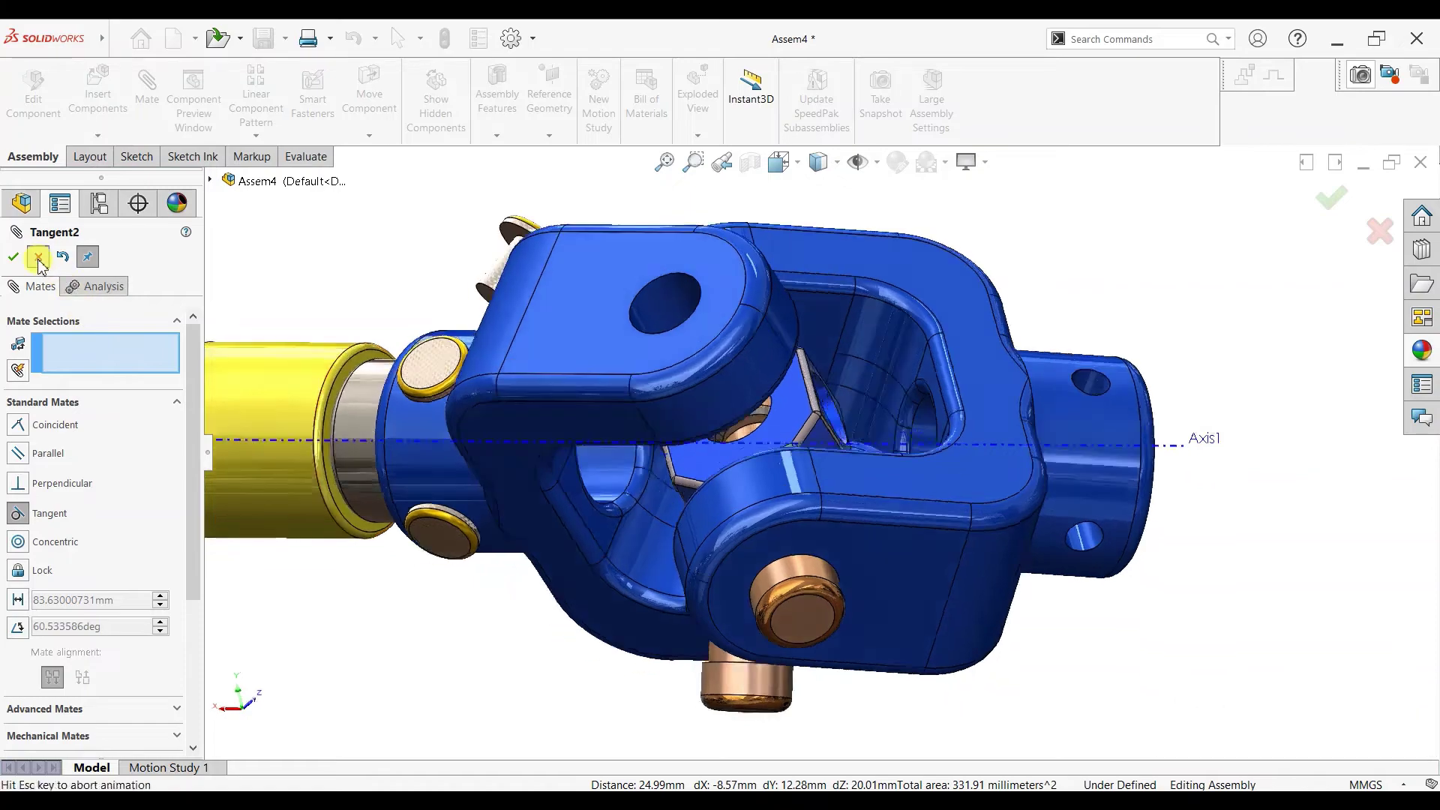
key(Escape)
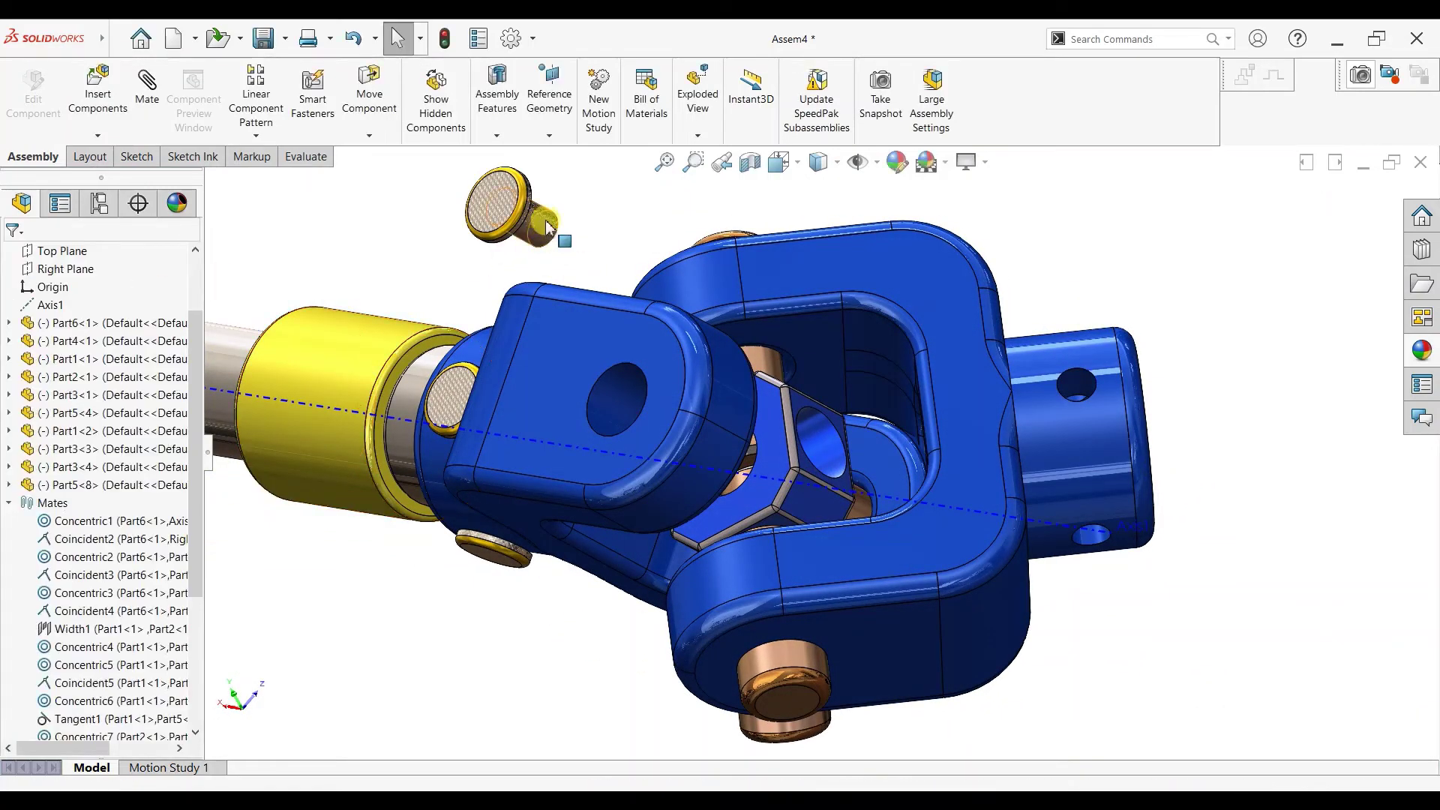
Step: Move the copied pin beside the second fork's hub and mate its shank concentric with the hub's upper cross hole
drag(546, 223, 1141, 285)
middle_drag(1100, 431, 1022, 257)
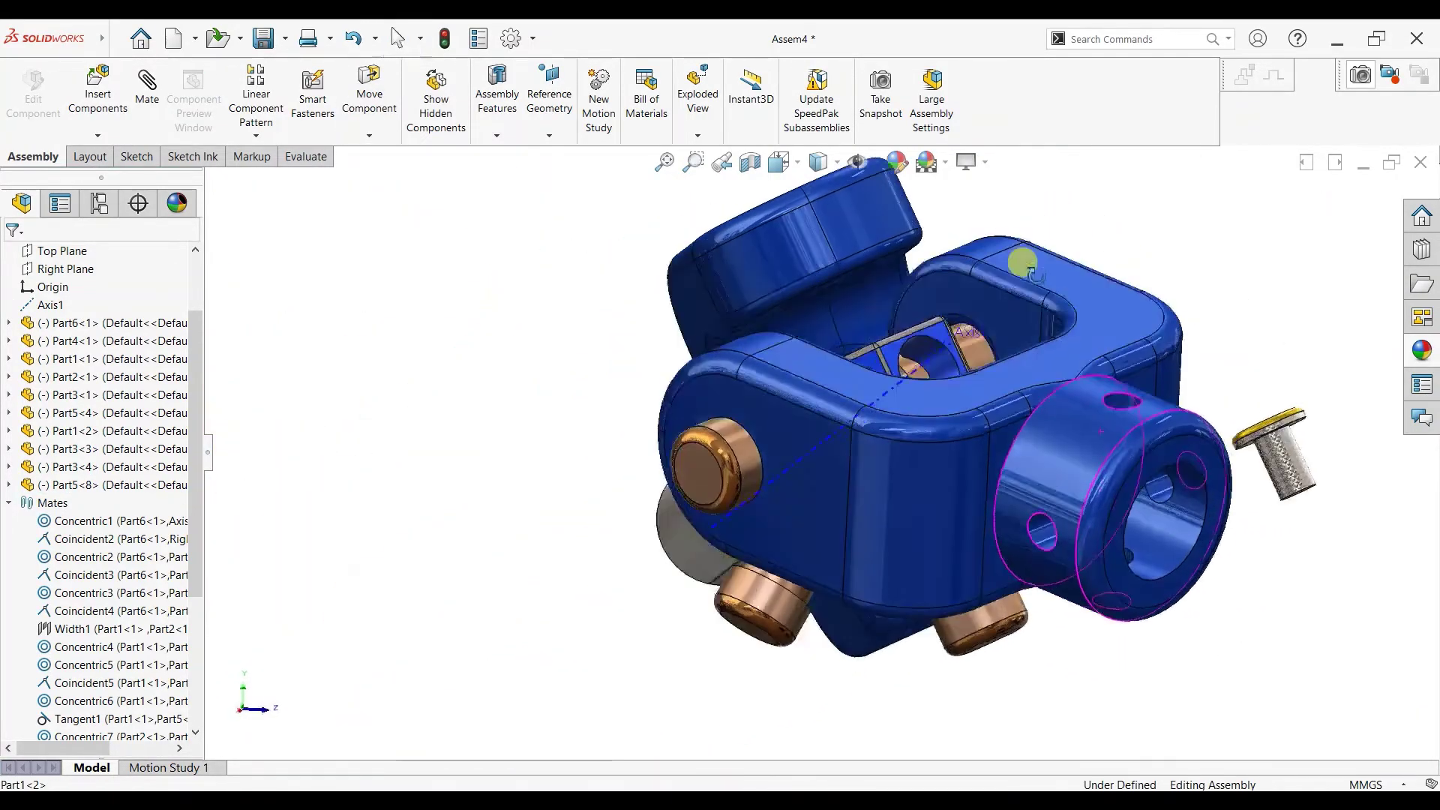
click(154, 116)
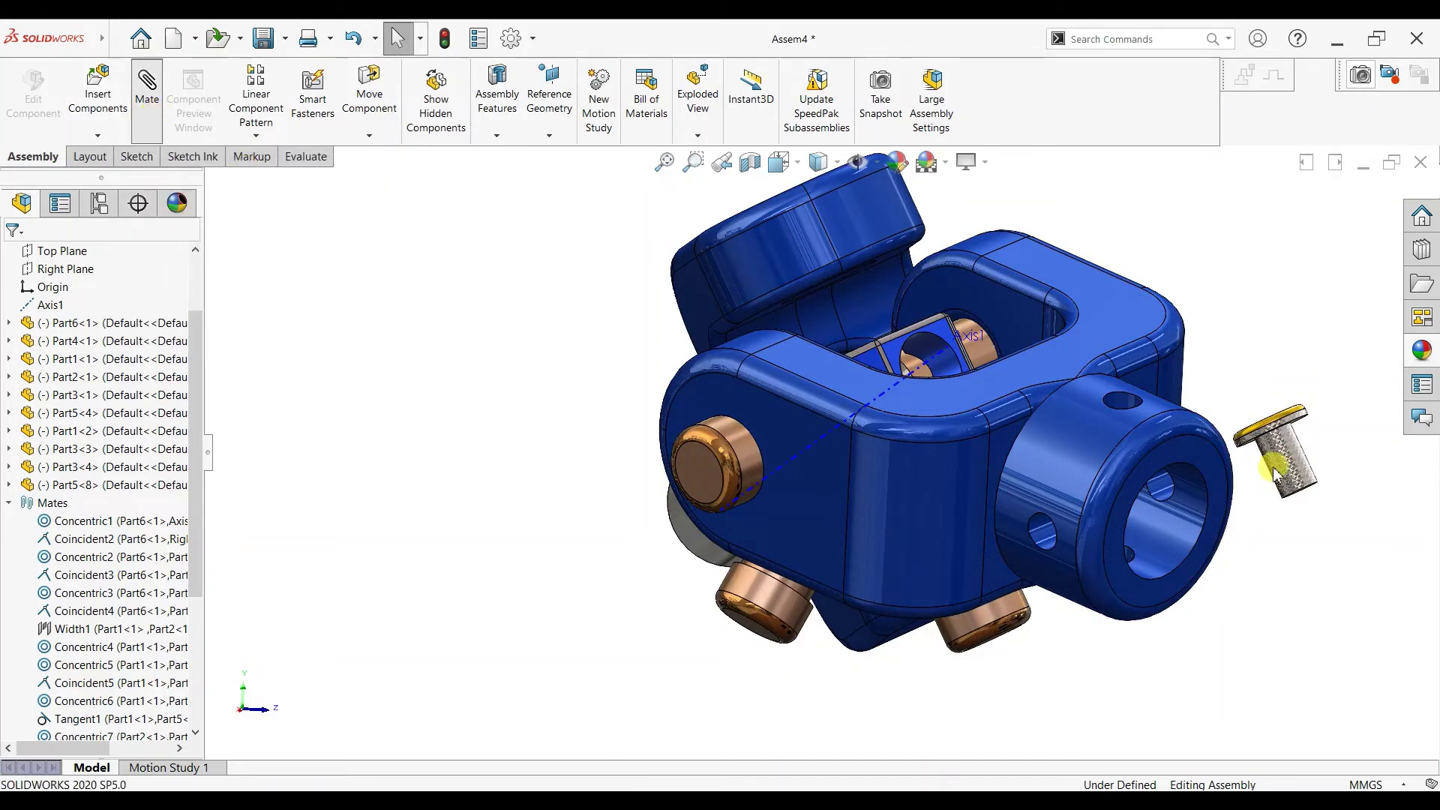
scroll(1280, 459, down, 3)
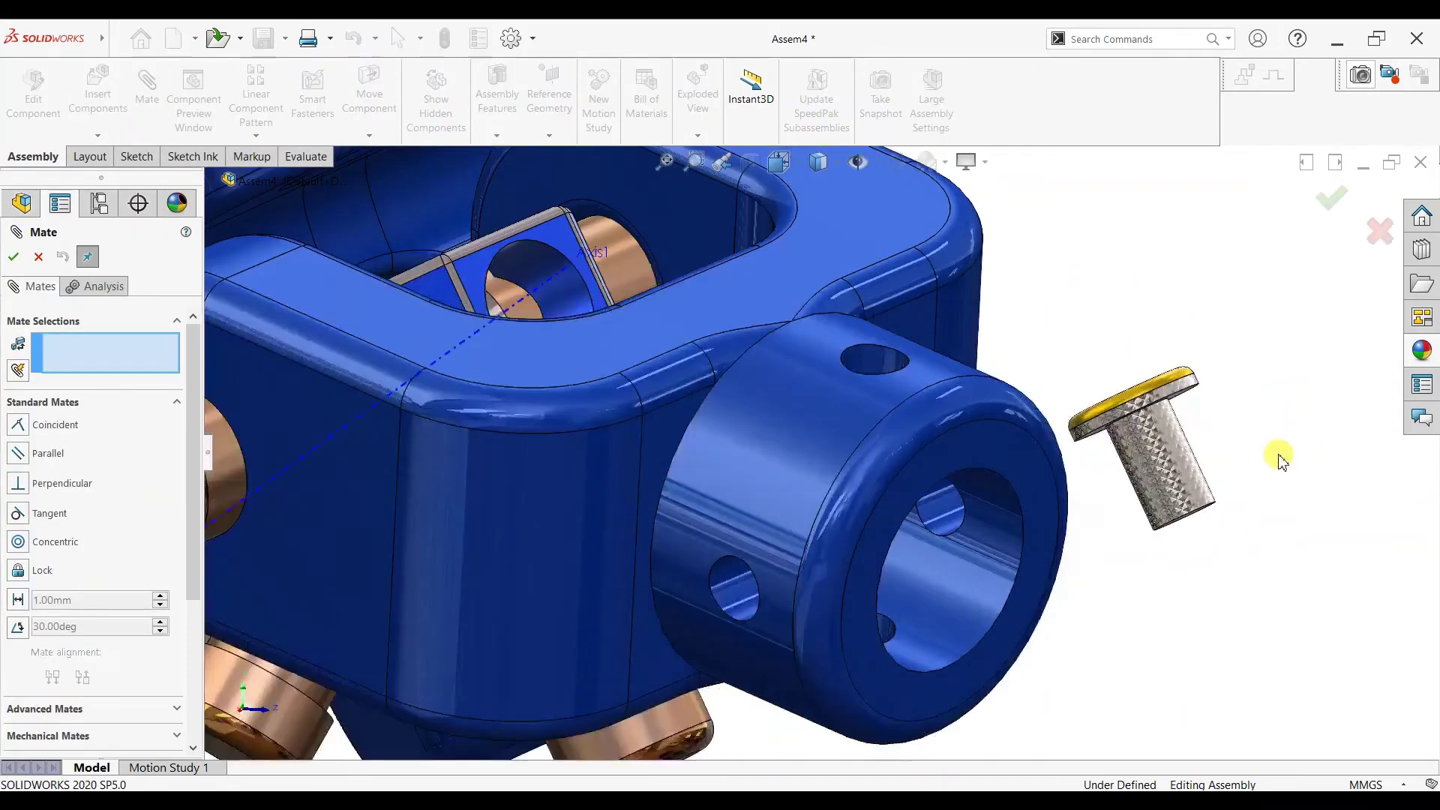
click(1162, 478)
click(874, 375)
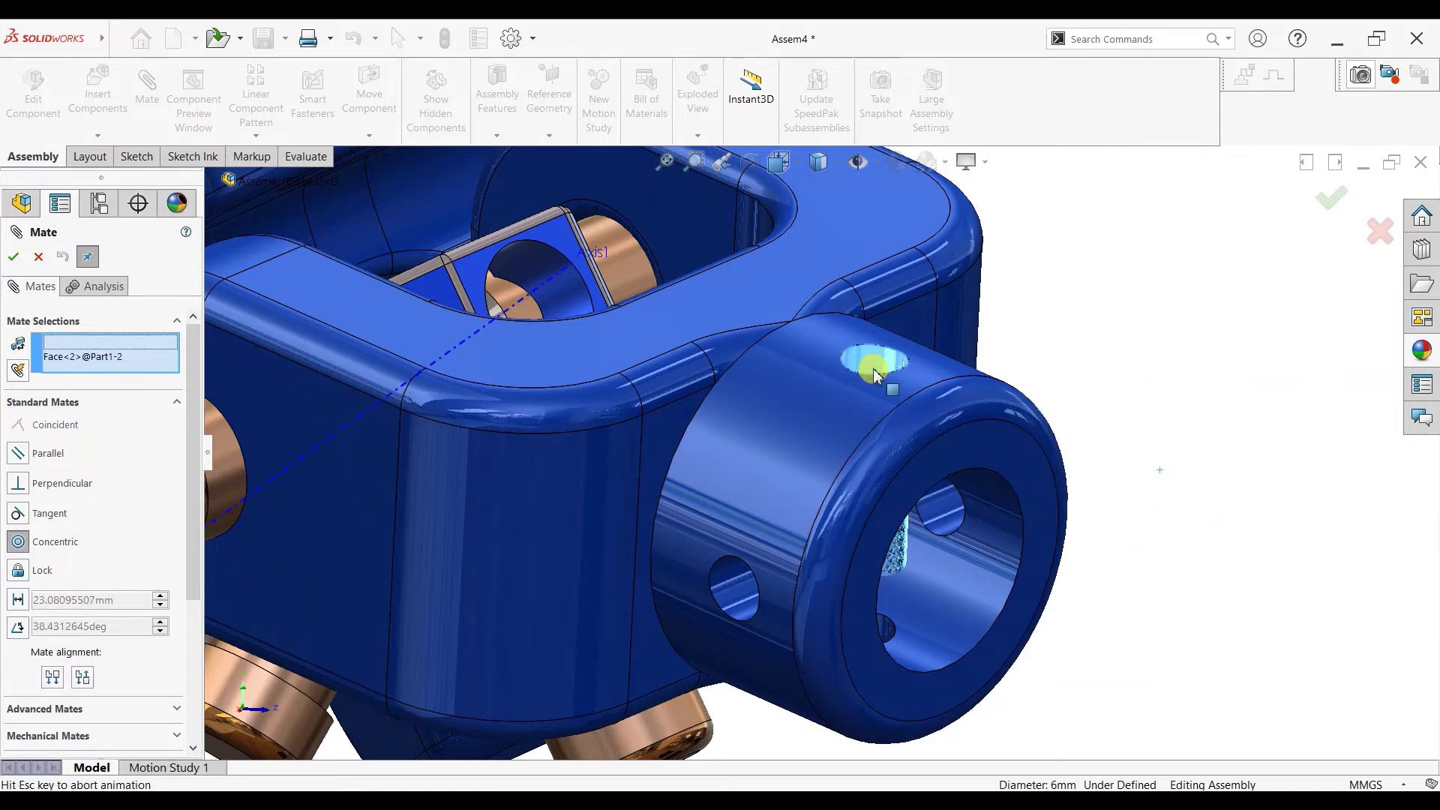
key(Return)
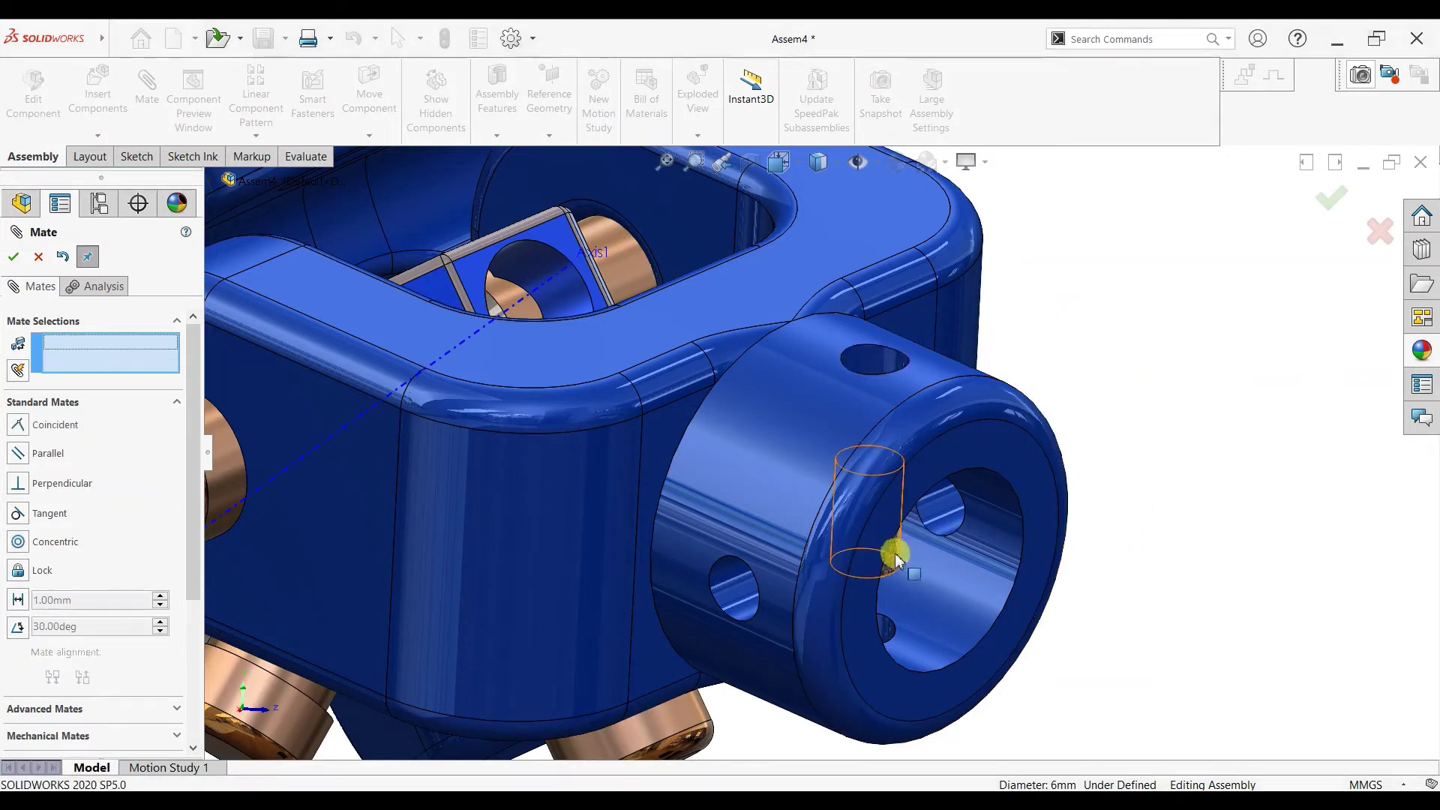
Step: Mate the copied pin's head tangent to the outer cylindrical face of the second fork's hub, flipping the alignment so the head faces outward
middle_drag(893, 552, 849, 227)
scroll(1055, 303, up, 3)
scroll(857, 257, down, 3)
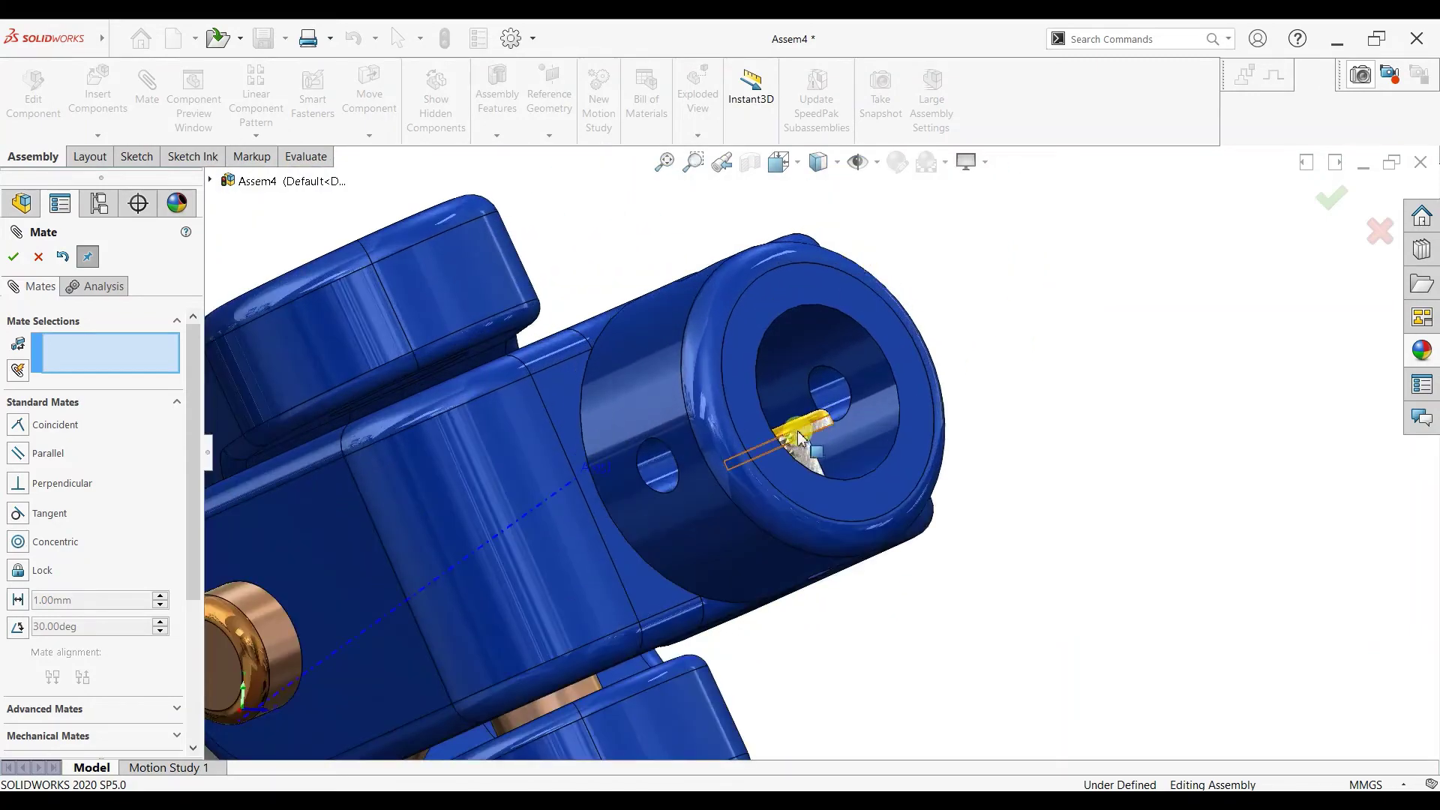
drag(797, 431, 1016, 325)
scroll(877, 389, up, 3)
scroll(731, 367, down, 3)
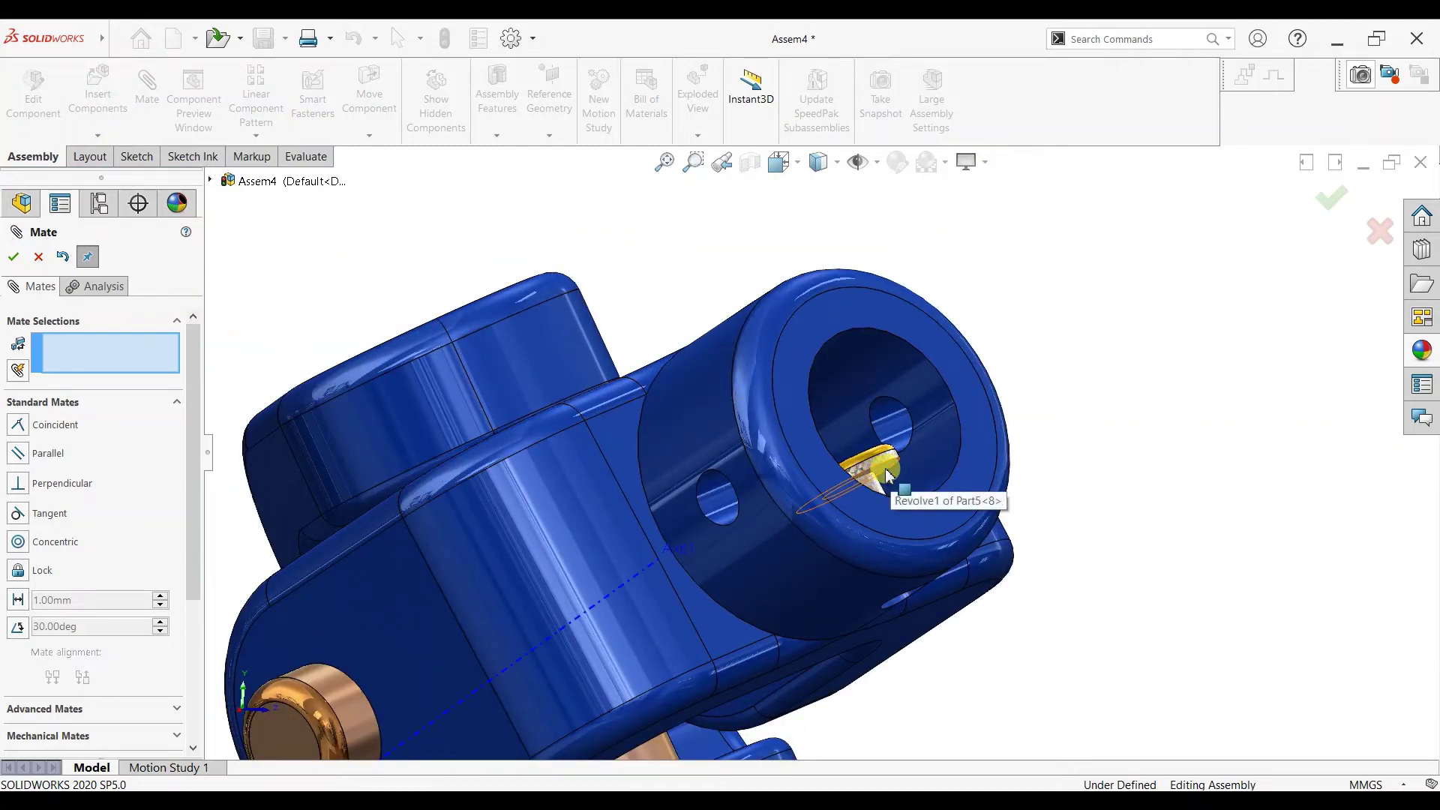
middle_drag(847, 330, 847, 359)
click(768, 275)
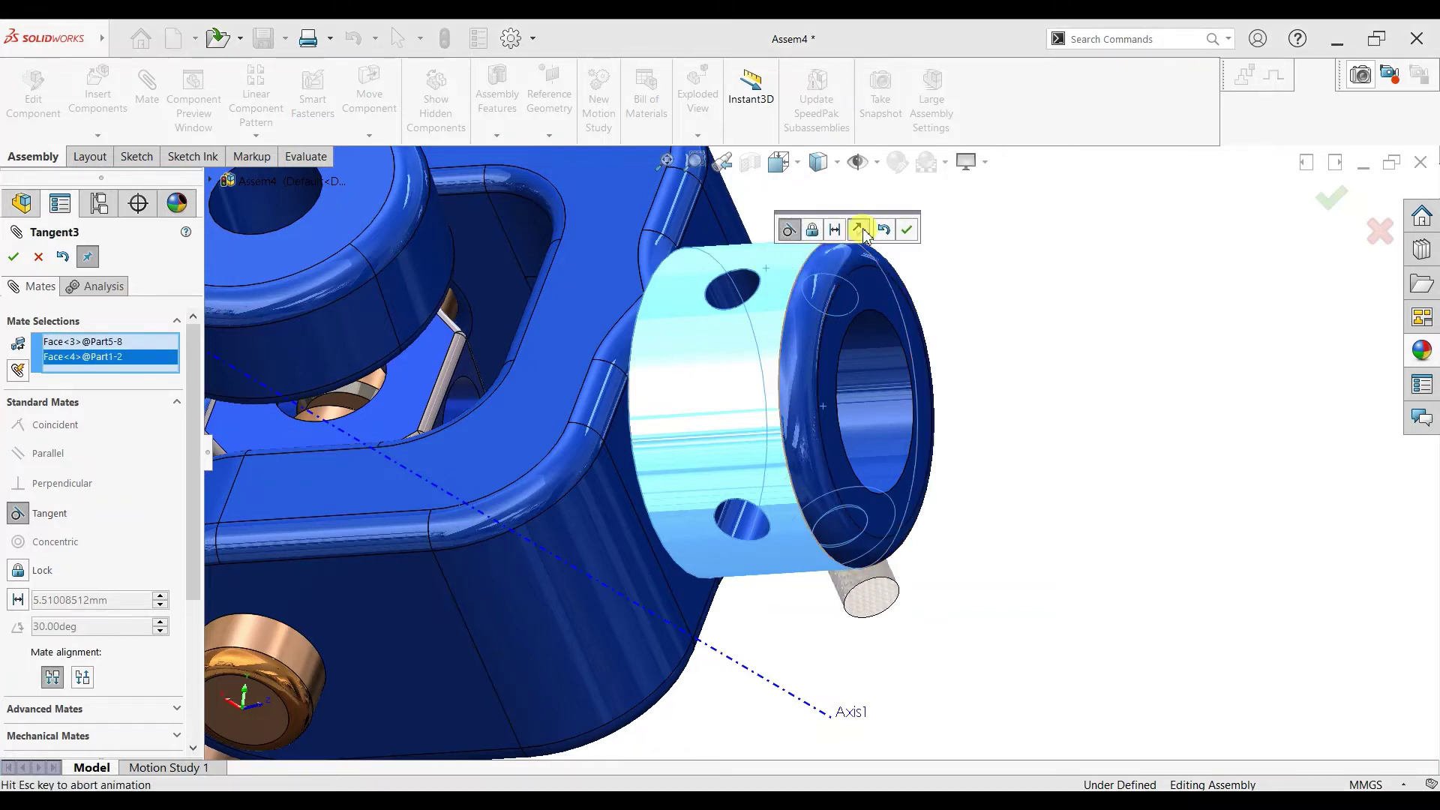
click(908, 231)
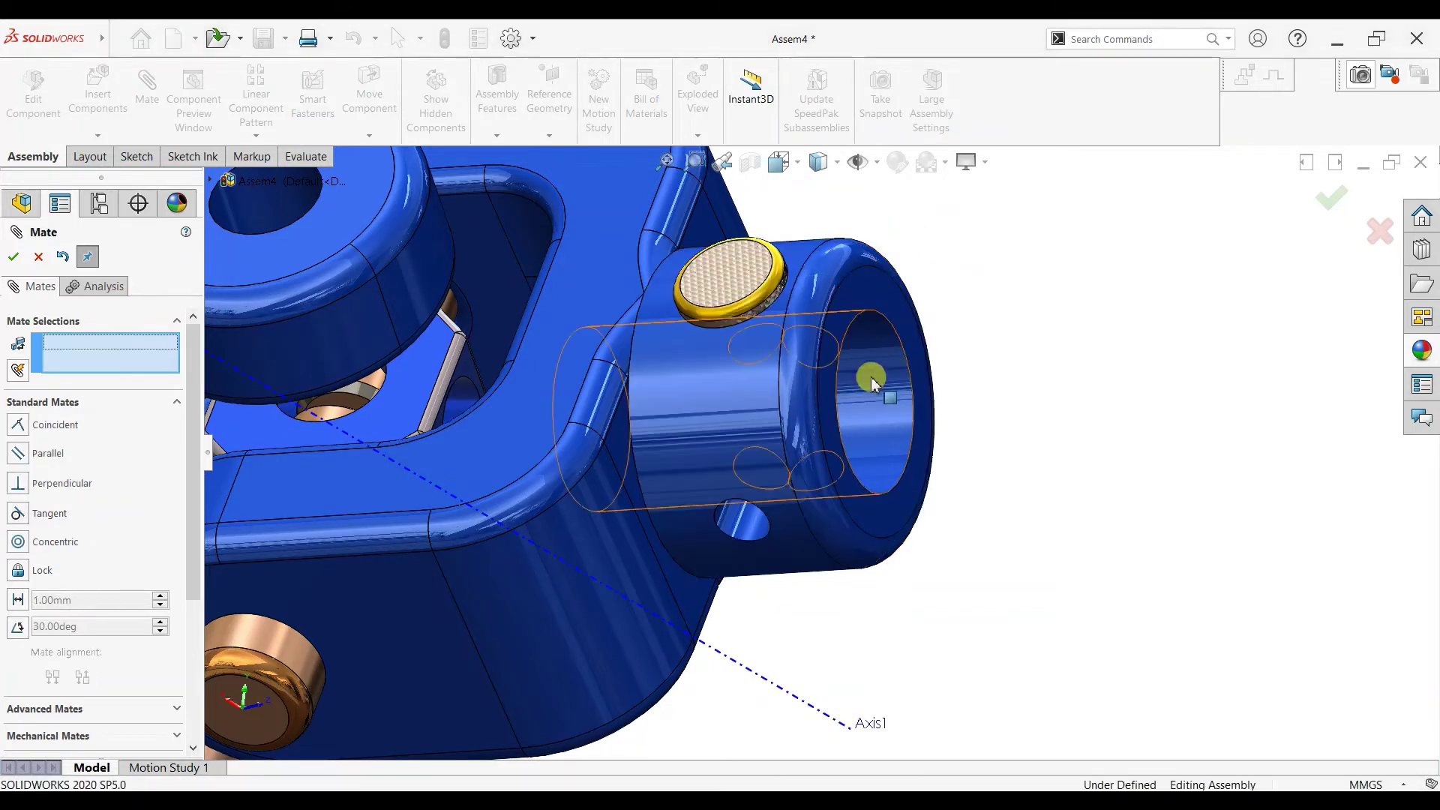
scroll(862, 382, up, 3)
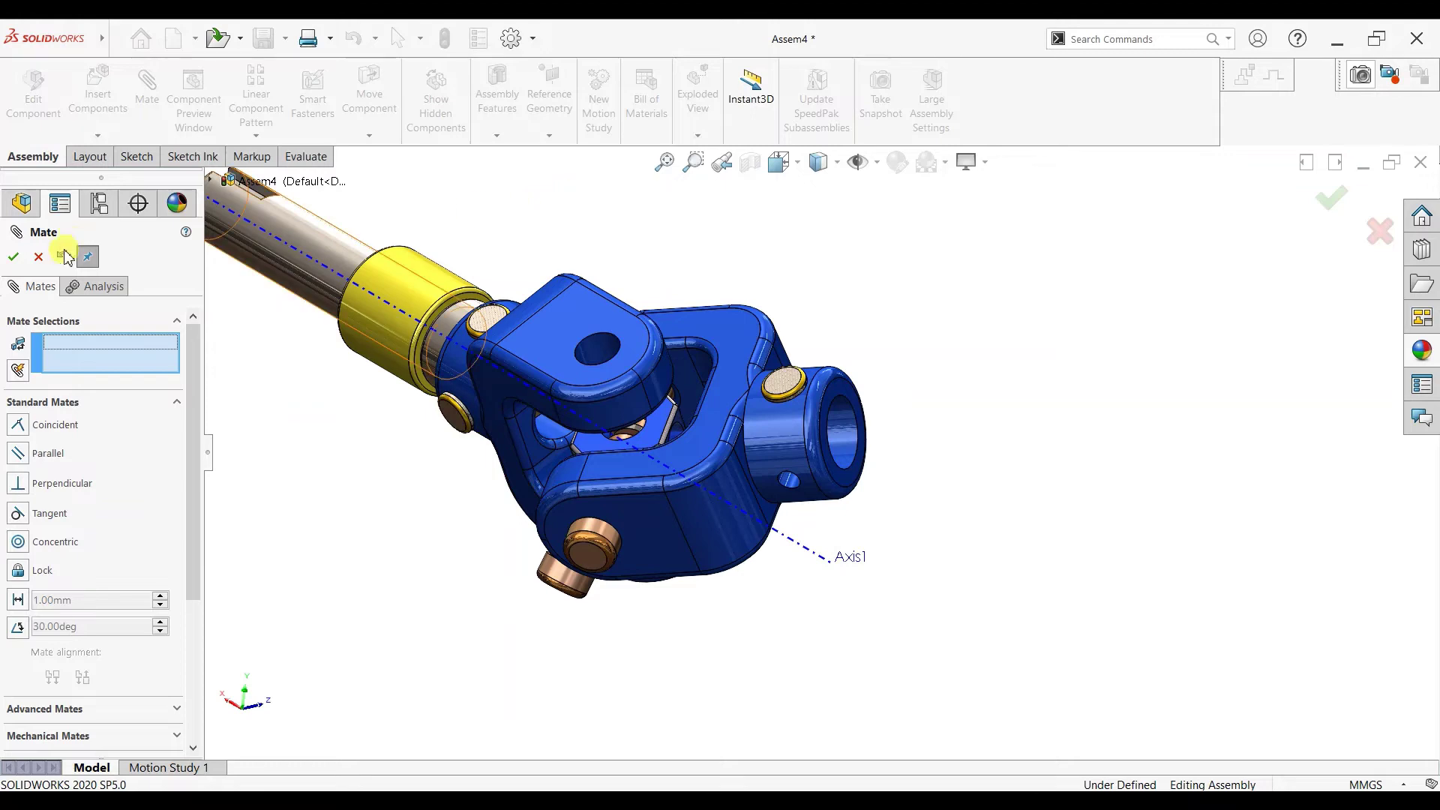
key(Escape)
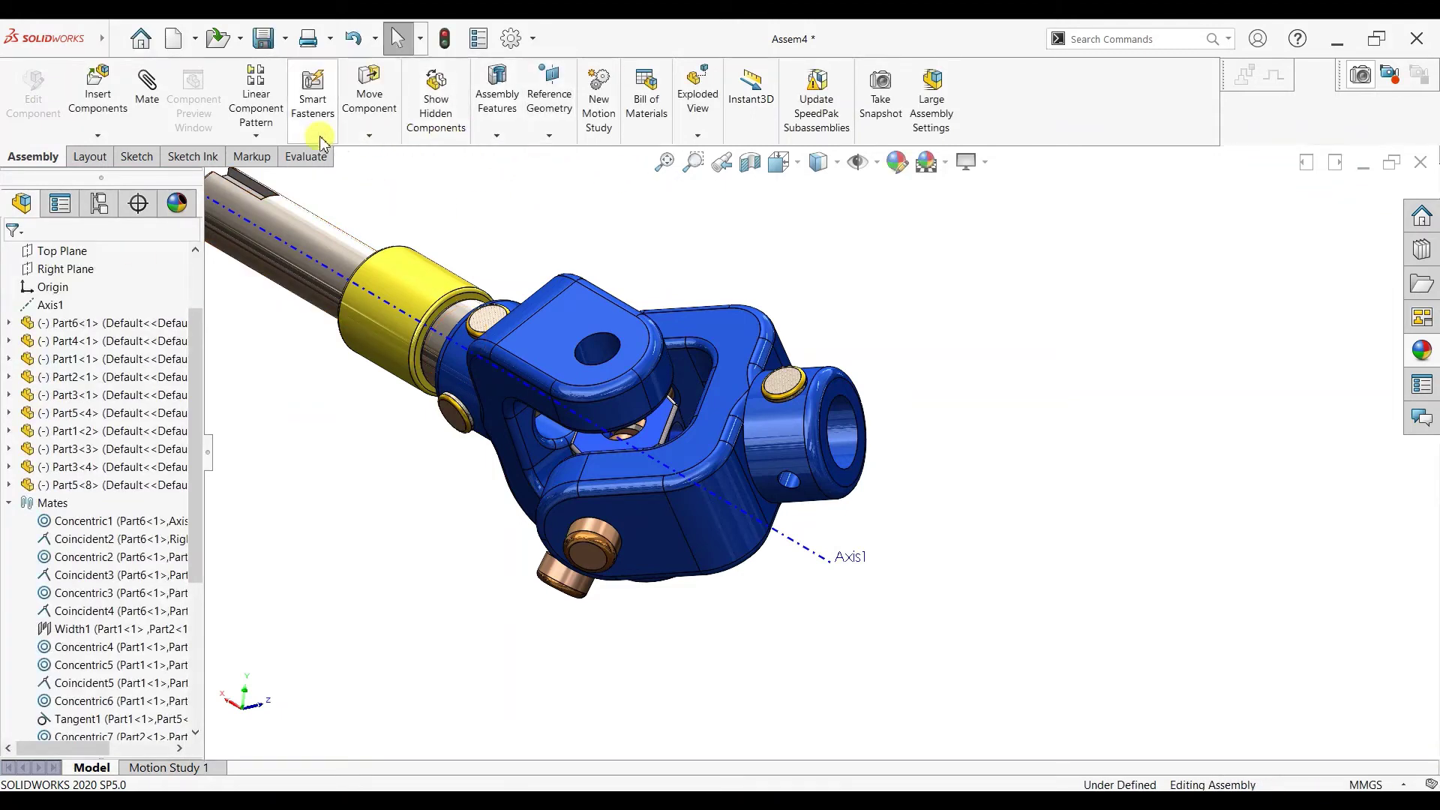
Step: Circular-pattern the small headed pin around the second fork's hub edge with four equally spaced instances over 360 degrees
click(255, 136)
click(292, 168)
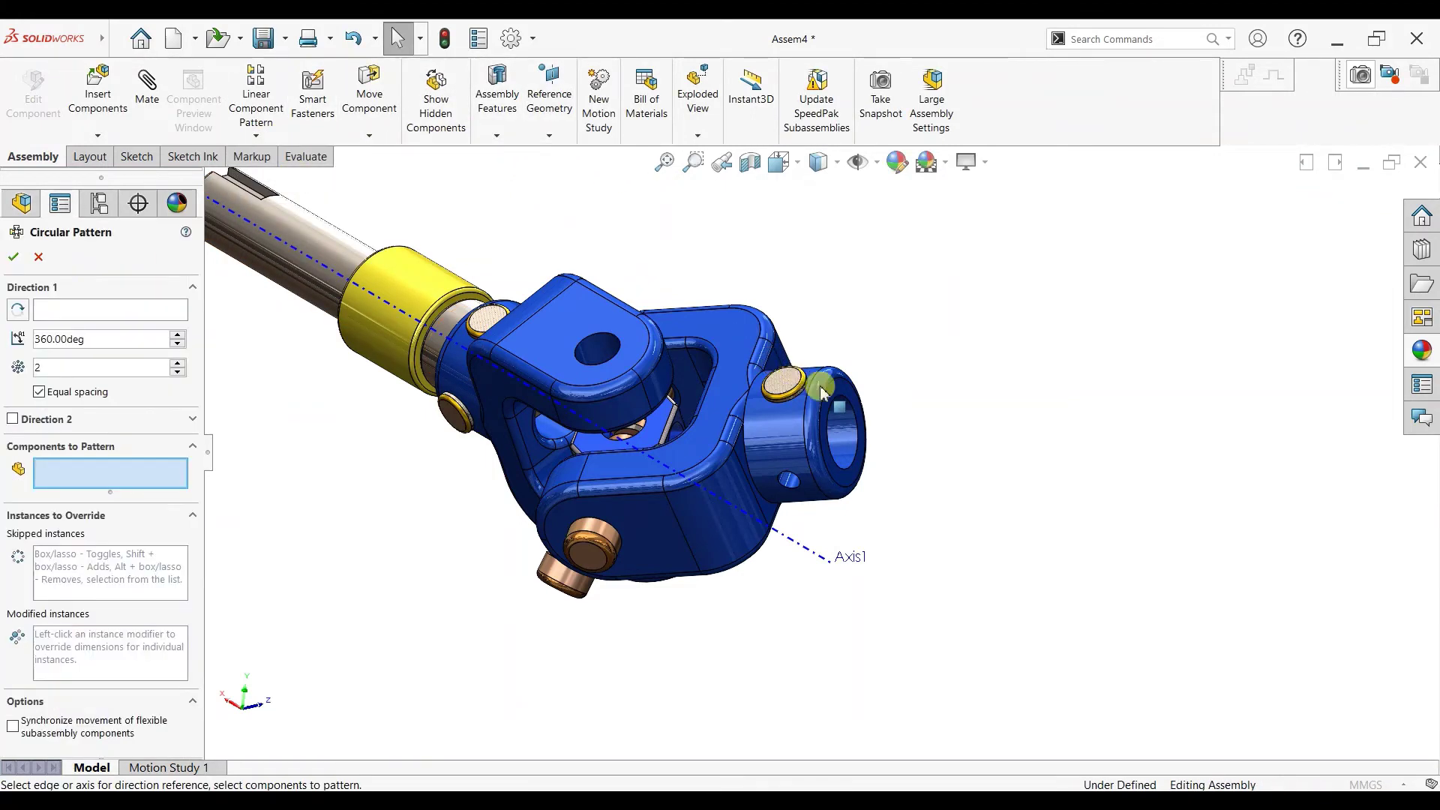
scroll(821, 390, down, 2)
click(809, 390)
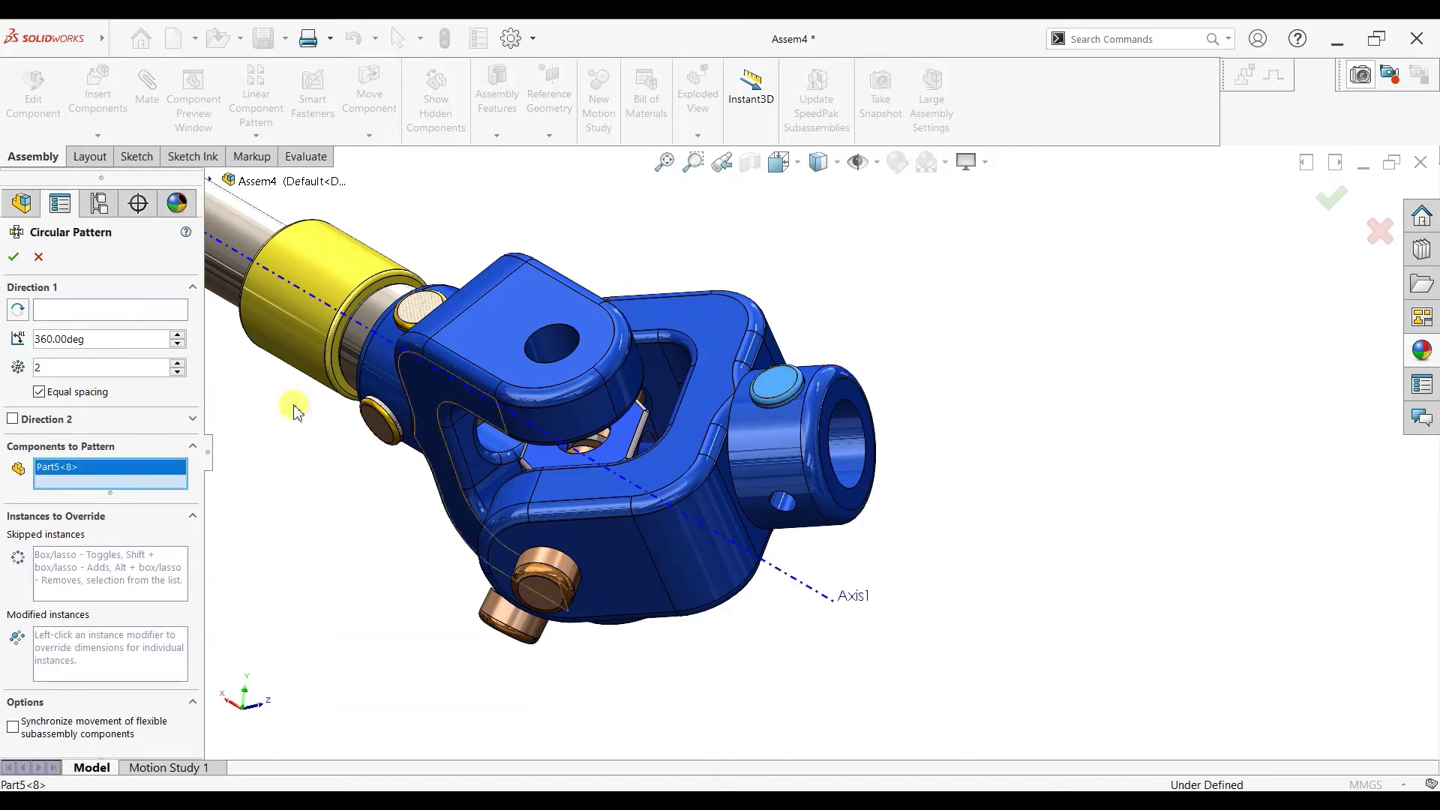
click(816, 387)
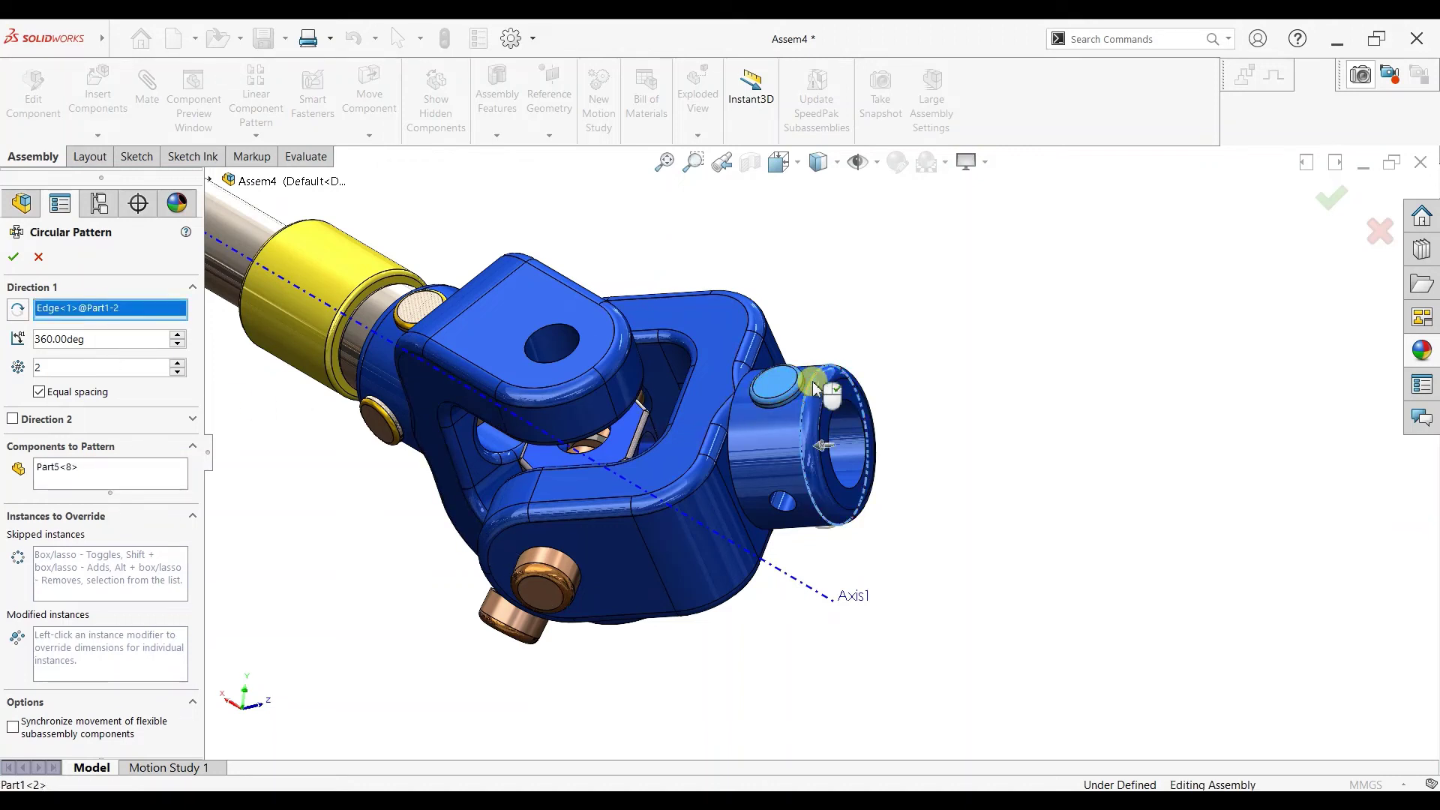
right_click(79, 475)
click(97, 485)
middle_drag(775, 454, 753, 484)
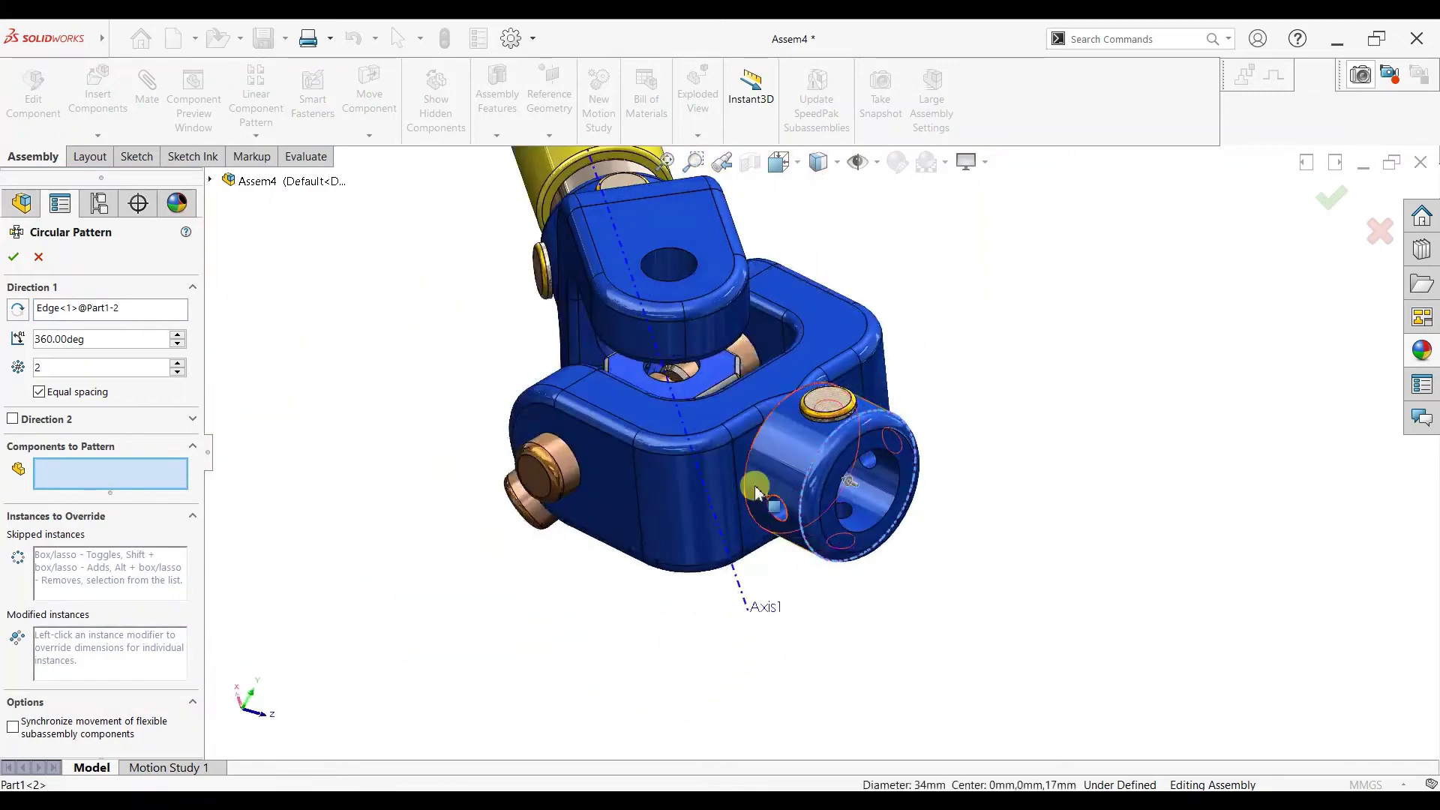
scroll(756, 491, down, 4)
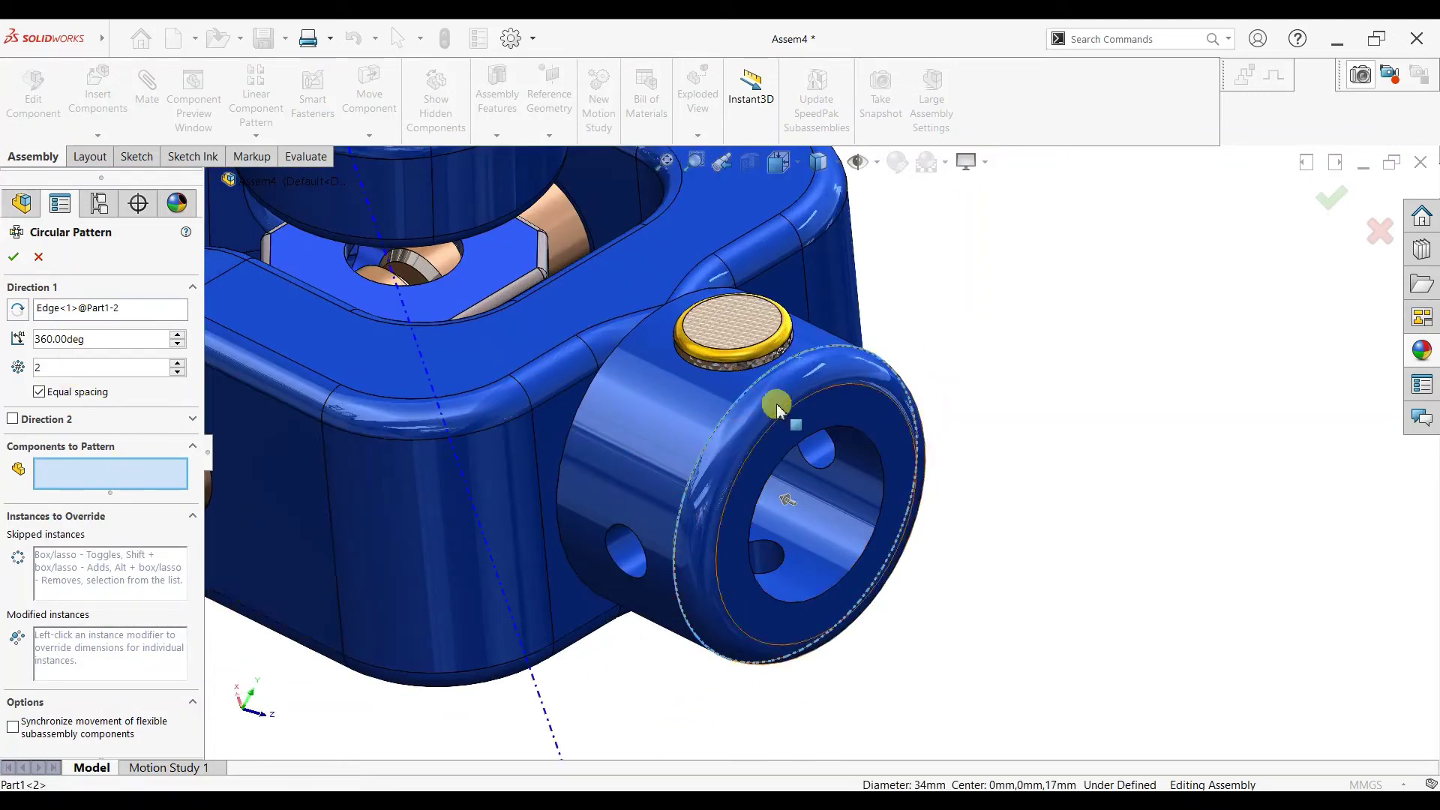
click(750, 341)
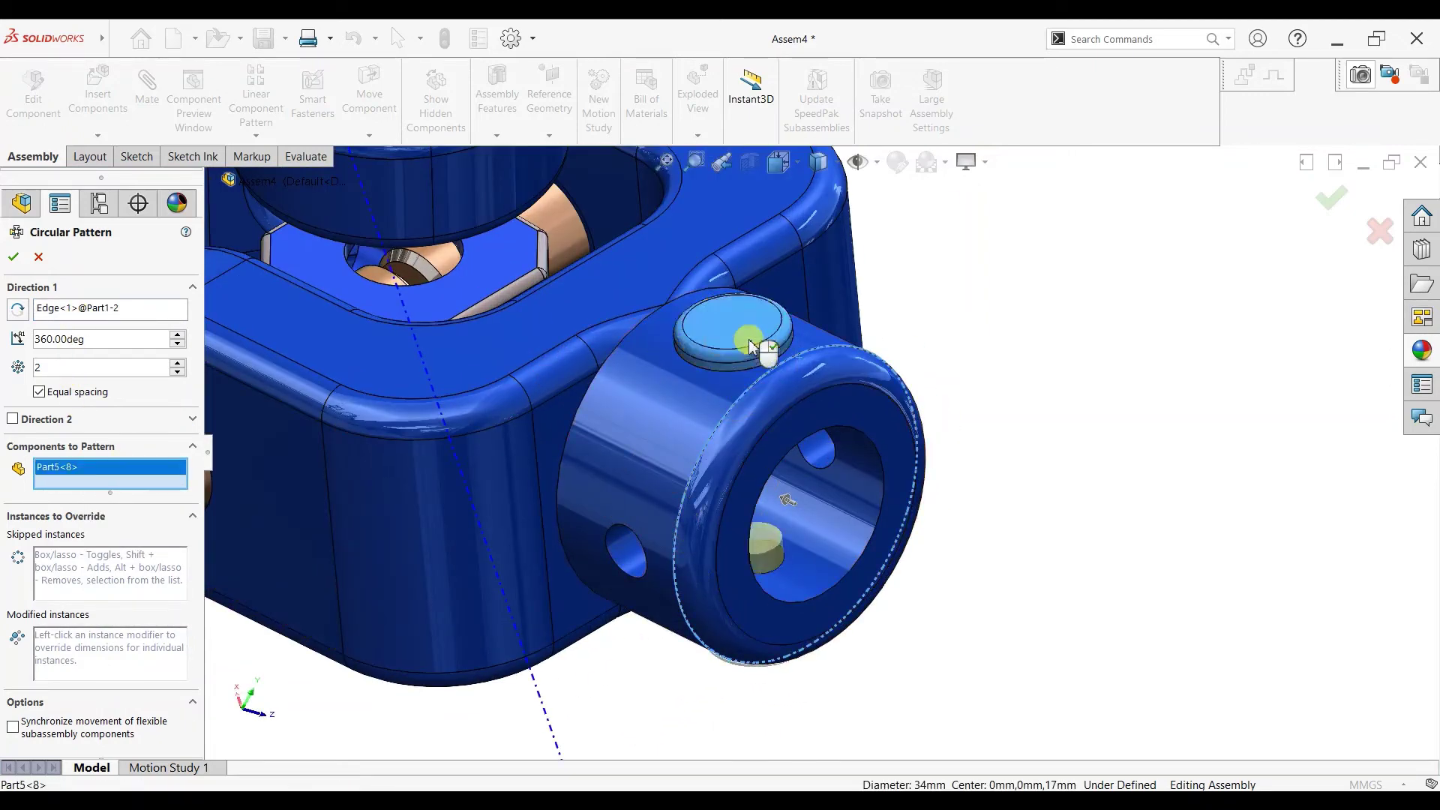
click(178, 364)
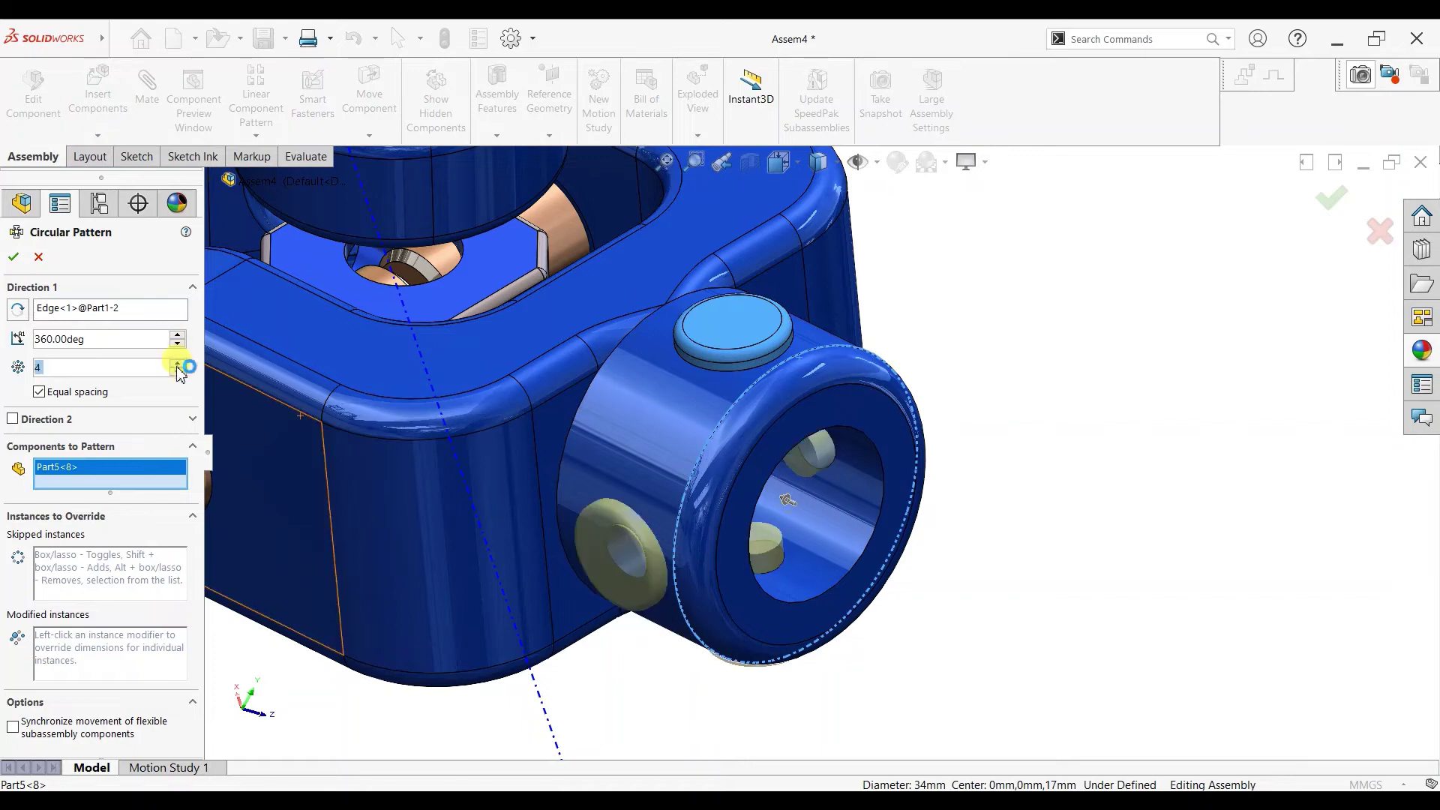
click(13, 259)
Step: Place a copy of the keyed shaft in free space beside the second fork's hub
scroll(758, 428, up, 5)
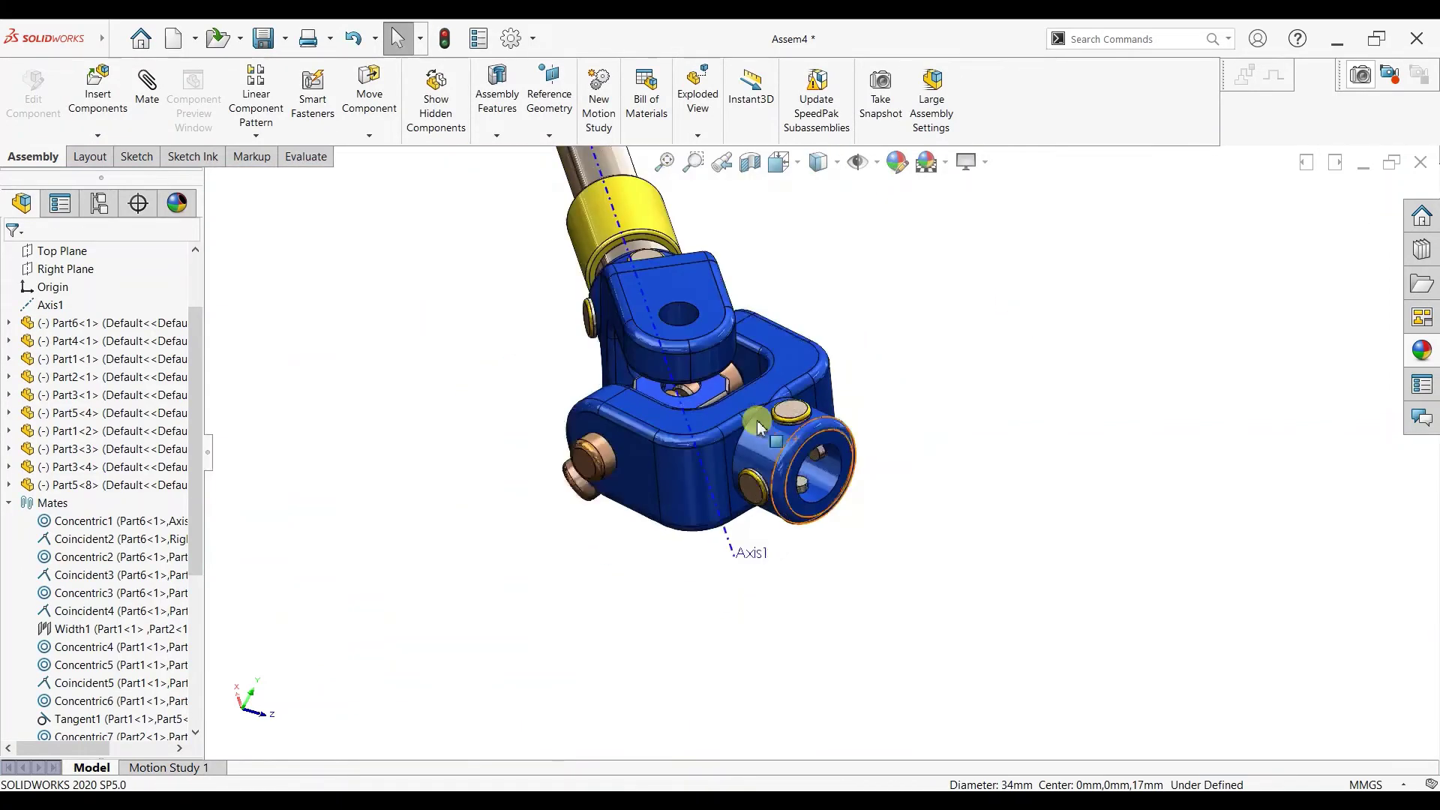
scroll(623, 338, up, 3)
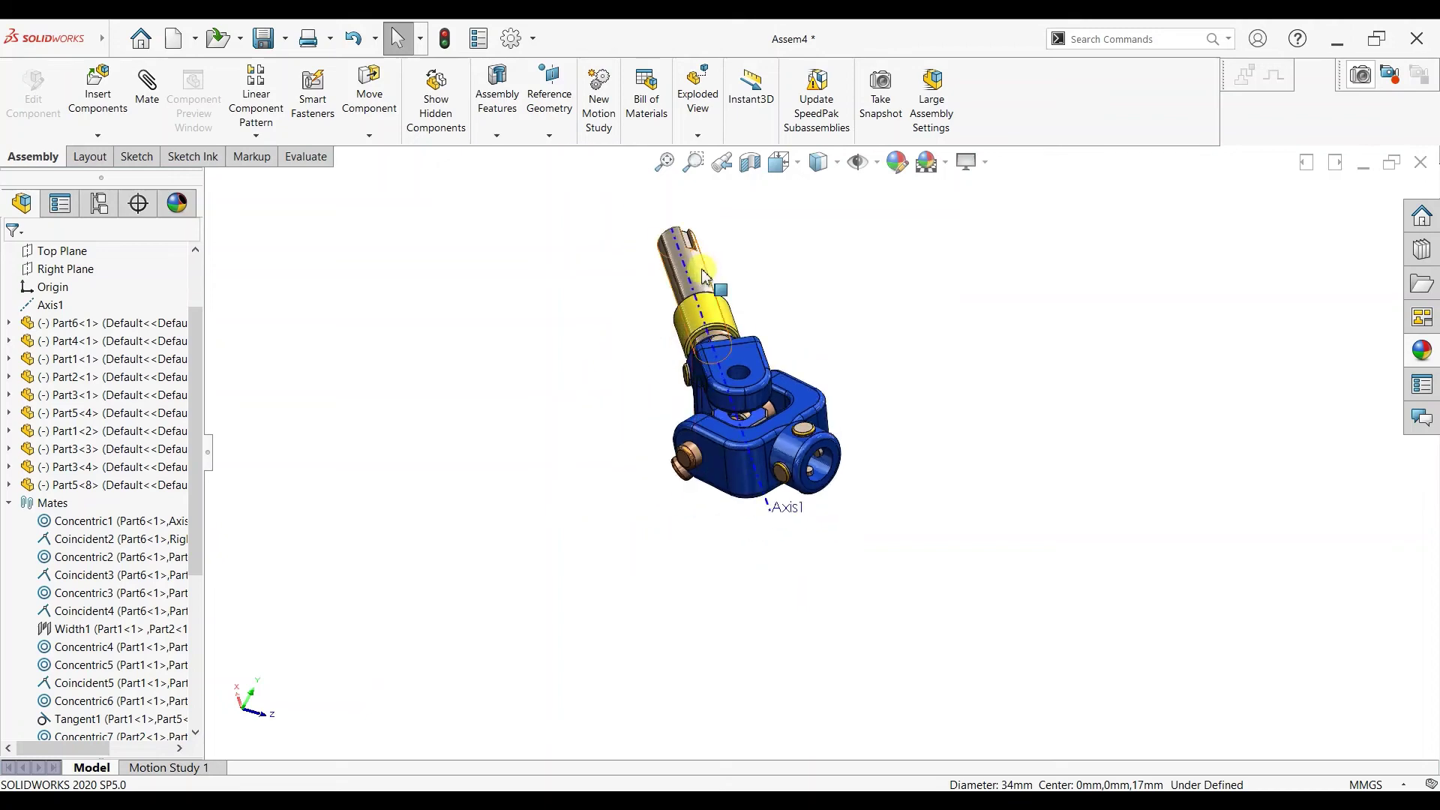
ctrl+drag(702, 267, 862, 465)
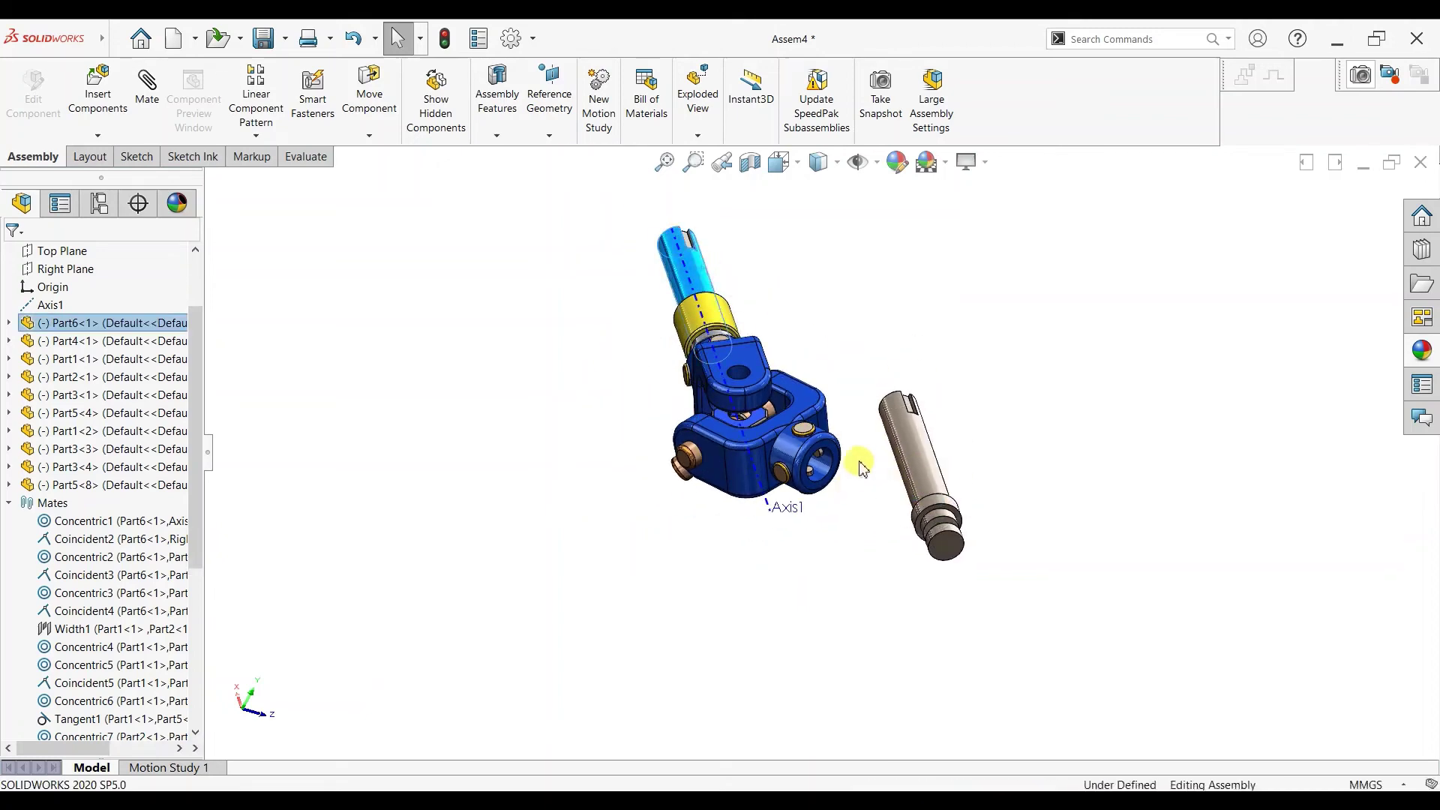
Step: Mate the copied shaft's collar concentric with the bore of the second fork's hub, flipping the alignment
scroll(861, 463, down, 3)
scroll(861, 466, down, 1)
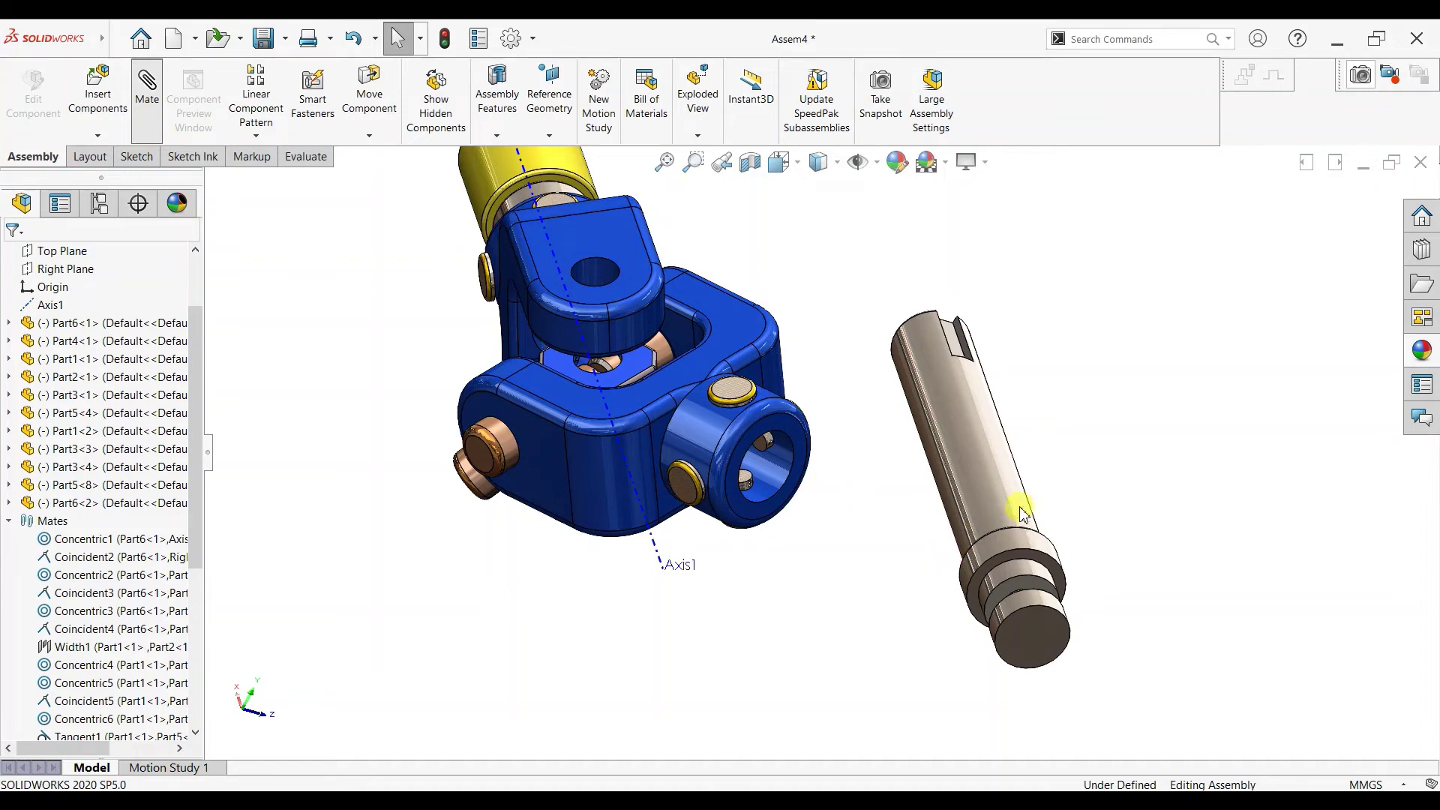
click(971, 559)
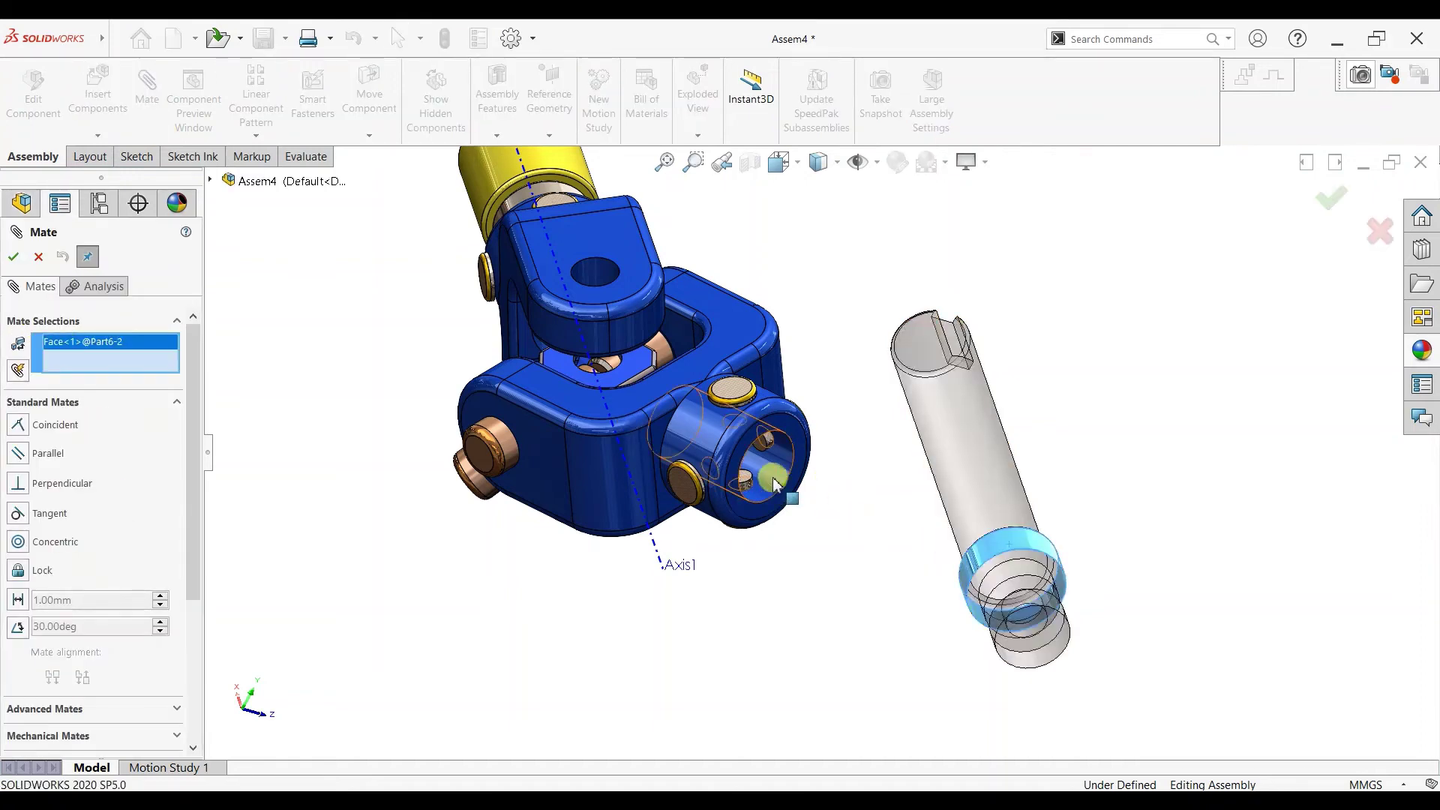
click(773, 481)
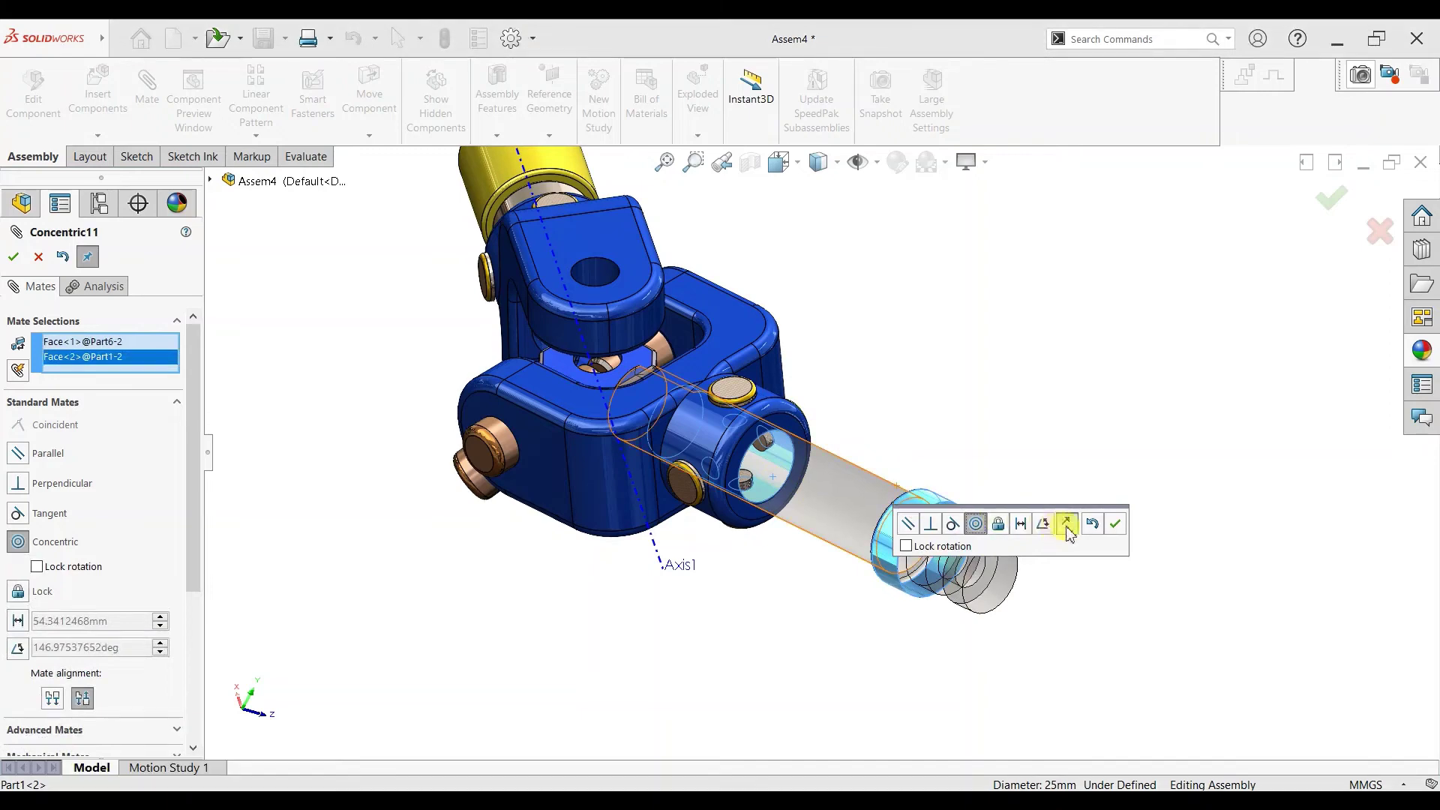
click(1067, 525)
click(1117, 524)
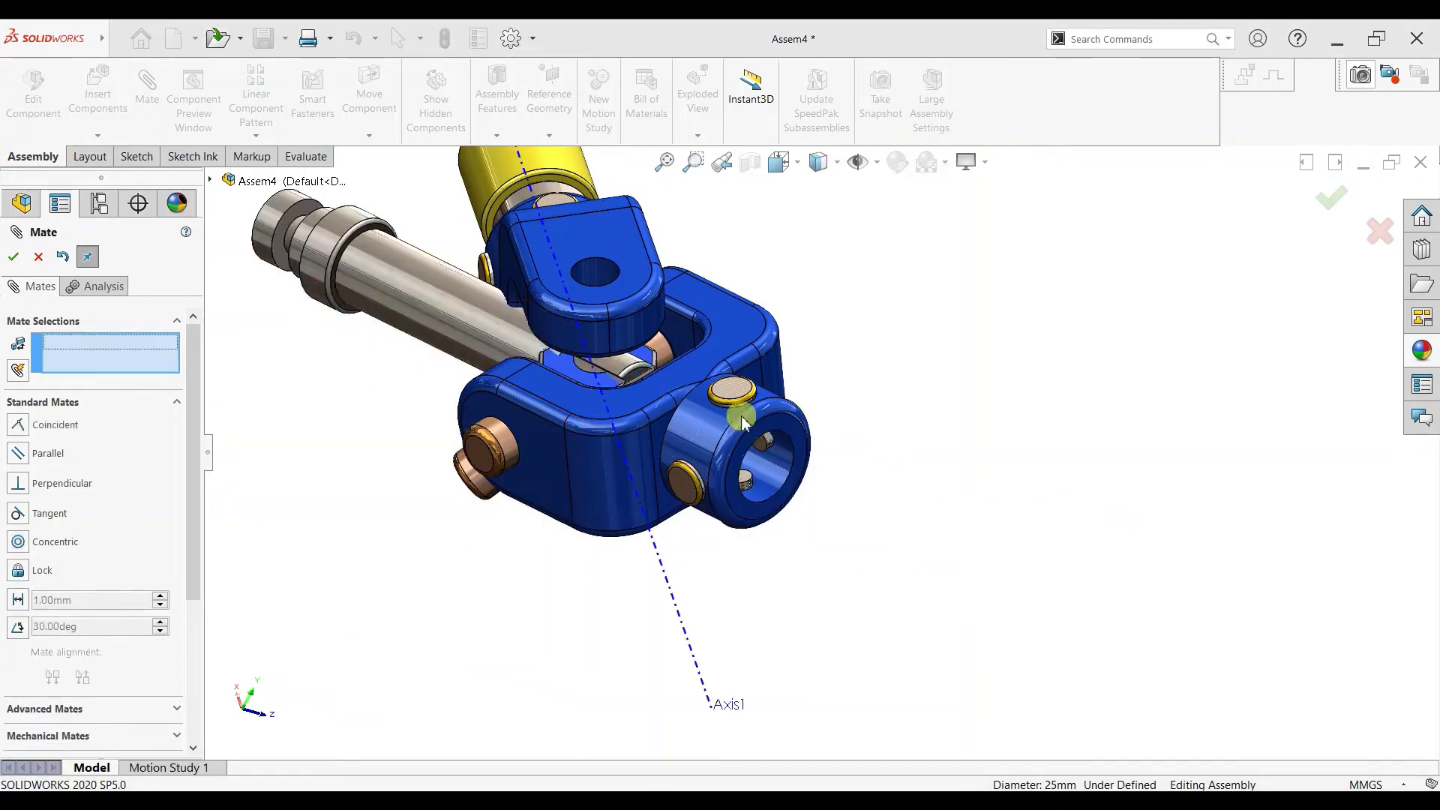
Step: Slide the copied shaft along its axis and mate its collar's annular face coincident with the end face of the second fork's hub
drag(375, 274, 657, 404)
middle_drag(222, 310, 1091, 426)
scroll(489, 328, down, 3)
click(489, 327)
click(1091, 426)
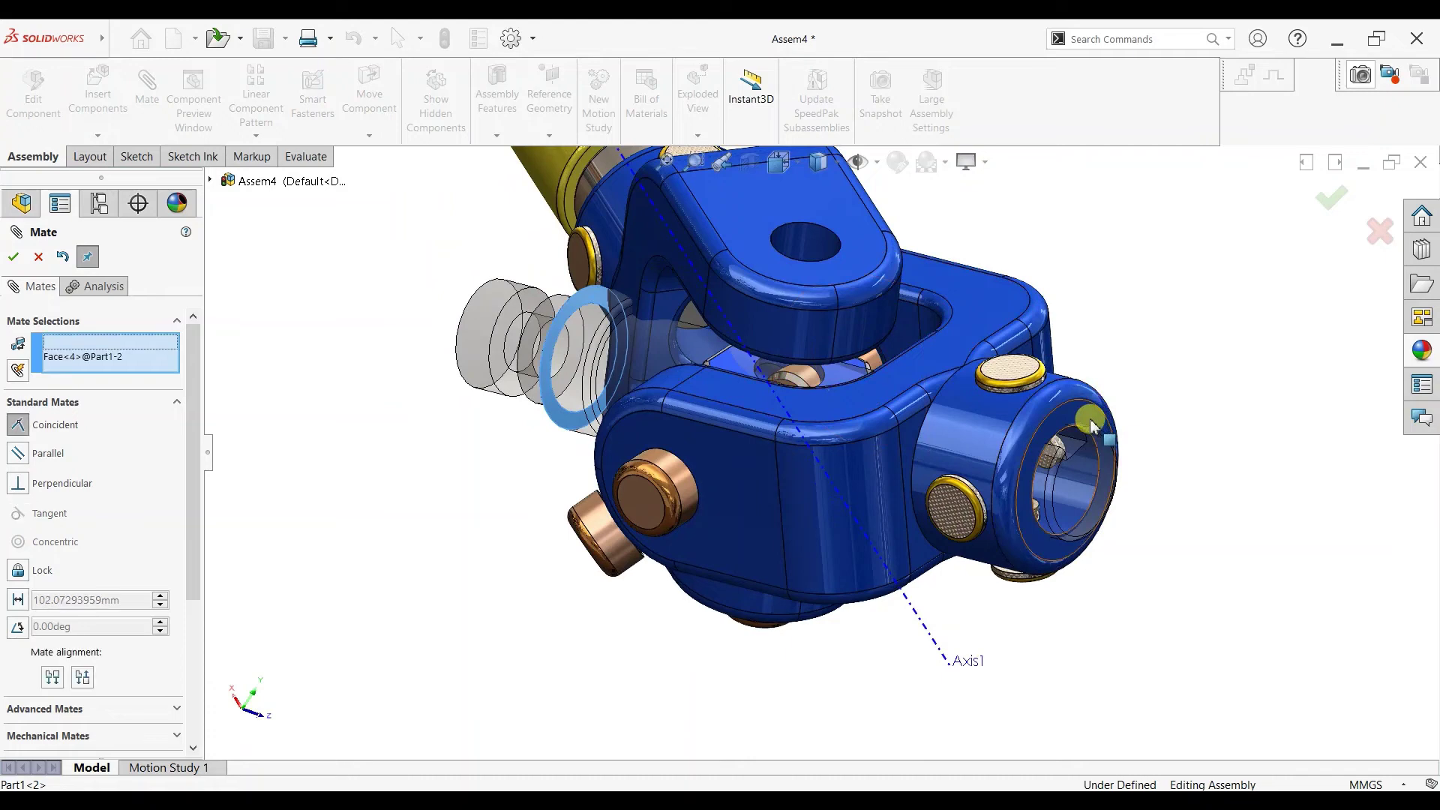
scroll(1163, 458, up, 2)
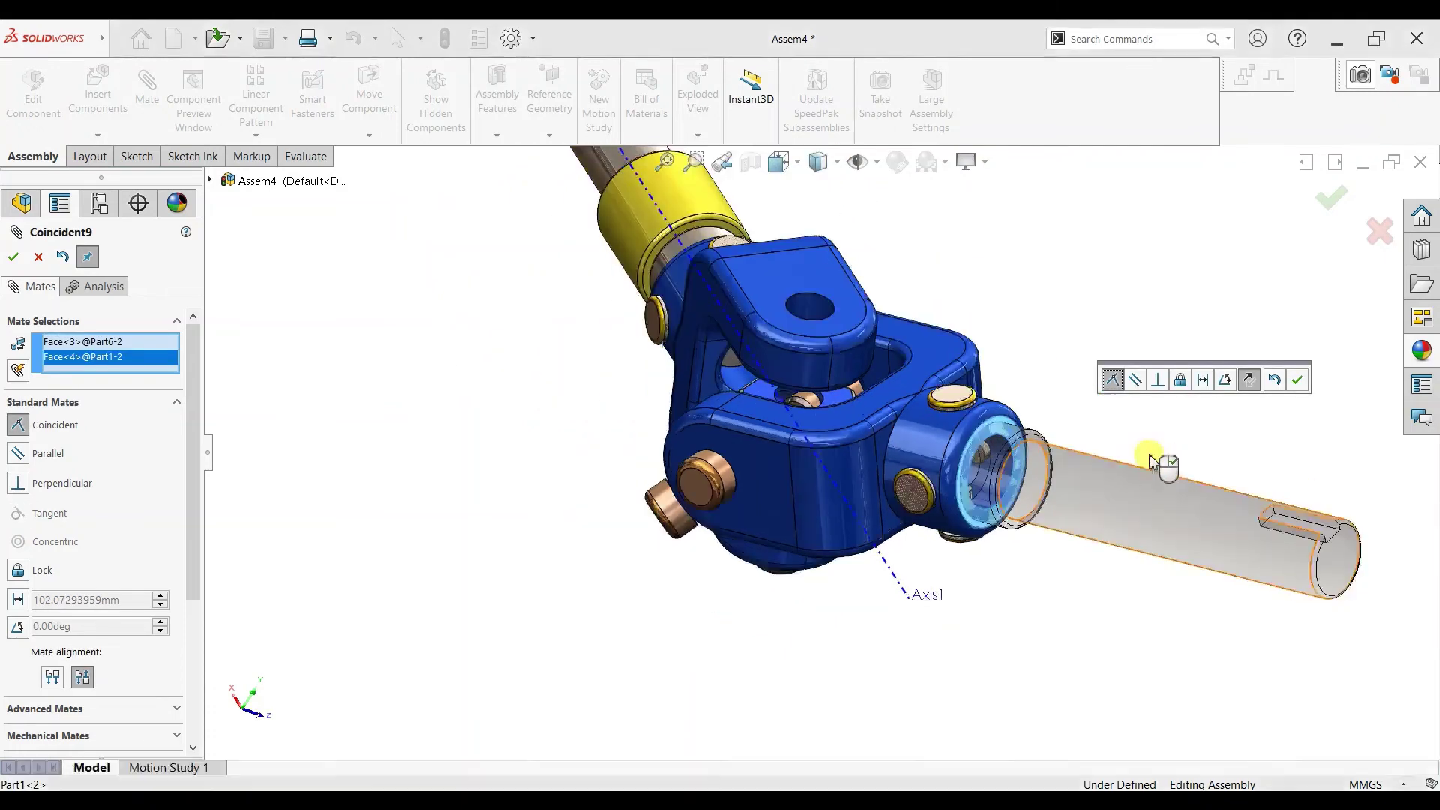
click(1297, 380)
middle_drag(1064, 363, 1034, 338)
middle_drag(1073, 381, 1022, 366)
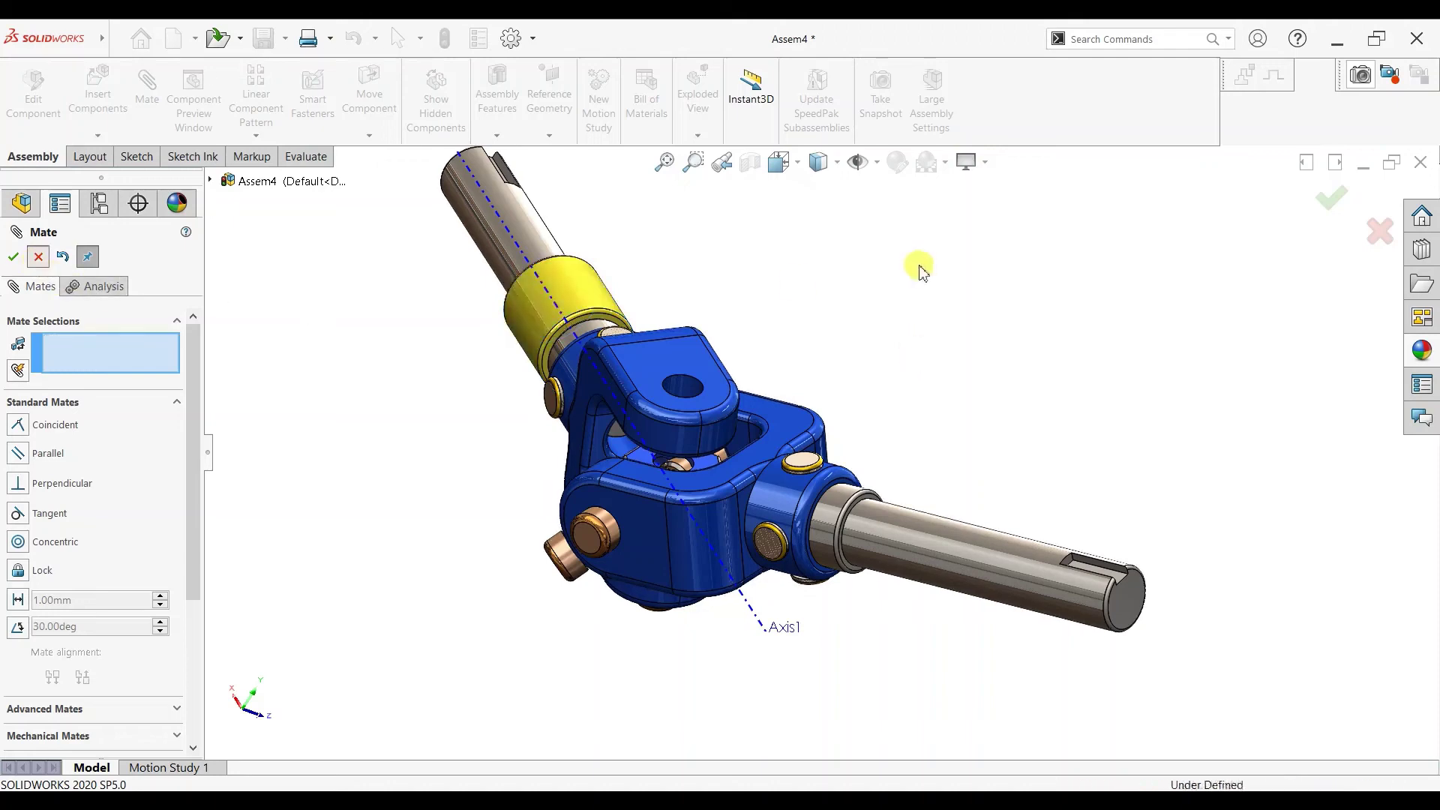
key(Escape)
Step: Place a copy of the yellow sleeve above the second shaft and mate it concentric with that shaft
ctrl+drag(622, 279, 933, 421)
click(1087, 414)
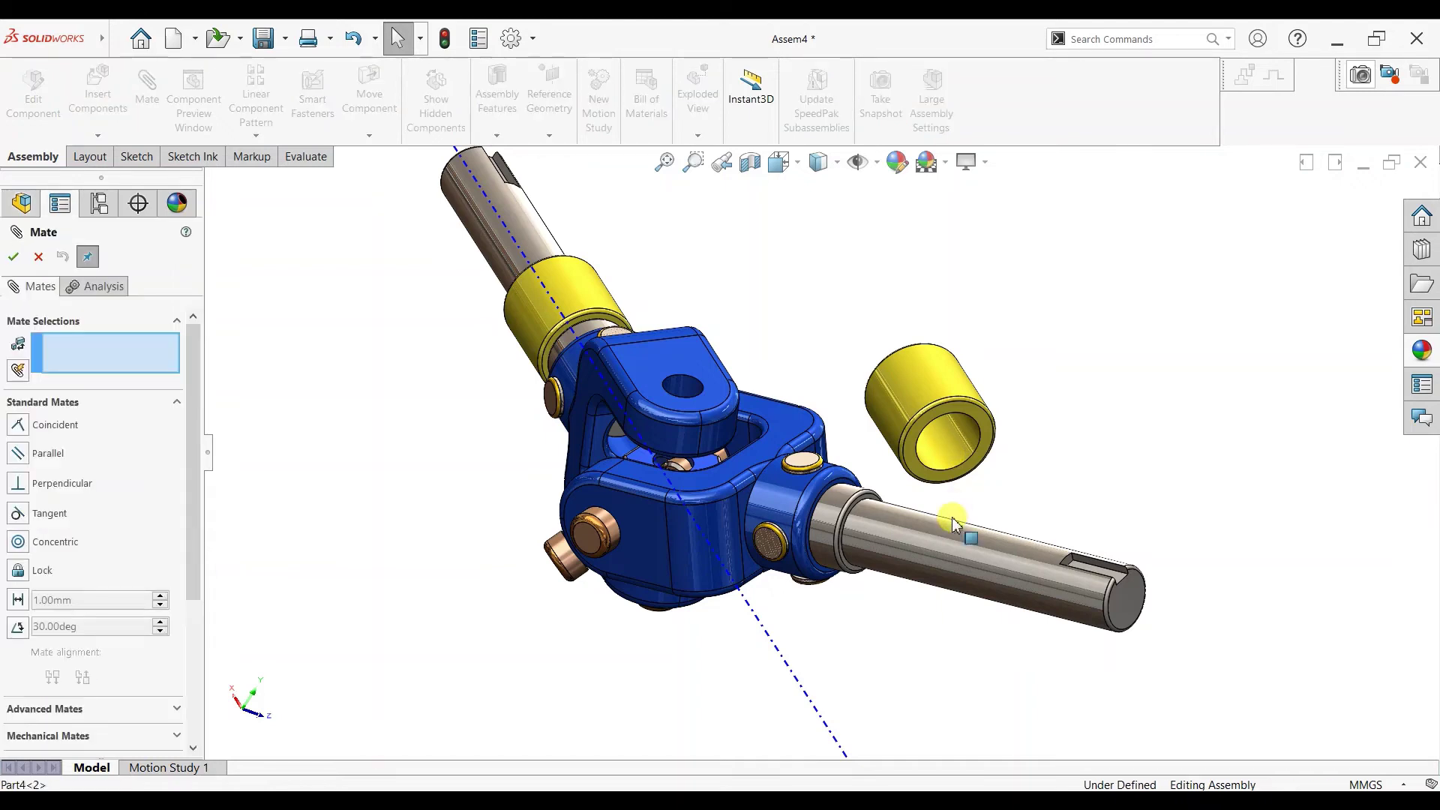
click(930, 420)
click(954, 523)
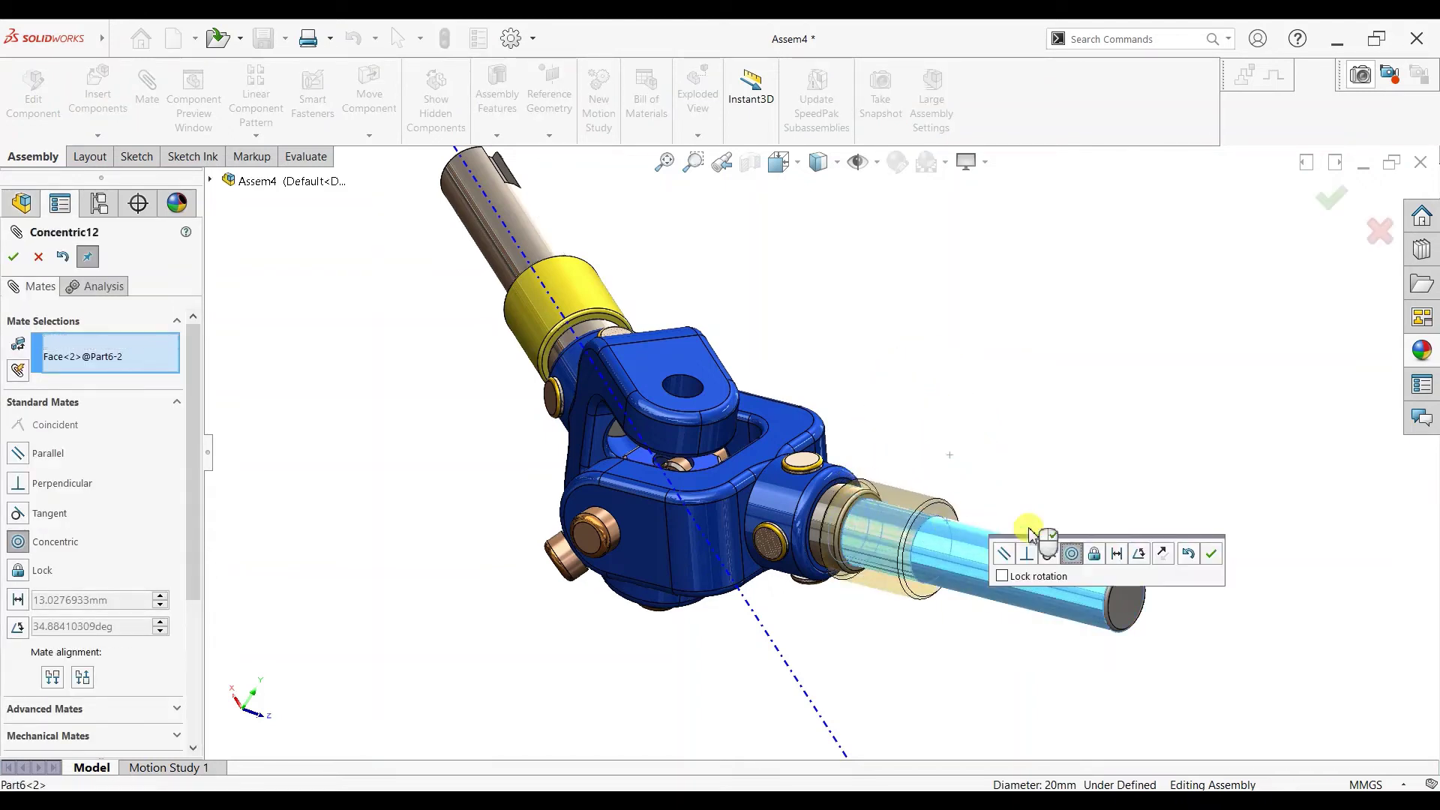
Step: Slide the copied sleeve along the second shaft and mate its inner end face coincident with the shaft's collar shoulder
drag(911, 538, 1015, 549)
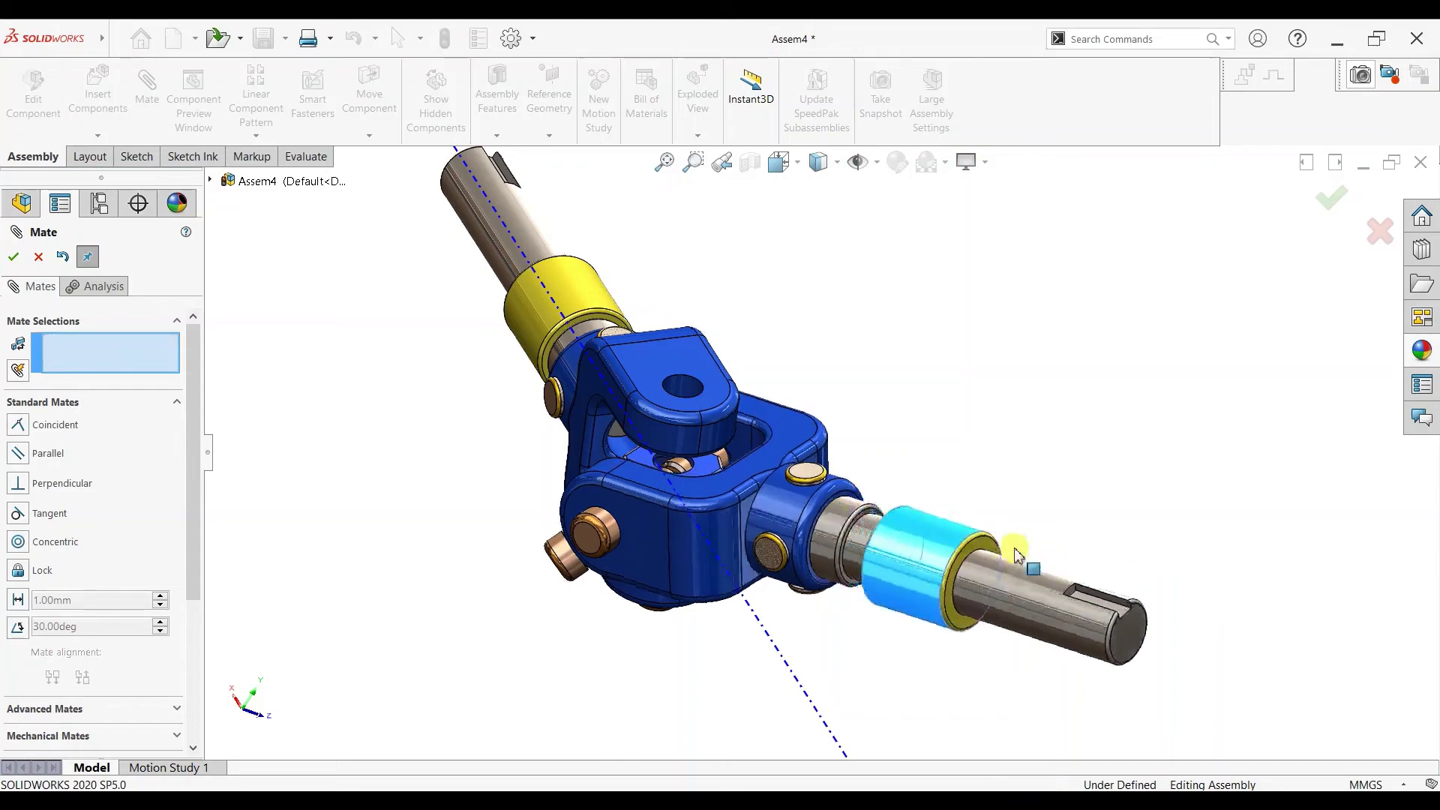
middle_drag(1016, 548, 894, 540)
scroll(895, 540, up, 3)
click(791, 521)
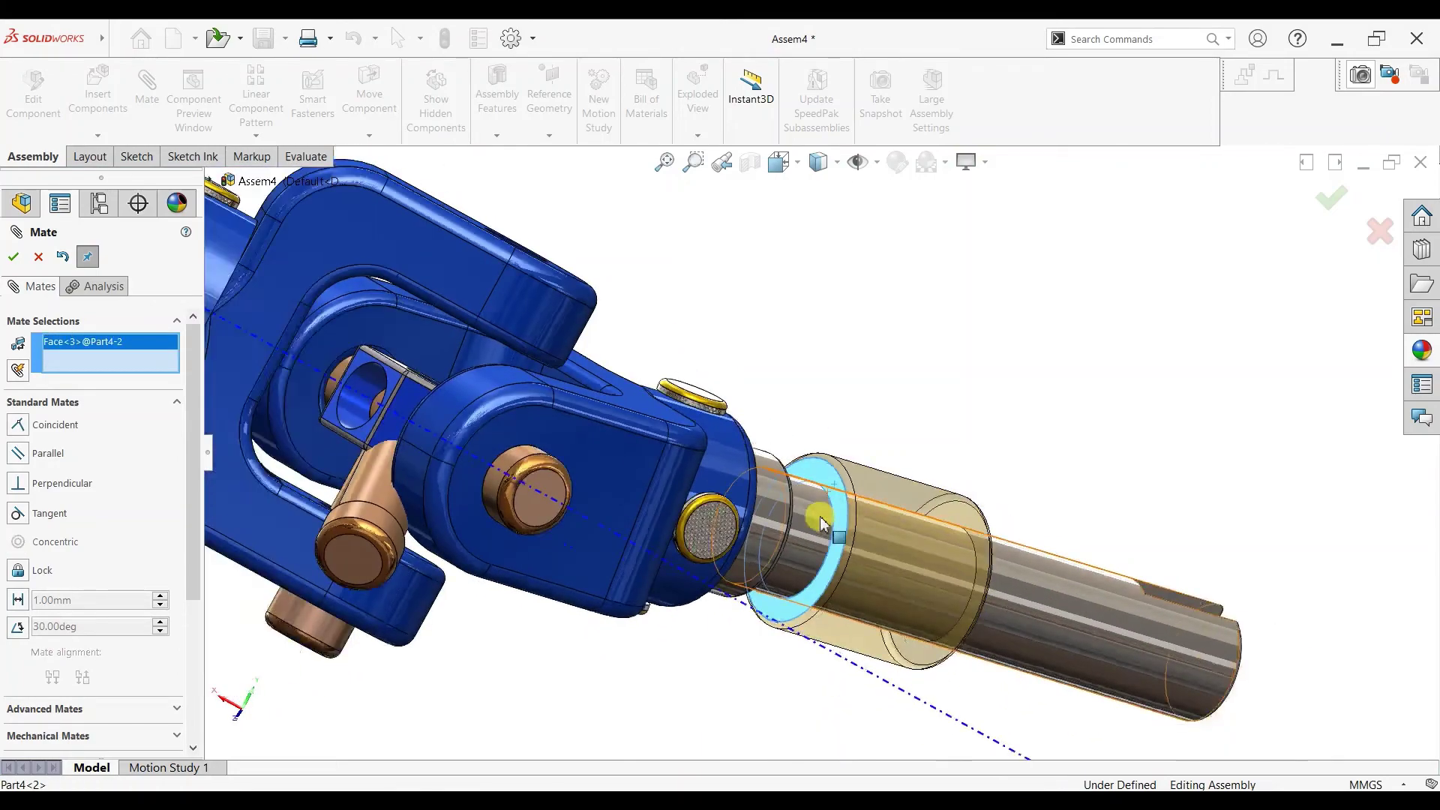
scroll(788, 518, down, 3)
middle_drag(787, 518, 776, 495)
scroll(776, 495, up, 5)
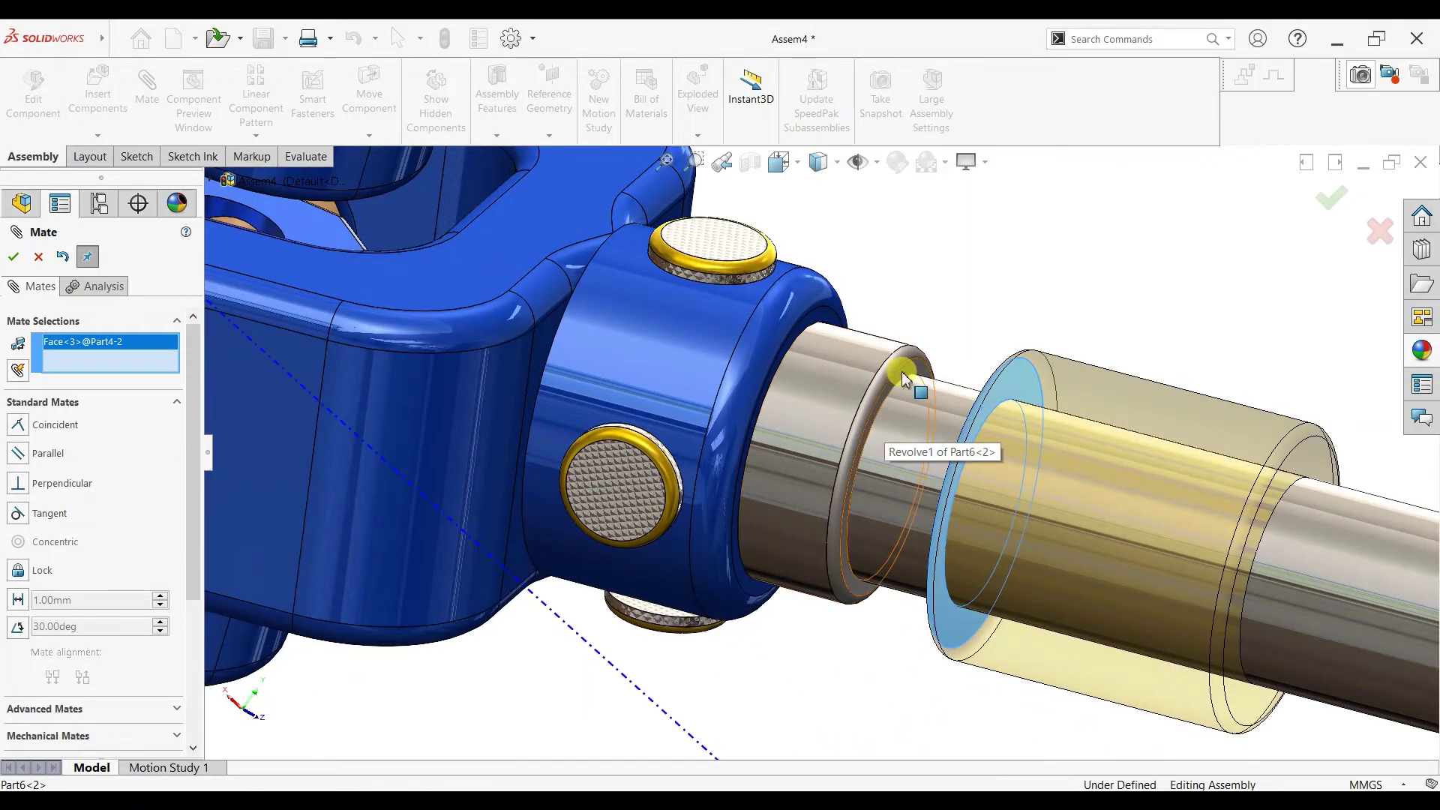
click(904, 379)
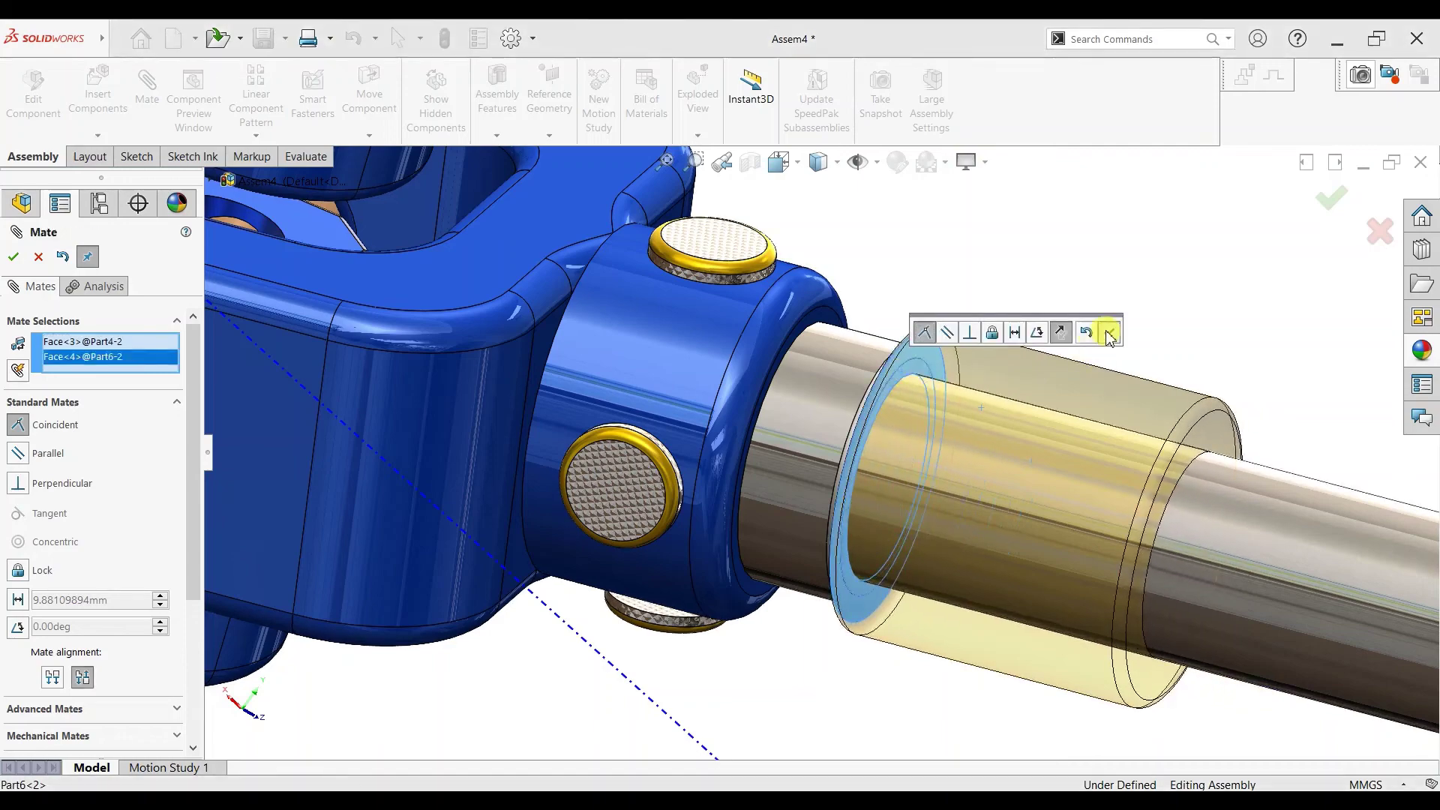
click(1110, 333)
scroll(610, 396, down, 6)
middle_drag(608, 427, 390, 512)
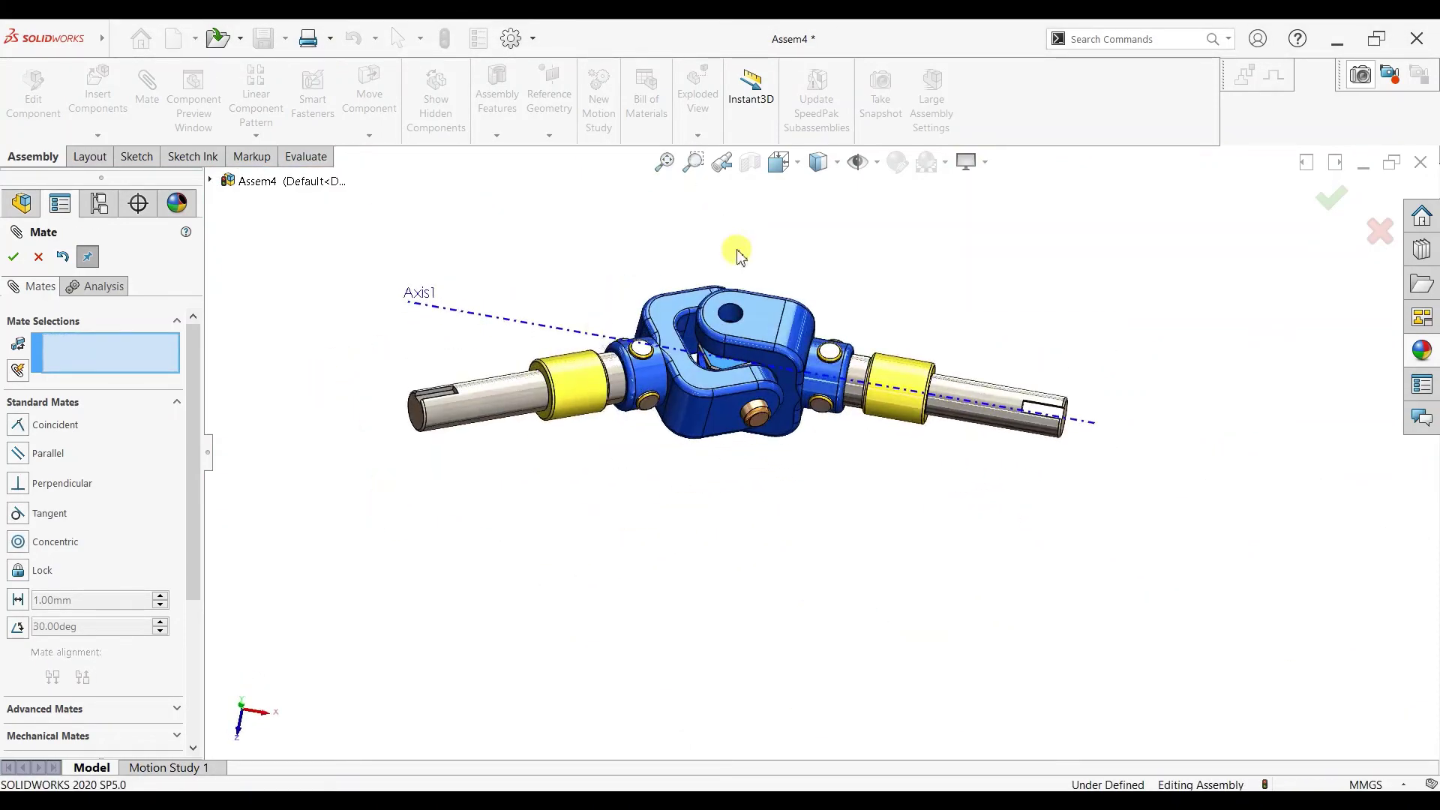
scroll(739, 255, up, 3)
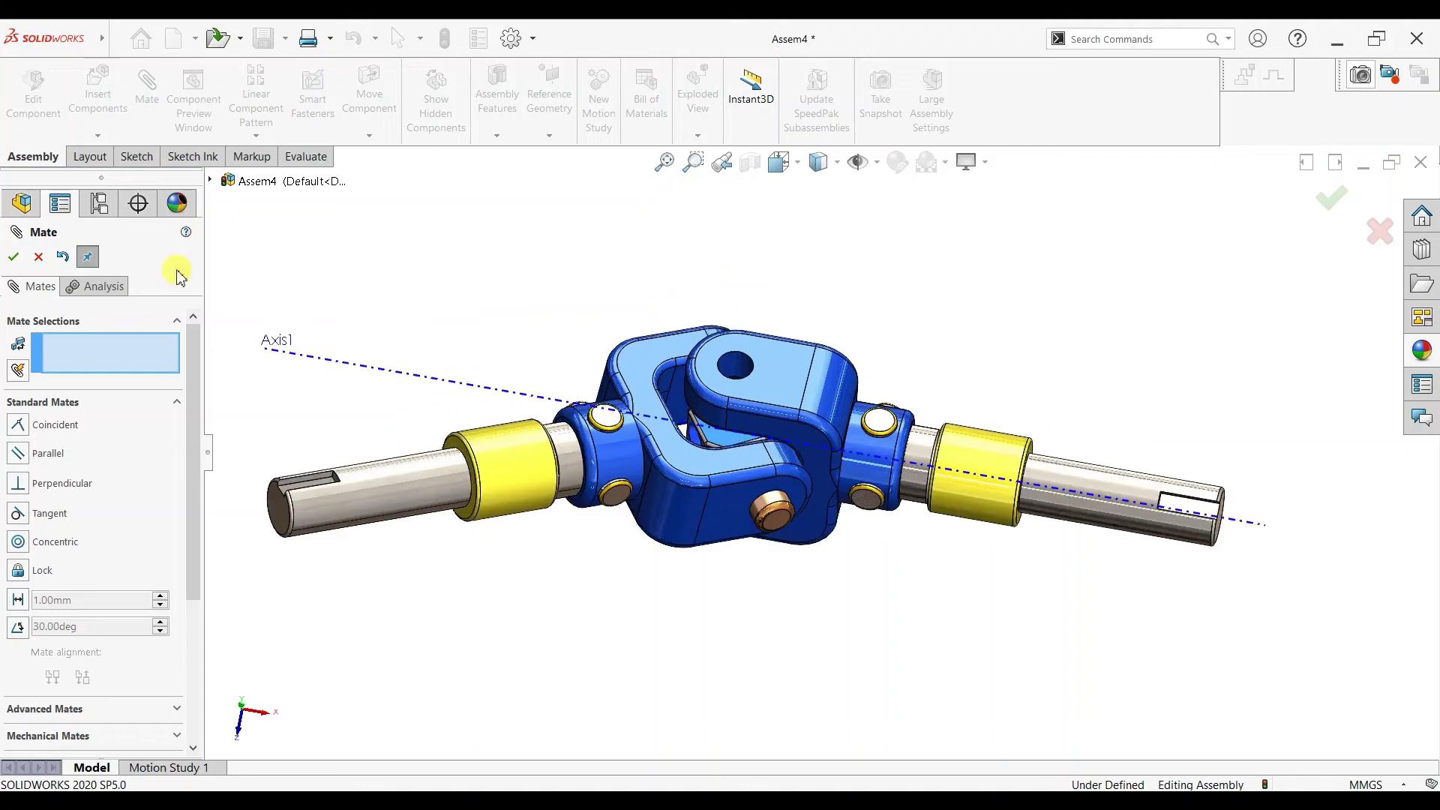
click(38, 257)
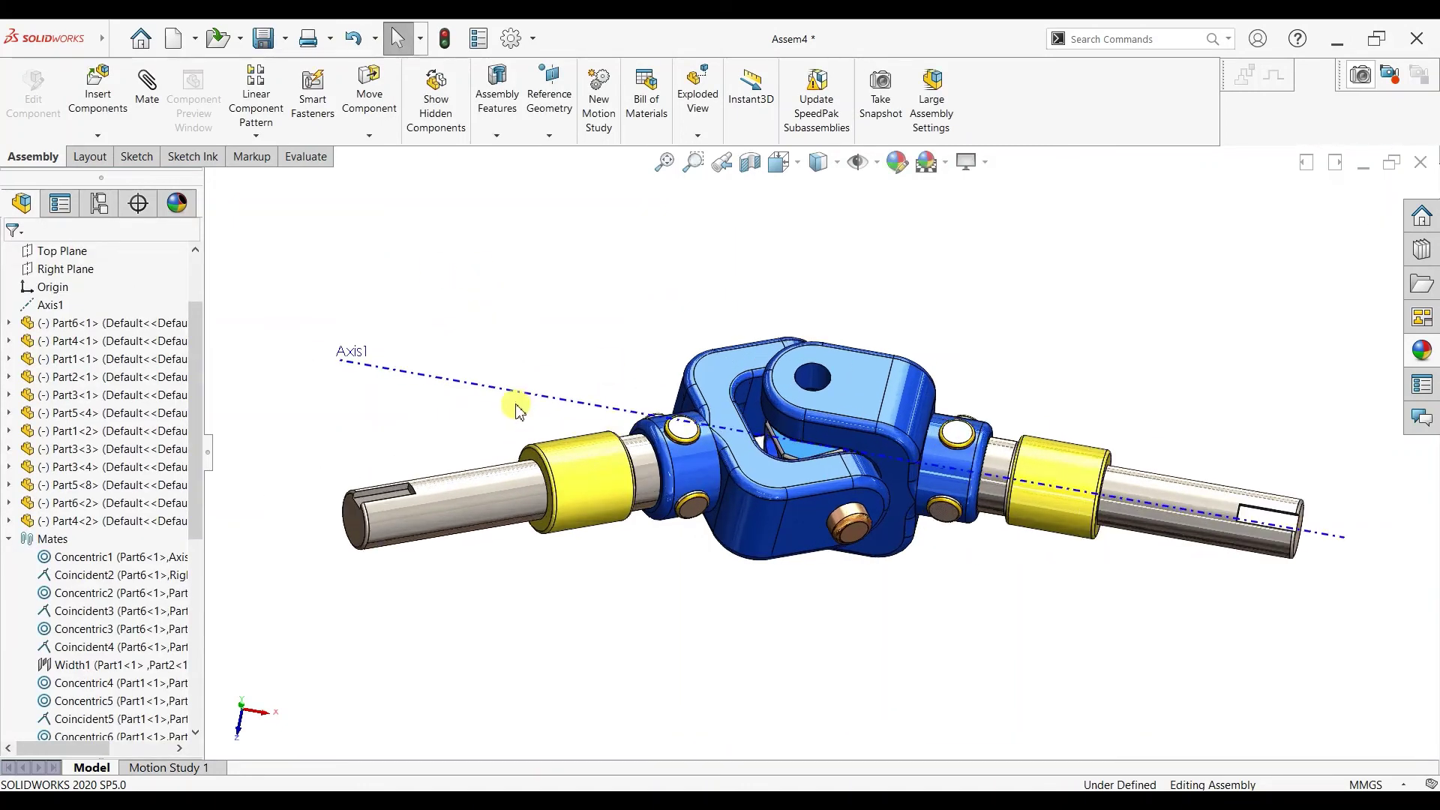
Step: Hide the reference axis Axis1 in the assembly
right_click(50, 304)
click(47, 286)
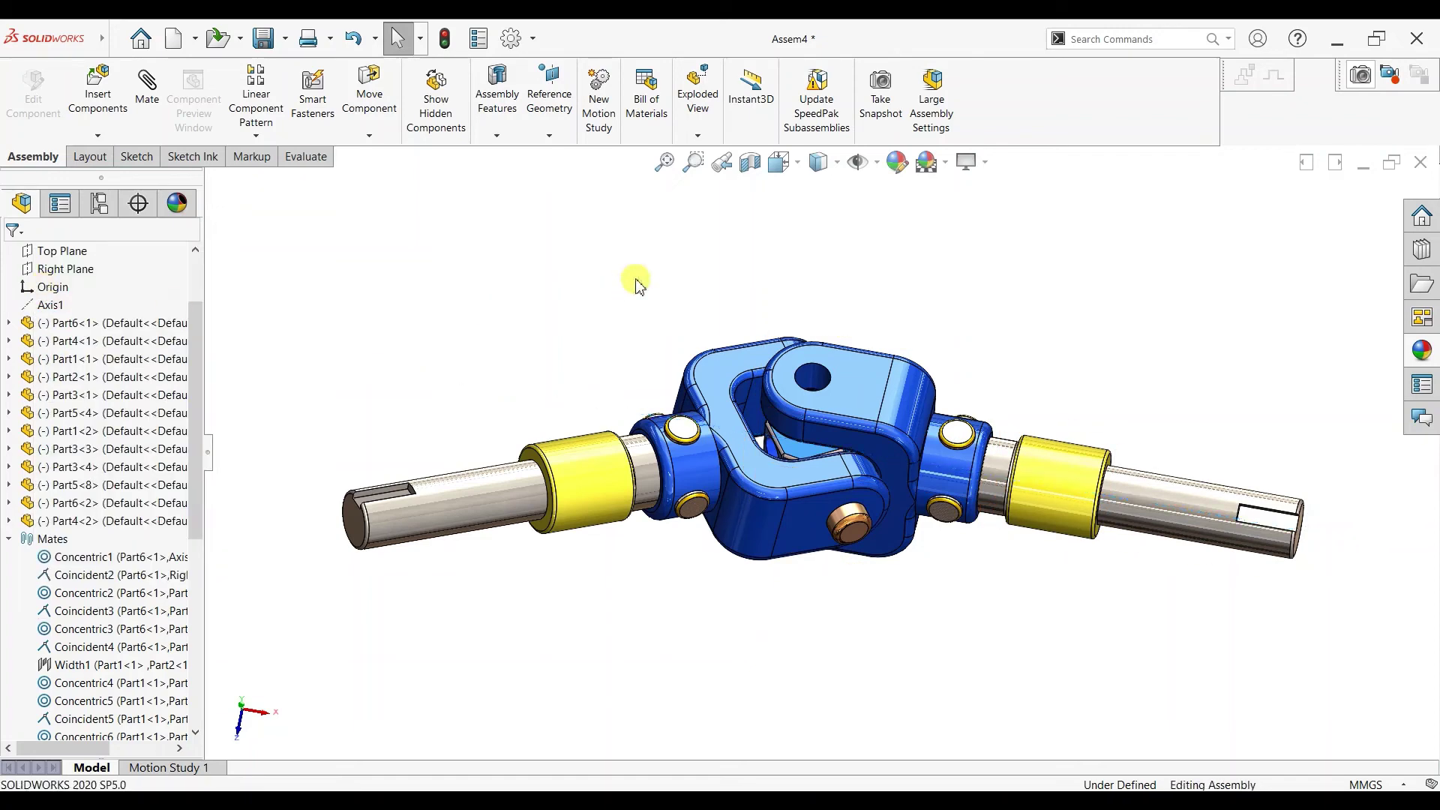
Step: Check the pins around the joint and delete the mirrored pin hanging out of place beside the first fork's lower arm
middle_drag(708, 448, 816, 541)
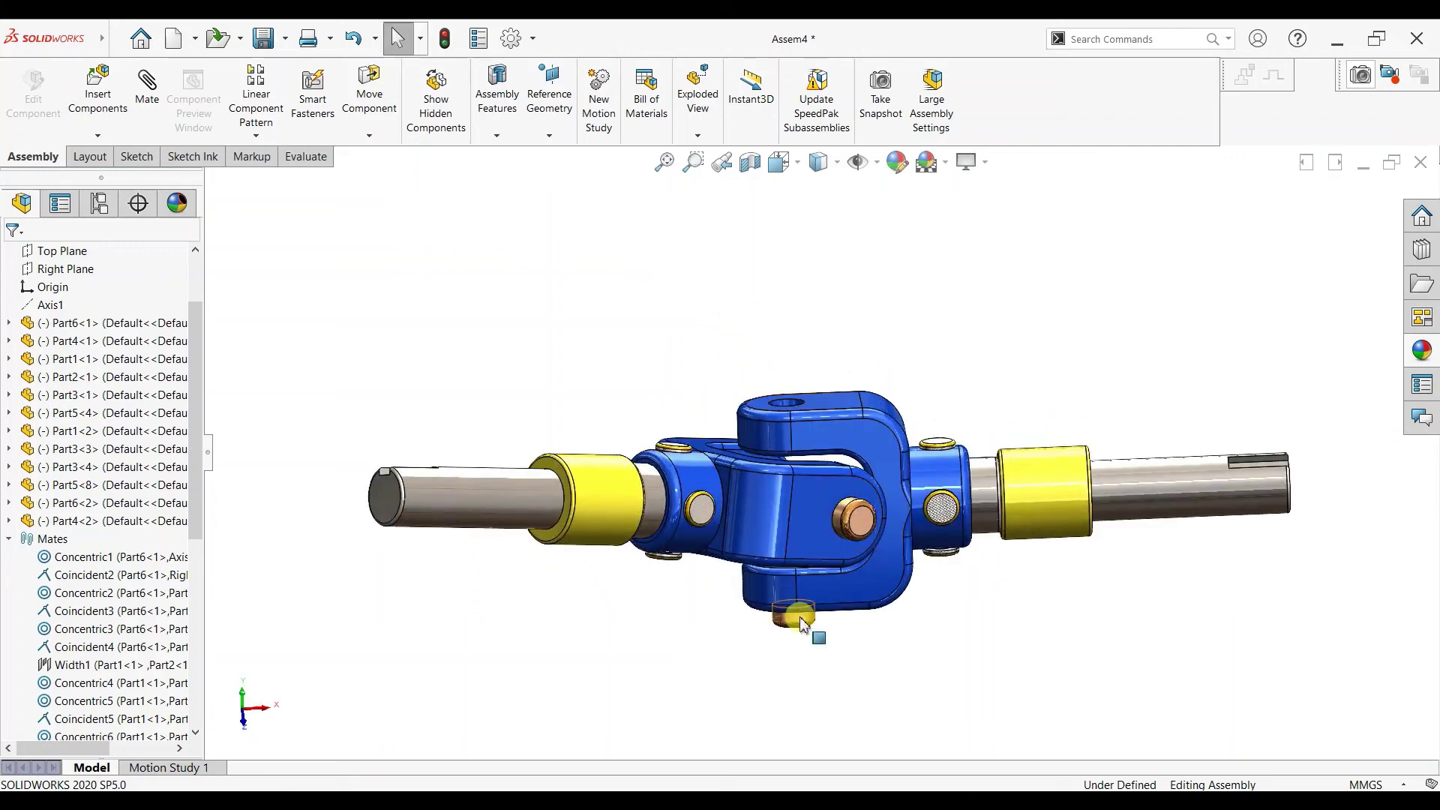
drag(801, 622, 812, 709)
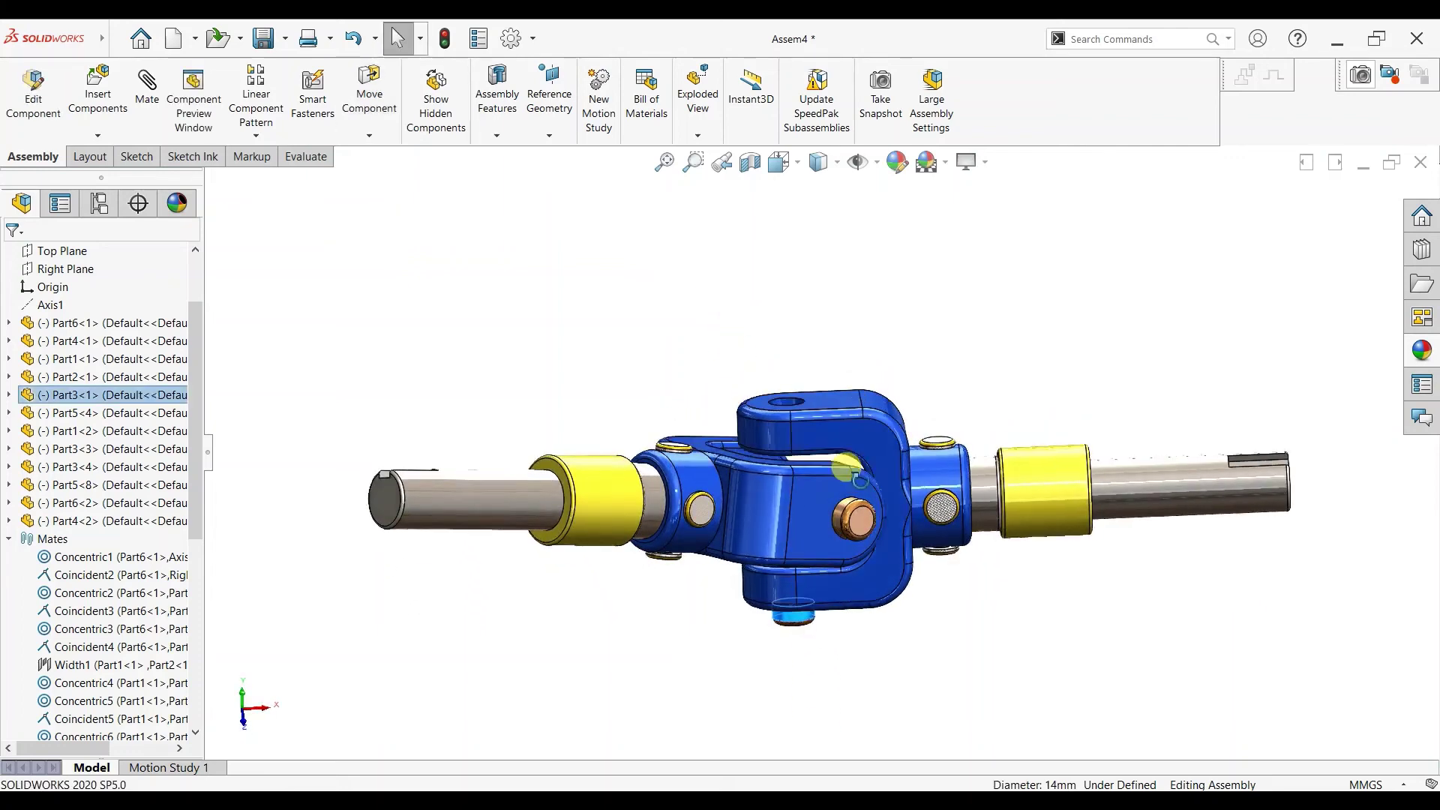
middle_drag(802, 597, 615, 361)
scroll(935, 495, down, 2)
mouse_move(864, 661)
mouse_down()
mouse_move(695, 665)
mouse_move(840, 667)
mouse_move(745, 697)
mouse_move(867, 656)
mouse_up()
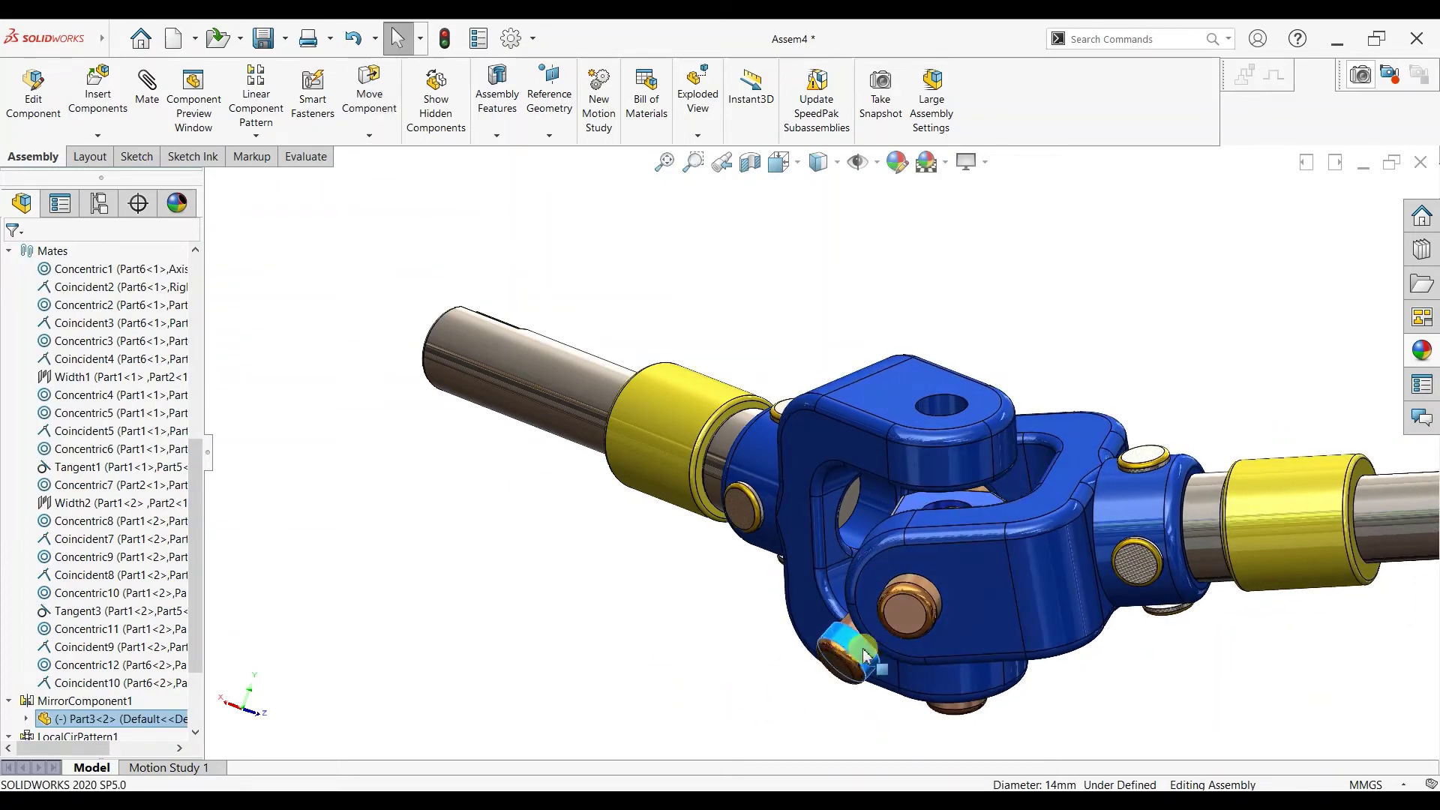
right_click(858, 645)
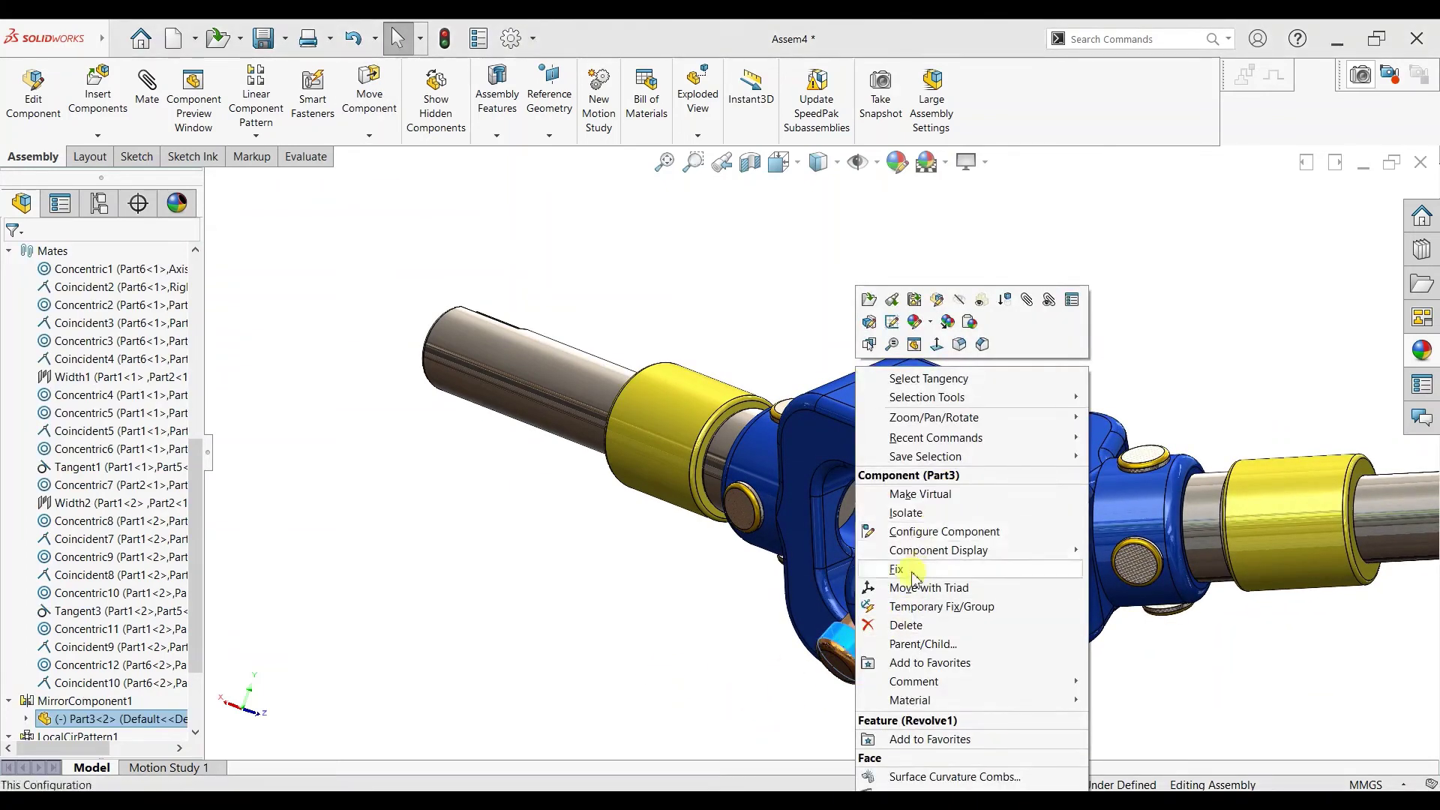
click(912, 639)
click(829, 317)
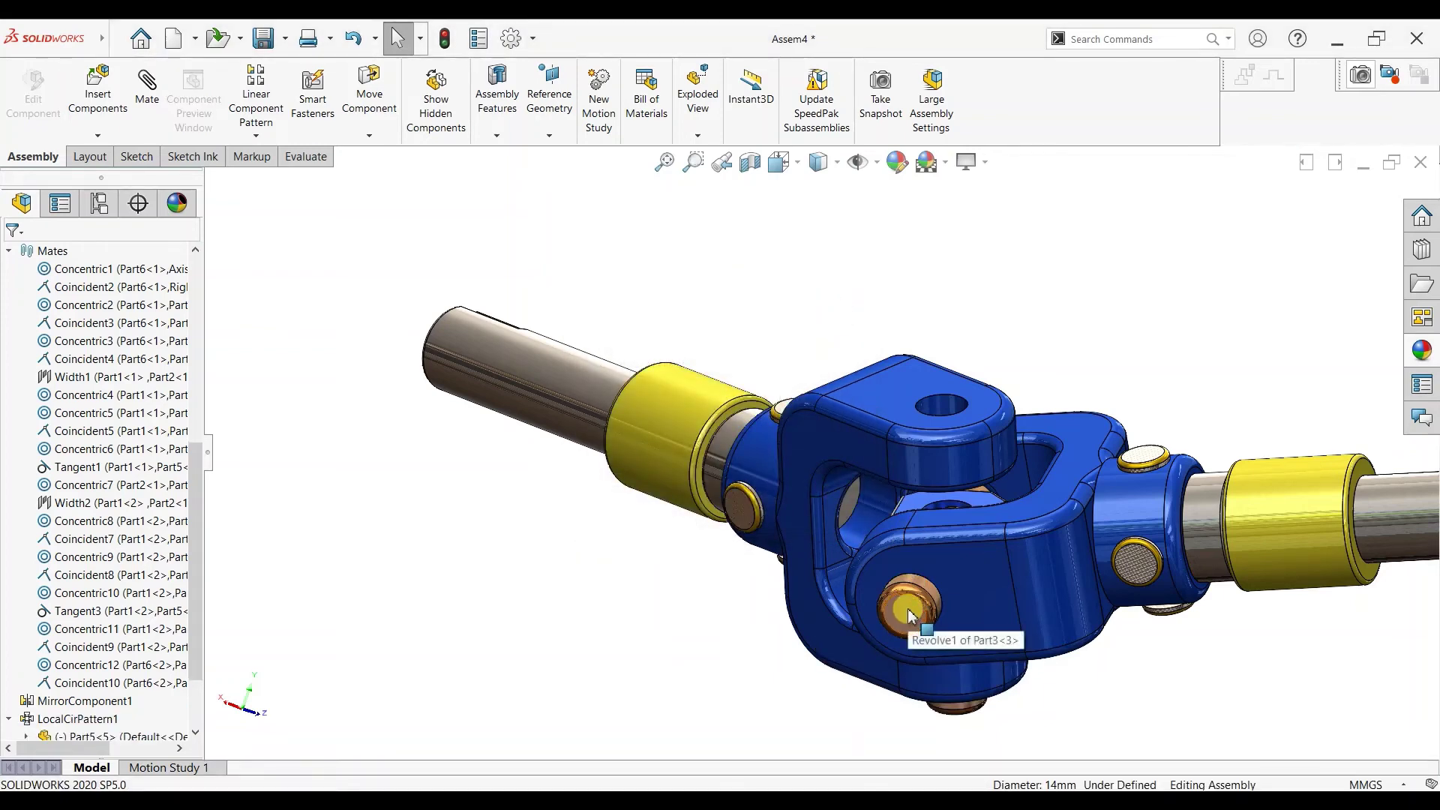
Step: Place a copy of the cross pin above the joint and mate it concentric with the first fork's upper arm hole, flipping its alignment
drag(909, 615, 836, 307)
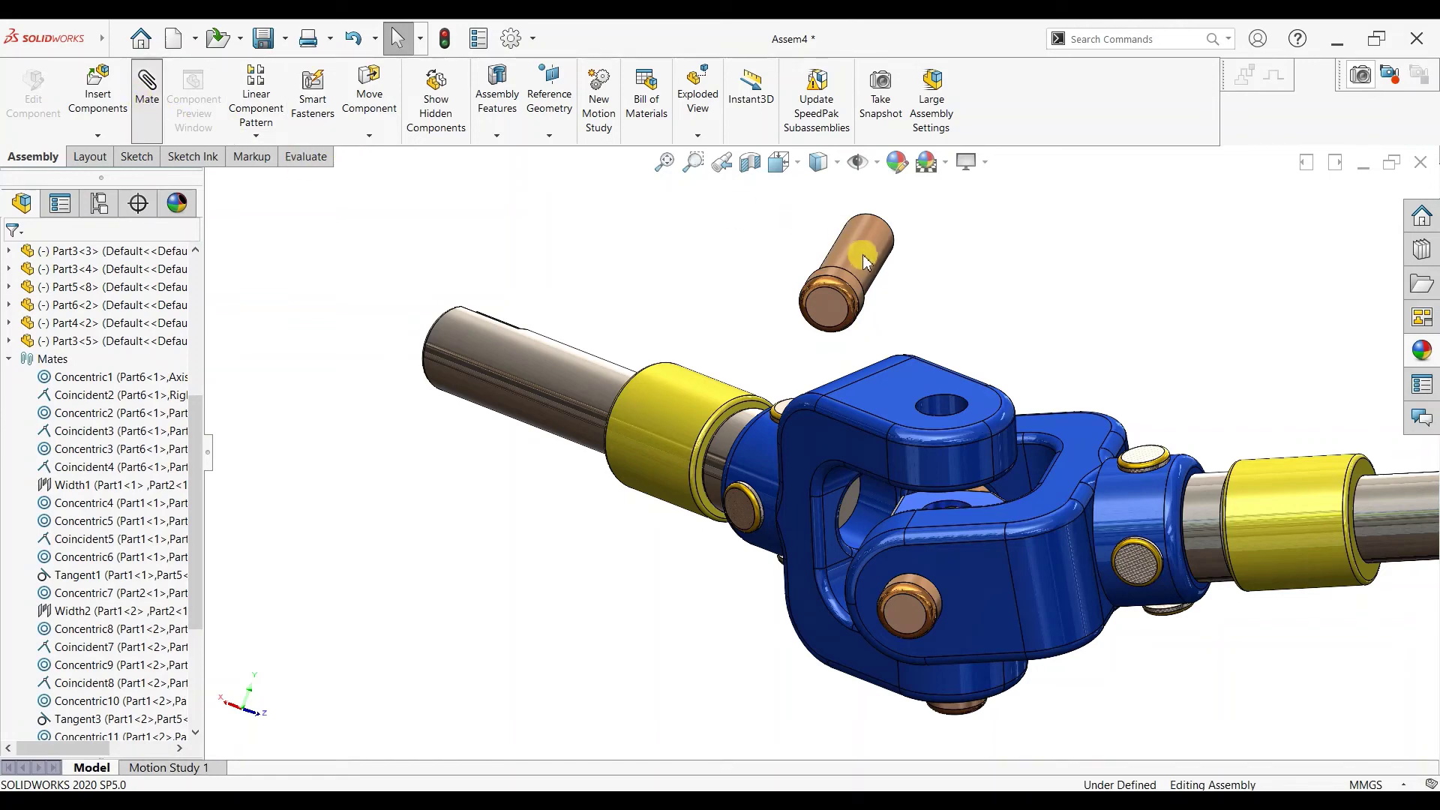
click(939, 410)
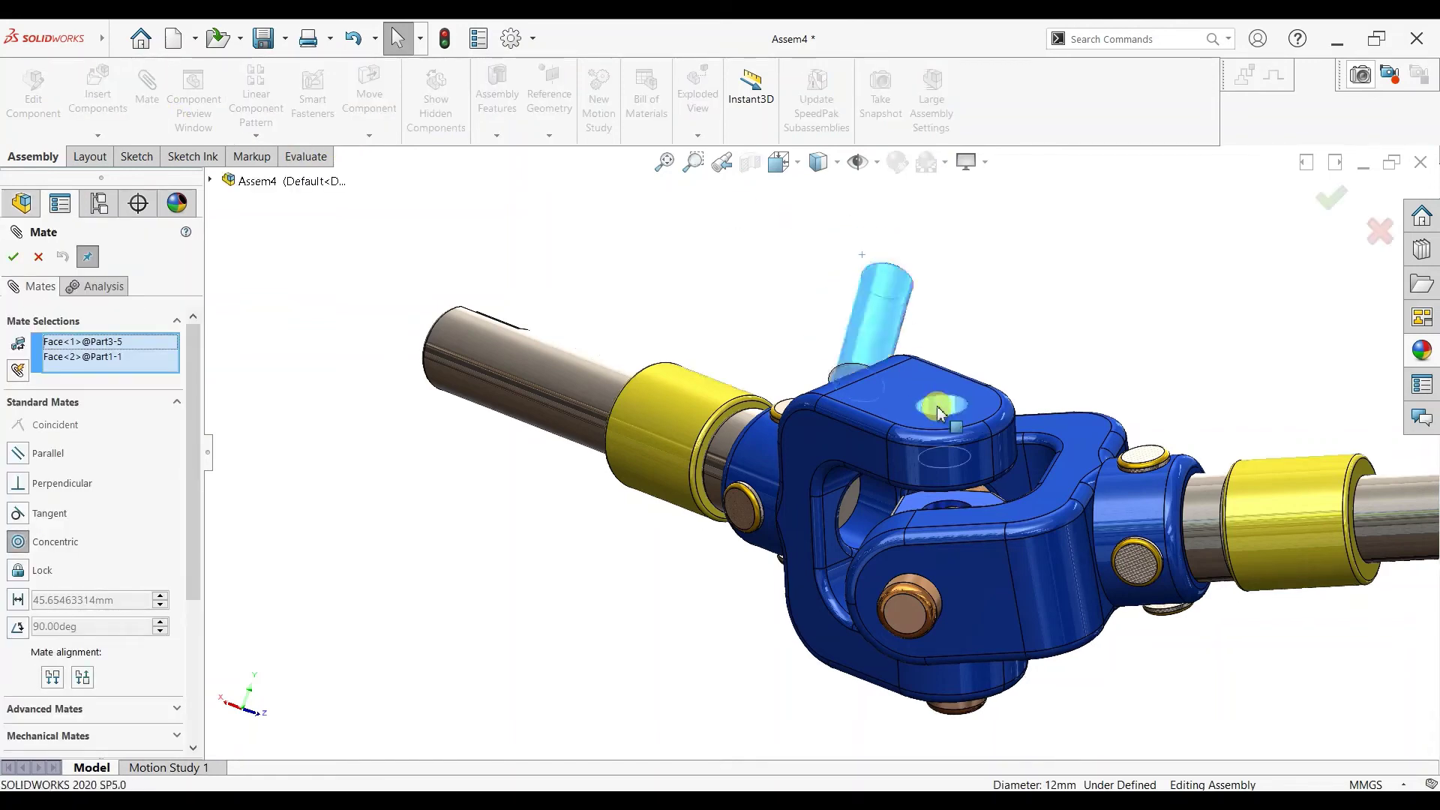
click(1215, 361)
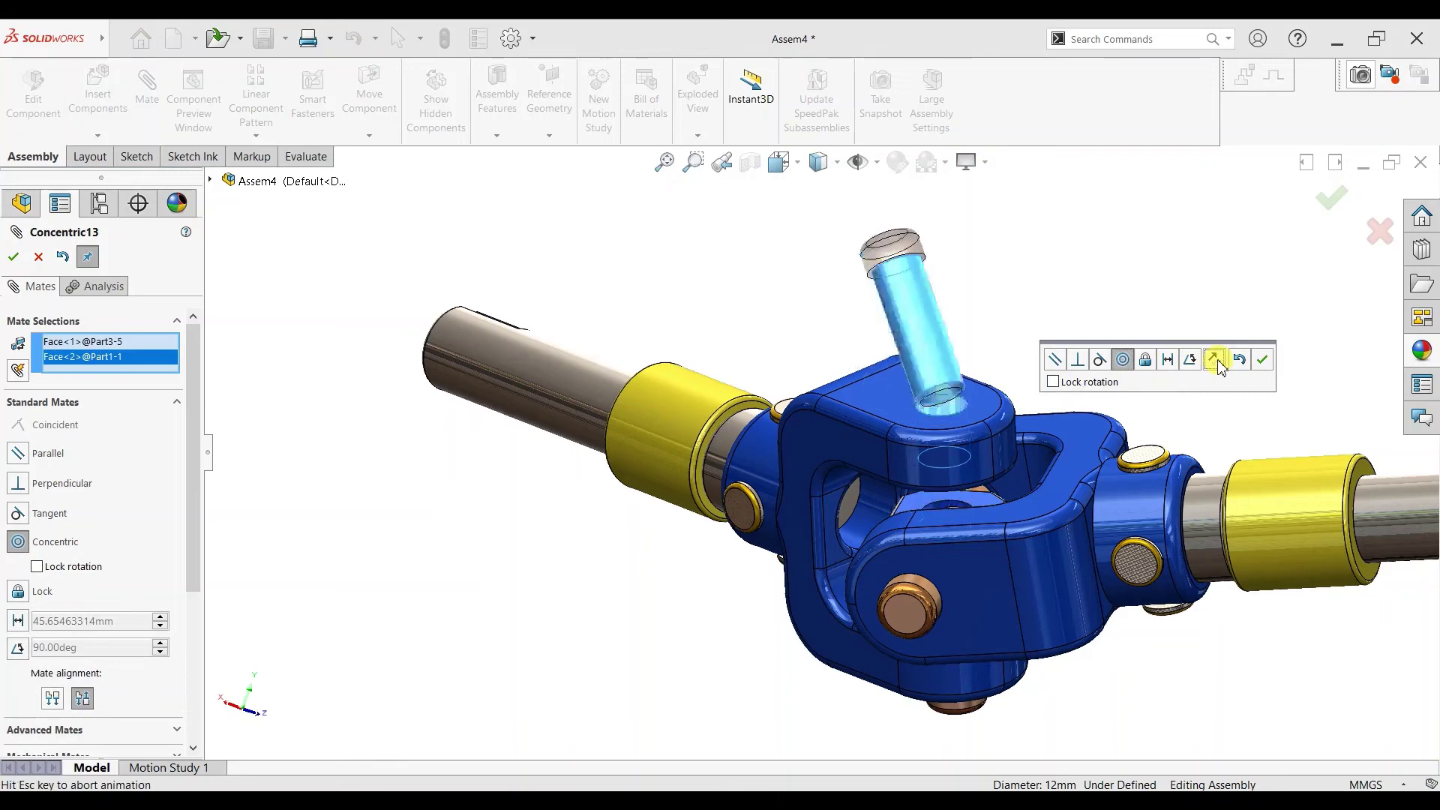
click(1262, 359)
Step: Mate the underside of the copied pin's head coincident with the flat outer face of the first fork's upper arm
scroll(1074, 270, down, 5)
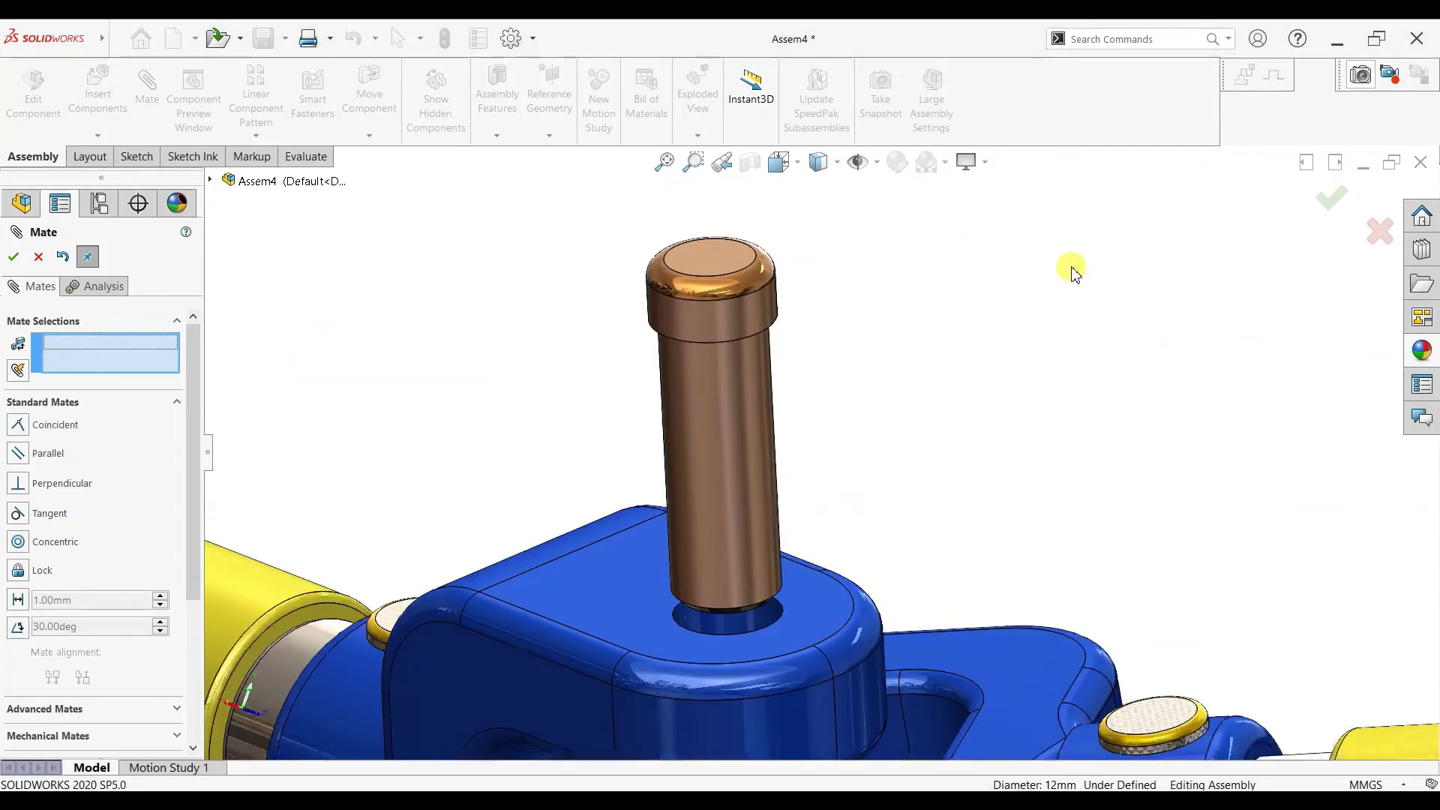
click(810, 576)
middle_drag(807, 582, 810, 392)
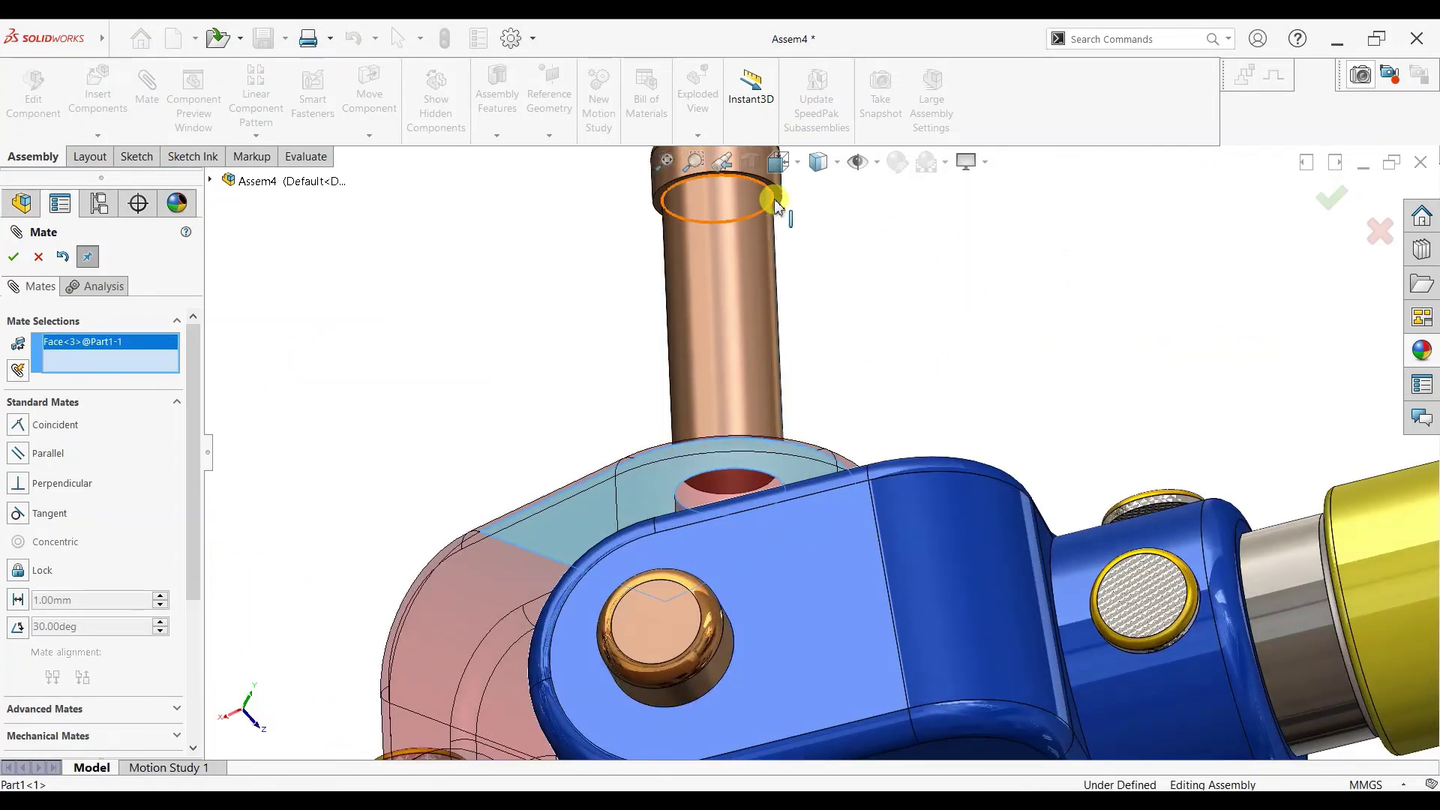
click(776, 208)
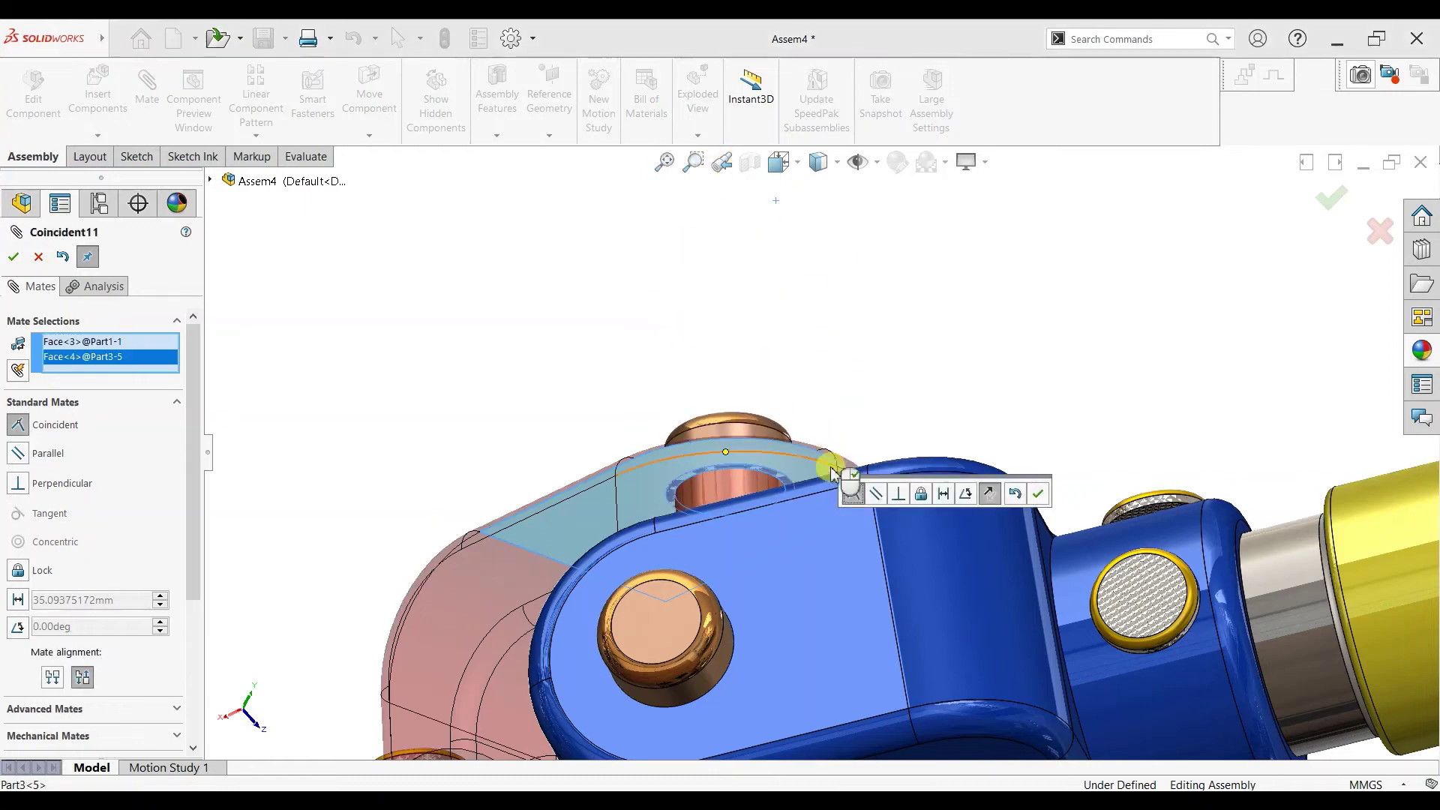
right_click(802, 576)
scroll(802, 576, up, 6)
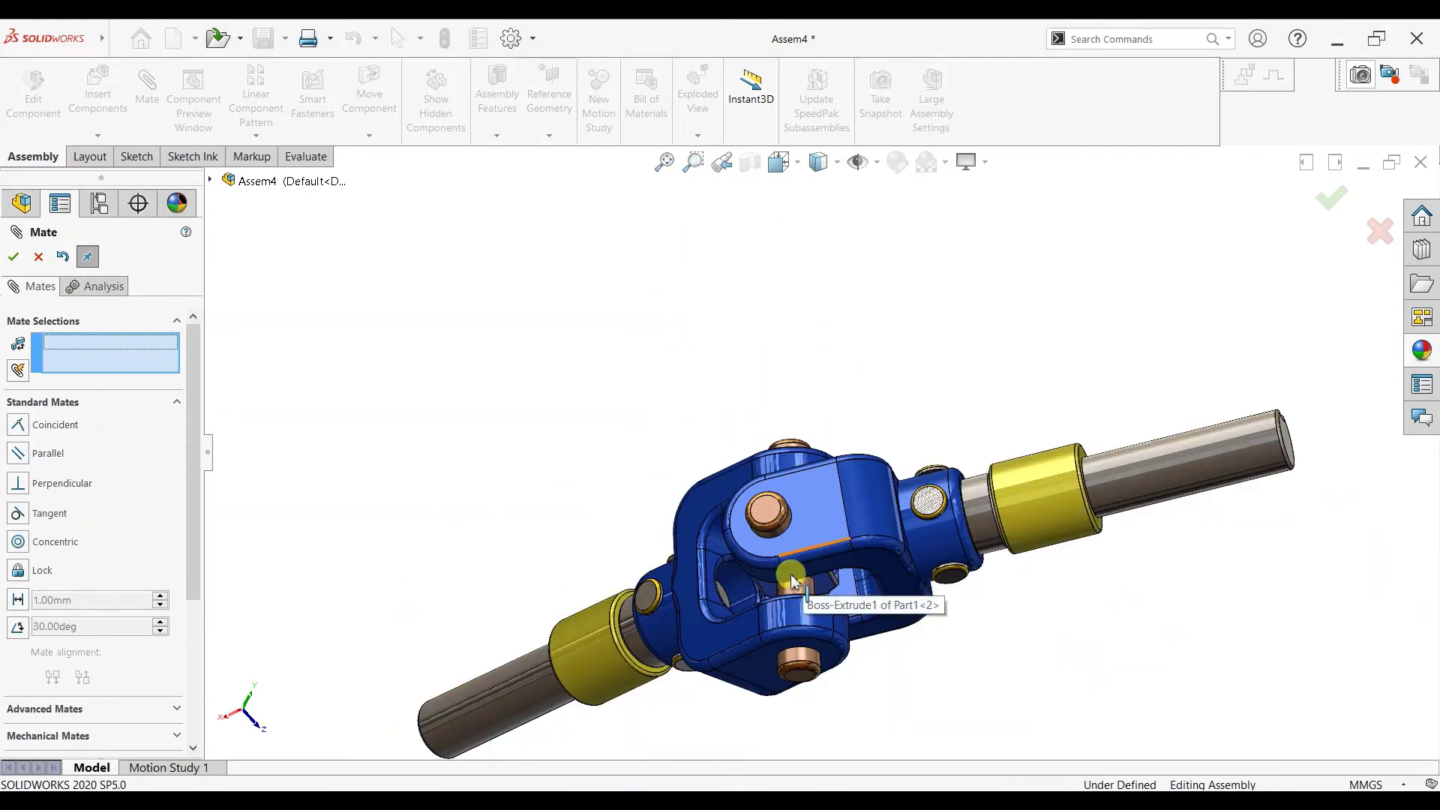
middle_drag(791, 576, 1013, 678)
scroll(1010, 674, up, 2)
scroll(908, 454, down, 2)
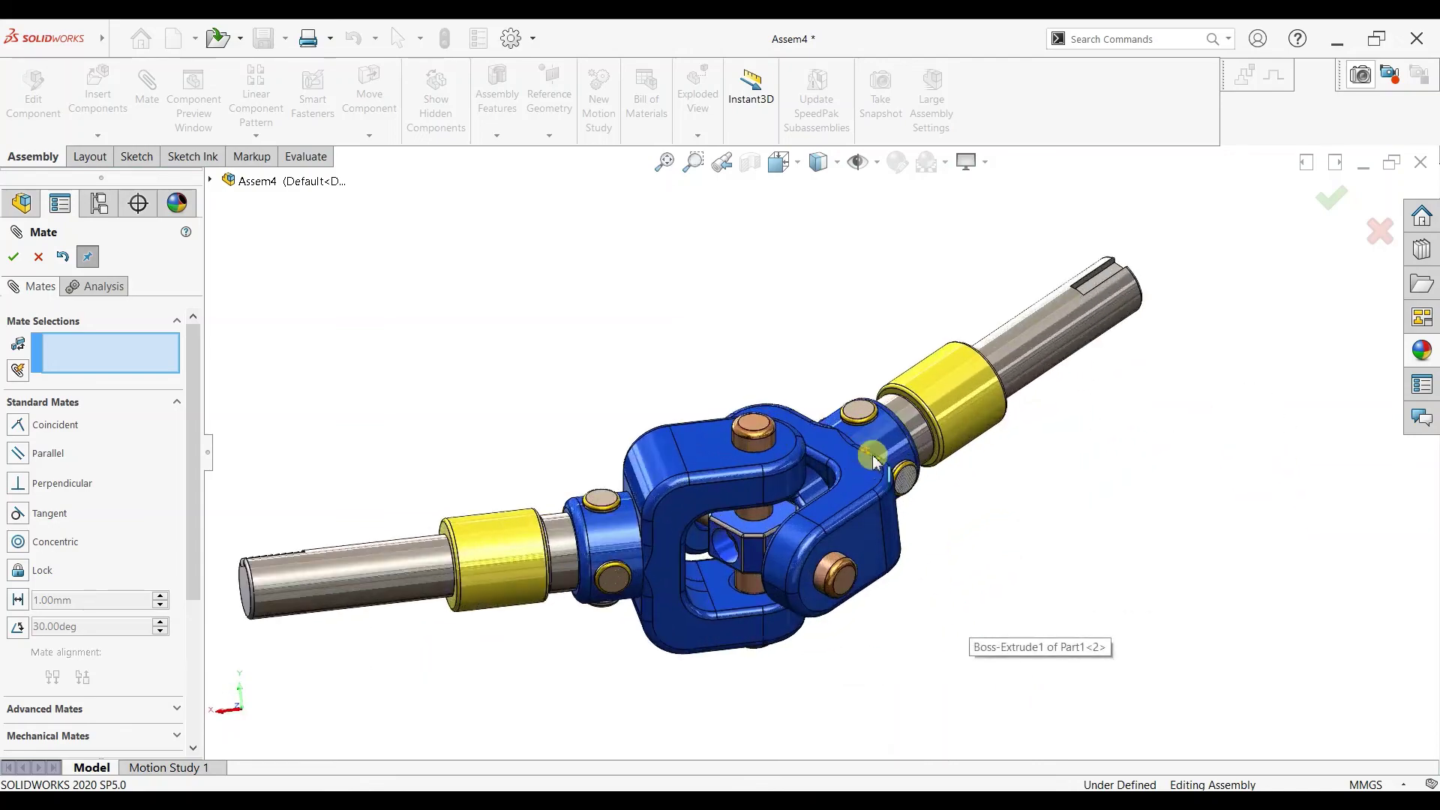
middle_drag(818, 602, 1070, 564)
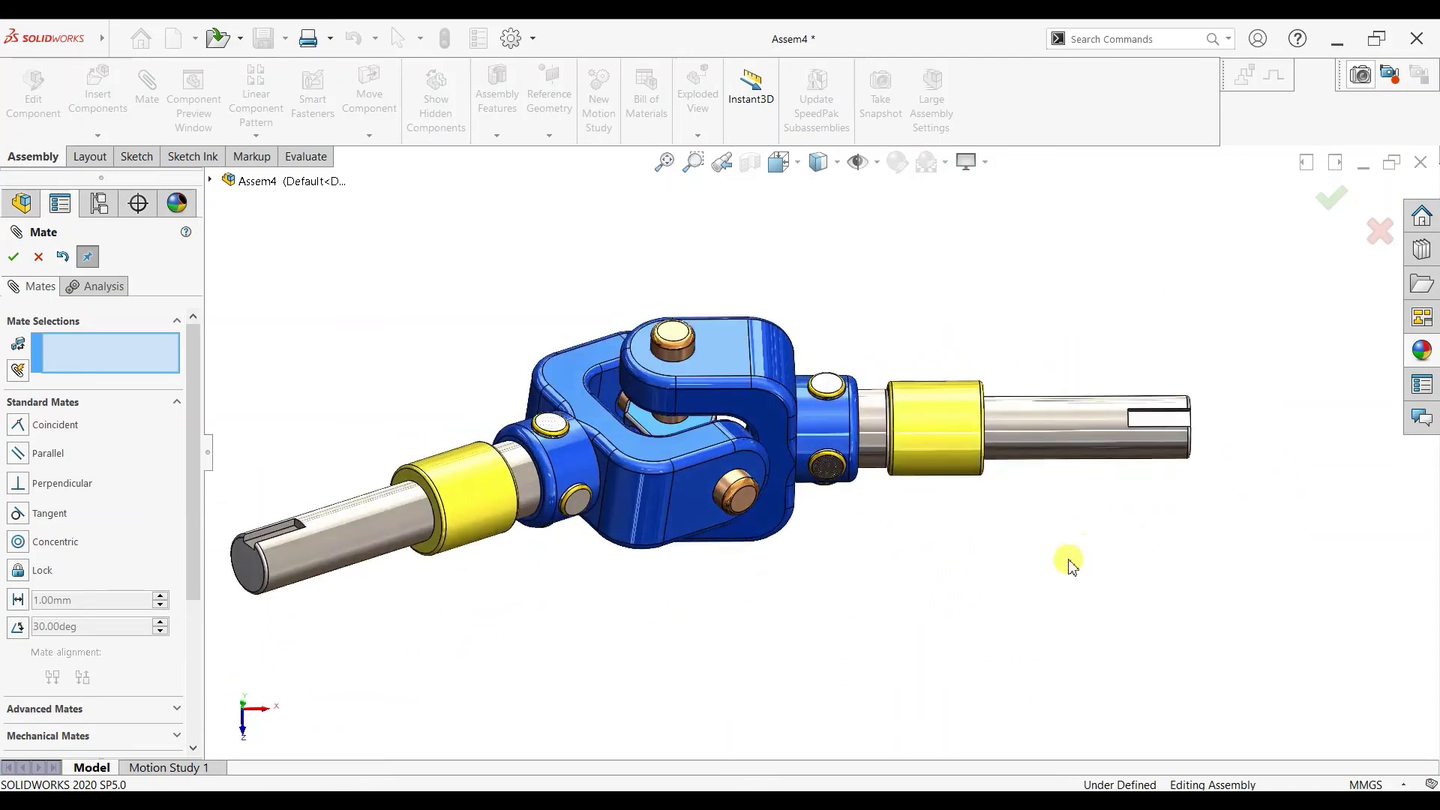
click(38, 258)
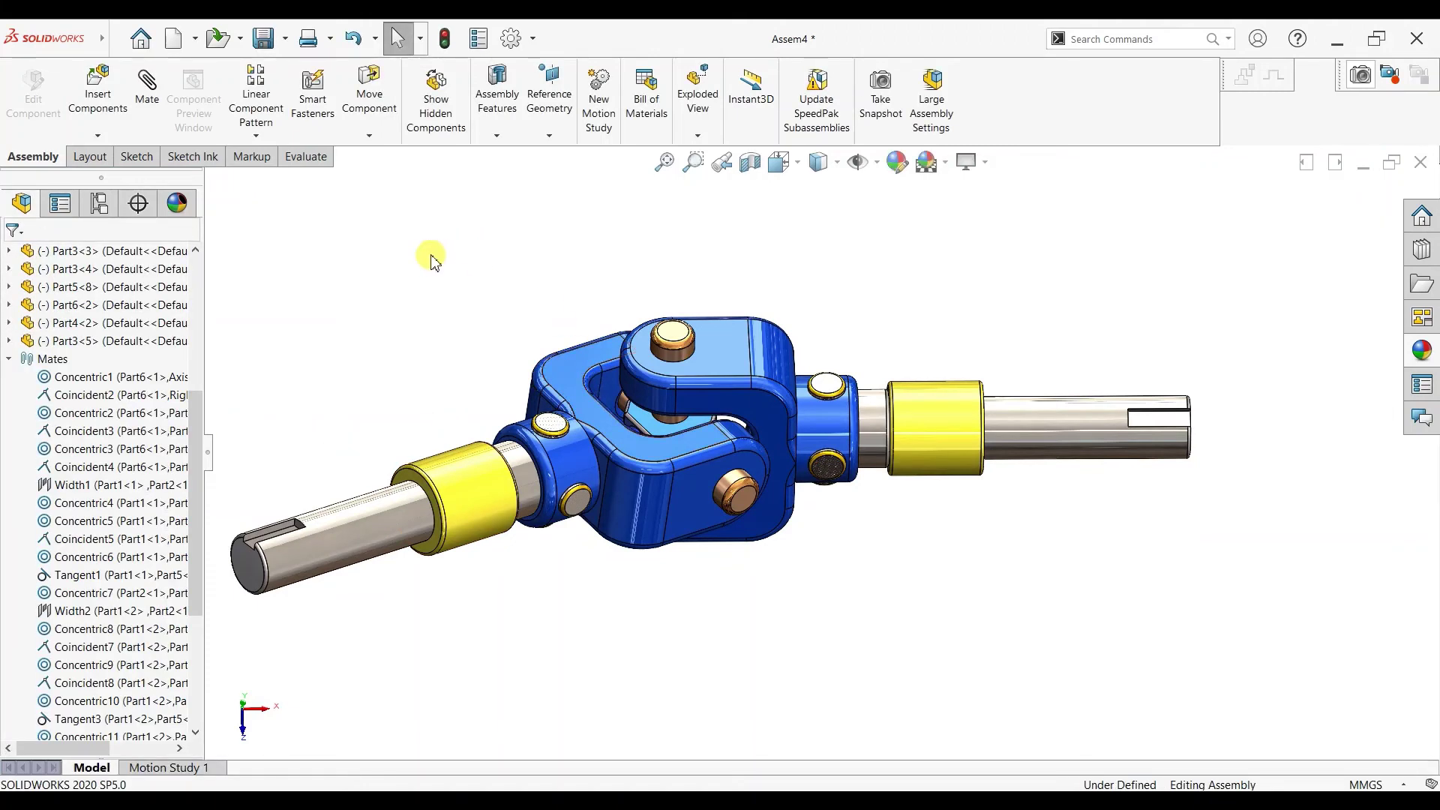
Step: Create a reference axis through the cylindrical face of the first shaft
scroll(431, 274, up, 2)
scroll(802, 389, down, 3)
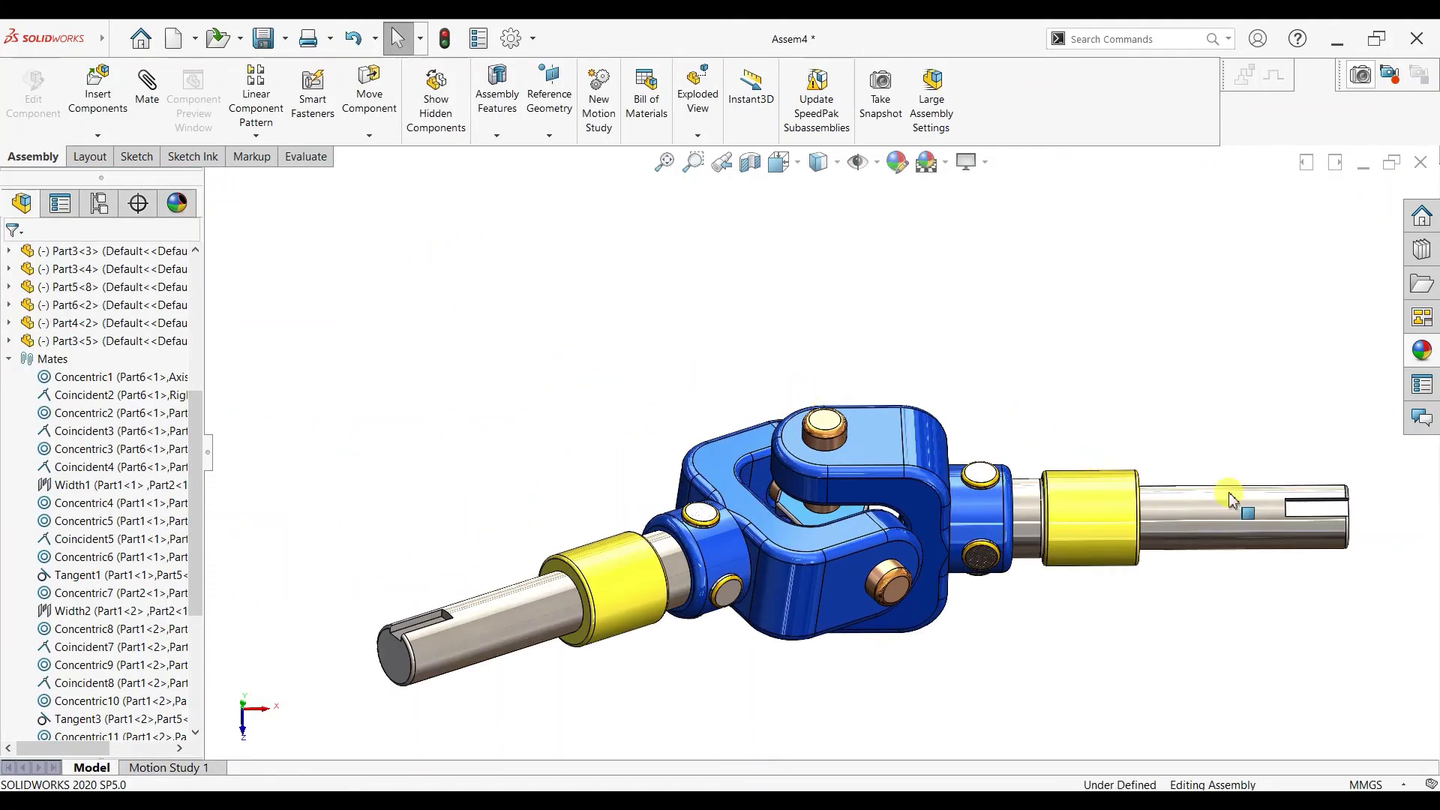
scroll(1230, 497, down, 1)
click(550, 131)
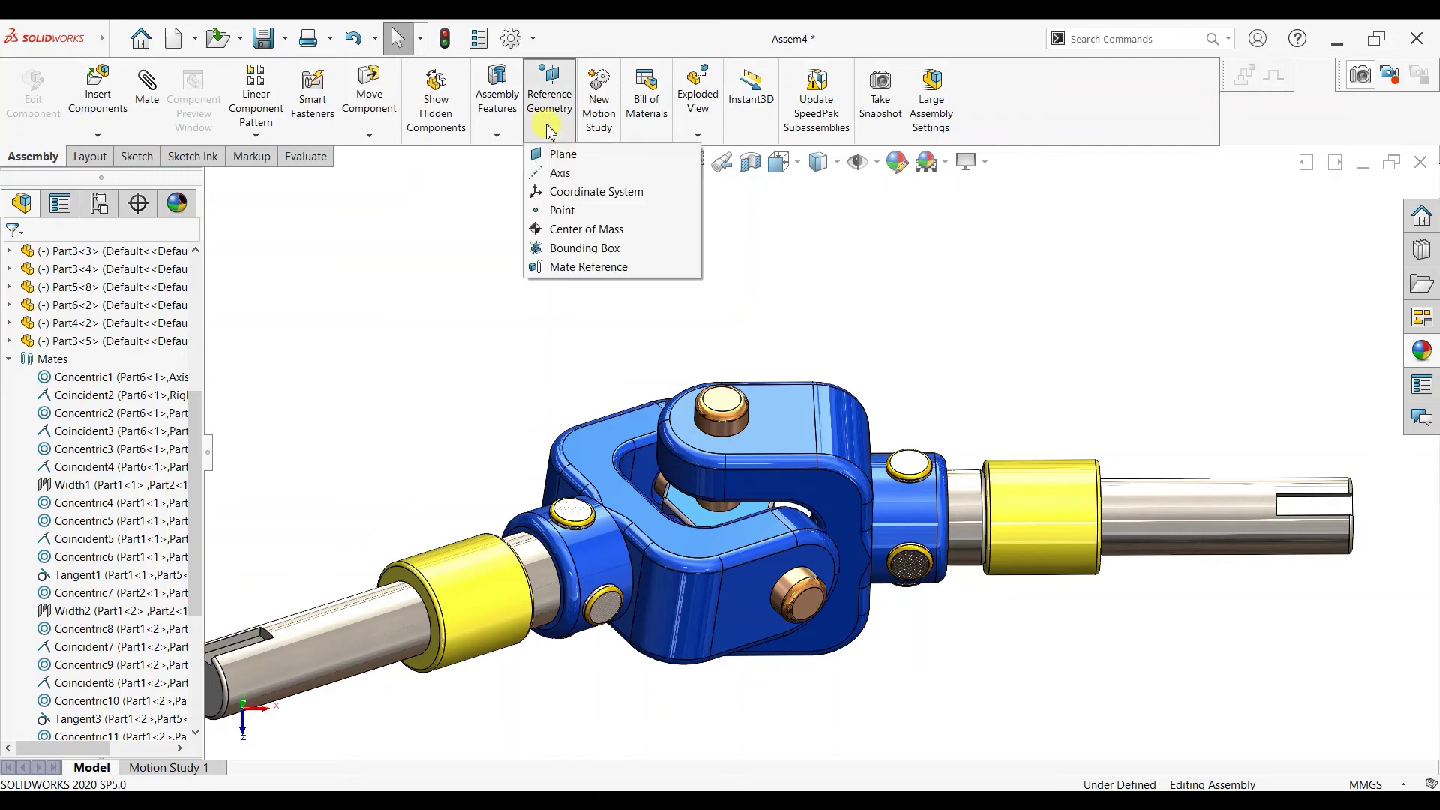
click(555, 174)
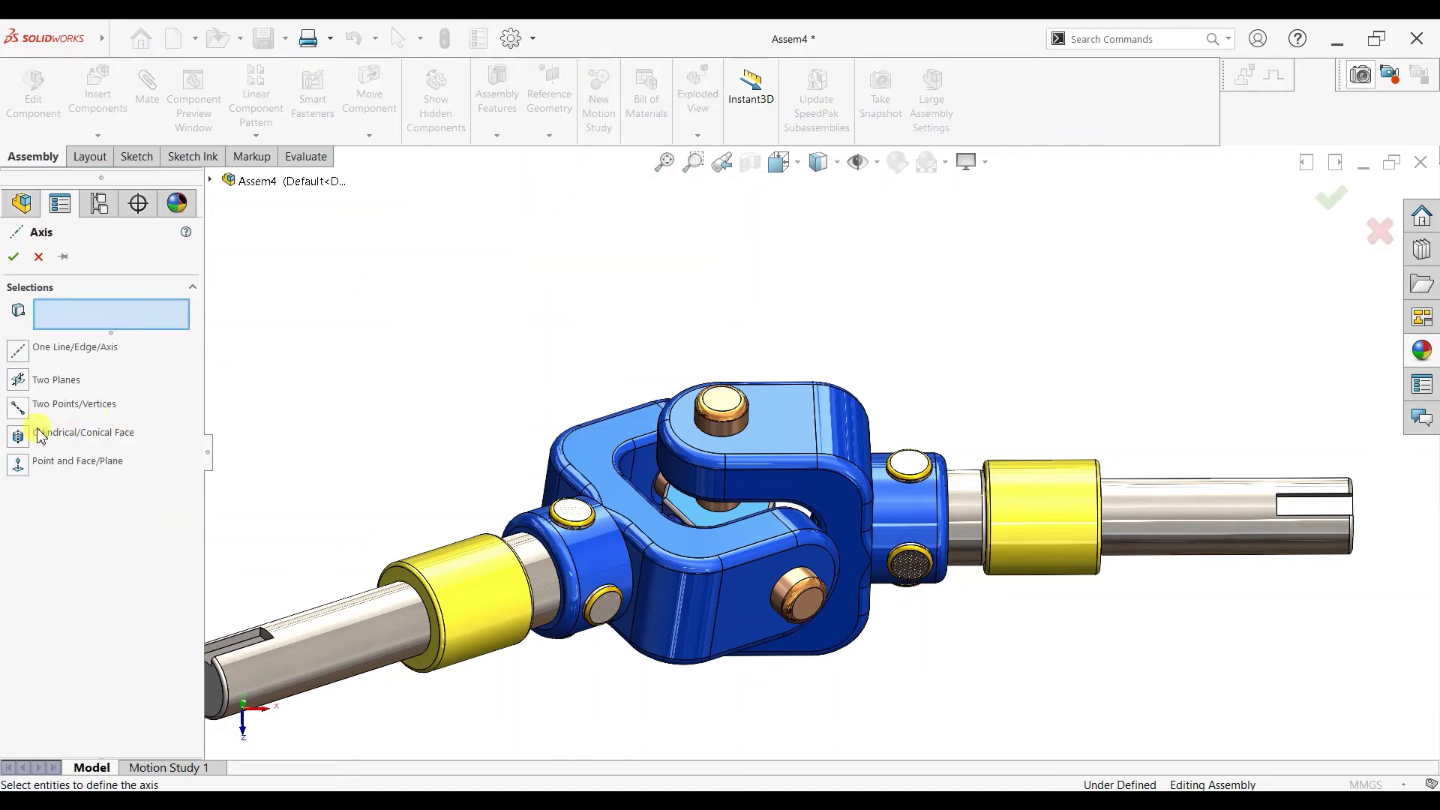
scroll(1087, 502, up, 2)
scroll(857, 463, down, 2)
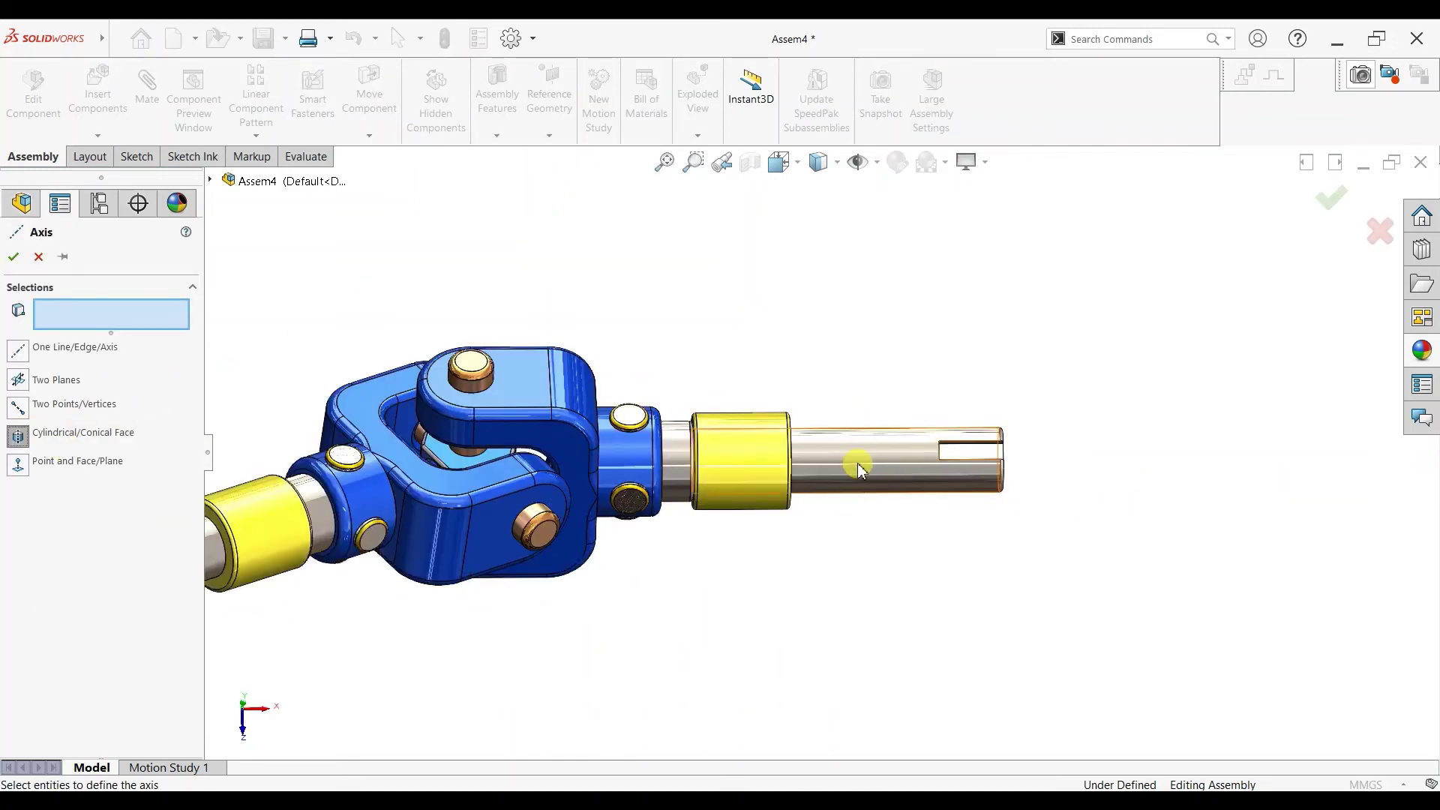
click(859, 469)
click(16, 259)
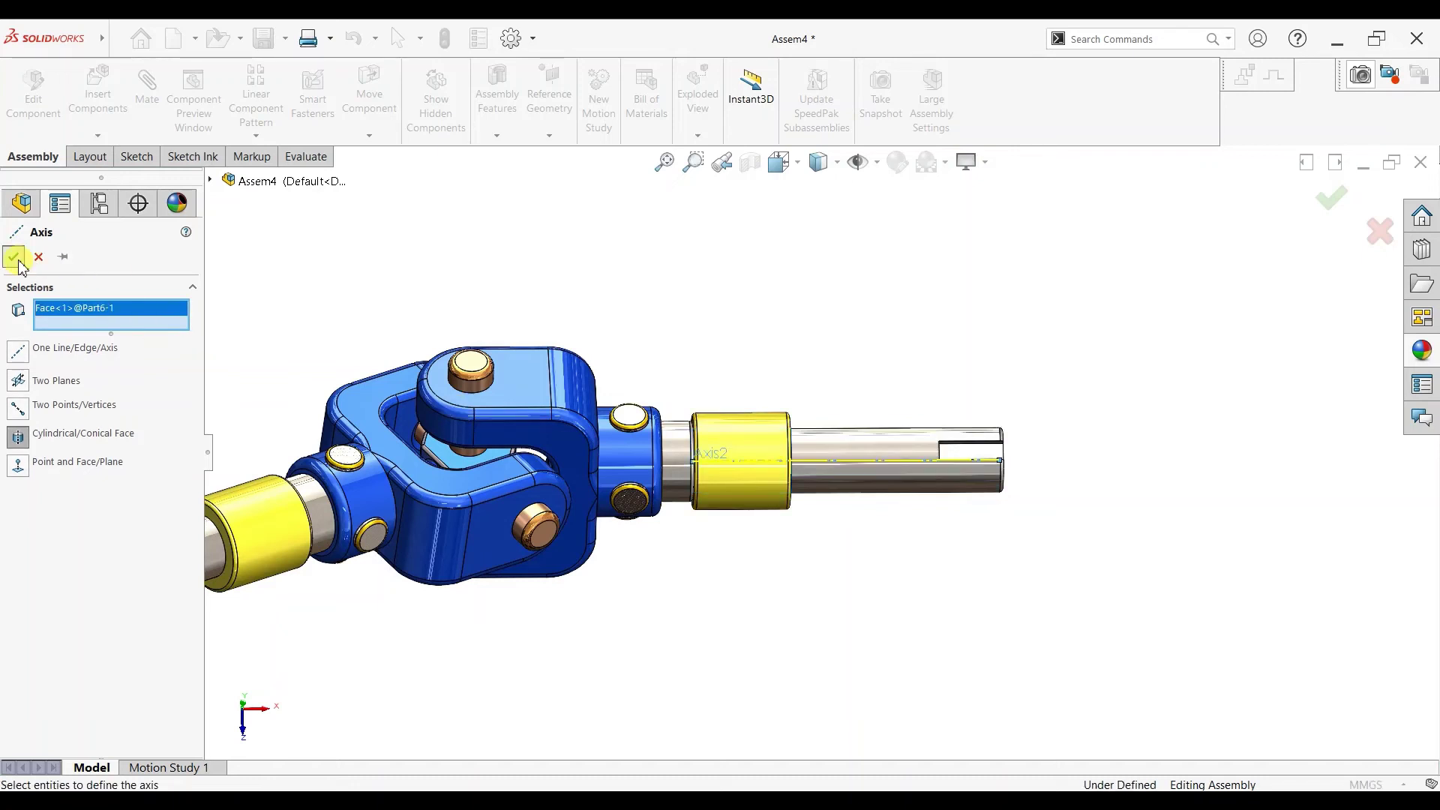
Step: Mate the first shaft's cylindrical face concentric with the new reference axis Axis2
click(859, 452)
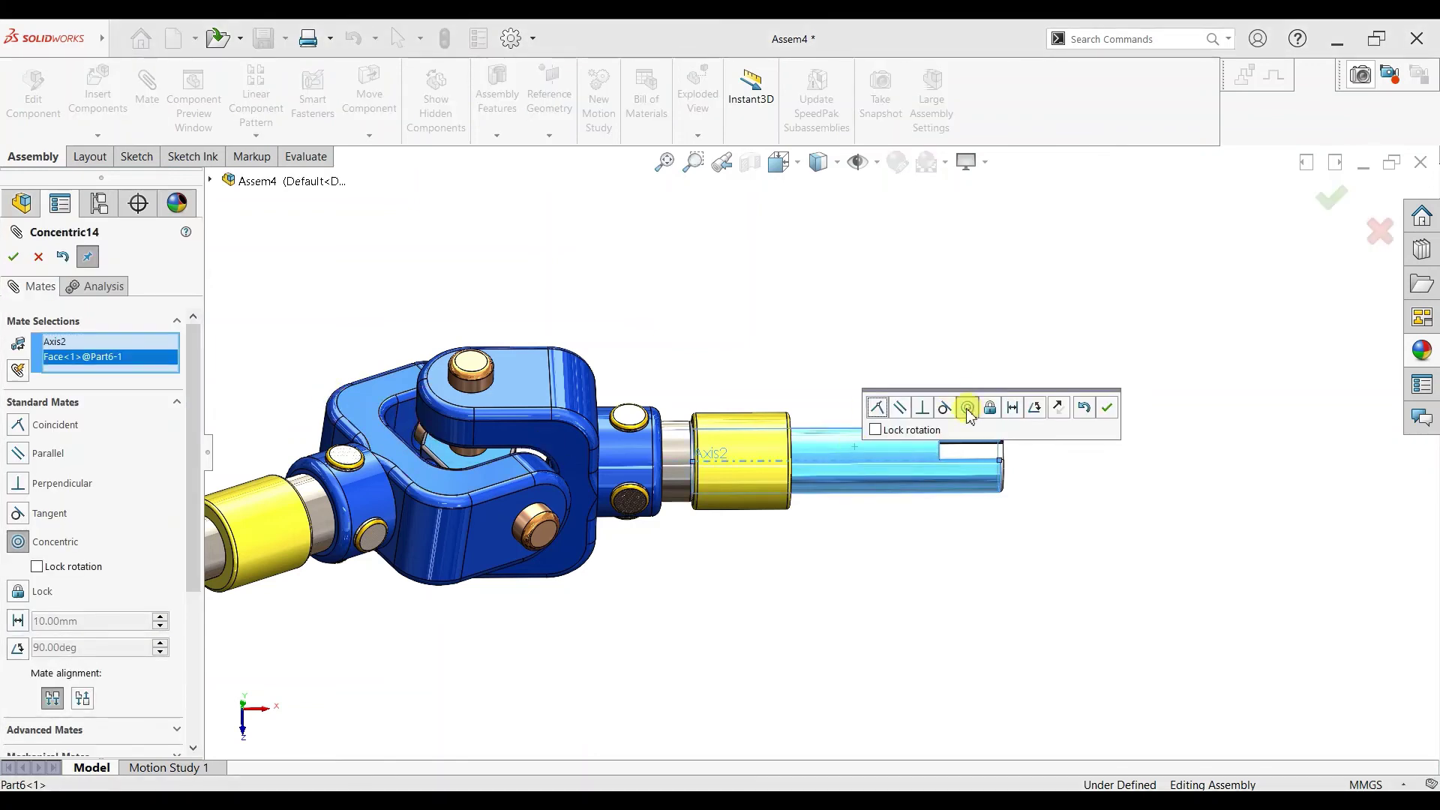
click(1108, 408)
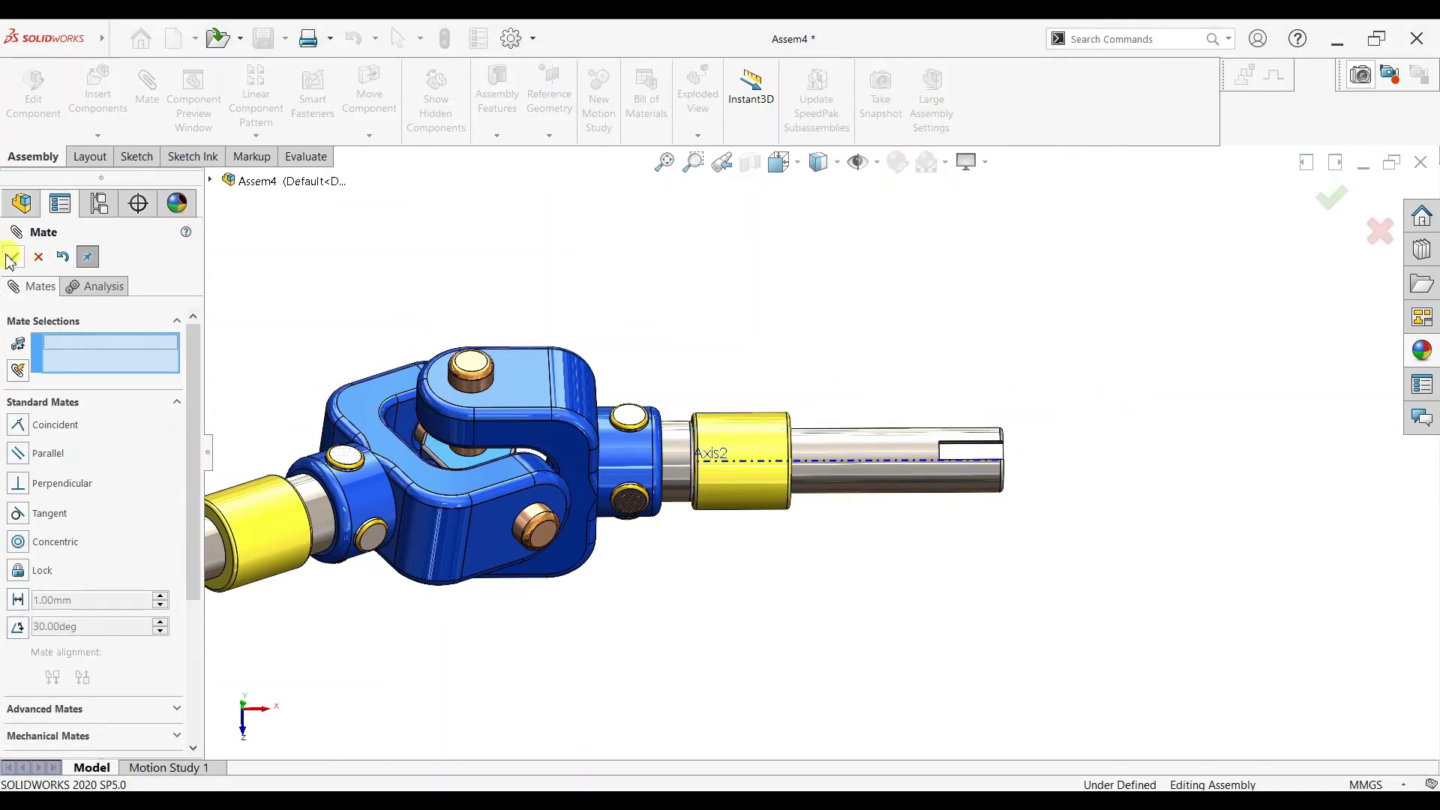
Step: Test the joint's movement at the second shaft's sleeve and delete the Coincident2 mate between the first shaft and the Right Plane
scroll(513, 430, up, 2)
scroll(544, 459, down, 1)
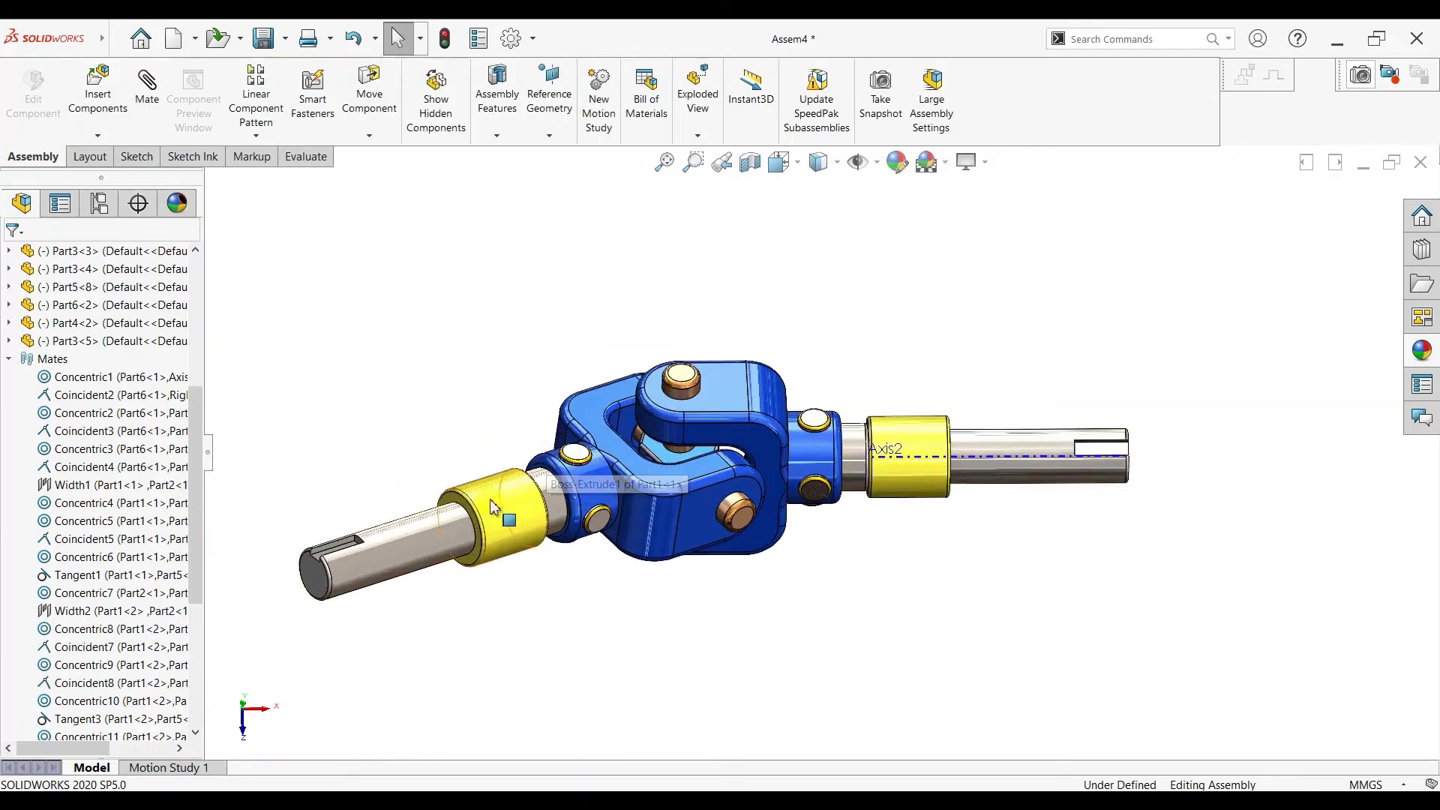
drag(490, 500, 466, 295)
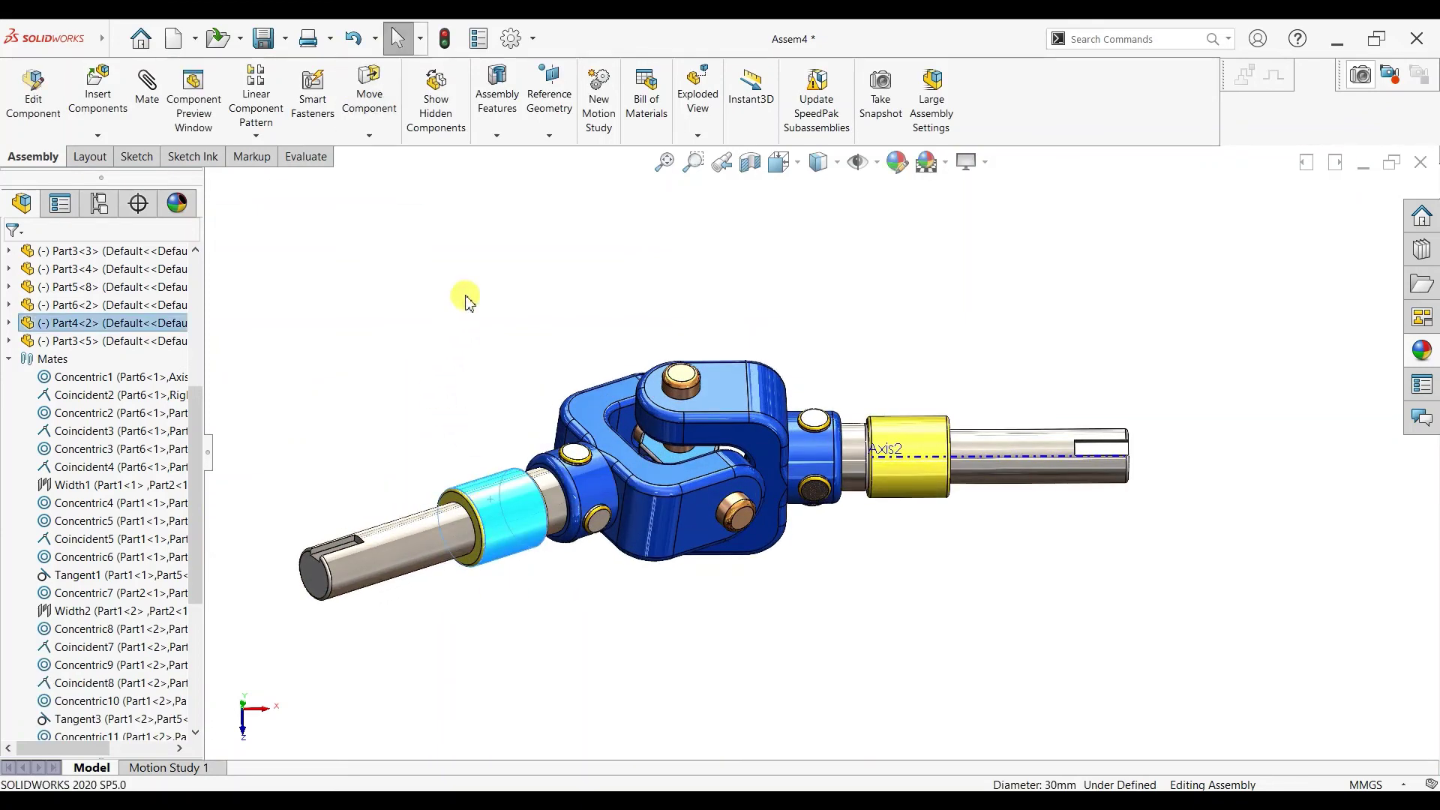
click(492, 264)
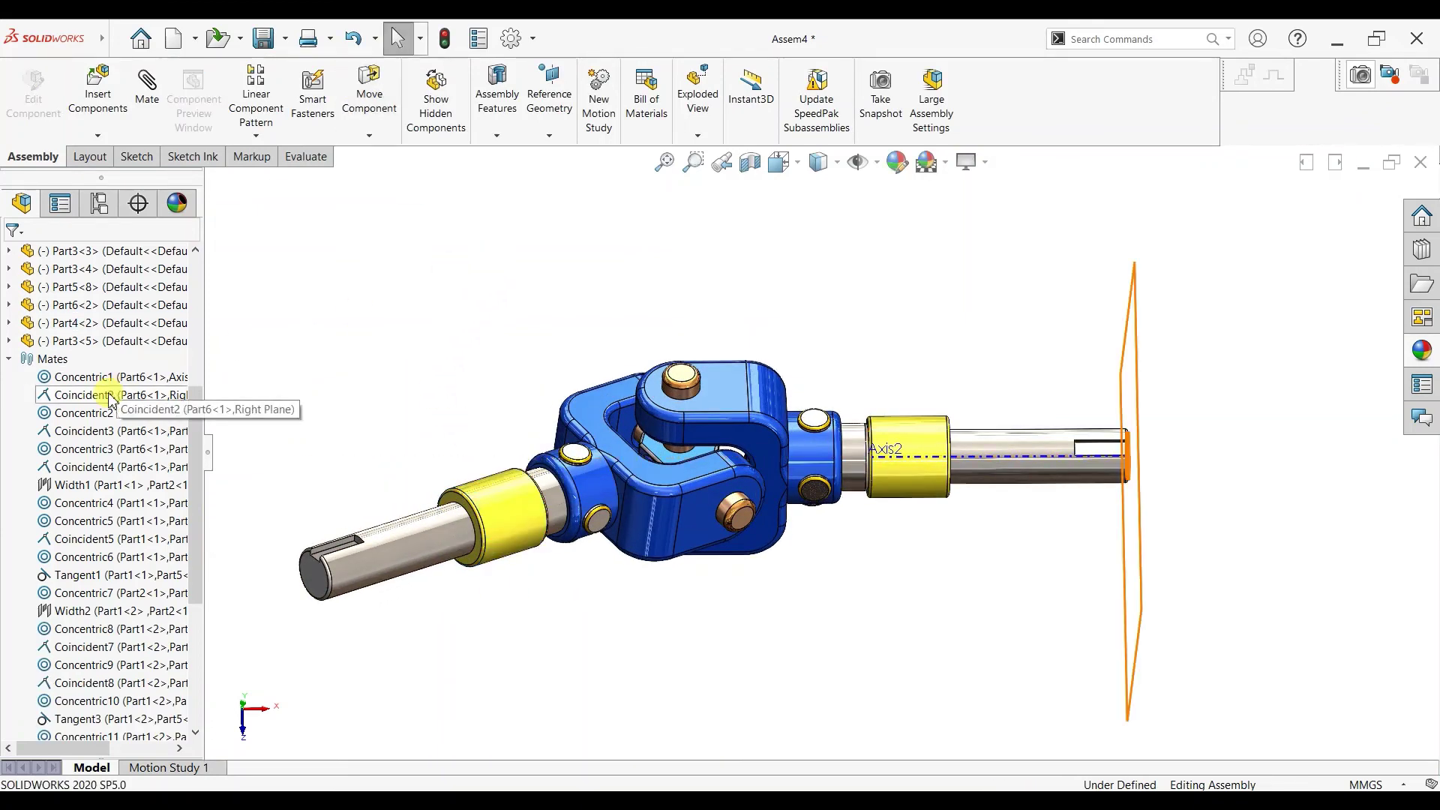
click(75, 396)
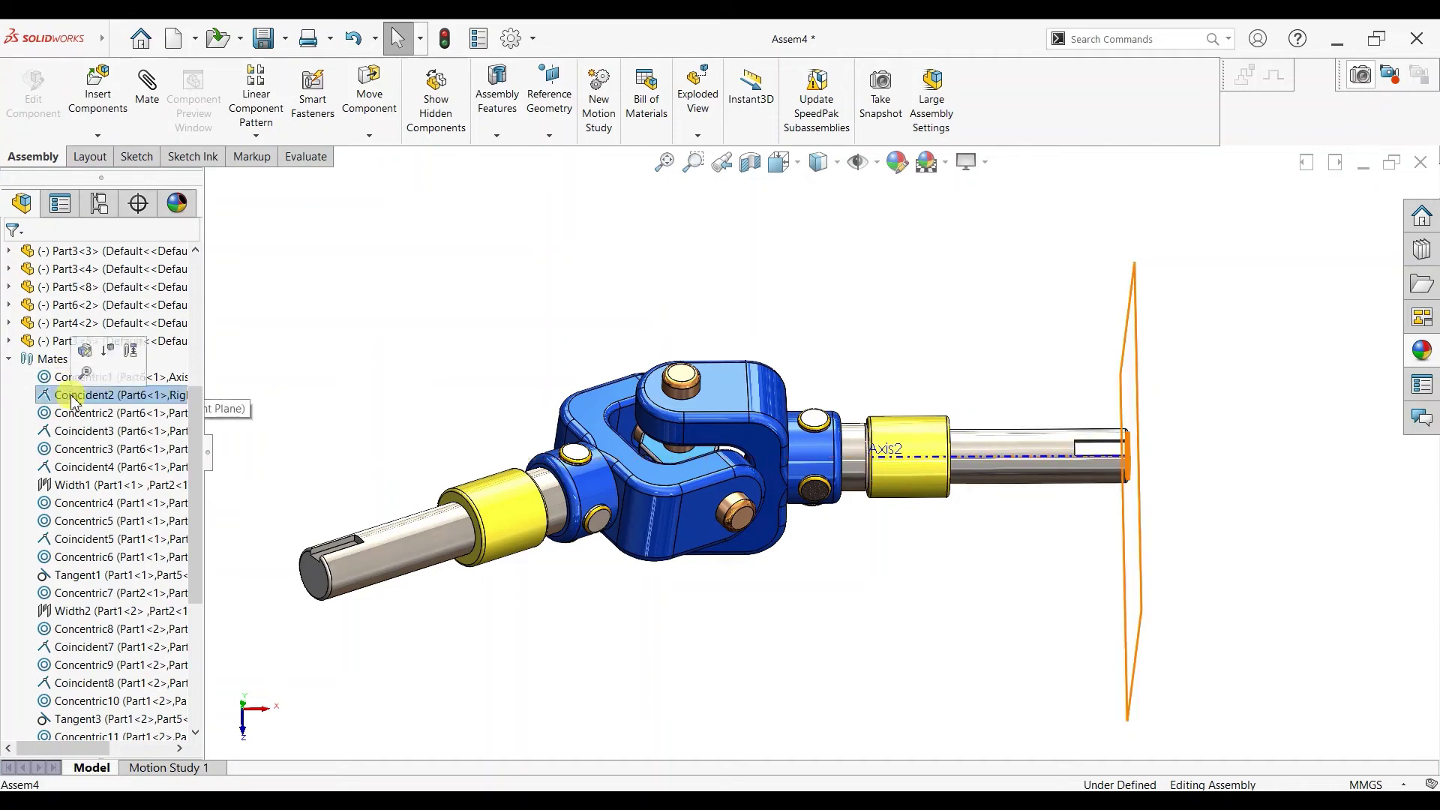
right_click(75, 396)
click(97, 468)
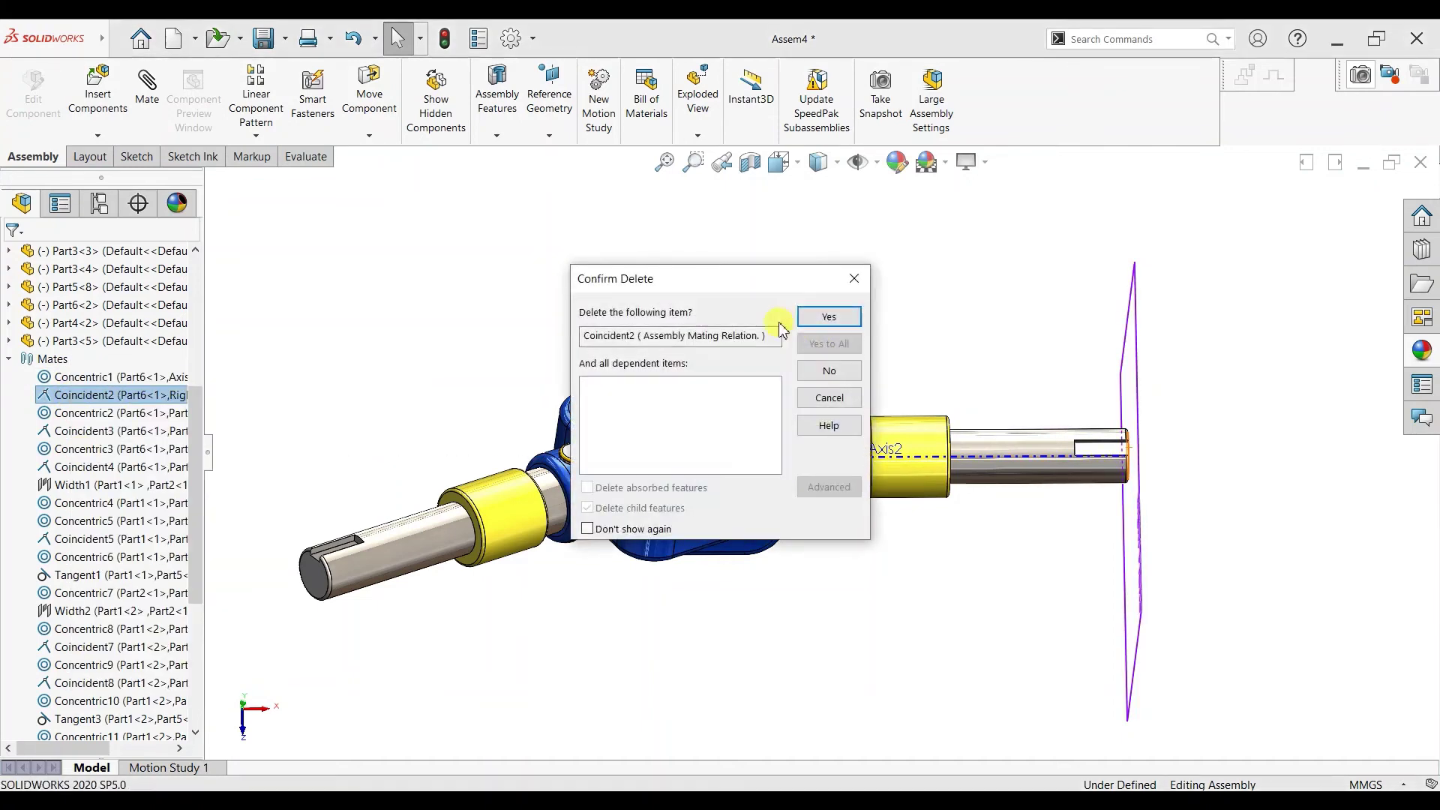
click(818, 317)
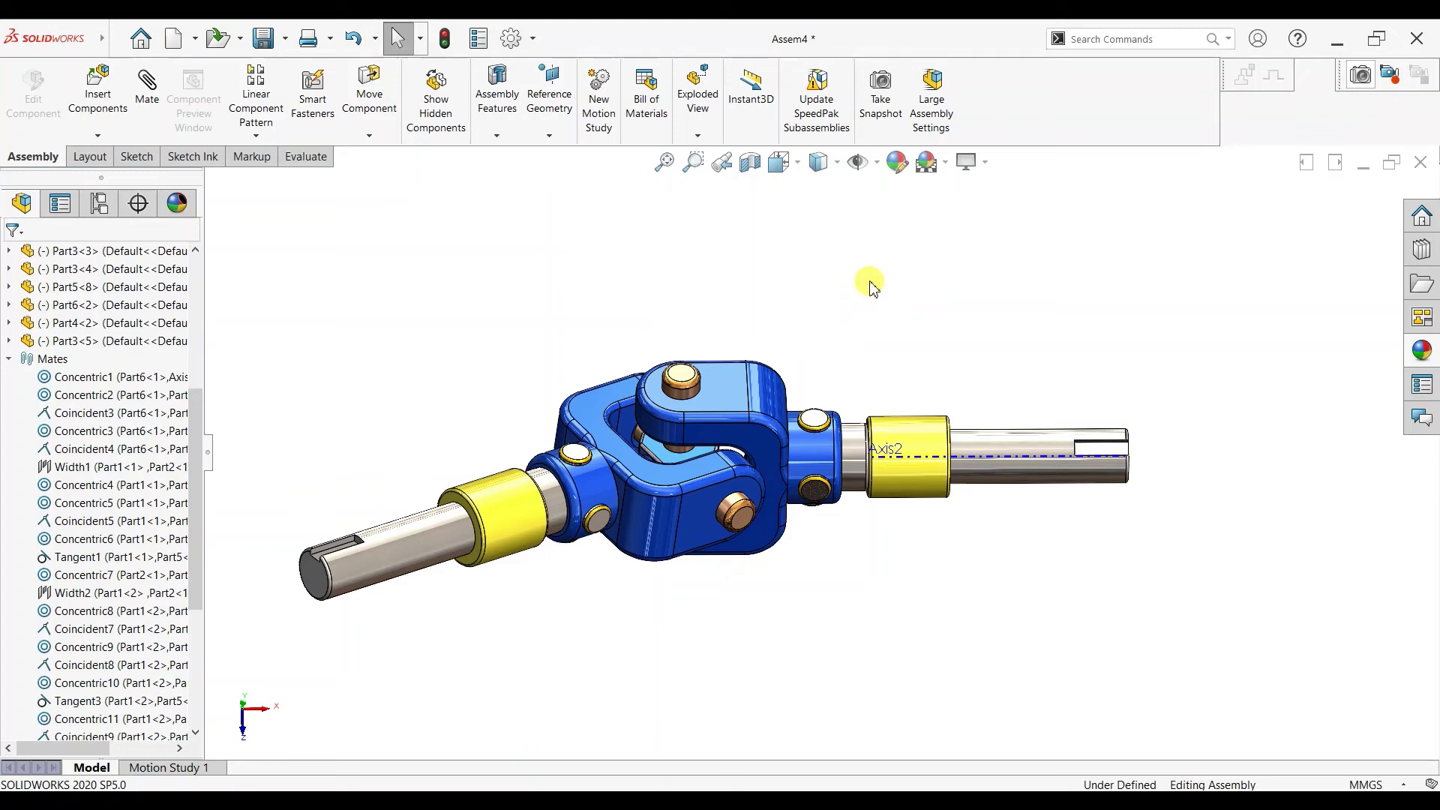
Step: Turn the first shaft slightly and mate its keyway face parallel to the flat side face of the first fork
mouse_move(995, 450)
mouse_down()
mouse_move(1000, 514)
mouse_move(1002, 447)
mouse_move(999, 488)
mouse_move(999, 463)
mouse_up()
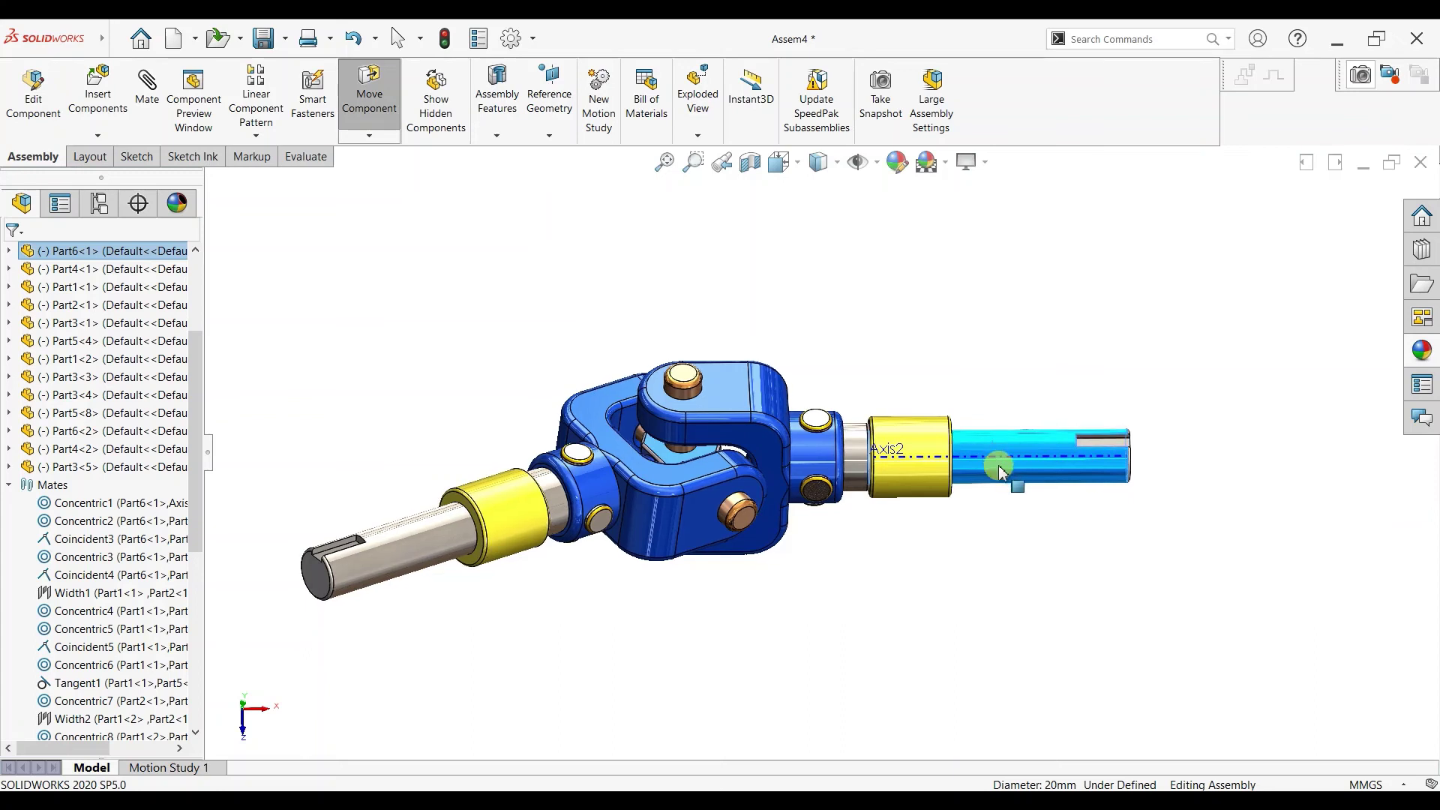
click(1070, 347)
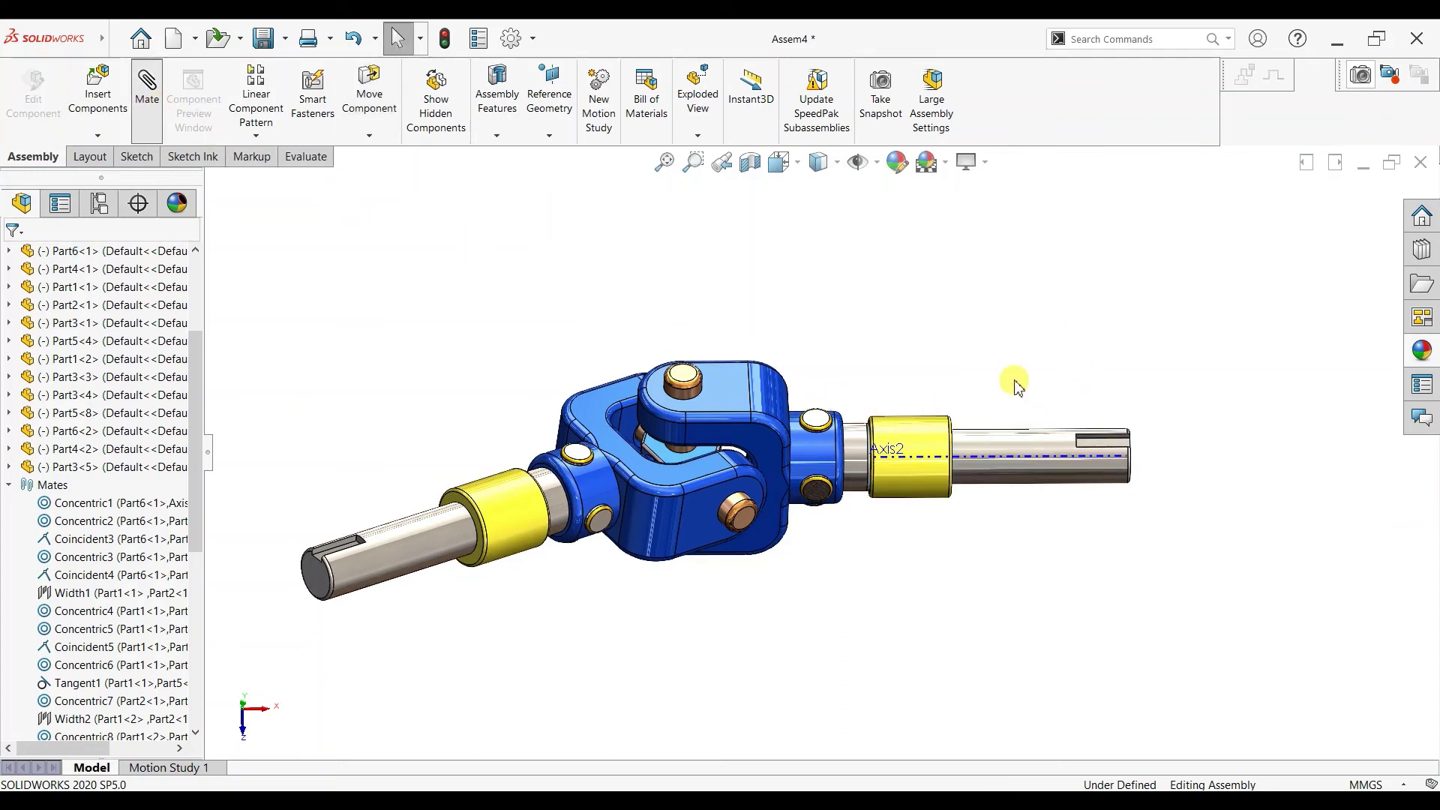
scroll(1046, 380, down, 1)
click(664, 452)
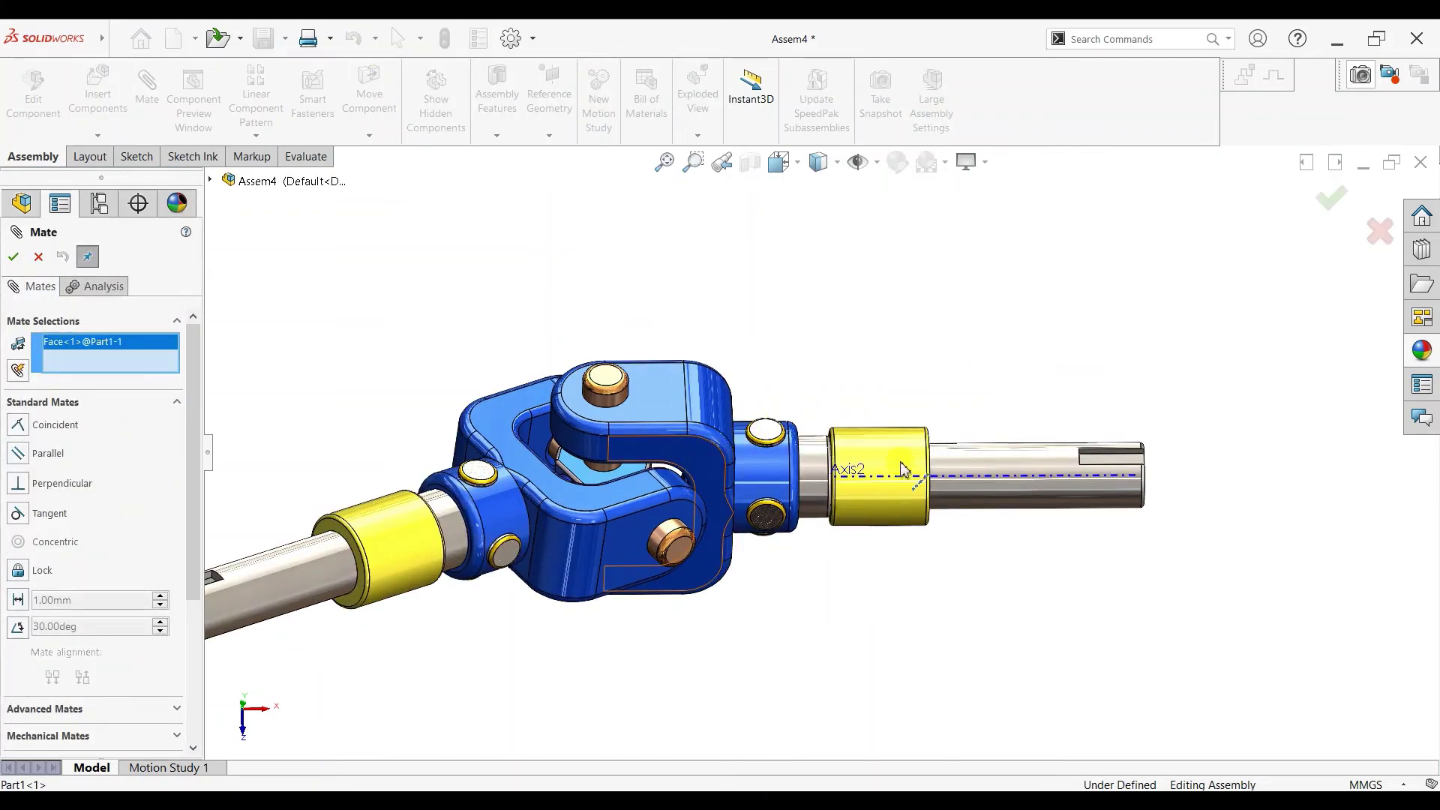
scroll(912, 462, down, 2)
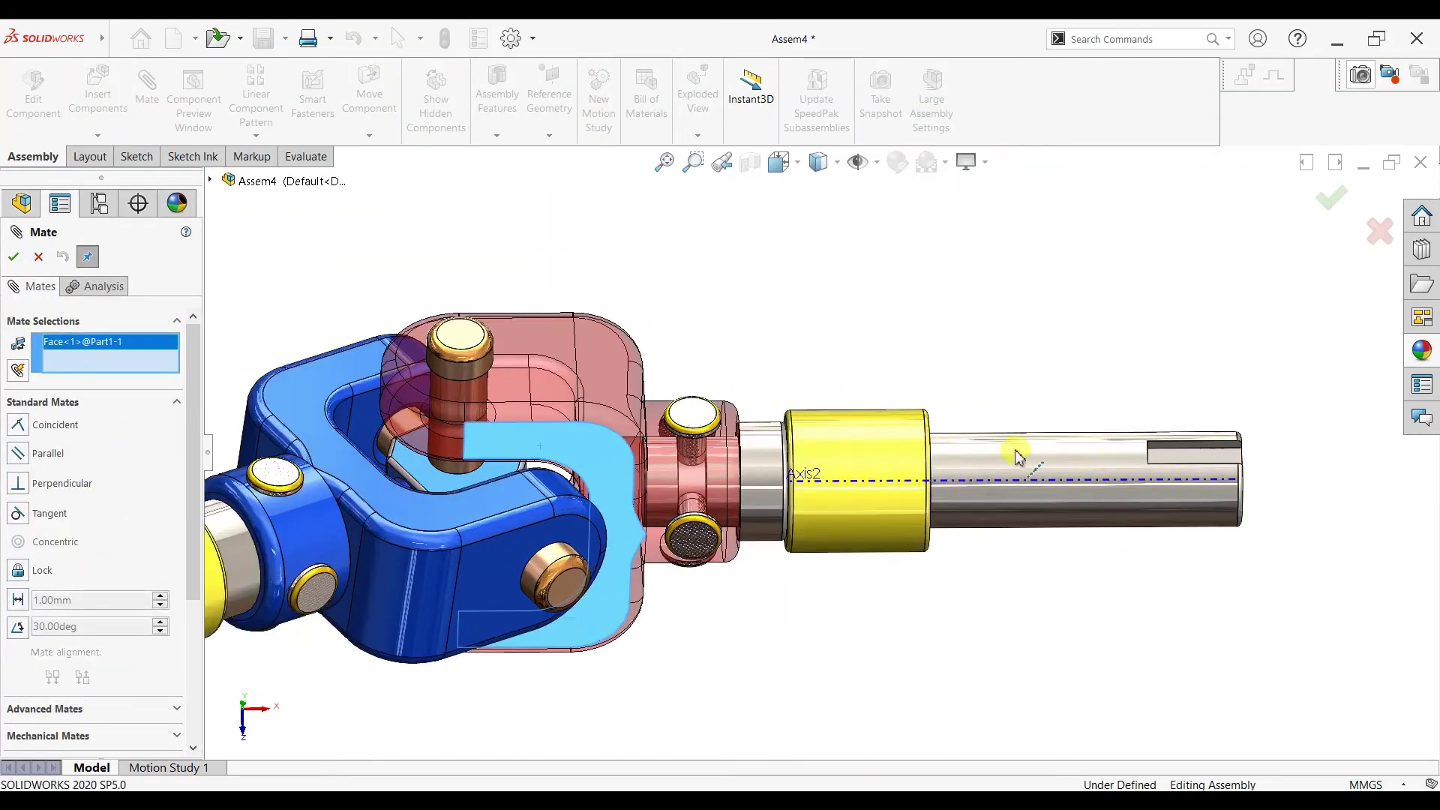
click(1158, 446)
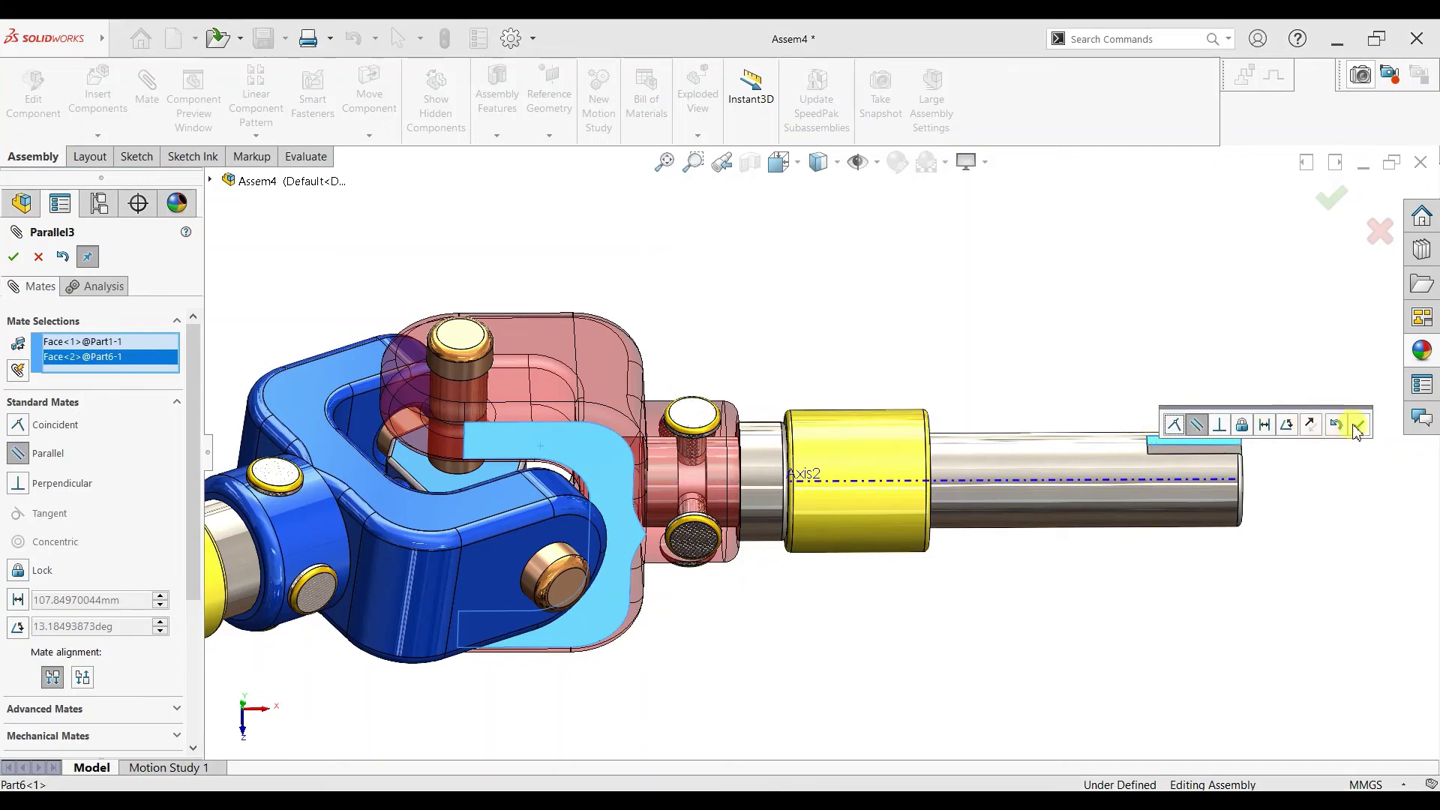
click(1358, 427)
Step: Mate the keyway face of the second shaft parallel to the flat outer face of the second fork's arm
scroll(617, 480, up, 5)
scroll(592, 498, down, 3)
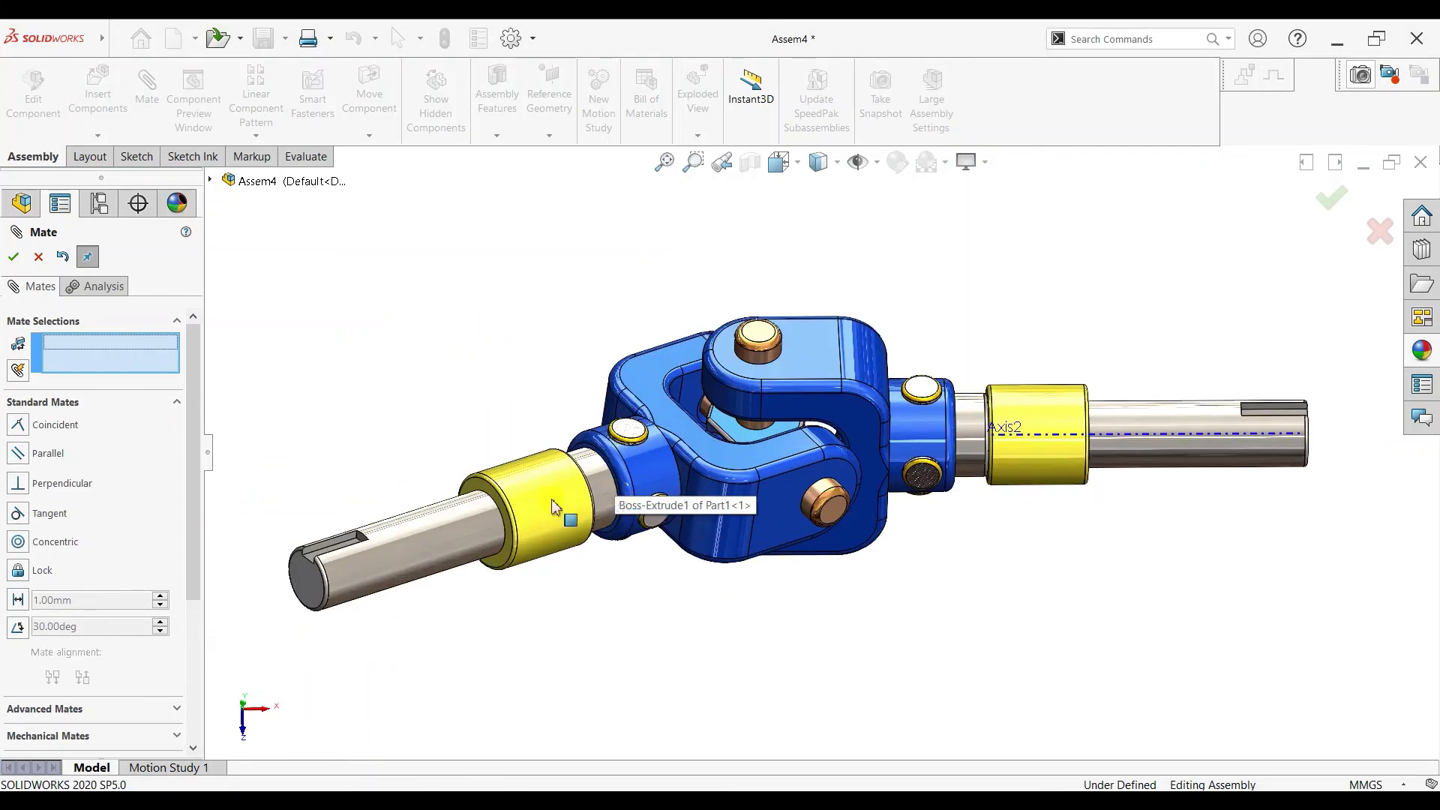
click(336, 548)
click(787, 492)
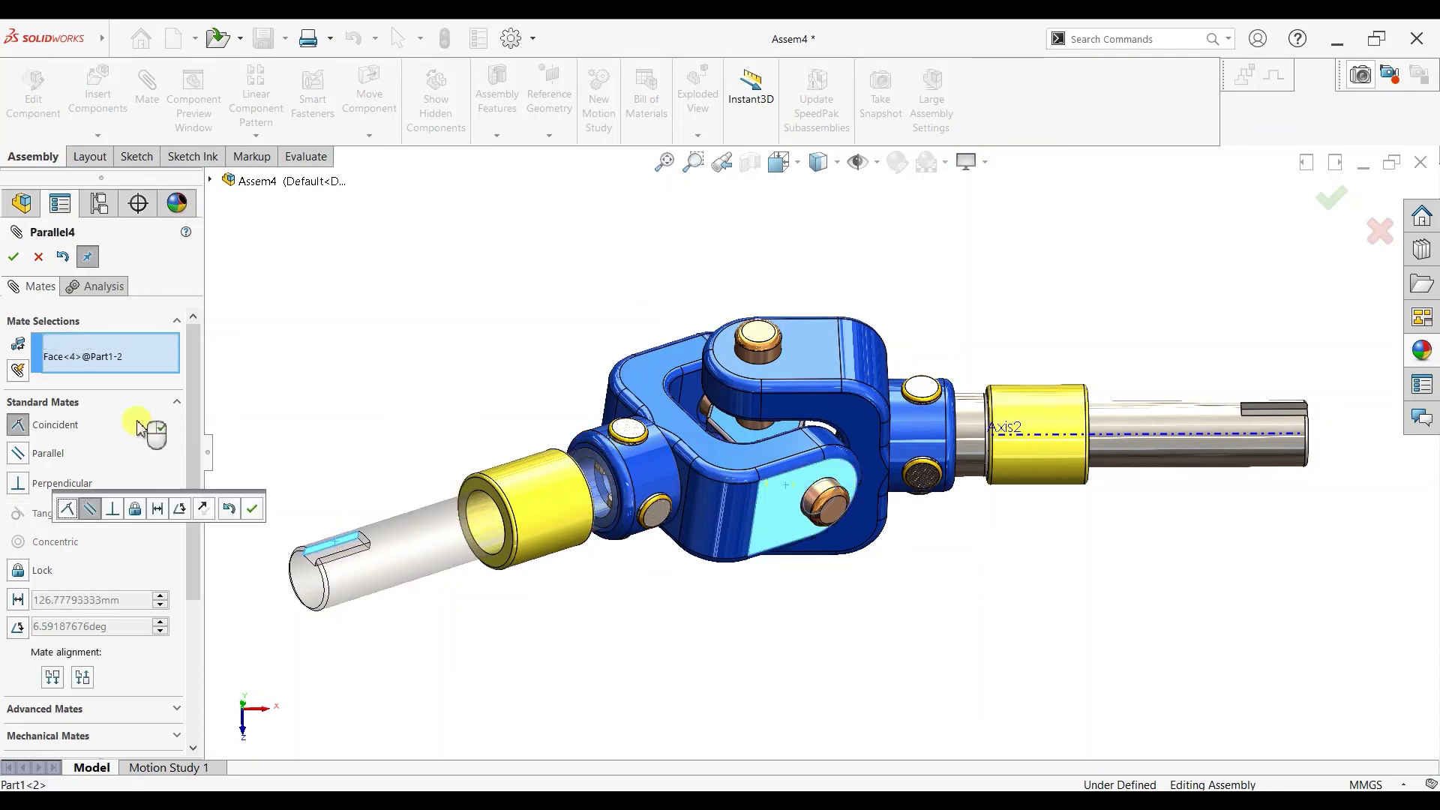
click(254, 510)
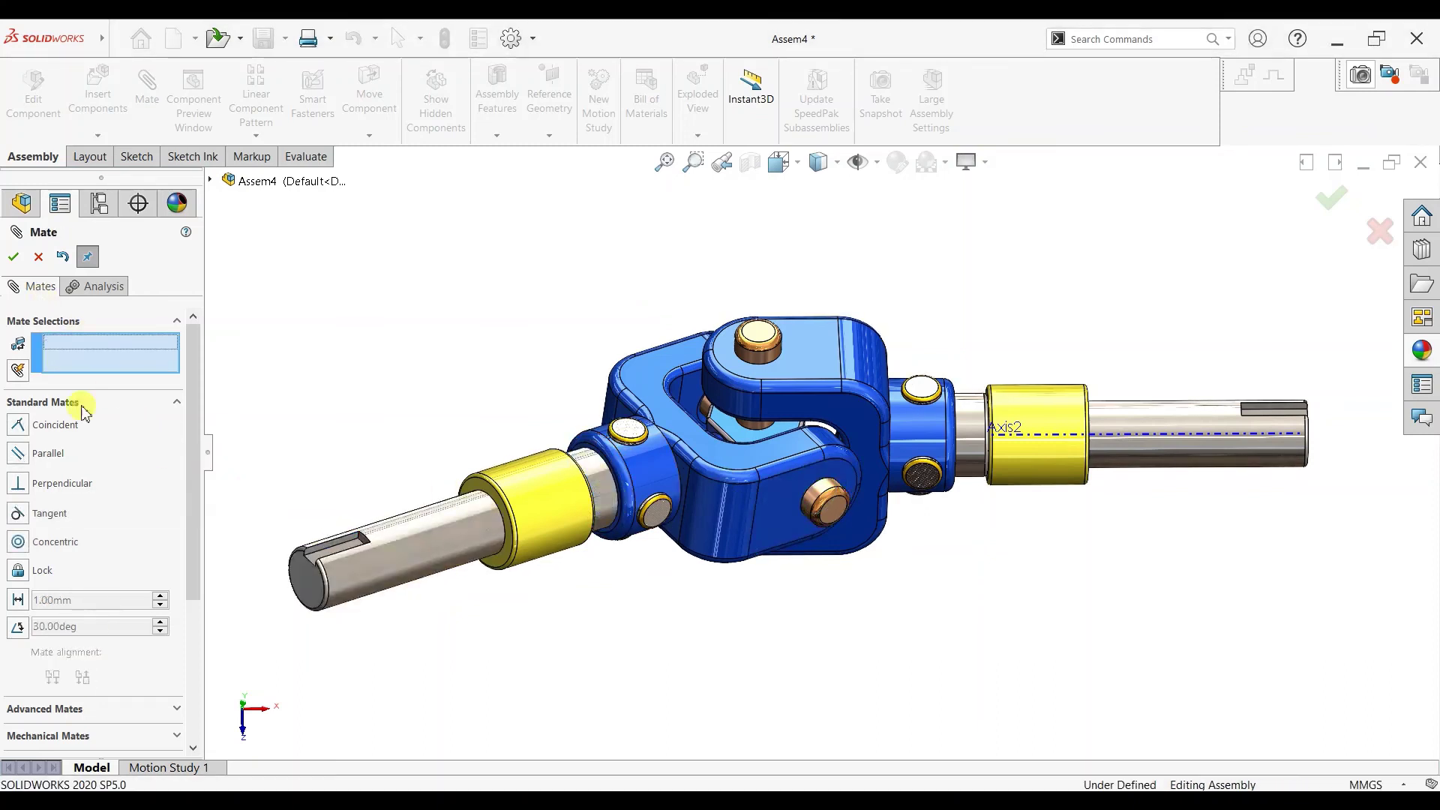
click(14, 257)
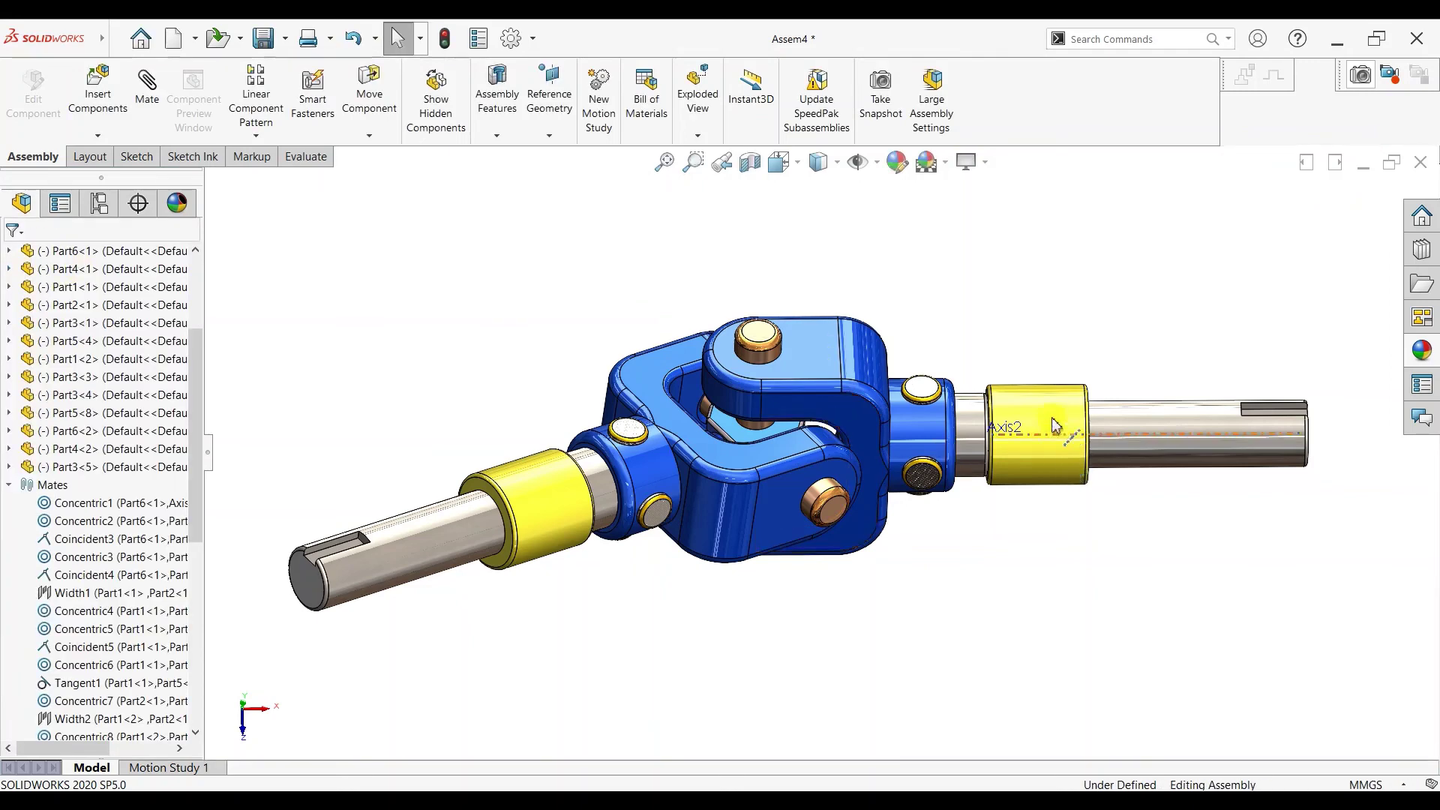
Step: Hide the reference axis Axis2 running through the first shaft
drag(1059, 427, 1055, 537)
click(942, 570)
scroll(830, 506, up, 2)
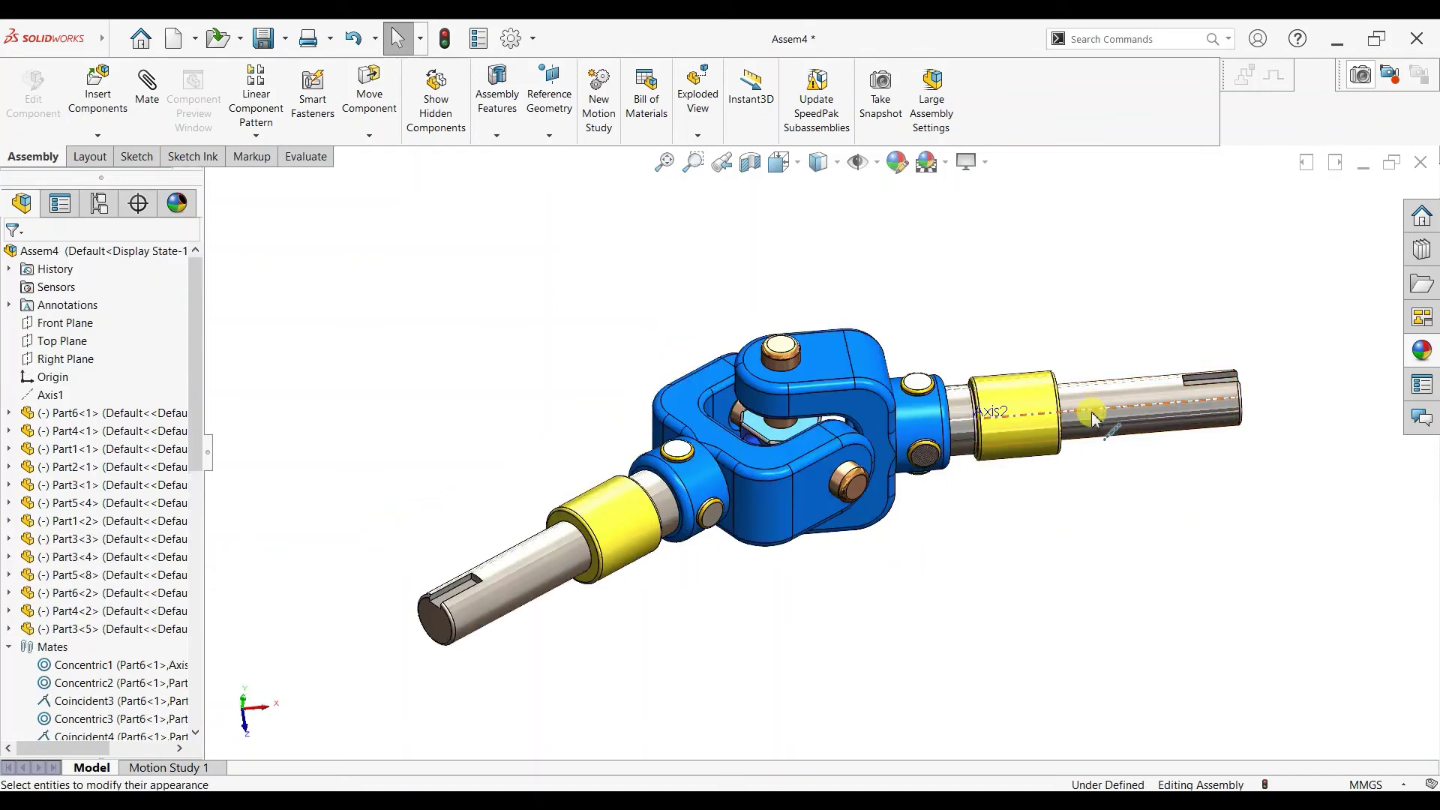
click(1092, 419)
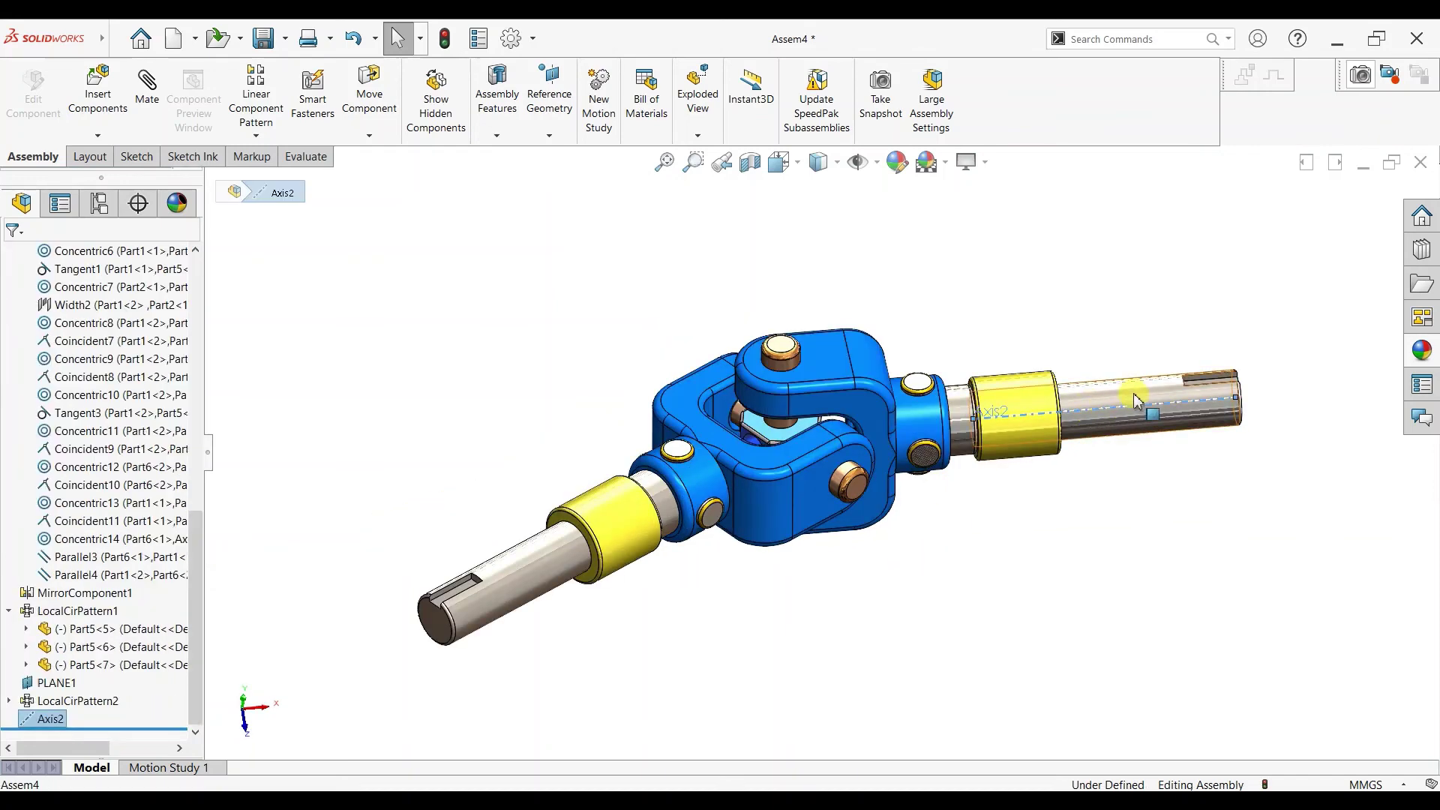
right_click(45, 719)
click(58, 500)
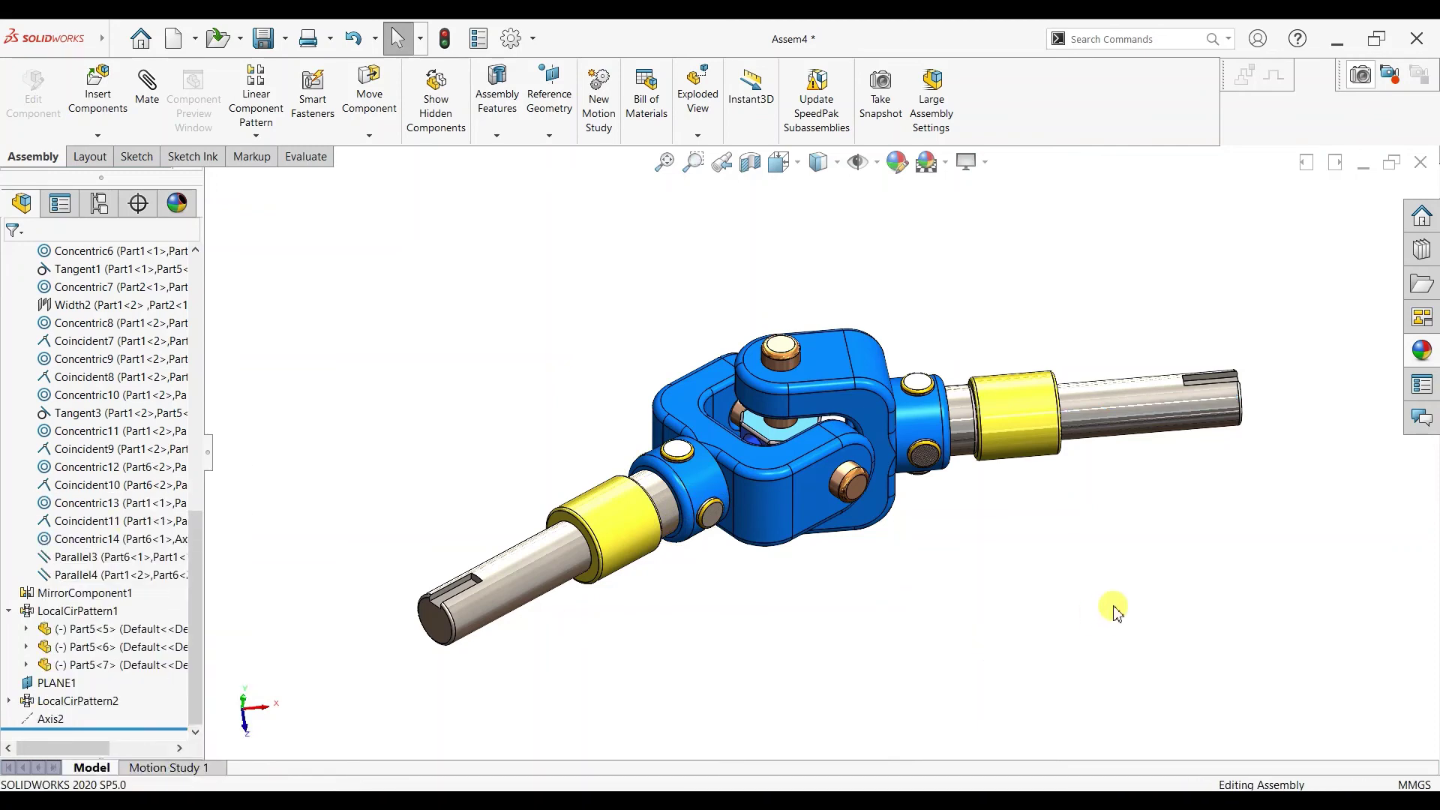
Step: Open Motion Study 1 and edit the animation's frames-per-second setting in the motion study properties
click(199, 768)
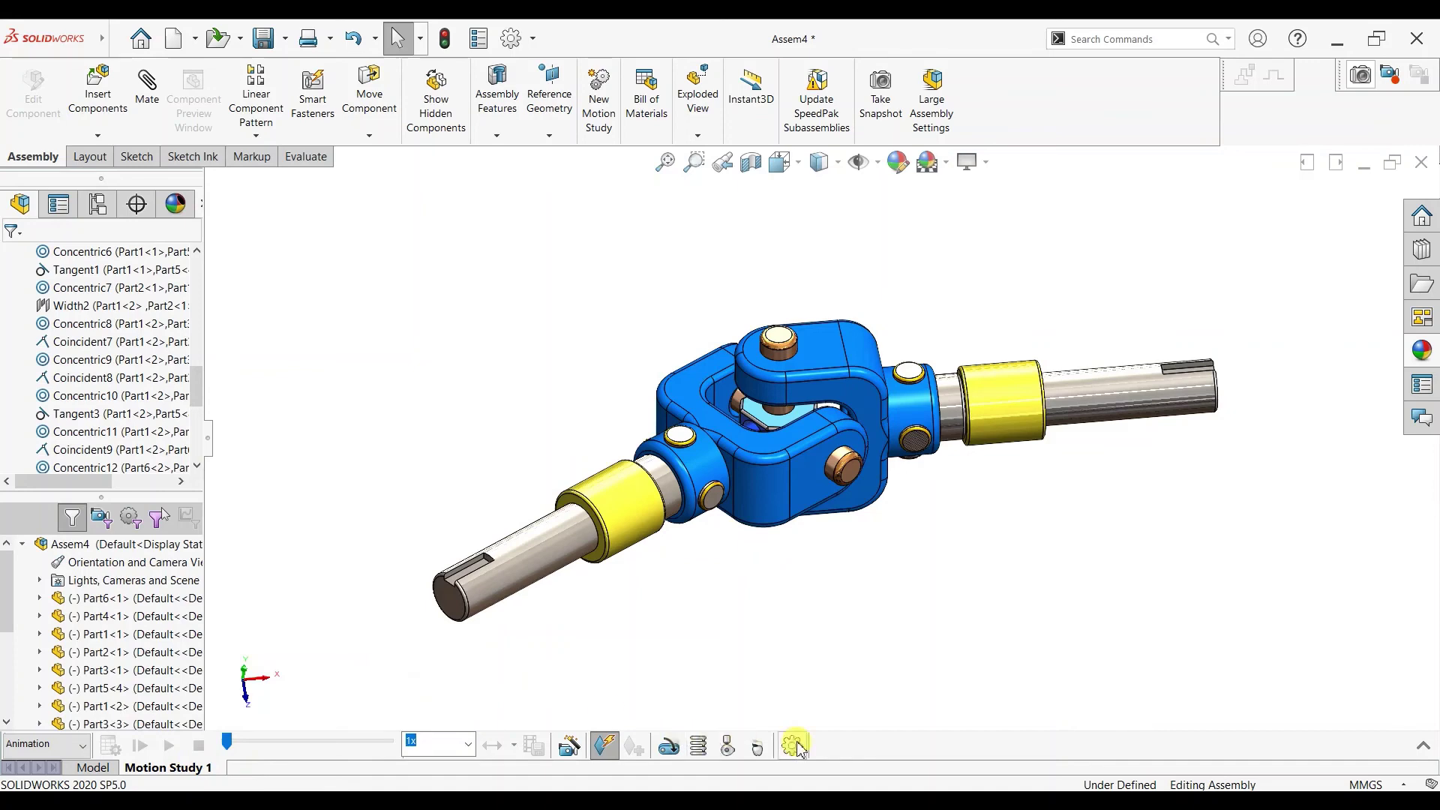
double_click(39, 331)
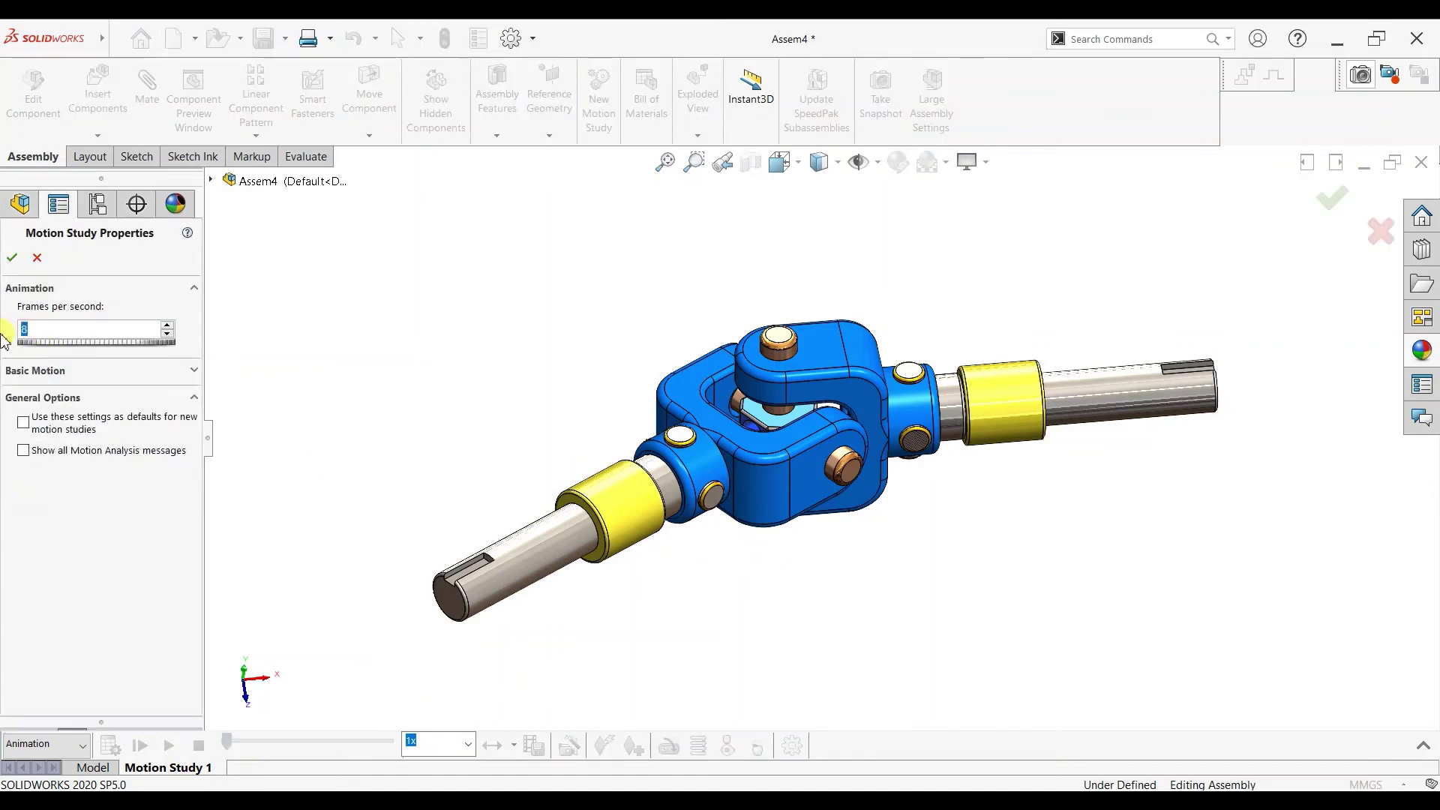
click(14, 260)
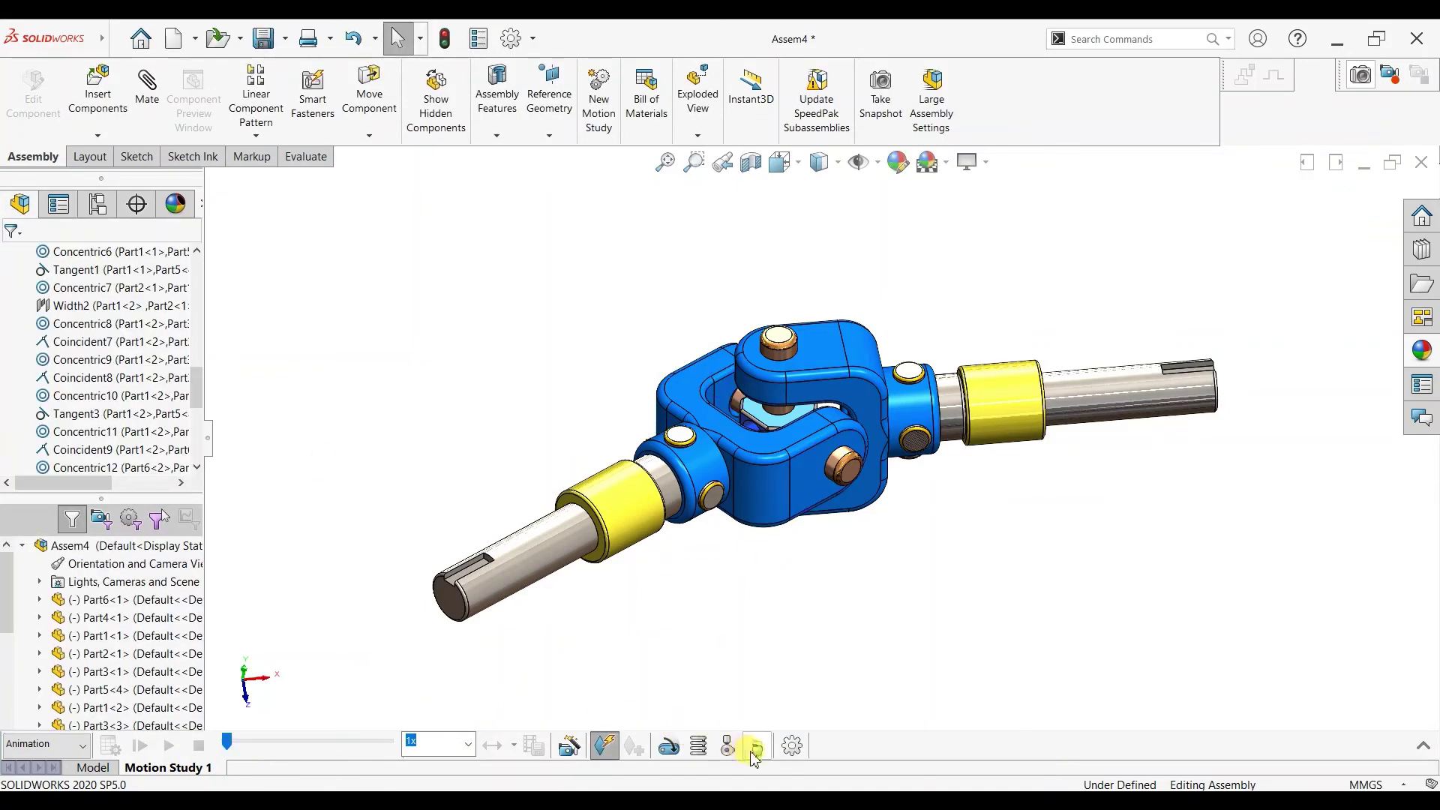
Step: Add a constant-speed rotary motor of 1 RPM to the cylindrical face of the Part6<1> shaft
click(670, 746)
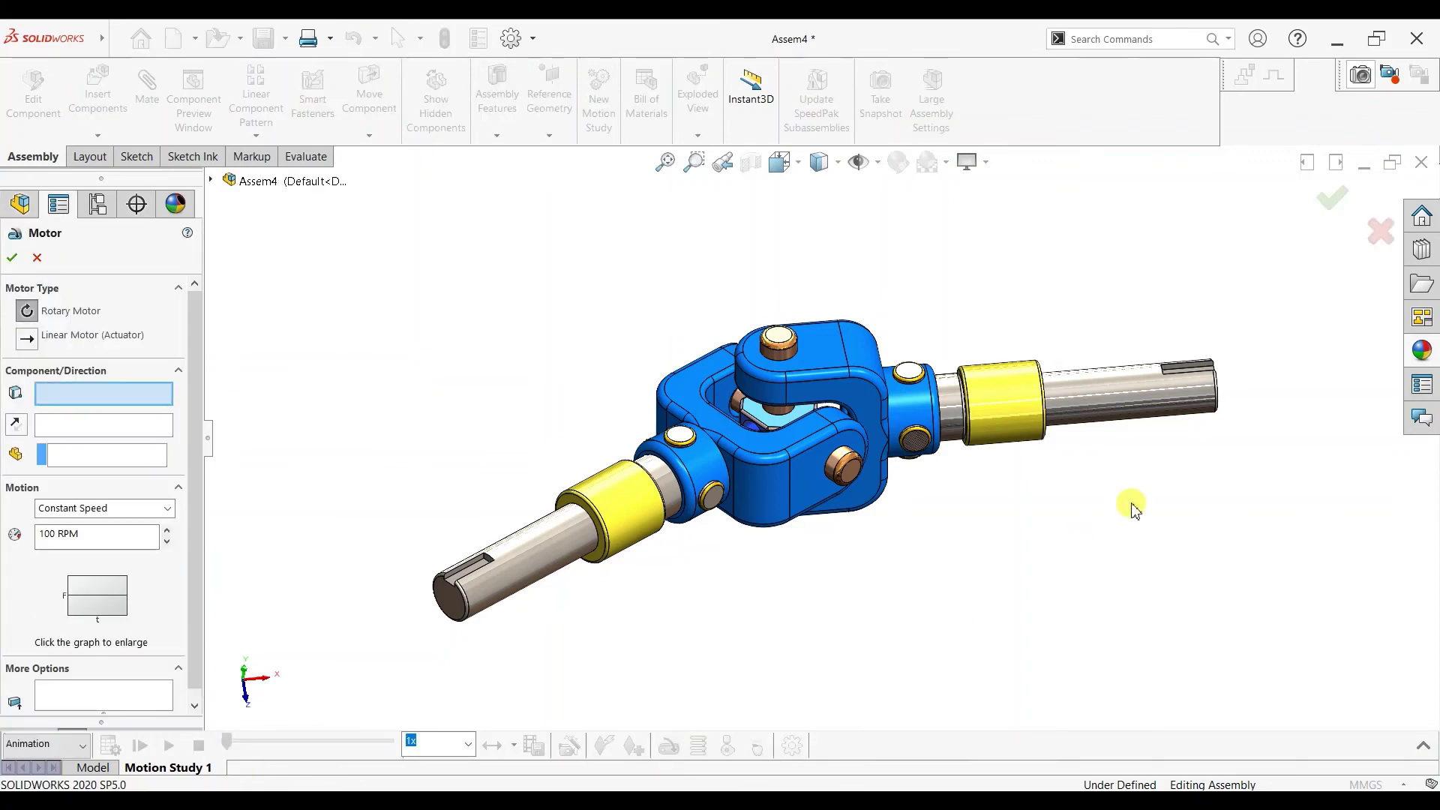
click(1080, 398)
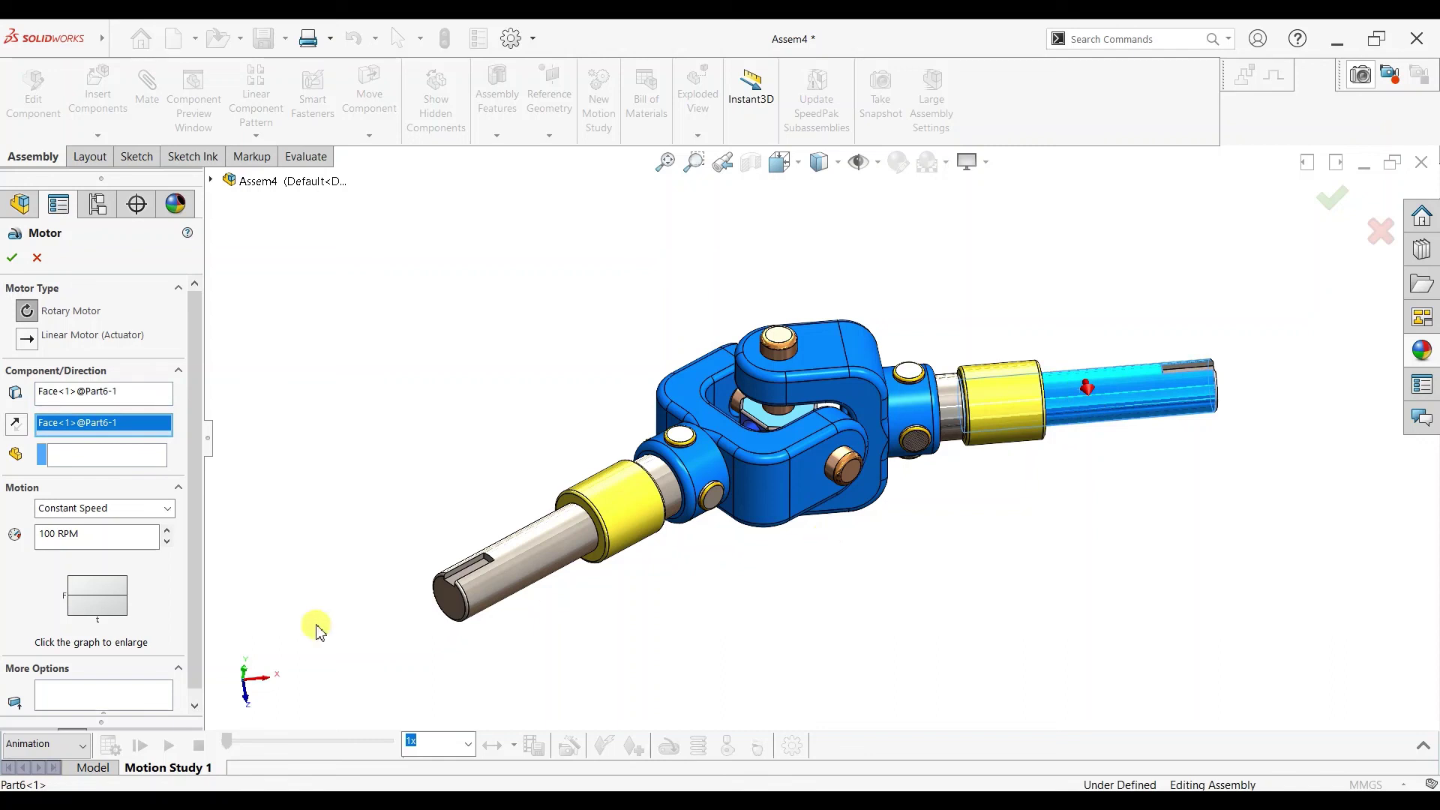
click(56, 539)
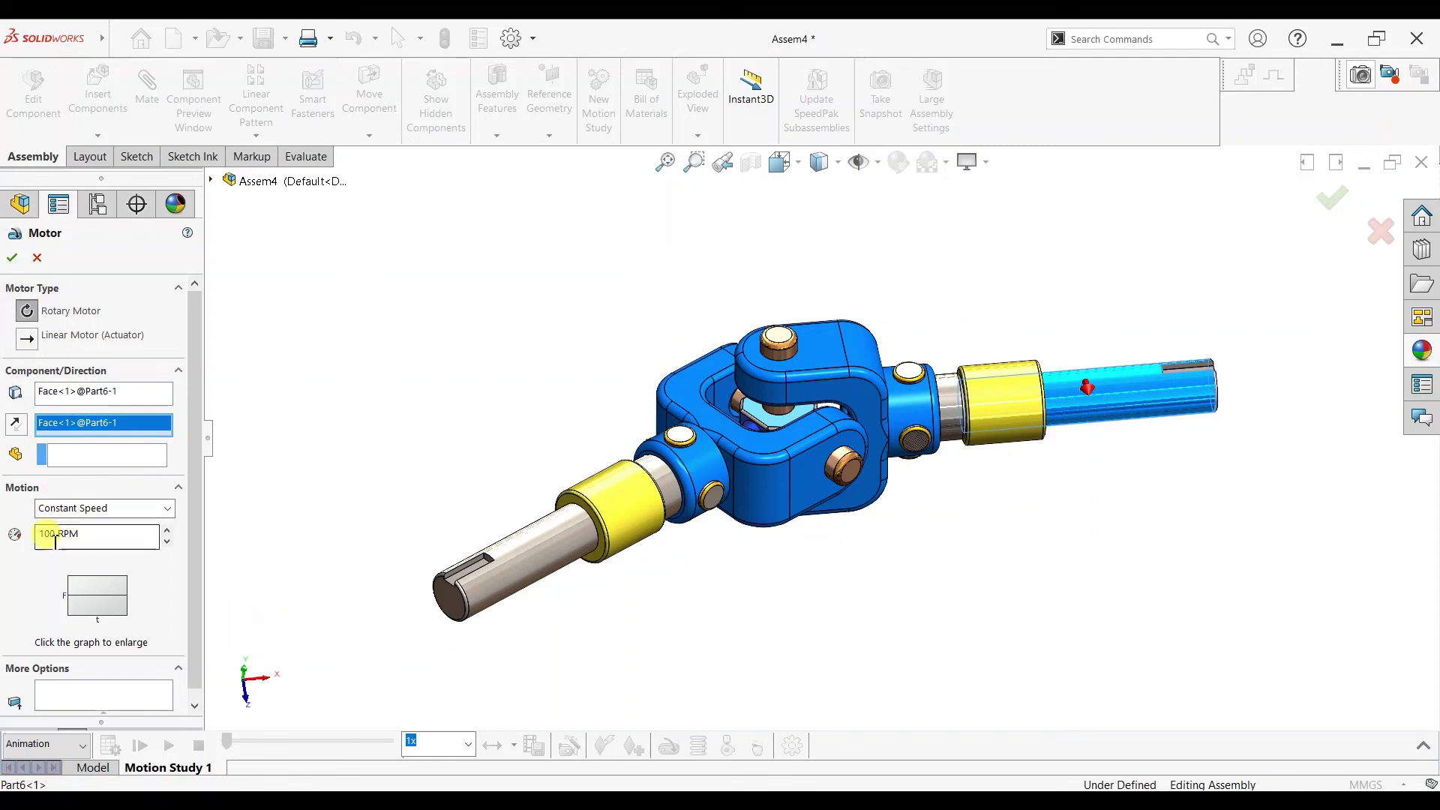
double_click(57, 540)
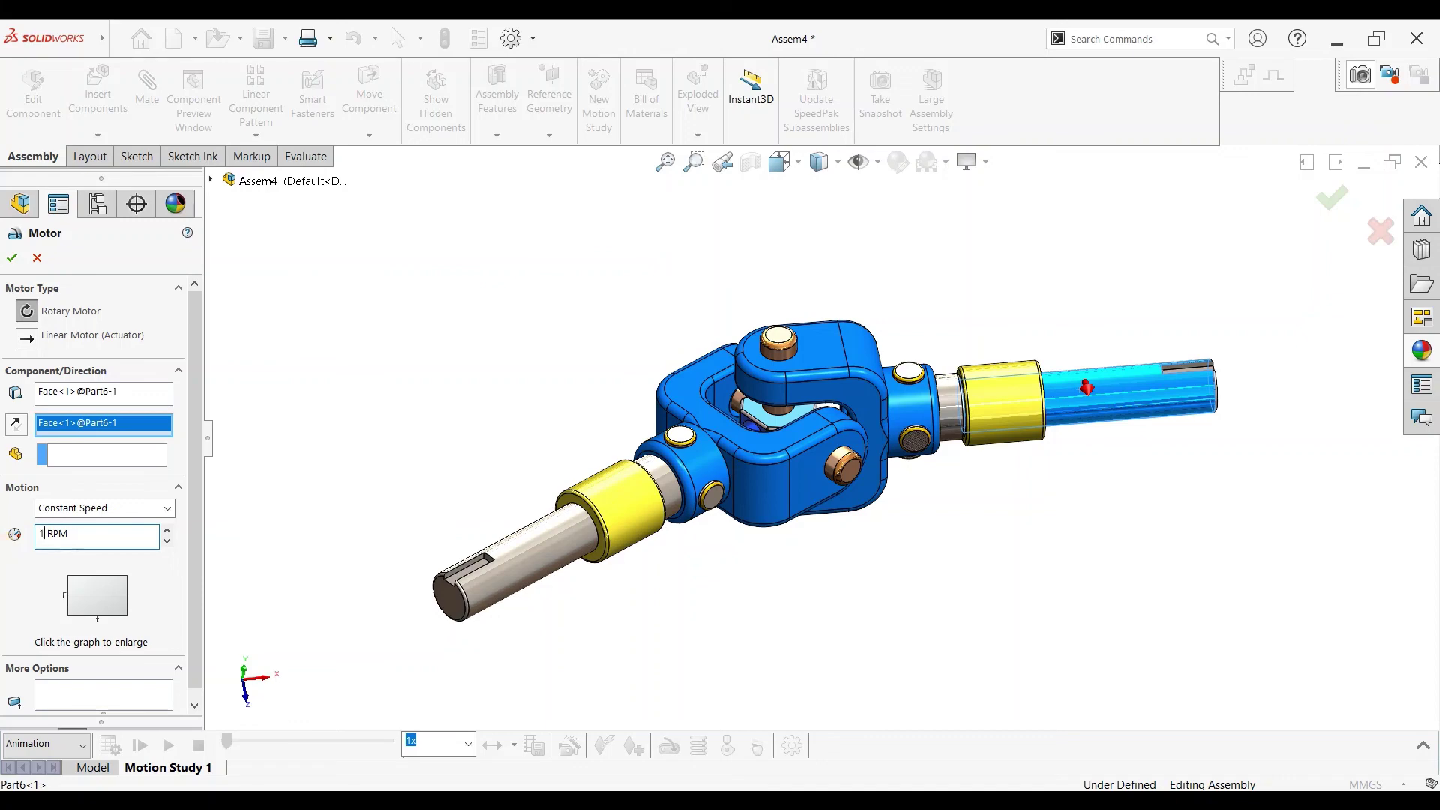
click(10, 260)
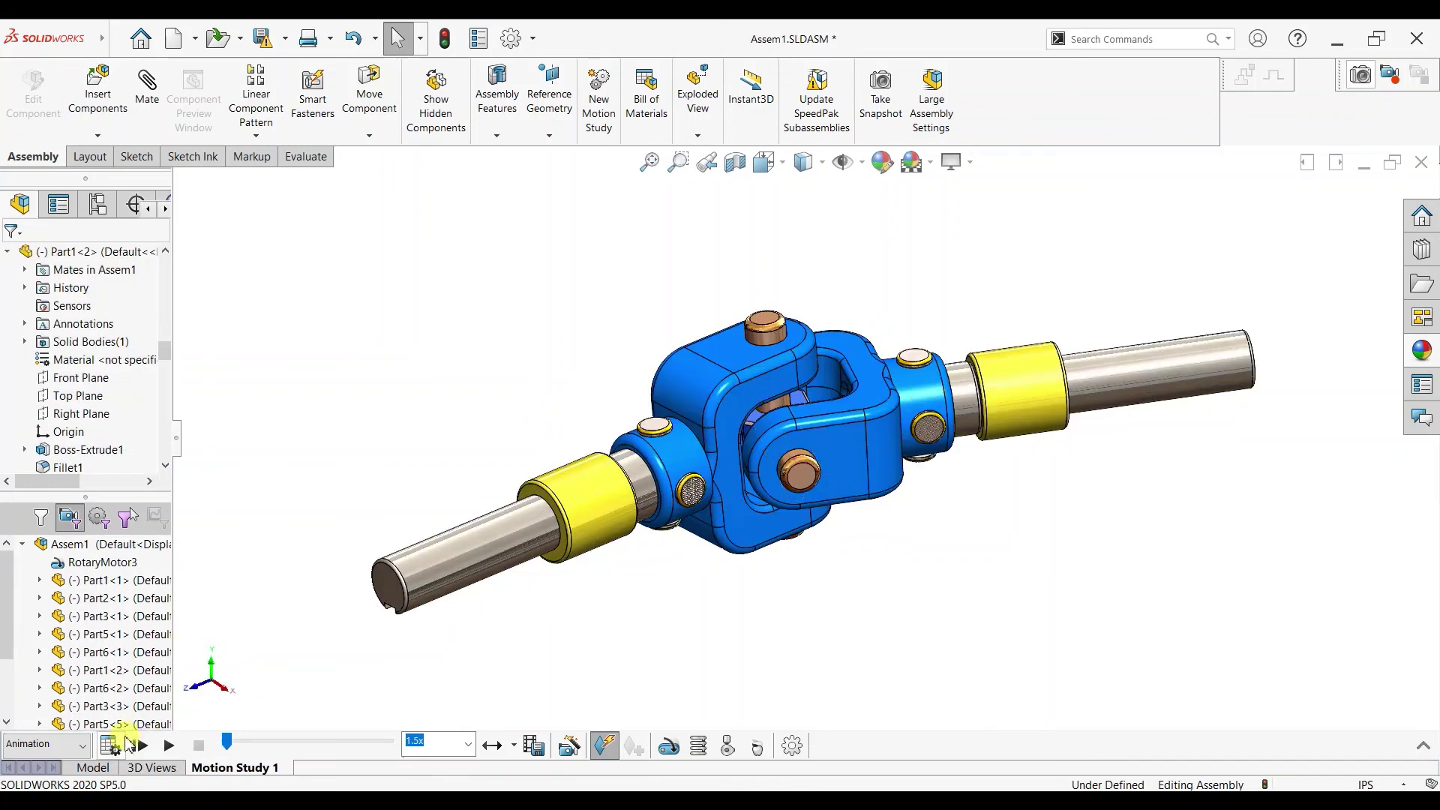
Step: Calculate Motion Study 1 of Assem1, stop the playback and replay the animation from its start
click(110, 744)
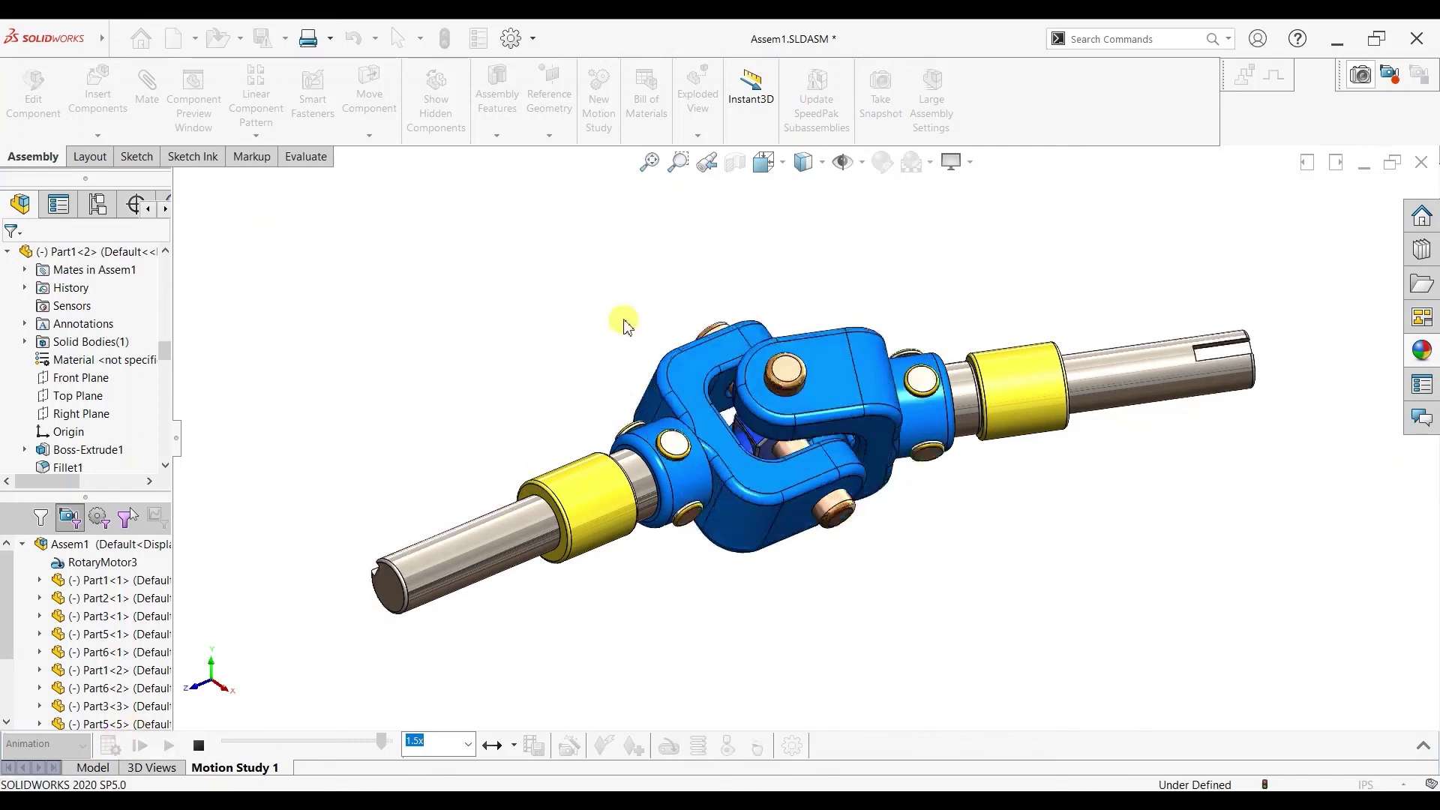
click(199, 747)
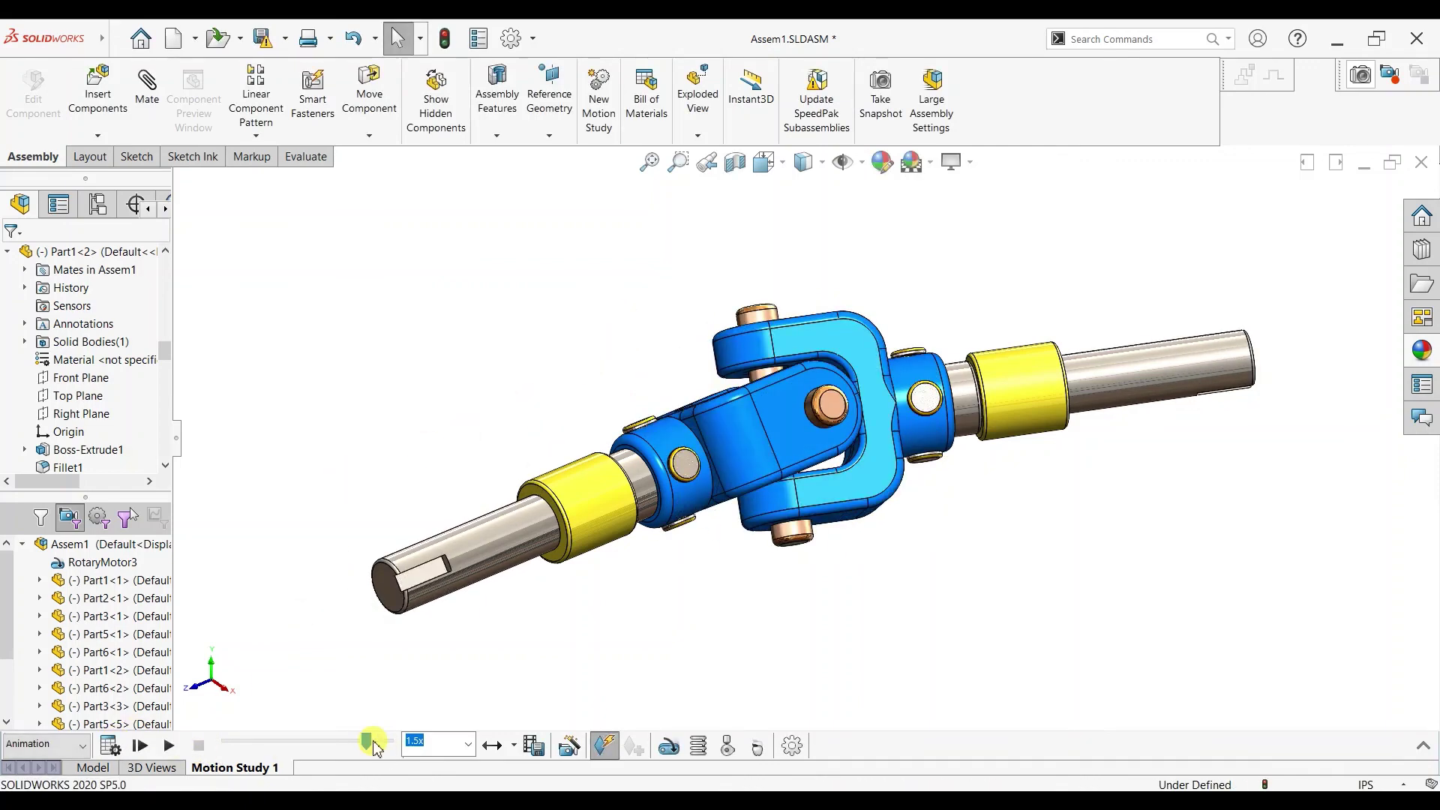
drag(367, 742, 147, 748)
click(168, 747)
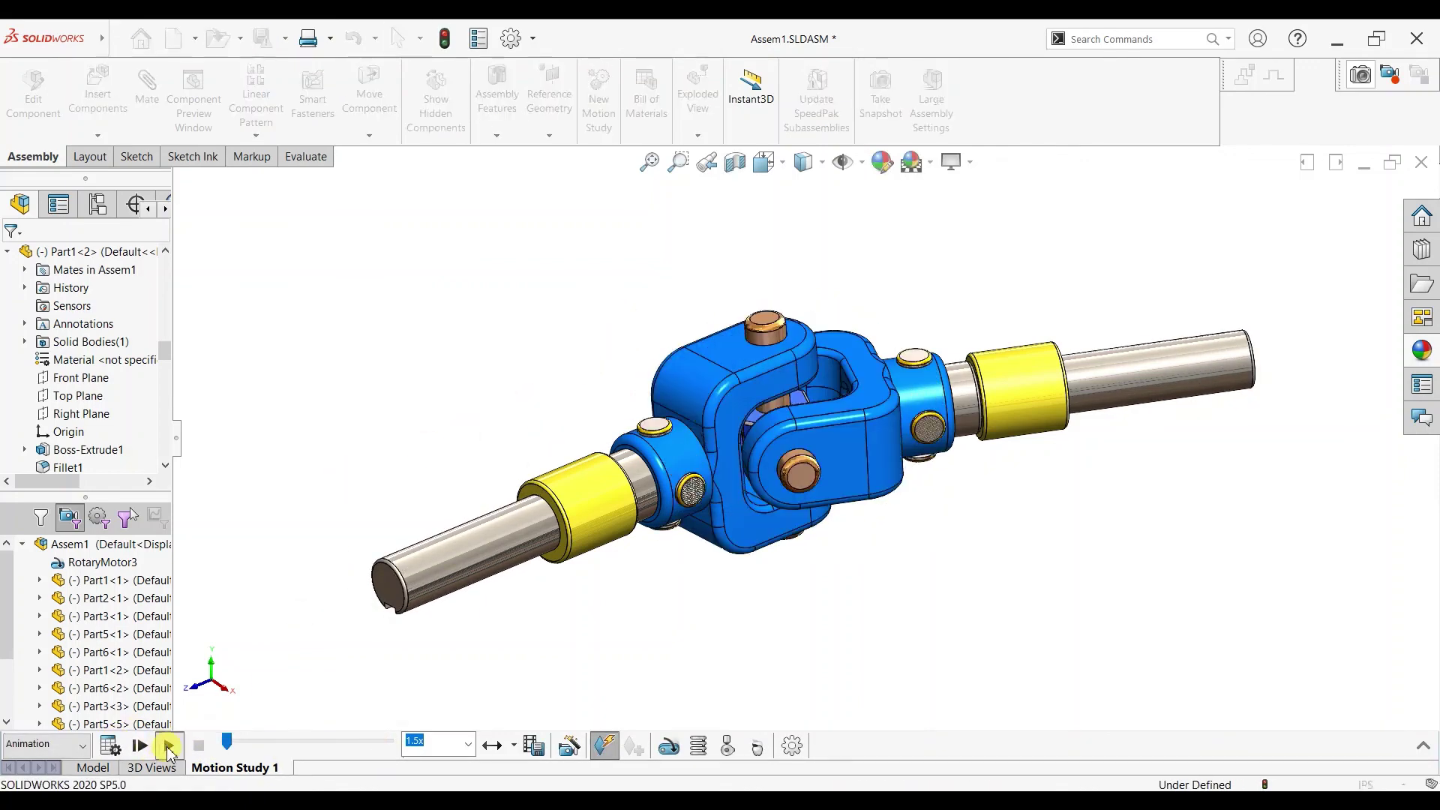